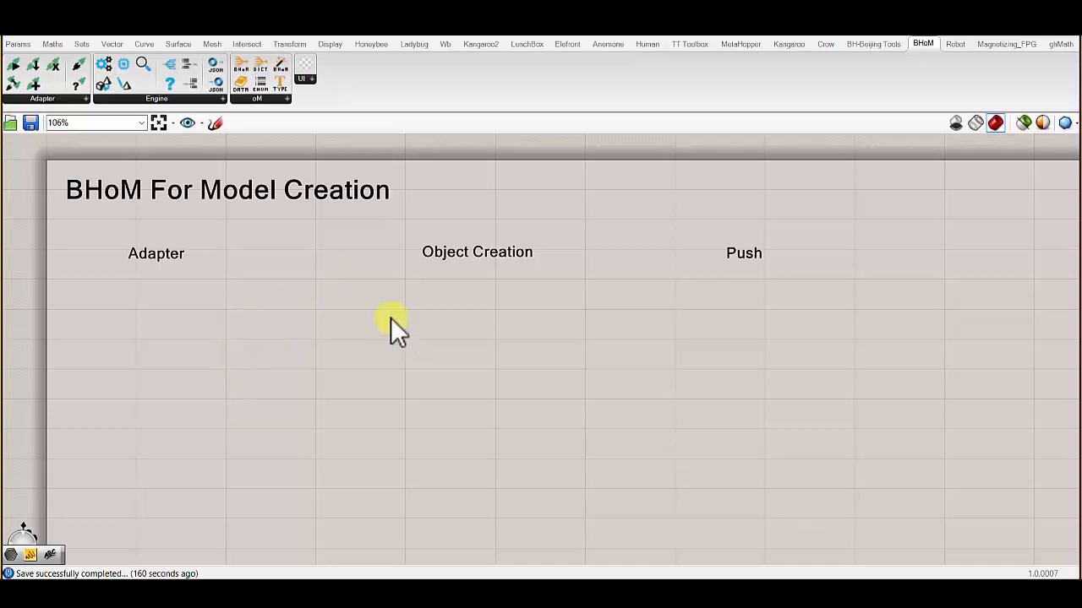
{"action": "left_click_drag", "start_coordinate": [769, 293], "coordinate": [101, 181]}
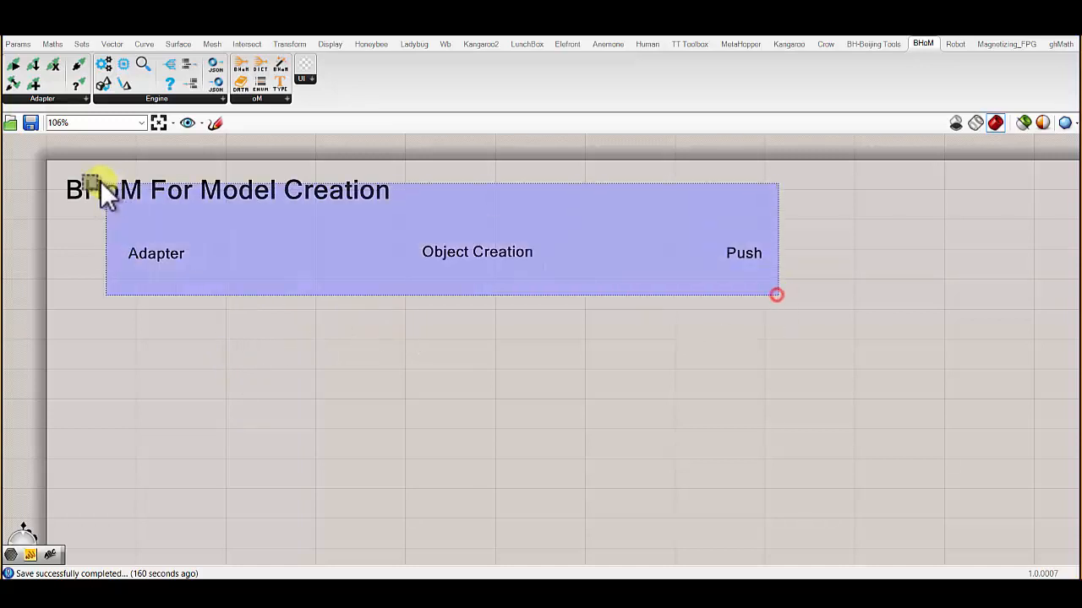
{"action": "left_click", "coordinate": [188, 351]}
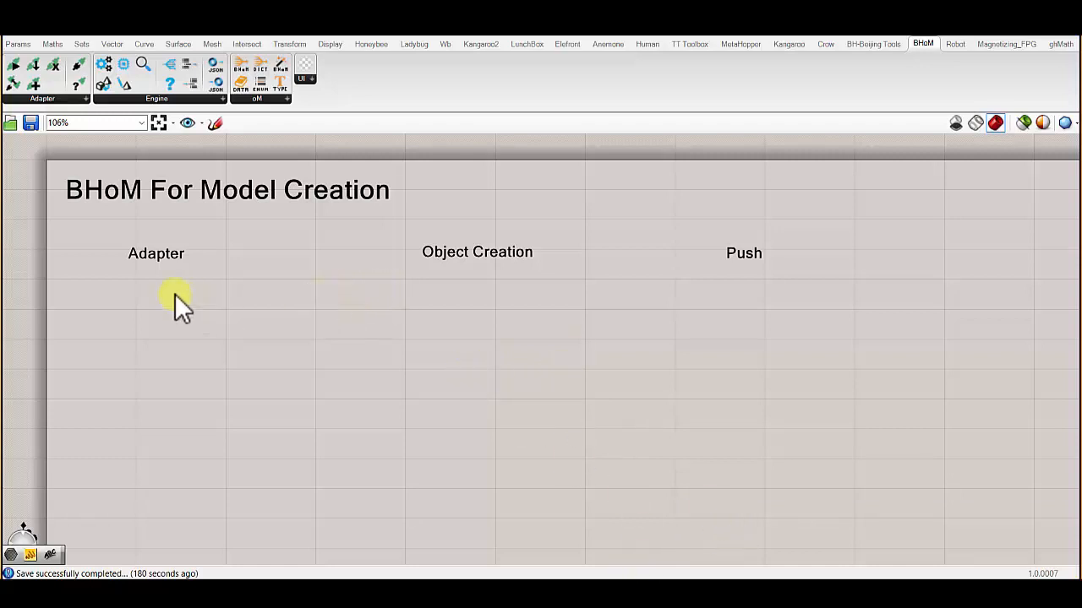
- Place a BHoM CreateAdapter component on the canvas directly beneath the Adapter heading
{"action": "scroll", "coordinate": [102, 286], "scroll_direction": "up", "scroll_amount": 5}
{"action": "right_click_drag", "start_coordinate": [102, 286], "coordinate": [225, 300]}
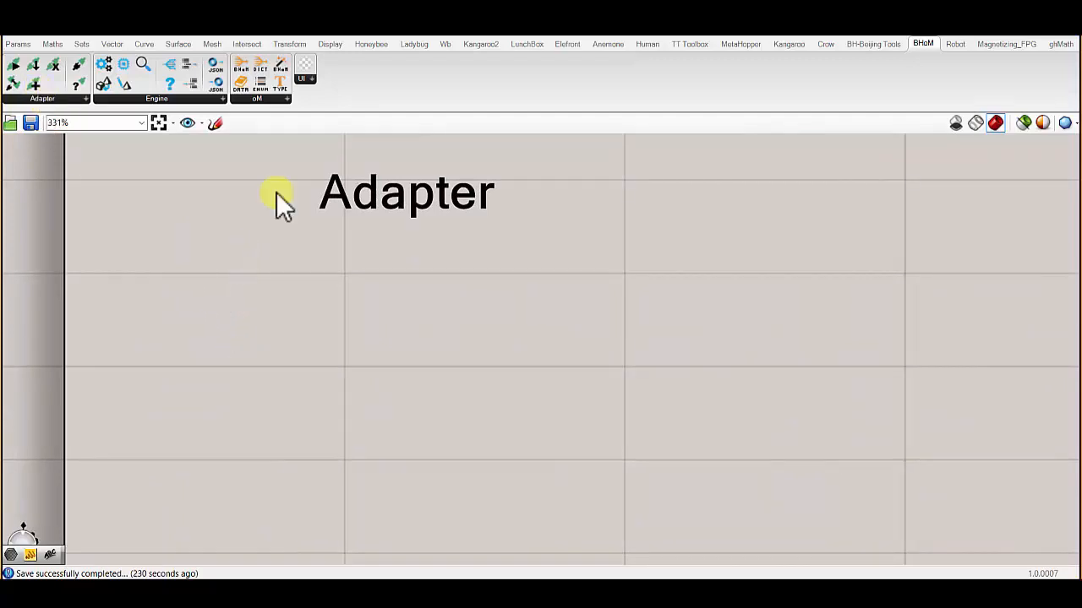
{"action": "left_click", "coordinate": [930, 44]}
{"action": "left_click", "coordinate": [79, 99]}
{"action": "left_click", "coordinate": [157, 98]}
{"action": "left_click", "coordinate": [257, 98]}
{"action": "left_click", "coordinate": [54, 98]}
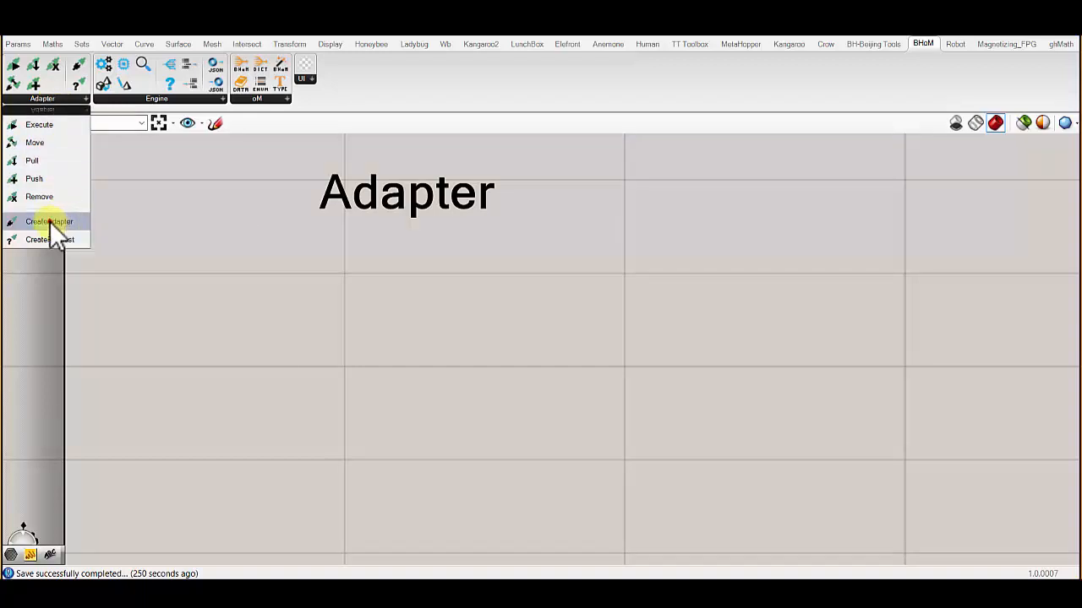
{"action": "left_click_drag", "start_coordinate": [49, 222], "coordinate": [385, 279]}
{"action": "left_click_drag", "start_coordinate": [391, 345], "coordinate": [399, 339]}
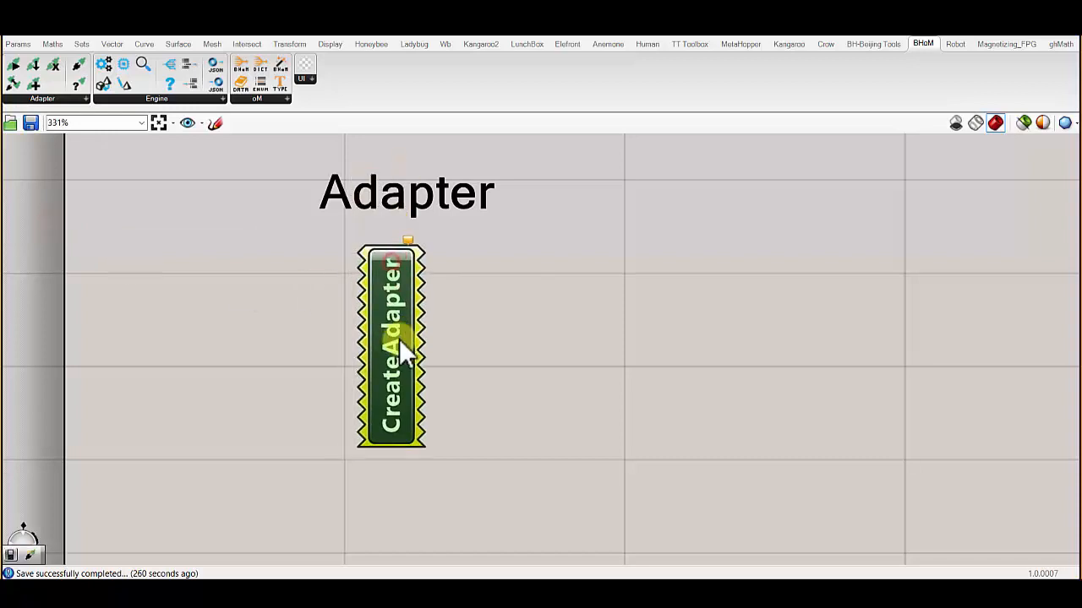
- Assign the ETABS17Adapter method to the CreateAdapter component and close the ETABS window it launches
{"action": "right_click", "coordinate": [403, 311]}
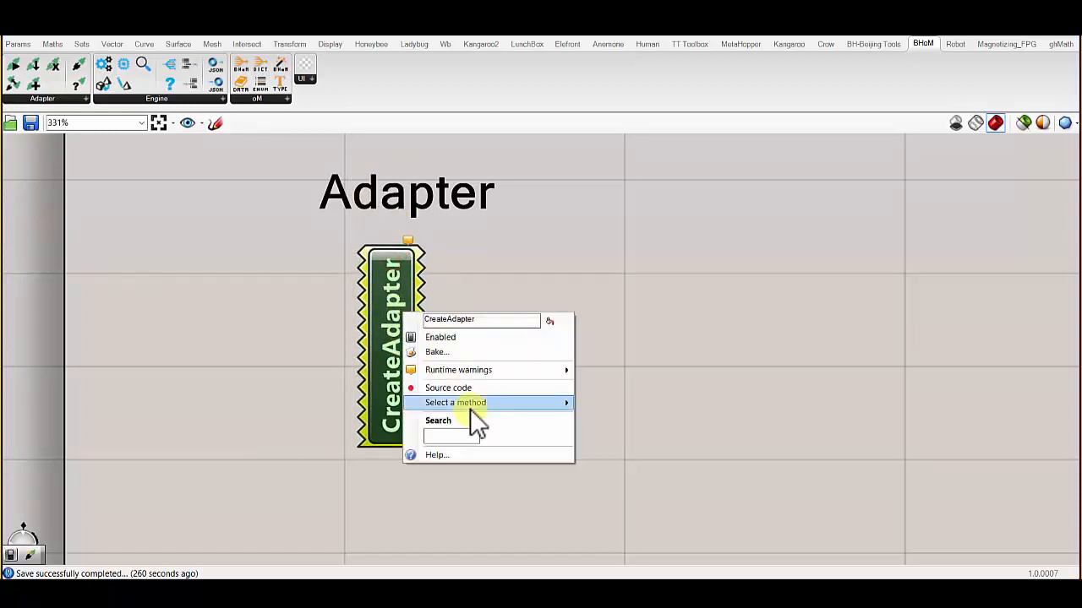
{"action": "mouse_move", "coordinate": [470, 404]}
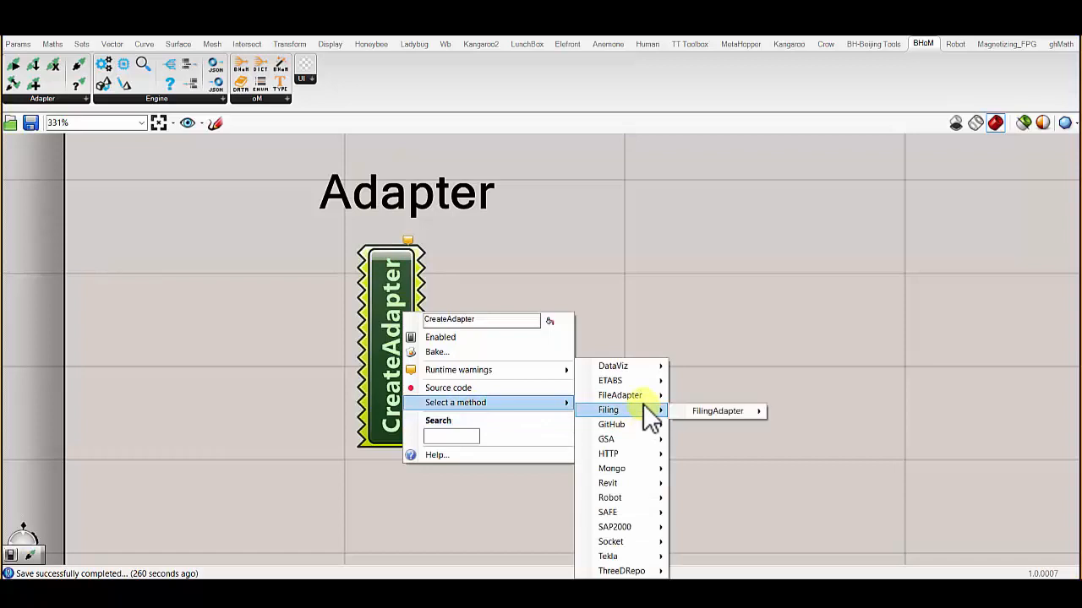
{"action": "mouse_move", "coordinate": [633, 382]}
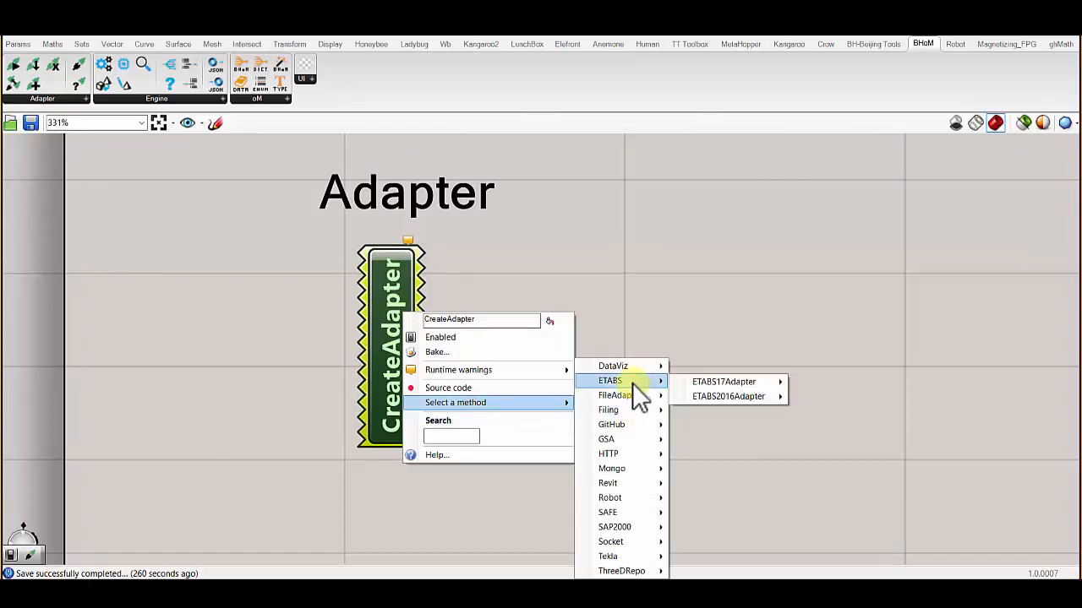
{"action": "mouse_move", "coordinate": [695, 381]}
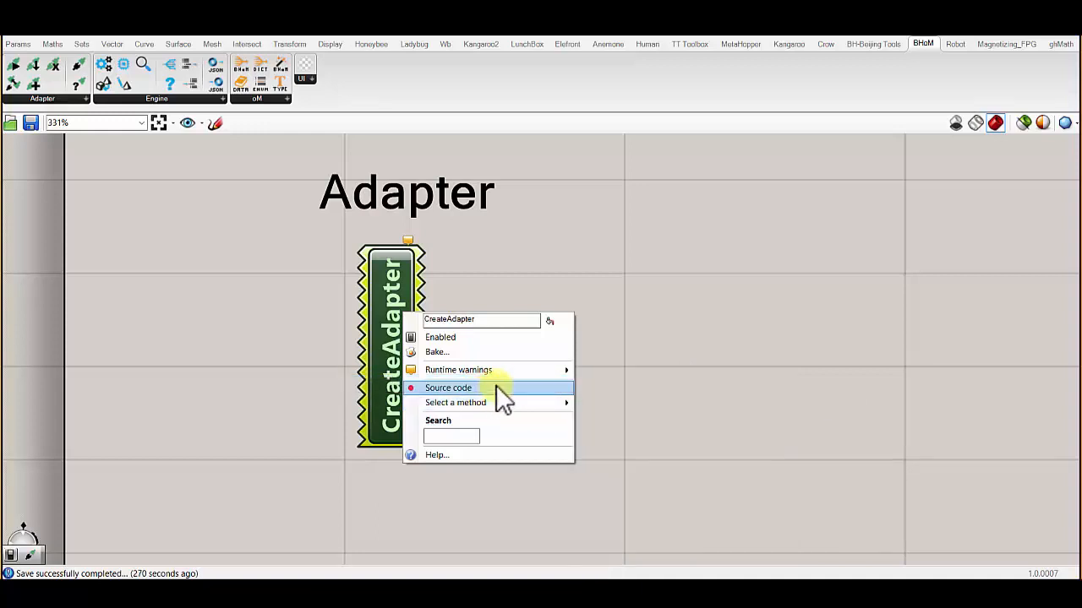
{"action": "left_click", "coordinate": [543, 405]}
{"action": "left_click", "coordinate": [620, 383]}
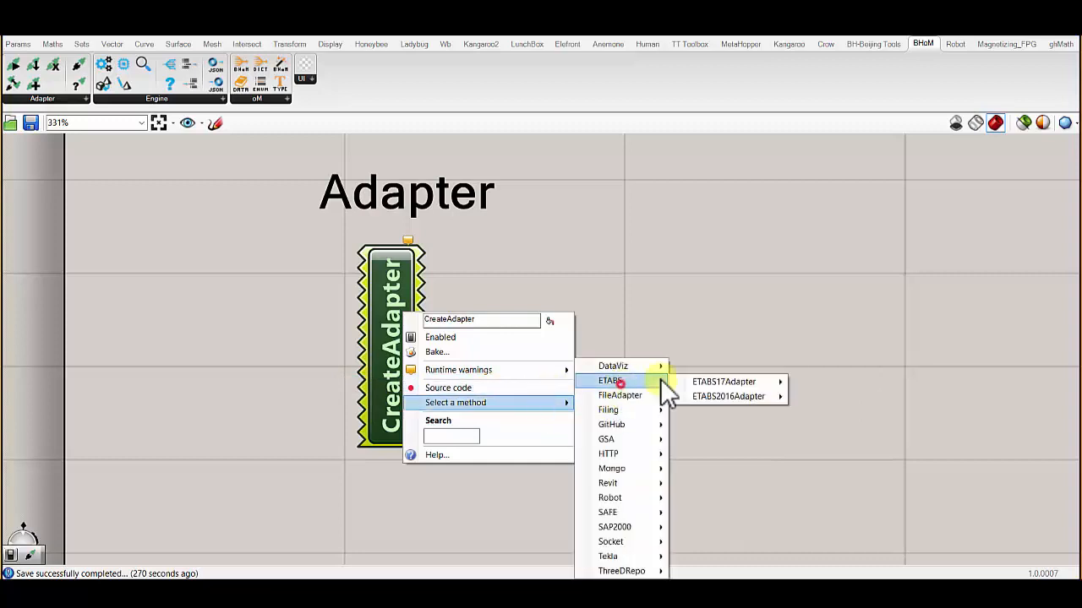
{"action": "left_click", "coordinate": [695, 382]}
{"action": "left_click", "coordinate": [610, 384]}
{"action": "left_click_drag", "start_coordinate": [364, 325], "coordinate": [411, 333]}
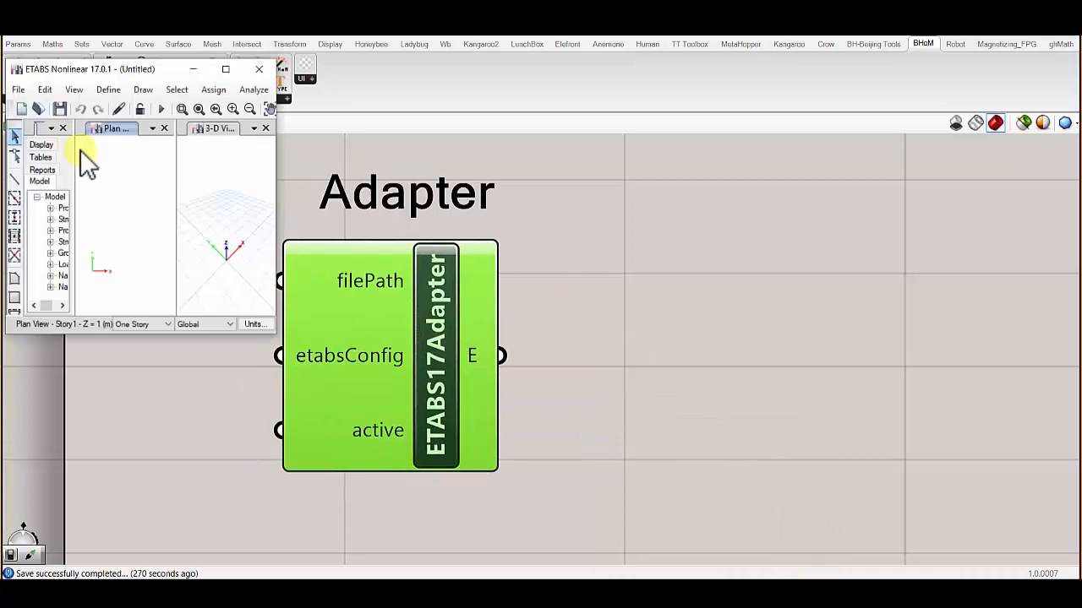
{"action": "left_click", "coordinate": [256, 69]}
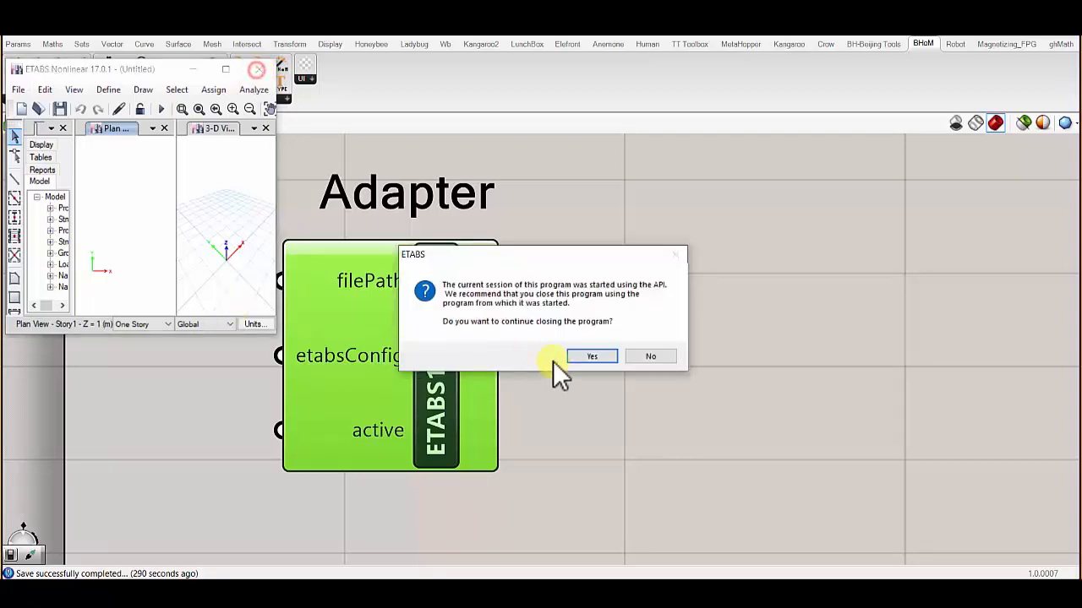
{"action": "left_click", "coordinate": [587, 355]}
- Add a Boolean Toggle set to True and connect it to the ETABS17Adapter's active input
{"action": "double_click", "coordinate": [185, 433]}
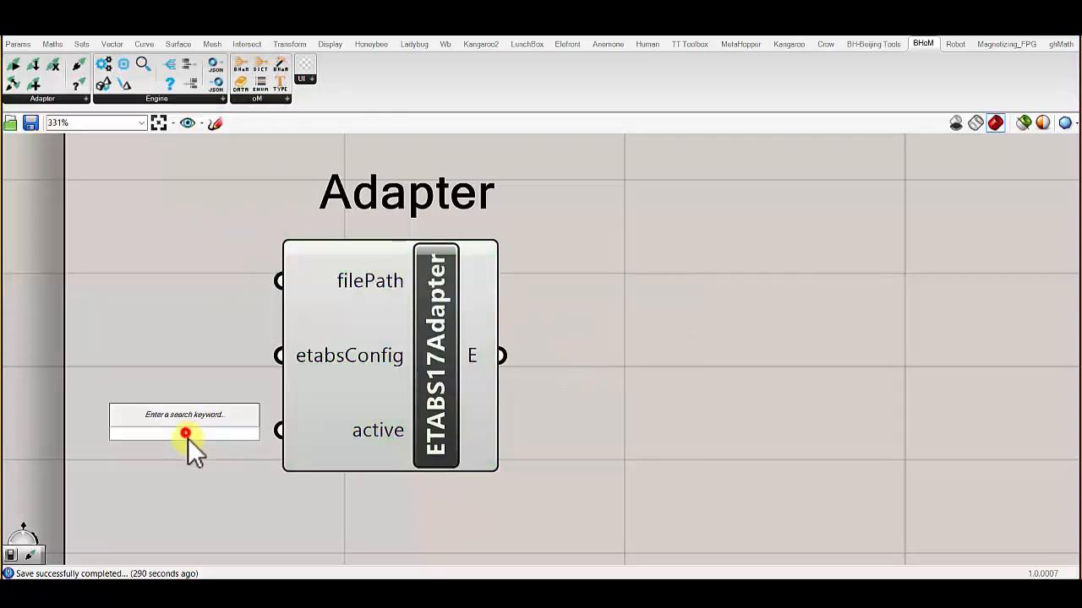
{"action": "type", "text": "toggle"}
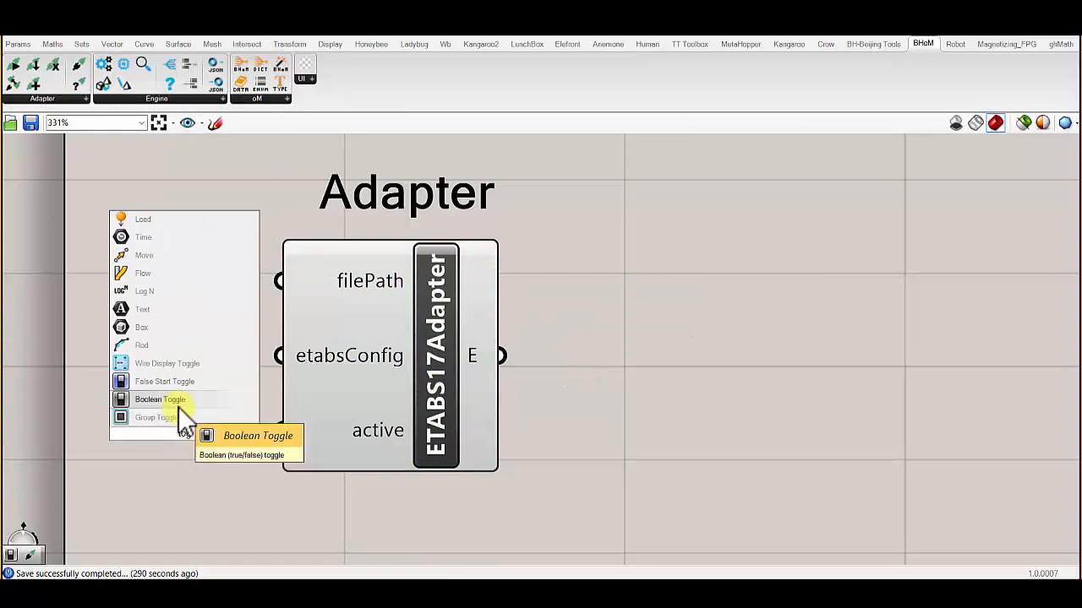
{"action": "left_click", "coordinate": [178, 407]}
{"action": "double_click", "coordinate": [173, 434]}
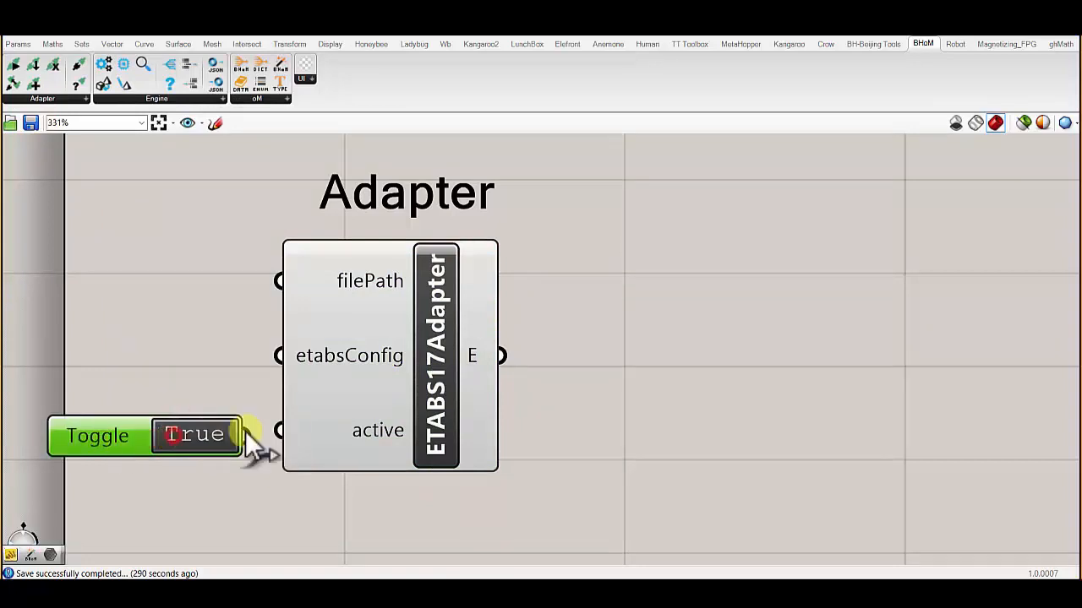
{"action": "left_click_drag", "start_coordinate": [245, 433], "coordinate": [284, 431]}
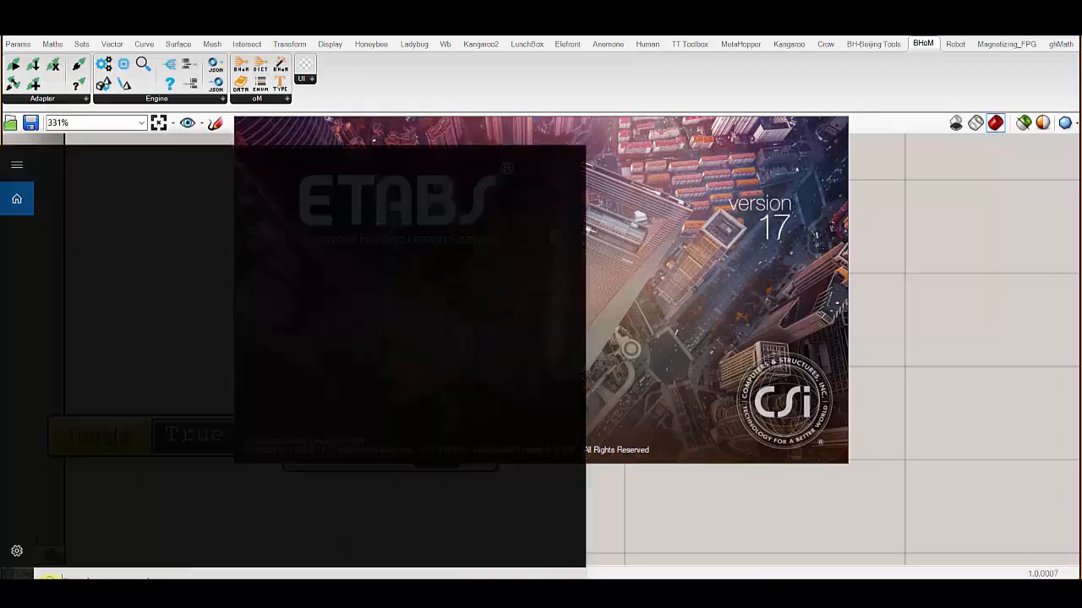
- Search the computer for etabs and launch ETABS 17
{"action": "left_click", "coordinate": [51, 573]}
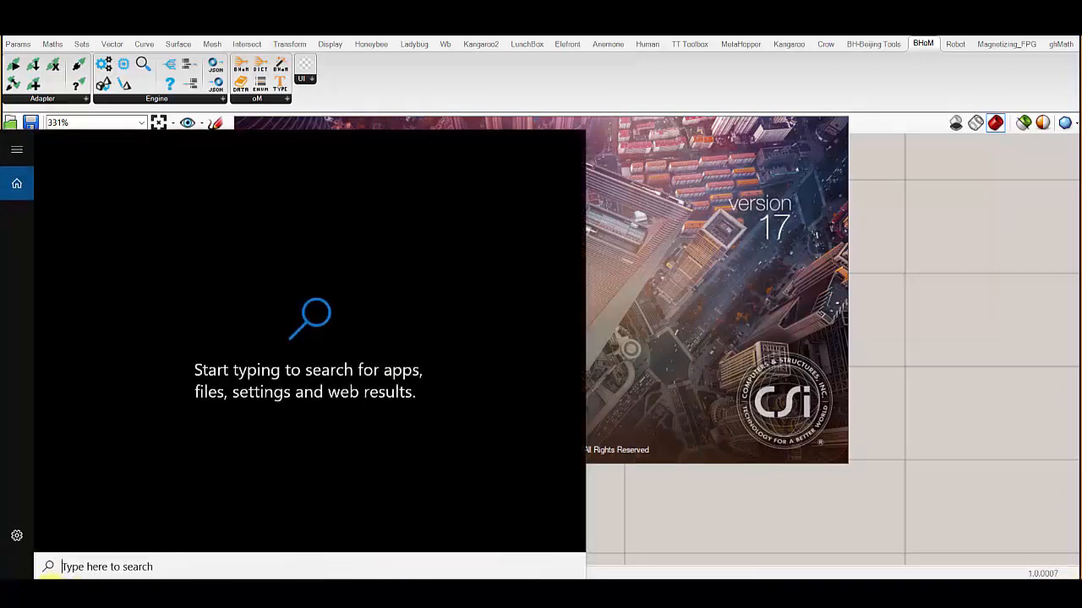
{"action": "type", "text": "etabs"}
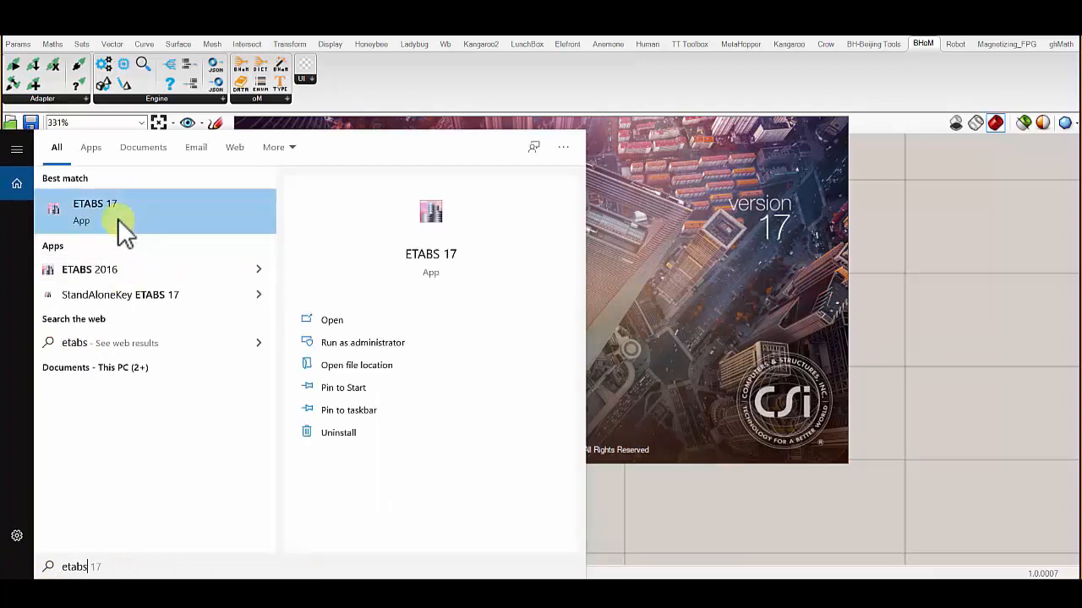
{"action": "left_click", "coordinate": [117, 218]}
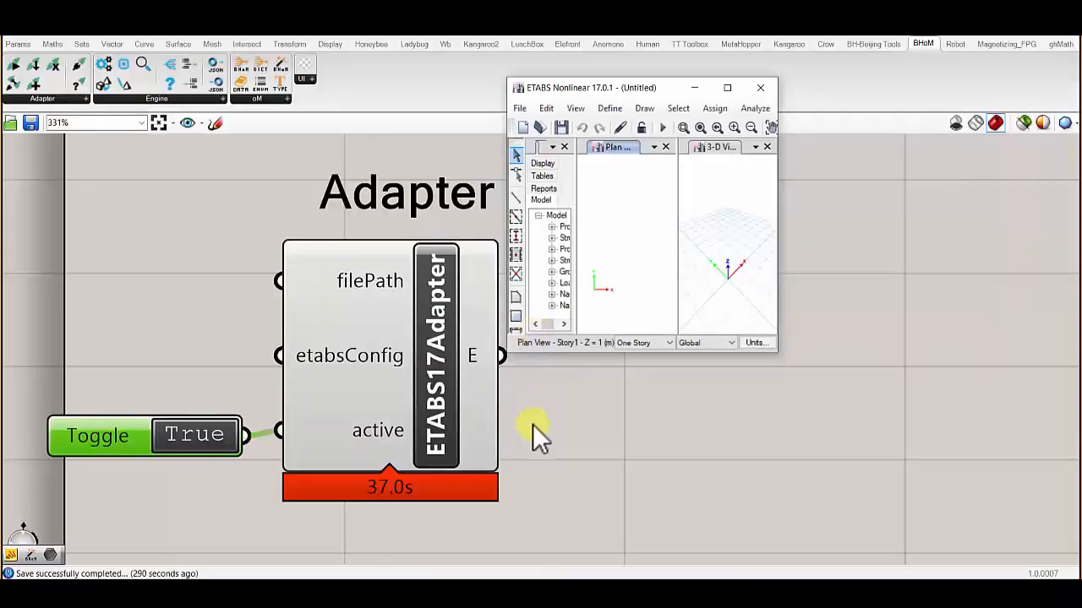
{"action": "left_click", "coordinate": [591, 415]}
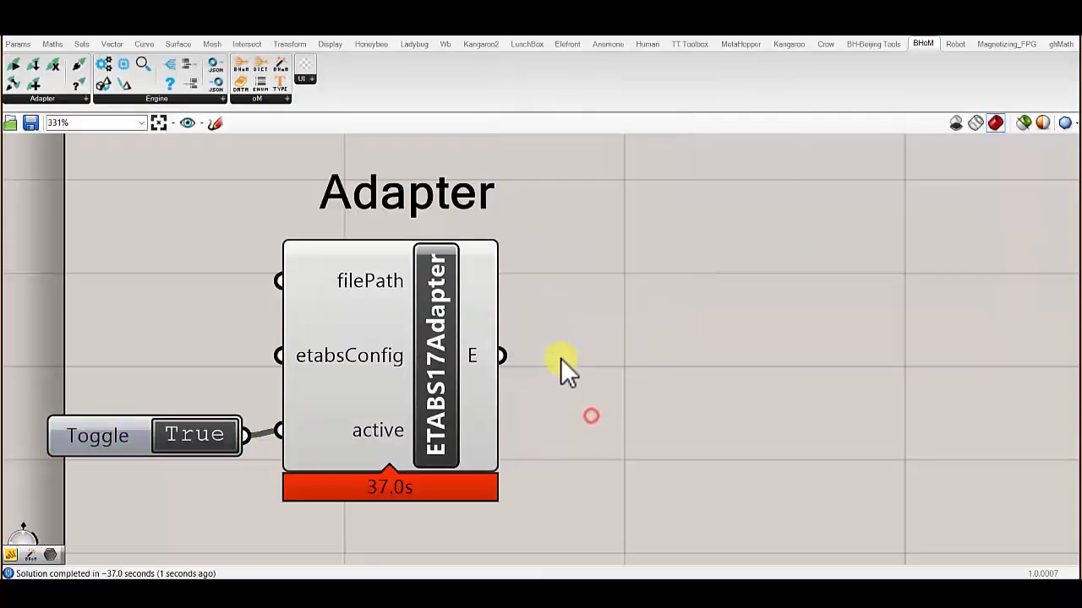
{"action": "double_click", "coordinate": [561, 357]}
{"action": "type", "text": "data"}
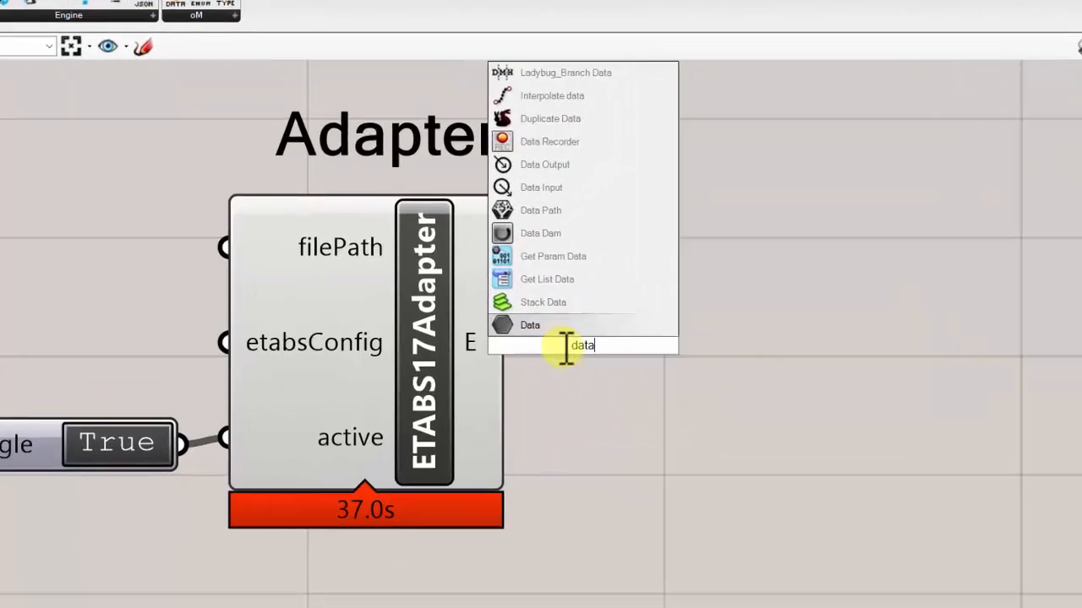
{"action": "left_click", "coordinate": [598, 425]}
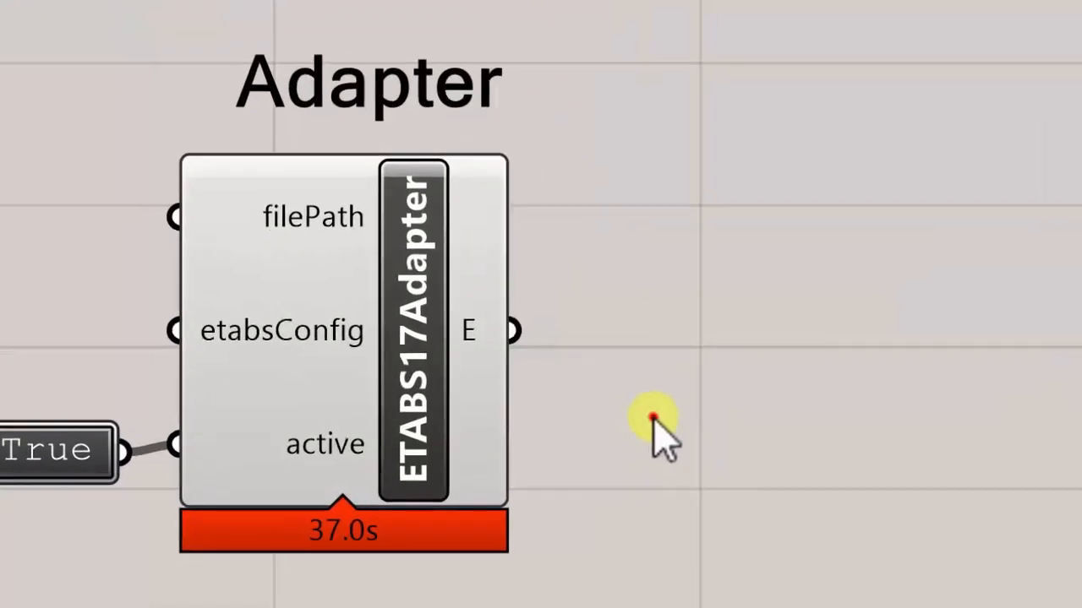
- Add a Data parameter and place it beside the ETABS17Adapter's E output
{"action": "double_click", "coordinate": [597, 413]}
{"action": "type", "text": "data"}
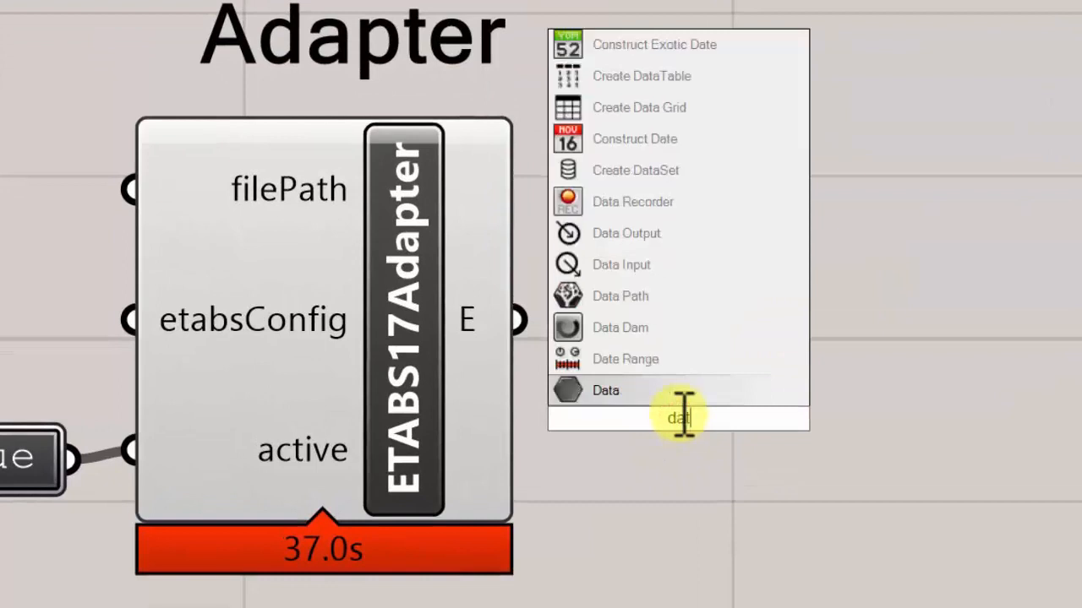
{"action": "left_click", "coordinate": [664, 393]}
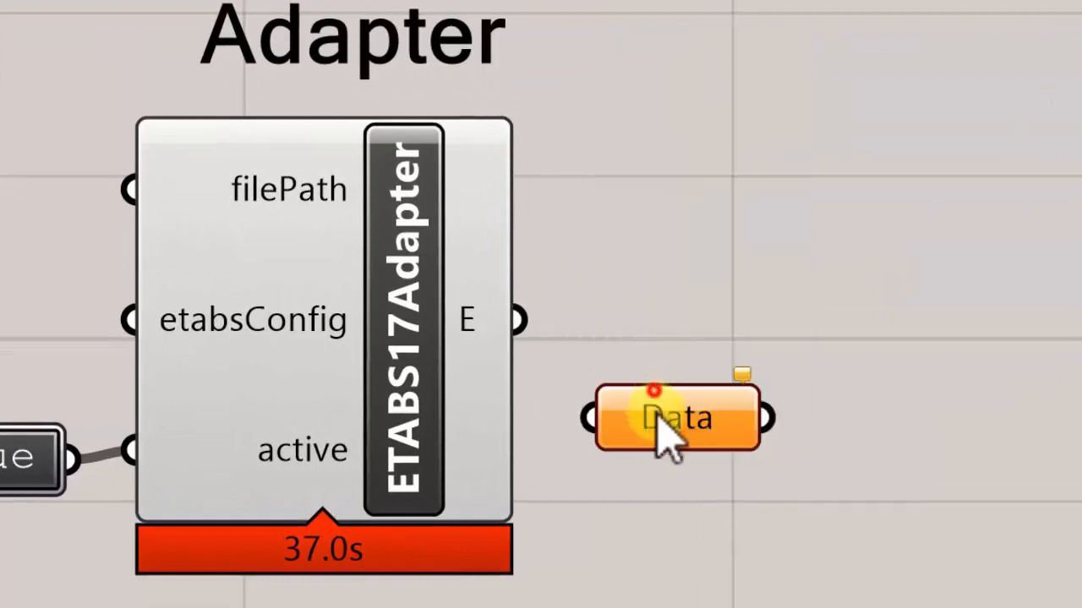
{"action": "left_click_drag", "start_coordinate": [659, 422], "coordinate": [614, 342]}
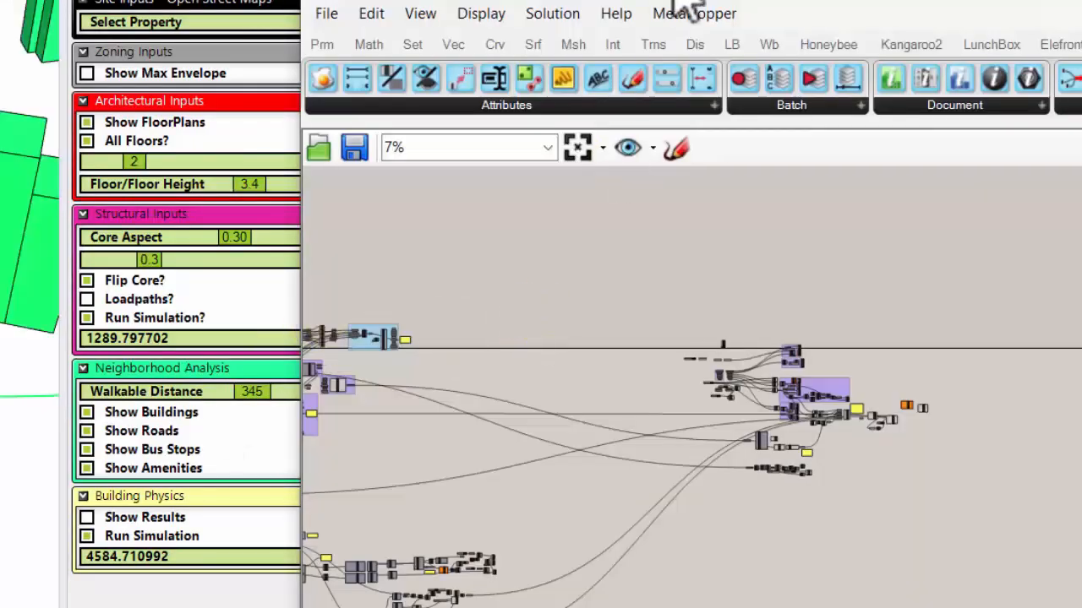
- Examine how relays and named parameters organise the 200214_Property Parametric Study definition, including the Property Boundary input of the Zoning Mass Creation group
{"action": "left_click_drag", "start_coordinate": [676, 1], "coordinate": [463, 0]}
{"action": "scroll", "coordinate": [763, 185], "scroll_direction": "down", "scroll_amount": 3}
{"action": "right_click_drag", "start_coordinate": [183, 206], "coordinate": [428, 215]}
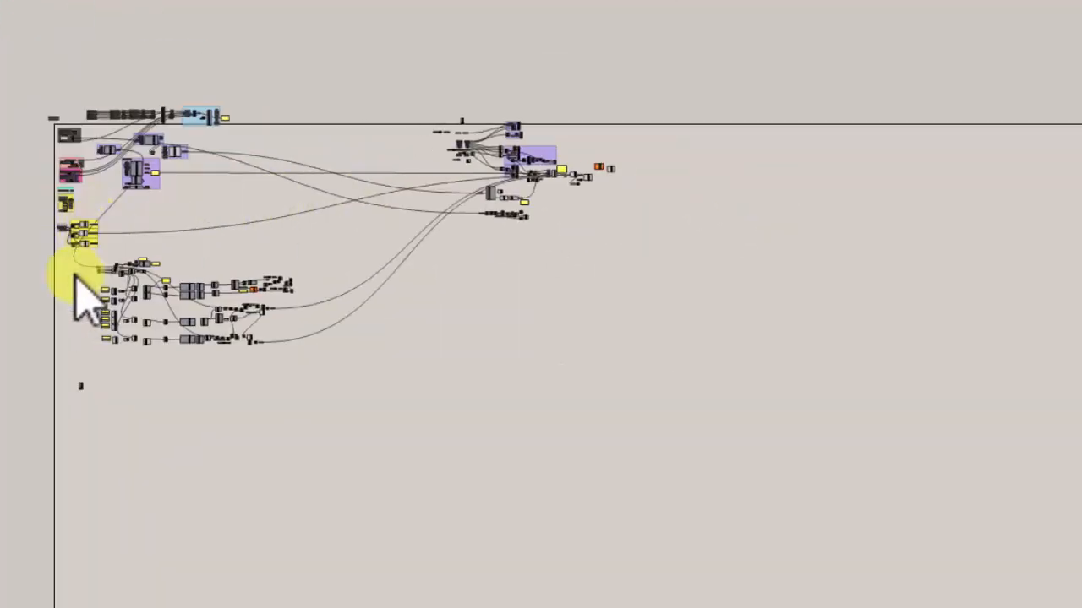
{"action": "scroll", "coordinate": [169, 55], "scroll_direction": "up", "scroll_amount": 5}
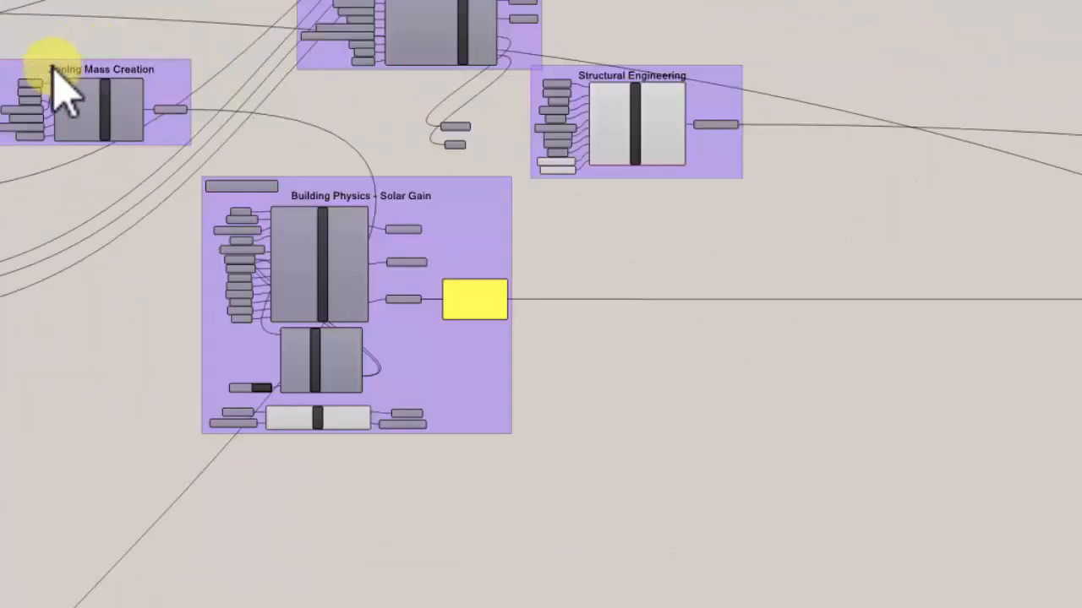
{"action": "scroll", "coordinate": [55, 70], "scroll_direction": "up", "scroll_amount": 4}
{"action": "scroll", "coordinate": [69, 90], "scroll_direction": "down", "scroll_amount": 2}
{"action": "right_click_drag", "start_coordinate": [94, 74], "coordinate": [225, 92]}
{"action": "scroll", "coordinate": [225, 92], "scroll_direction": "down", "scroll_amount": 1}
{"action": "scroll", "coordinate": [85, 108], "scroll_direction": "down", "scroll_amount": 5}
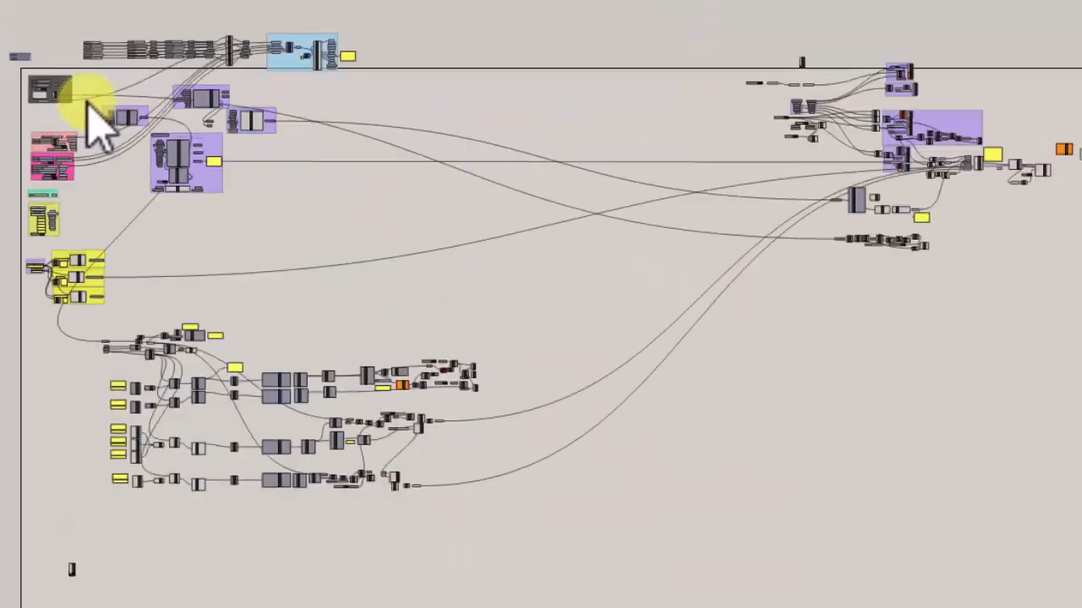
{"action": "scroll", "coordinate": [207, 161], "scroll_direction": "up", "scroll_amount": 1}
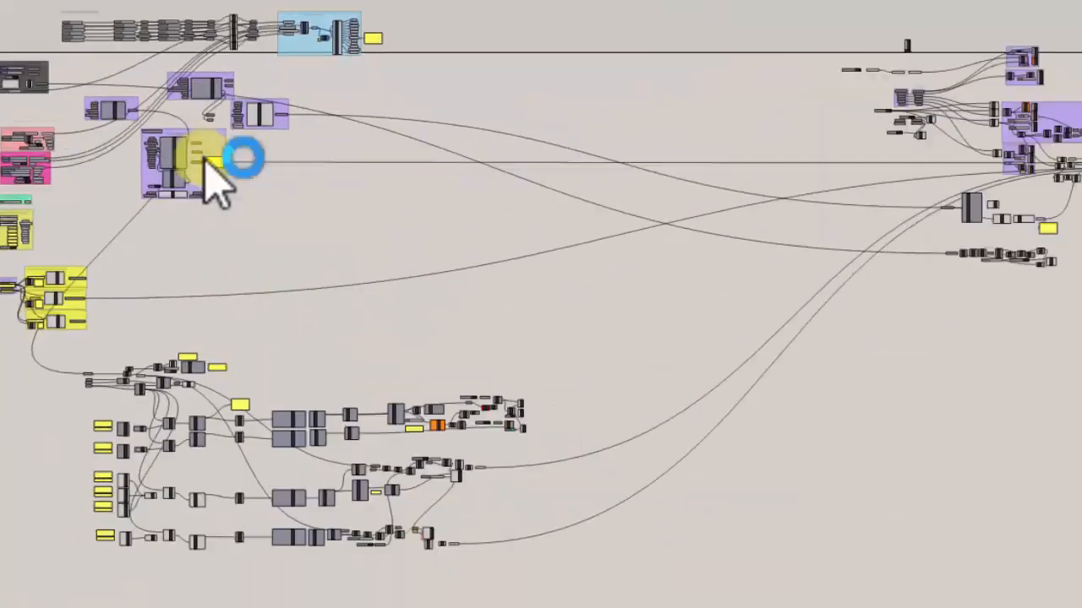
{"action": "scroll", "coordinate": [164, 189], "scroll_direction": "up", "scroll_amount": 6}
{"action": "scroll", "coordinate": [29, 114], "scroll_direction": "up", "scroll_amount": 4}
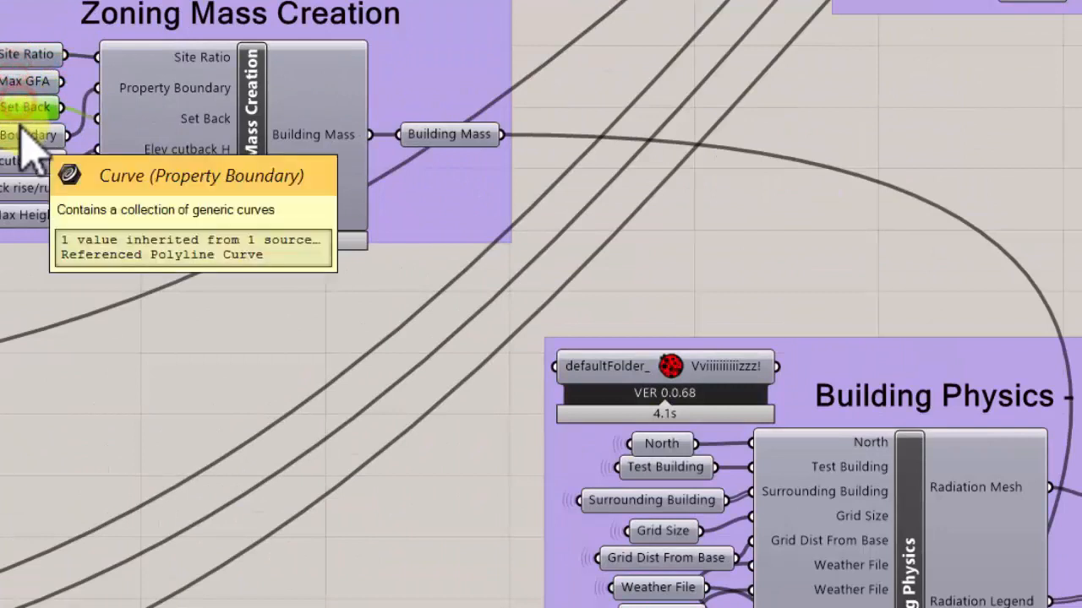
{"action": "left_click", "coordinate": [8, 148]}
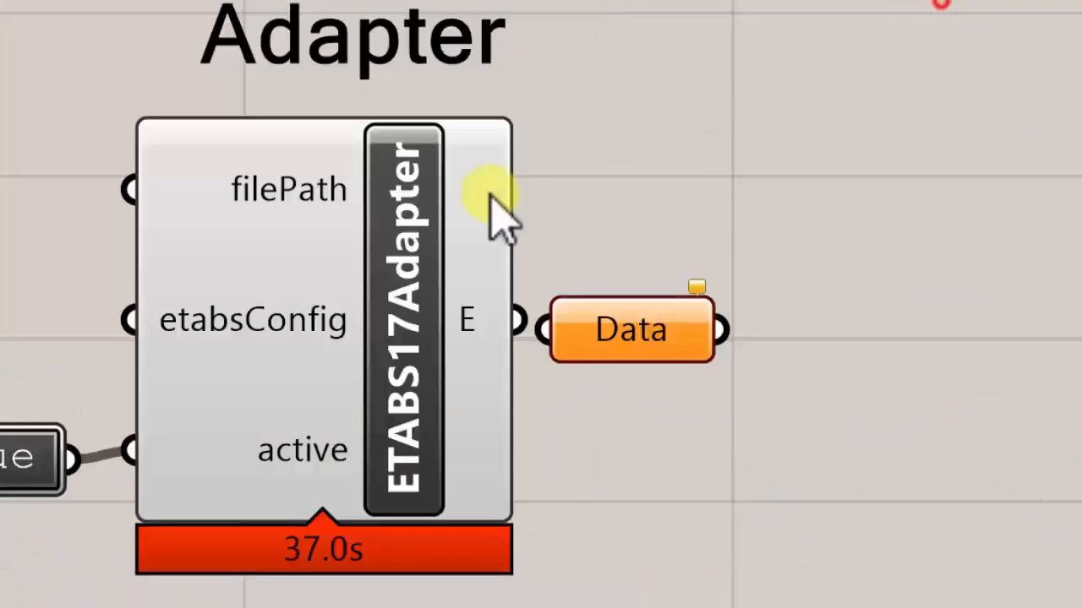
{"action": "scroll", "coordinate": [470, 102], "scroll_direction": "down", "scroll_amount": 2}
{"action": "scroll", "coordinate": [610, 247], "scroll_direction": "up", "scroll_amount": 2}
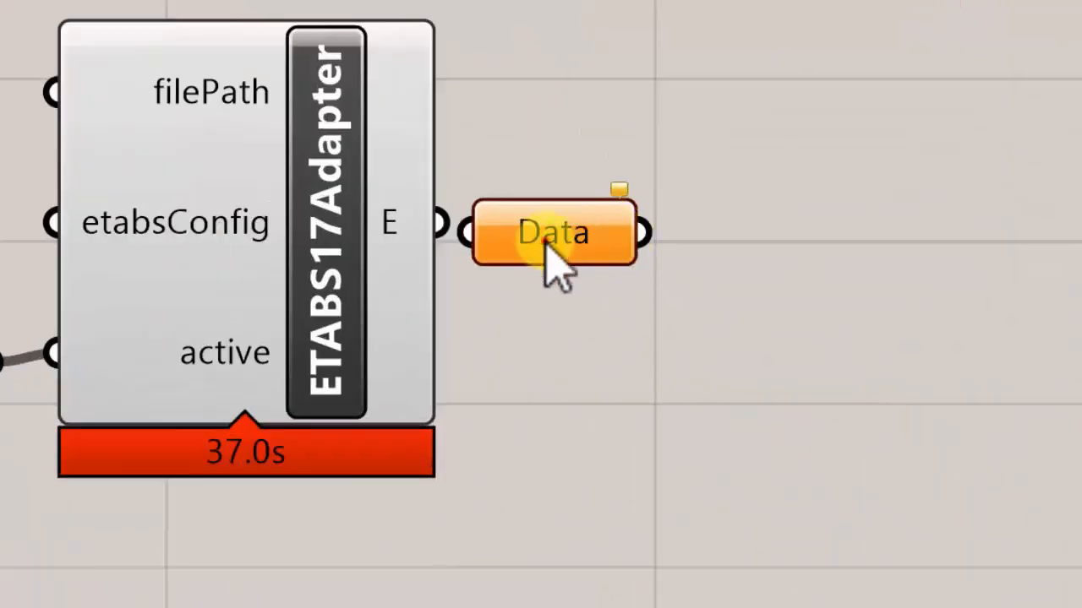
- Connect the ETABS17Adapter's E output to the Data parameter and rename the parameter FEA Adapter
{"action": "left_click_drag", "start_coordinate": [545, 240], "coordinate": [584, 234]}
{"action": "left_click_drag", "start_coordinate": [451, 221], "coordinate": [533, 235]}
{"action": "right_click", "coordinate": [592, 226]}
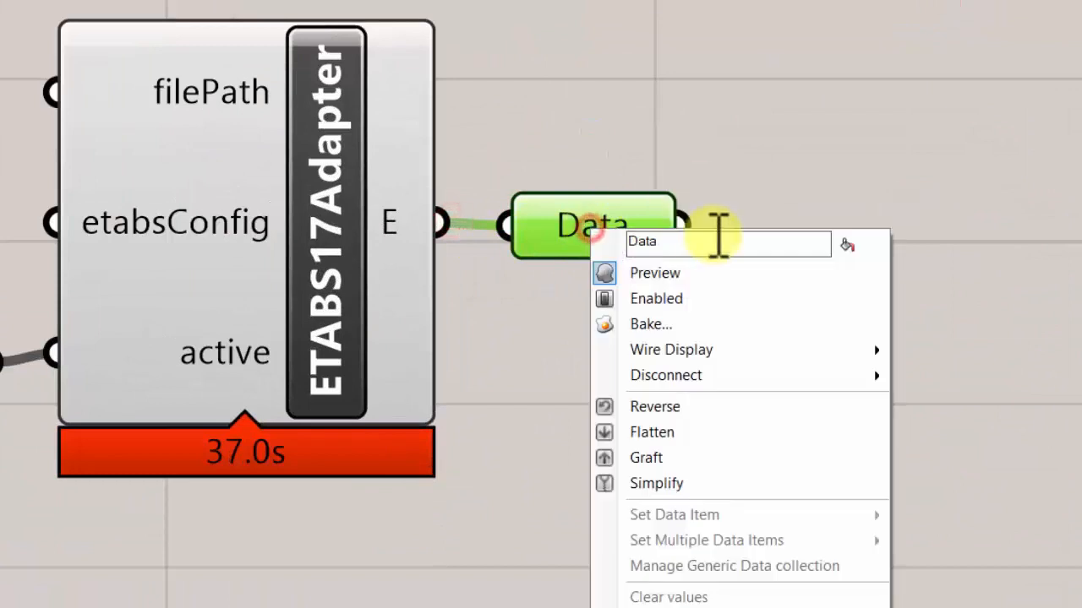
{"action": "left_click", "coordinate": [706, 242]}
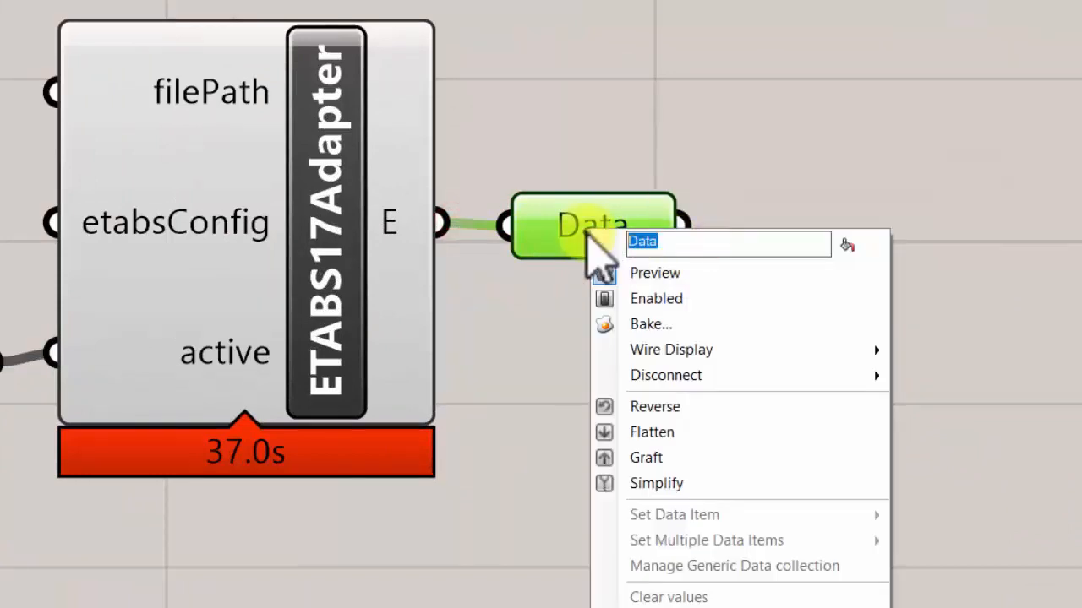
{"action": "type", "text": "FEA Adapter"}
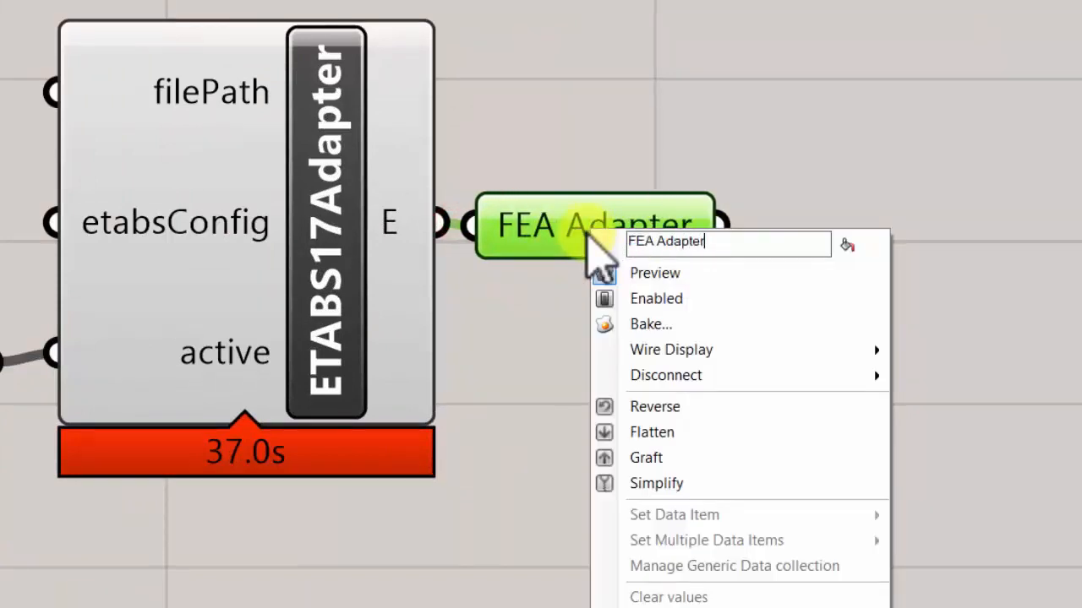
- Tidy the FEA Adapter parameter's position and group the toggle, ETABS17Adapter, FEA Adapter parameter and Adapter label
{"action": "left_click", "coordinate": [623, 132]}
{"action": "left_click_drag", "start_coordinate": [604, 242], "coordinate": [633, 249]}
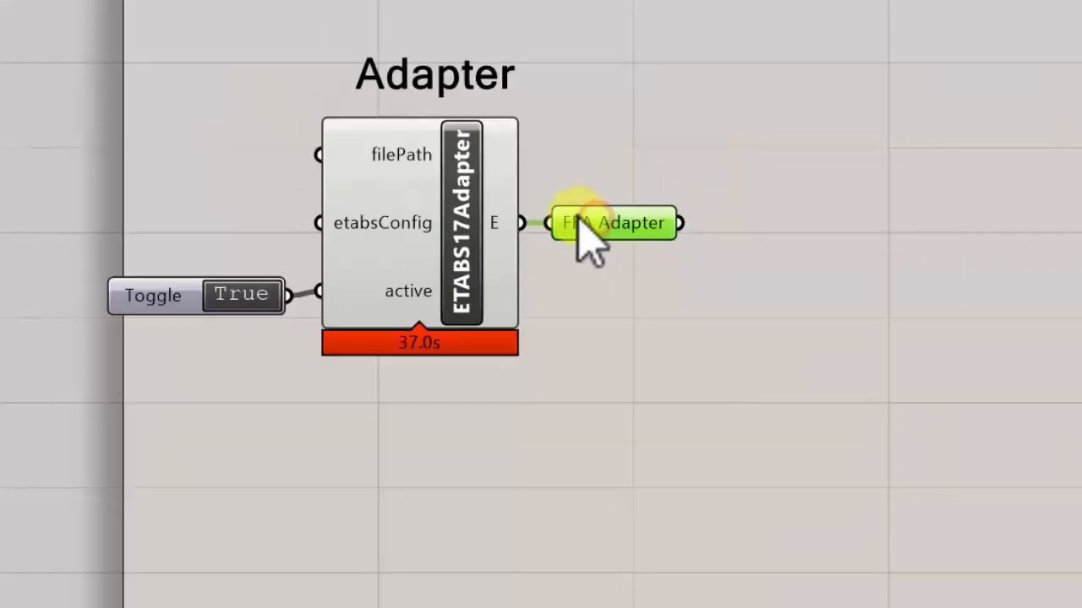
{"action": "right_click_drag", "start_coordinate": [582, 204], "coordinate": [458, 204]}
{"action": "left_click", "coordinate": [485, 230]}
{"action": "left_click_drag", "start_coordinate": [0, 62], "coordinate": [518, 415]}
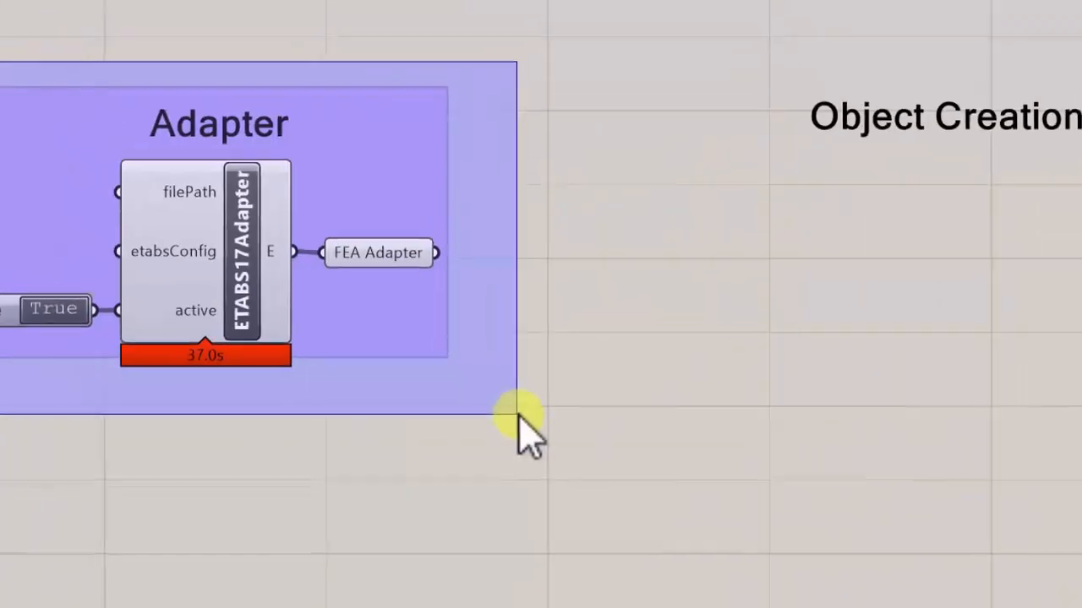
{"action": "left_click", "coordinate": [535, 338]}
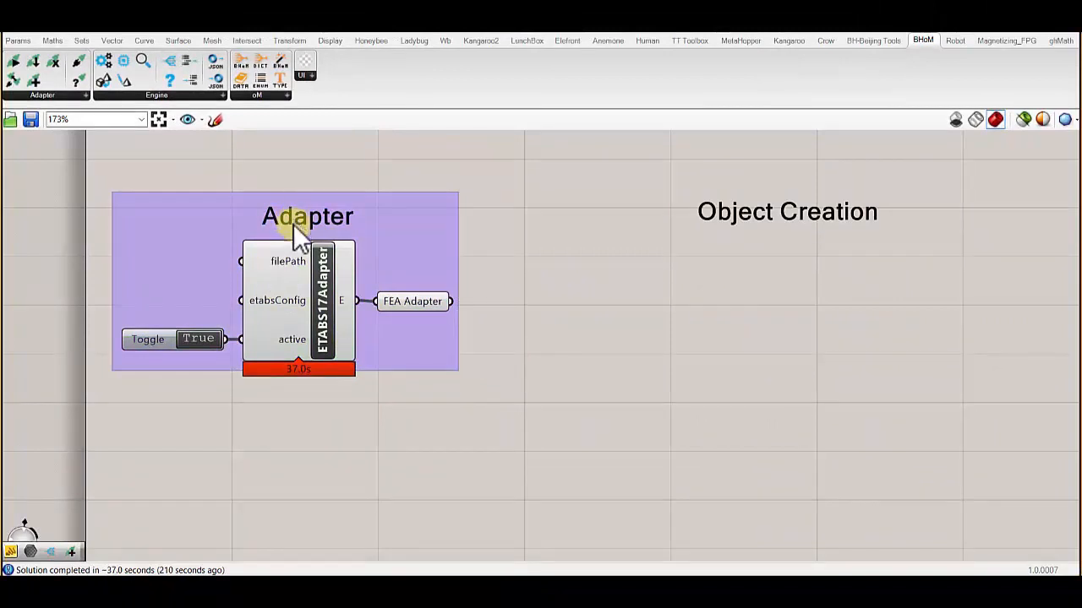
- Examine the Adapter group, checking the data held by the FEA Adapter parameter and the ETABS17Adapter's filePath input
{"action": "left_click_drag", "start_coordinate": [66, 154], "coordinate": [573, 409]}
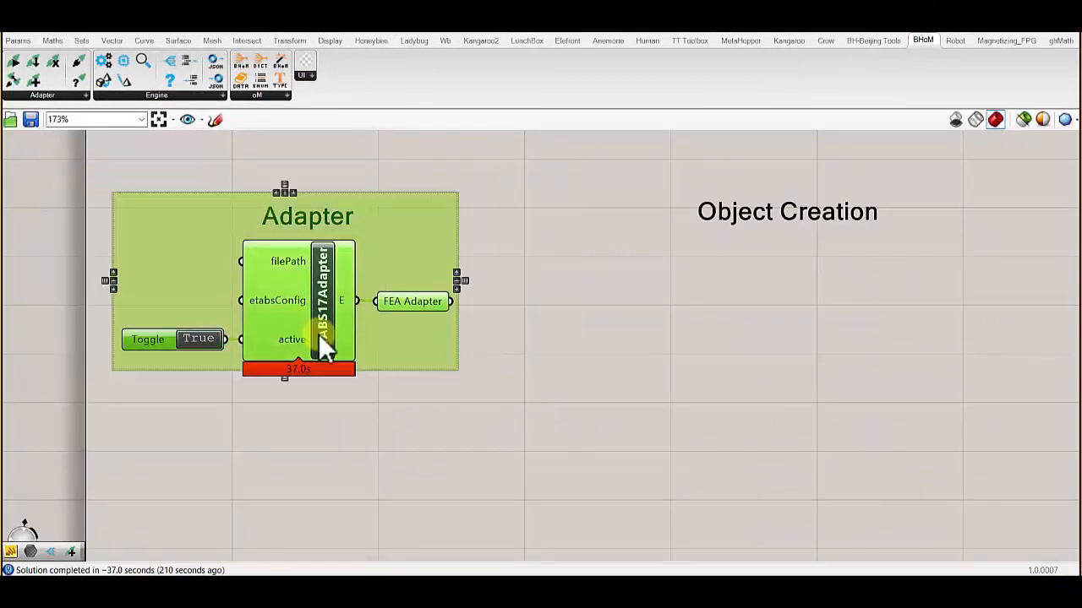
{"action": "left_click", "coordinate": [491, 309]}
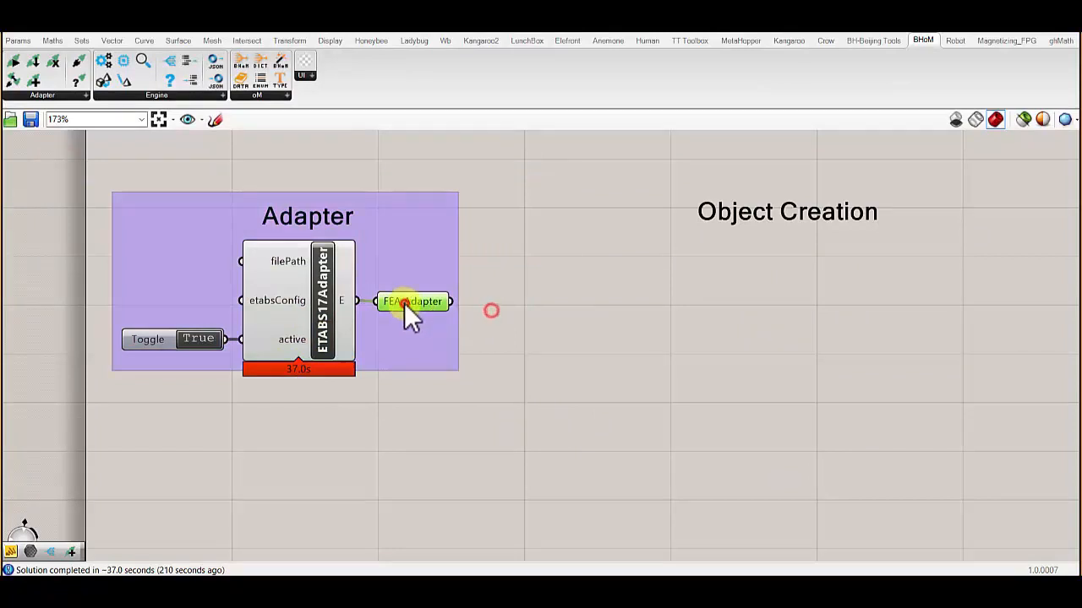
{"action": "mouse_move", "coordinate": [403, 302]}
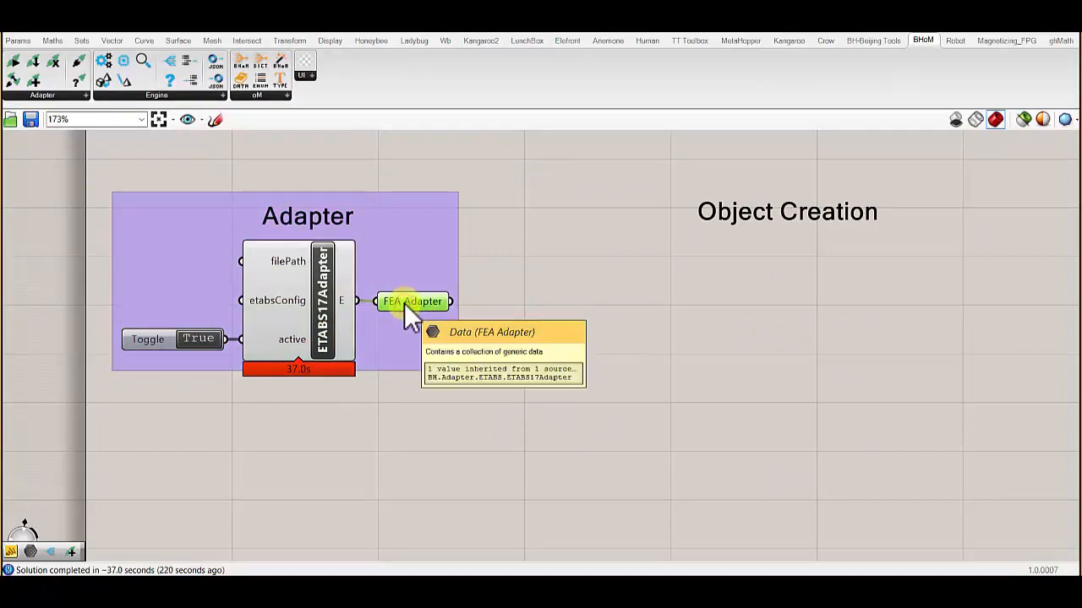
{"action": "scroll", "coordinate": [169, 304], "scroll_direction": "up", "scroll_amount": 4}
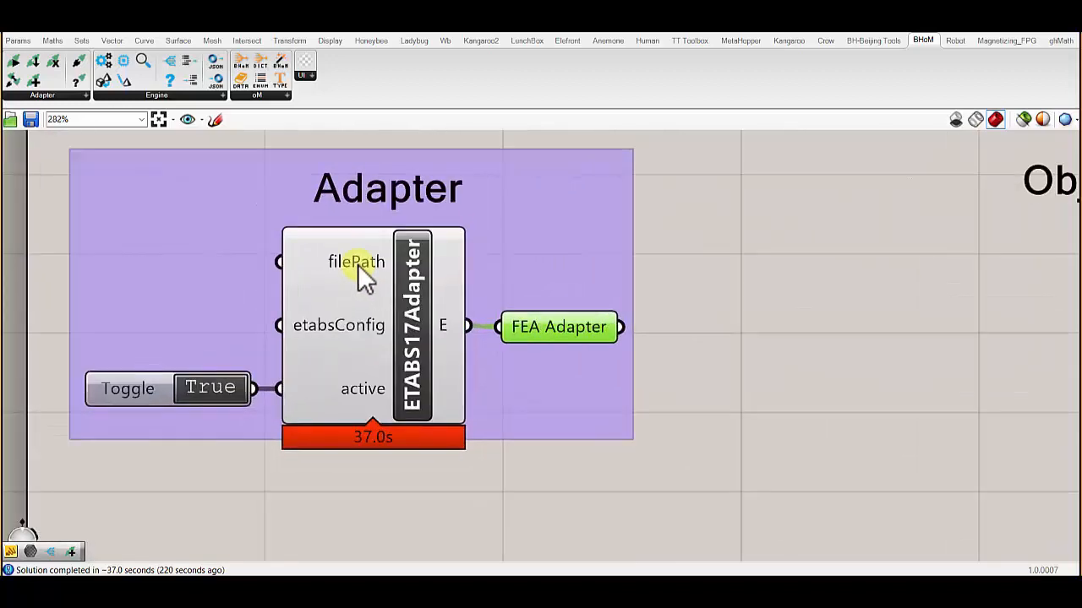
{"action": "mouse_move", "coordinate": [357, 264]}
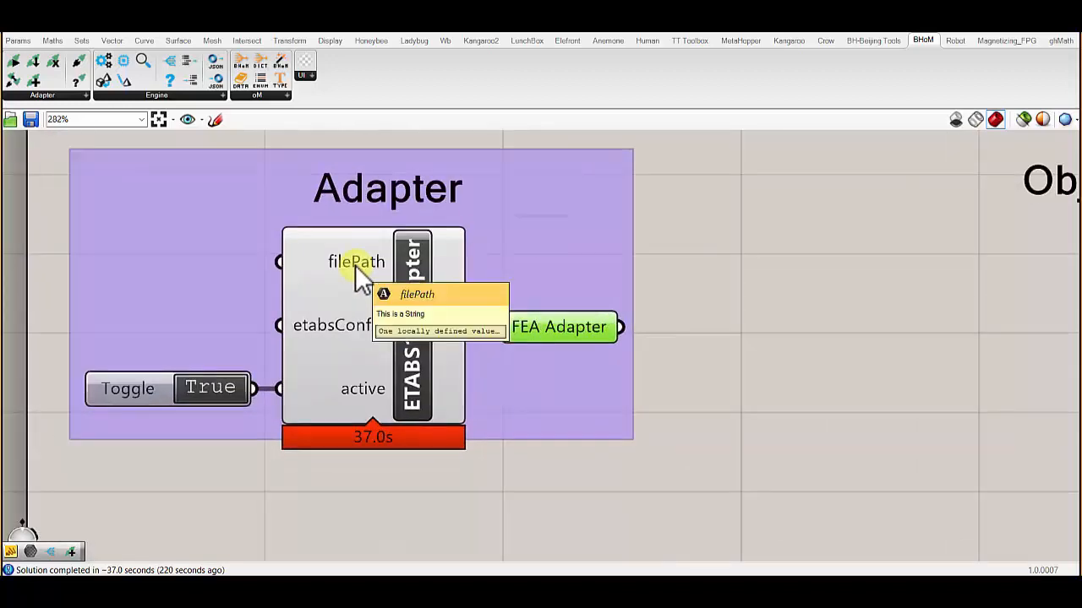
{"action": "scroll", "coordinate": [355, 265], "scroll_direction": "down", "scroll_amount": 2}
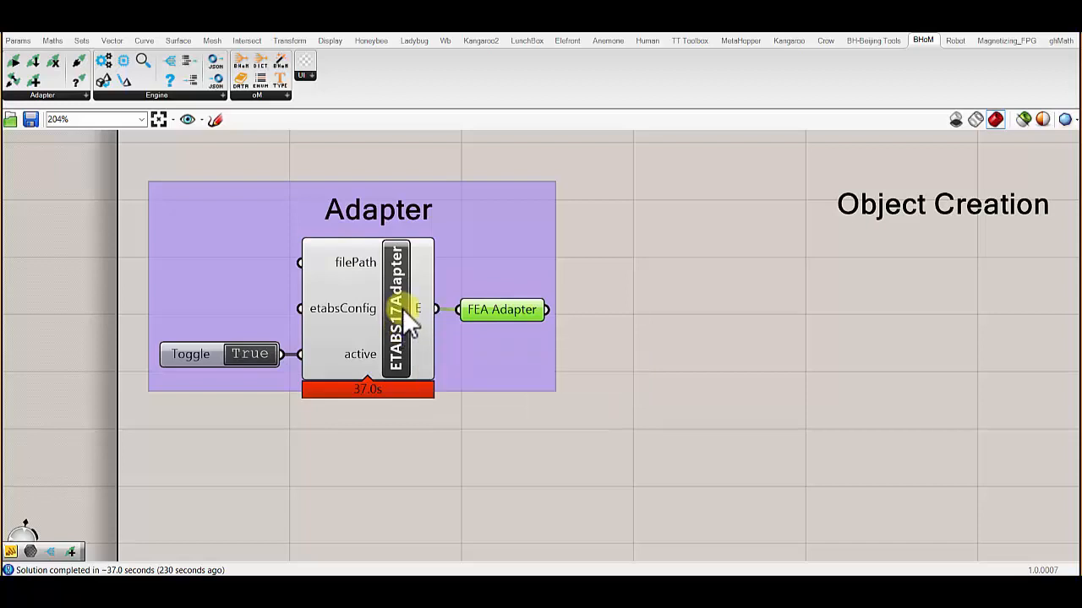
{"action": "scroll", "coordinate": [402, 308], "scroll_direction": "down", "scroll_amount": 1}
{"action": "left_click_drag", "start_coordinate": [155, 197], "coordinate": [616, 385]}
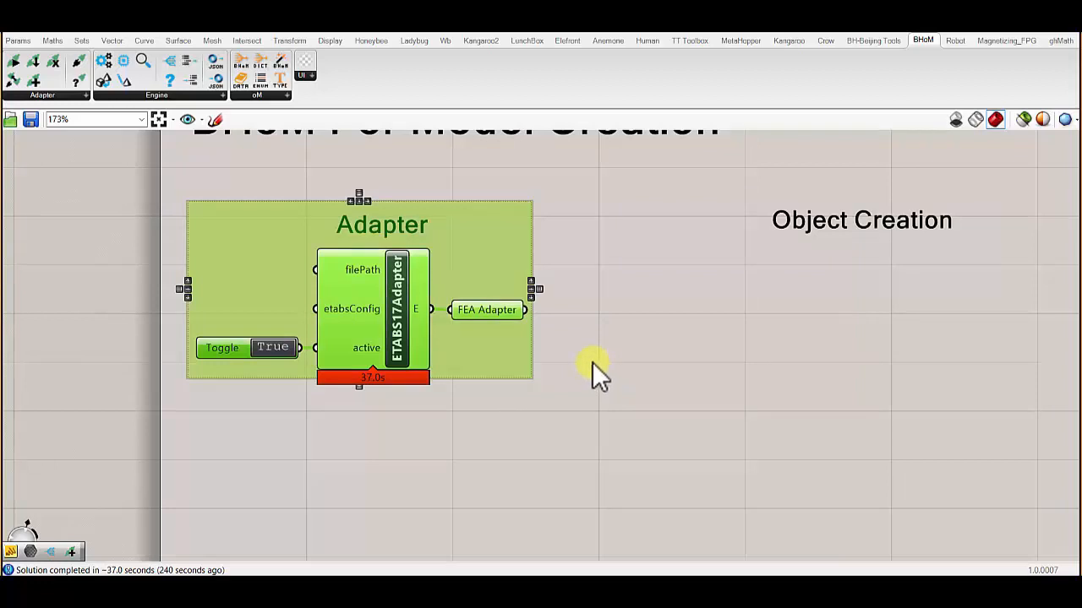
- Search the components for push and place a BHoM Push component beneath the Push label
{"action": "right_click_drag", "start_coordinate": [763, 335], "coordinate": [621, 326]}
{"action": "scroll", "coordinate": [621, 326], "scroll_direction": "down", "scroll_amount": 2}
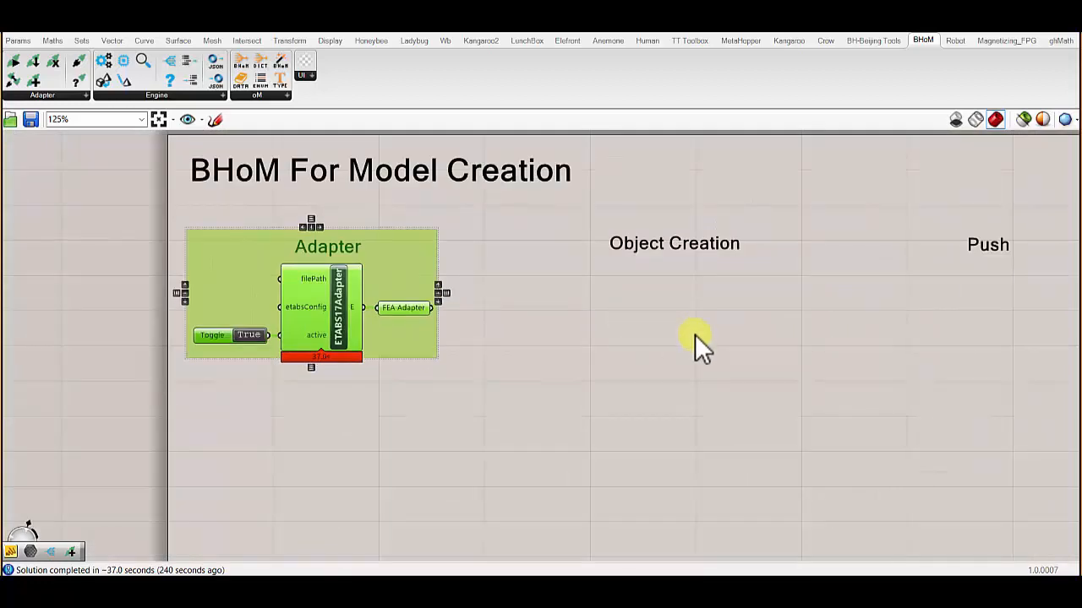
{"action": "right_click_drag", "start_coordinate": [660, 320], "coordinate": [559, 319]}
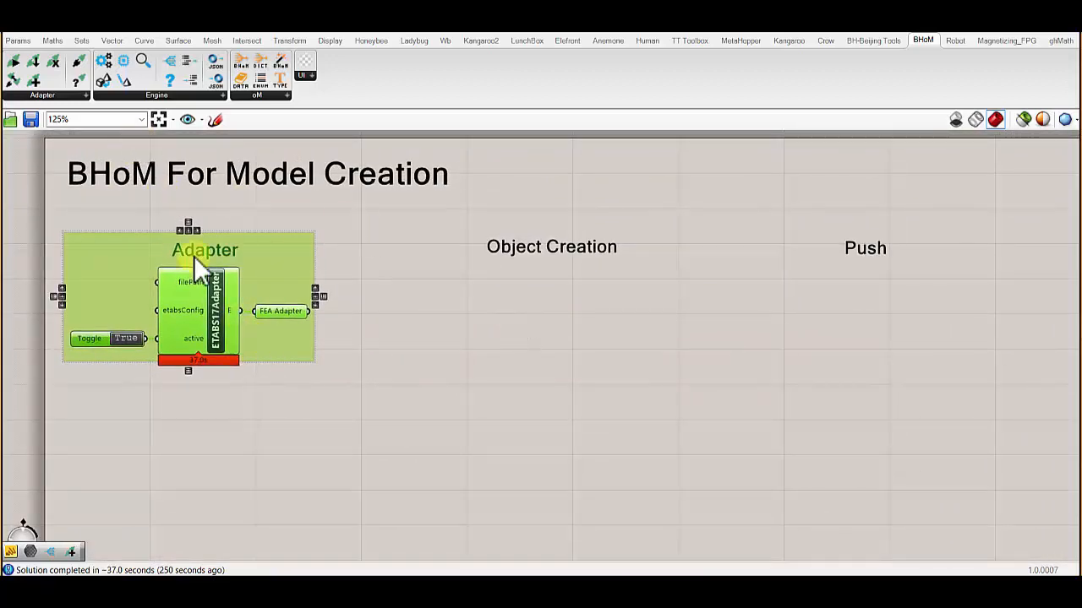
{"action": "double_click", "coordinate": [842, 322]}
{"action": "type", "text": "push"}
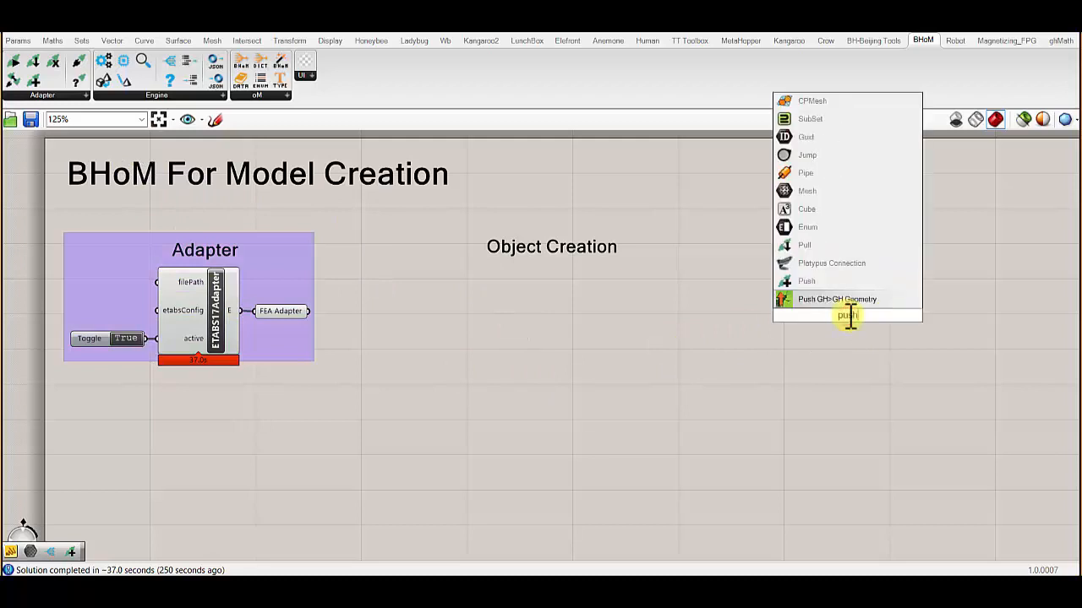
{"action": "left_click", "coordinate": [848, 298]}
{"action": "scroll", "coordinate": [896, 307], "scroll_direction": "up", "scroll_amount": 2}
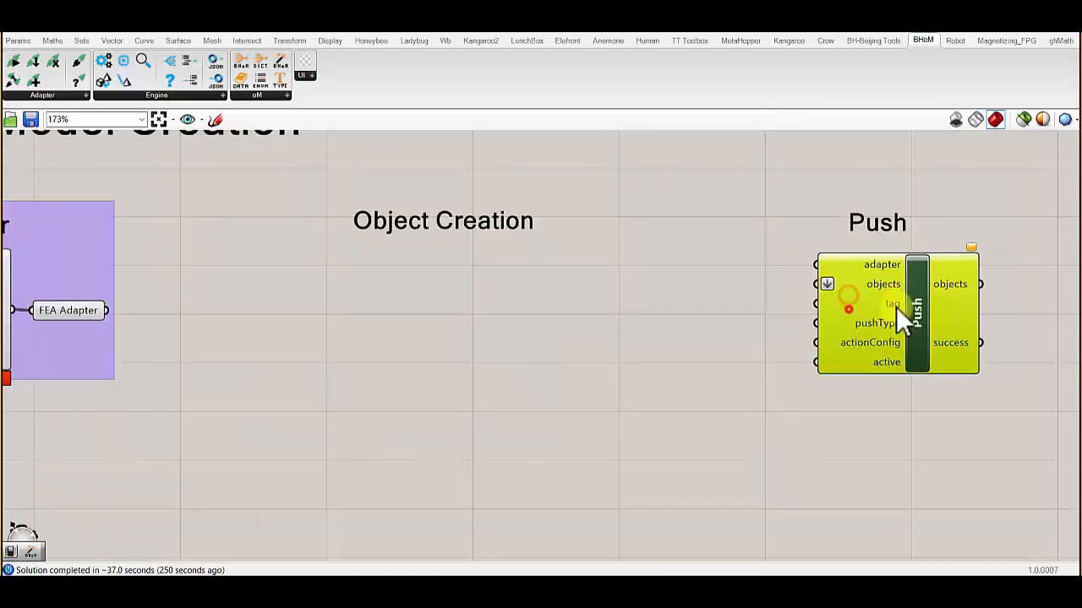
- Duplicate the FEA Adapter parameter and connect the original's output to the copy's input
{"action": "scroll", "coordinate": [898, 298], "scroll_direction": "down", "scroll_amount": 1}
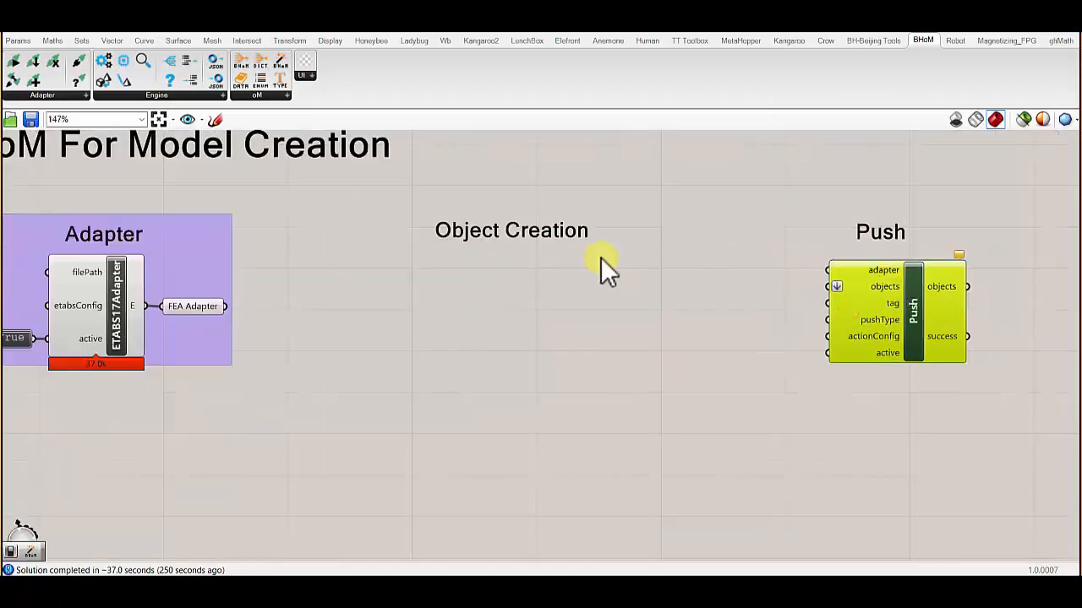
{"action": "left_click", "coordinate": [182, 304]}
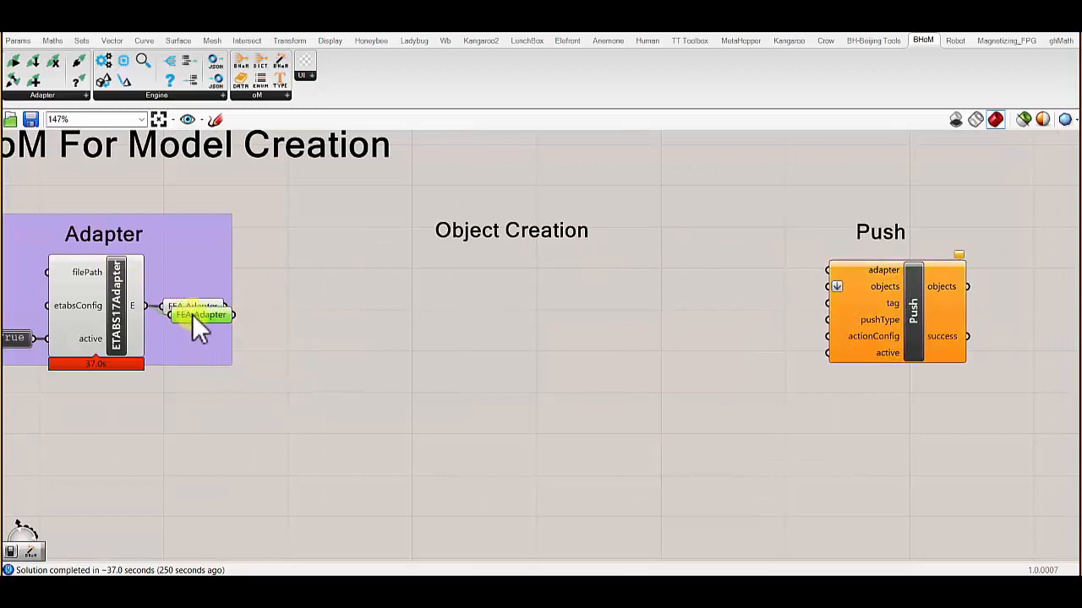
{"action": "scroll", "coordinate": [915, 280], "scroll_direction": "up", "scroll_amount": 7}
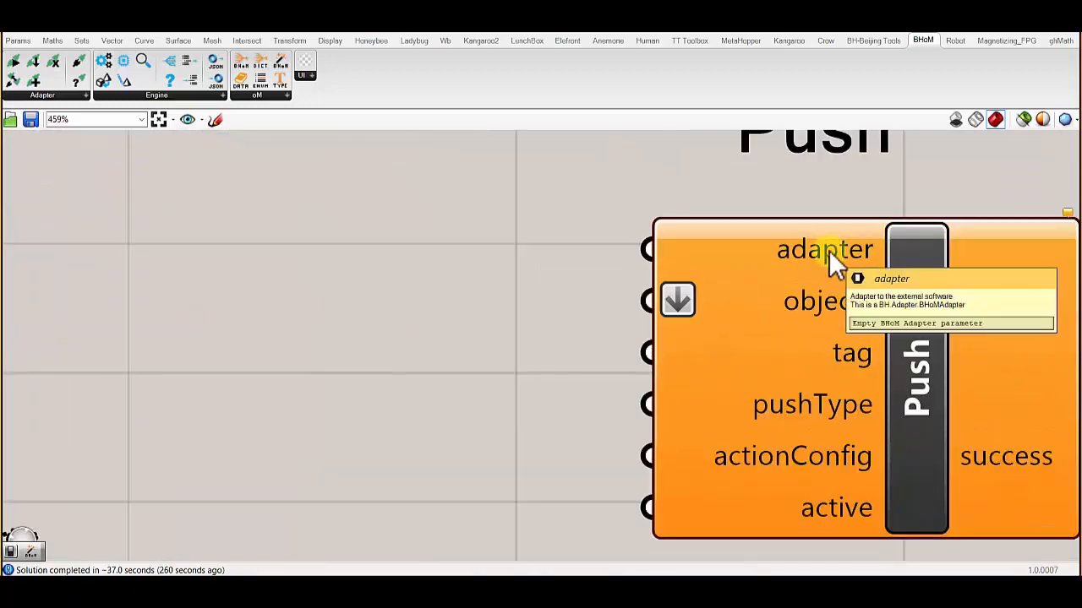
{"action": "scroll", "coordinate": [828, 250], "scroll_direction": "down", "scroll_amount": 5}
{"action": "scroll", "coordinate": [195, 304], "scroll_direction": "up", "scroll_amount": 3}
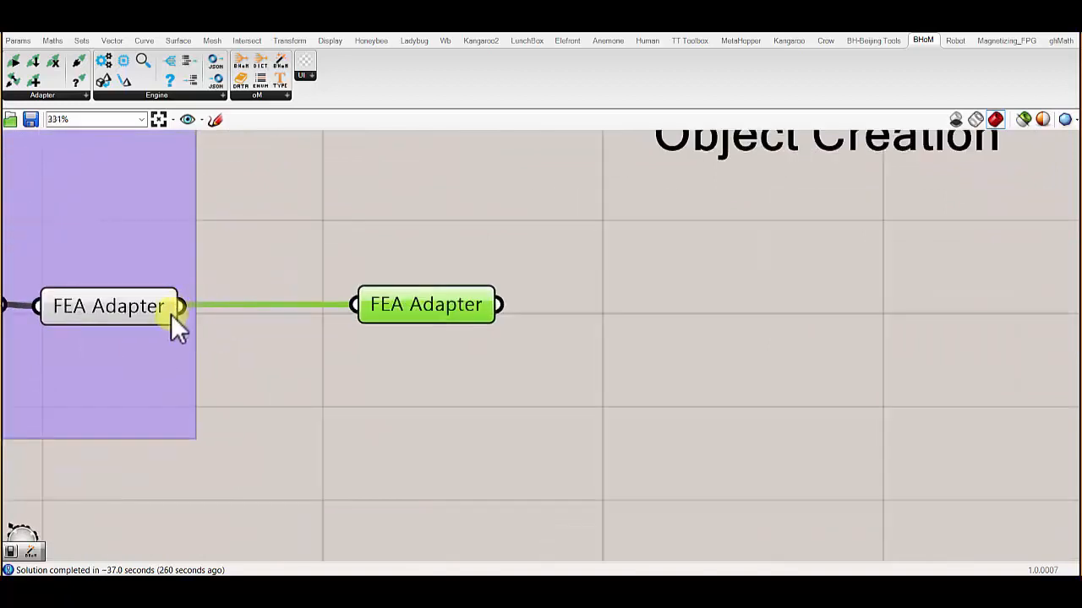
{"action": "left_click_drag", "start_coordinate": [177, 306], "coordinate": [372, 308]}
{"action": "left_click_drag", "start_coordinate": [180, 309], "coordinate": [348, 306]}
- Move the copied FEA Adapter parameter next to the Push component and connect it to Push's adapter input
{"action": "left_click_drag", "start_coordinate": [403, 310], "coordinate": [616, 282]}
{"action": "scroll", "coordinate": [327, 277], "scroll_direction": "down", "scroll_amount": 8}
{"action": "scroll", "coordinate": [629, 259], "scroll_direction": "up", "scroll_amount": 7}
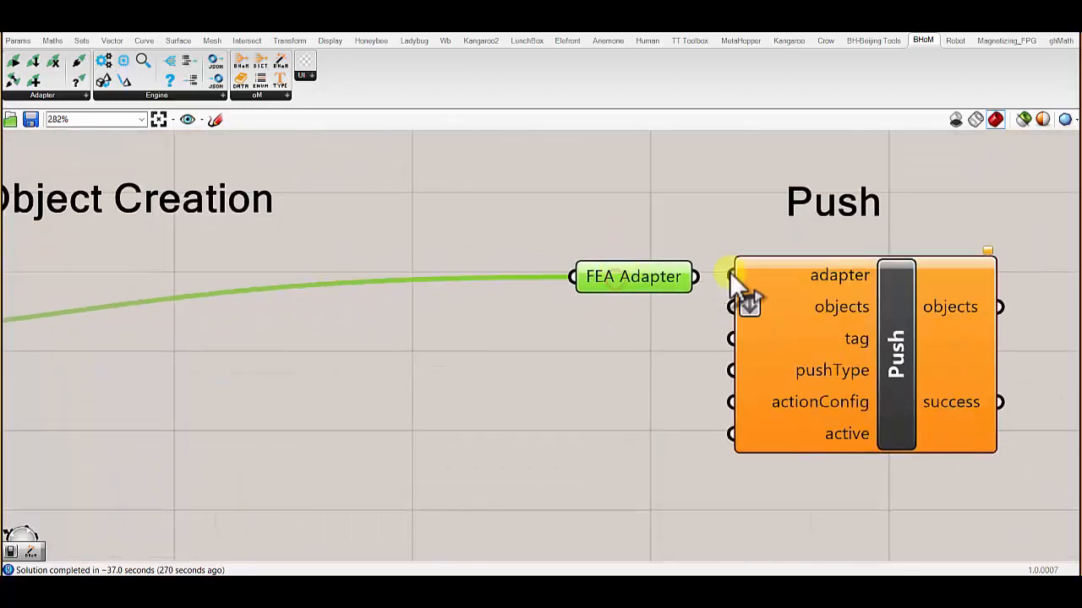
{"action": "right_click_drag", "start_coordinate": [729, 272], "coordinate": [526, 256]}
{"action": "left_click_drag", "start_coordinate": [499, 260], "coordinate": [528, 258]}
{"action": "left_click_drag", "start_coordinate": [458, 261], "coordinate": [451, 256]}
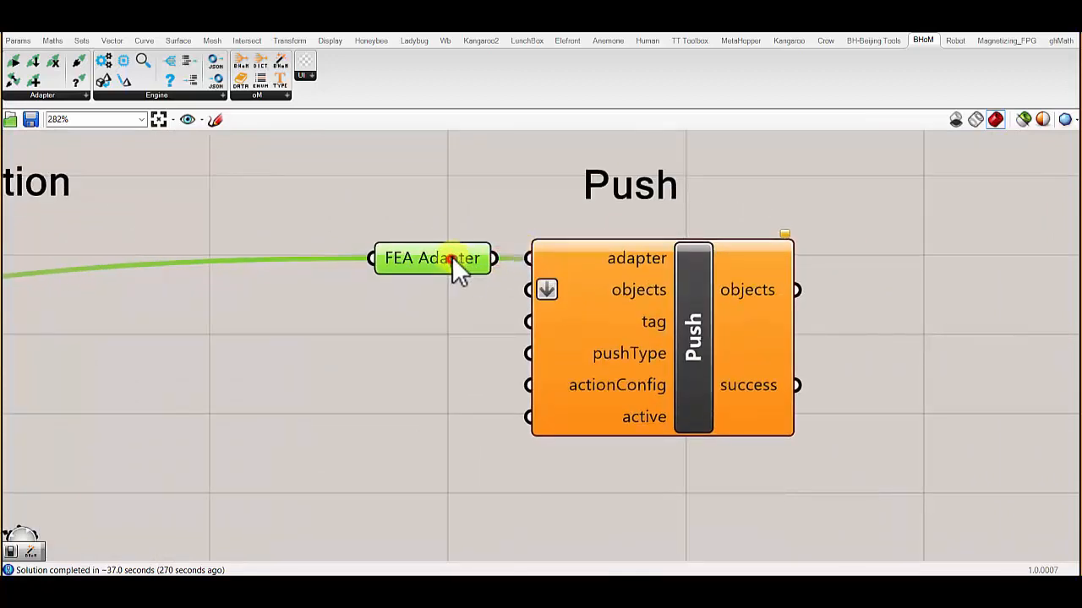
{"action": "right_click_drag", "start_coordinate": [499, 223], "coordinate": [611, 218]}
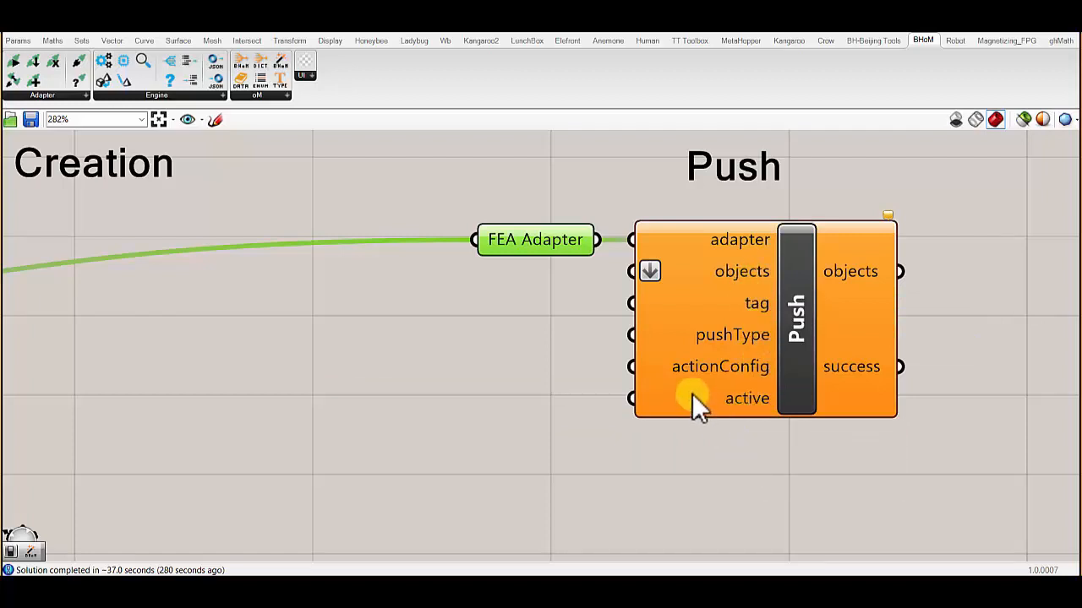
- Group the copied FEA Adapter parameter, the Push component and the Push label
{"action": "scroll", "coordinate": [692, 394], "scroll_direction": "down", "scroll_amount": 3}
{"action": "left_click_drag", "start_coordinate": [912, 439], "coordinate": [618, 236]}
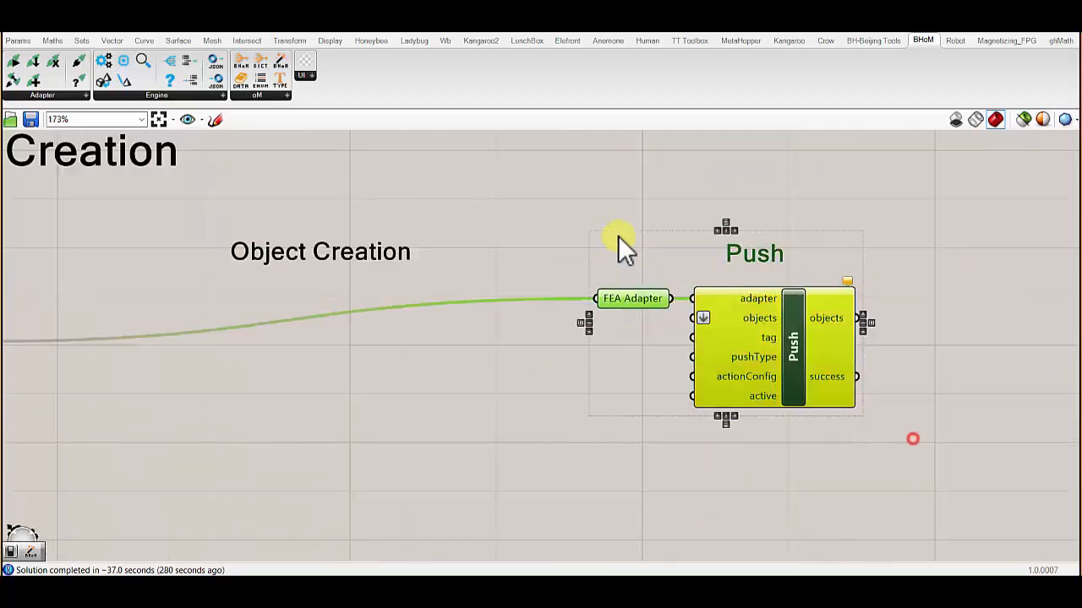
{"action": "middle_click", "coordinate": [603, 228]}
{"action": "left_click", "coordinate": [606, 188]}
{"action": "right_click_drag", "start_coordinate": [608, 224], "coordinate": [764, 205]}
{"action": "scroll", "coordinate": [752, 211], "scroll_direction": "down", "scroll_amount": 2}
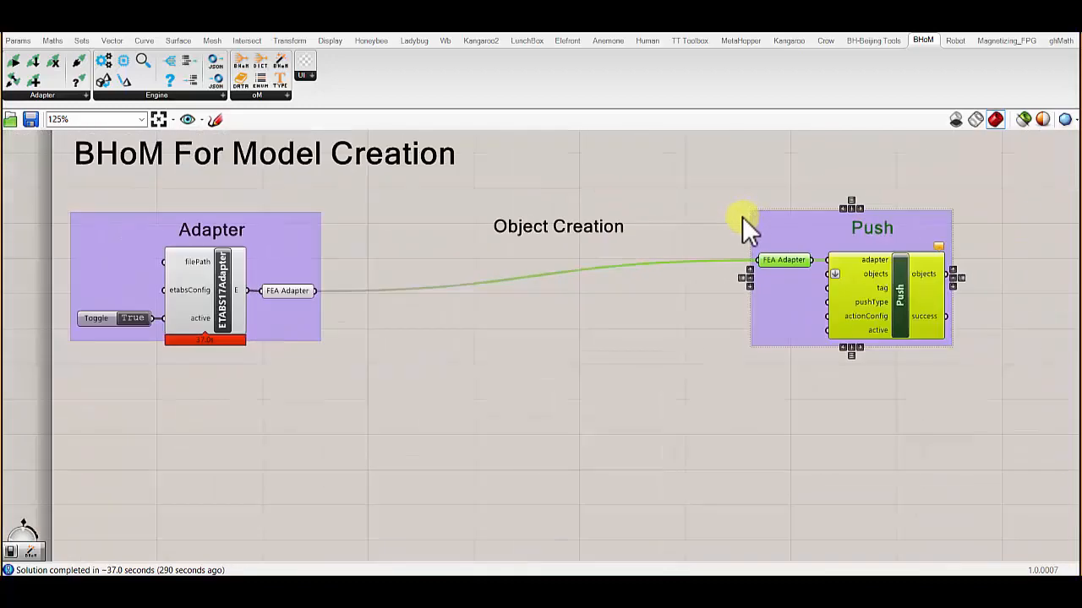
- Set the wire display of the FEA Adapter parameter in the Push group to Hidden
{"action": "scroll", "coordinate": [592, 264], "scroll_direction": "up", "scroll_amount": 1}
{"action": "right_click", "coordinate": [824, 259]}
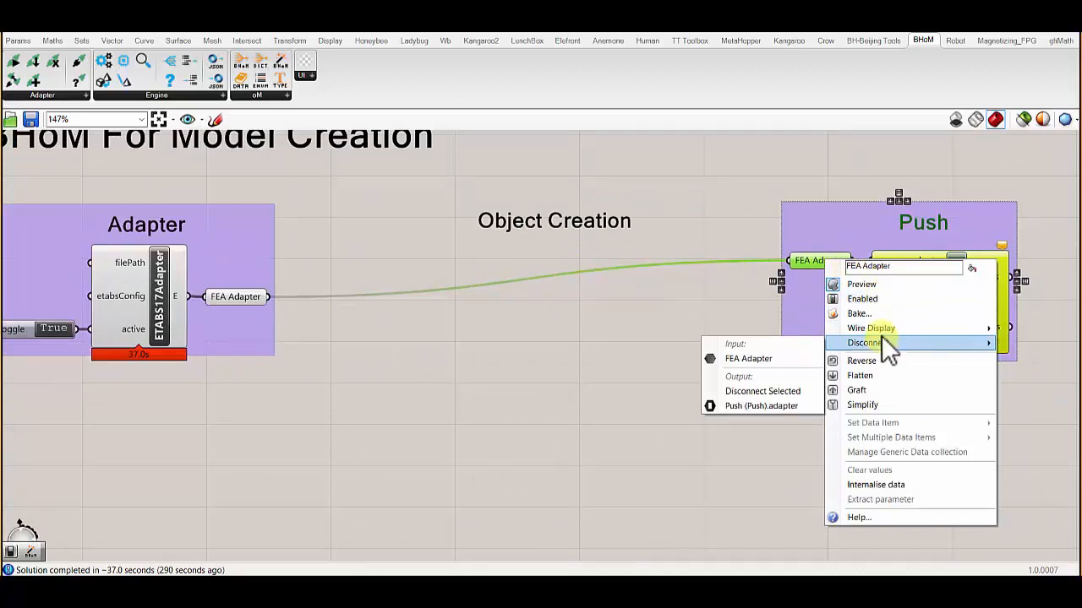
{"action": "mouse_move", "coordinate": [884, 332]}
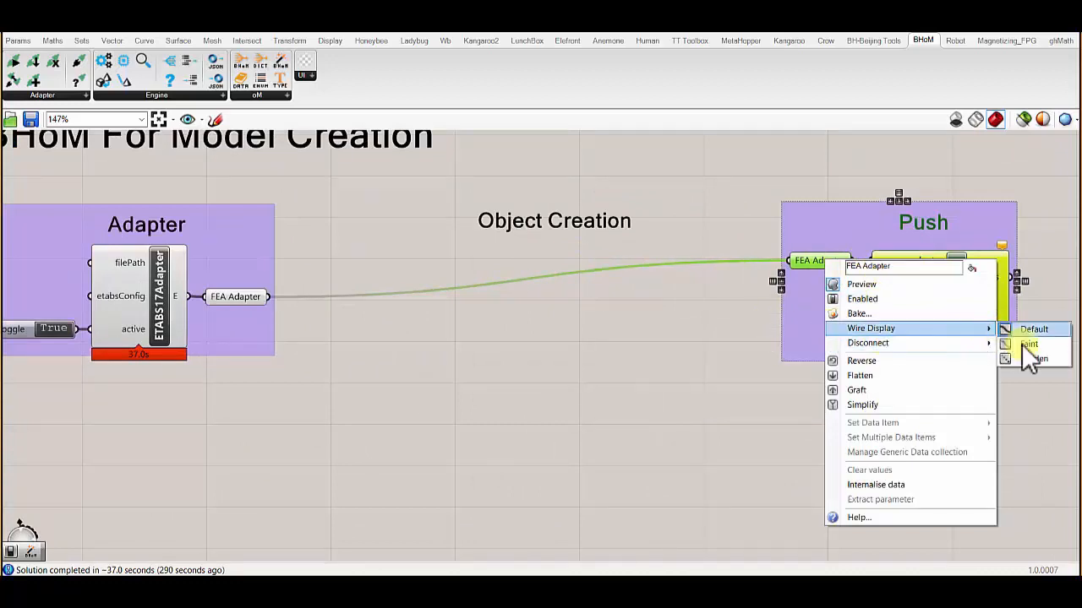
{"action": "left_click", "coordinate": [1021, 357]}
{"action": "left_click", "coordinate": [681, 313]}
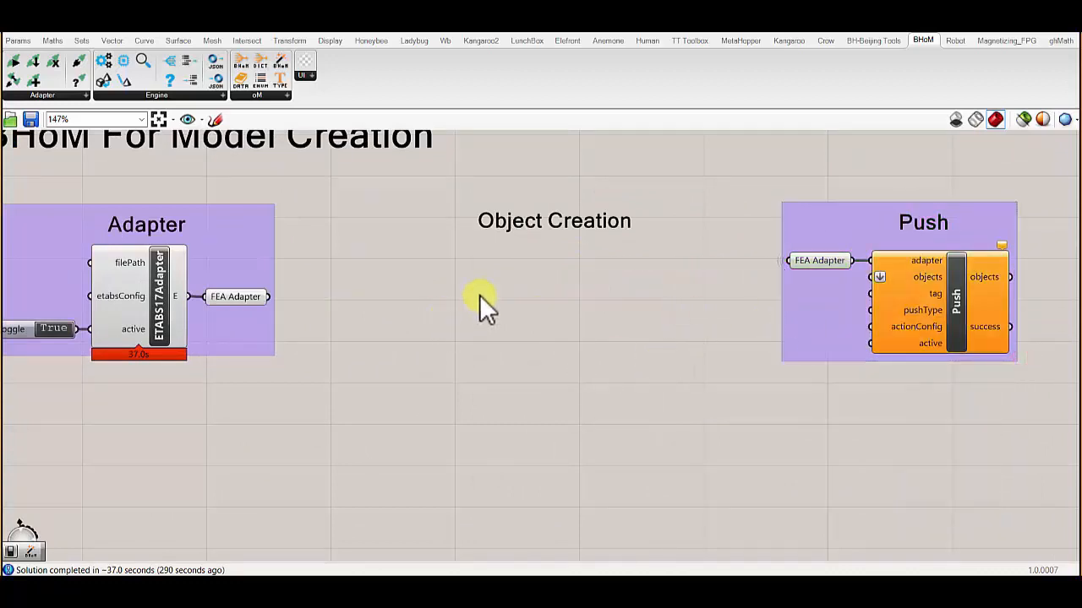
- Duplicate the Object Creation label lower on the canvas and replace the copy's text with Bar and Panel on separate lines
{"action": "left_click", "coordinate": [526, 233]}
{"action": "left_click_drag", "start_coordinate": [574, 232], "coordinate": [547, 435], "text": "alt"}
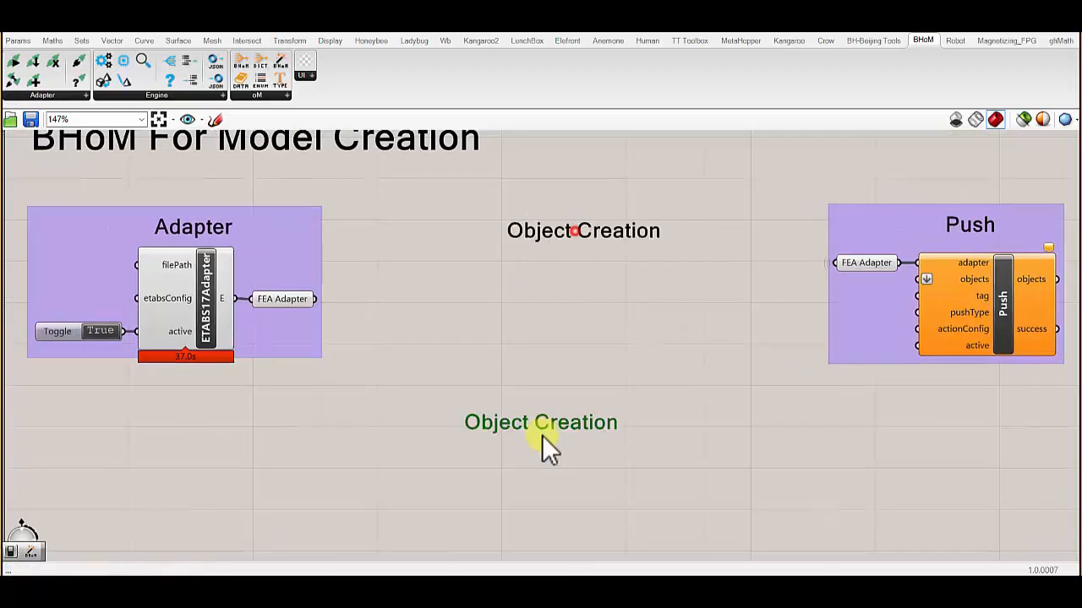
{"action": "double_click", "coordinate": [547, 436]}
{"action": "left_click_drag", "start_coordinate": [575, 381], "coordinate": [344, 343]}
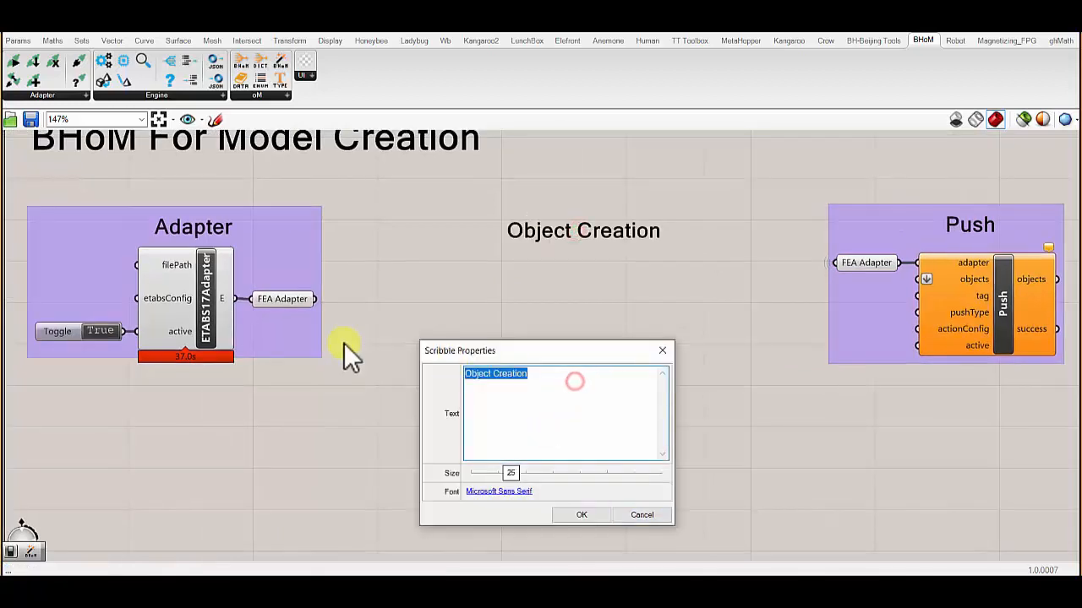
{"action": "type", "text": "Bar"}
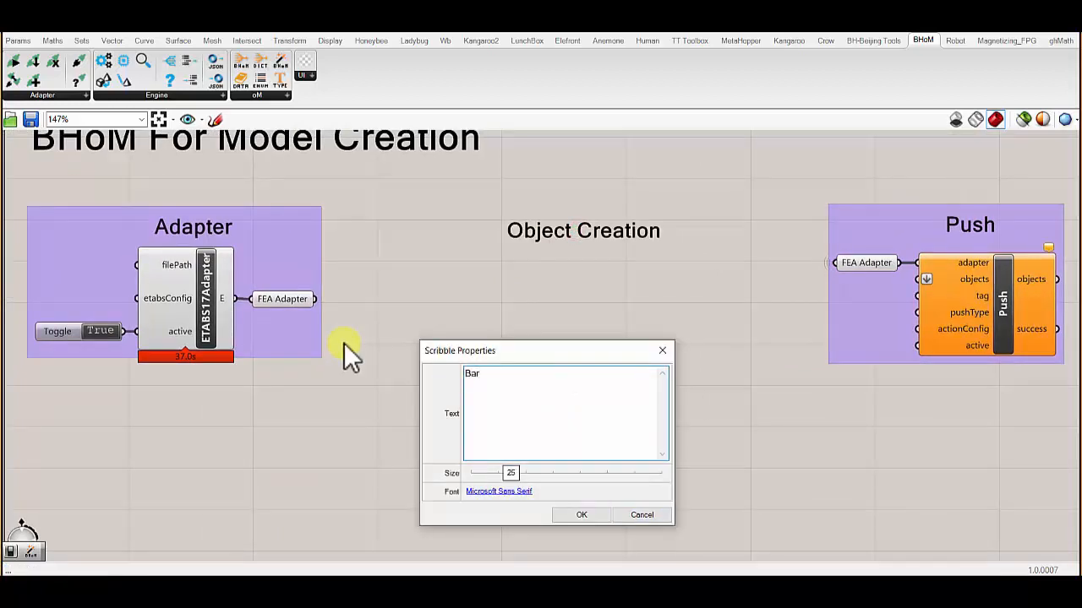
{"action": "key", "text": "Return"}
{"action": "type", "text": "Panel"}
- Set the text size of the Bar and Panel label to 40
{"action": "left_click_drag", "start_coordinate": [510, 399], "coordinate": [436, 372]}
{"action": "mouse_move", "coordinate": [495, 476]}
{"action": "left_mouse_down"}
{"action": "mouse_move", "coordinate": [541, 476]}
{"action": "mouse_move", "coordinate": [570, 495]}
{"action": "left_mouse_up"}
{"action": "left_click", "coordinate": [580, 515]}
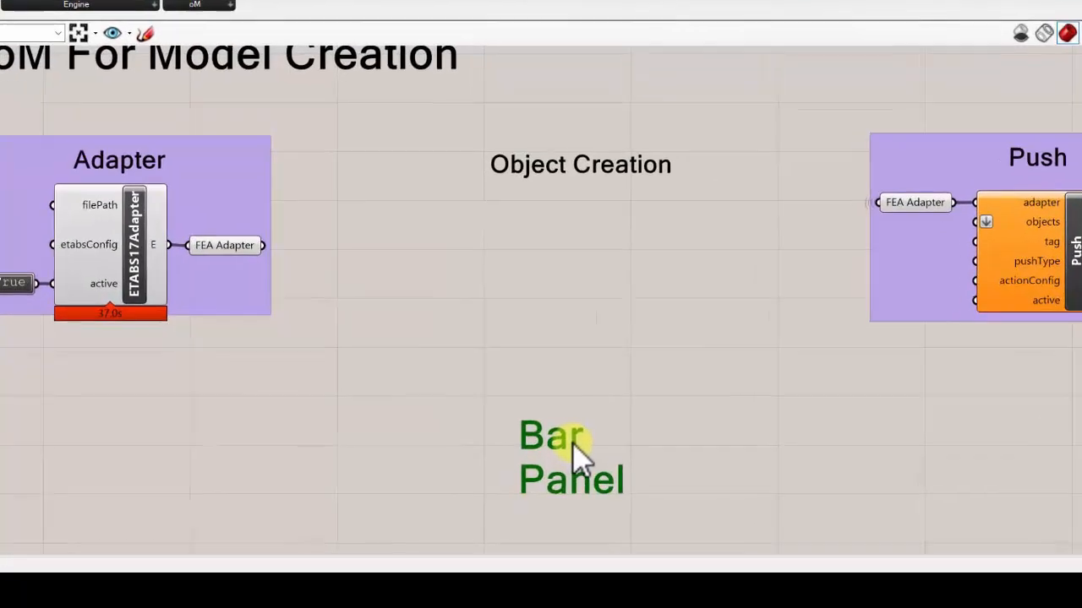
- Extend the label's lines to read "Bar - 1D element" and "Panel - 2d element"
{"action": "double_click", "coordinate": [577, 471]}
{"action": "left_click", "coordinate": [544, 355]}
{"action": "type", "text": "-"}
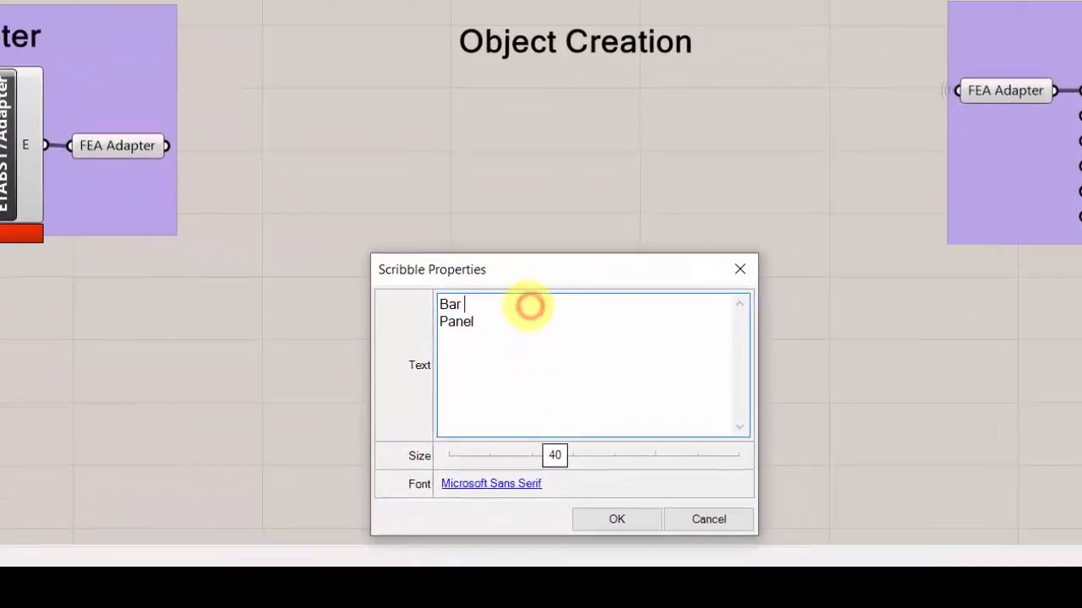
{"action": "type", "text": " 1D"}
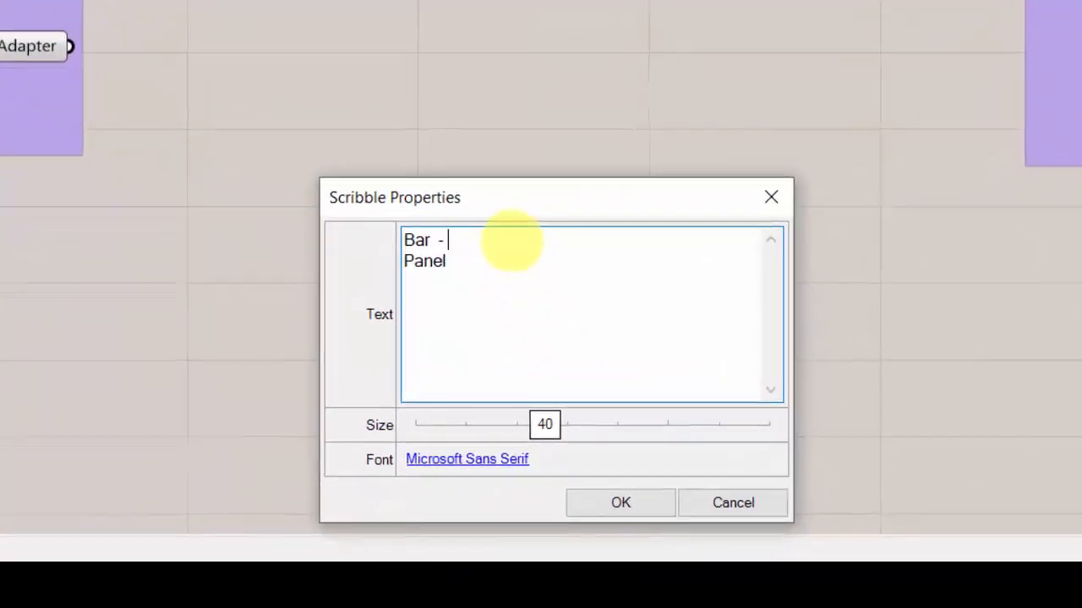
{"action": "type", "text": " element"}
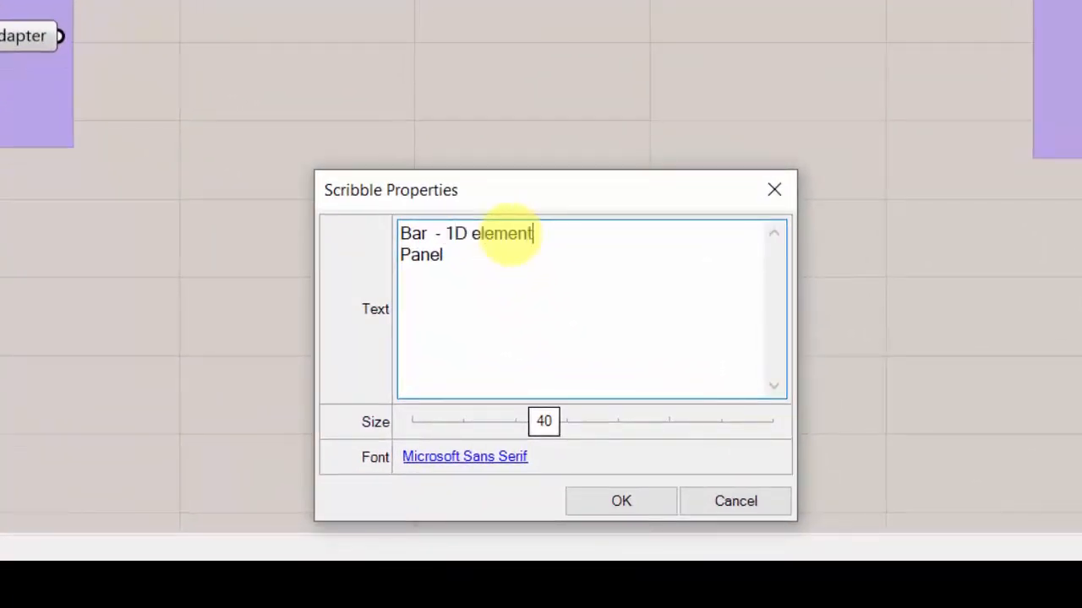
{"action": "left_click", "coordinate": [468, 254]}
{"action": "type", "text": "- 2"}
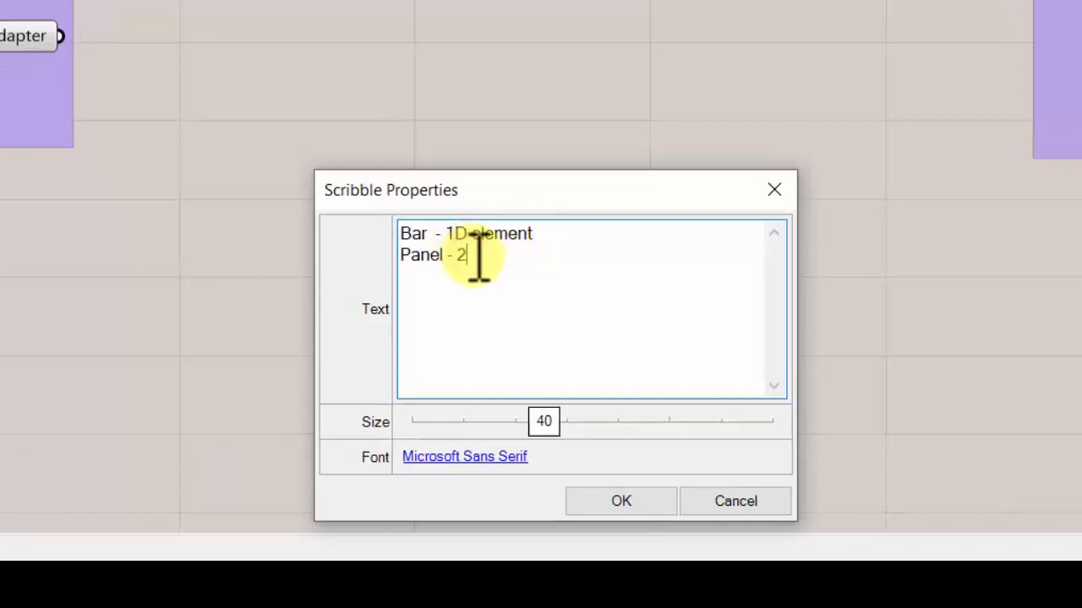
{"action": "type", "text": "d element"}
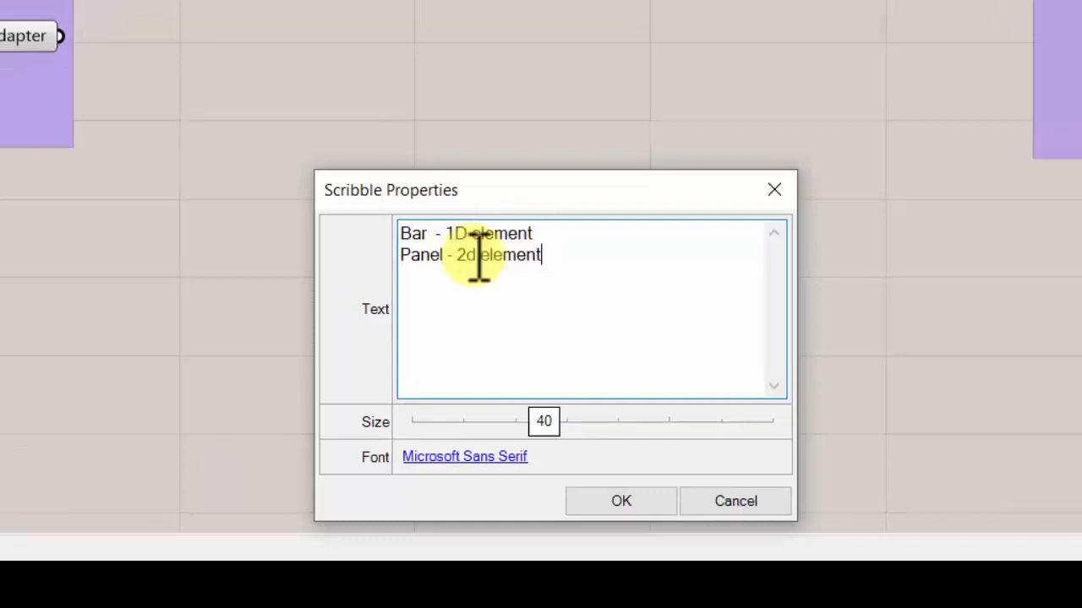
{"action": "type", "text": " - "}
{"action": "type", "text": "she"}
- Complete the label's lines to read "Bar - 1D element- frame" and "Panel - 2d element - shell"
{"action": "key", "text": "BackSpace"}
{"action": "type", "text": "hell"}
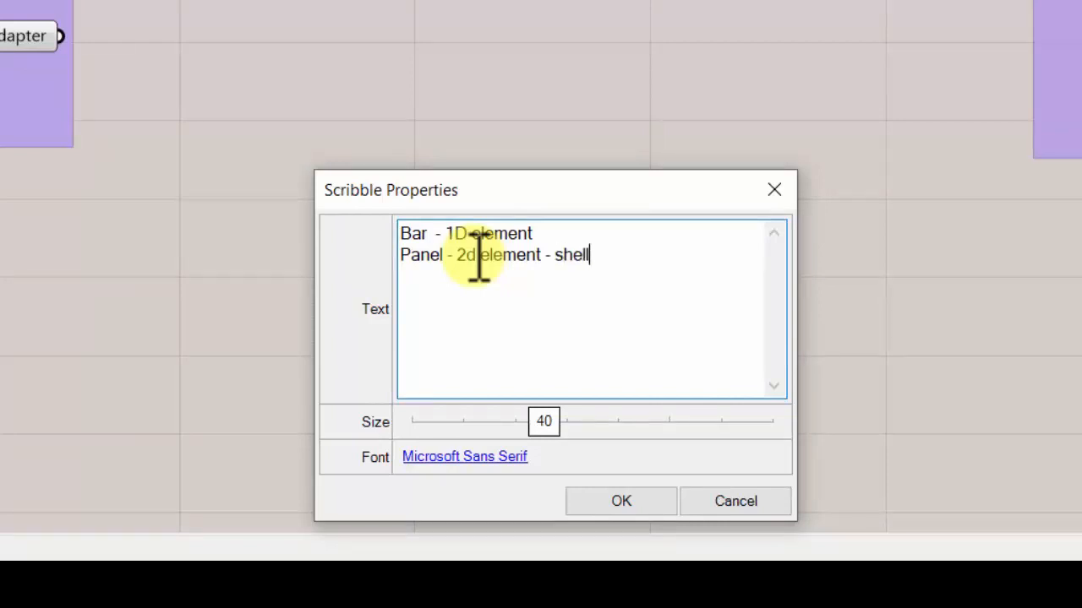
{"action": "left_click", "coordinate": [616, 234]}
{"action": "type", "text": "- frame"}
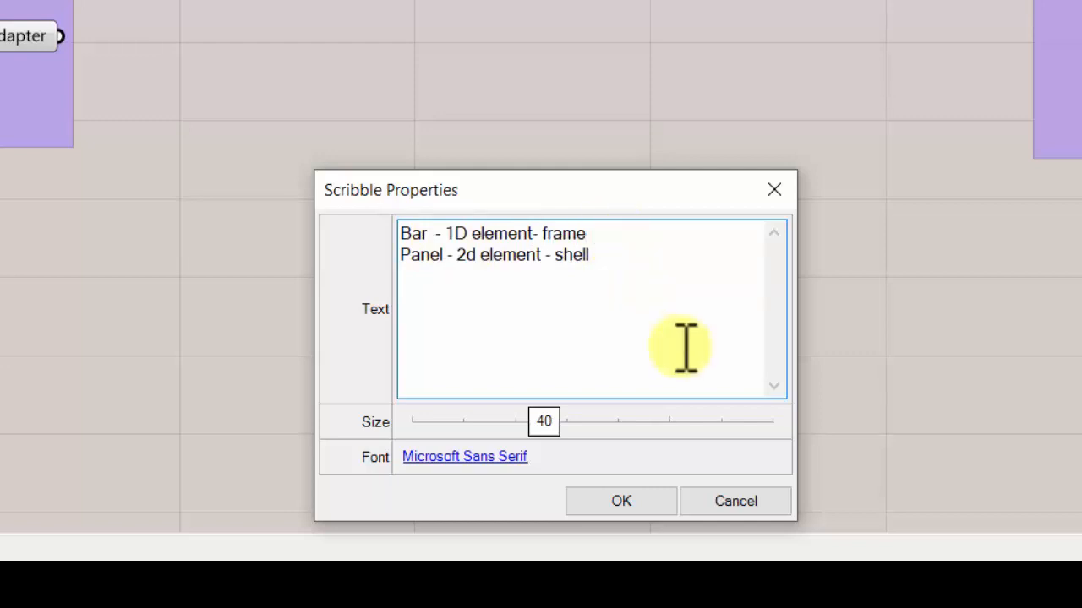
{"action": "left_click", "coordinate": [629, 501]}
- Move the Bar and Panel label so it sits centred below the Object Creation label, between the Adapter and Push groups
{"action": "left_click_drag", "start_coordinate": [741, 352], "coordinate": [624, 343]}
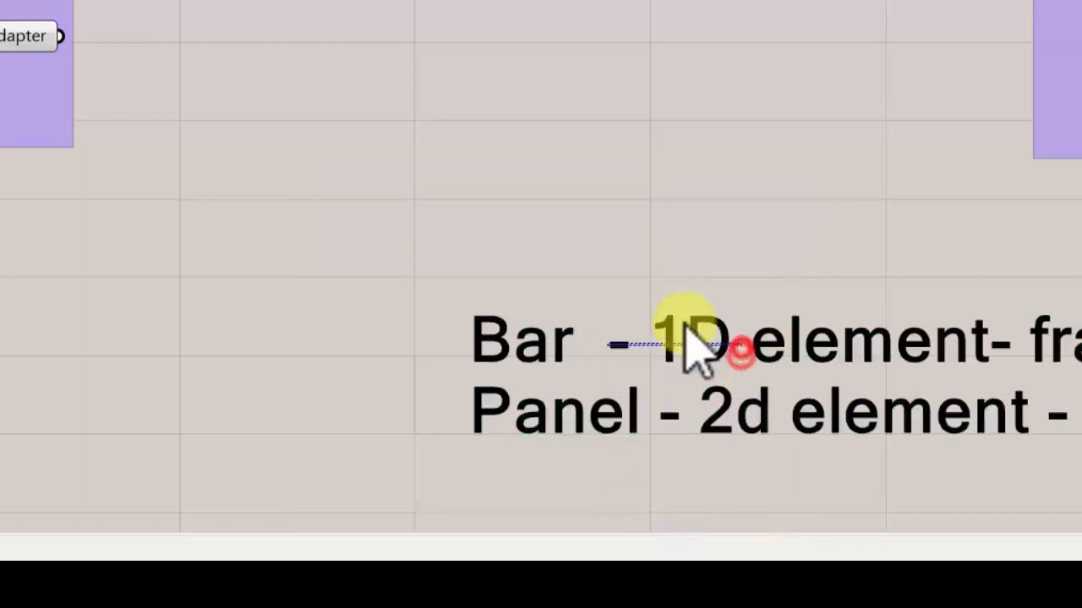
{"action": "left_click_drag", "start_coordinate": [760, 283], "coordinate": [583, 396]}
{"action": "mouse_move", "coordinate": [697, 351]}
{"action": "left_mouse_down"}
{"action": "mouse_move", "coordinate": [511, 389]}
{"action": "mouse_move", "coordinate": [435, 382]}
{"action": "left_mouse_up"}
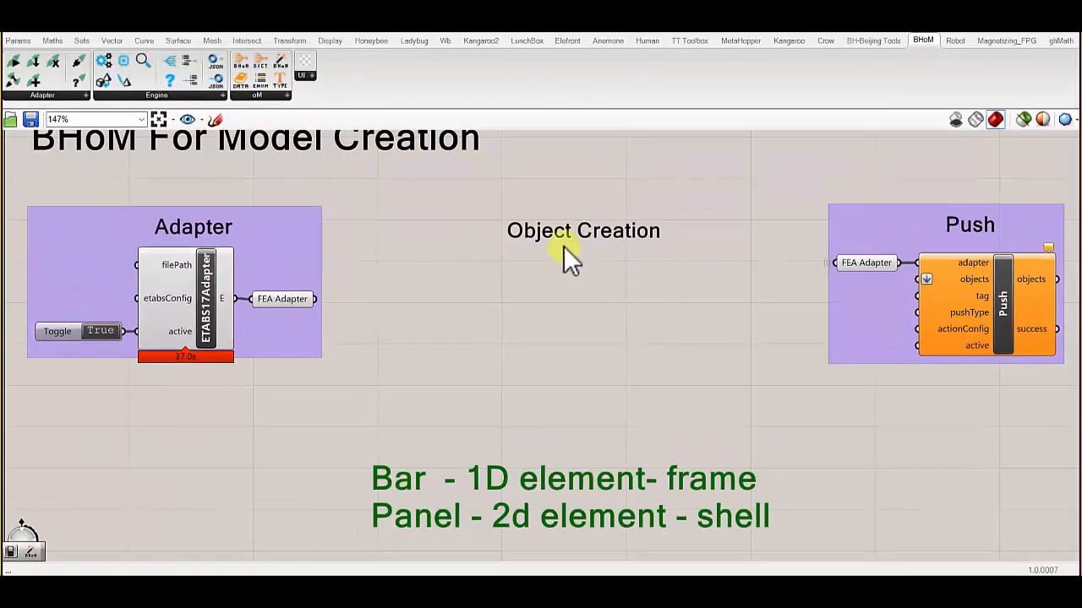
- Place a BHoM CreateObject component below the Object Creation label
{"action": "left_click", "coordinate": [19, 95]}
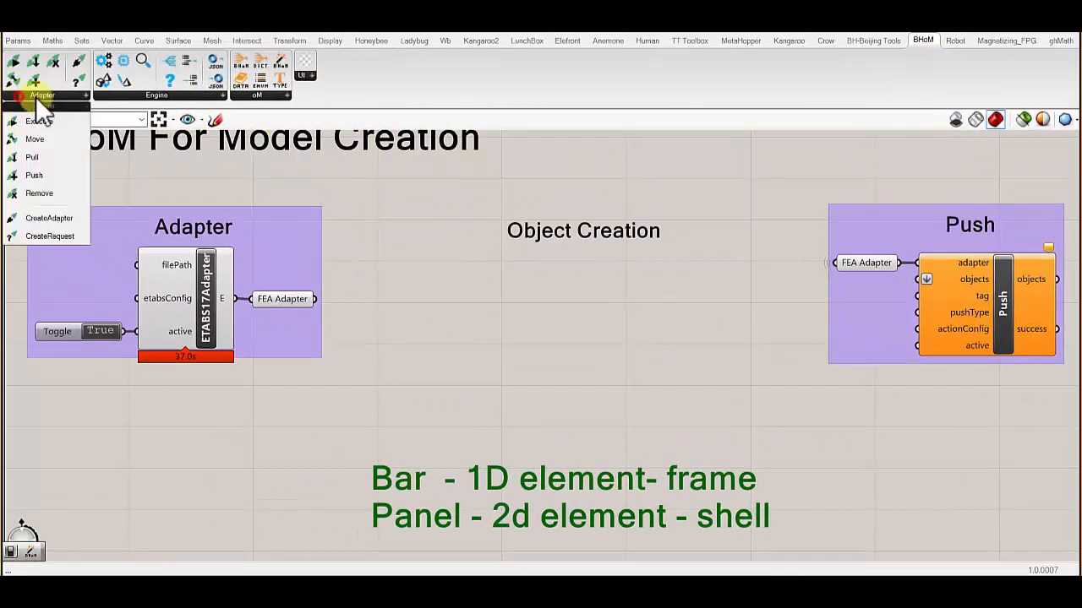
{"action": "left_click", "coordinate": [120, 94]}
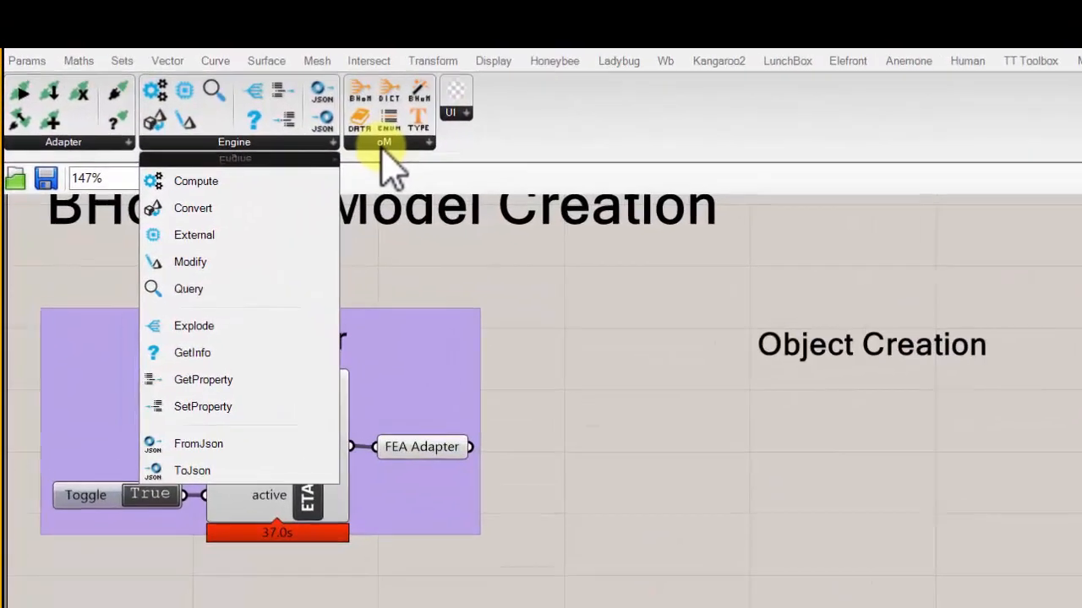
{"action": "left_click", "coordinate": [355, 132]}
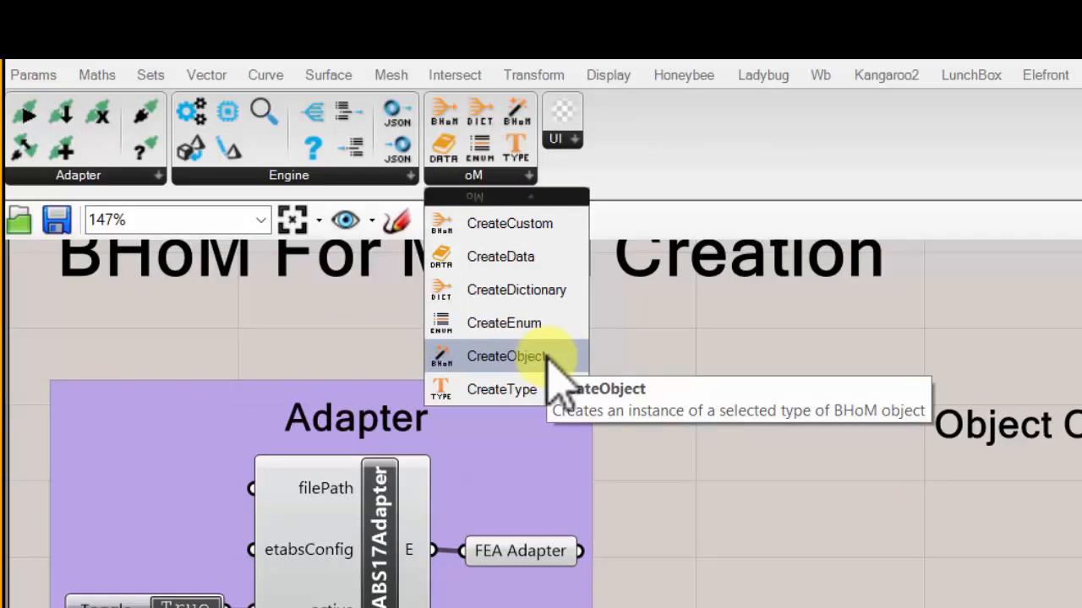
{"action": "left_click_drag", "start_coordinate": [549, 356], "coordinate": [1042, 586]}
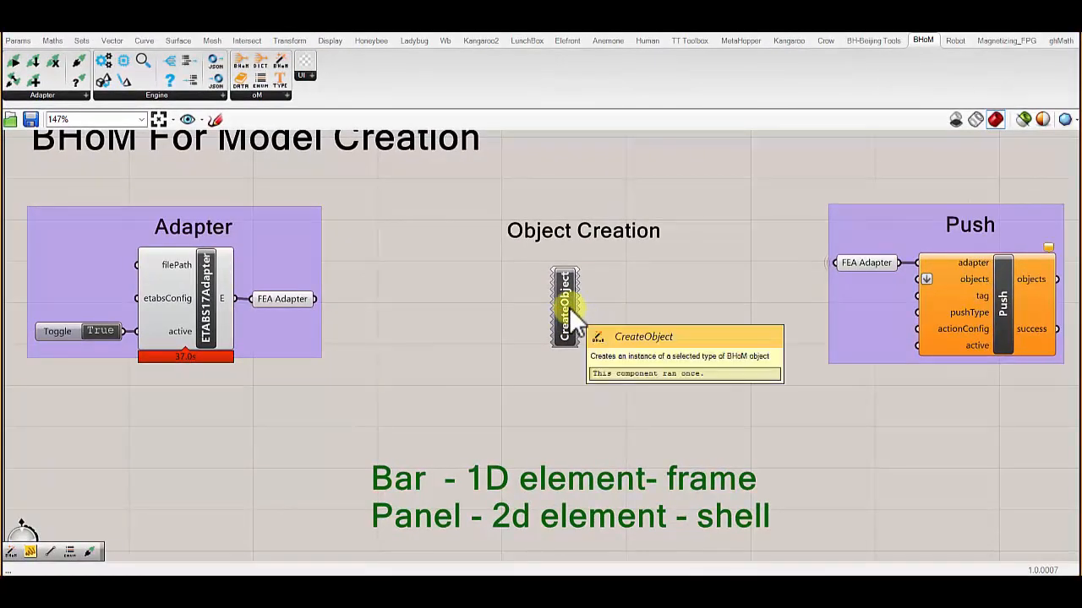
{"action": "right_click_drag", "start_coordinate": [596, 288], "coordinate": [588, 281]}
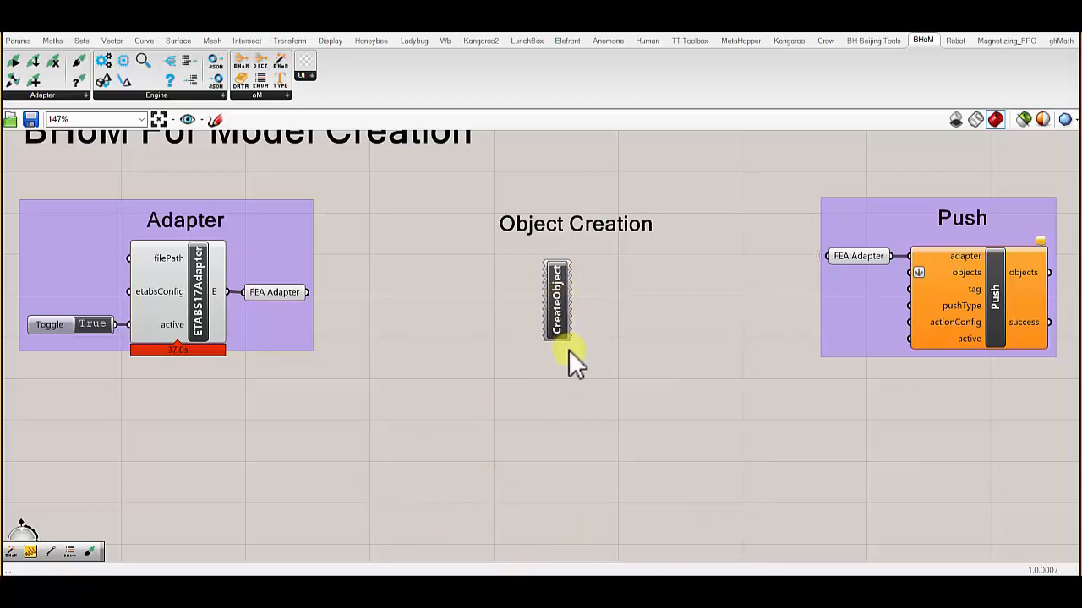
- Browse the CreateObject component's Structure item types and show the Bar constructors under Elements
{"action": "right_click", "coordinate": [559, 284]}
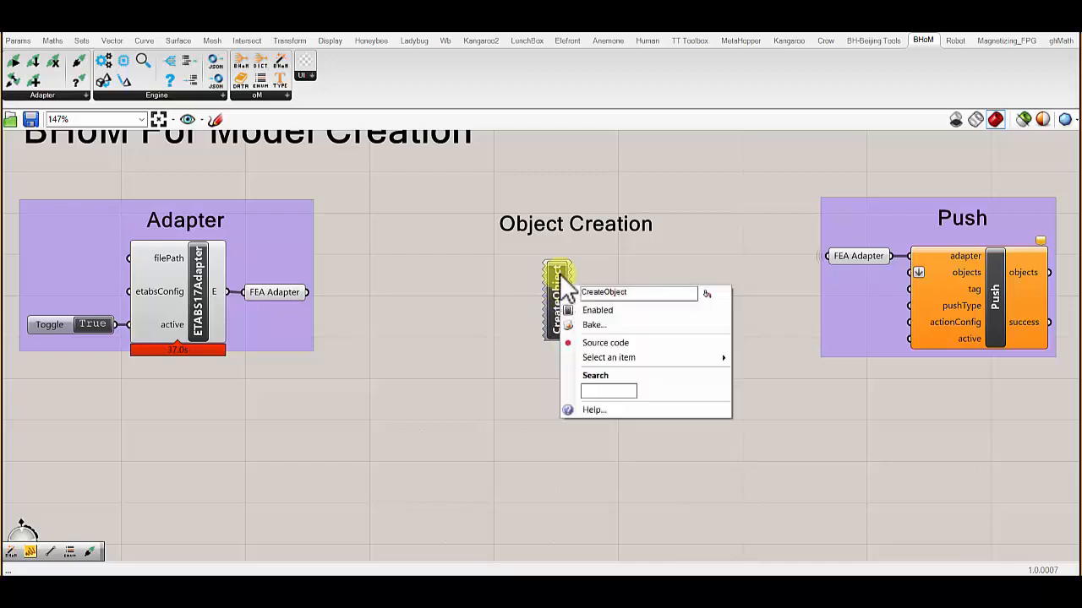
{"action": "mouse_move", "coordinate": [628, 361]}
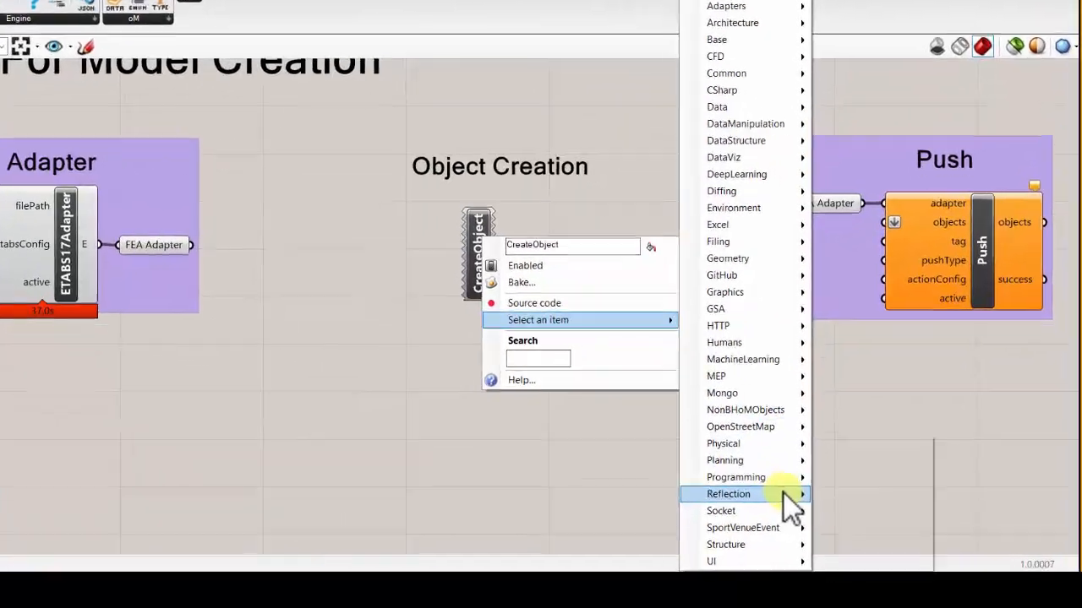
{"action": "mouse_move", "coordinate": [811, 556]}
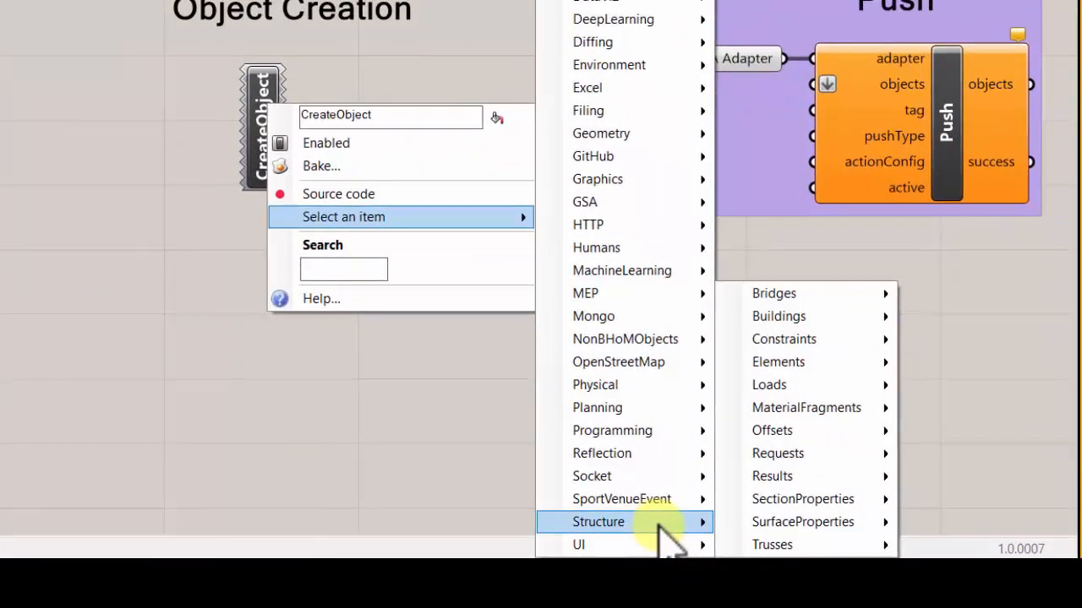
{"action": "mouse_move", "coordinate": [835, 505]}
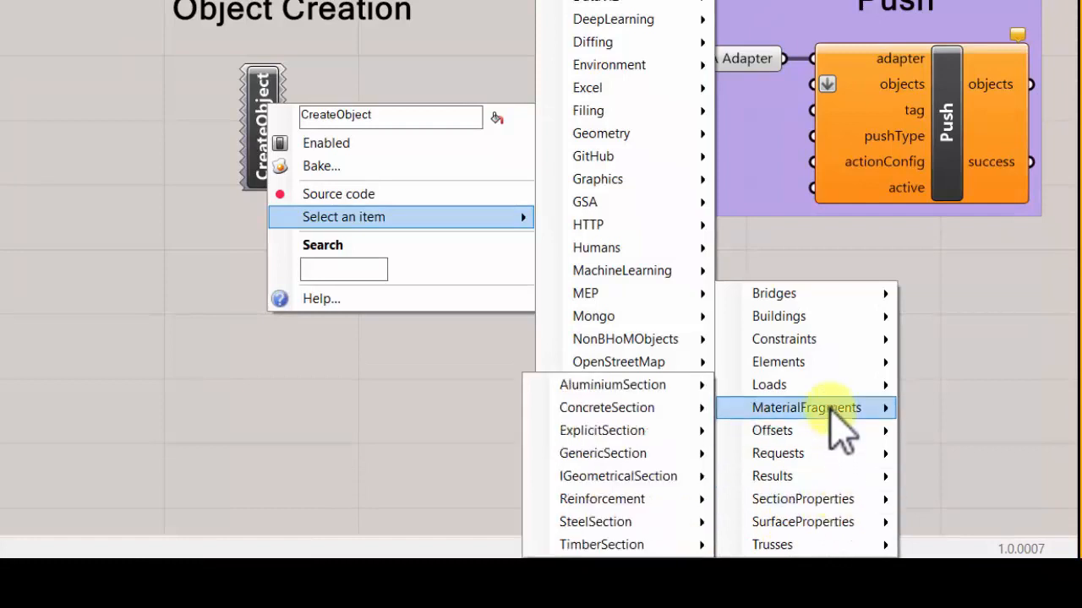
{"action": "mouse_move", "coordinate": [835, 415]}
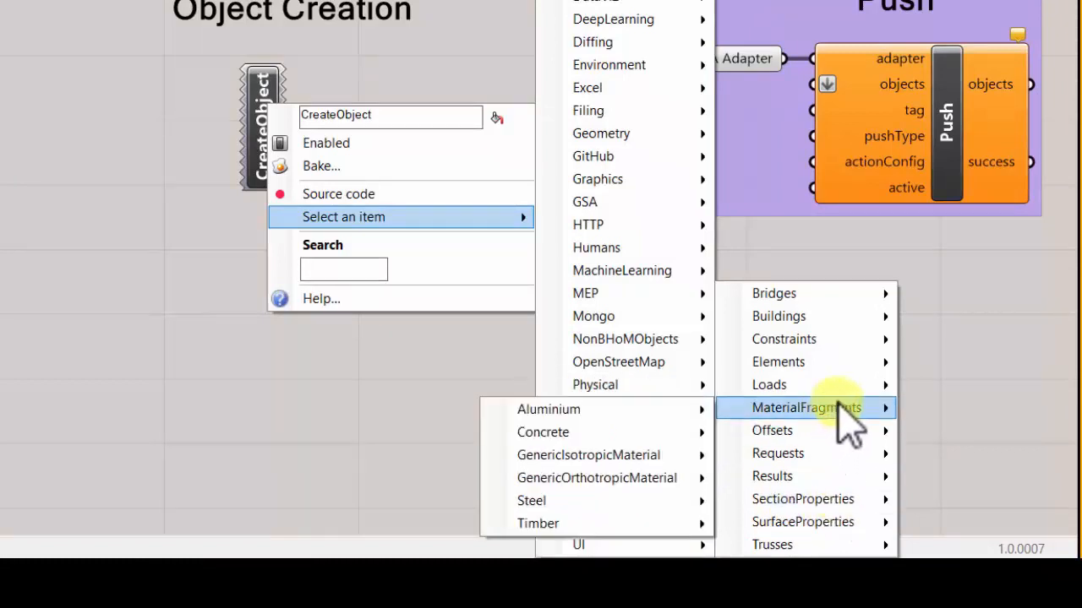
{"action": "mouse_move", "coordinate": [826, 366]}
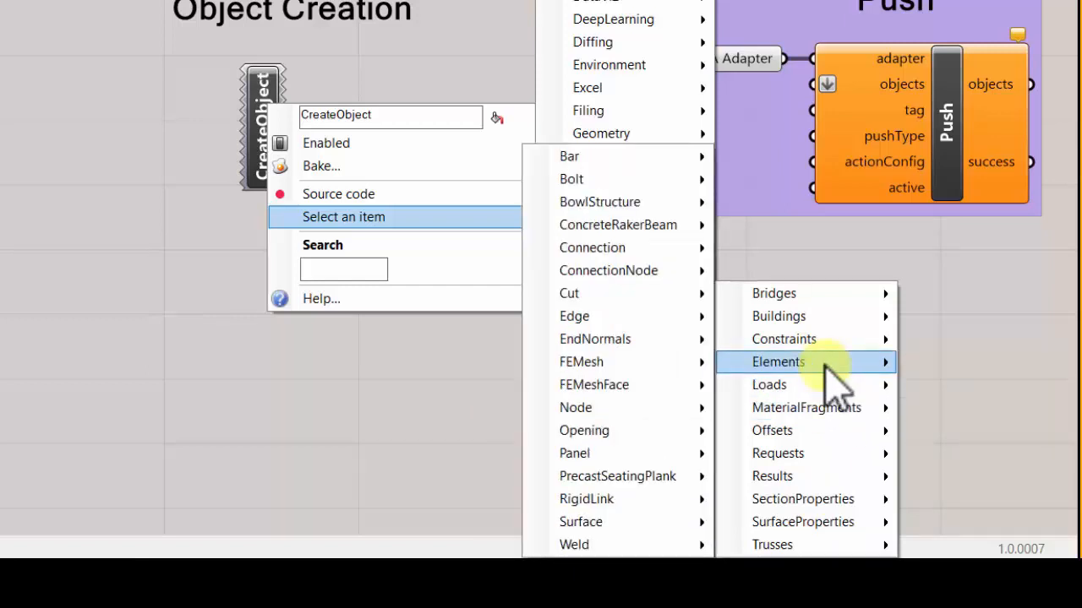
{"action": "mouse_move", "coordinate": [630, 156]}
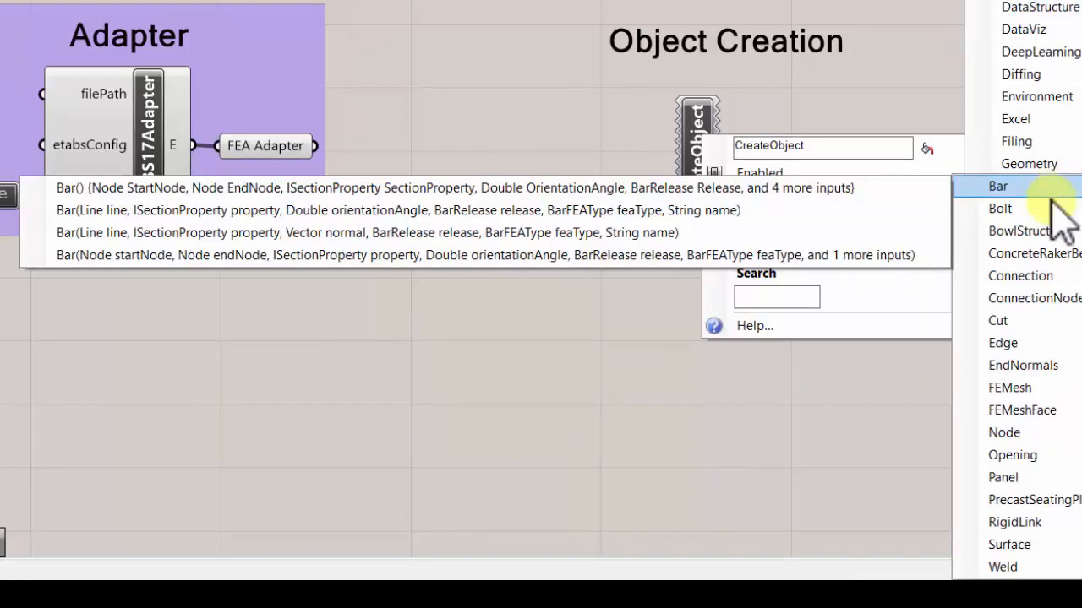
- Switch to the markup document and trace the Structure, Elements, Bar path with a red pen, circling each of the three names
{"action": "mouse_move", "coordinate": [997, 564]}
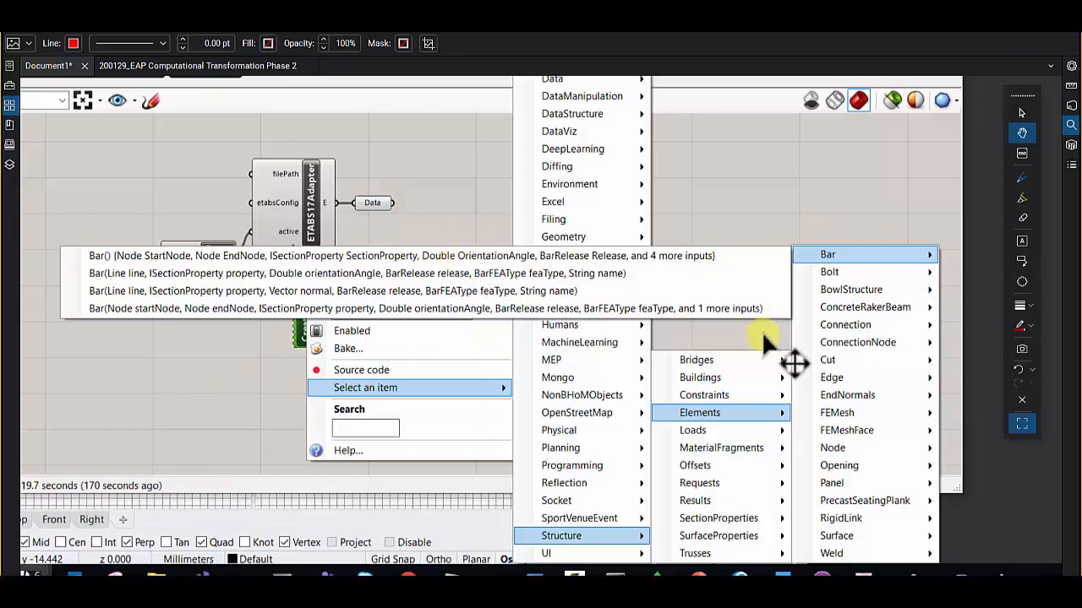
{"action": "left_click", "coordinate": [1022, 176]}
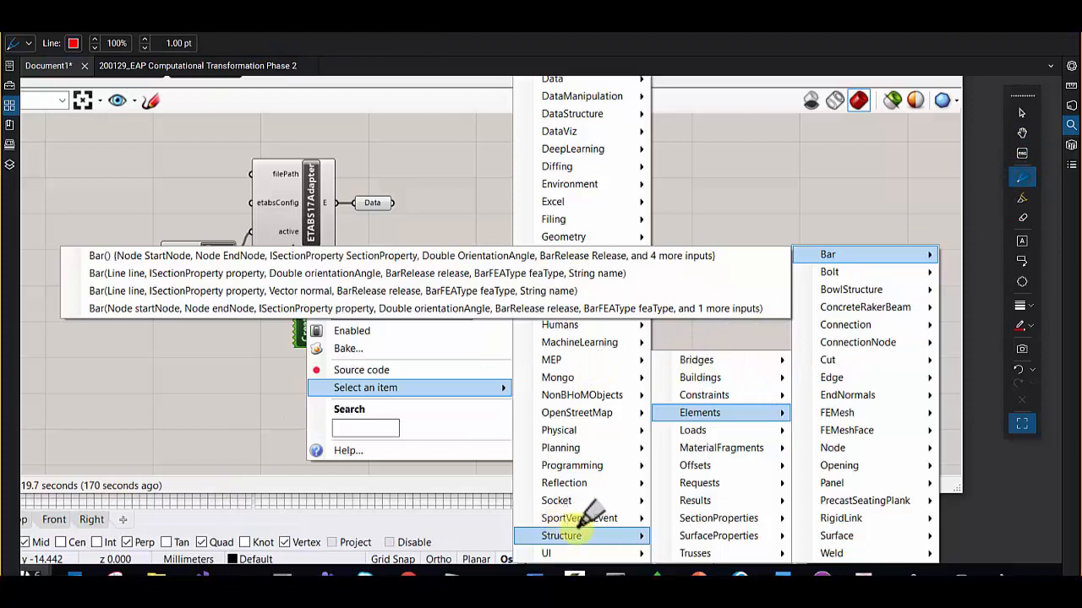
{"action": "mouse_move", "coordinate": [578, 529]}
{"action": "left_mouse_down"}
{"action": "mouse_move", "coordinate": [528, 517]}
{"action": "mouse_move", "coordinate": [551, 538]}
{"action": "mouse_move", "coordinate": [594, 528]}
{"action": "mouse_move", "coordinate": [664, 450]}
{"action": "mouse_move", "coordinate": [720, 412]}
{"action": "mouse_move", "coordinate": [798, 399]}
{"action": "mouse_move", "coordinate": [832, 252]}
{"action": "mouse_move", "coordinate": [764, 250]}
{"action": "left_mouse_up"}
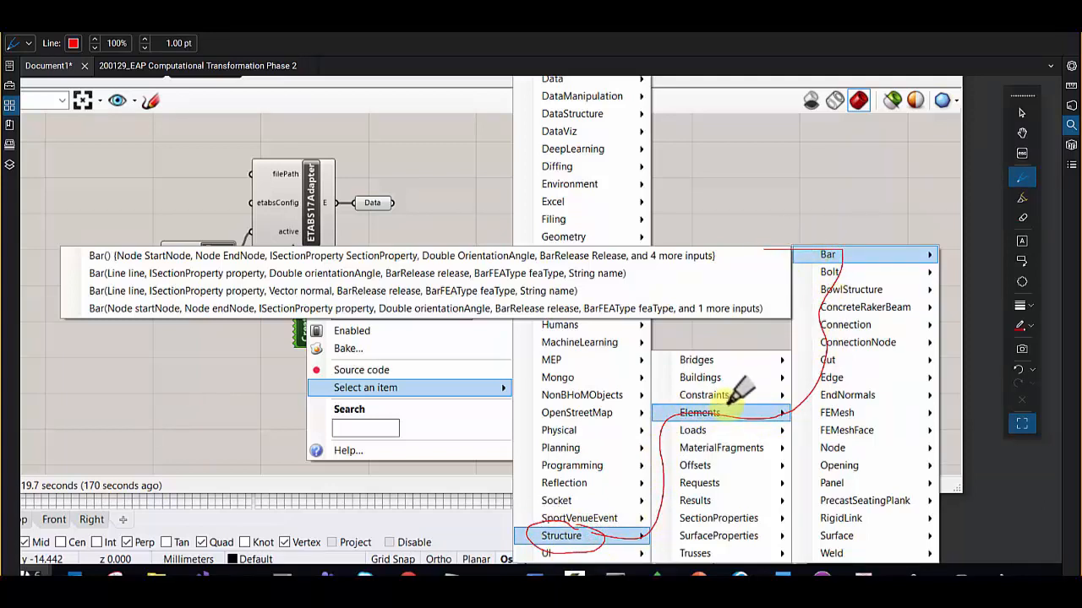
{"action": "mouse_move", "coordinate": [727, 406]}
{"action": "left_mouse_down"}
{"action": "mouse_move", "coordinate": [673, 420]}
{"action": "mouse_move", "coordinate": [720, 397]}
{"action": "left_mouse_up"}
{"action": "mouse_move", "coordinate": [835, 244]}
{"action": "left_mouse_down"}
{"action": "mouse_move", "coordinate": [803, 261]}
{"action": "mouse_move", "coordinate": [838, 241]}
{"action": "left_mouse_up"}
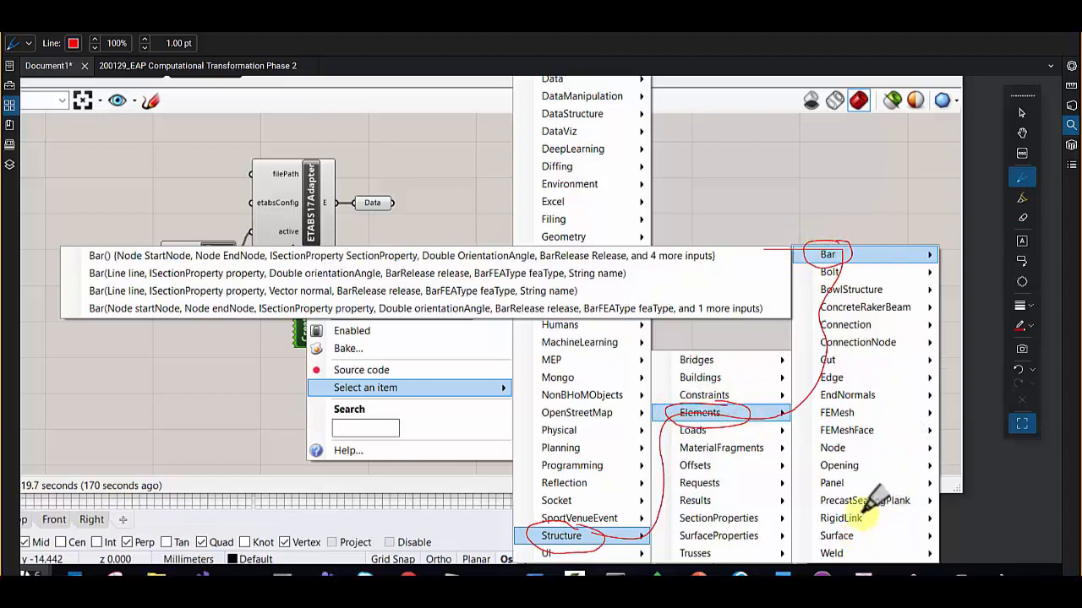
- Circle RigidLink and Opening in the element list and draw a short stroke beside each of the four Bar constructors
{"action": "left_click_drag", "start_coordinate": [883, 507], "coordinate": [856, 512]}
{"action": "left_click_drag", "start_coordinate": [878, 462], "coordinate": [874, 431]}
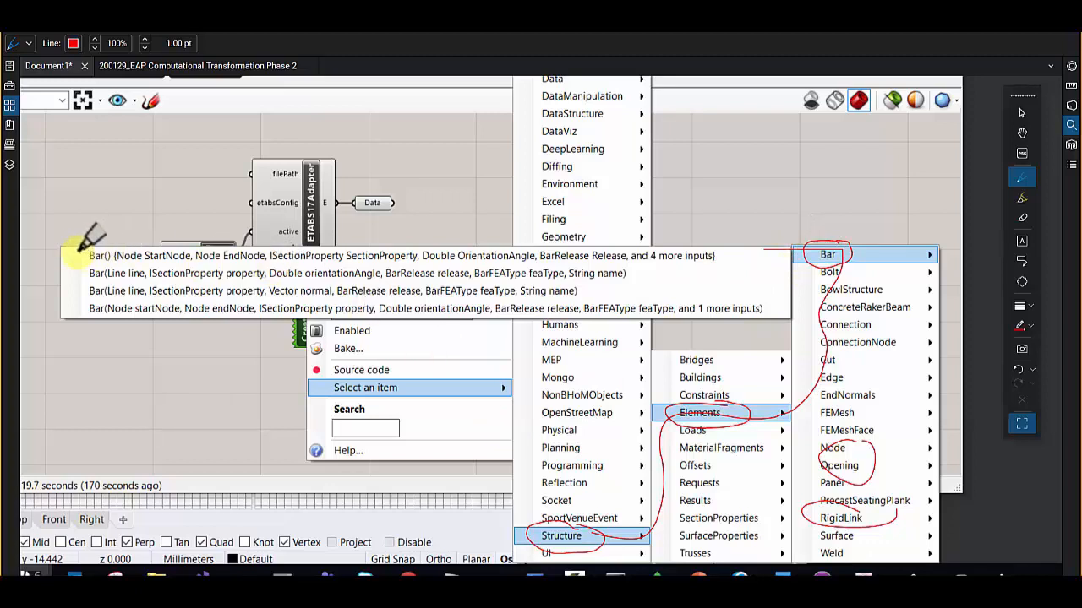
{"action": "mouse_move", "coordinate": [46, 226]}
{"action": "left_mouse_down"}
{"action": "mouse_move", "coordinate": [87, 255]}
{"action": "mouse_move", "coordinate": [82, 290]}
{"action": "left_mouse_up"}
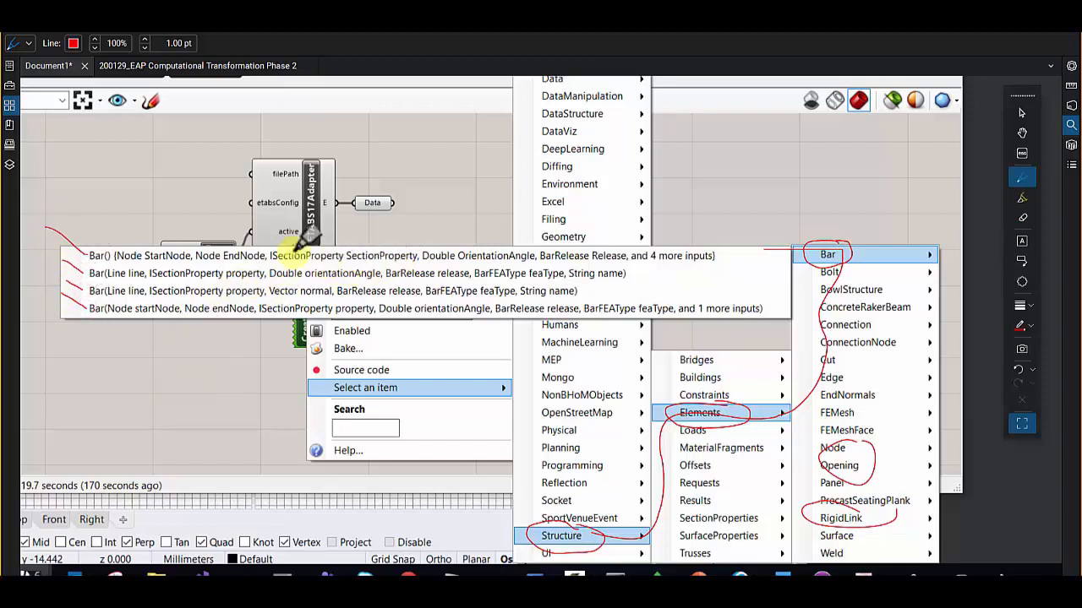
- Circle ISectionProperty and "4 more inputs" in the first Bar constructor and erase both circles
{"action": "mouse_move", "coordinate": [302, 247]}
{"action": "left_mouse_down"}
{"action": "mouse_move", "coordinate": [269, 256]}
{"action": "mouse_move", "coordinate": [354, 250]}
{"action": "mouse_move", "coordinate": [308, 230]}
{"action": "left_mouse_up"}
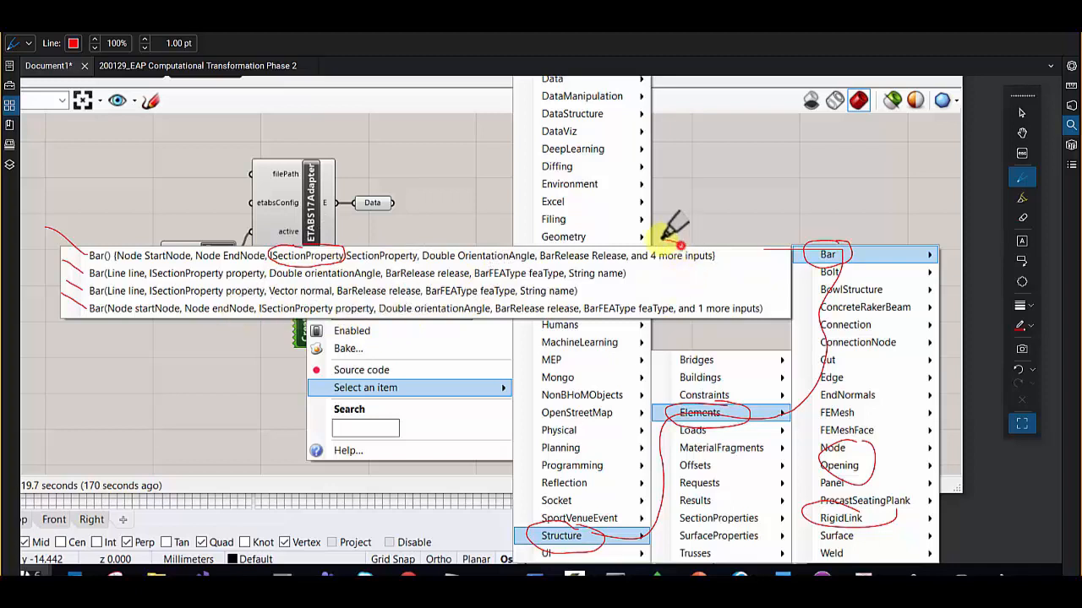
{"action": "mouse_move", "coordinate": [671, 242]}
{"action": "left_mouse_down"}
{"action": "mouse_move", "coordinate": [647, 268]}
{"action": "mouse_move", "coordinate": [718, 269]}
{"action": "mouse_move", "coordinate": [671, 240]}
{"action": "left_mouse_up"}
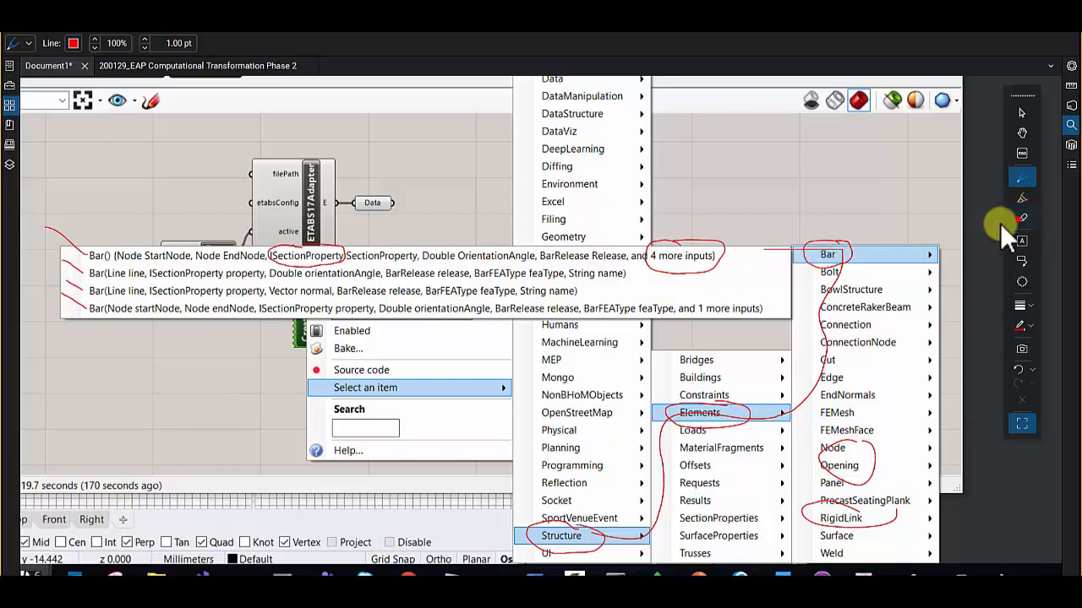
{"action": "left_click", "coordinate": [1022, 217]}
{"action": "left_click_drag", "start_coordinate": [734, 231], "coordinate": [279, 247]}
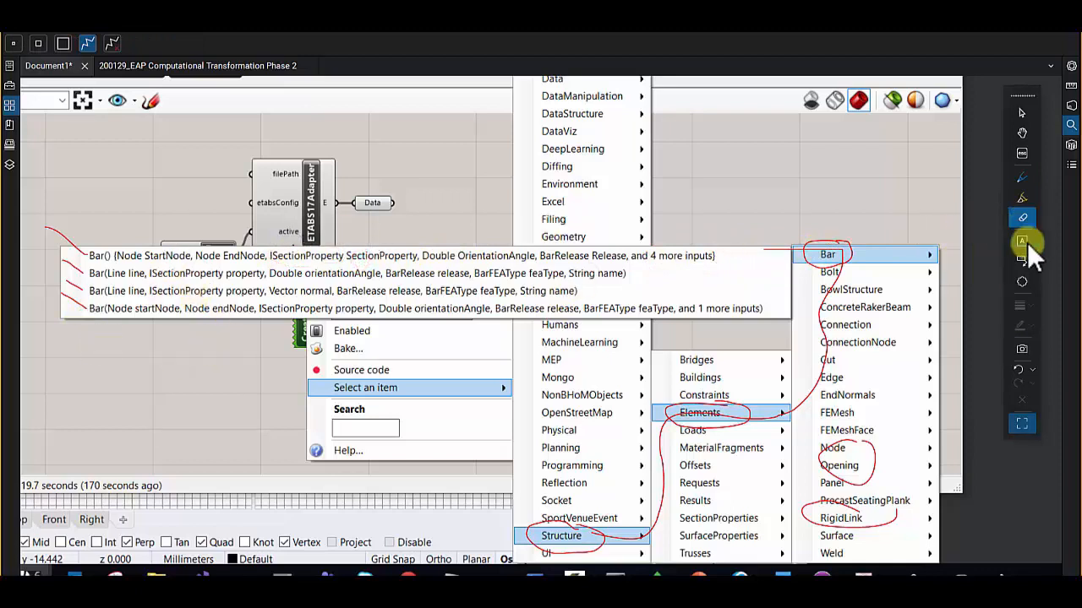
- Draw a red outline around the Bar names of all four constructors and erase it
{"action": "left_click", "coordinate": [1022, 177]}
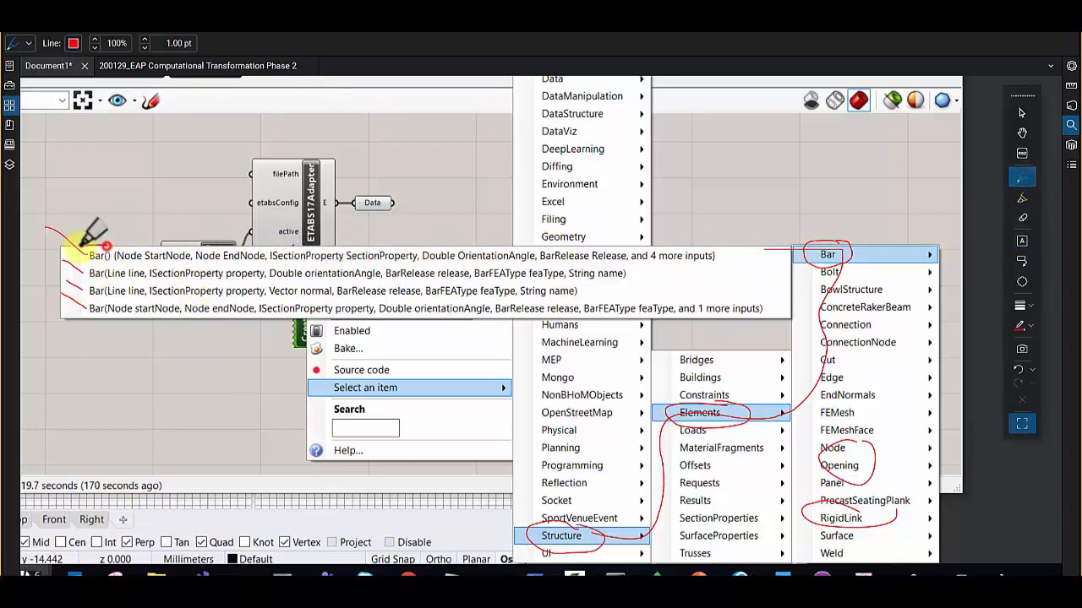
{"action": "mouse_move", "coordinate": [79, 318]}
{"action": "left_mouse_down"}
{"action": "mouse_move", "coordinate": [116, 314]}
{"action": "mouse_move", "coordinate": [97, 248]}
{"action": "left_mouse_up"}
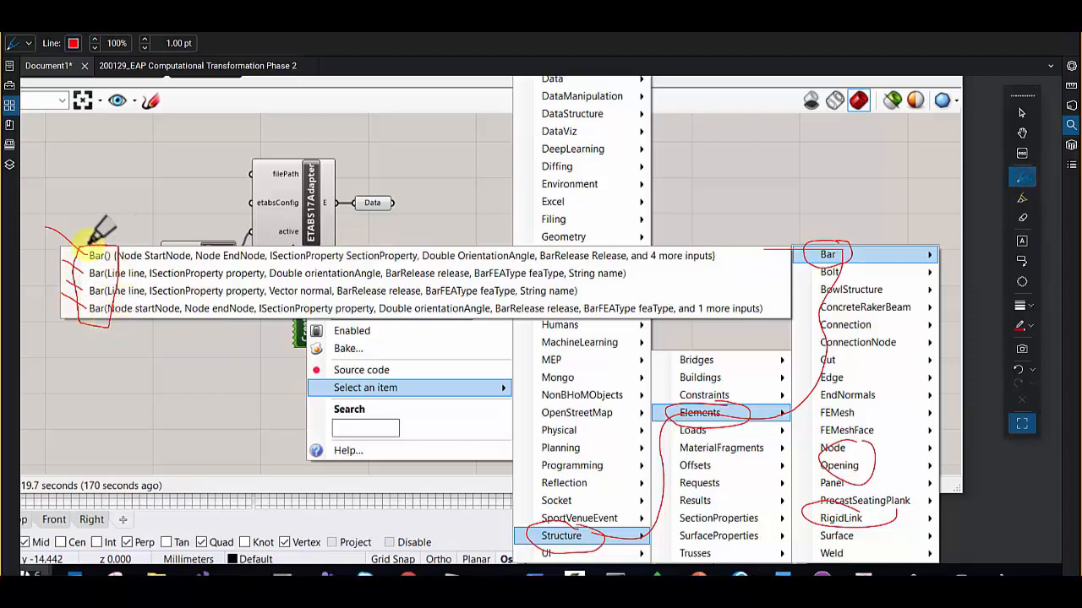
{"action": "left_click", "coordinate": [1023, 217]}
{"action": "left_click", "coordinate": [96, 323]}
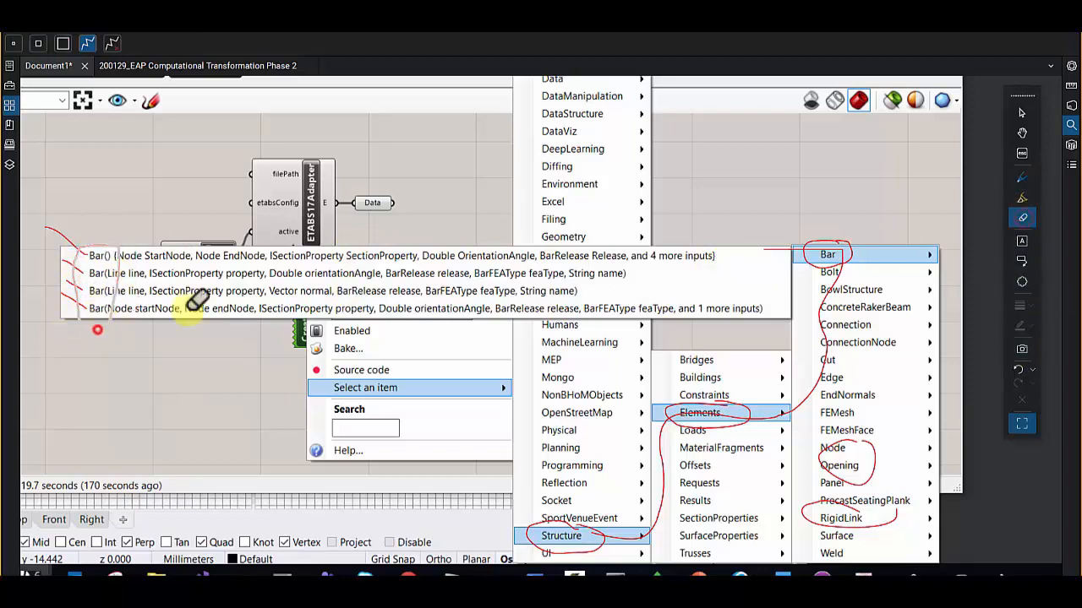
- Handwrite f(x) above the constructor list and mark the opening and closing brackets around the first Bar constructor's inputs
{"action": "left_click", "coordinate": [1020, 177]}
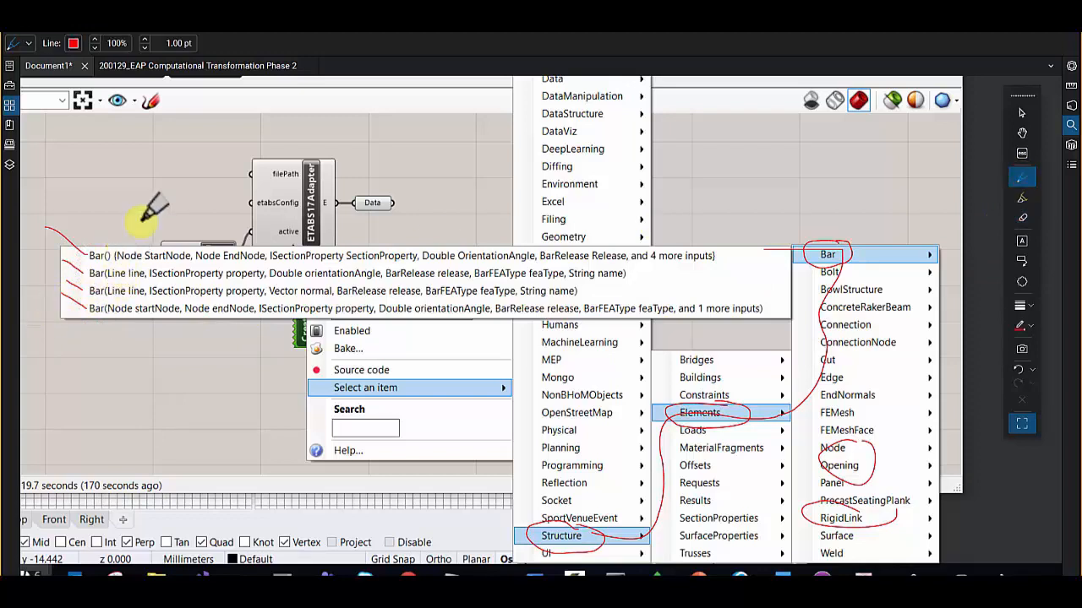
{"action": "mouse_move", "coordinate": [138, 205]}
{"action": "left_mouse_down"}
{"action": "mouse_move", "coordinate": [139, 175]}
{"action": "mouse_move", "coordinate": [151, 192]}
{"action": "mouse_move", "coordinate": [173, 174]}
{"action": "mouse_move", "coordinate": [169, 193]}
{"action": "left_mouse_up"}
{"action": "left_click_drag", "start_coordinate": [193, 159], "coordinate": [201, 206]}
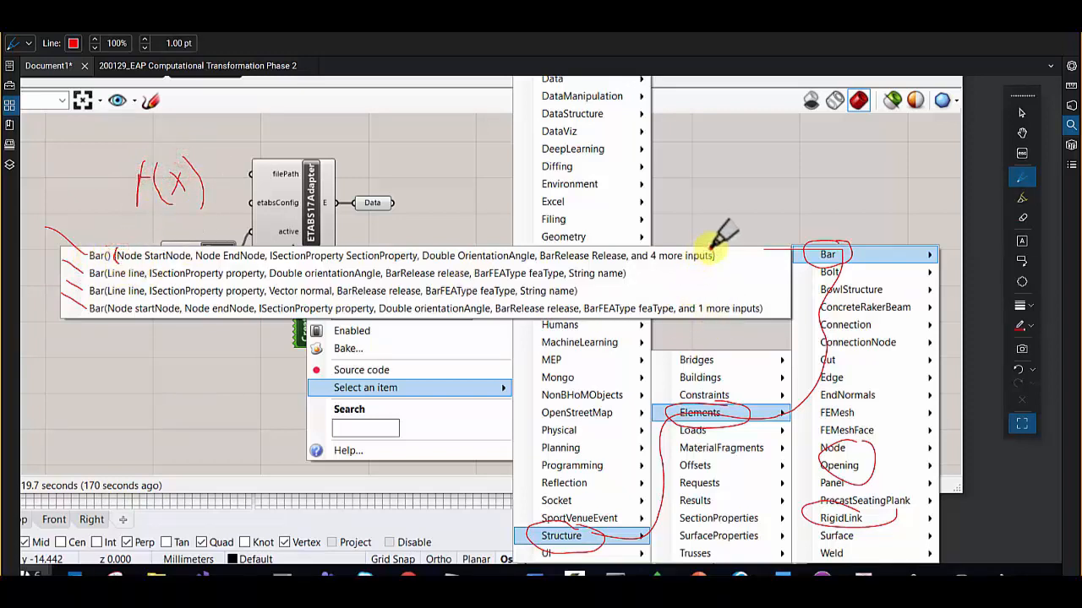
{"action": "left_click_drag", "start_coordinate": [712, 250], "coordinate": [712, 269]}
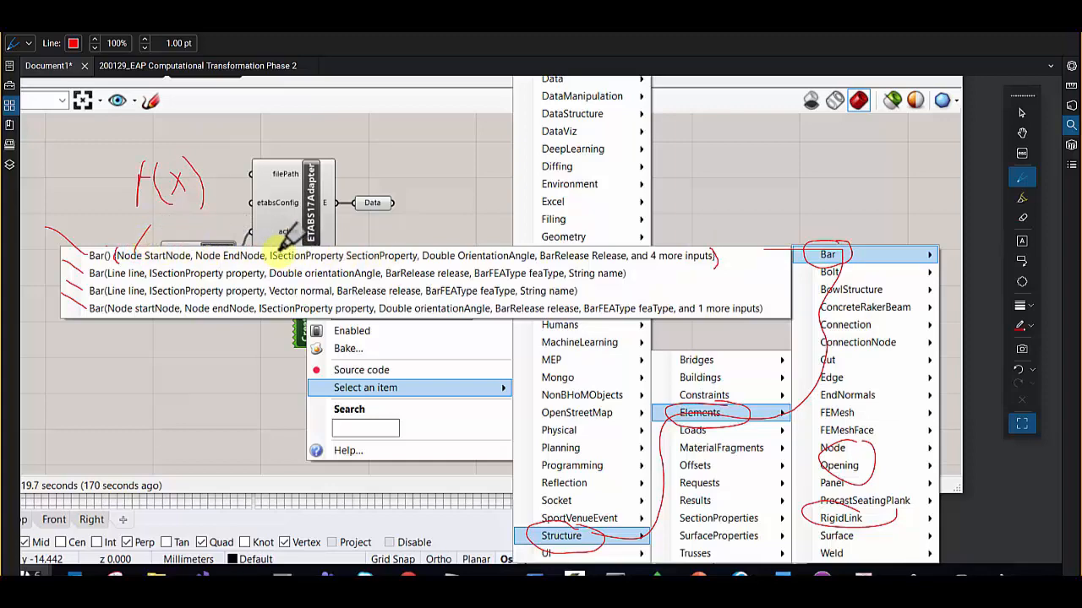
- Draw a red box around the first Node type in the first Bar constructor
{"action": "scroll", "coordinate": [111, 246], "scroll_direction": "up", "scroll_amount": 5}
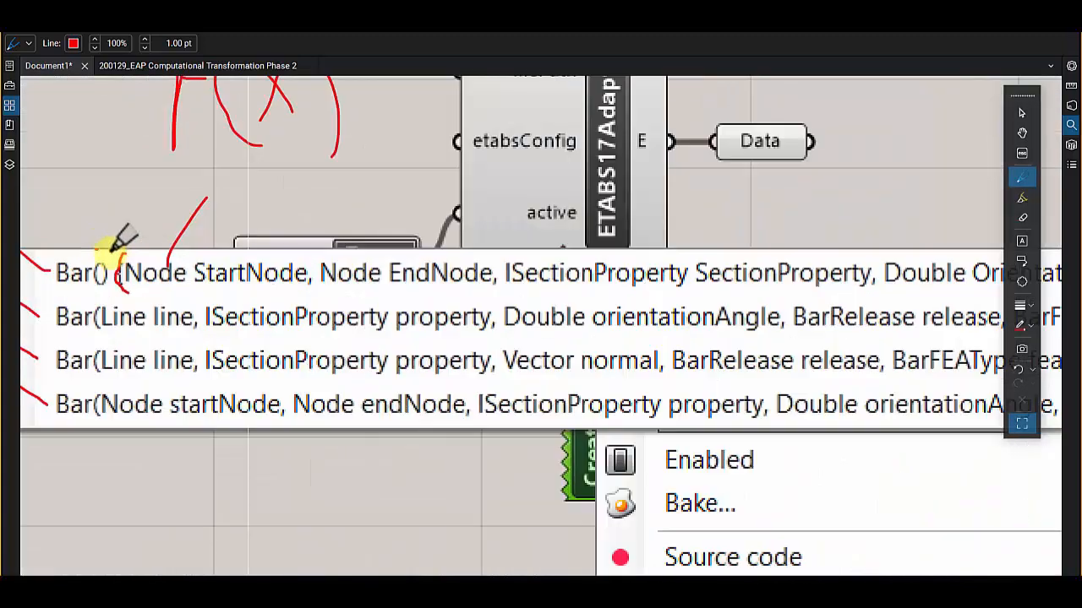
{"action": "scroll", "coordinate": [125, 245], "scroll_direction": "down", "scroll_amount": 1}
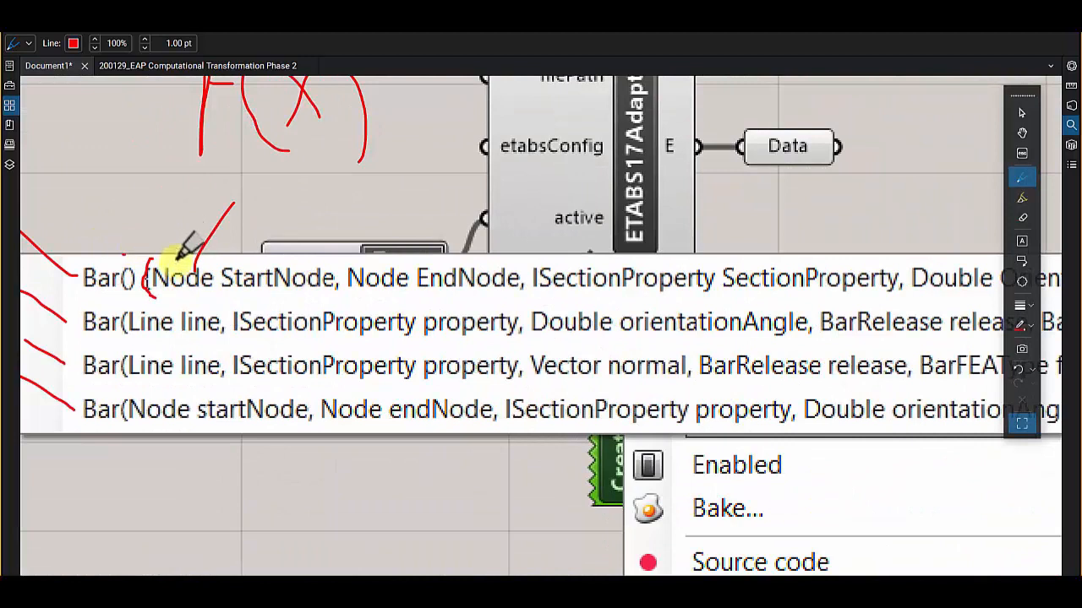
{"action": "mouse_move", "coordinate": [202, 256]}
{"action": "left_mouse_down"}
{"action": "mouse_move", "coordinate": [149, 261]}
{"action": "mouse_move", "coordinate": [135, 285]}
{"action": "mouse_move", "coordinate": [215, 293]}
{"action": "mouse_move", "coordinate": [217, 259]}
{"action": "left_mouse_up"}
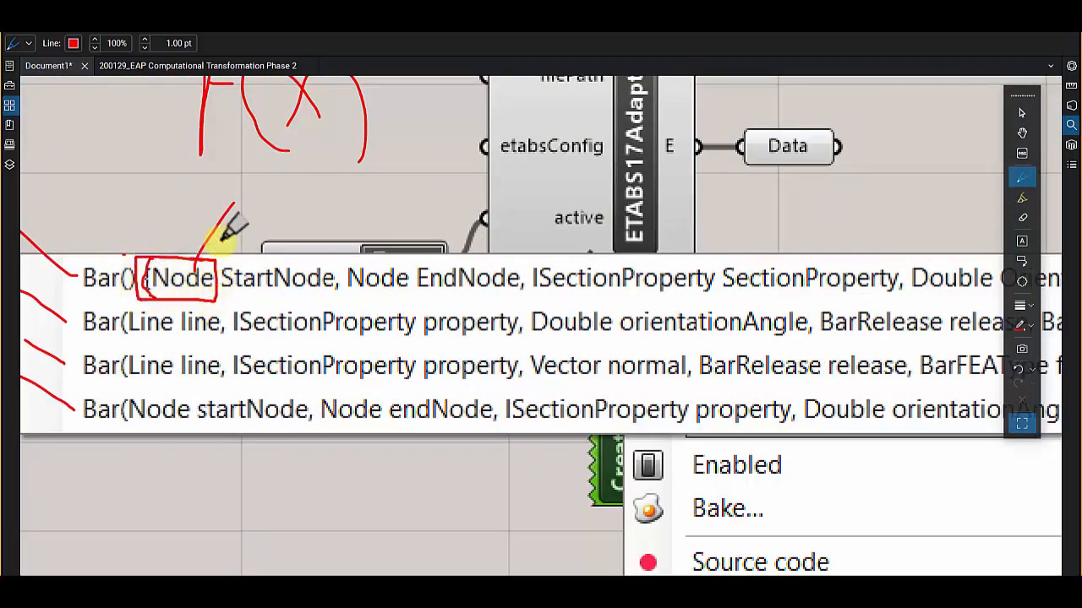
- Write x, y and z above StartNode, EndNode and ISectionProperty in the first Bar constructor and mark the commas separating them
{"action": "left_click_drag", "start_coordinate": [285, 240], "coordinate": [304, 258]}
{"action": "left_click_drag", "start_coordinate": [285, 258], "coordinate": [300, 238]}
{"action": "mouse_move", "coordinate": [413, 233]}
{"action": "left_mouse_down"}
{"action": "mouse_move", "coordinate": [433, 253]}
{"action": "mouse_move", "coordinate": [419, 268]}
{"action": "left_mouse_up"}
{"action": "left_click_drag", "start_coordinate": [587, 238], "coordinate": [634, 256]}
{"action": "left_click_drag", "start_coordinate": [523, 285], "coordinate": [517, 300]}
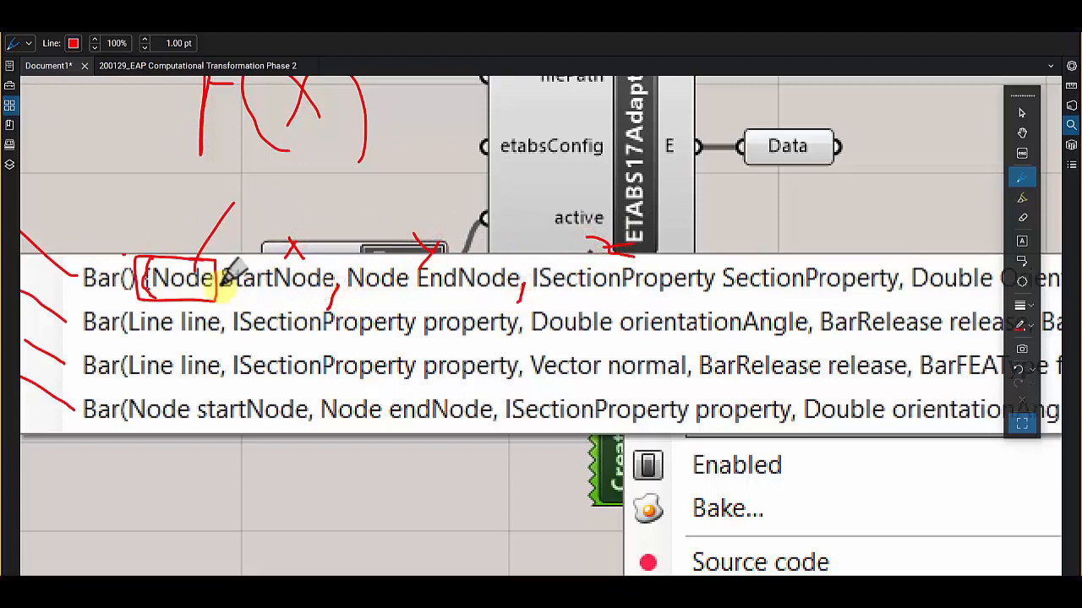
- Circle Node and StartNode in the first Bar constructor and handwrite "type" beside the Node callout
{"action": "mouse_move", "coordinate": [217, 269]}
{"action": "left_mouse_down"}
{"action": "mouse_move", "coordinate": [174, 256]}
{"action": "mouse_move", "coordinate": [149, 285]}
{"action": "mouse_move", "coordinate": [201, 247]}
{"action": "mouse_move", "coordinate": [241, 298]}
{"action": "mouse_move", "coordinate": [309, 291]}
{"action": "mouse_move", "coordinate": [338, 271]}
{"action": "mouse_move", "coordinate": [238, 253]}
{"action": "left_mouse_up"}
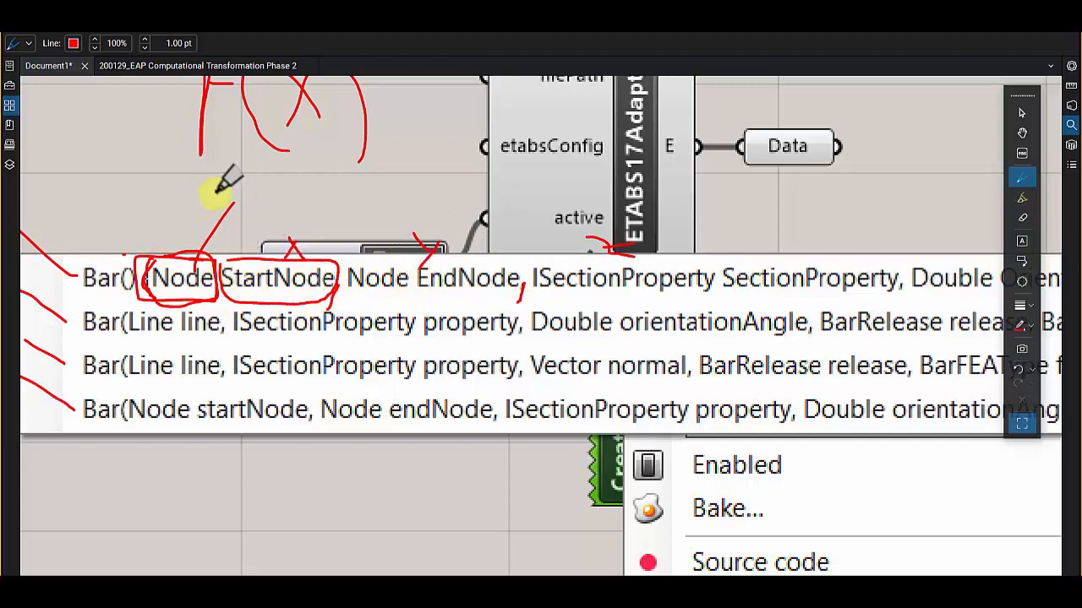
{"action": "left_click_drag", "start_coordinate": [239, 198], "coordinate": [268, 201]}
{"action": "mouse_move", "coordinate": [277, 186]}
{"action": "left_mouse_down"}
{"action": "mouse_move", "coordinate": [269, 210]}
{"action": "mouse_move", "coordinate": [287, 208]}
{"action": "mouse_move", "coordinate": [292, 184]}
{"action": "left_mouse_up"}
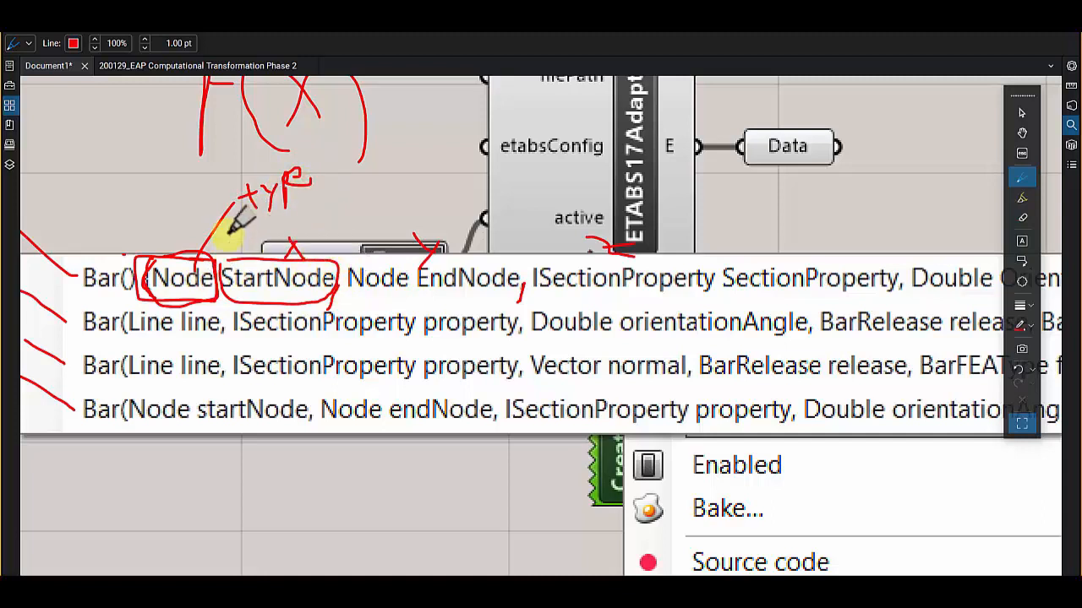
{"action": "mouse_move", "coordinate": [165, 238]}
{"action": "left_mouse_down"}
{"action": "mouse_move", "coordinate": [213, 306]}
{"action": "mouse_move", "coordinate": [152, 241]}
{"action": "left_mouse_up"}
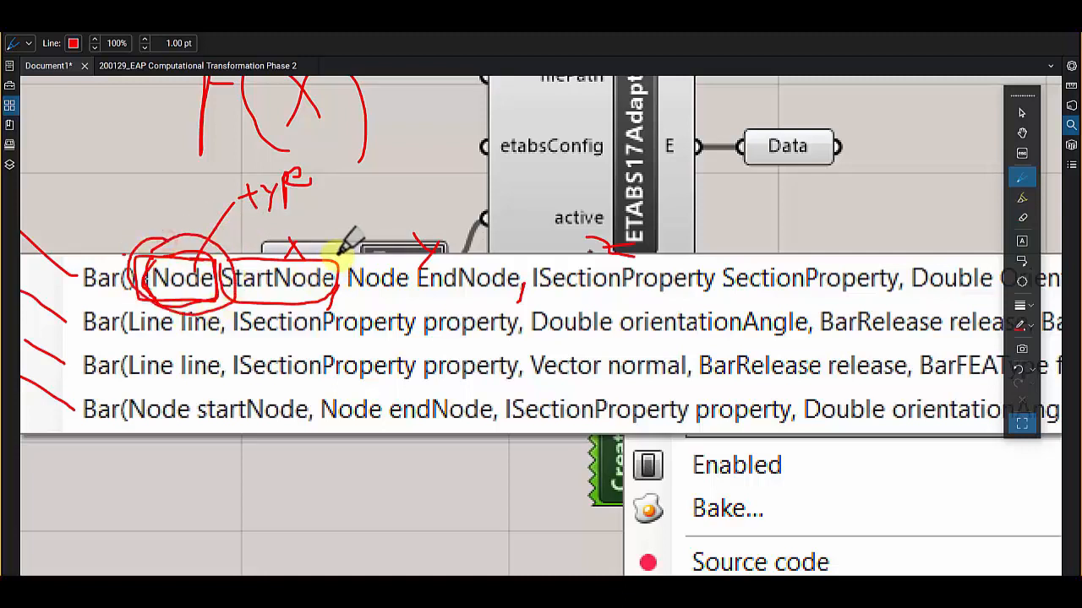
{"action": "mouse_move", "coordinate": [298, 240]}
{"action": "left_mouse_down"}
{"action": "mouse_move", "coordinate": [215, 302]}
{"action": "mouse_move", "coordinate": [338, 265]}
{"action": "mouse_move", "coordinate": [265, 242]}
{"action": "left_mouse_up"}
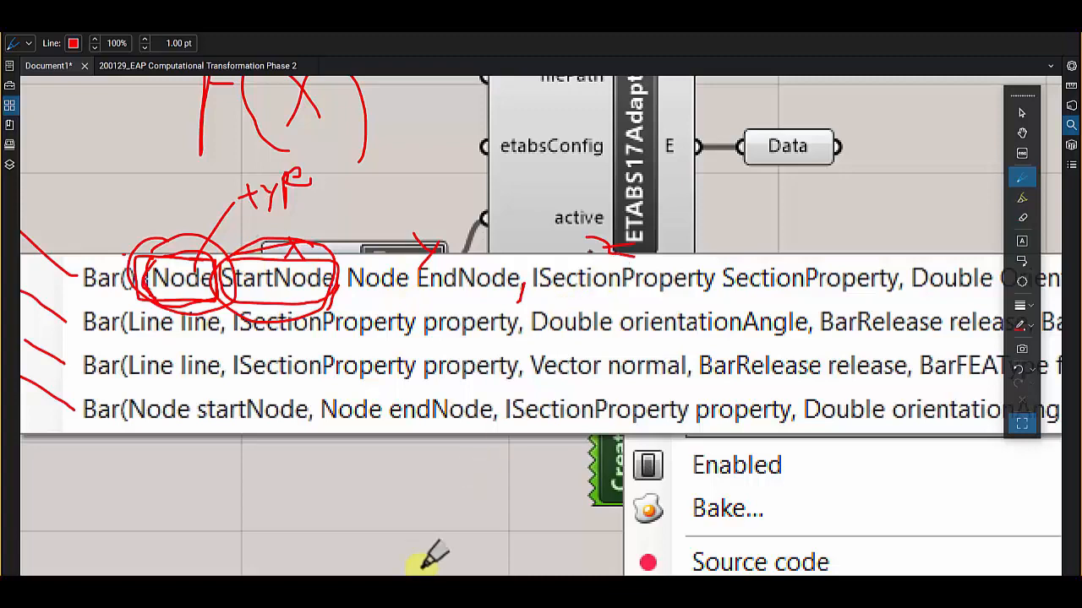
- Circle Double, OrientationAngle, the second Node and ISectionProperty in the first Bar constructor in red
{"action": "scroll", "coordinate": [384, 410], "scroll_direction": "down", "scroll_amount": 1}
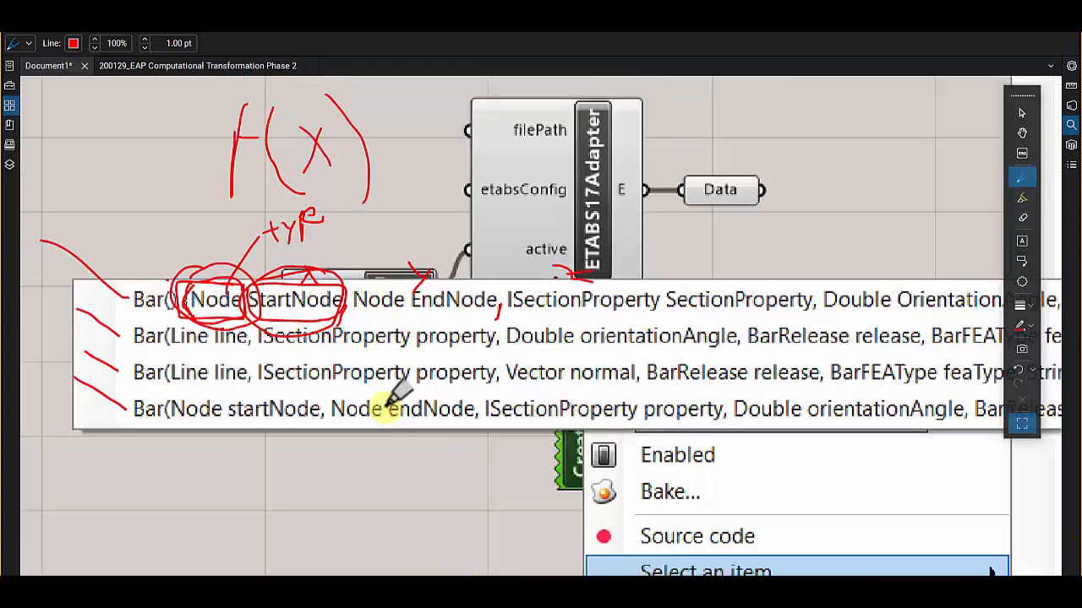
{"action": "scroll", "coordinate": [454, 347], "scroll_direction": "down", "scroll_amount": 1}
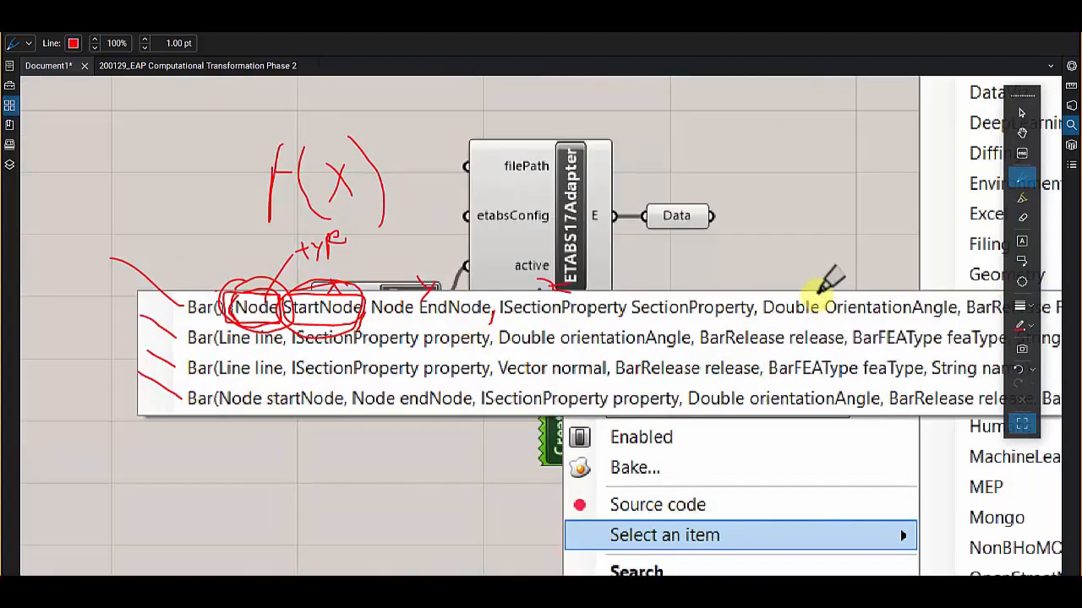
{"action": "mouse_move", "coordinate": [813, 303]}
{"action": "left_mouse_down"}
{"action": "mouse_move", "coordinate": [768, 278]}
{"action": "mouse_move", "coordinate": [821, 291]}
{"action": "left_mouse_up"}
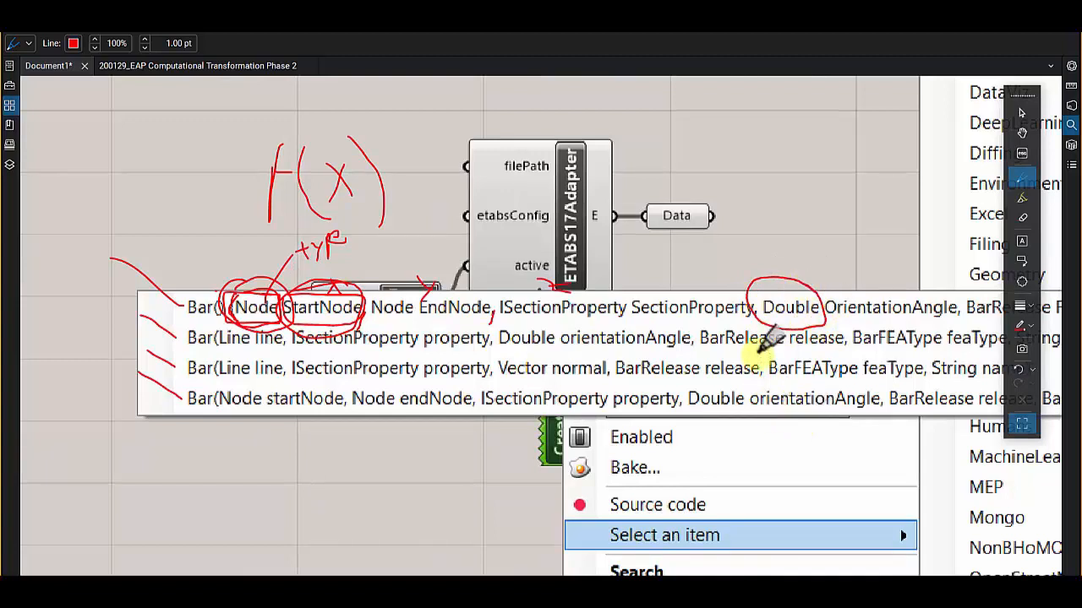
{"action": "mouse_move", "coordinate": [943, 291]}
{"action": "left_mouse_down"}
{"action": "mouse_move", "coordinate": [816, 293]}
{"action": "mouse_move", "coordinate": [835, 315]}
{"action": "mouse_move", "coordinate": [954, 309]}
{"action": "mouse_move", "coordinate": [939, 287]}
{"action": "left_mouse_up"}
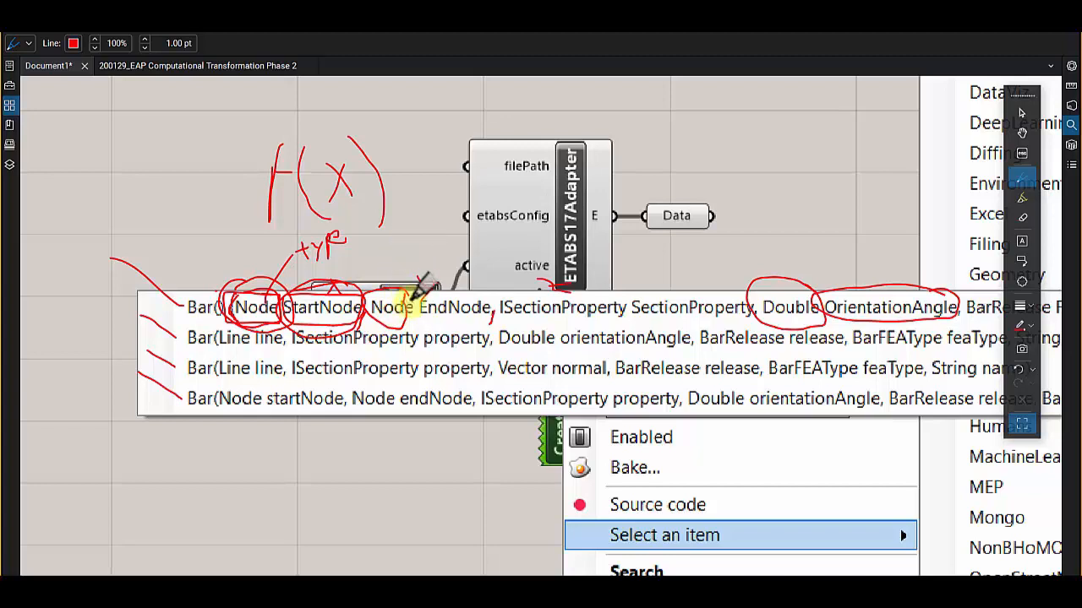
{"action": "mouse_move", "coordinate": [413, 287]}
{"action": "left_mouse_down"}
{"action": "mouse_move", "coordinate": [393, 290]}
{"action": "mouse_move", "coordinate": [379, 315]}
{"action": "mouse_move", "coordinate": [422, 307]}
{"action": "mouse_move", "coordinate": [390, 281]}
{"action": "left_mouse_up"}
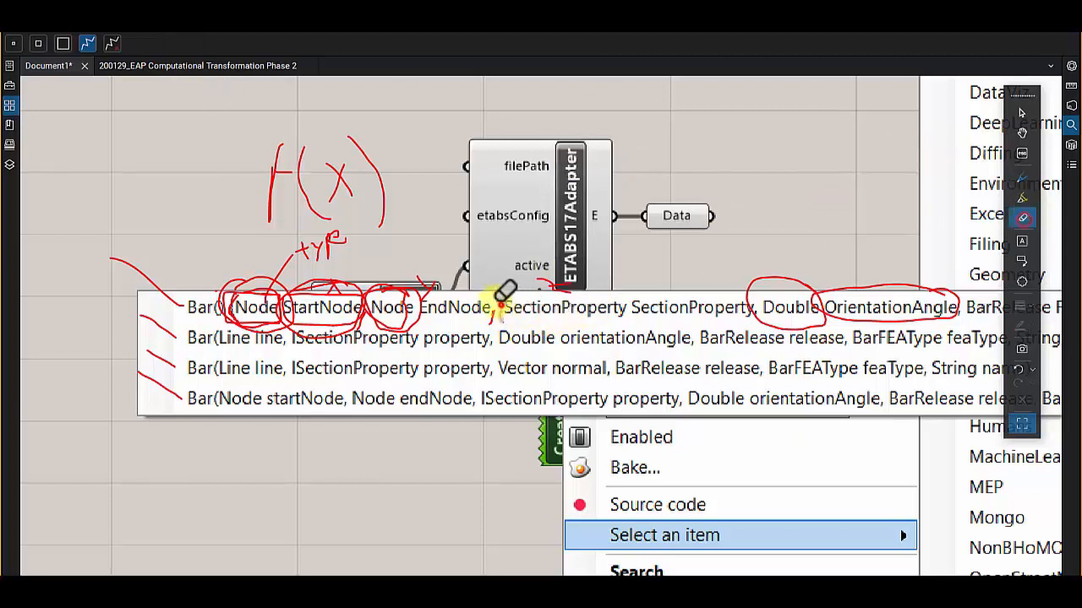
{"action": "left_click", "coordinate": [1022, 177]}
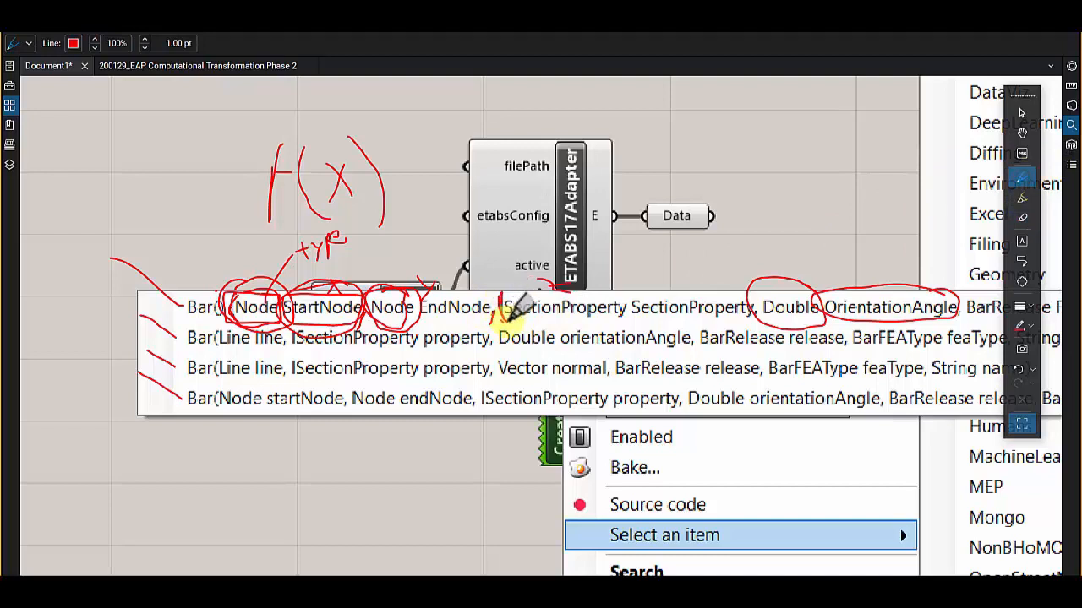
{"action": "mouse_move", "coordinate": [500, 323]}
{"action": "left_mouse_down"}
{"action": "mouse_move", "coordinate": [640, 311]}
{"action": "mouse_move", "coordinate": [617, 288]}
{"action": "left_mouse_up"}
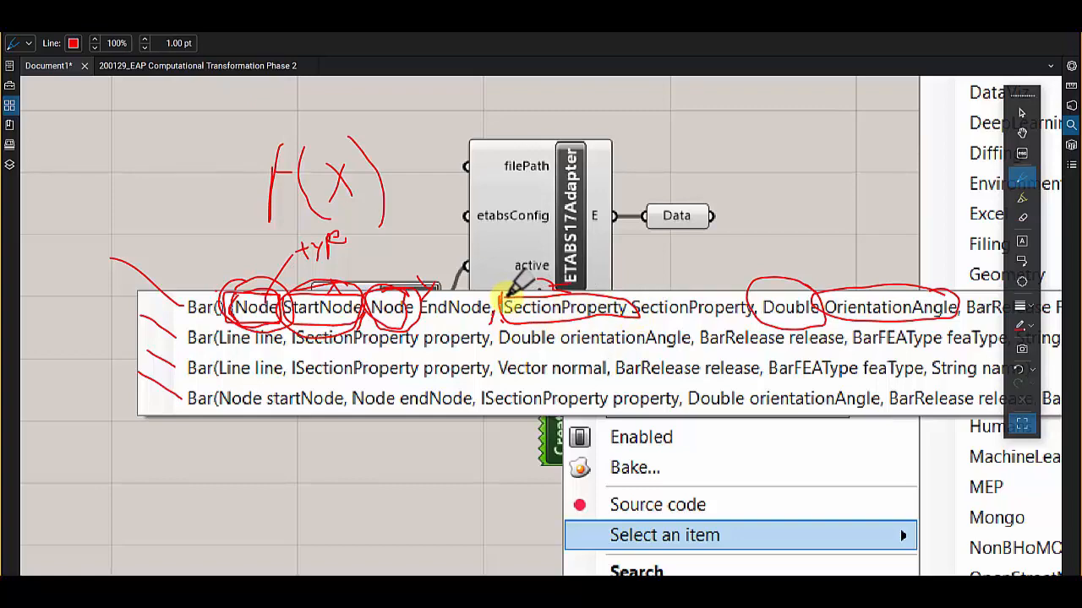
- Erase the red circles, the "type" note and the pointer lines from the Bar constructor list
{"action": "scroll", "coordinate": [441, 314], "scroll_direction": "down", "scroll_amount": 2}
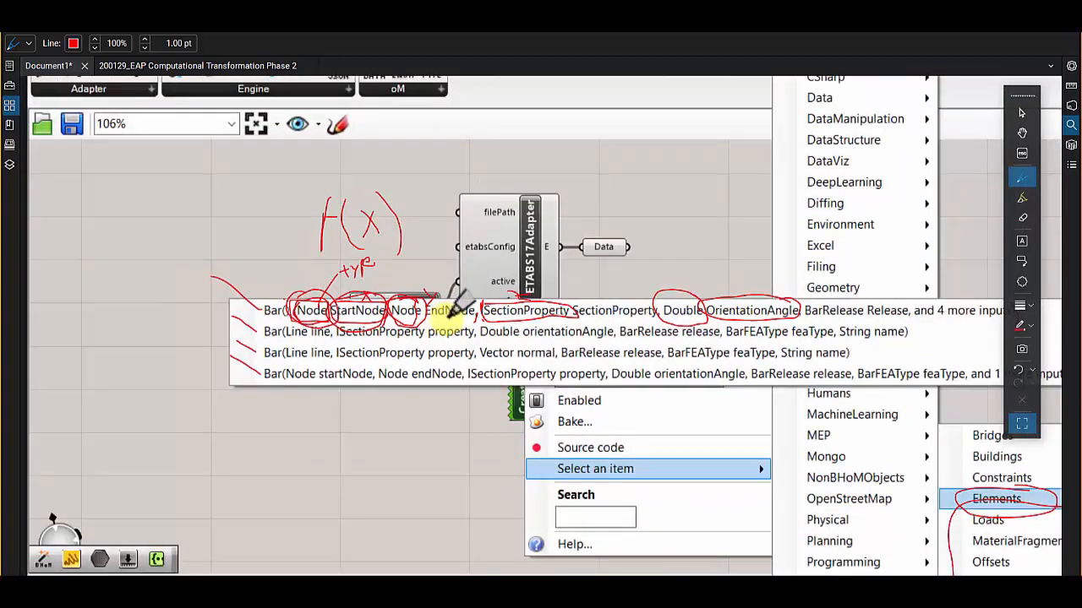
{"action": "left_click", "coordinate": [1022, 218]}
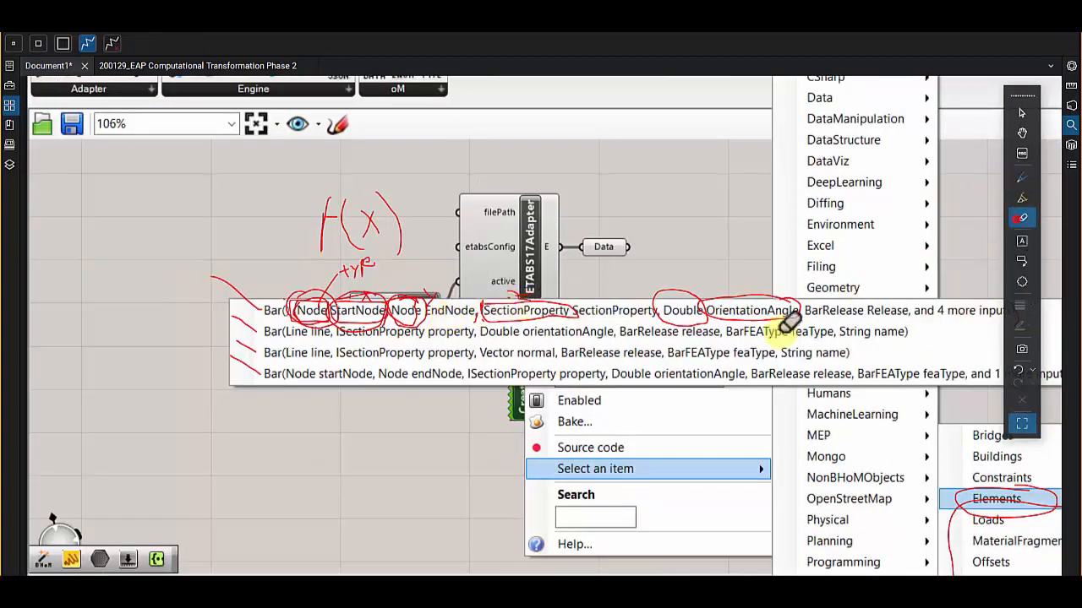
{"action": "mouse_move", "coordinate": [791, 320]}
{"action": "left_mouse_down"}
{"action": "mouse_move", "coordinate": [381, 295]}
{"action": "mouse_move", "coordinate": [330, 278]}
{"action": "mouse_move", "coordinate": [585, 303]}
{"action": "mouse_move", "coordinate": [513, 289]}
{"action": "left_mouse_up"}
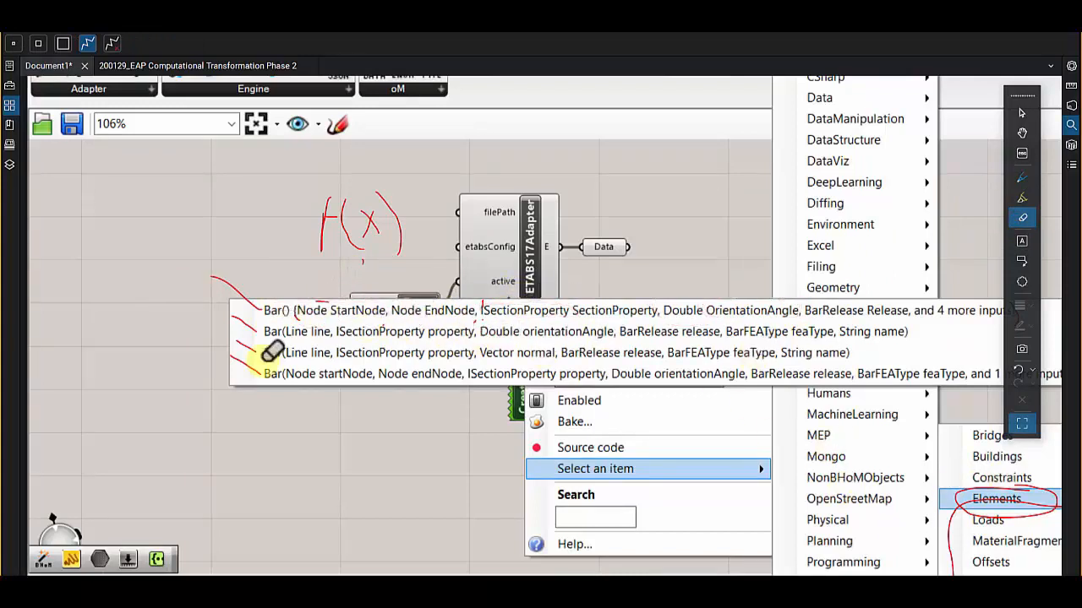
{"action": "mouse_move", "coordinate": [272, 352]}
{"action": "left_mouse_down"}
{"action": "mouse_move", "coordinate": [259, 307]}
{"action": "mouse_move", "coordinate": [249, 307]}
{"action": "mouse_move", "coordinate": [342, 317]}
{"action": "mouse_move", "coordinate": [488, 299]}
{"action": "left_mouse_up"}
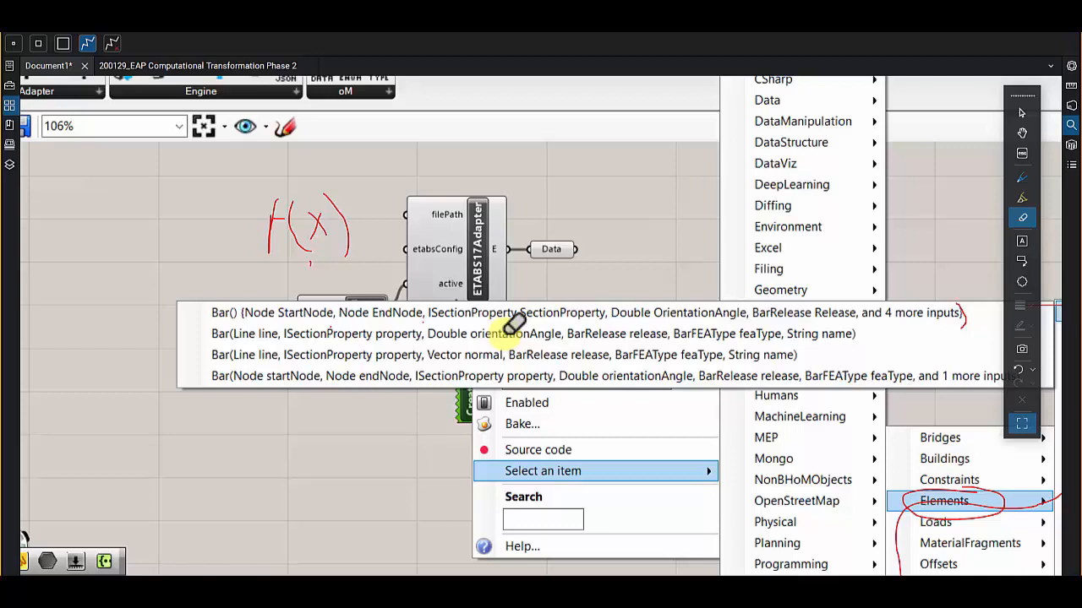
- Draw a red arrow to the second Bar constructor and circle its Line line, ISectionProperty property and Double orientationAngle inputs
{"action": "key", "text": "p"}
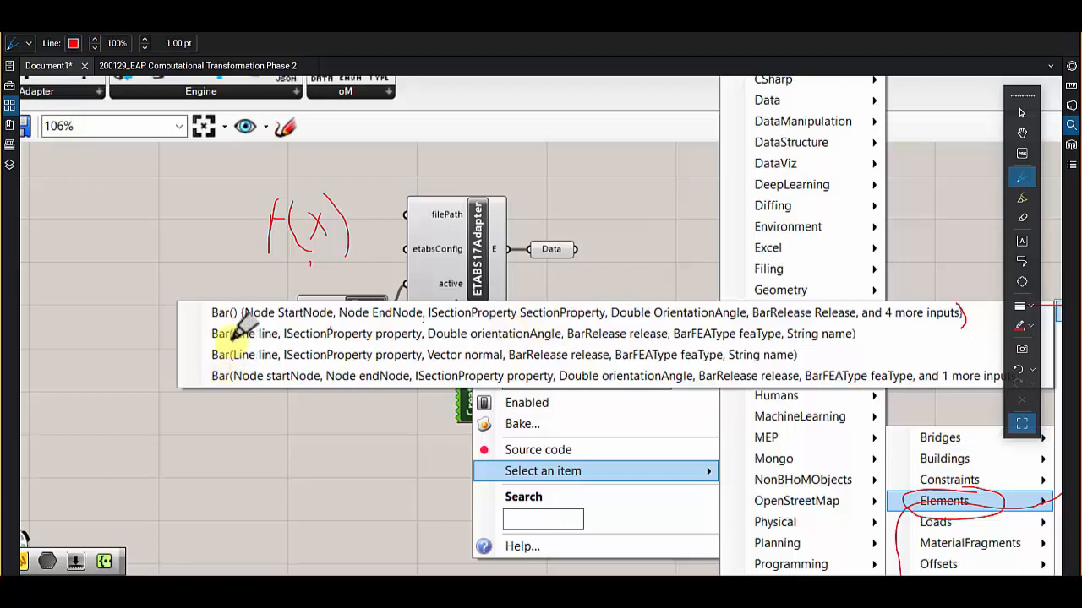
{"action": "mouse_move", "coordinate": [142, 334]}
{"action": "left_mouse_down"}
{"action": "mouse_move", "coordinate": [207, 334]}
{"action": "mouse_move", "coordinate": [199, 347]}
{"action": "left_mouse_up"}
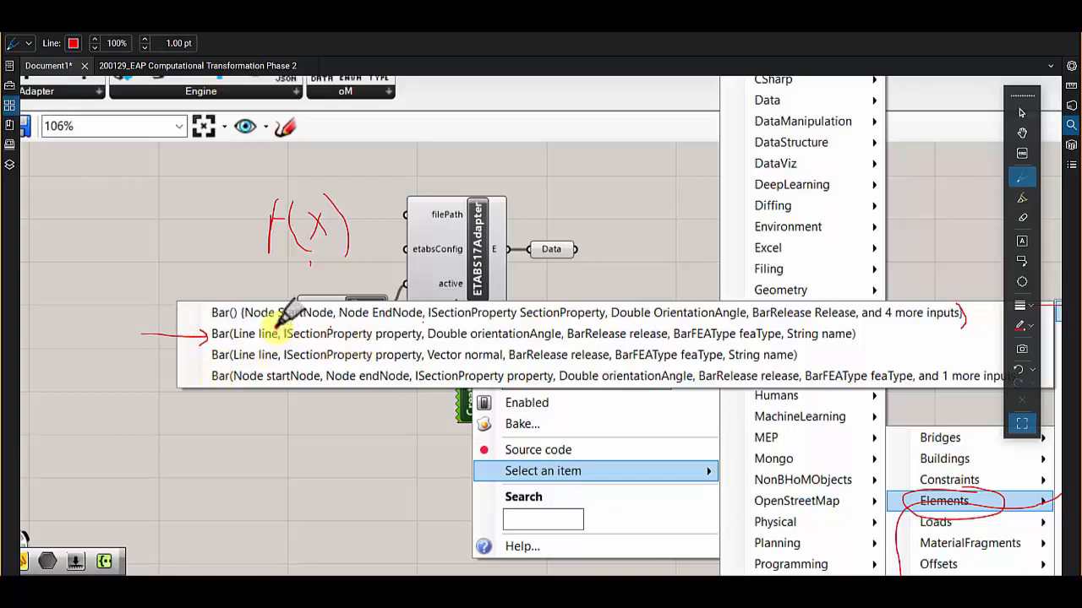
{"action": "mouse_move", "coordinate": [212, 333]}
{"action": "left_mouse_down"}
{"action": "mouse_move", "coordinate": [250, 345]}
{"action": "mouse_move", "coordinate": [281, 325]}
{"action": "mouse_move", "coordinate": [329, 342]}
{"action": "mouse_move", "coordinate": [397, 342]}
{"action": "mouse_move", "coordinate": [457, 317]}
{"action": "mouse_move", "coordinate": [420, 332]}
{"action": "mouse_move", "coordinate": [557, 321]}
{"action": "mouse_move", "coordinate": [562, 334]}
{"action": "left_mouse_up"}
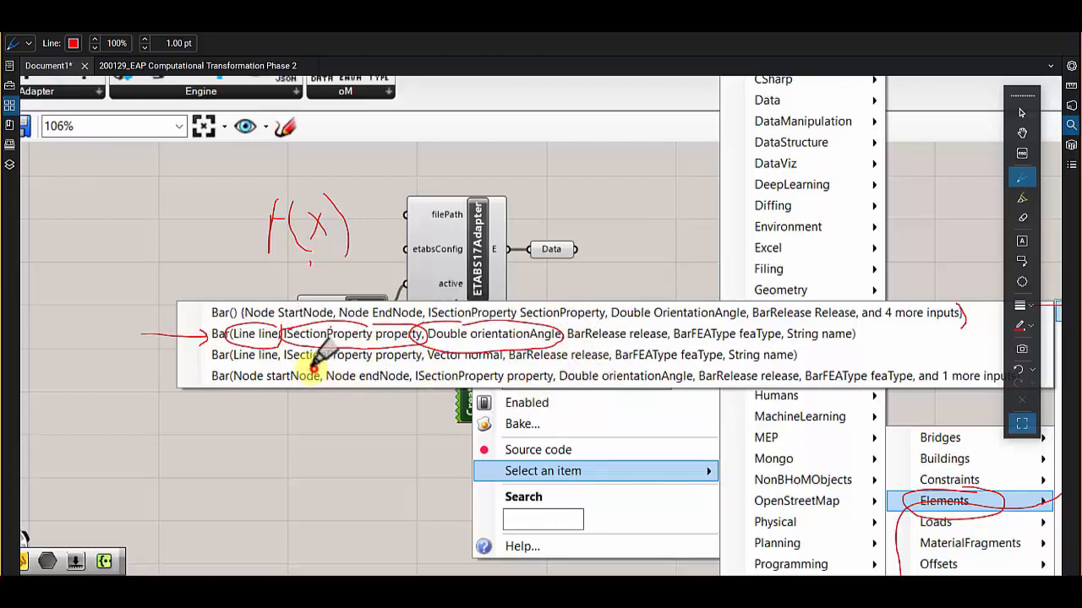
{"action": "mouse_move", "coordinate": [313, 369]}
{"action": "left_mouse_down"}
{"action": "mouse_move", "coordinate": [242, 359]}
{"action": "mouse_move", "coordinate": [245, 386]}
{"action": "mouse_move", "coordinate": [333, 371]}
{"action": "mouse_move", "coordinate": [325, 384]}
{"action": "mouse_move", "coordinate": [410, 395]}
{"action": "mouse_move", "coordinate": [416, 372]}
{"action": "left_mouse_up"}
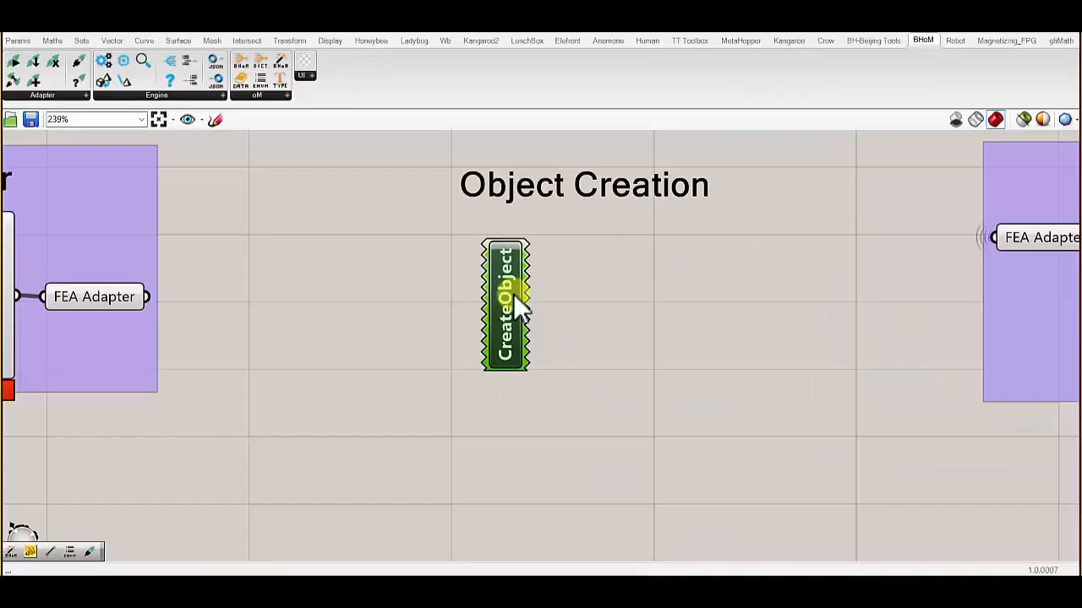
- In Grasshopper, set the CreateObject component to the Structure Elements Bar constructor with line, property and orientationAngle, and place it under the Object Creation heading
{"action": "right_click", "coordinate": [510, 287]}
{"action": "mouse_move", "coordinate": [575, 357]}
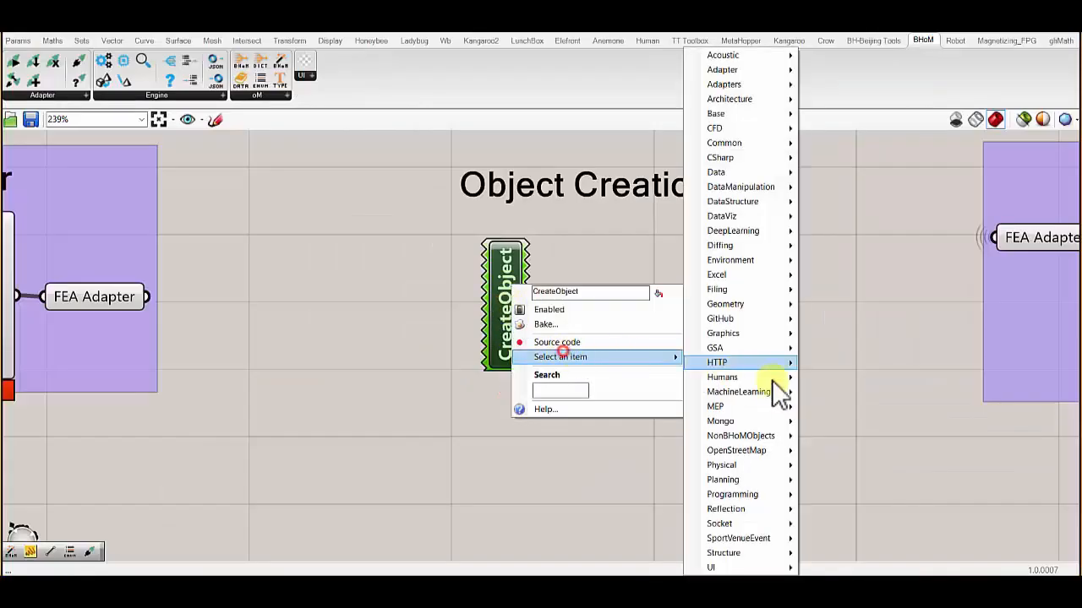
{"action": "mouse_move", "coordinate": [754, 467]}
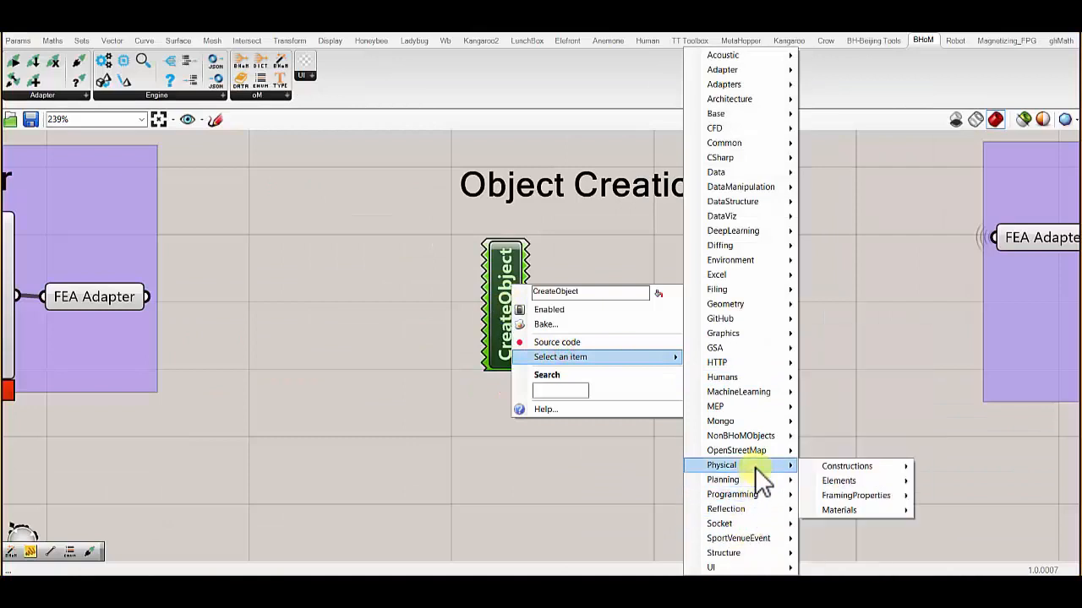
{"action": "left_click", "coordinate": [753, 553]}
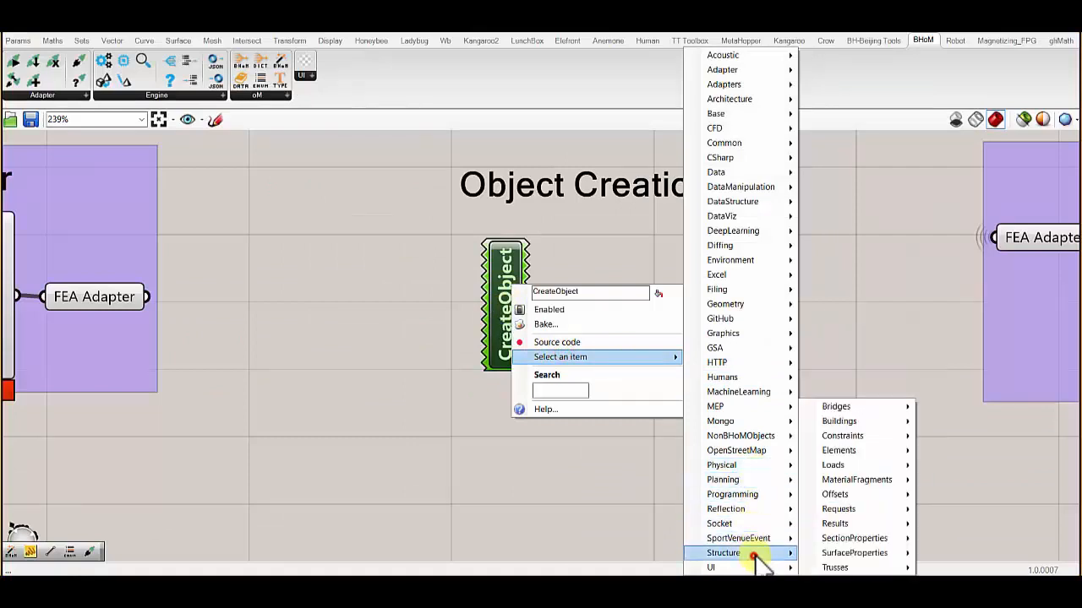
{"action": "left_click", "coordinate": [849, 451]}
{"action": "left_click", "coordinate": [960, 318]}
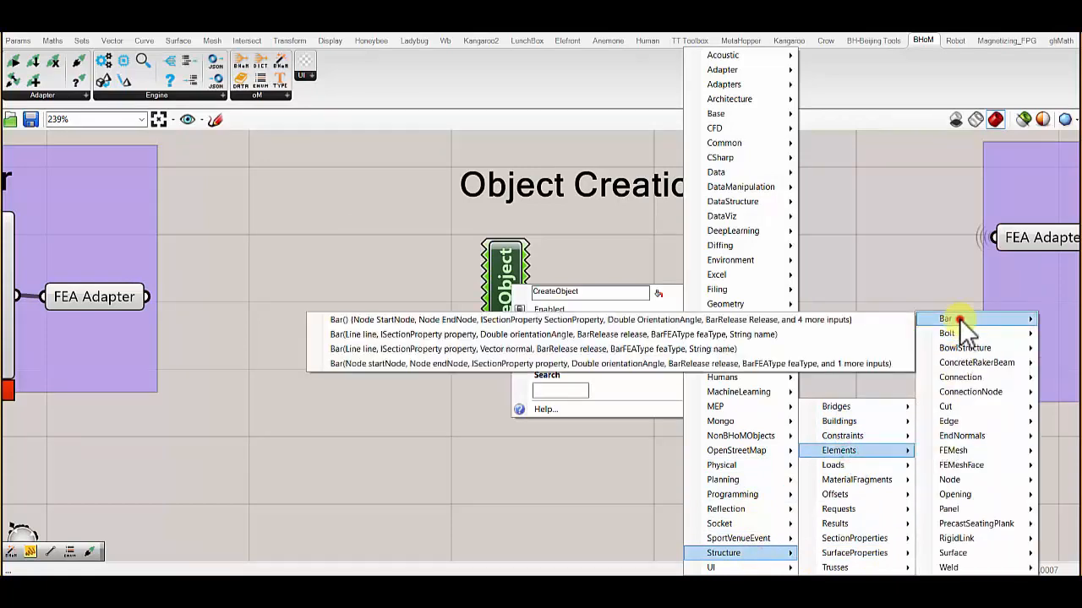
{"action": "left_click", "coordinate": [770, 335]}
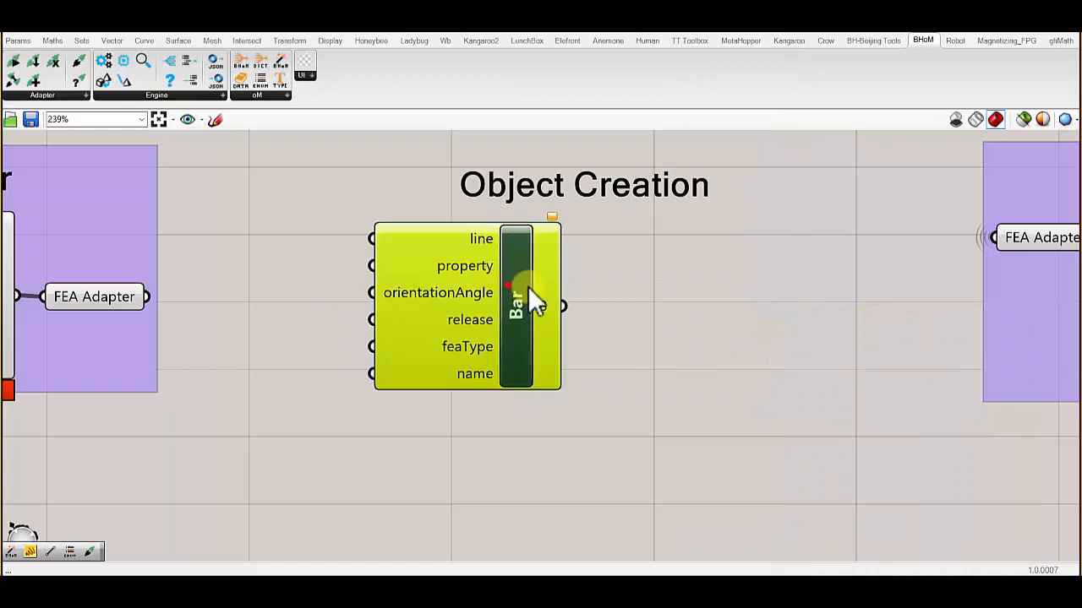
{"action": "left_click_drag", "start_coordinate": [519, 287], "coordinate": [617, 282]}
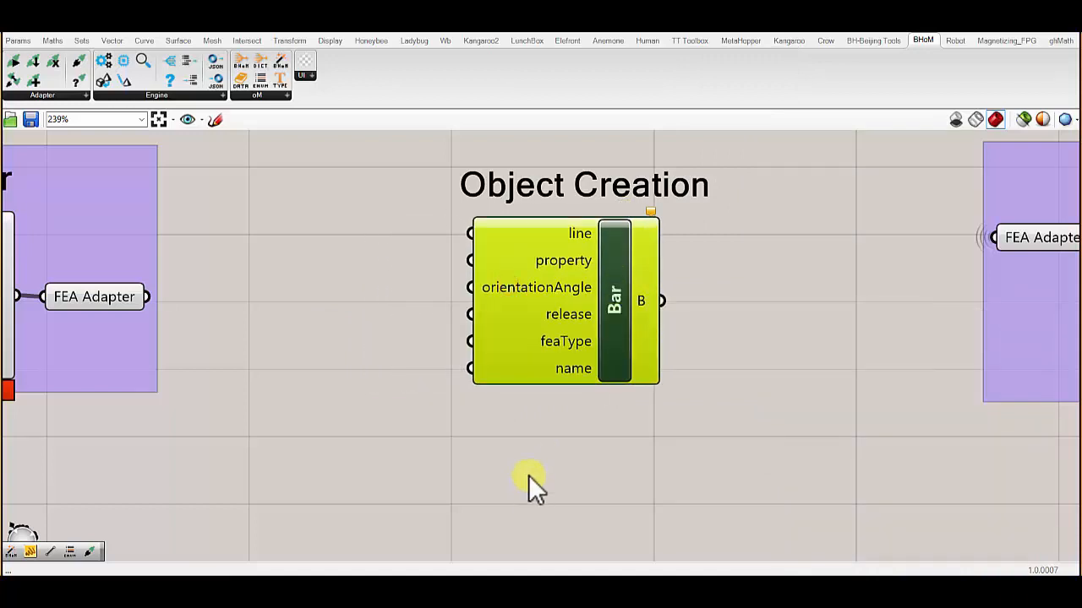
- Add a second CreateObject component below the Bar component
{"action": "right_click_drag", "start_coordinate": [529, 475], "coordinate": [496, 429]}
{"action": "scroll", "coordinate": [537, 382], "scroll_direction": "down", "scroll_amount": 2}
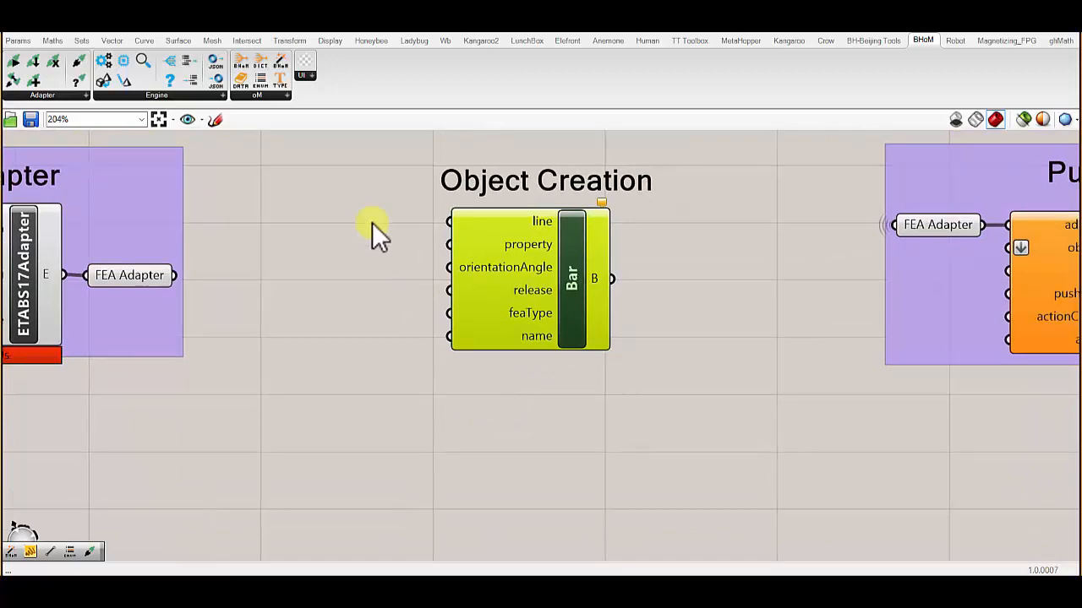
{"action": "left_click", "coordinate": [260, 97]}
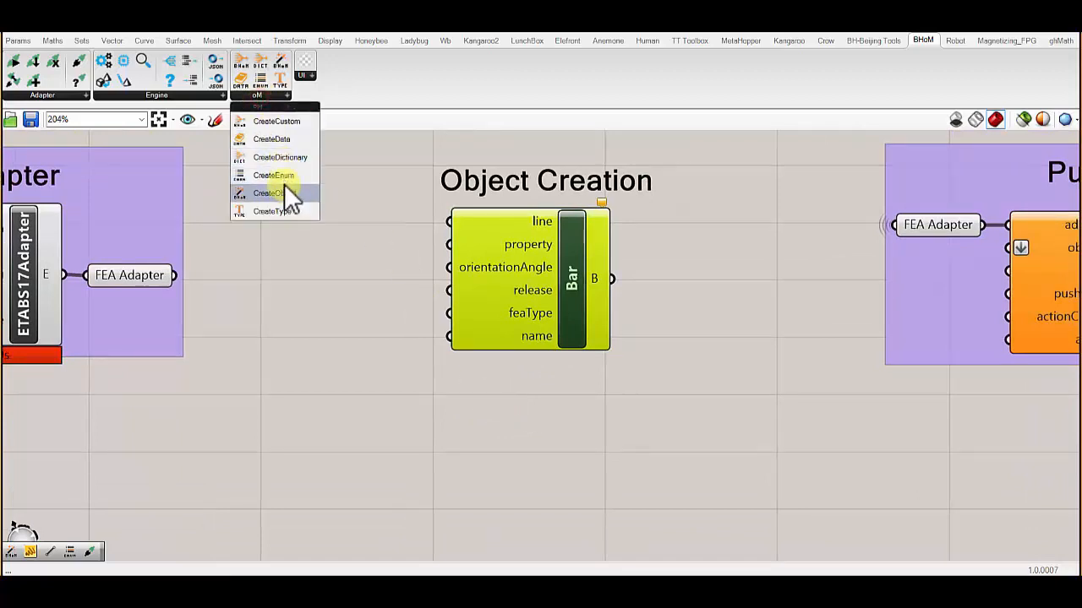
{"action": "left_click_drag", "start_coordinate": [282, 186], "coordinate": [534, 420]}
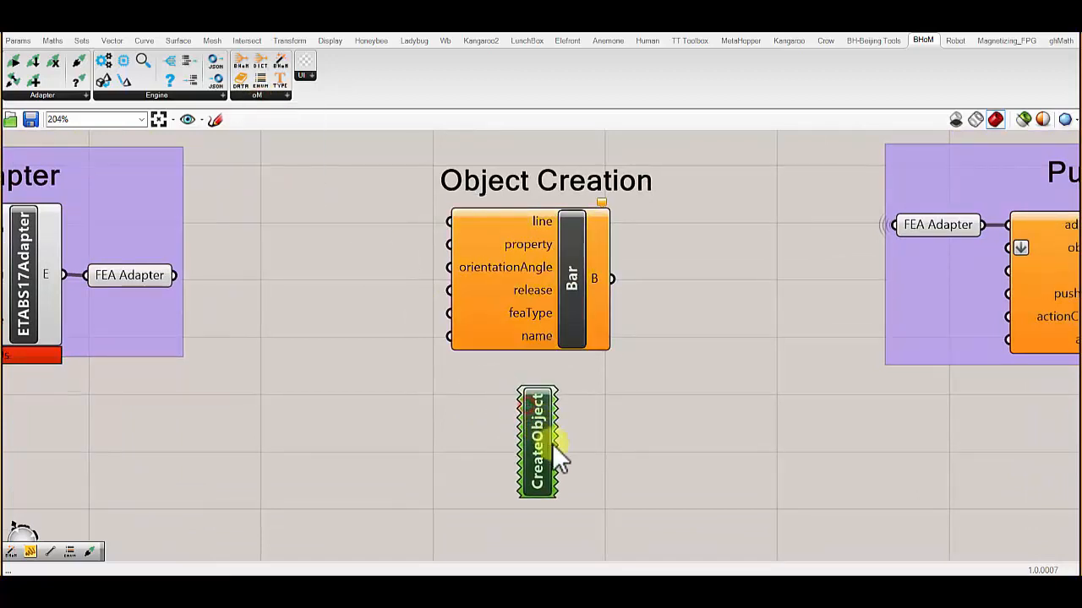
- Set the new CreateObject component to the Structure Elements Bar constructor with Line line, ISectionProperty property and Vector normal
{"action": "right_click", "coordinate": [541, 430]}
{"action": "mouse_move", "coordinate": [622, 495]}
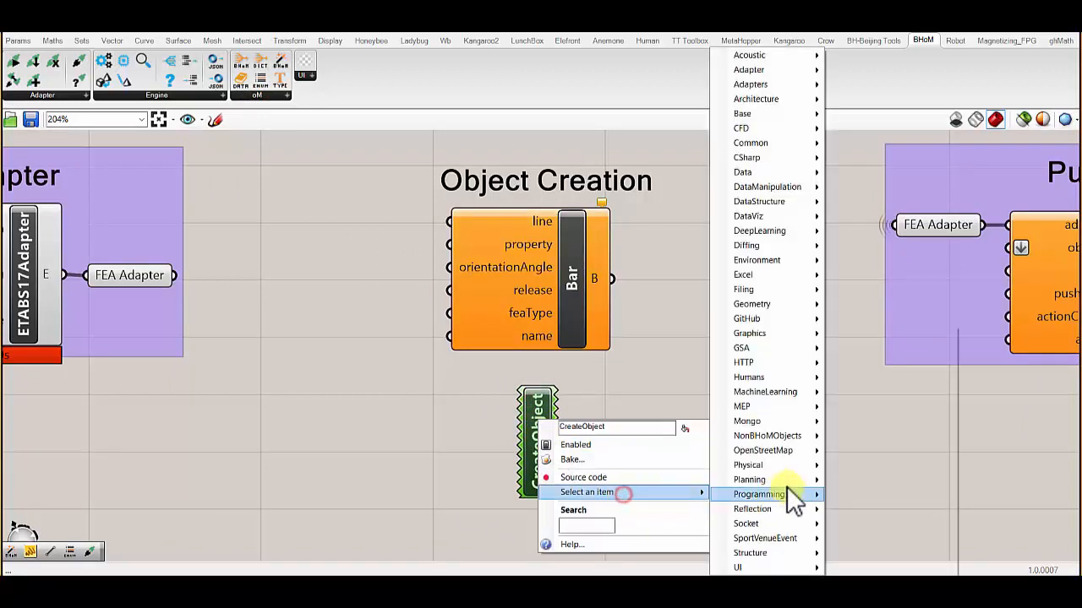
{"action": "mouse_move", "coordinate": [776, 554]}
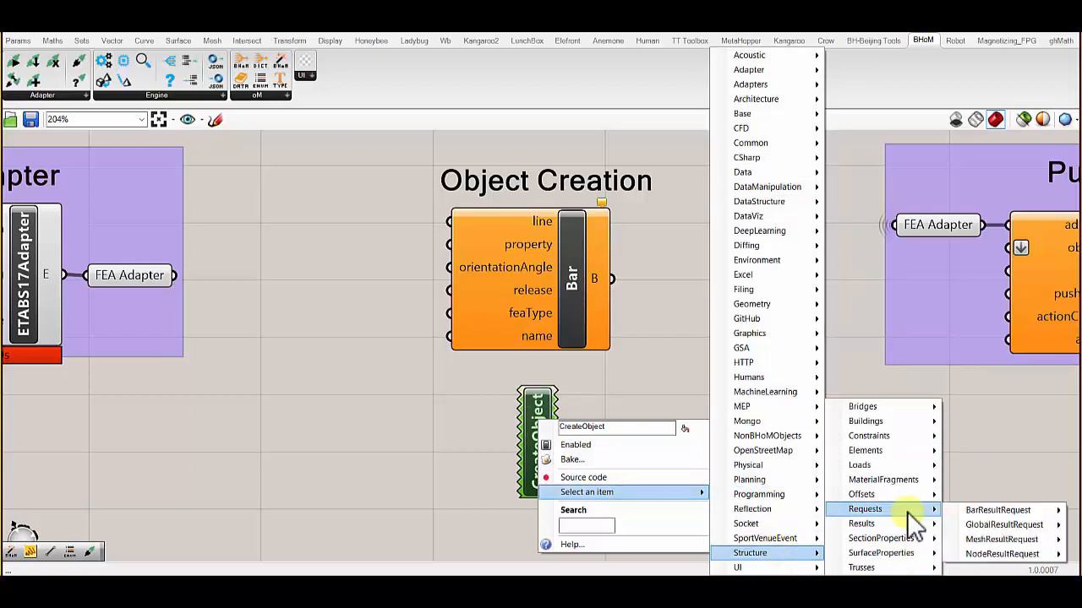
{"action": "left_click", "coordinate": [915, 452]}
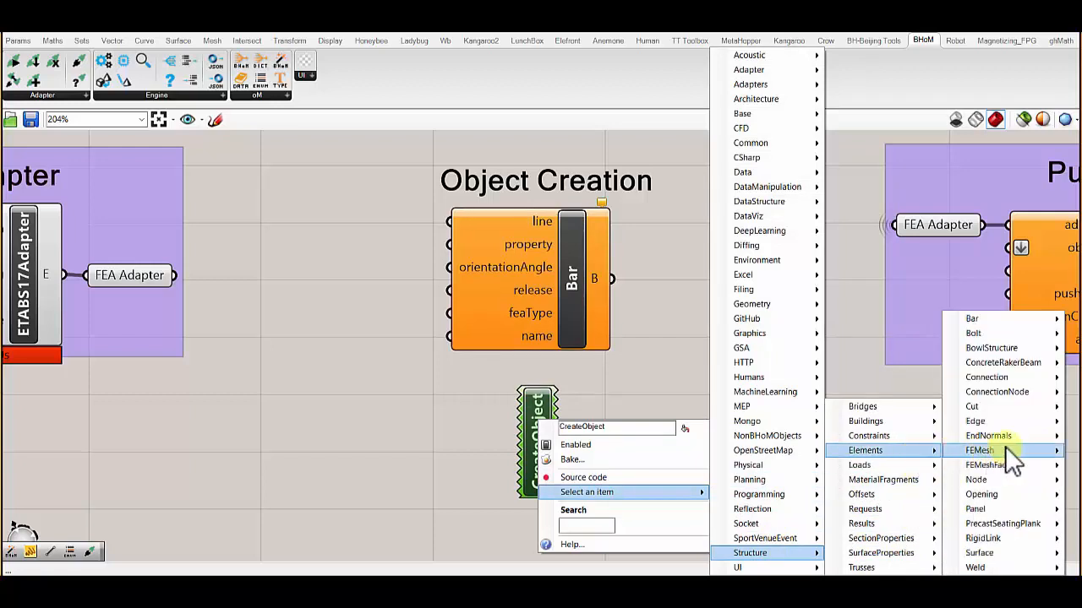
{"action": "left_click", "coordinate": [987, 320]}
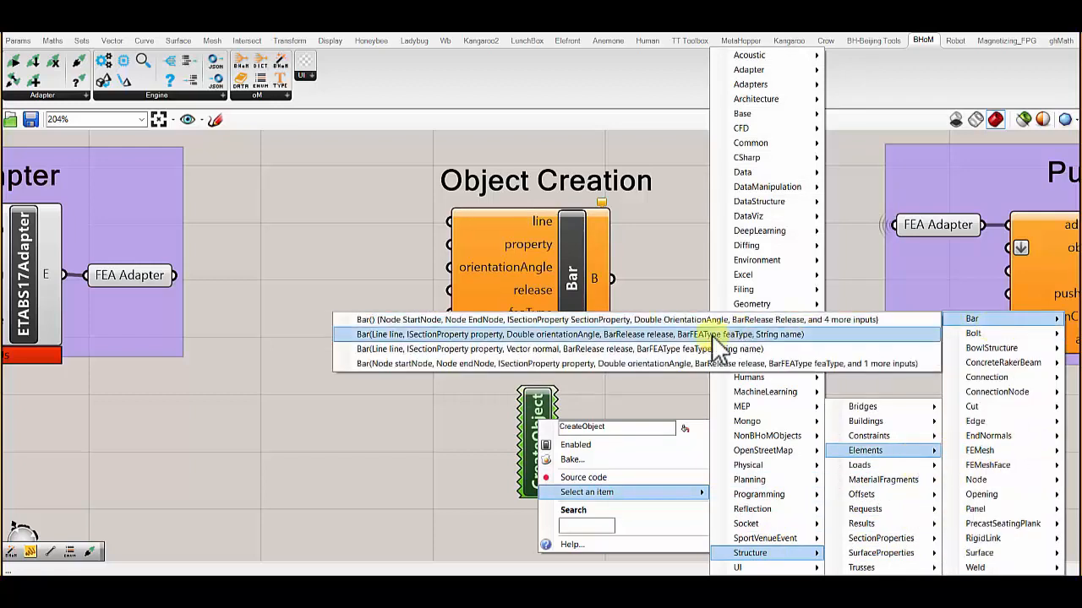
{"action": "left_click", "coordinate": [635, 353]}
- Stack the two Bar components closely under the Object Creation heading and inspect the upper one's line input
{"action": "left_click_drag", "start_coordinate": [530, 393], "coordinate": [563, 381]}
{"action": "left_click_drag", "start_coordinate": [676, 402], "coordinate": [602, 332]}
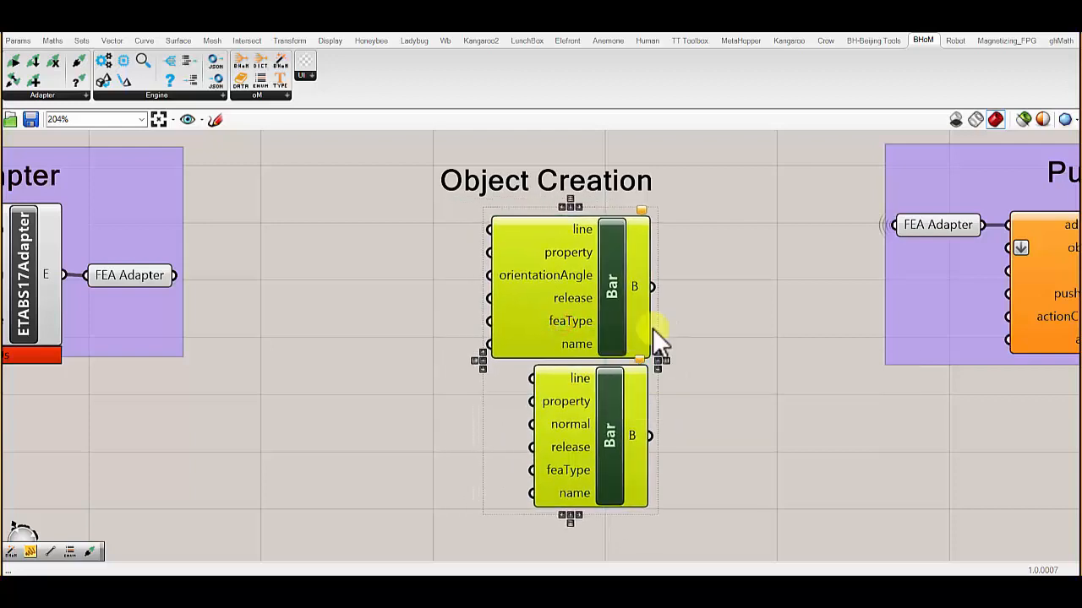
{"action": "left_click", "coordinate": [434, 257]}
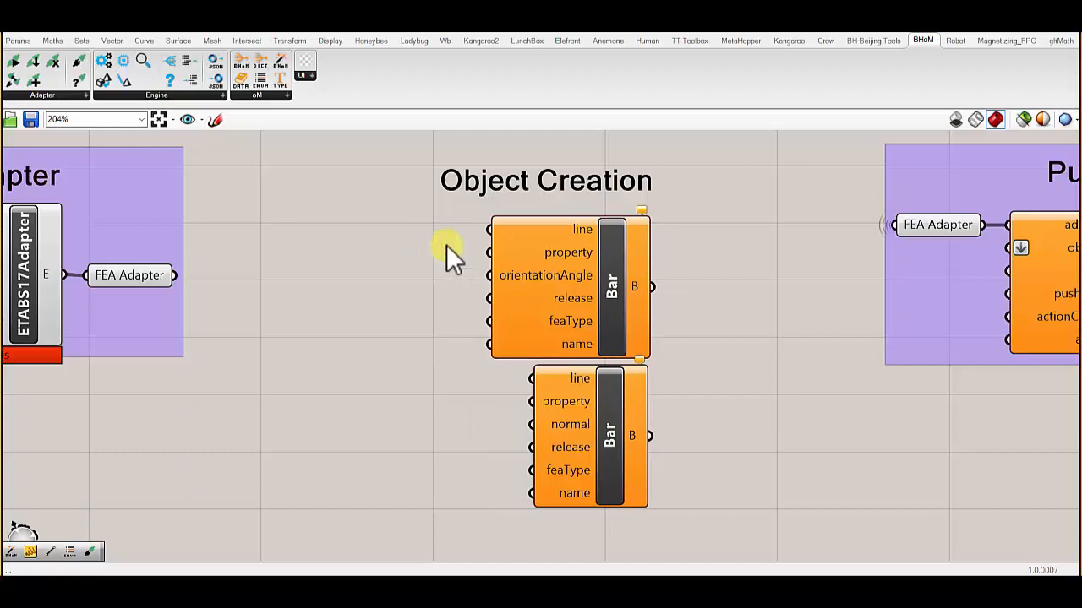
{"action": "mouse_move", "coordinate": [560, 230]}
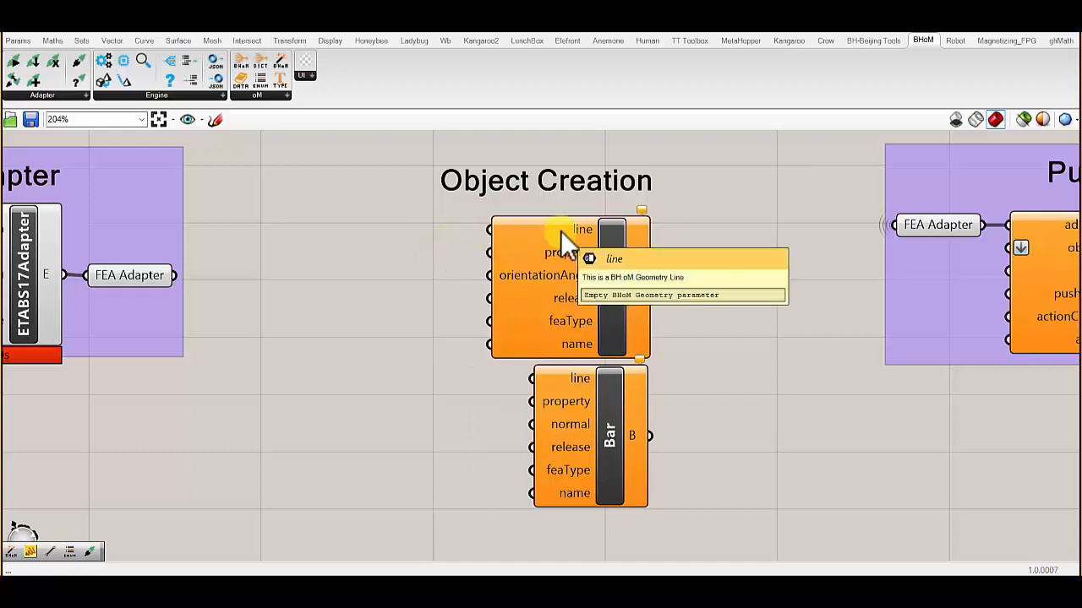
- Add a CreateObject component beside the Bar components and try to choose a Geometry Line constructor for it
{"action": "scroll", "coordinate": [560, 230], "scroll_direction": "up", "scroll_amount": 2}
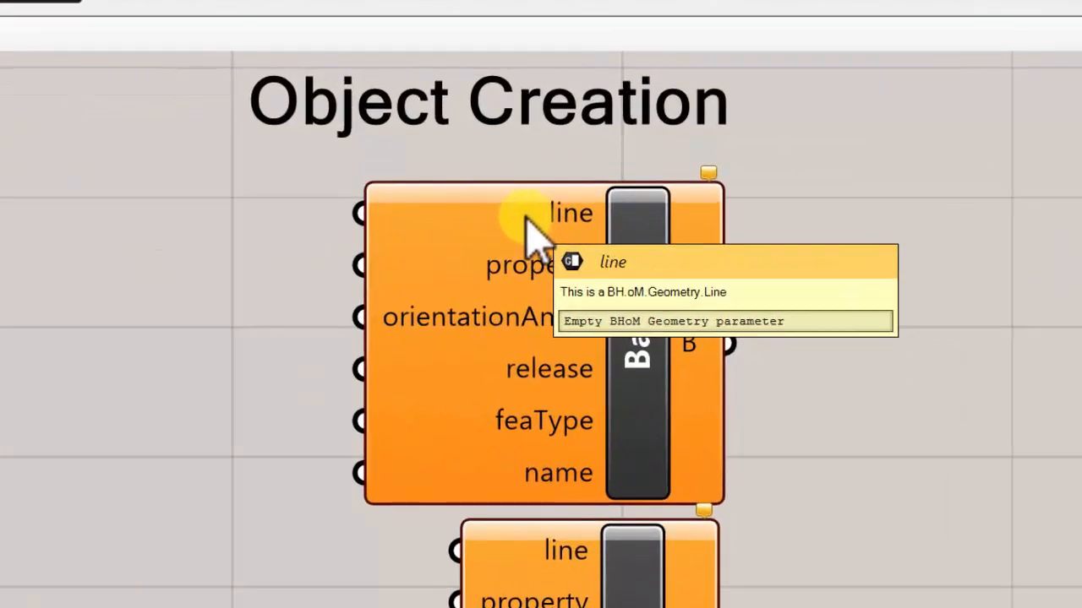
{"action": "scroll", "coordinate": [507, 233], "scroll_direction": "down", "scroll_amount": 2}
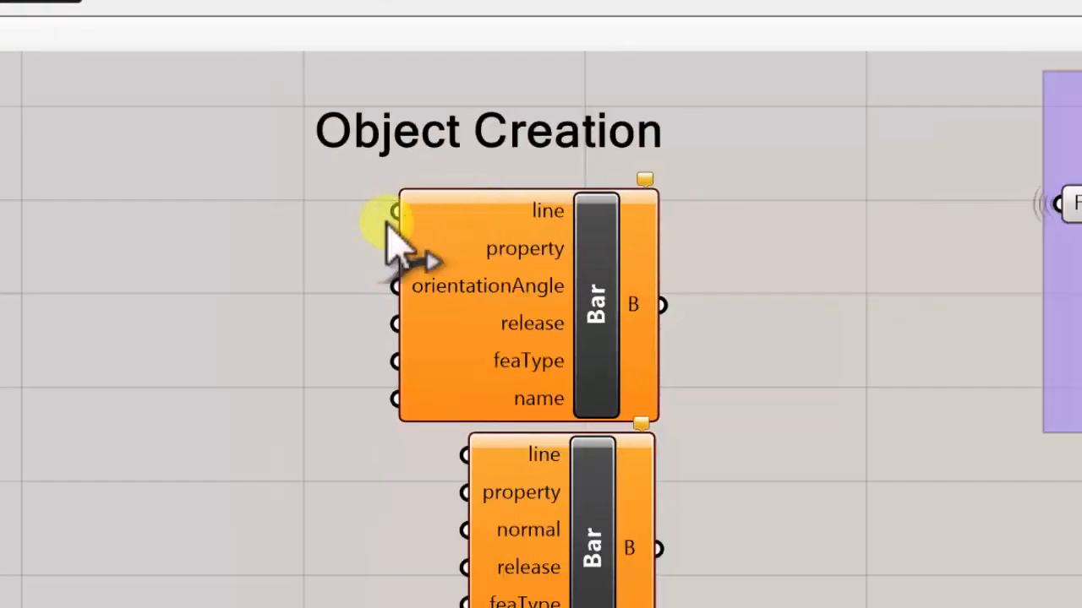
{"action": "left_click", "coordinate": [30, 12]}
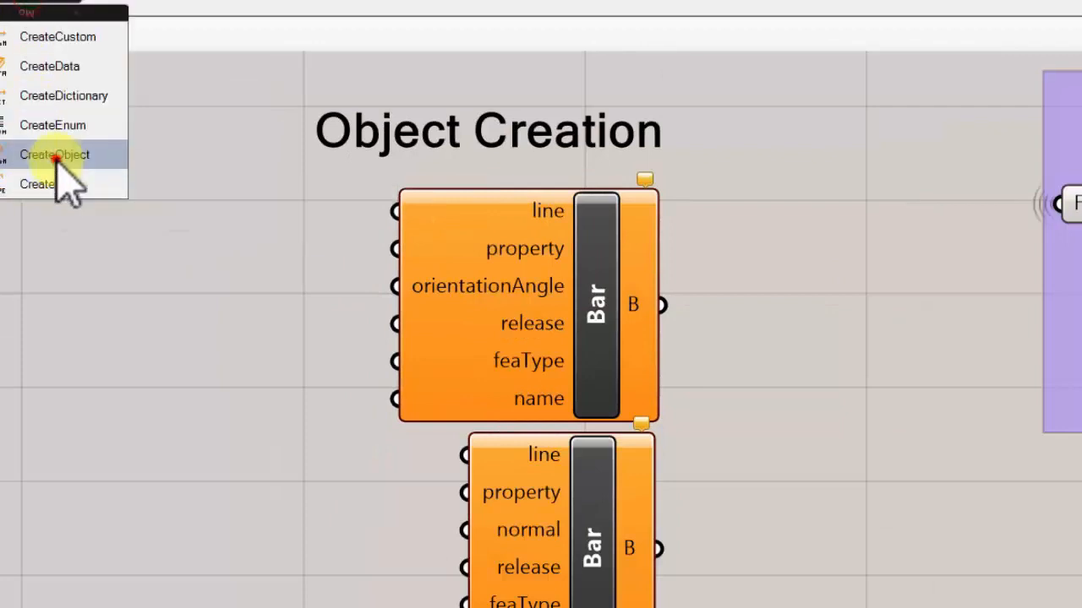
{"action": "left_click_drag", "start_coordinate": [53, 160], "coordinate": [44, 348]}
{"action": "right_click", "coordinate": [53, 365]}
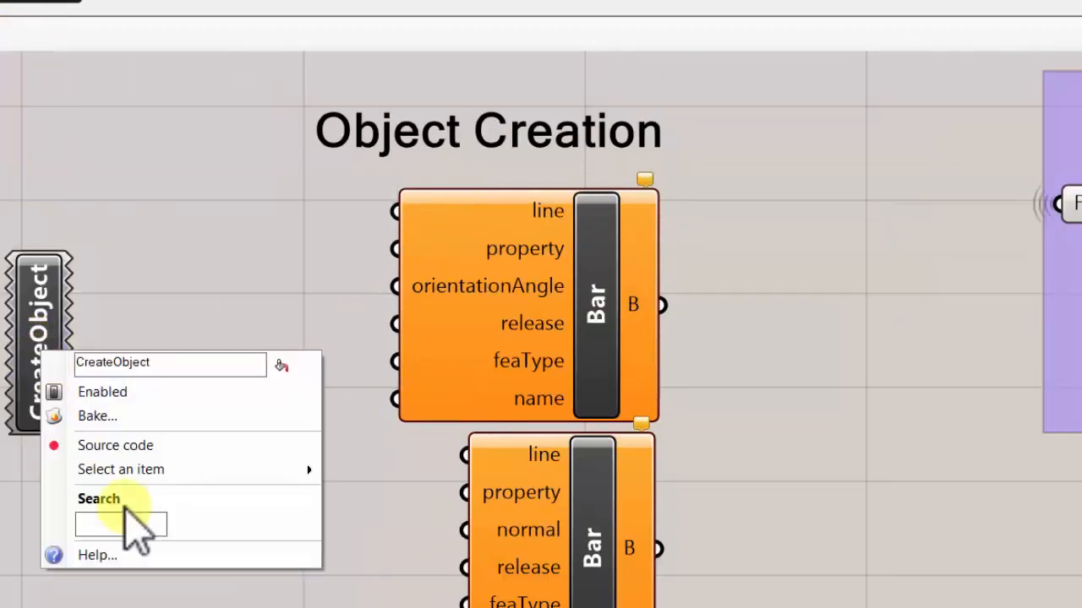
{"action": "left_click", "coordinate": [133, 470]}
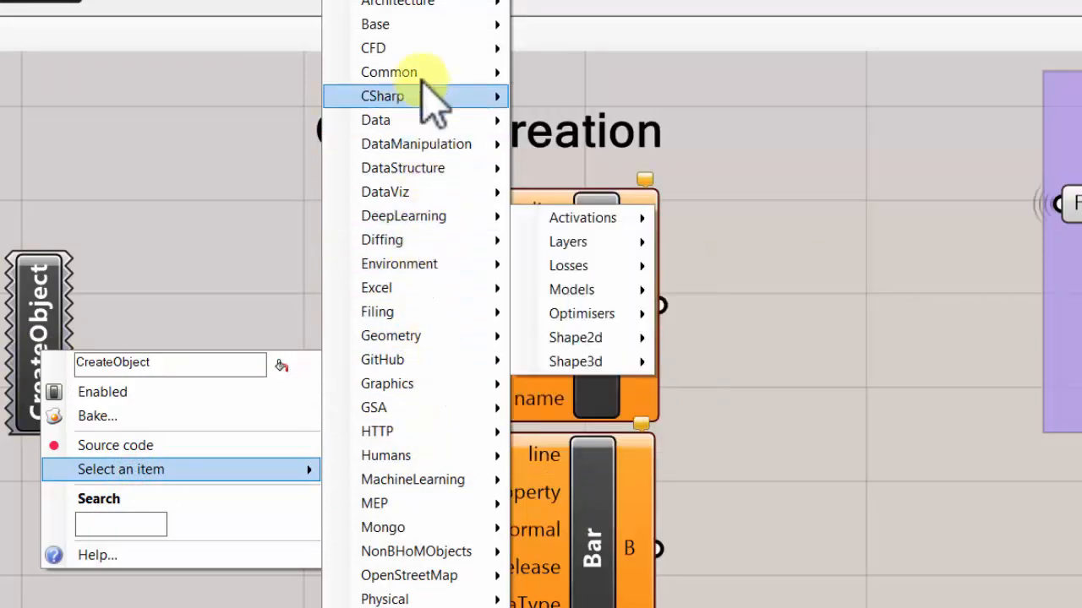
{"action": "left_click", "coordinate": [411, 336]}
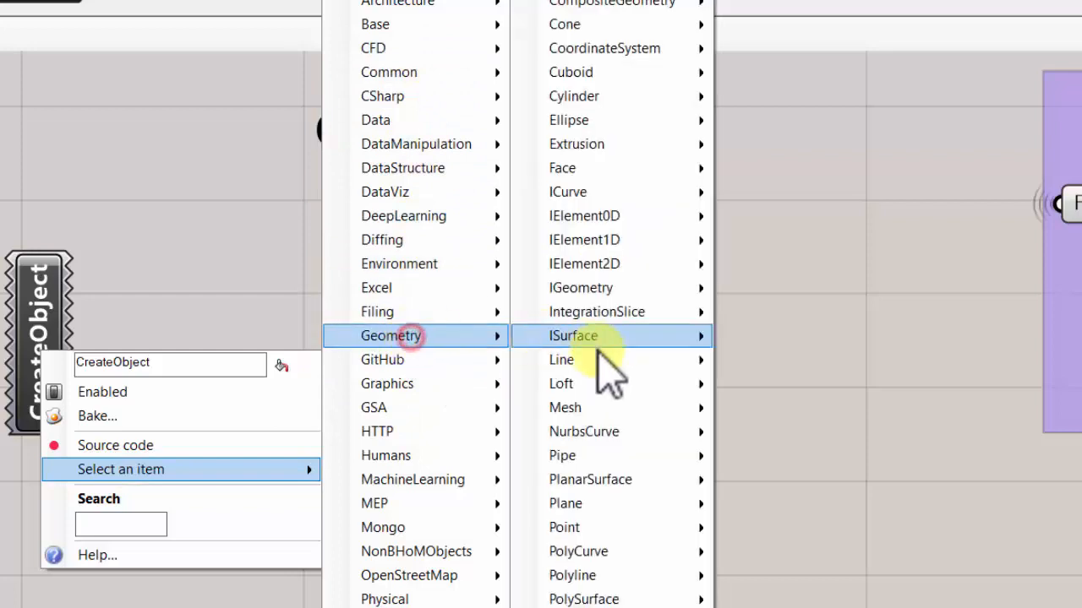
{"action": "left_click", "coordinate": [597, 359]}
{"action": "left_click", "coordinate": [776, 385]}
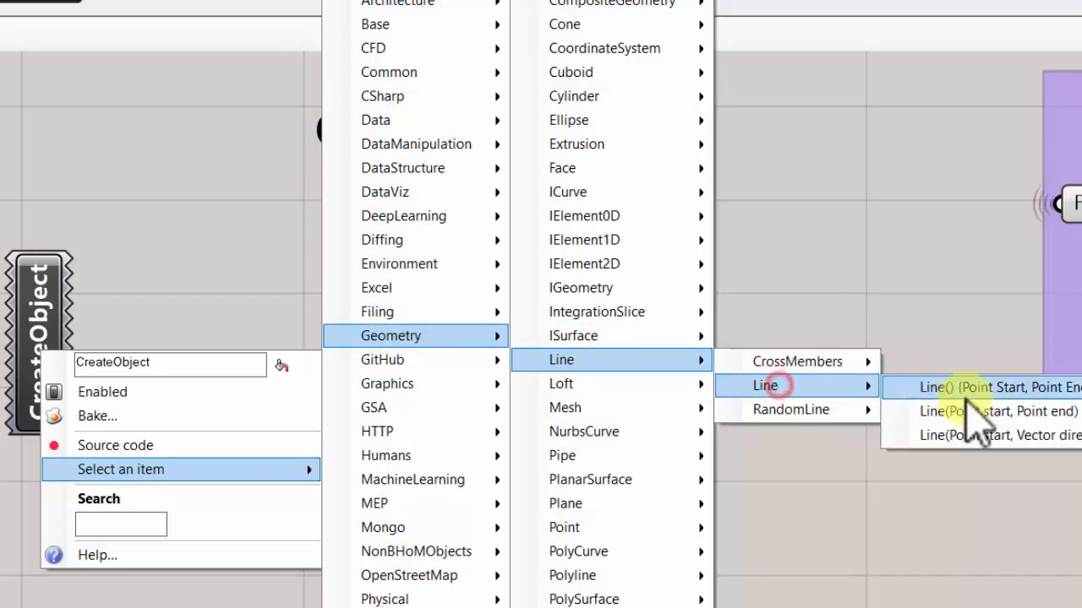
{"action": "left_click", "coordinate": [906, 278]}
{"action": "left_click", "coordinate": [51, 326]}
{"action": "left_click", "coordinate": [228, 456]}
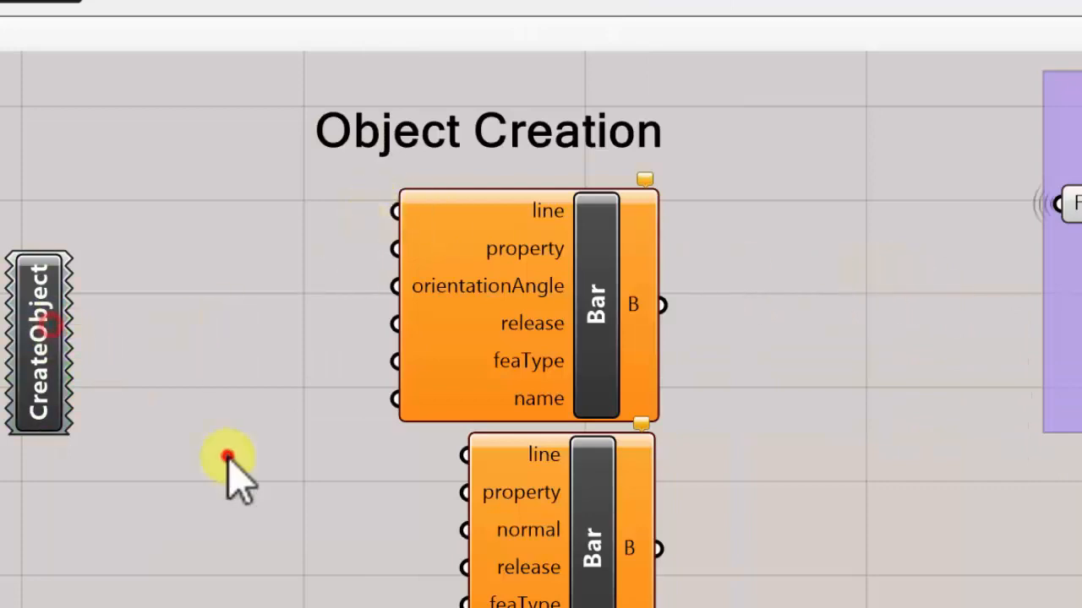
- Search the BHoM objects for line, and list the methods compatible with the upper Bar component's line input
{"action": "double_click", "coordinate": [228, 461]}
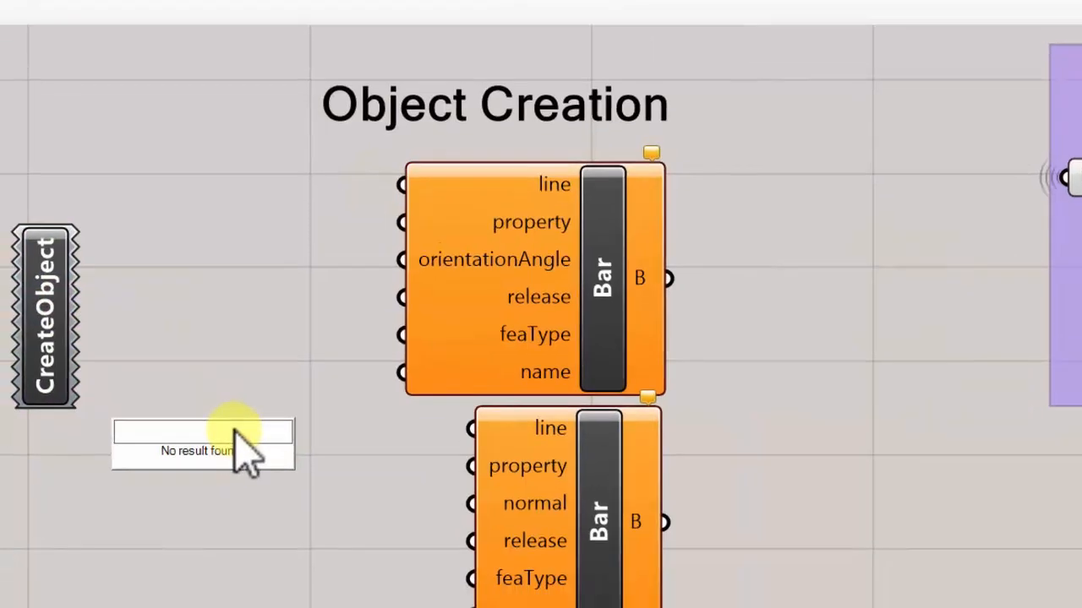
{"action": "type", "text": "line"}
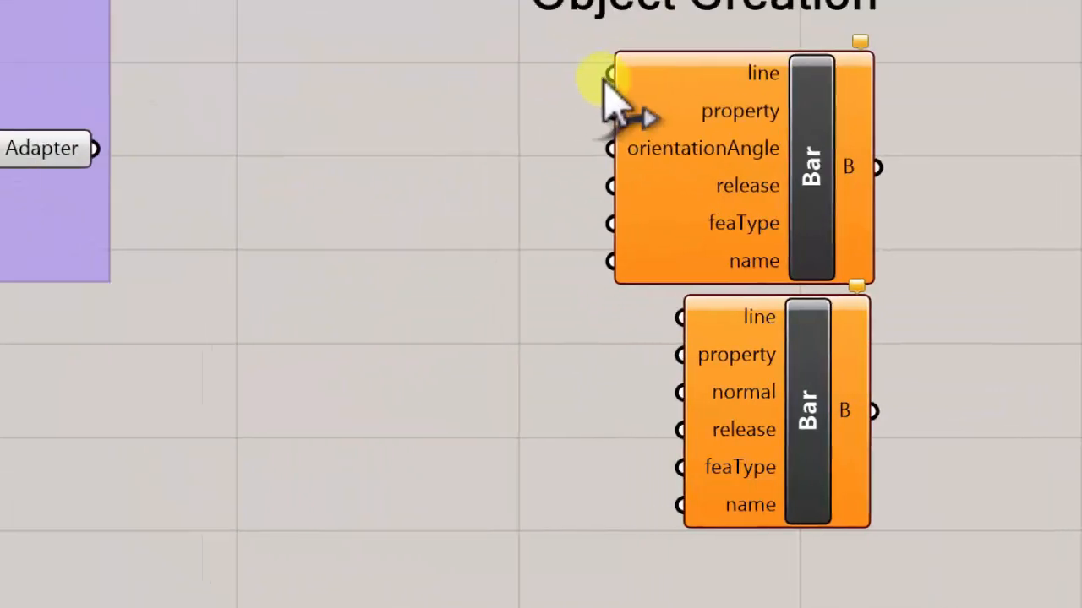
{"action": "left_click_drag", "start_coordinate": [610, 73], "coordinate": [320, 70]}
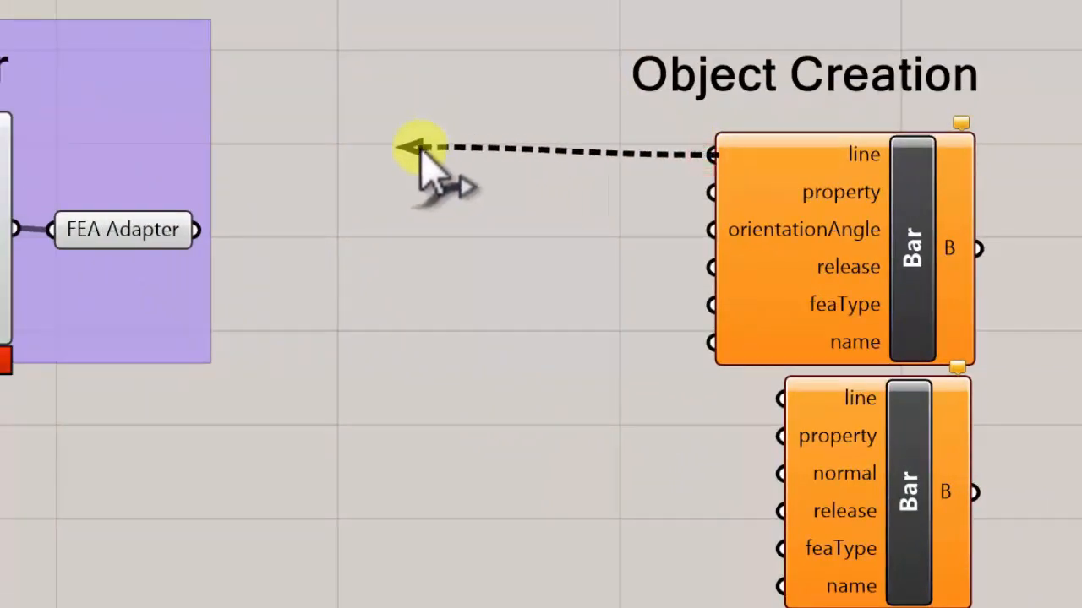
{"action": "left_click_drag", "start_coordinate": [420, 151], "coordinate": [421, 152]}
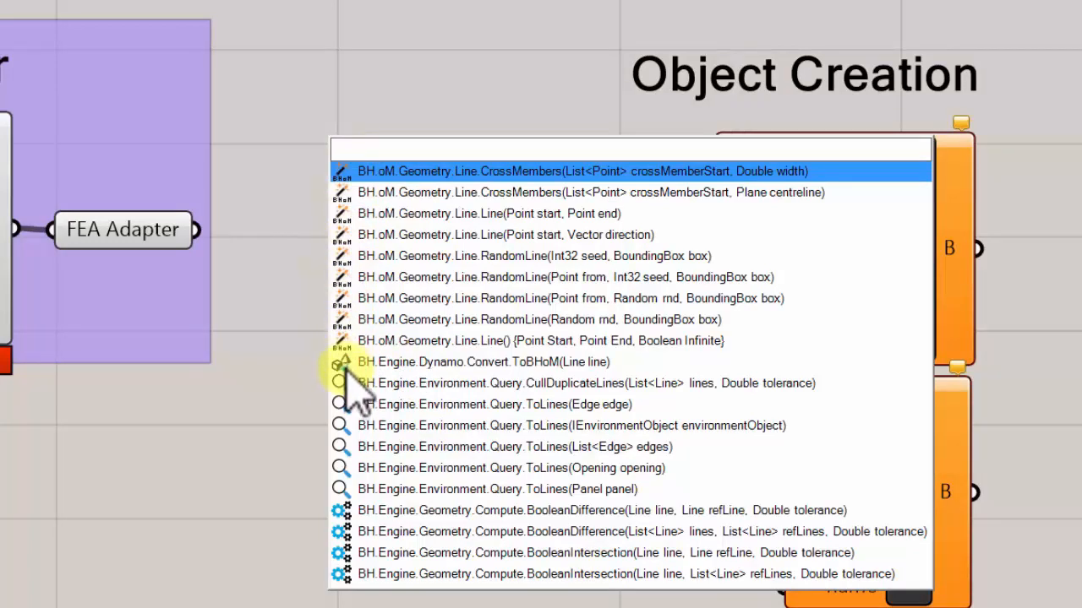
- Examine the BHoM Engine component types, especially Convert and Compute, and the CreateObject component in the oM group
{"action": "left_click", "coordinate": [184, 2]}
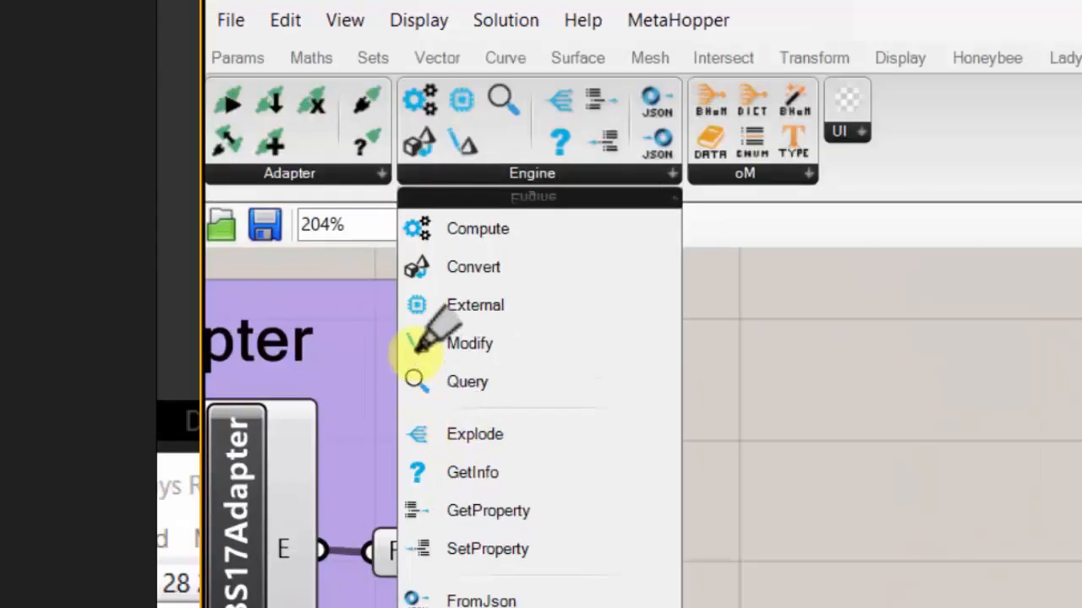
{"action": "mouse_move", "coordinate": [421, 125]}
{"action": "left_mouse_down"}
{"action": "mouse_move", "coordinate": [384, 141]}
{"action": "mouse_move", "coordinate": [428, 173]}
{"action": "mouse_move", "coordinate": [446, 137]}
{"action": "left_mouse_up"}
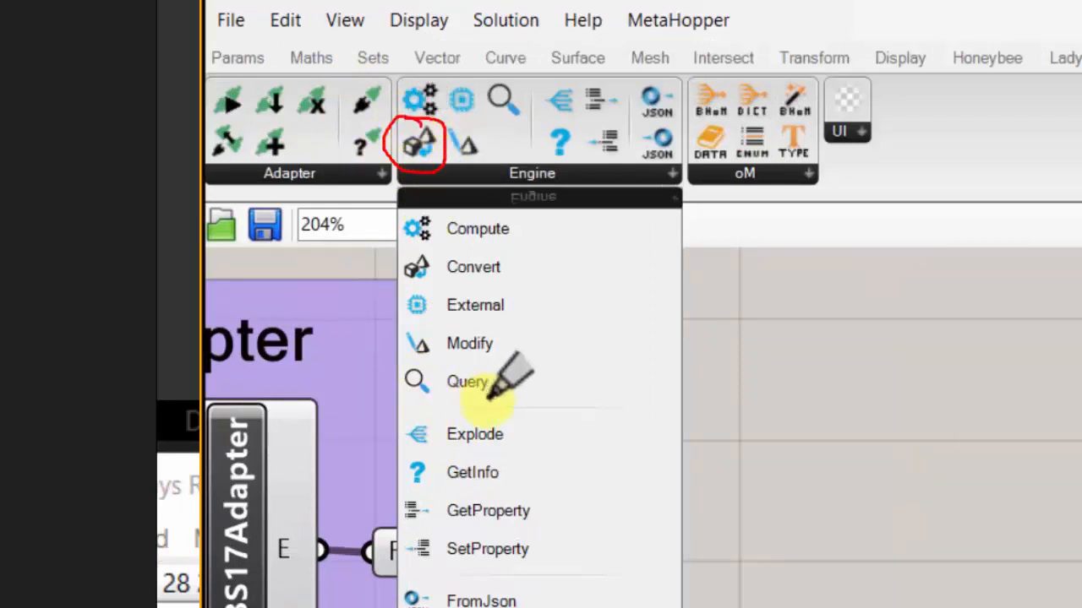
{"action": "mouse_move", "coordinate": [512, 258]}
{"action": "left_mouse_down"}
{"action": "mouse_move", "coordinate": [430, 252]}
{"action": "mouse_move", "coordinate": [435, 295]}
{"action": "mouse_move", "coordinate": [548, 269]}
{"action": "left_mouse_up"}
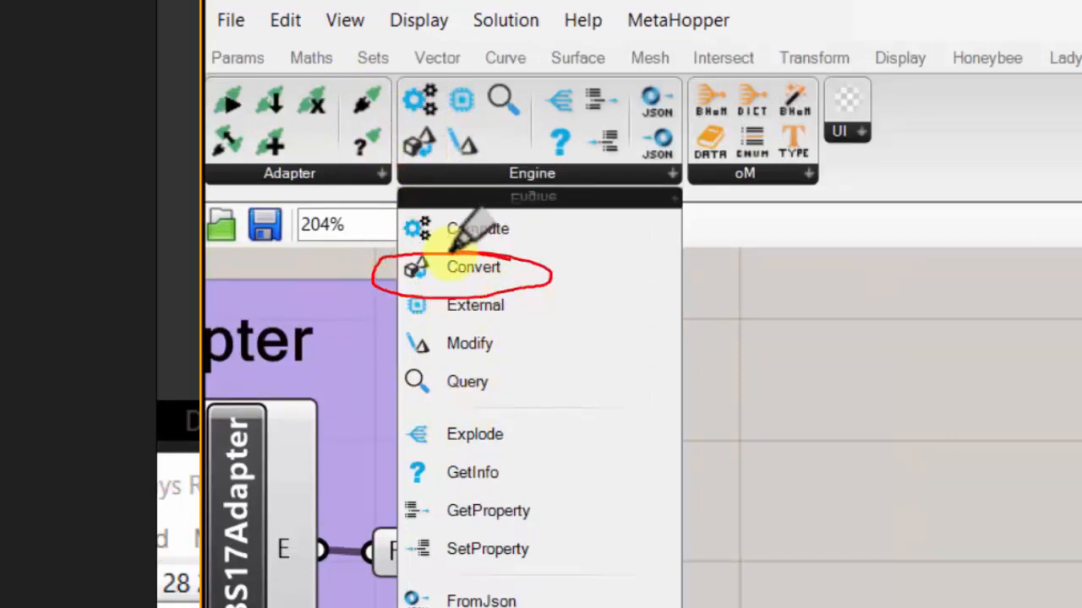
{"action": "key", "text": "ctrl+z"}
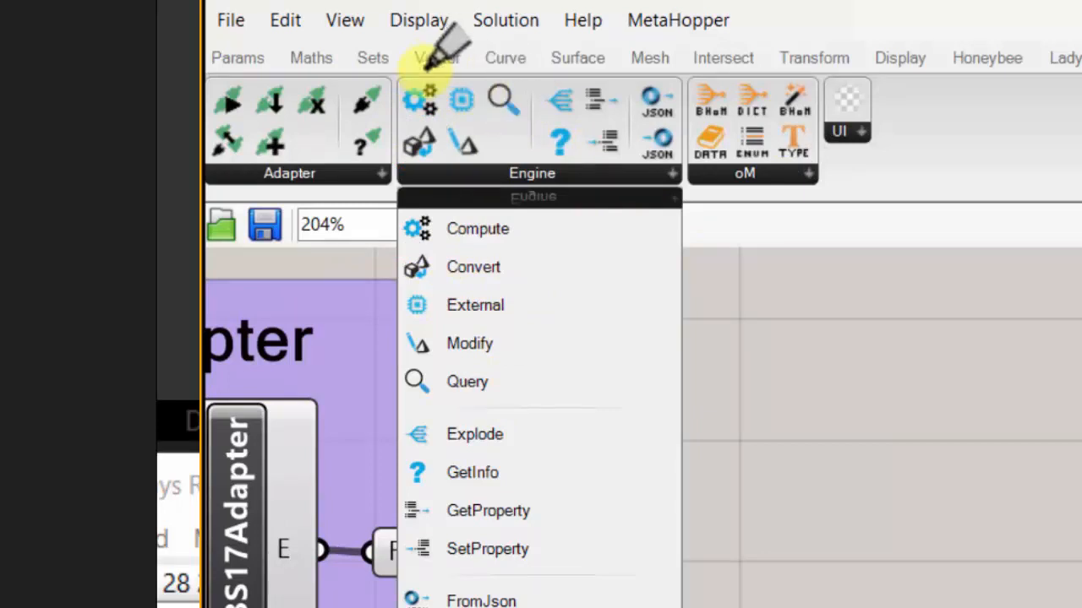
{"action": "mouse_move", "coordinate": [428, 75]}
{"action": "left_mouse_down"}
{"action": "mouse_move", "coordinate": [403, 97]}
{"action": "mouse_move", "coordinate": [448, 85]}
{"action": "mouse_move", "coordinate": [435, 77]}
{"action": "left_mouse_up"}
{"action": "mouse_move", "coordinate": [498, 201]}
{"action": "left_mouse_down"}
{"action": "mouse_move", "coordinate": [395, 188]}
{"action": "mouse_move", "coordinate": [545, 221]}
{"action": "mouse_move", "coordinate": [501, 201]}
{"action": "left_mouse_up"}
{"action": "key", "text": "e"}
{"action": "mouse_move", "coordinate": [809, 75]}
{"action": "left_mouse_down"}
{"action": "mouse_move", "coordinate": [767, 66]}
{"action": "mouse_move", "coordinate": [797, 133]}
{"action": "mouse_move", "coordinate": [809, 77]}
{"action": "mouse_move", "coordinate": [777, 115]}
{"action": "mouse_move", "coordinate": [786, 53]}
{"action": "mouse_move", "coordinate": [799, 52]}
{"action": "left_mouse_up"}
{"action": "key", "text": "e"}
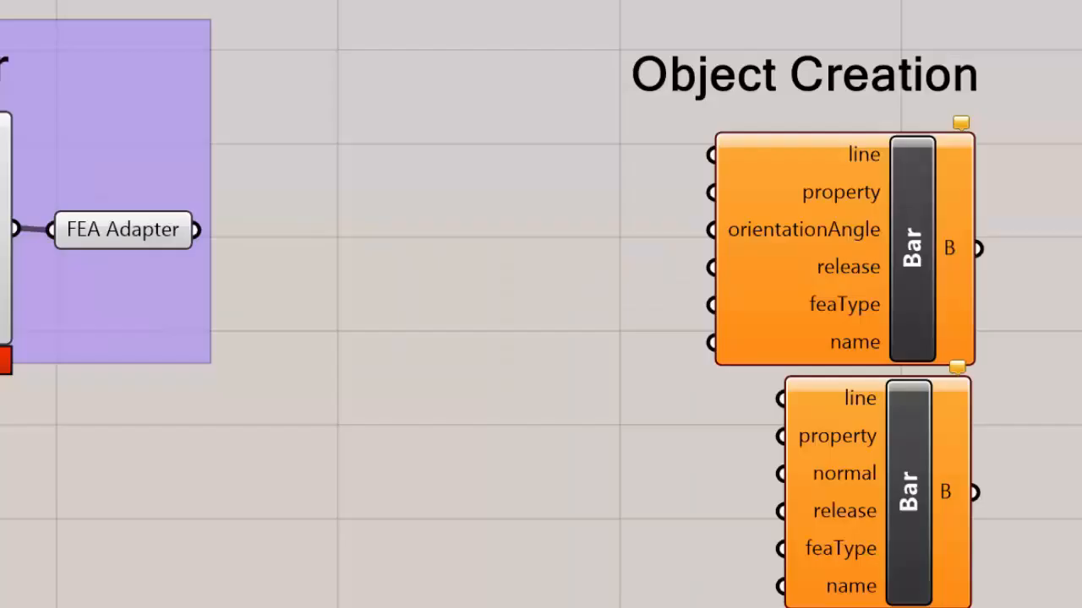
- Create a Line(Point start, Point end) component from the upper Bar's line input and place it just beside that Bar
{"action": "left_click_drag", "start_coordinate": [714, 157], "coordinate": [349, 107]}
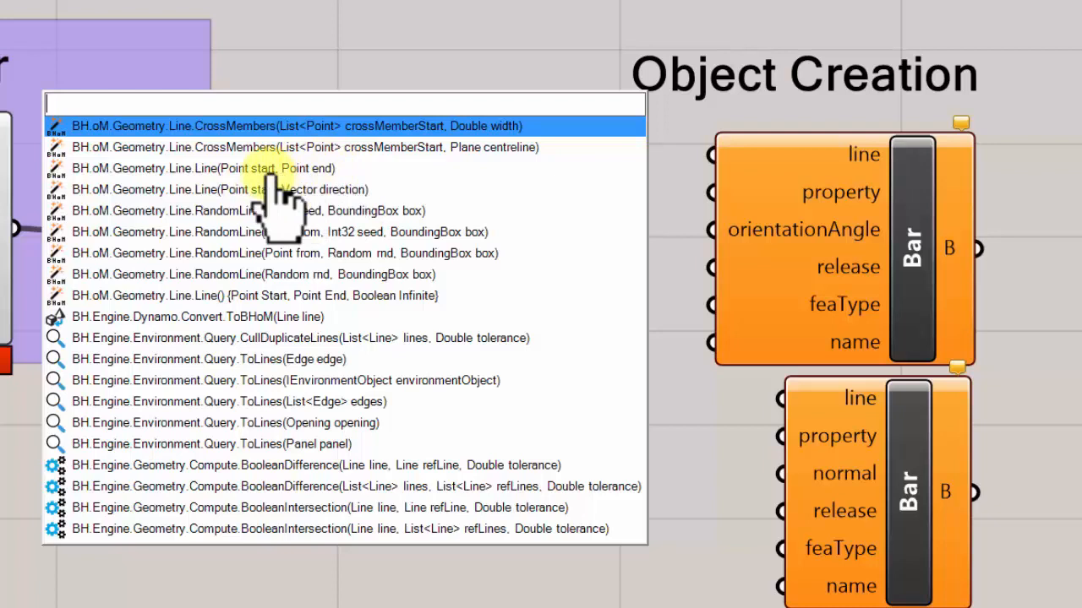
{"action": "left_click", "coordinate": [211, 168]}
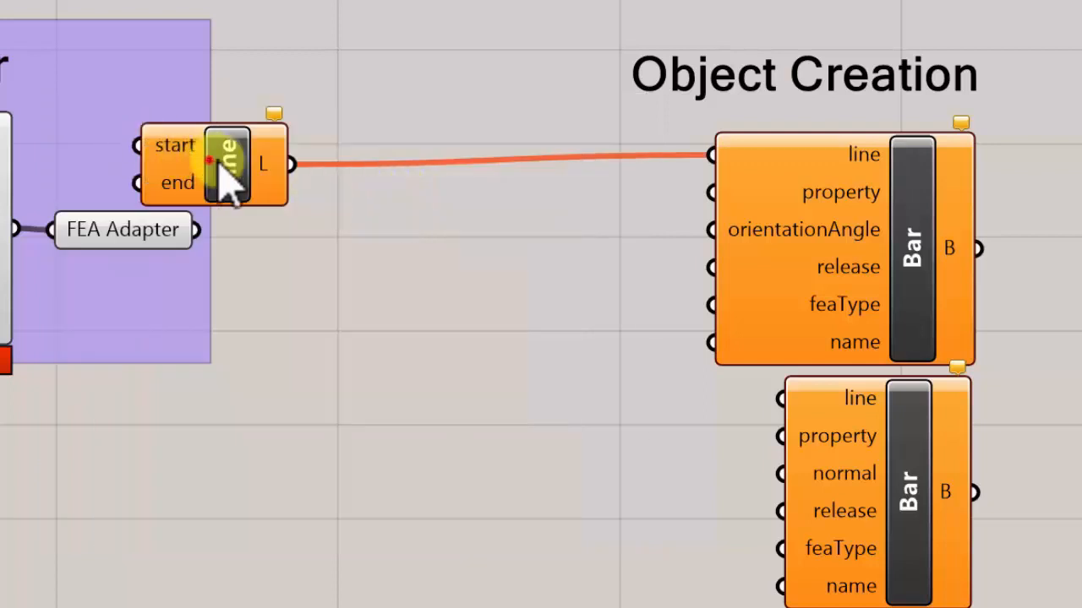
{"action": "left_click_drag", "start_coordinate": [211, 160], "coordinate": [578, 174]}
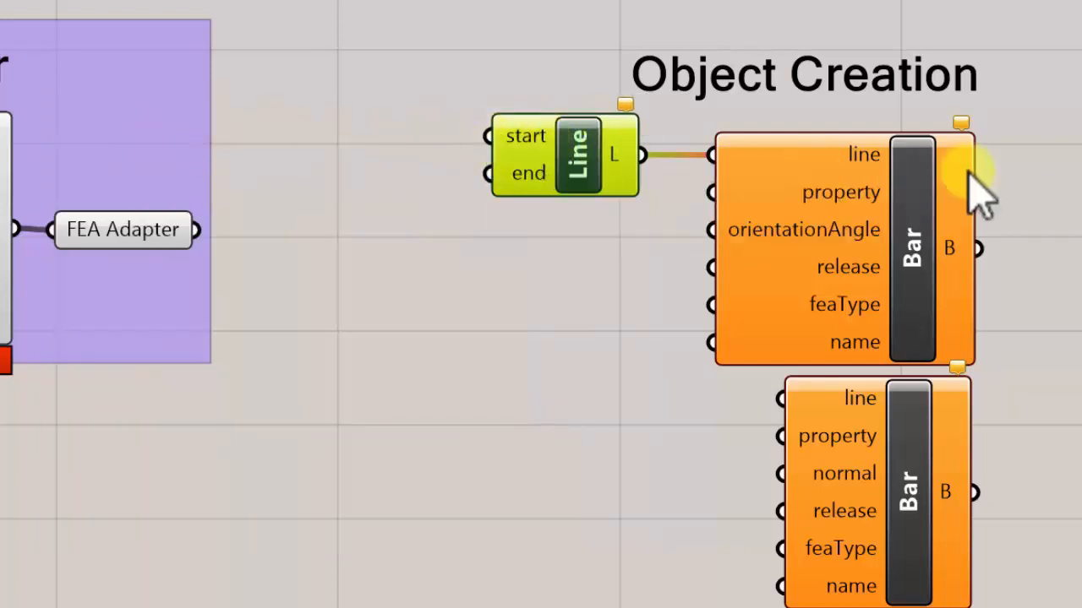
- Shift the Line and both Bar components right on the canvas, and add a Point component with x, y, z feeding the Line's start
{"action": "scroll", "coordinate": [978, 194], "scroll_direction": "down", "scroll_amount": 2}
{"action": "left_click_drag", "start_coordinate": [1010, 403], "coordinate": [799, 177]}
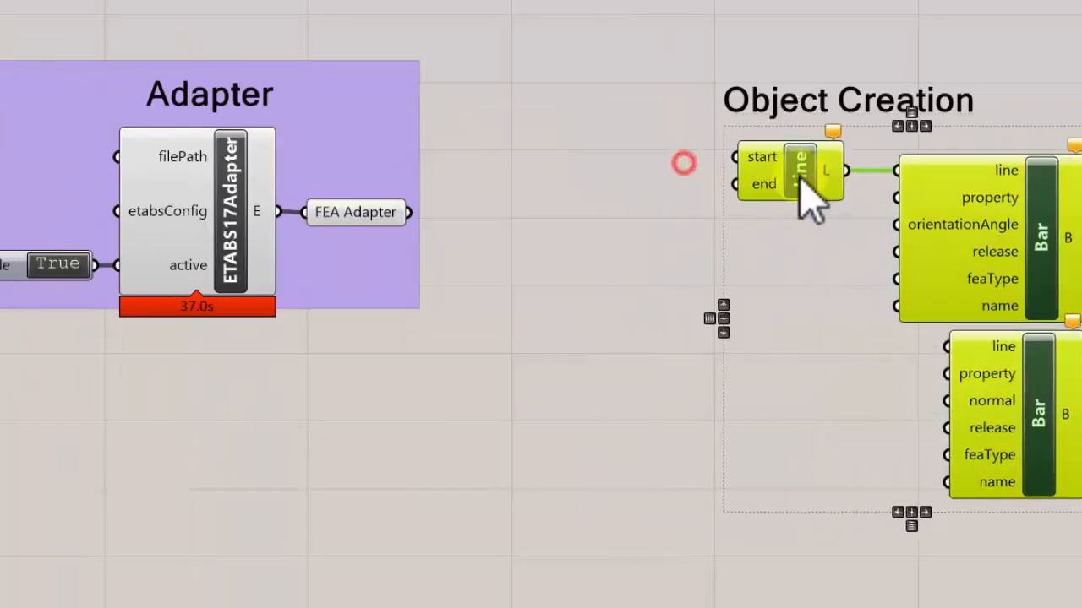
{"action": "left_click", "coordinate": [705, 133]}
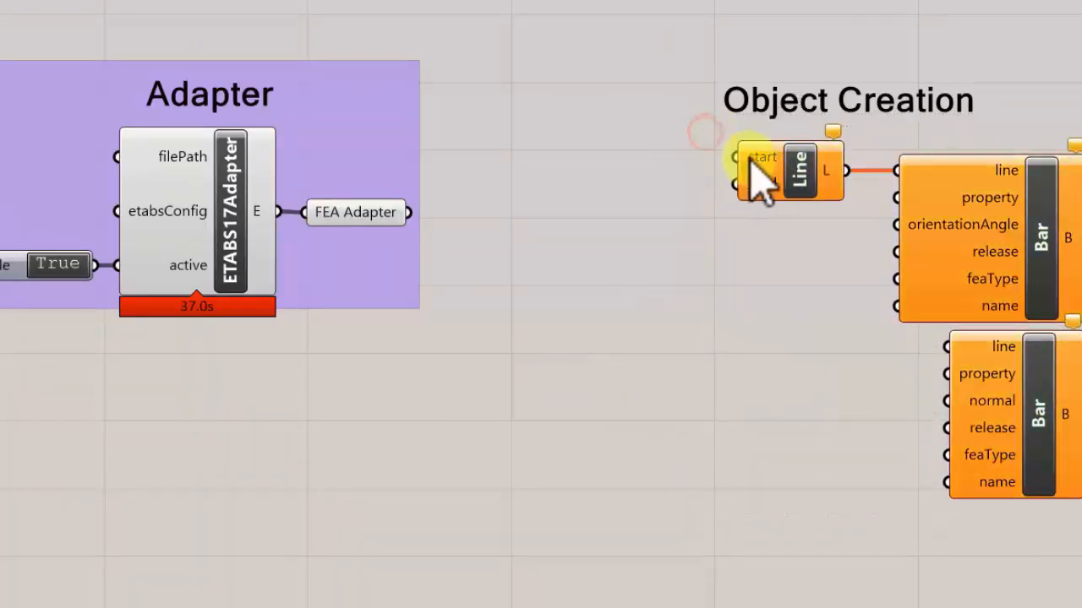
{"action": "left_click_drag", "start_coordinate": [748, 173], "coordinate": [527, 89]}
{"action": "left_click", "coordinate": [593, 143]}
{"action": "scroll", "coordinate": [625, 130], "scroll_direction": "up", "scroll_amount": 2}
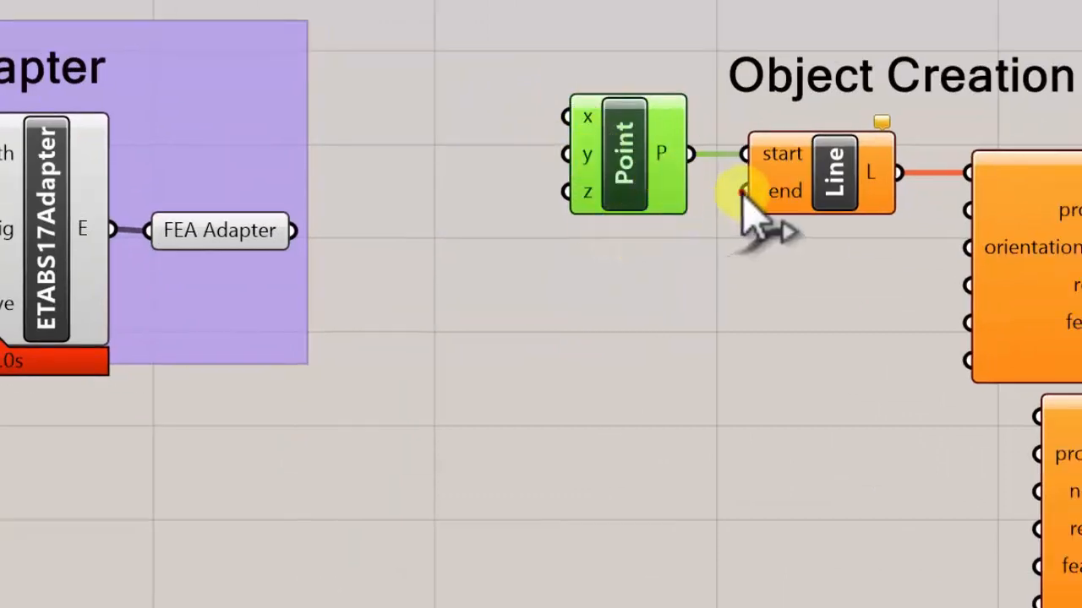
- Add a second x, y, z Point component feeding the Line's end and stack it directly below the first Point
{"action": "left_click_drag", "start_coordinate": [742, 193], "coordinate": [605, 294]}
{"action": "type", "text": "point"}
{"action": "left_click", "coordinate": [505, 310]}
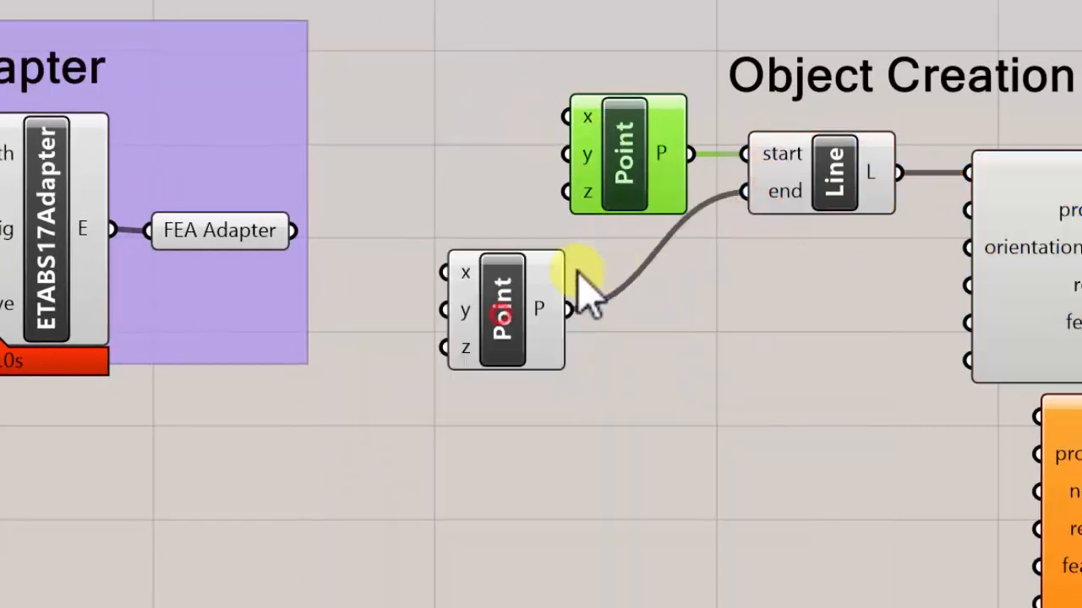
{"action": "left_click_drag", "start_coordinate": [541, 300], "coordinate": [658, 259]}
- Add a number slider set to 5, connect it to the end Point's y and z inputs, and place it beside that Point
{"action": "double_click", "coordinate": [493, 272]}
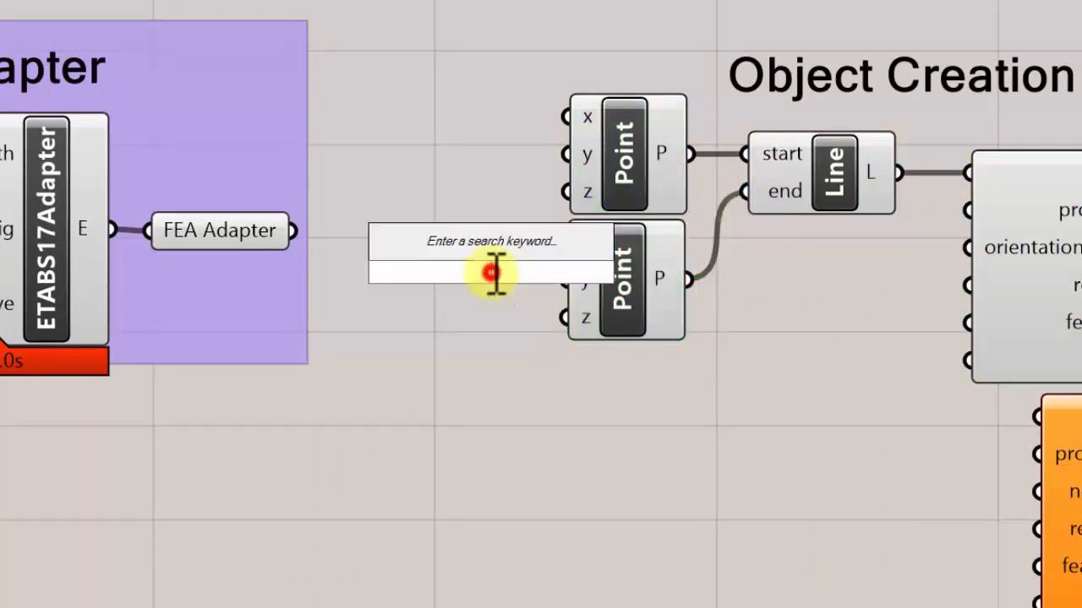
{"action": "type", "text": "5"}
{"action": "key", "text": "Return"}
{"action": "left_click_drag", "start_coordinate": [513, 274], "coordinate": [406, 292]}
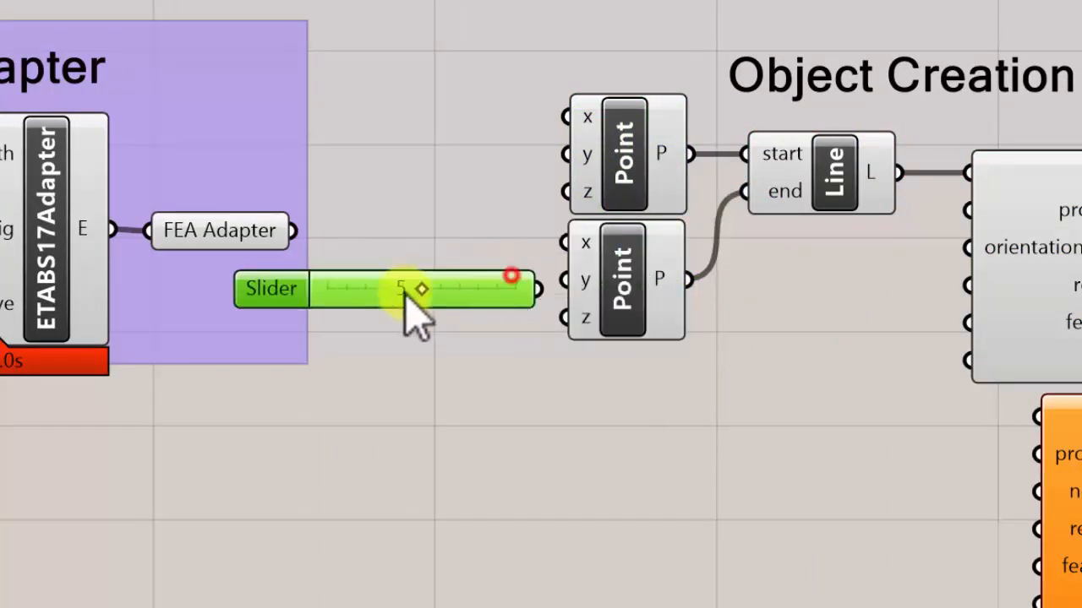
{"action": "left_click_drag", "start_coordinate": [543, 290], "coordinate": [562, 275]}
{"action": "left_click_drag", "start_coordinate": [498, 289], "coordinate": [516, 264]}
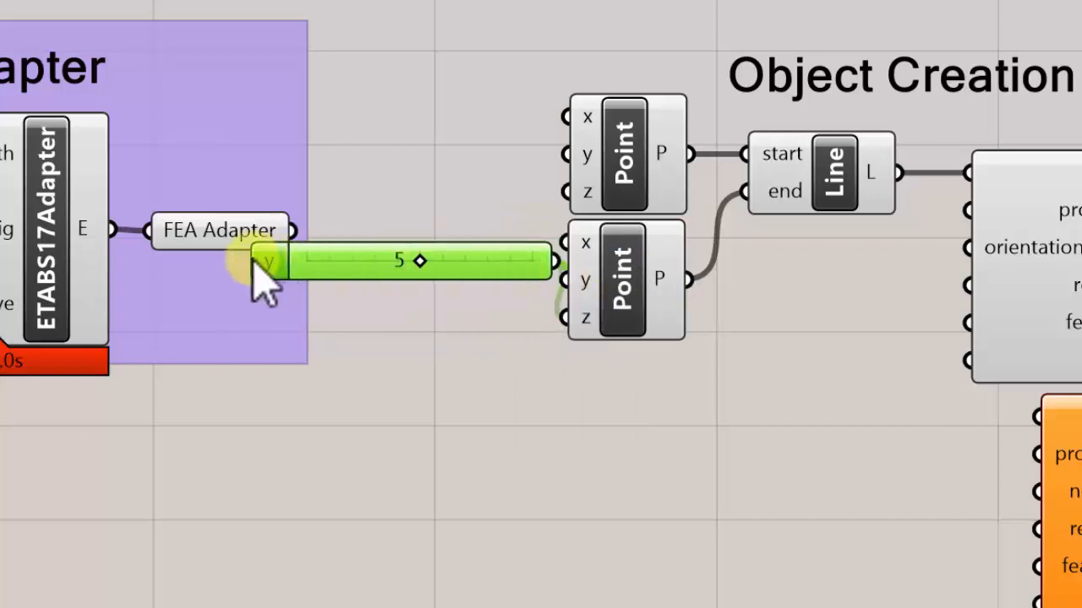
{"action": "left_click_drag", "start_coordinate": [546, 256], "coordinate": [507, 306]}
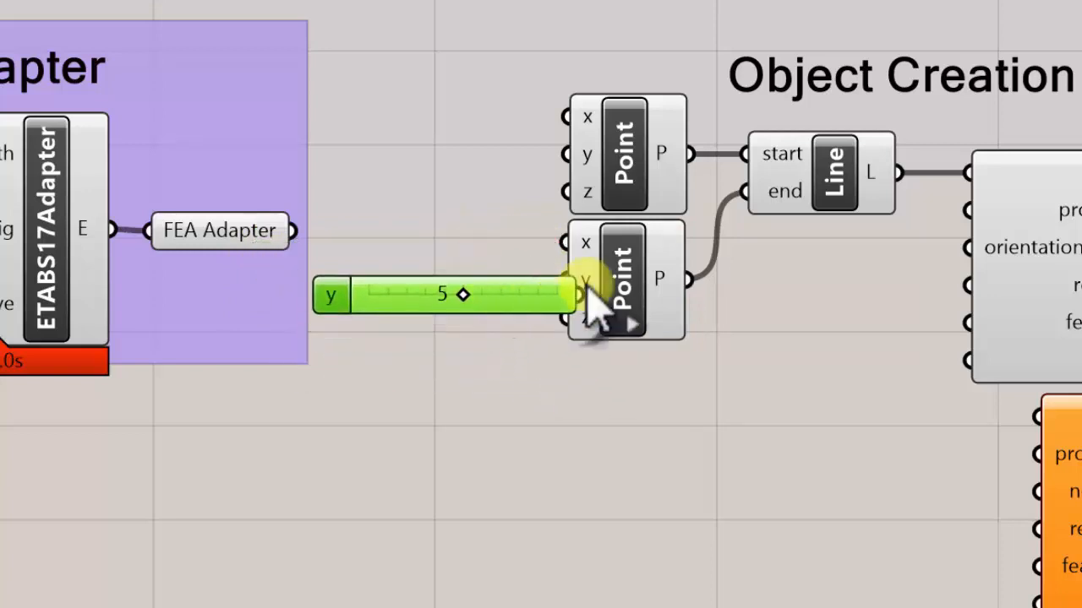
{"action": "right_click_drag", "start_coordinate": [834, 265], "coordinate": [646, 245]}
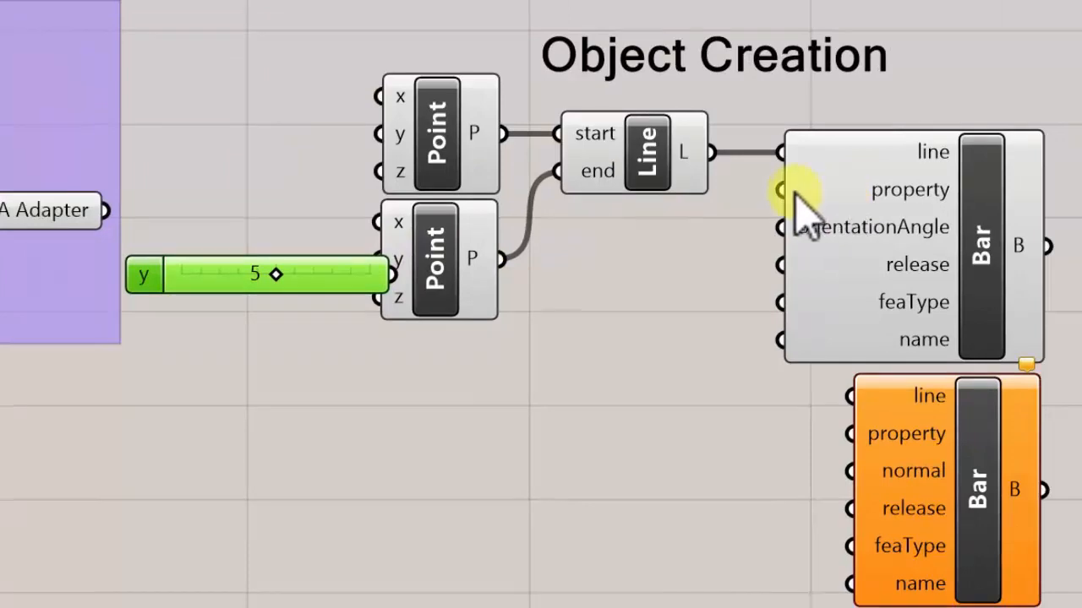
{"action": "left_click_drag", "start_coordinate": [794, 192], "coordinate": [622, 406]}
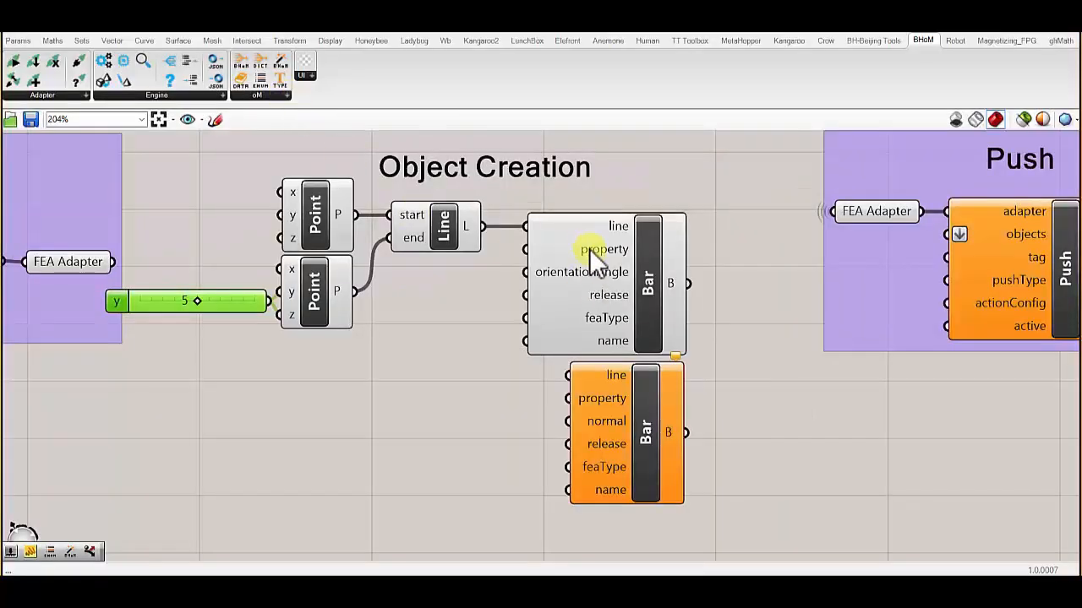
- Inspect the upper Bar component within the workflow and check what its property input requires
{"action": "left_click", "coordinate": [598, 272]}
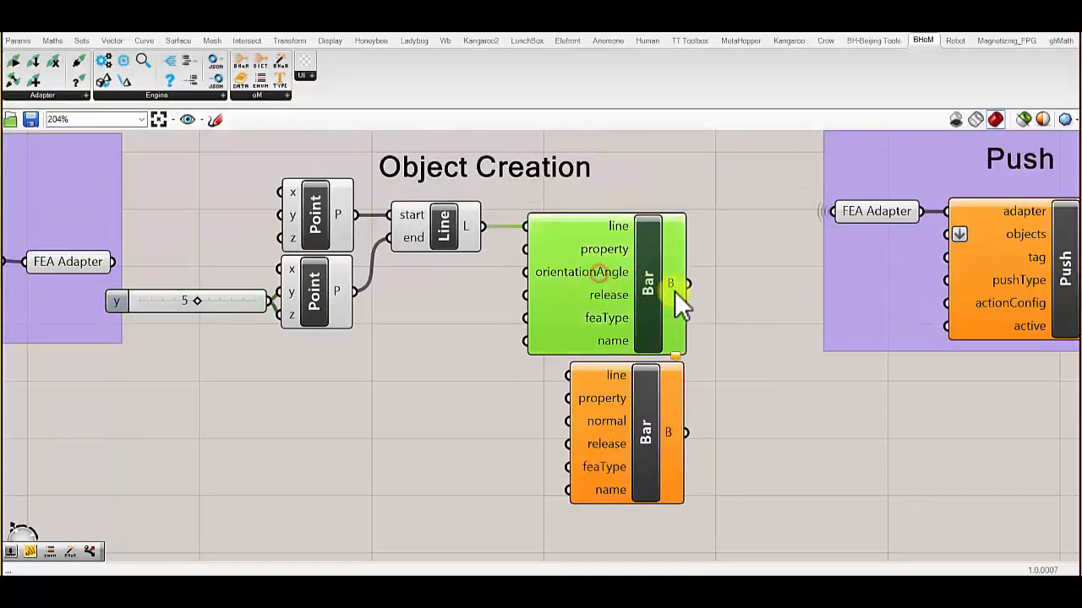
{"action": "scroll", "coordinate": [530, 328], "scroll_direction": "down", "scroll_amount": 5}
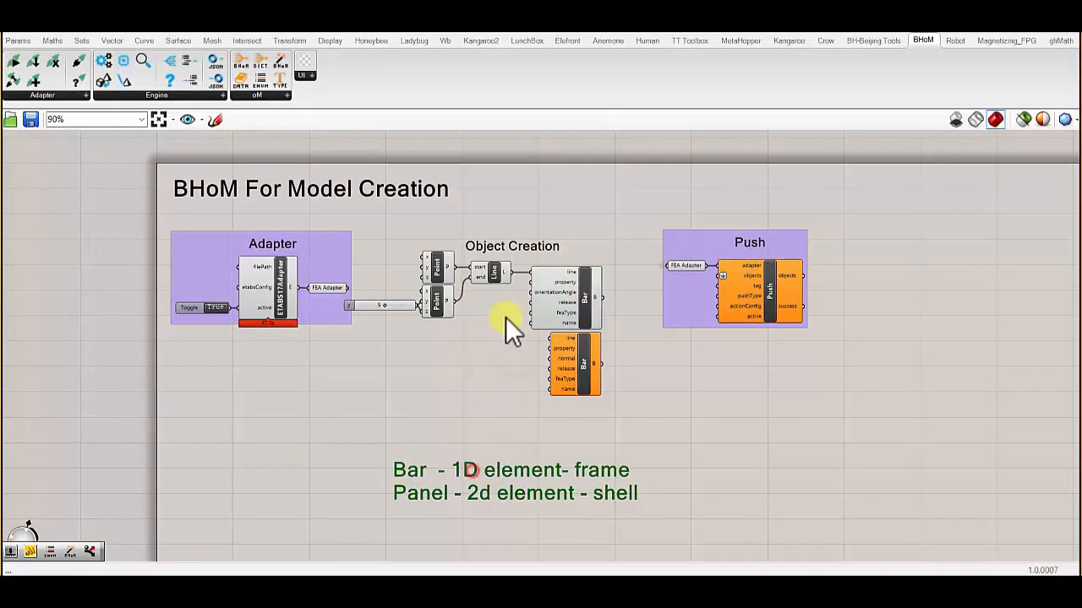
{"action": "scroll", "coordinate": [506, 317], "scroll_direction": "up", "scroll_amount": 5}
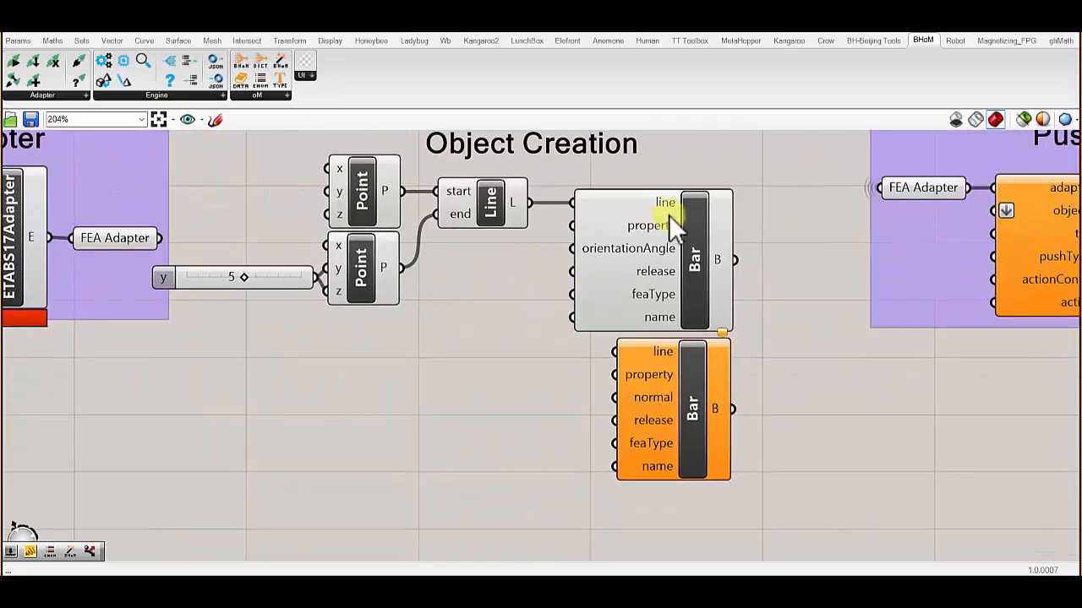
{"action": "mouse_move", "coordinate": [663, 230]}
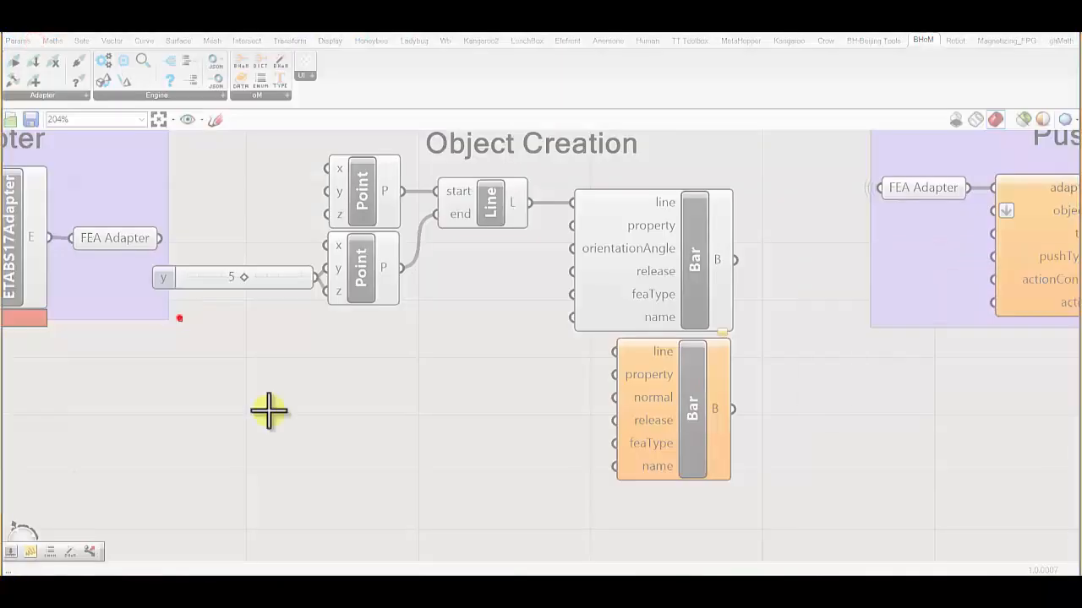
- Capture the empty canvas area with Snipping Tool, sketch an I-section and hollow box section on it, and dismiss the sketch
{"action": "left_click_drag", "start_coordinate": [174, 313], "coordinate": [534, 565]}
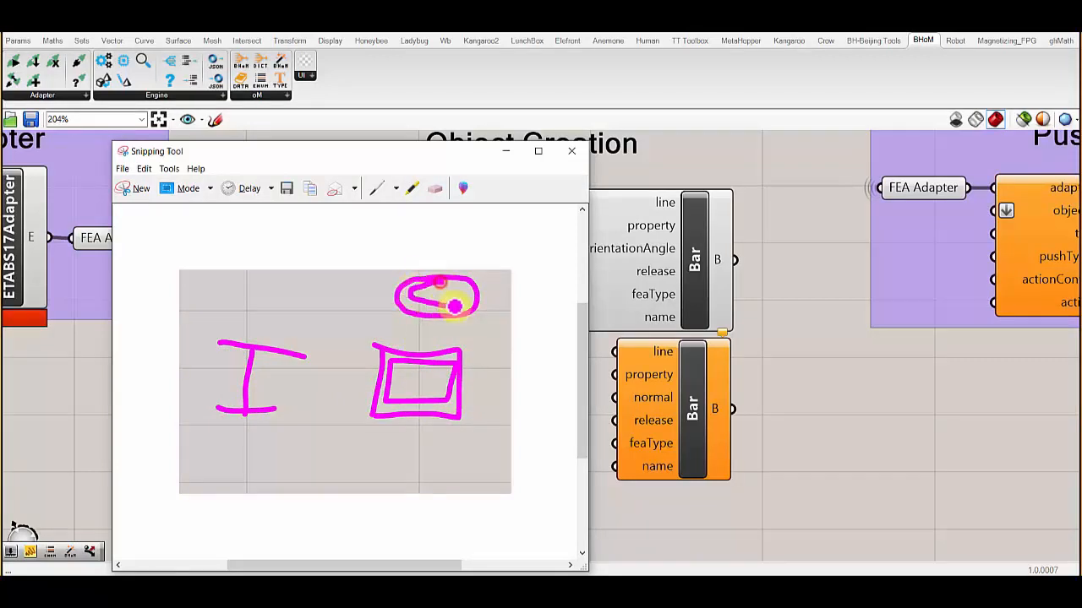
{"action": "left_click", "coordinate": [791, 402]}
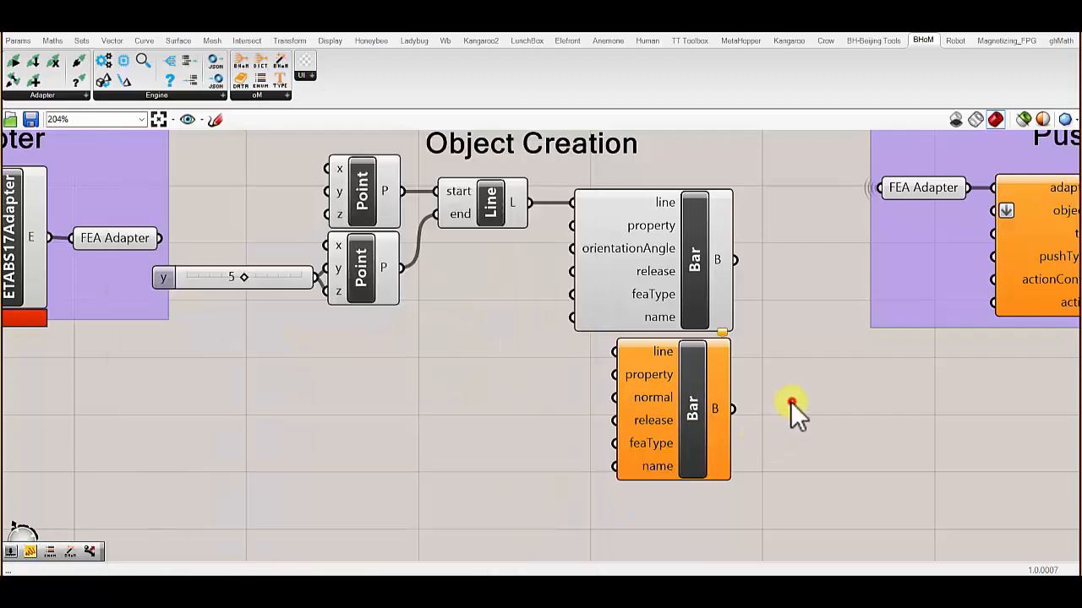
- Add a CreateData component below the Points and set it to the CHS dataset of UK_SteelSections under SectionProperties
{"action": "left_click_drag", "start_coordinate": [573, 226], "coordinate": [399, 417]}
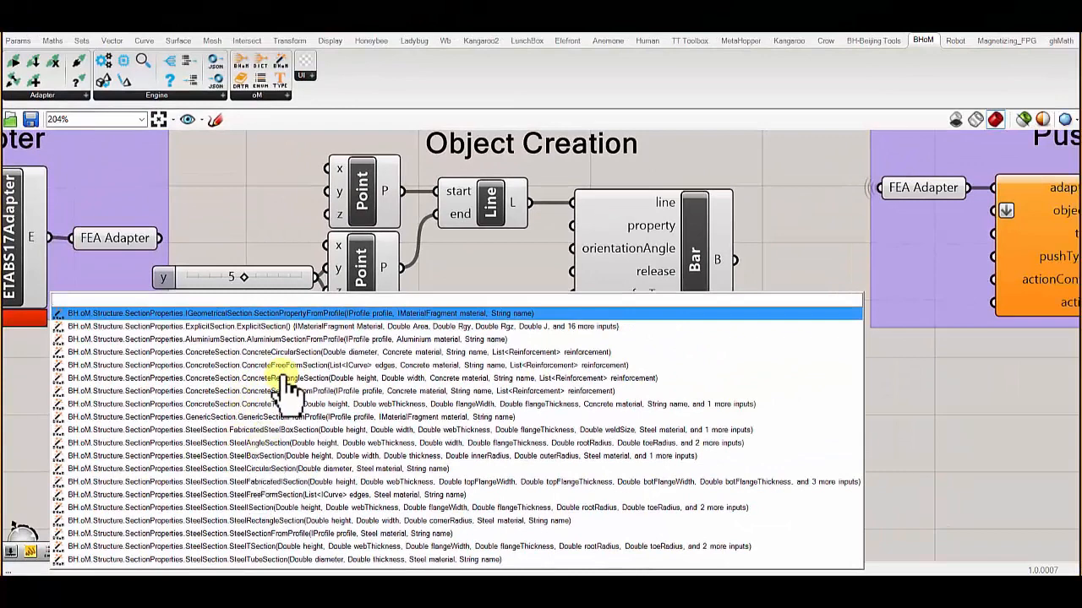
{"action": "left_click", "coordinate": [254, 94]}
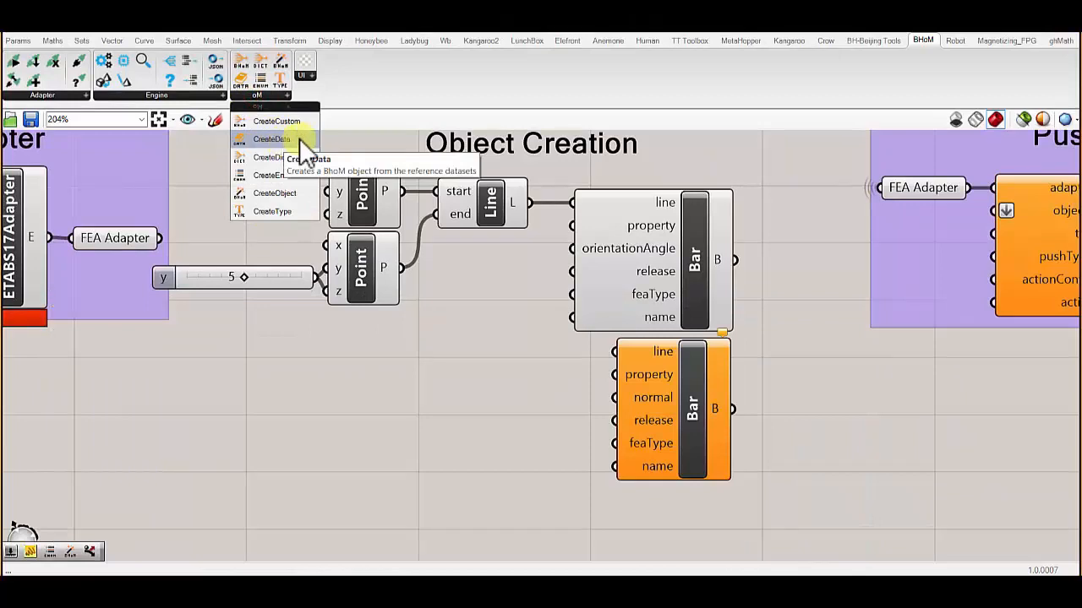
{"action": "left_click_drag", "start_coordinate": [308, 137], "coordinate": [404, 396]}
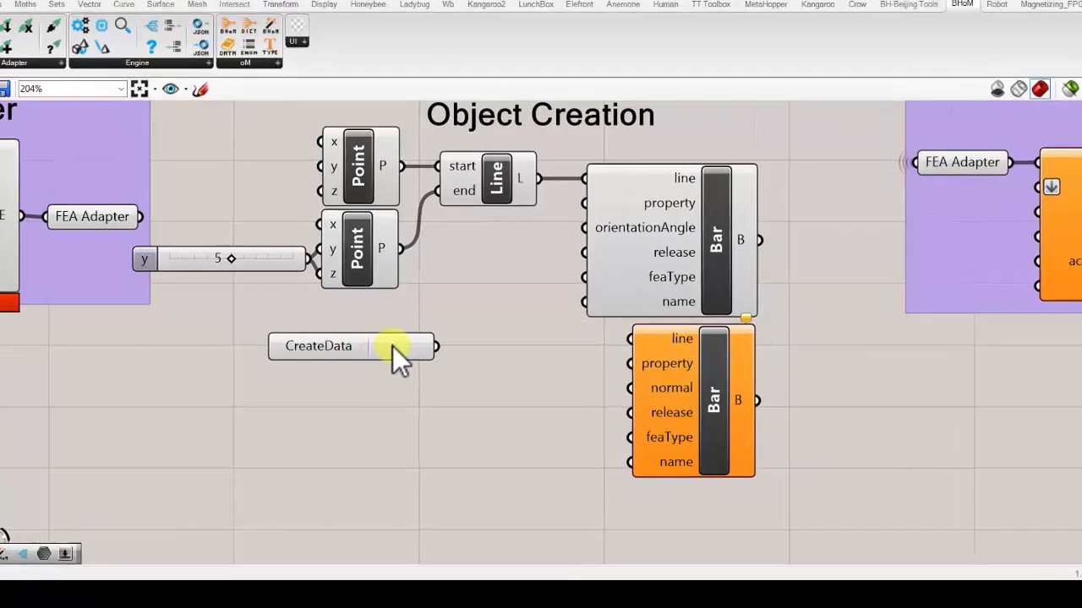
{"action": "right_click", "coordinate": [396, 358]}
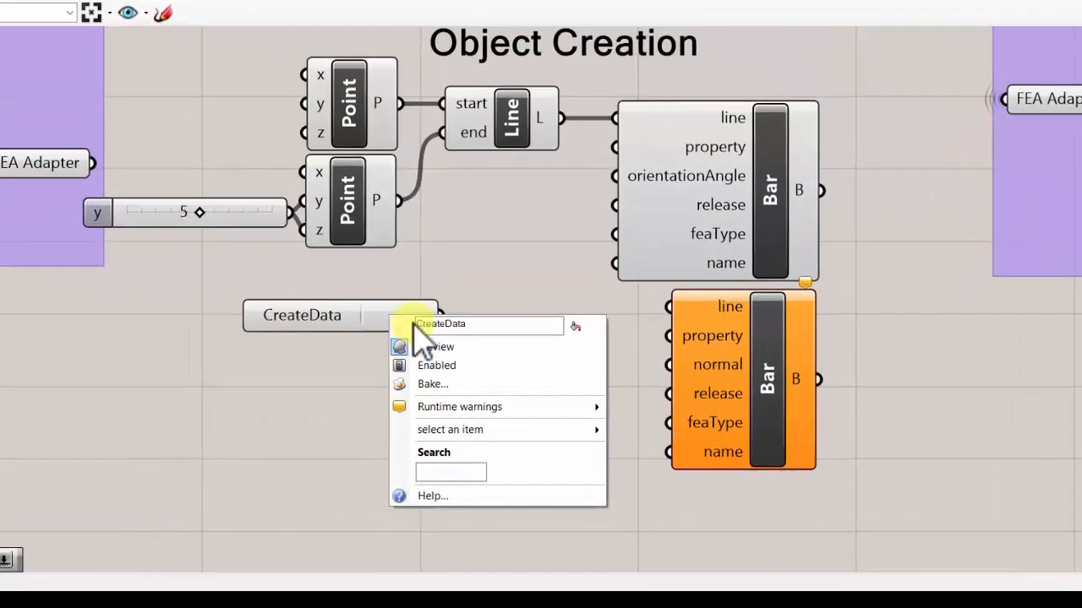
{"action": "left_click", "coordinate": [502, 447]}
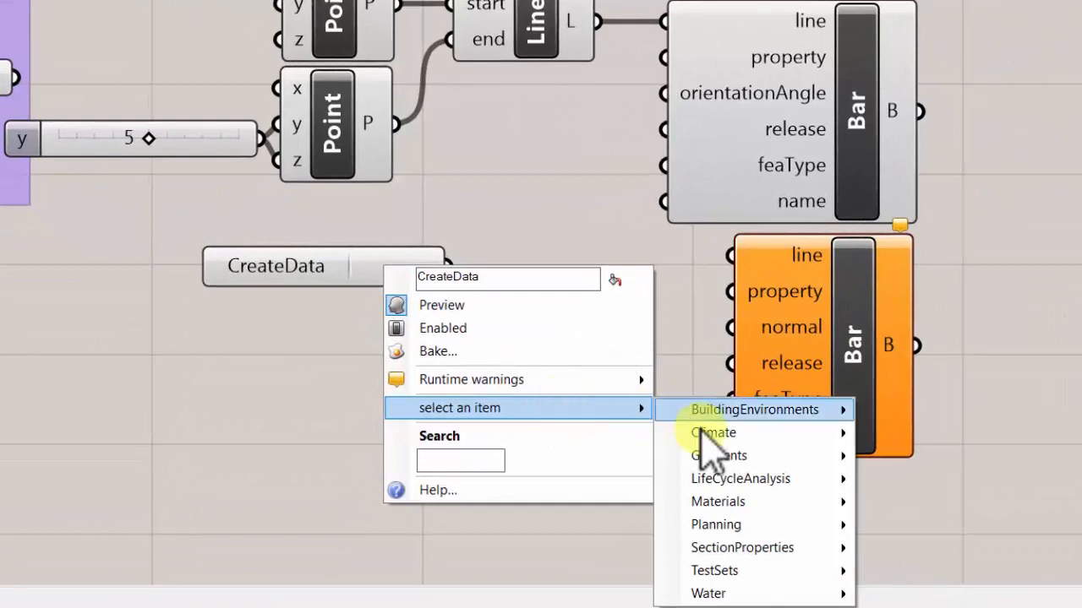
{"action": "mouse_move", "coordinate": [753, 557]}
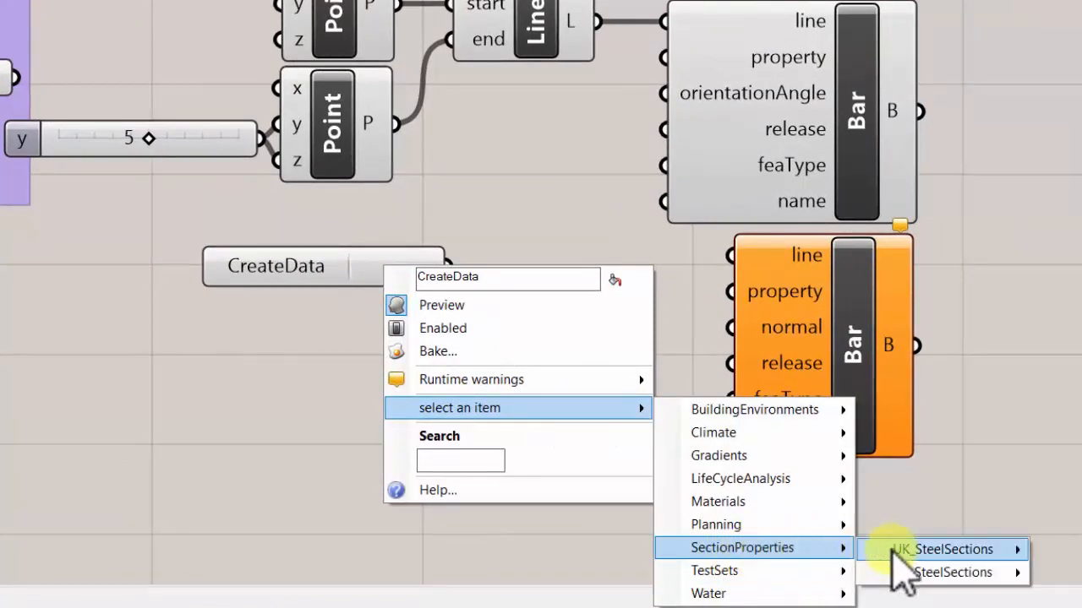
{"action": "mouse_move", "coordinate": [918, 551]}
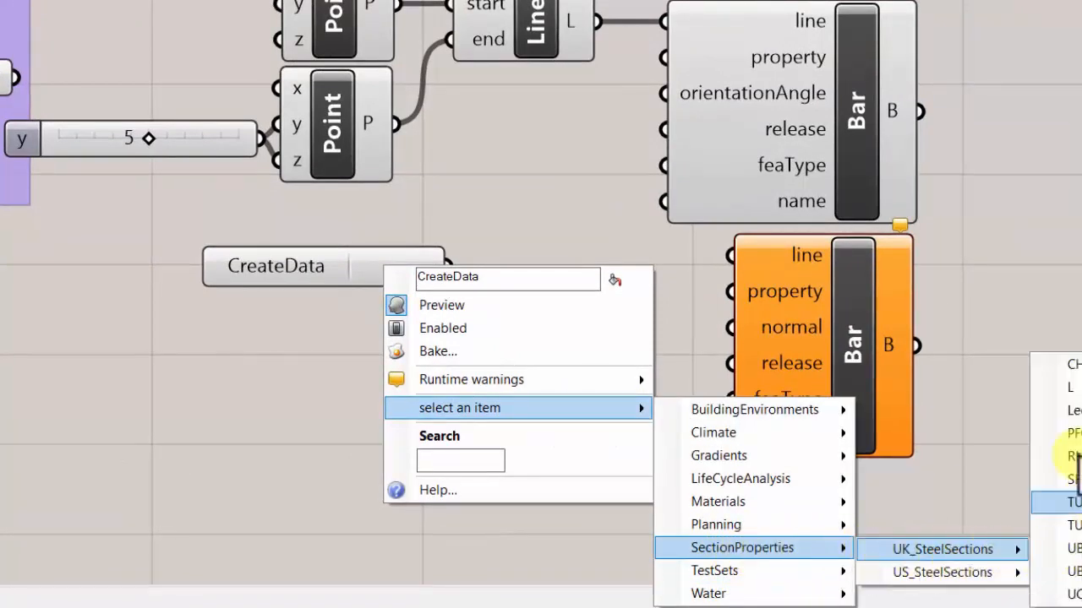
{"action": "left_click", "coordinate": [1073, 364]}
{"action": "left_click", "coordinate": [532, 262]}
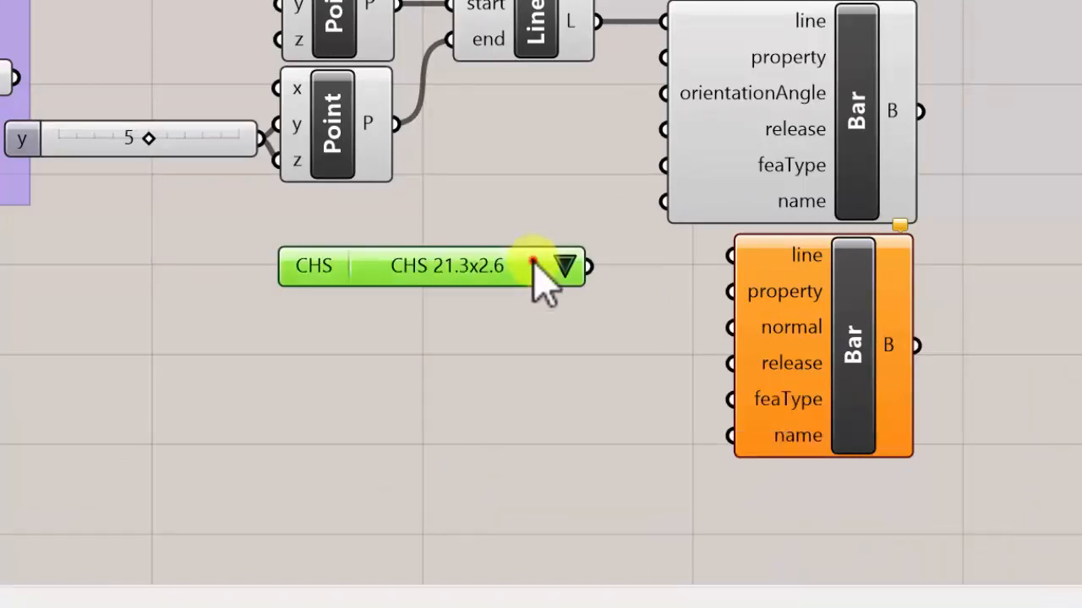
- Select CHS 60.3x2.9 as the section and place the CHS component farther from the Bar components
{"action": "left_click", "coordinate": [565, 267]}
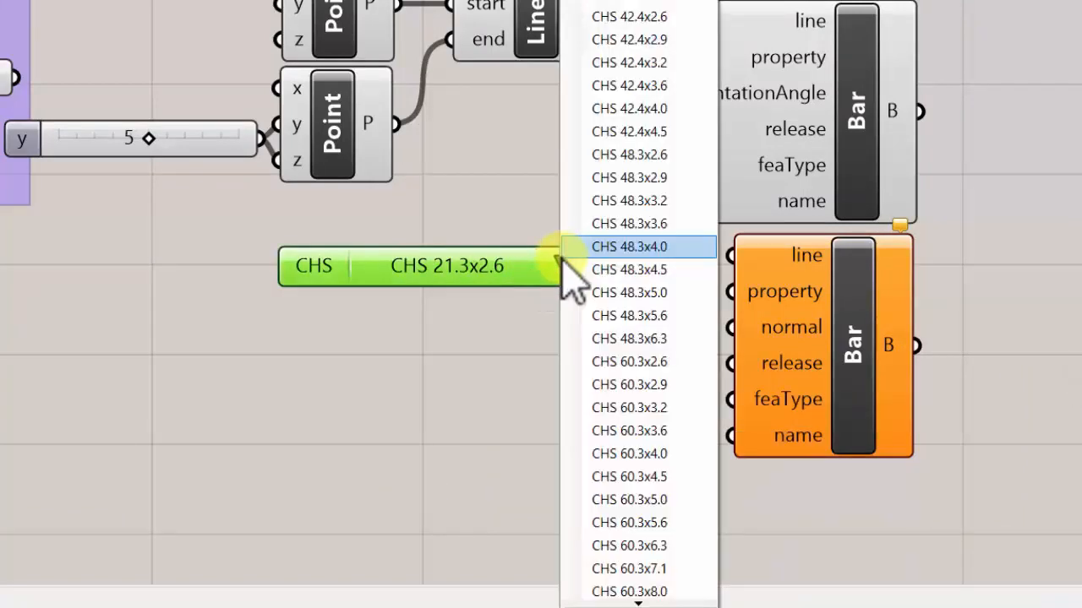
{"action": "left_click", "coordinate": [624, 377]}
{"action": "right_click_drag", "start_coordinate": [583, 245], "coordinate": [533, 236]}
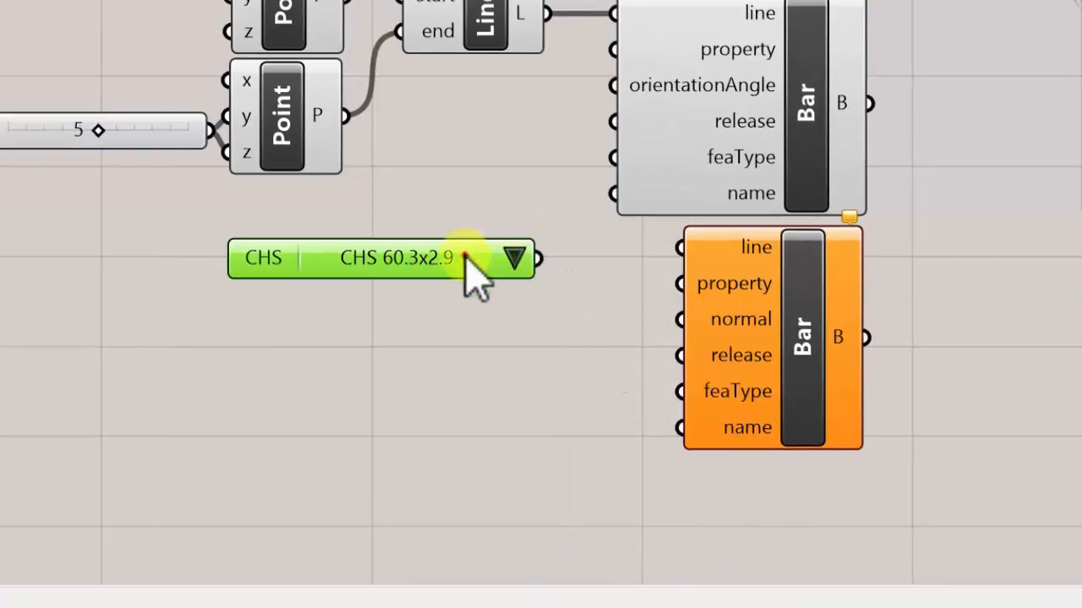
{"action": "left_click_drag", "start_coordinate": [464, 254], "coordinate": [174, 334]}
- Add a Panel beside the CHS component and feed the selected section into it
{"action": "double_click", "coordinate": [322, 428]}
{"action": "type", "text": "panel"}
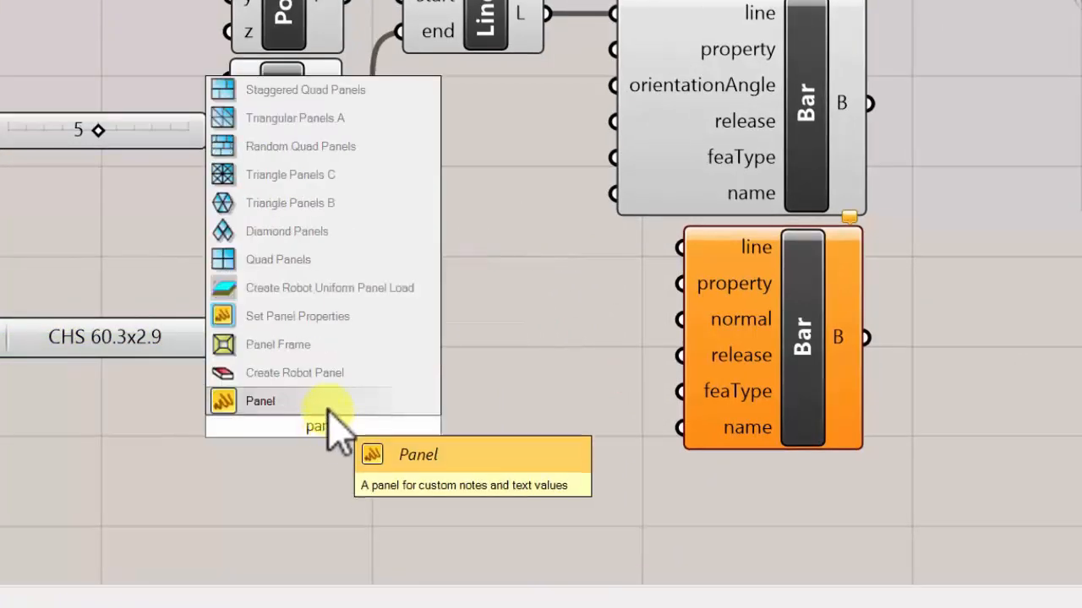
{"action": "left_click", "coordinate": [327, 404]}
{"action": "left_click_drag", "start_coordinate": [285, 417], "coordinate": [386, 406]}
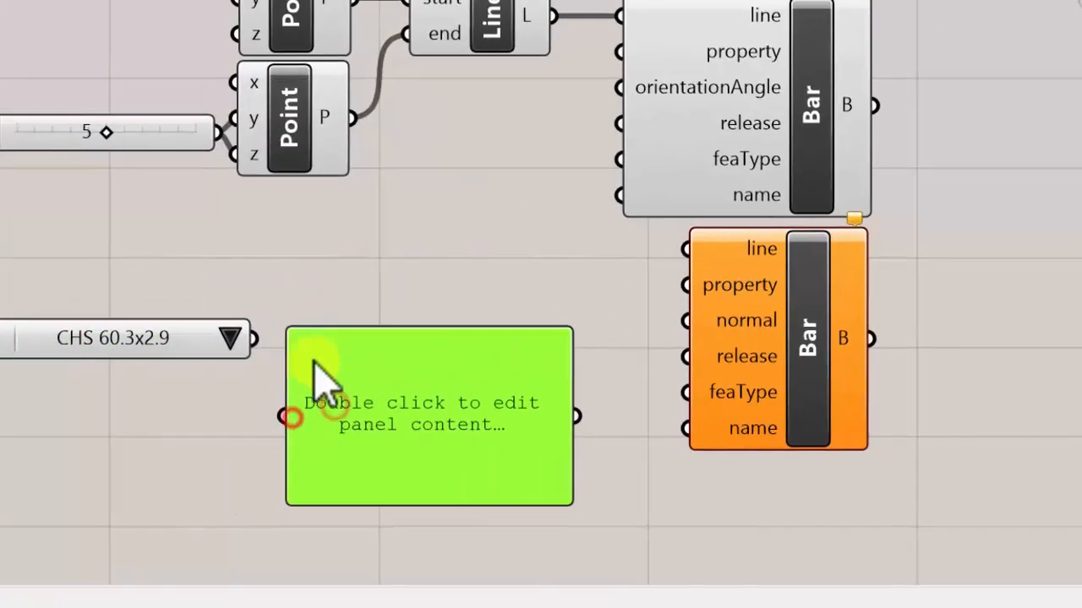
{"action": "left_click_drag", "start_coordinate": [246, 341], "coordinate": [275, 416]}
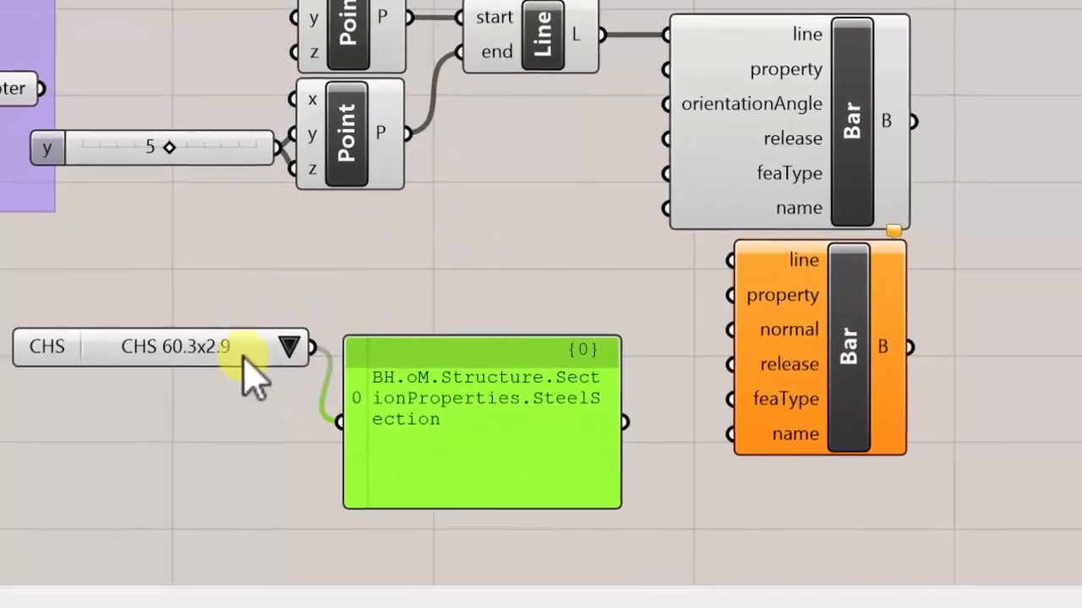
- Space the CHS component away from the panel and widen the panel so the object type fits on one line
{"action": "left_click_drag", "start_coordinate": [218, 352], "coordinate": [100, 406]}
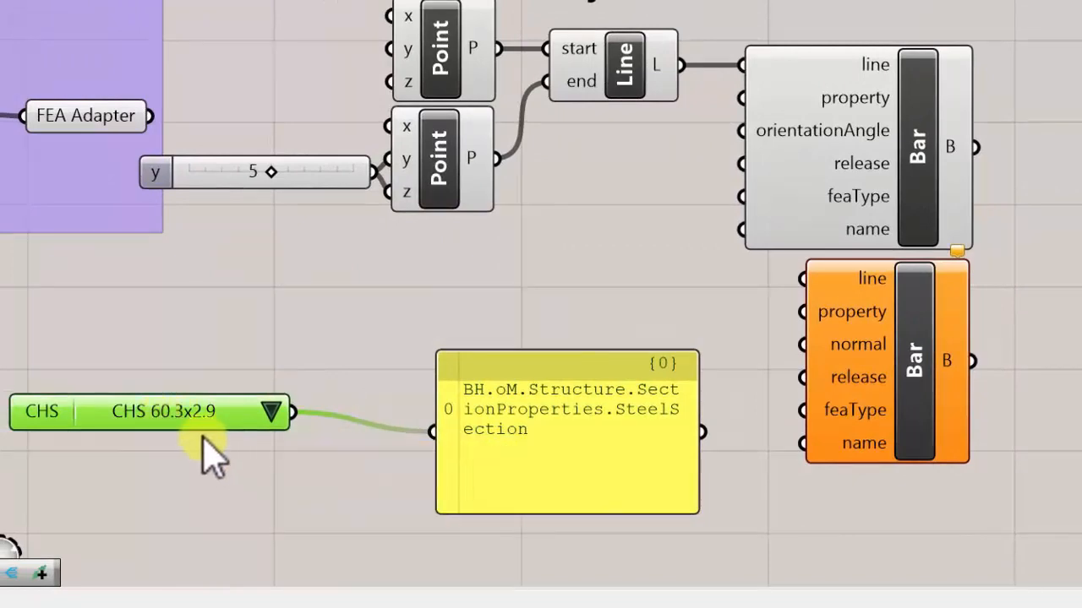
{"action": "right_click_drag", "start_coordinate": [540, 395], "coordinate": [501, 375]}
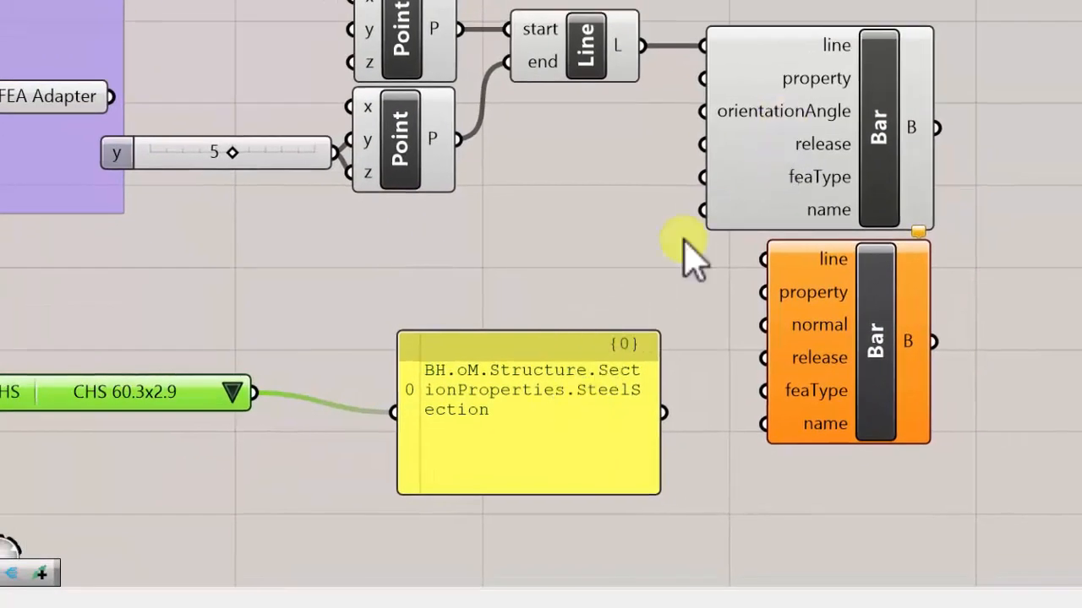
{"action": "left_click_drag", "start_coordinate": [653, 448], "coordinate": [997, 425]}
{"action": "scroll", "coordinate": [544, 420], "scroll_direction": "down", "scroll_amount": 2}
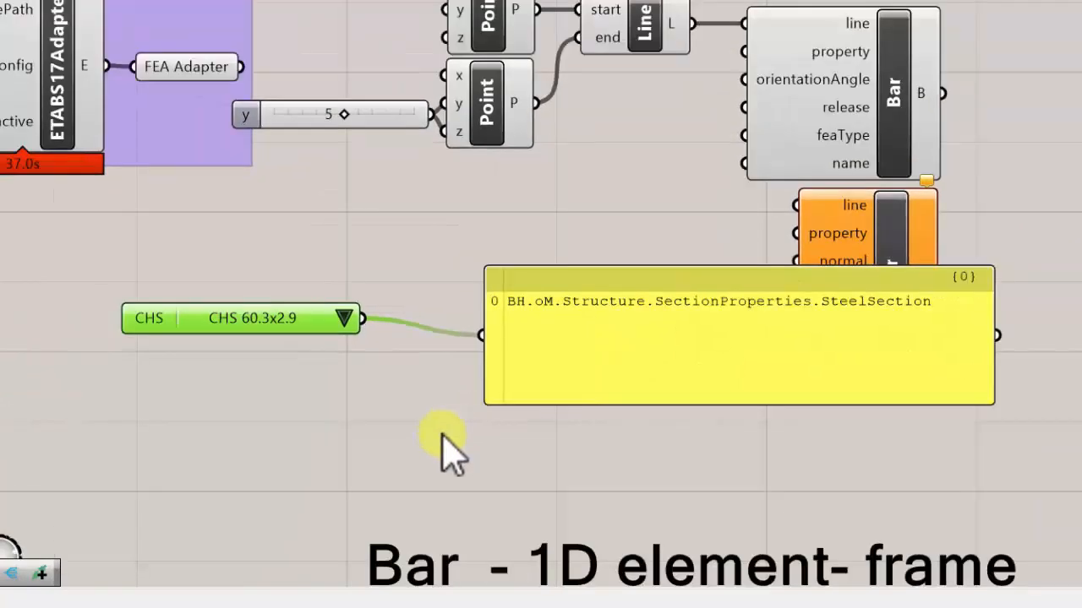
- Add a BHoM Explode component fed by the CHS section and place it lower on the canvas
{"action": "double_click", "coordinate": [451, 442]}
{"action": "type", "text": "ex"}
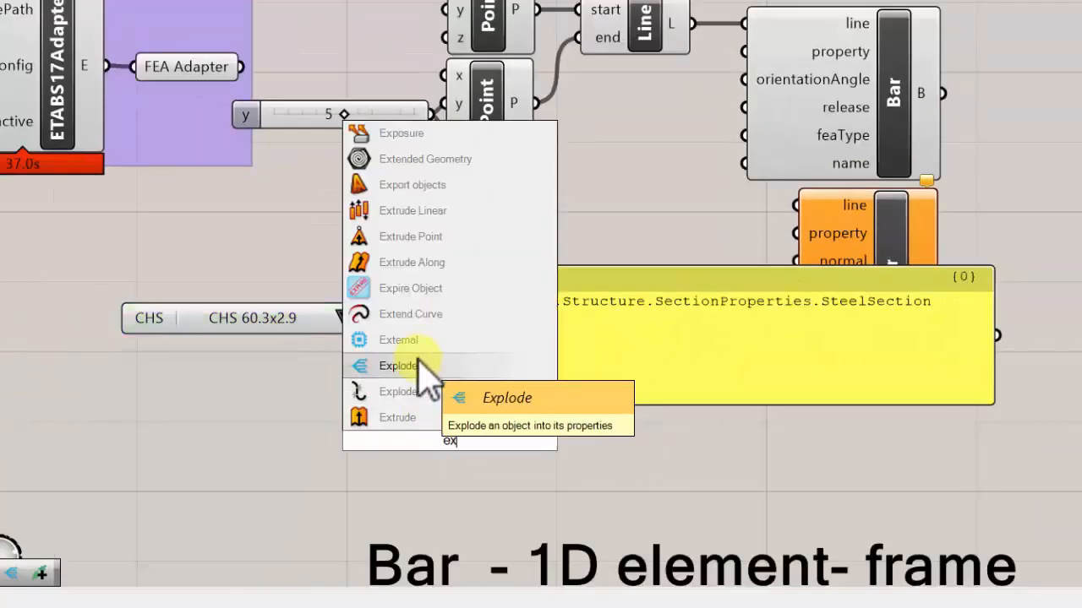
{"action": "left_click", "coordinate": [416, 370]}
{"action": "left_click_drag", "start_coordinate": [369, 332], "coordinate": [399, 440]}
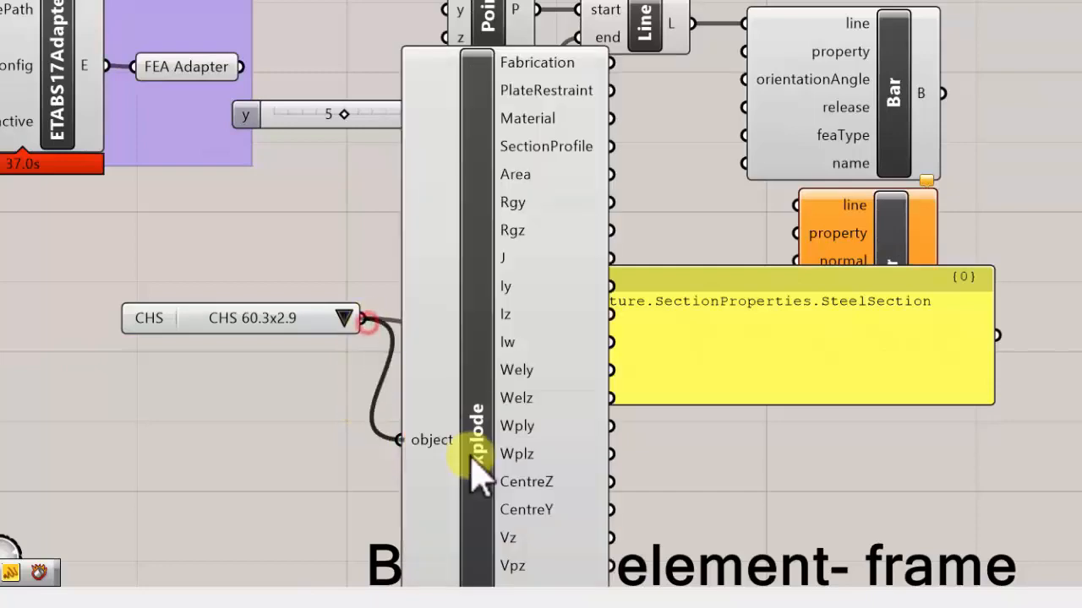
{"action": "scroll", "coordinate": [488, 248], "scroll_direction": "down", "scroll_amount": 3}
{"action": "right_click_drag", "start_coordinate": [459, 226], "coordinate": [438, 10]}
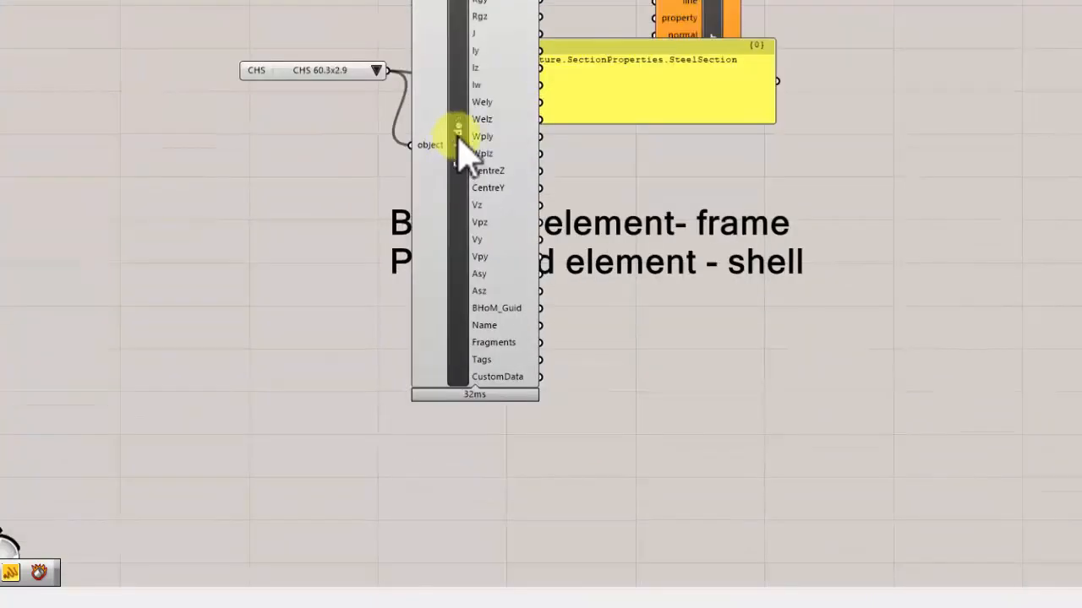
{"action": "left_click_drag", "start_coordinate": [459, 143], "coordinate": [475, 302]}
- Reconnect the panel to the Explode component's Material output and finally to its Name output
{"action": "scroll", "coordinate": [489, 200], "scroll_direction": "up", "scroll_amount": 2}
{"action": "right_click_drag", "start_coordinate": [507, 111], "coordinate": [515, 73]}
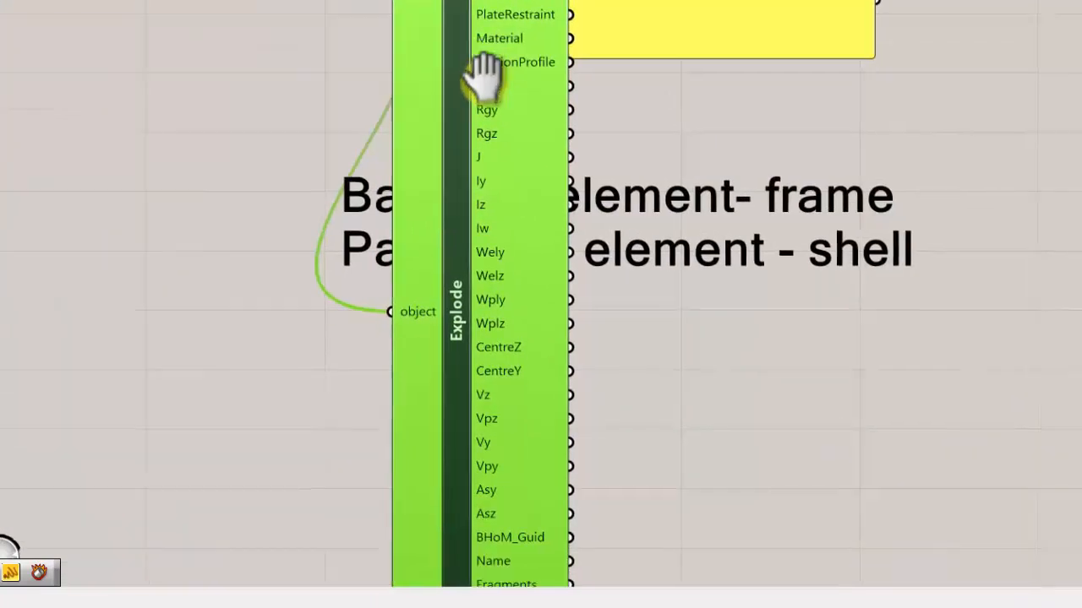
{"action": "scroll", "coordinate": [499, 89], "scroll_direction": "down", "scroll_amount": 1}
{"action": "left_click_drag", "start_coordinate": [557, 64], "coordinate": [768, 84]}
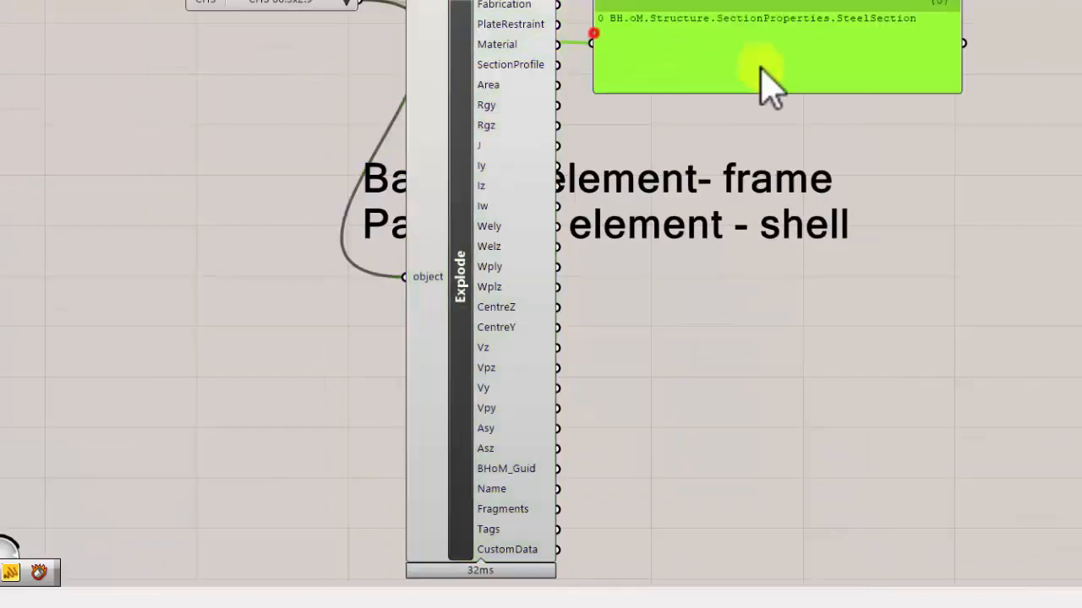
{"action": "left_click_drag", "start_coordinate": [558, 489], "coordinate": [708, 140]}
{"action": "scroll", "coordinate": [605, 94], "scroll_direction": "up", "scroll_amount": 1}
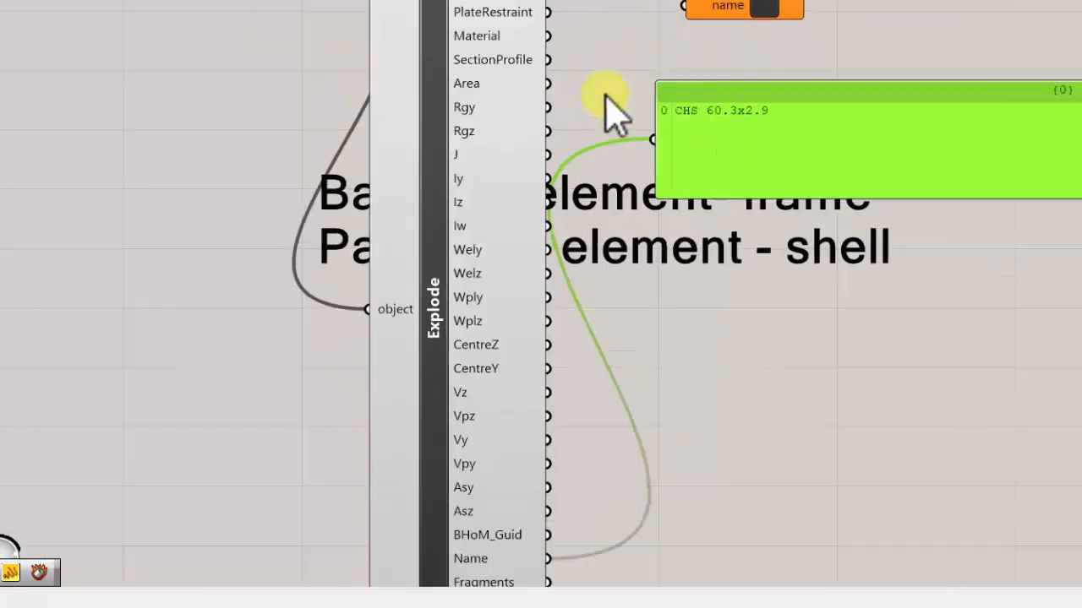
{"action": "scroll", "coordinate": [605, 94], "scroll_direction": "down", "scroll_amount": 1}
- Examine the exploded section's outputs, including Area and SectionProfile, with the Rhino viewports visible beside the canvas
{"action": "mouse_move", "coordinate": [499, 108]}
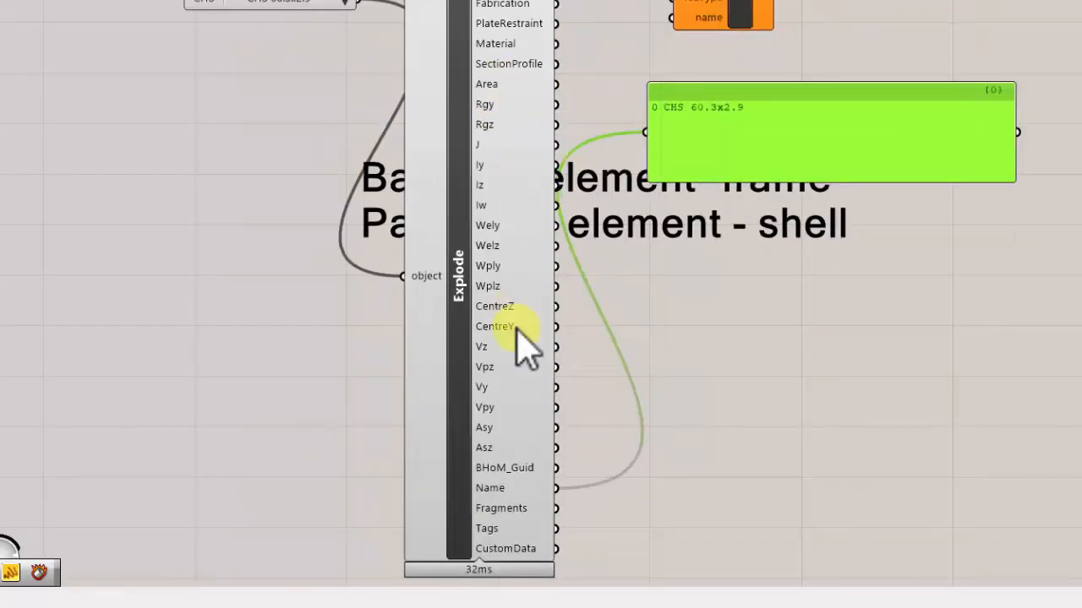
{"action": "scroll", "coordinate": [515, 329], "scroll_direction": "up", "scroll_amount": 2}
{"action": "scroll", "coordinate": [506, 207], "scroll_direction": "down", "scroll_amount": 3}
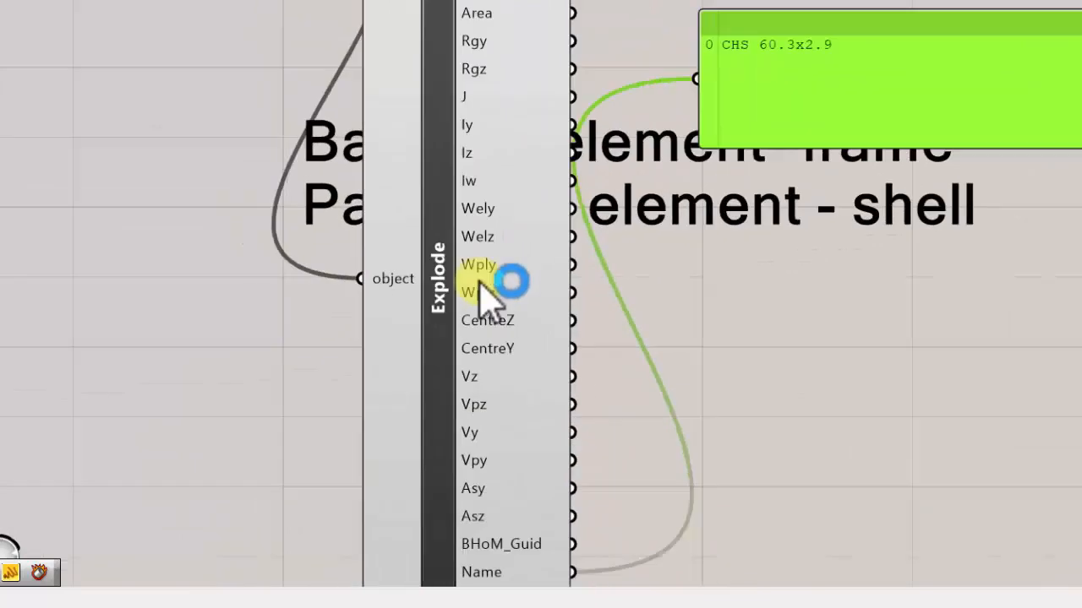
{"action": "scroll", "coordinate": [499, 279], "scroll_direction": "up", "scroll_amount": 1}
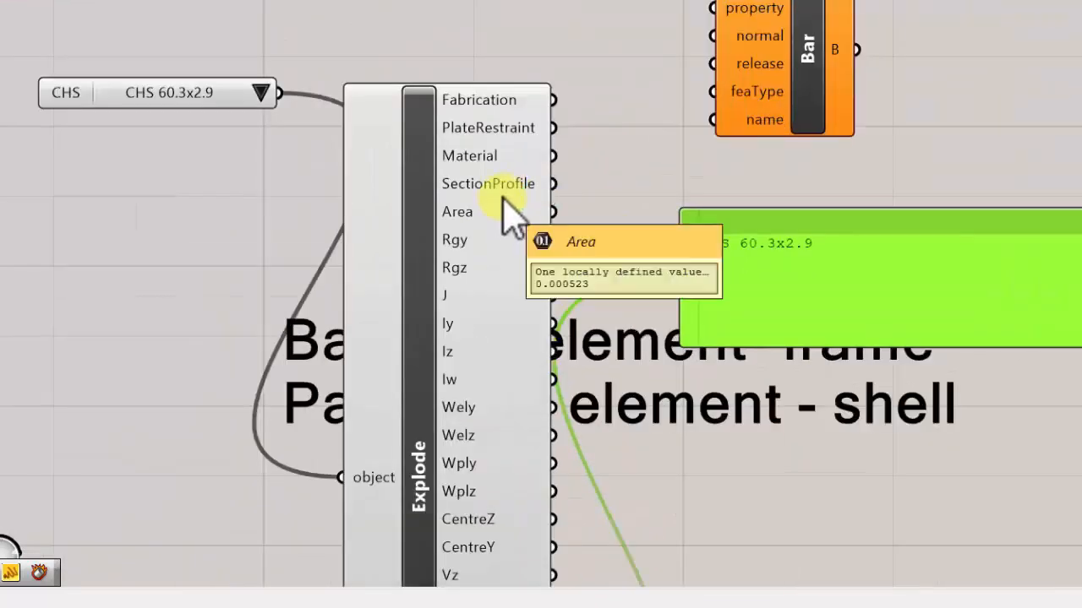
{"action": "left_click", "coordinate": [502, 167]}
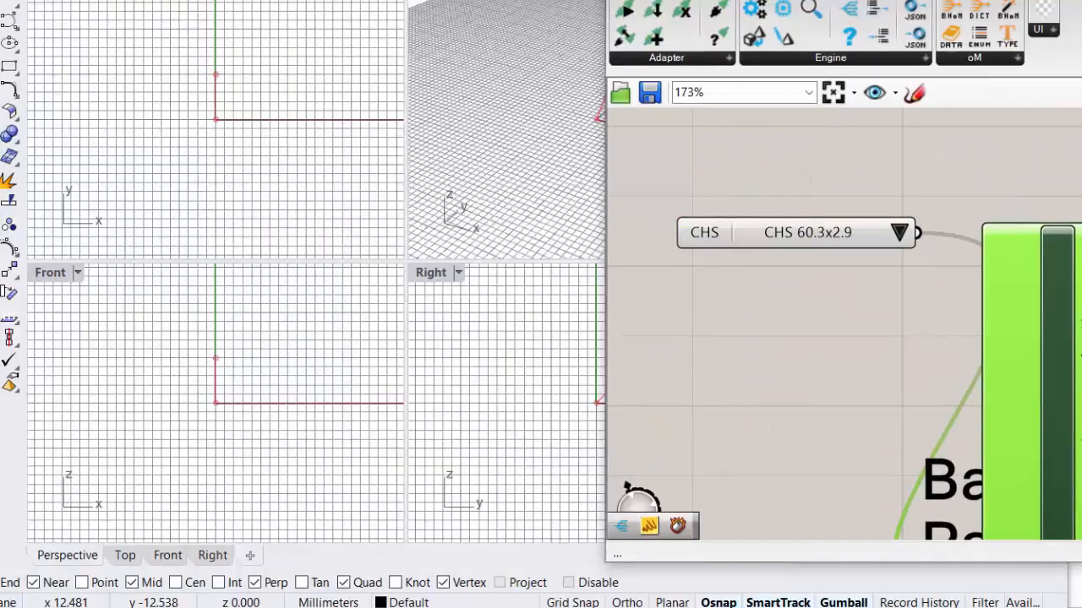
{"action": "scroll", "coordinate": [918, 302], "scroll_direction": "up", "scroll_amount": 1}
{"action": "middle_click", "coordinate": [919, 297]}
{"action": "left_click", "coordinate": [985, 351]}
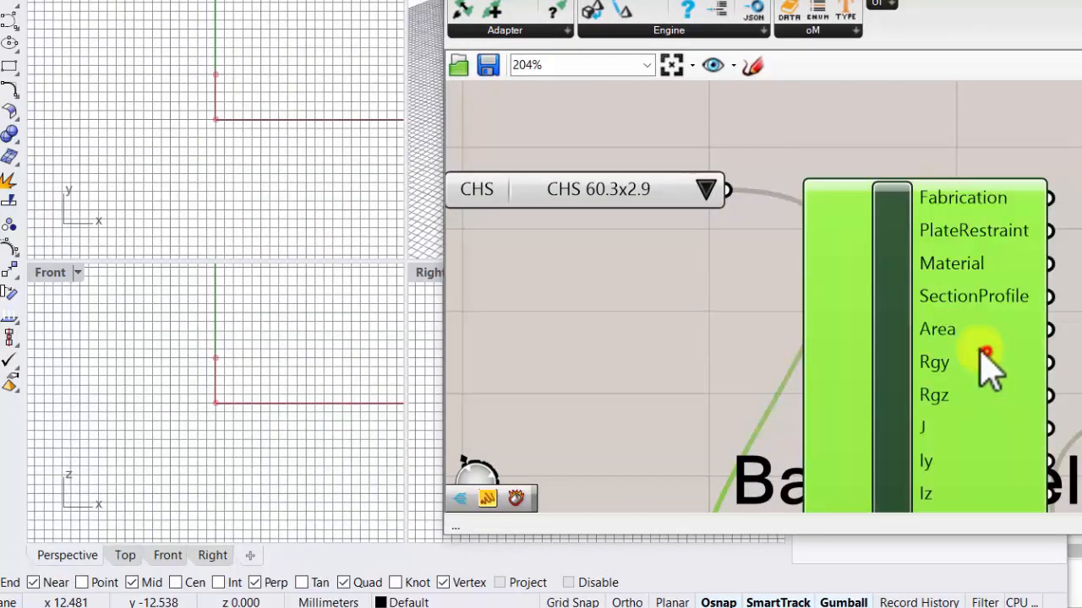
{"action": "right_click_drag", "start_coordinate": [993, 217], "coordinate": [762, 137]}
{"action": "mouse_move", "coordinate": [730, 232]}
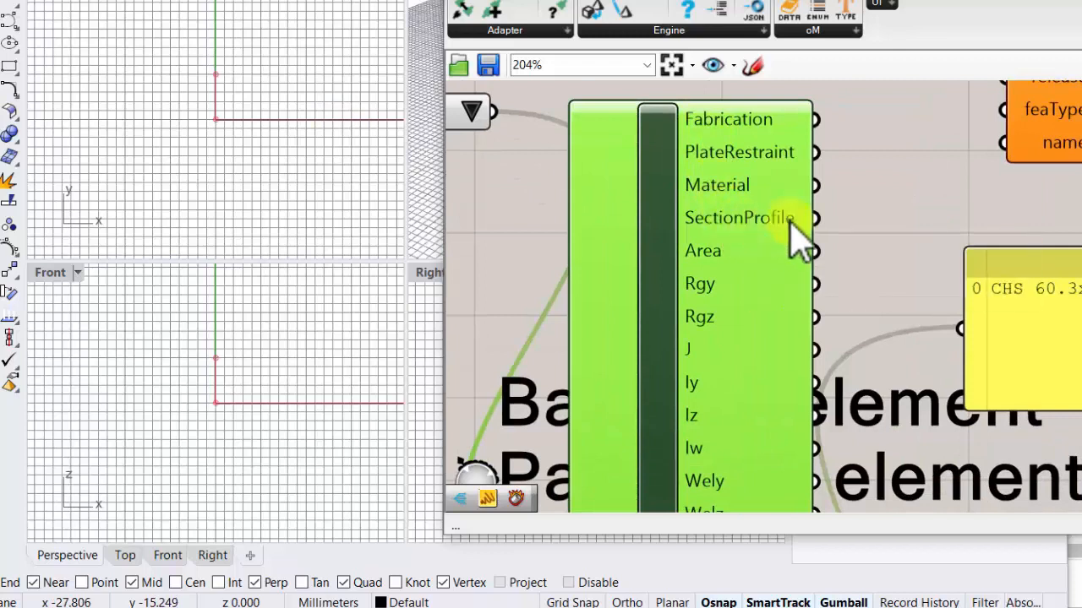
- Add a second Explode component, connect the SectionProfile output to its object input, and position it beside the first Explode
{"action": "right_click_drag", "start_coordinate": [903, 220], "coordinate": [750, 201]}
{"action": "double_click", "coordinate": [751, 200]}
{"action": "type", "text": "ex"}
{"action": "left_click", "coordinate": [718, 121]}
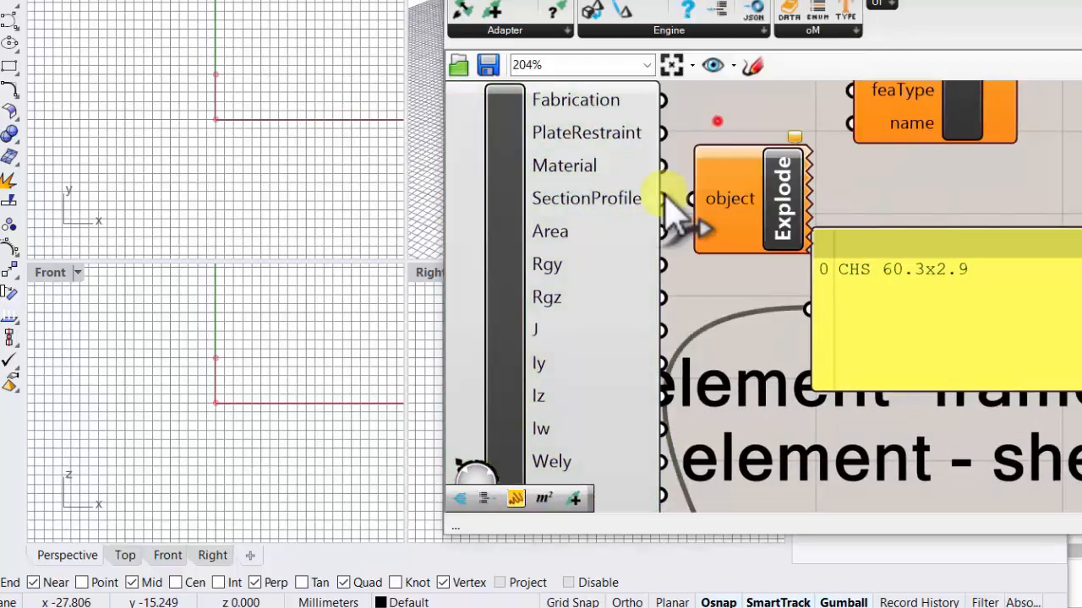
{"action": "left_click_drag", "start_coordinate": [662, 199], "coordinate": [690, 199]}
{"action": "left_click_drag", "start_coordinate": [768, 217], "coordinate": [817, 326]}
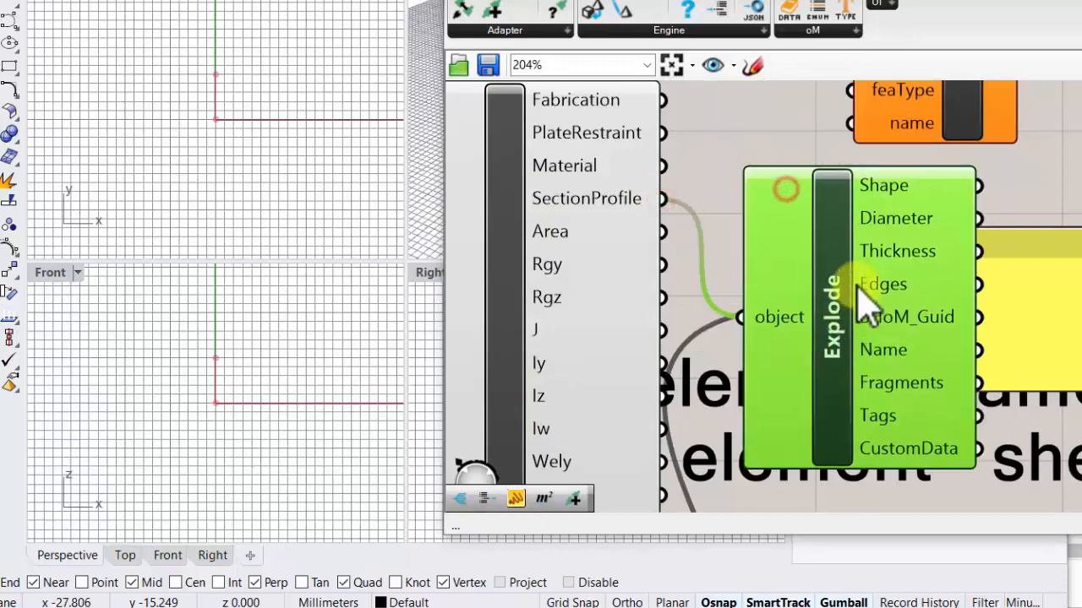
- Maximize Rhino's Perspective viewport and inspect the section profile's edges around the origin up close
{"action": "middle_click", "coordinate": [845, 225]}
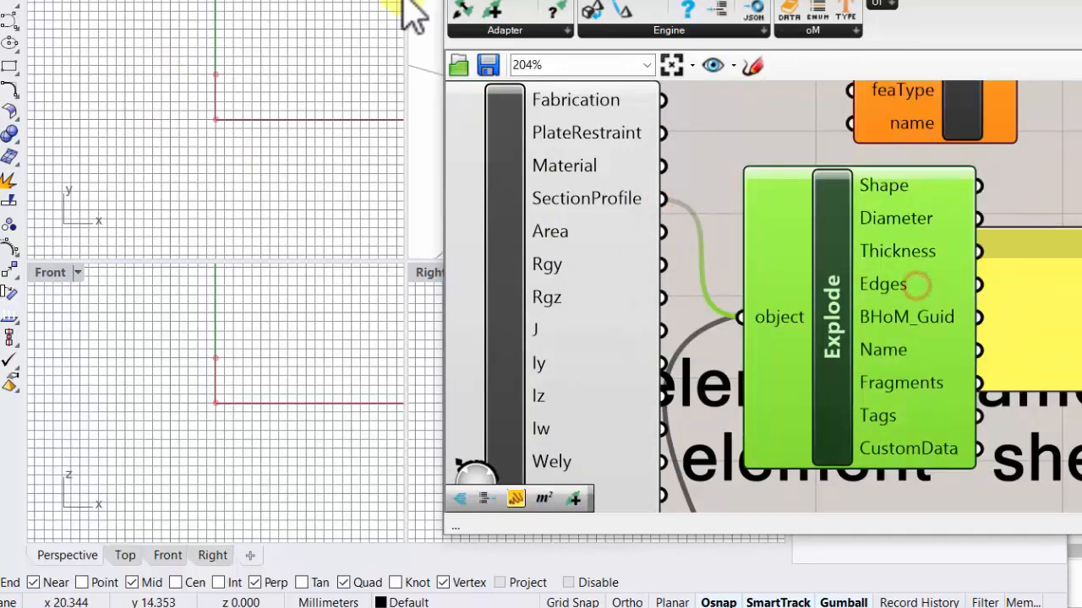
{"action": "double_click", "coordinate": [421, 0]}
{"action": "scroll", "coordinate": [102, 217], "scroll_direction": "down", "scroll_amount": 8}
{"action": "right_click_drag", "start_coordinate": [159, 185], "coordinate": [179, 254]}
{"action": "scroll", "coordinate": [128, 234], "scroll_direction": "up", "scroll_amount": 3}
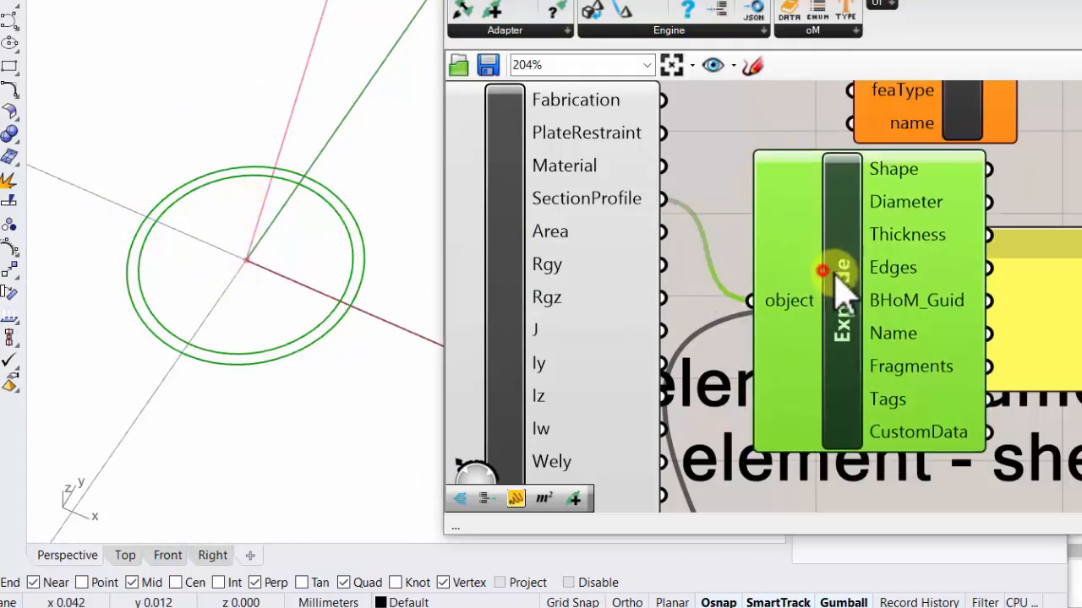
- Switch the section to CHS 48.3x2.9 for comparison and finally set it to CHS 88.9x3.6
{"action": "scroll", "coordinate": [832, 266], "scroll_direction": "down", "scroll_amount": 5}
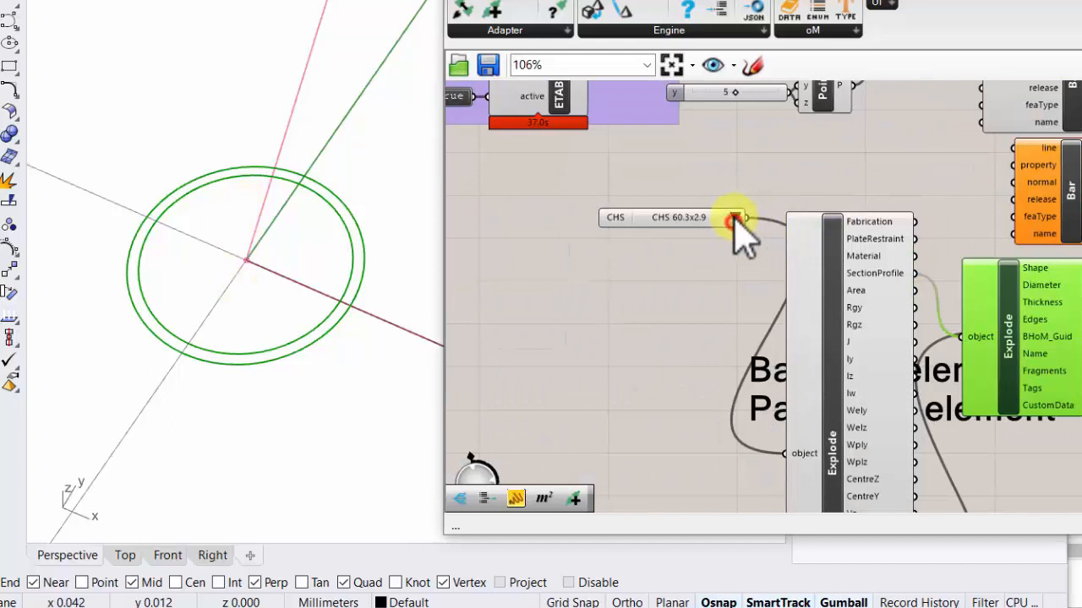
{"action": "left_click", "coordinate": [734, 218]}
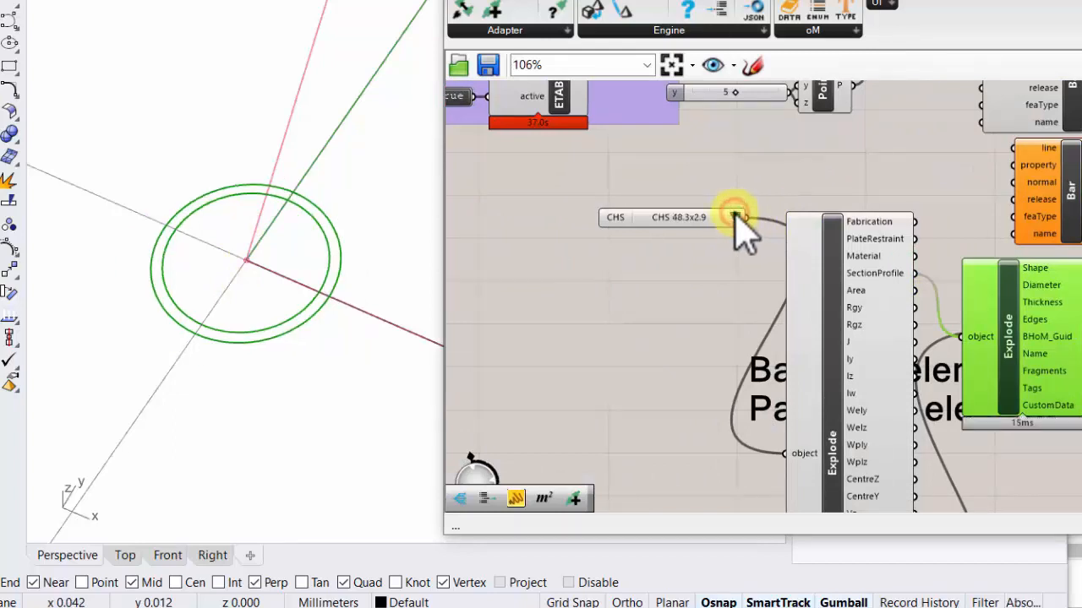
{"action": "left_click", "coordinate": [736, 217]}
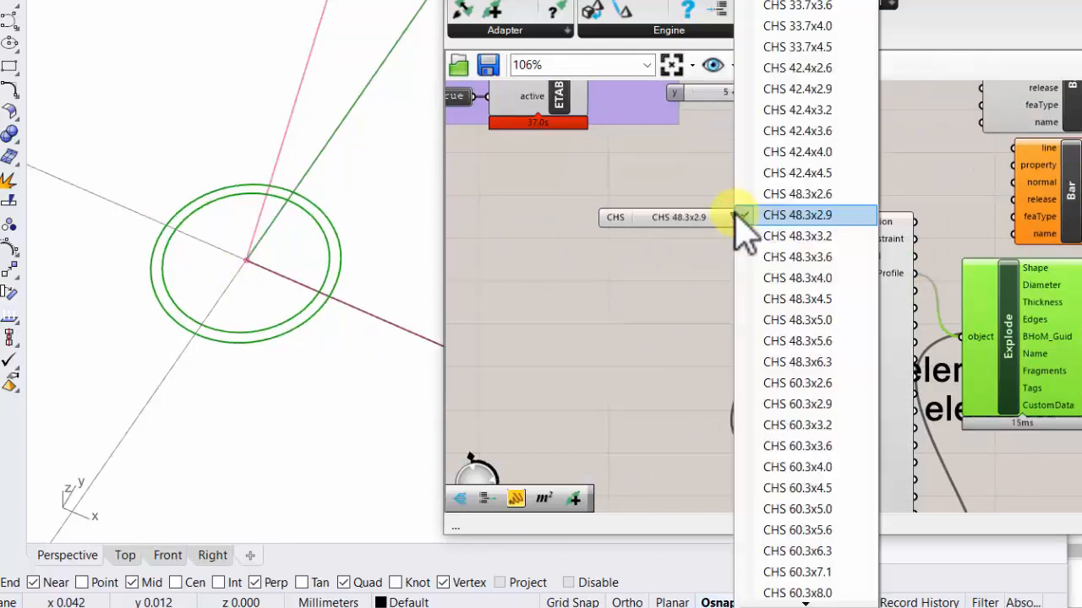
{"action": "scroll", "coordinate": [802, 593], "scroll_direction": "down", "scroll_amount": 5}
{"action": "left_click", "coordinate": [807, 592]}
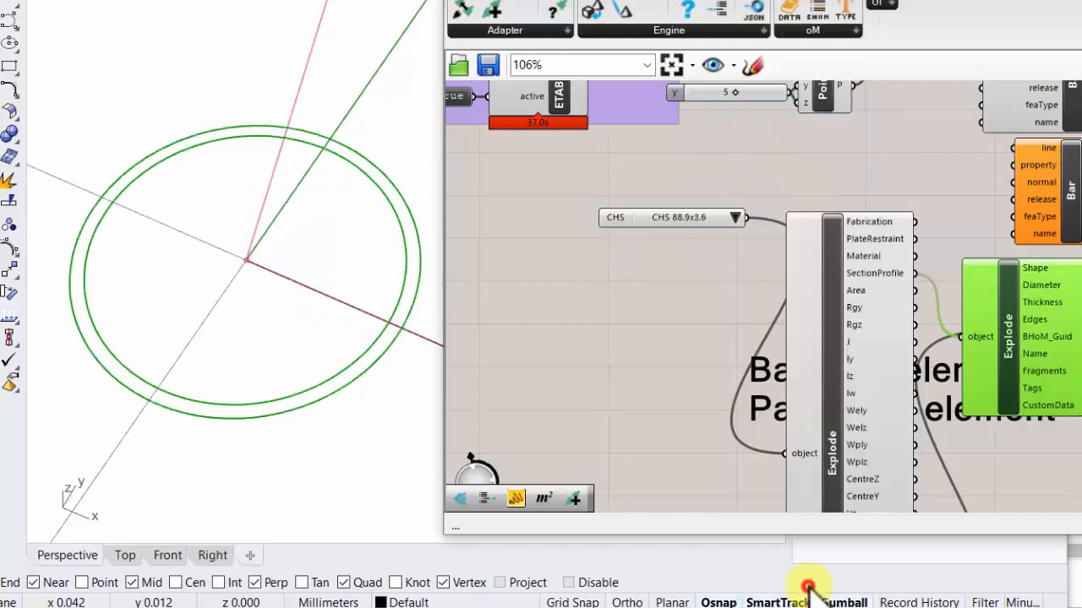
- Move the text panel showing the section name away from the second Explode component to clear the canvas
{"action": "right_click_drag", "start_coordinate": [847, 326], "coordinate": [740, 254]}
{"action": "left_click_drag", "start_coordinate": [732, 239], "coordinate": [745, 273]}
{"action": "left_click_drag", "start_coordinate": [908, 233], "coordinate": [983, 391]}
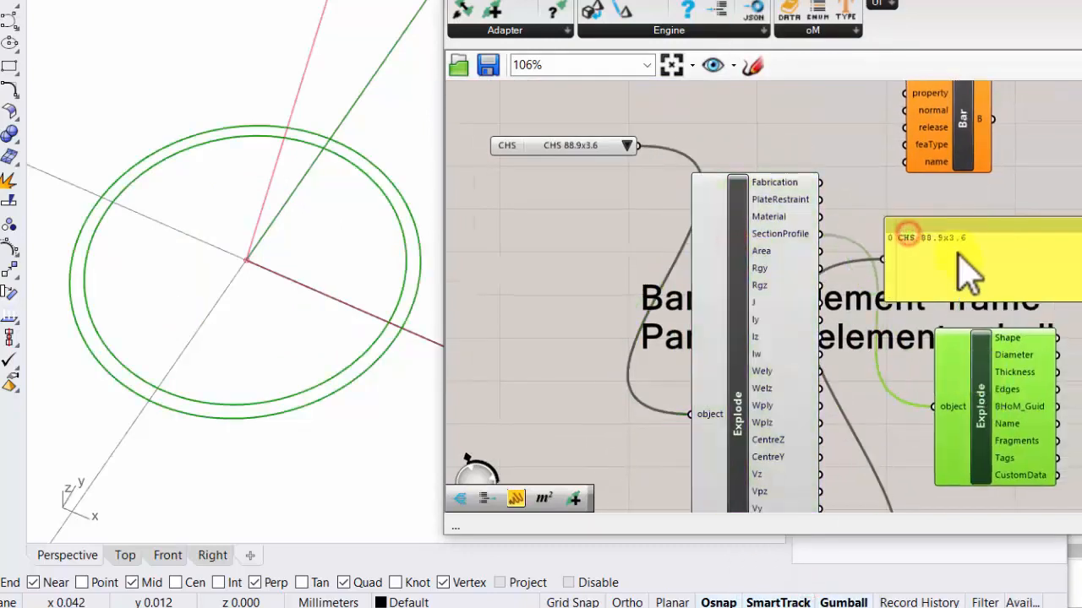
{"action": "left_click_drag", "start_coordinate": [963, 248], "coordinate": [1080, 485]}
- Place the text panel beside the CHS section dropdown and connect the dropdown's output to it
{"action": "mouse_move", "coordinate": [769, 267]}
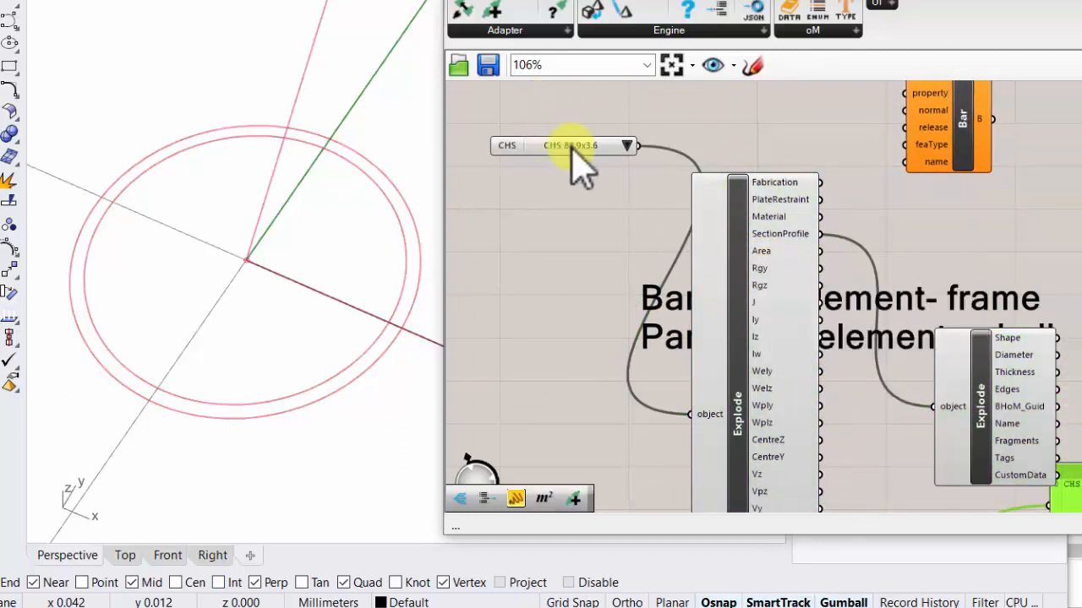
{"action": "mouse_move", "coordinate": [572, 149]}
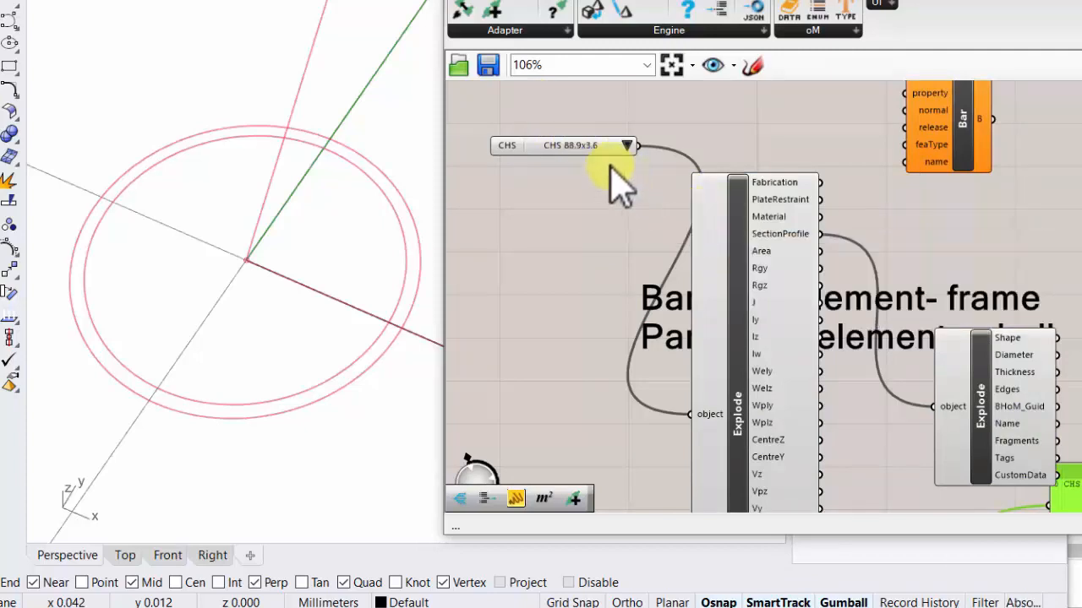
{"action": "right_click_drag", "start_coordinate": [673, 100], "coordinate": [664, 222]}
{"action": "right_click_drag", "start_coordinate": [732, 165], "coordinate": [698, 232]}
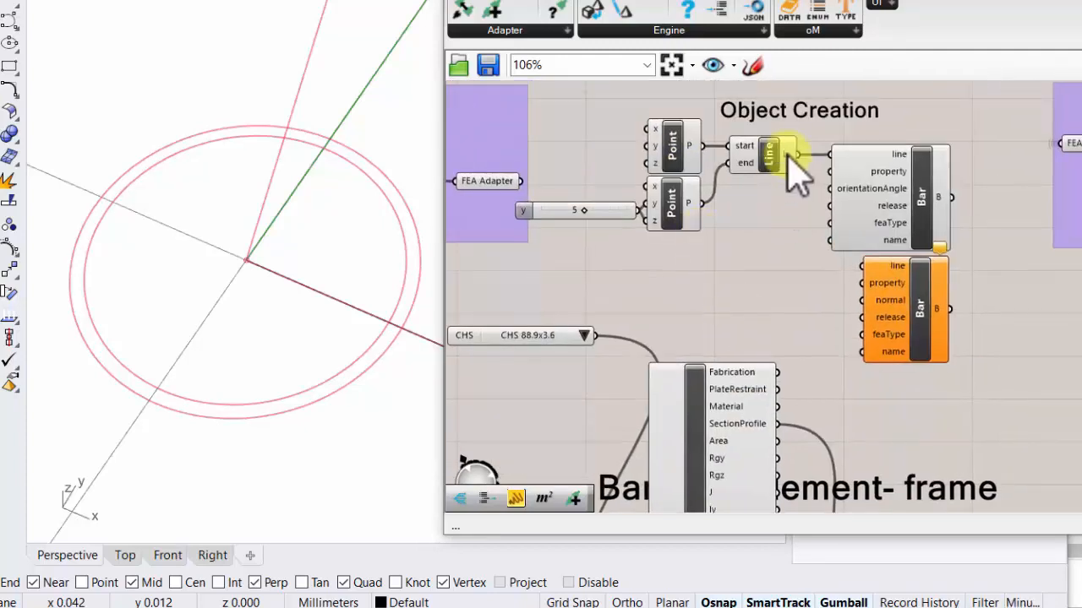
{"action": "right_click_drag", "start_coordinate": [785, 369], "coordinate": [717, 174]}
{"action": "left_click_drag", "start_coordinate": [1003, 498], "coordinate": [647, 135]}
{"action": "left_click_drag", "start_coordinate": [527, 141], "coordinate": [580, 137]}
{"action": "scroll", "coordinate": [802, 127], "scroll_direction": "up", "scroll_amount": 1}
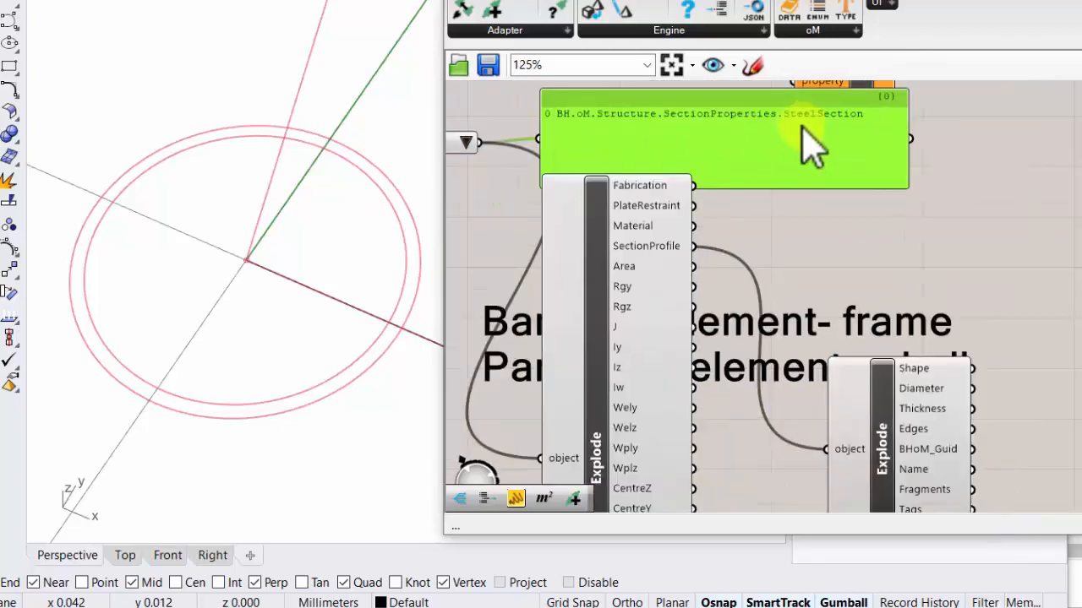
{"action": "scroll", "coordinate": [725, 148], "scroll_direction": "down", "scroll_amount": 1}
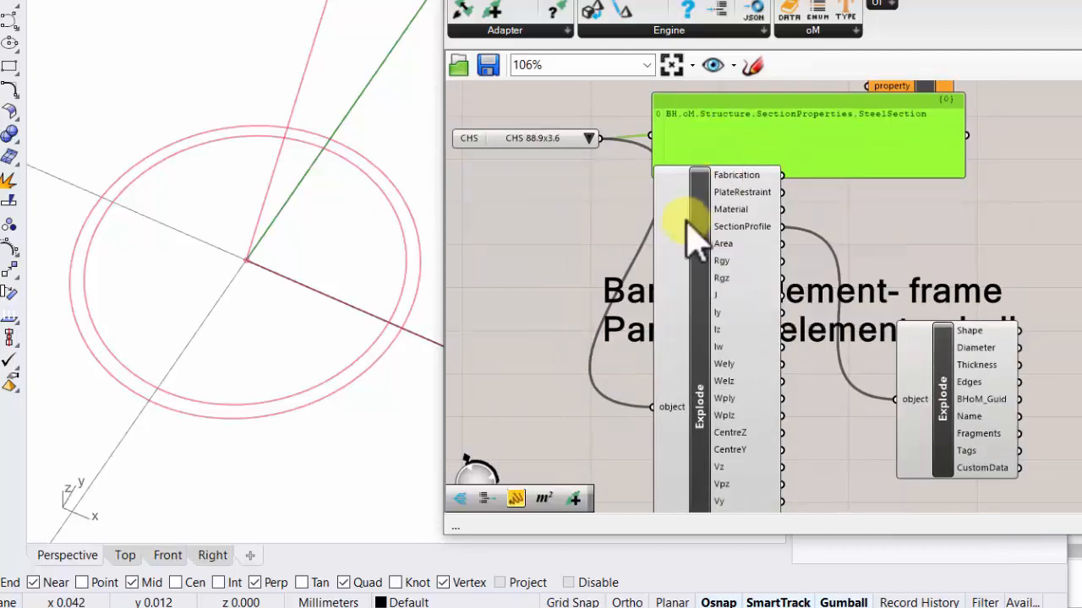
- Move the CHS 88.9x3.6 dropdown beneath the Point components and connect it to the upper Bar's property input
{"action": "left_click", "coordinate": [736, 225]}
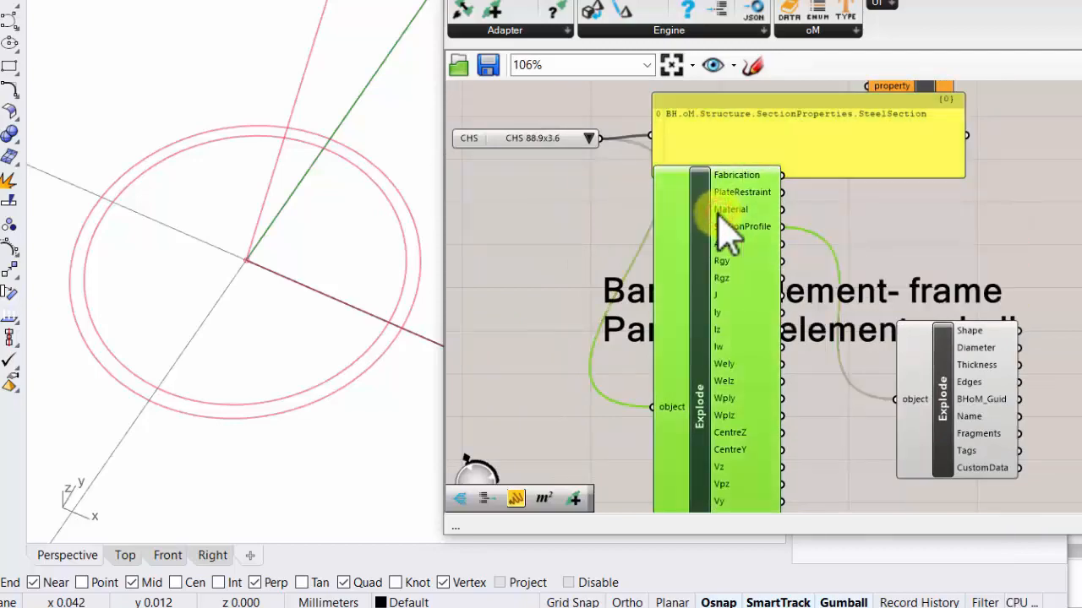
{"action": "right_click_drag", "start_coordinate": [745, 224], "coordinate": [795, 322]}
{"action": "right_click_drag", "start_coordinate": [784, 176], "coordinate": [755, 297]}
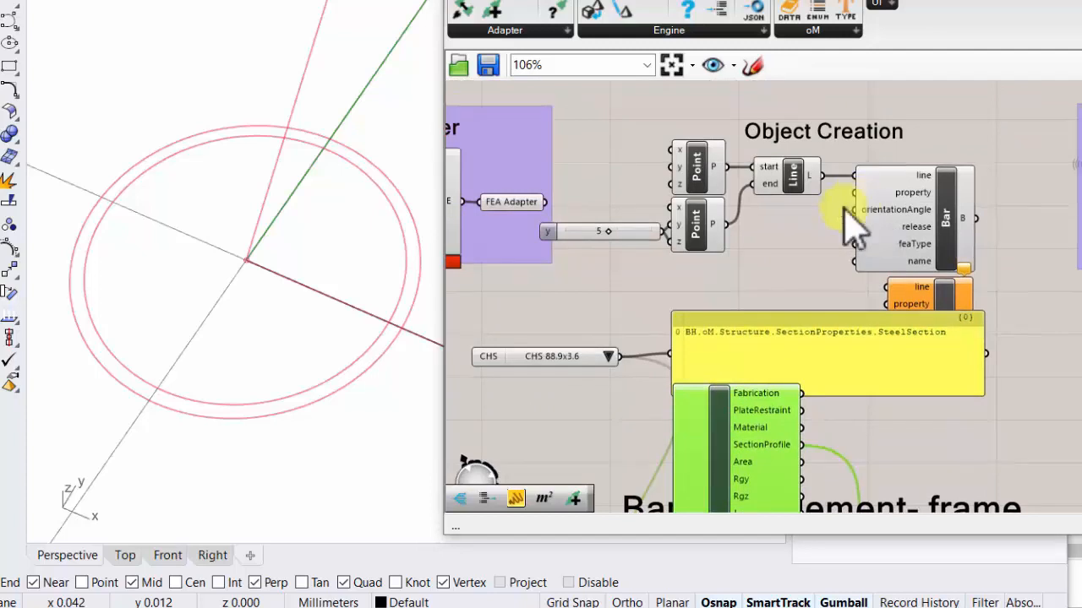
{"action": "left_click_drag", "start_coordinate": [591, 350], "coordinate": [767, 270]}
{"action": "scroll", "coordinate": [768, 271], "scroll_direction": "up", "scroll_amount": 2}
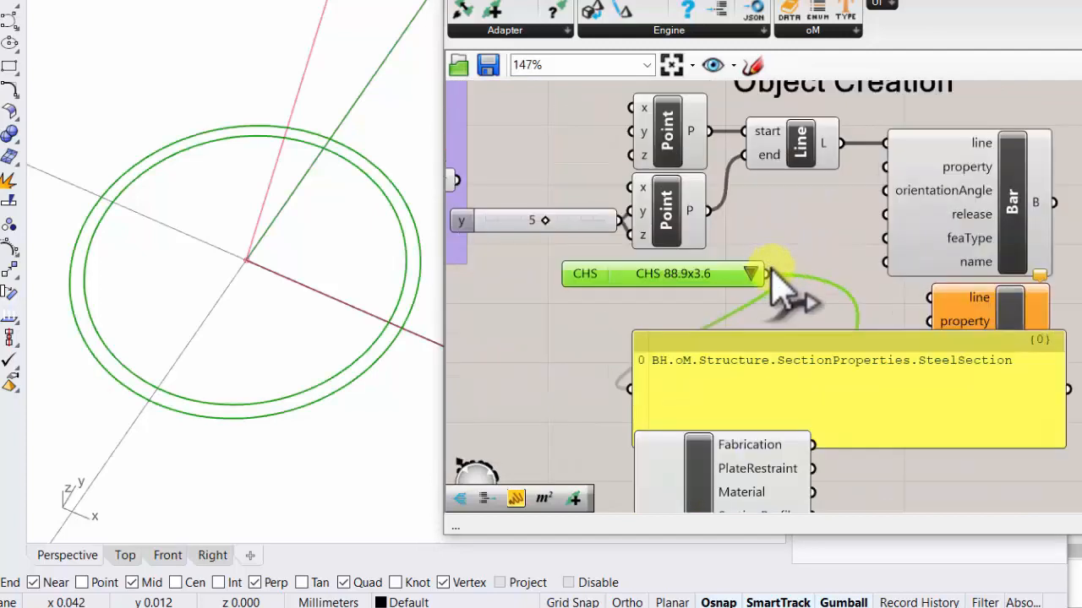
{"action": "right_click_drag", "start_coordinate": [897, 186], "coordinate": [861, 187]}
{"action": "mouse_move", "coordinate": [898, 175]}
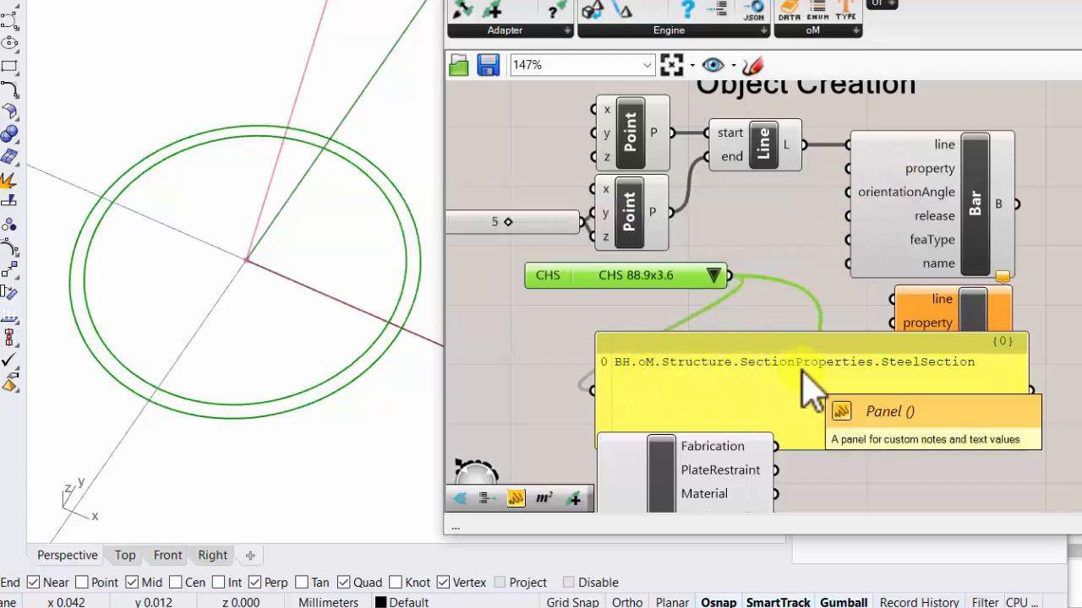
{"action": "left_click_drag", "start_coordinate": [744, 278], "coordinate": [854, 165]}
- Move the SteelSection text panel down, clear of the two Bar components
{"action": "right_click", "coordinate": [968, 221]}
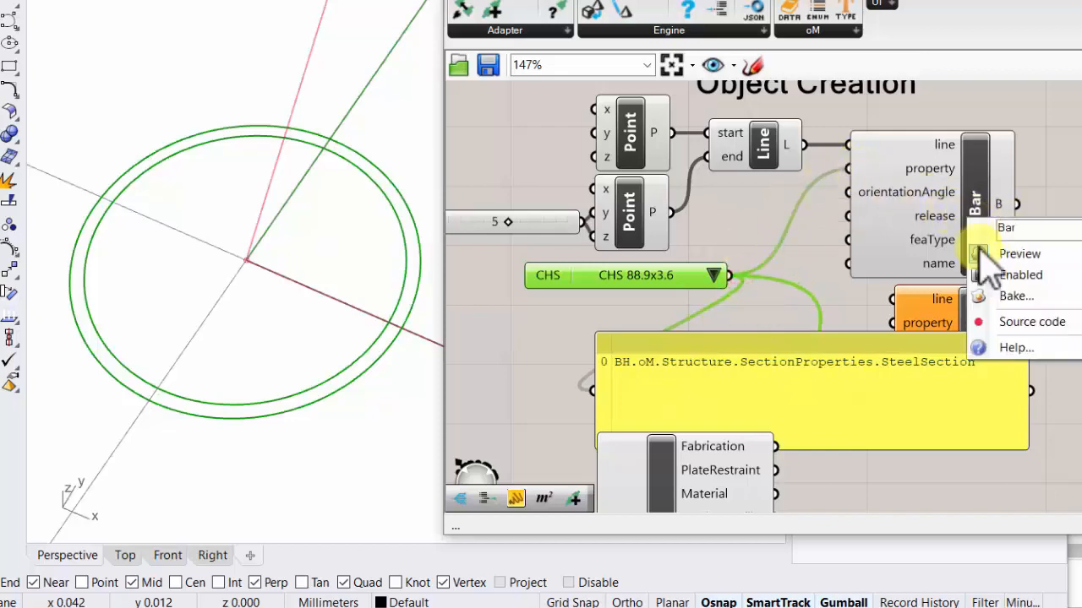
{"action": "right_click_drag", "start_coordinate": [898, 281], "coordinate": [879, 229]}
{"action": "left_click_drag", "start_coordinate": [850, 326], "coordinate": [1038, 488]}
{"action": "right_click_drag", "start_coordinate": [825, 290], "coordinate": [823, 351]}
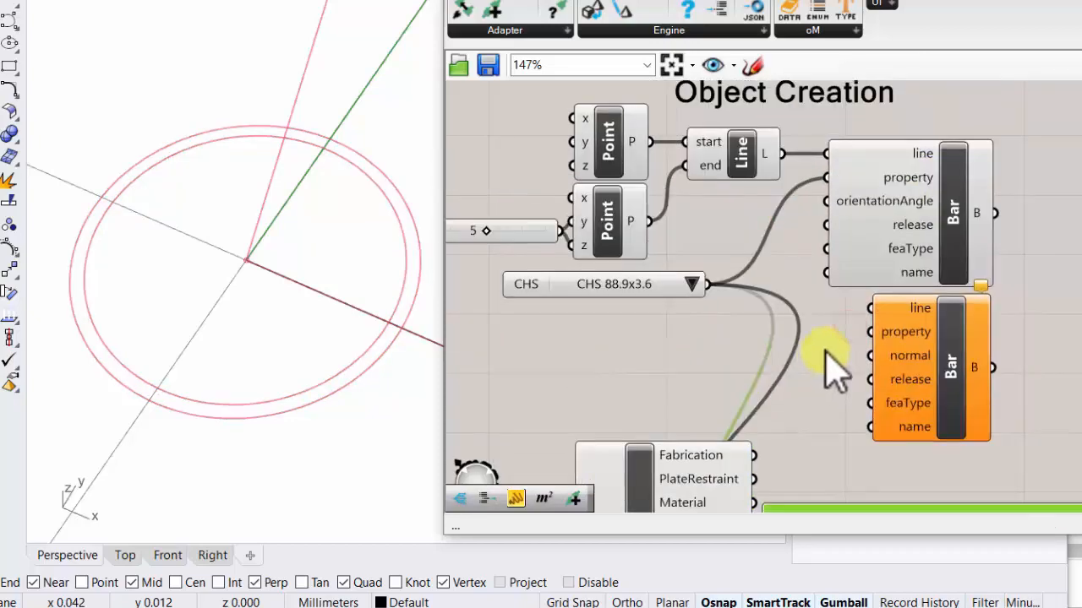
- Examine the wired Bar definition and compare its line with the CHS profile at the origin in the Perspective viewport
{"action": "scroll", "coordinate": [680, 251], "scroll_direction": "up", "scroll_amount": 1}
{"action": "right_click_drag", "start_coordinate": [680, 252], "coordinate": [706, 251]}
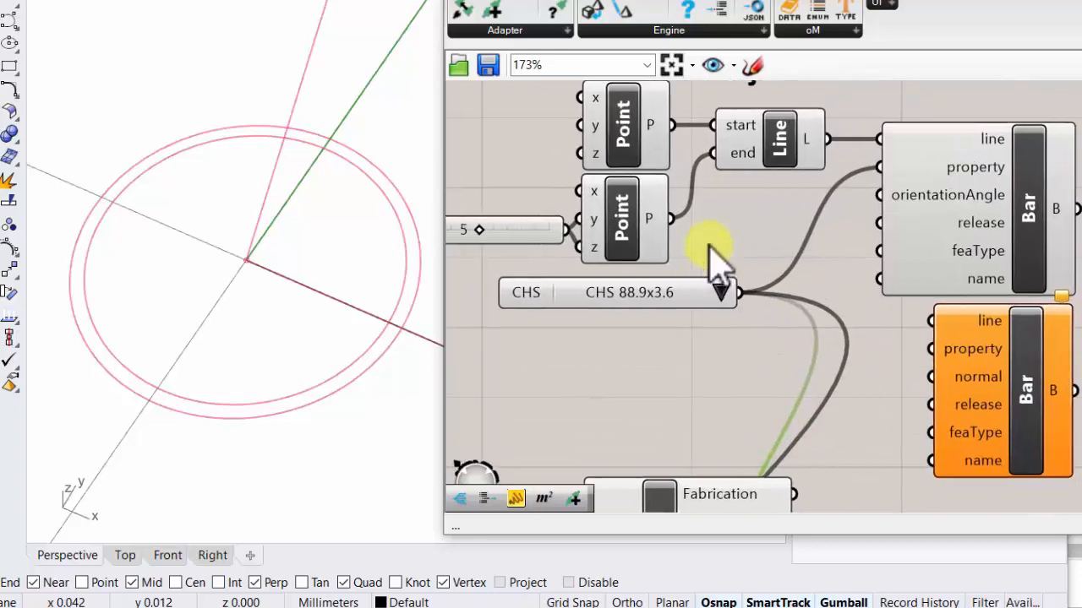
{"action": "scroll", "coordinate": [200, 330], "scroll_direction": "down", "scroll_amount": 5}
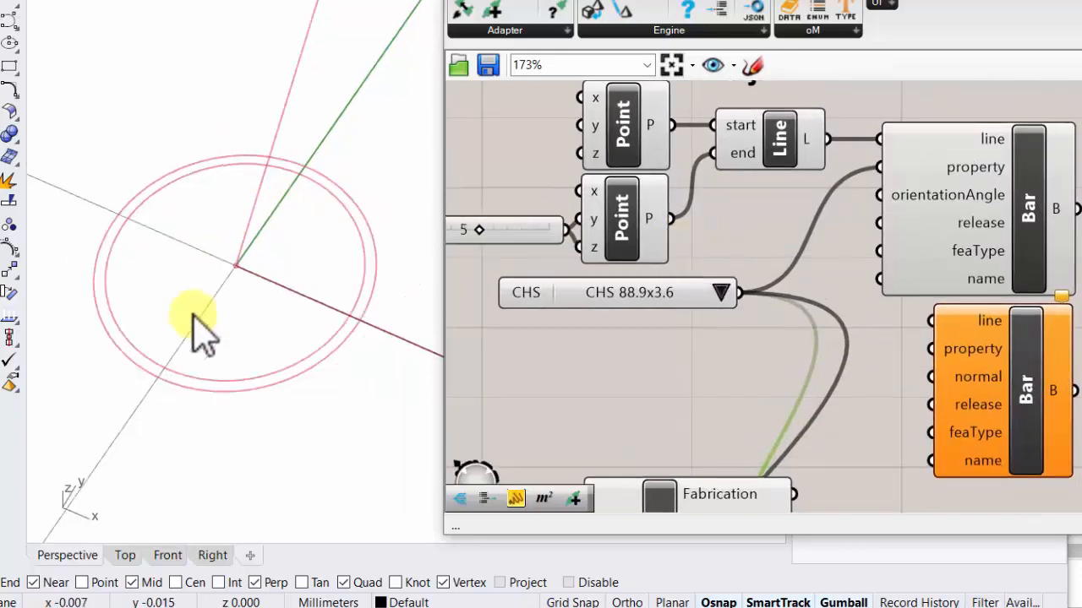
{"action": "scroll", "coordinate": [198, 307], "scroll_direction": "up", "scroll_amount": 5}
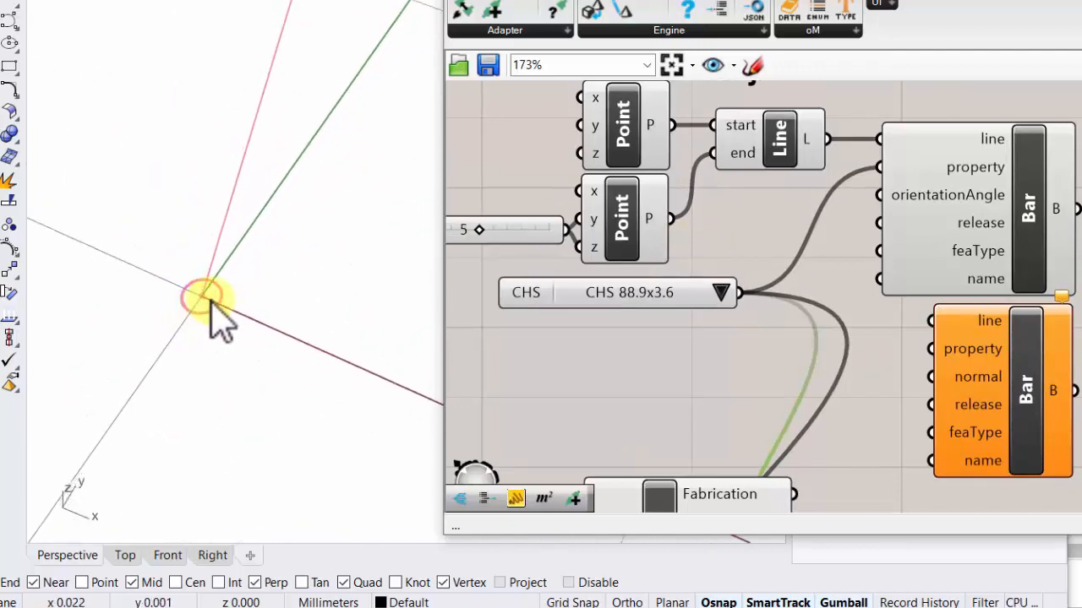
{"action": "right_click_drag", "start_coordinate": [730, 227], "coordinate": [708, 180]}
{"action": "scroll", "coordinate": [763, 222], "scroll_direction": "down", "scroll_amount": 3}
{"action": "double_click", "coordinate": [982, 319]}
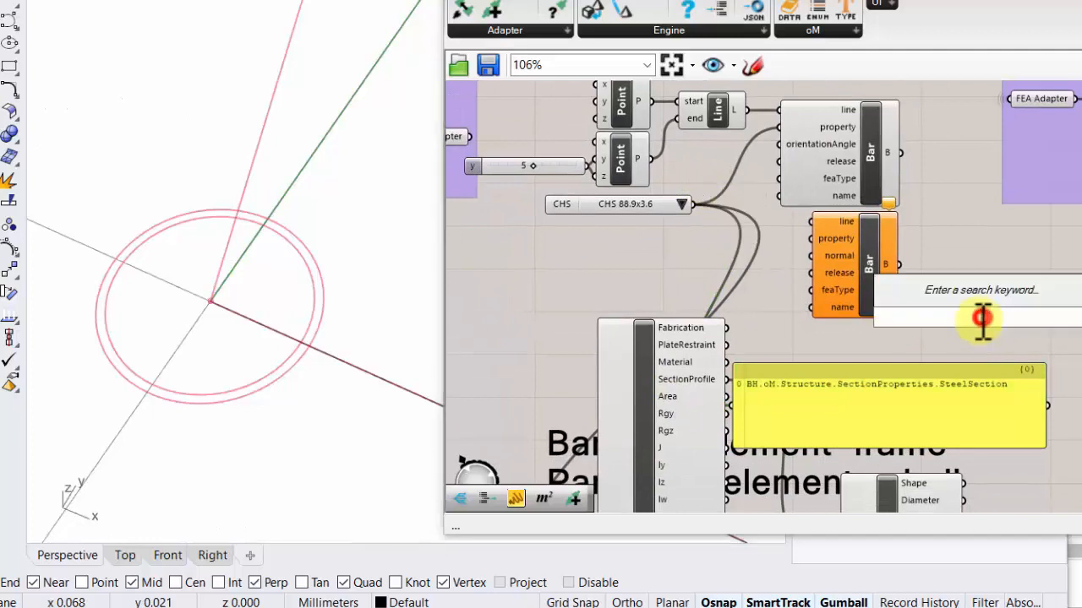
{"action": "right_click_drag", "start_coordinate": [767, 229], "coordinate": [829, 229]}
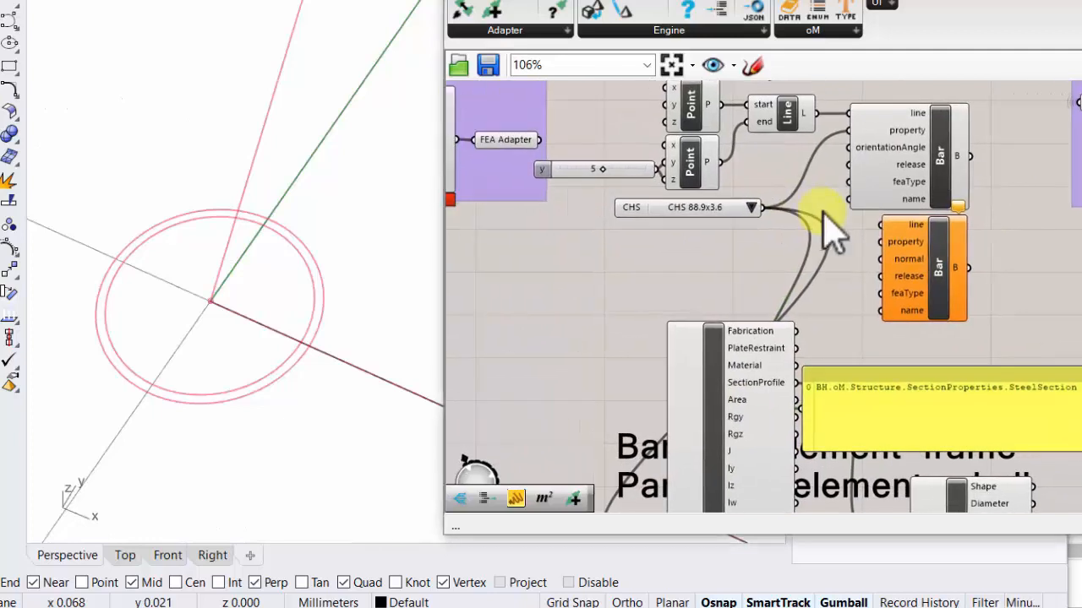
- Check the upper Bar's orientationAngle and release inputs, and create a BarReleaseFixFix component feeding its release input
{"action": "scroll", "coordinate": [753, 157], "scroll_direction": "up", "scroll_amount": 1}
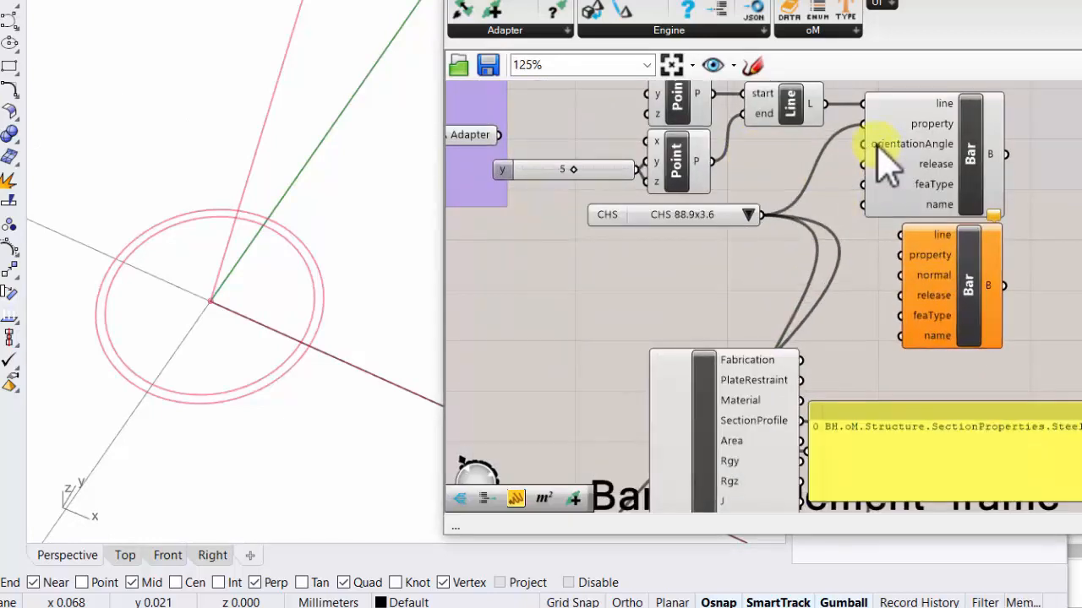
{"action": "left_click_drag", "start_coordinate": [865, 144], "coordinate": [749, 174]}
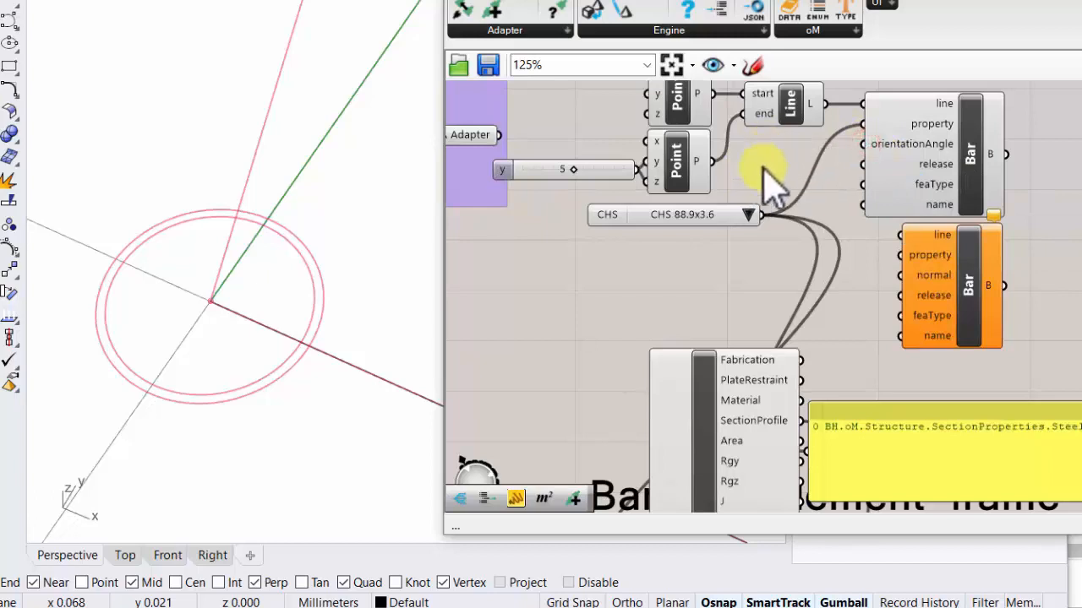
{"action": "scroll", "coordinate": [769, 182], "scroll_direction": "up", "scroll_amount": 2}
{"action": "left_click", "coordinate": [922, 201]}
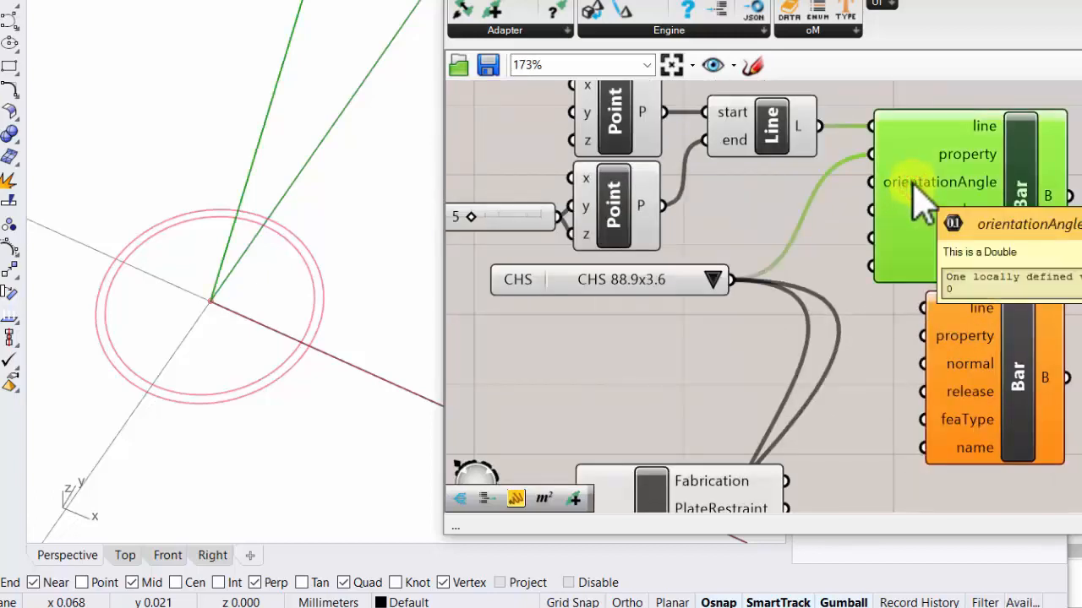
{"action": "mouse_move", "coordinate": [985, 218]}
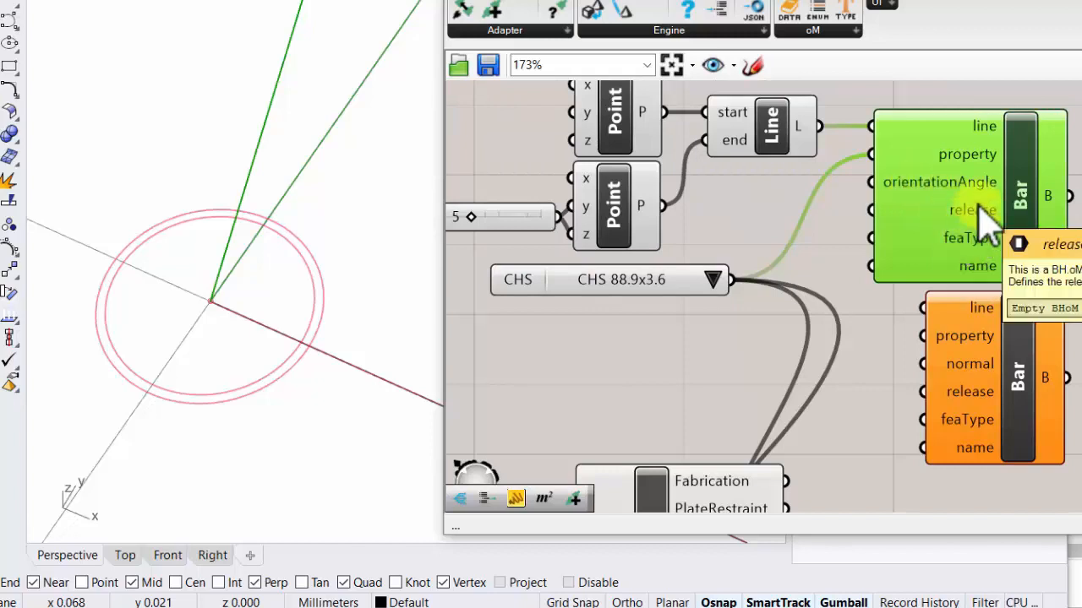
{"action": "left_click_drag", "start_coordinate": [871, 210], "coordinate": [772, 343]}
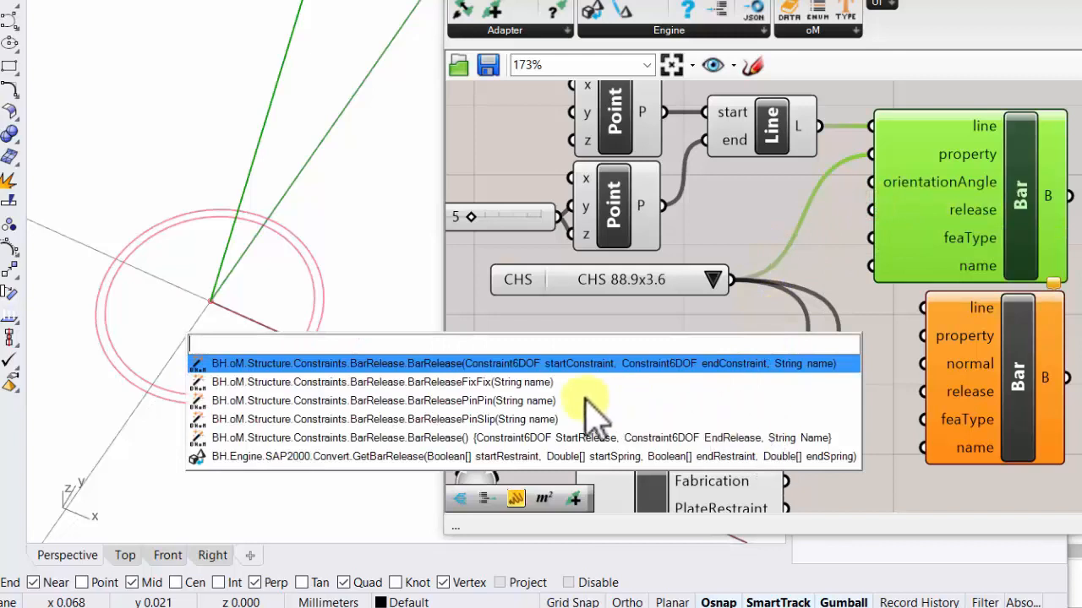
{"action": "left_click", "coordinate": [536, 384]}
{"action": "left_click_drag", "start_coordinate": [540, 380], "coordinate": [770, 338]}
- Position the BarReleaseFixFix component beneath Line and move the CHS dropdown down beside the first Explode
{"action": "left_click_drag", "start_coordinate": [620, 289], "coordinate": [575, 412]}
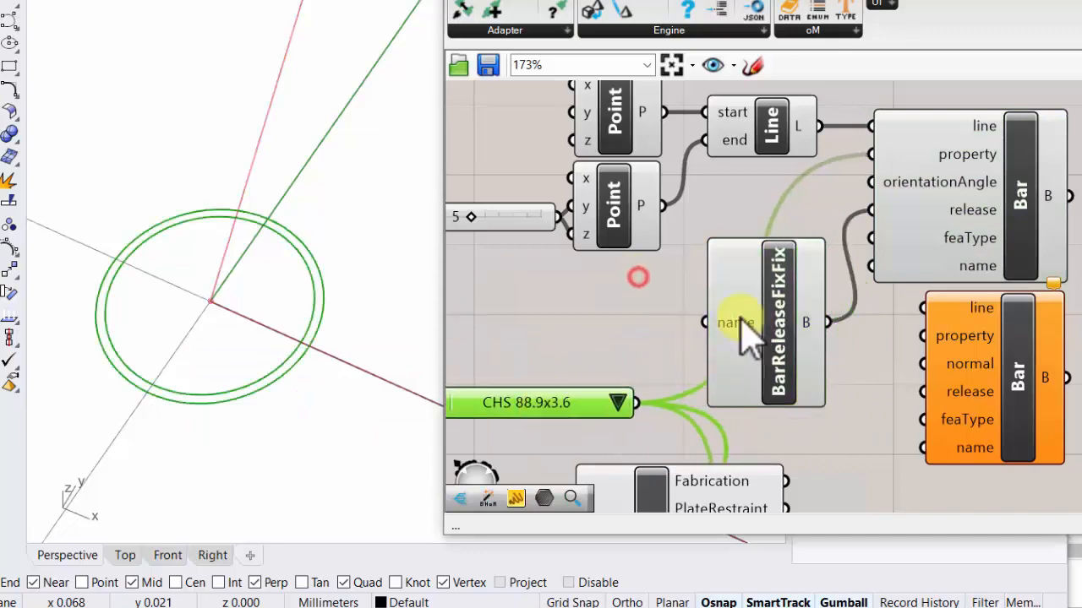
{"action": "left_click_drag", "start_coordinate": [742, 328], "coordinate": [733, 246]}
{"action": "right_click_drag", "start_coordinate": [759, 296], "coordinate": [861, 206]}
{"action": "scroll", "coordinate": [858, 207], "scroll_direction": "down", "scroll_amount": 2}
{"action": "right_click_drag", "start_coordinate": [785, 271], "coordinate": [778, 247]}
{"action": "left_click_drag", "start_coordinate": [688, 259], "coordinate": [583, 402]}
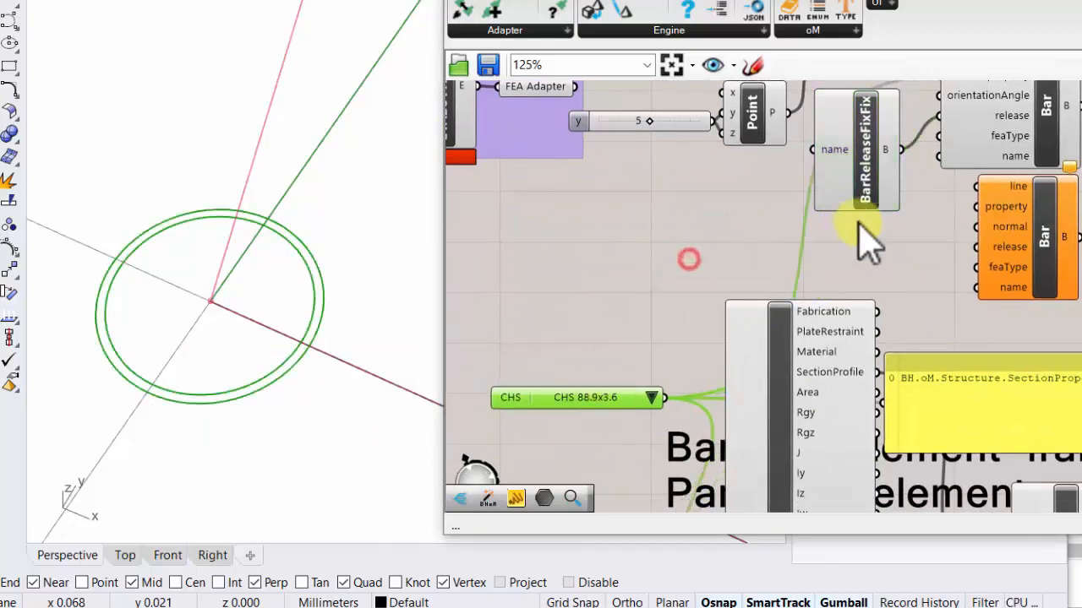
- Add a BarFEAType dropdown to the upper Bar's feaType input, place it beneath BarReleaseFixFix and choose Flexural
{"action": "right_click_drag", "start_coordinate": [857, 217], "coordinate": [824, 296]}
{"action": "left_click_drag", "start_coordinate": [850, 223], "coordinate": [824, 347]}
{"action": "left_click", "coordinate": [731, 239]}
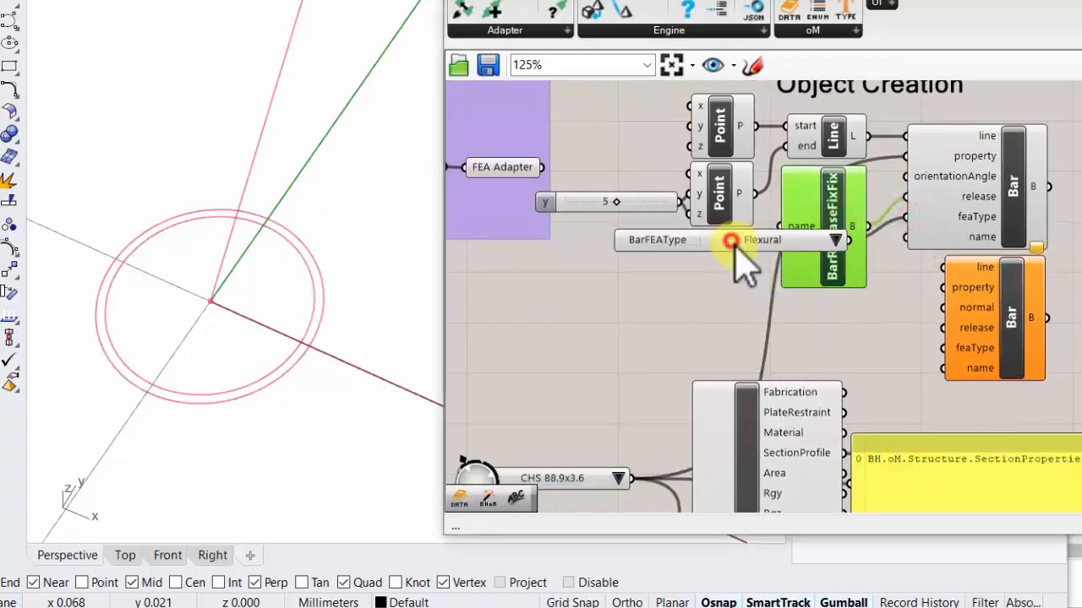
{"action": "left_click_drag", "start_coordinate": [797, 241], "coordinate": [855, 314]}
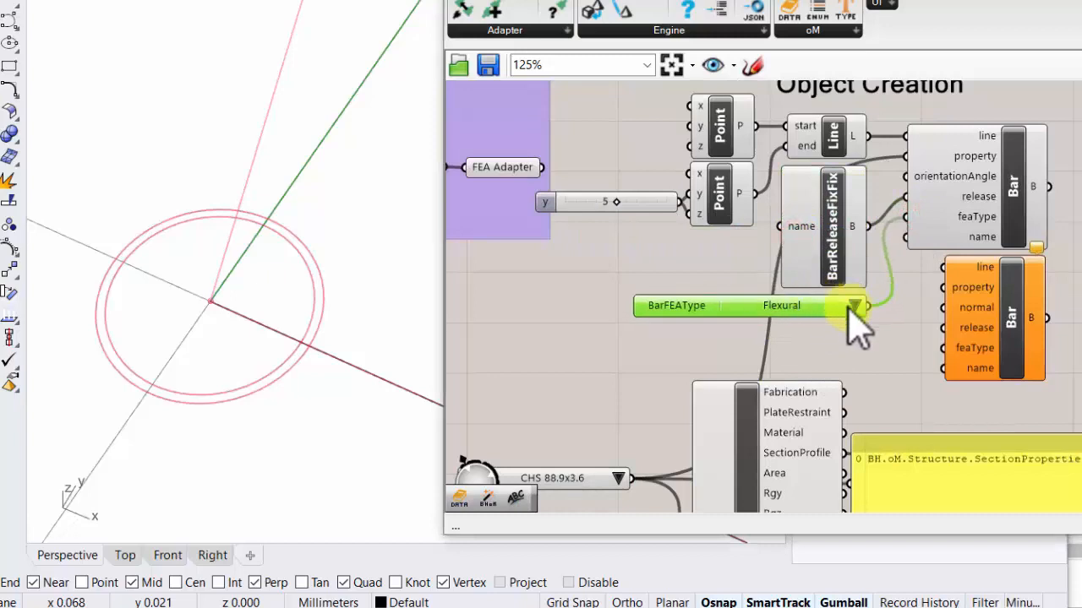
{"action": "left_click", "coordinate": [857, 308]}
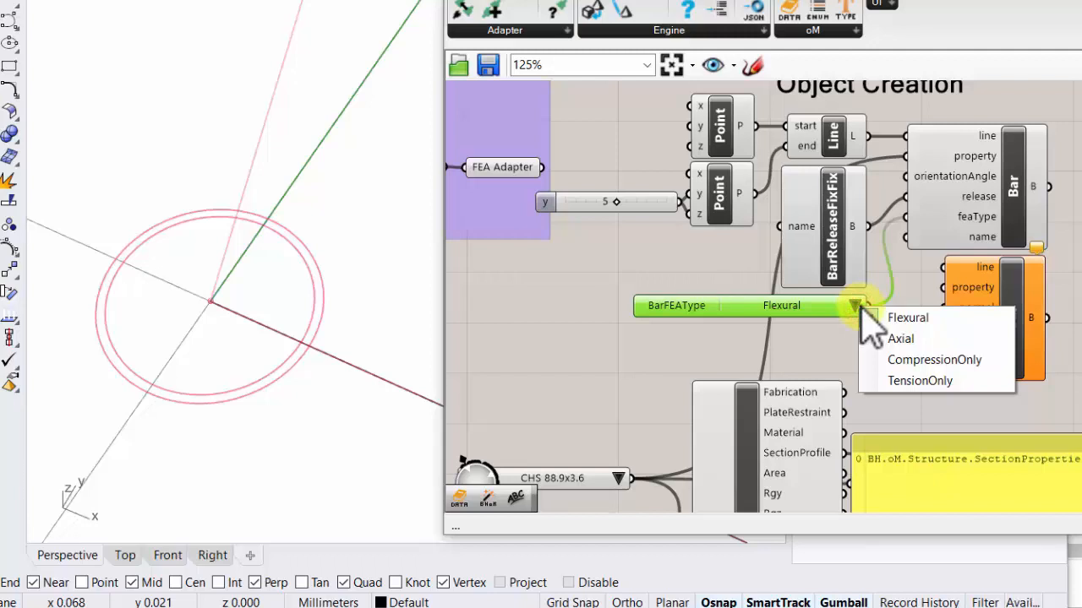
{"action": "left_click", "coordinate": [903, 318]}
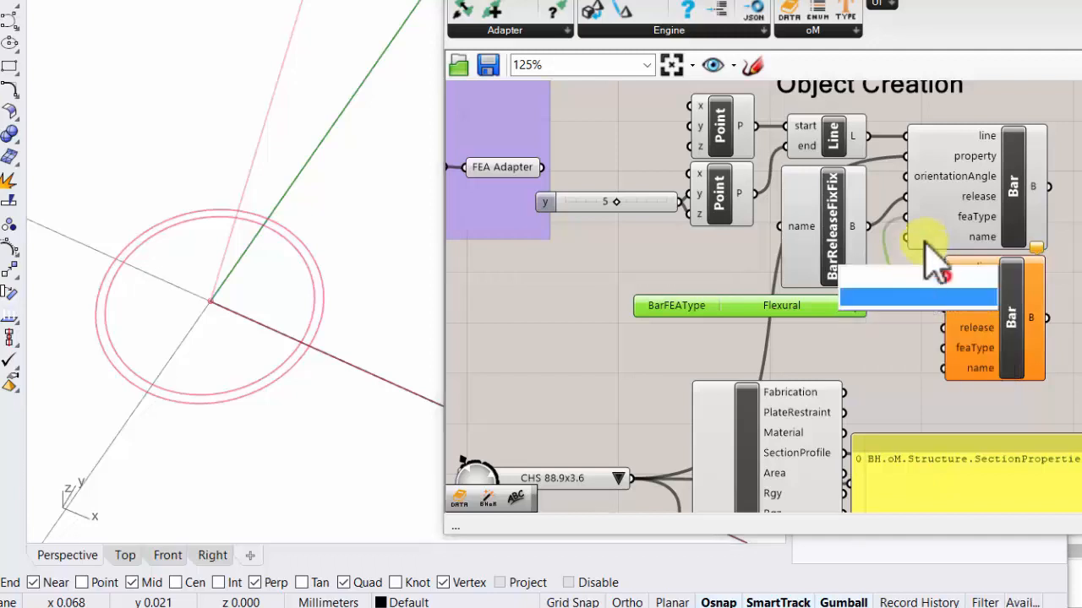
- Compare the two Bar components' inputs and position the unwired Bar with the normal input directly beneath the wired one
{"action": "left_click", "coordinate": [982, 236]}
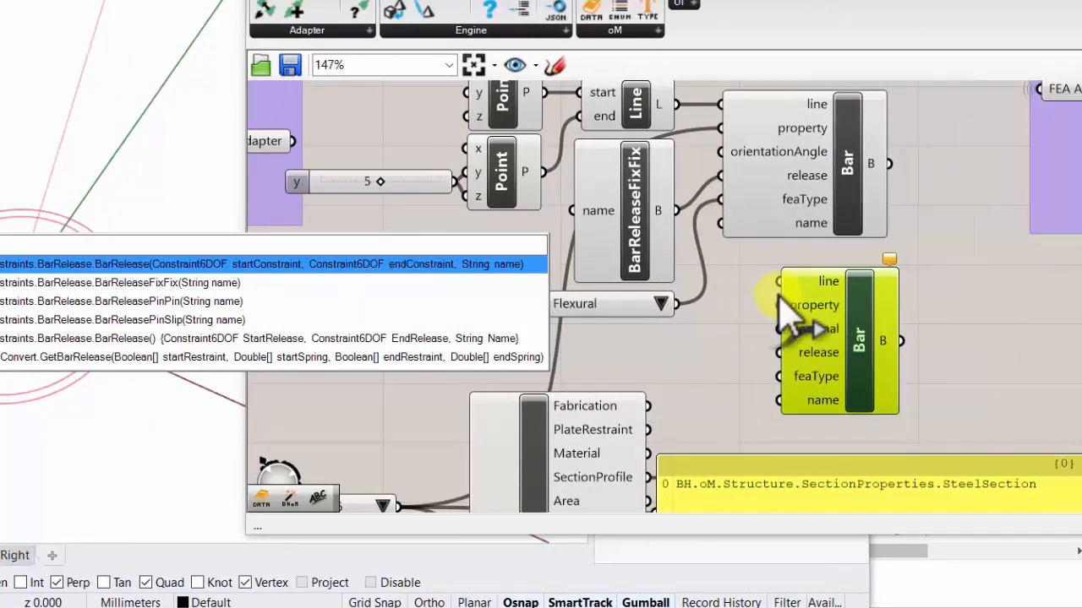
{"action": "left_click", "coordinate": [779, 284]}
{"action": "left_click", "coordinate": [833, 174]}
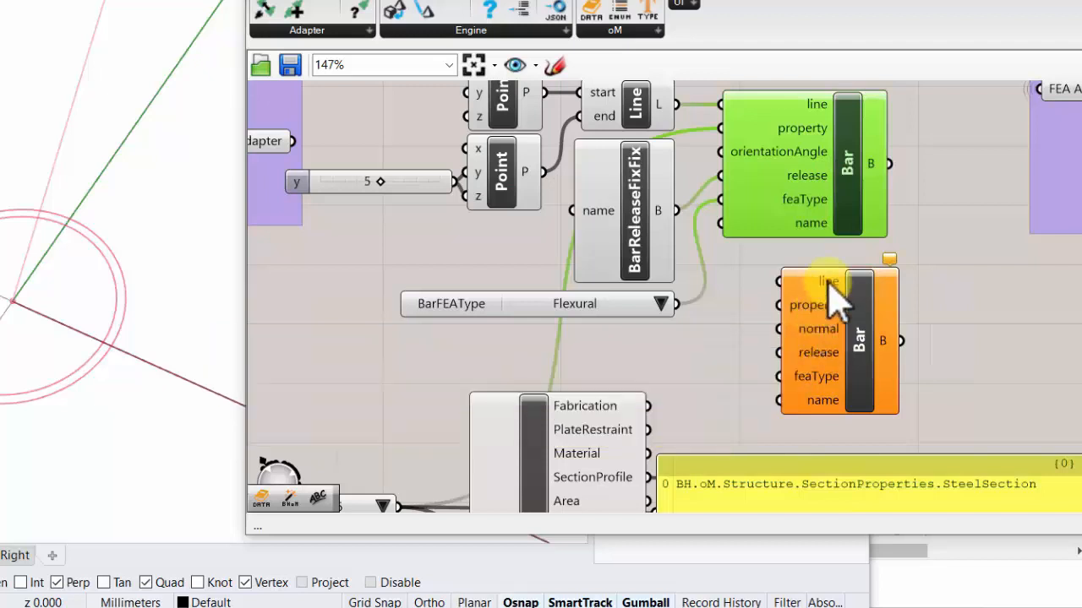
{"action": "left_click_drag", "start_coordinate": [832, 292], "coordinate": [832, 258]}
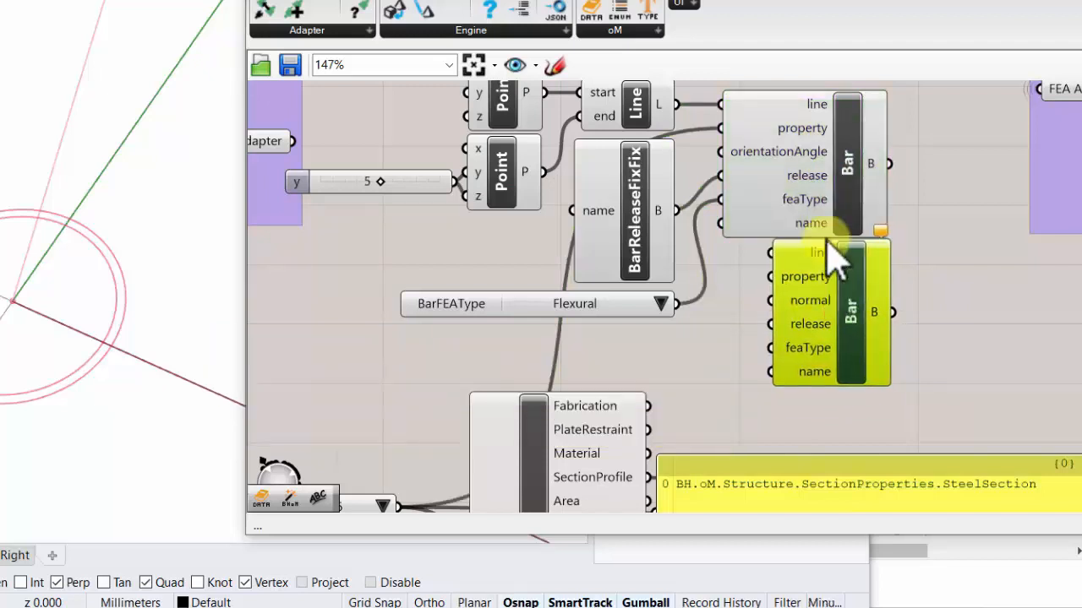
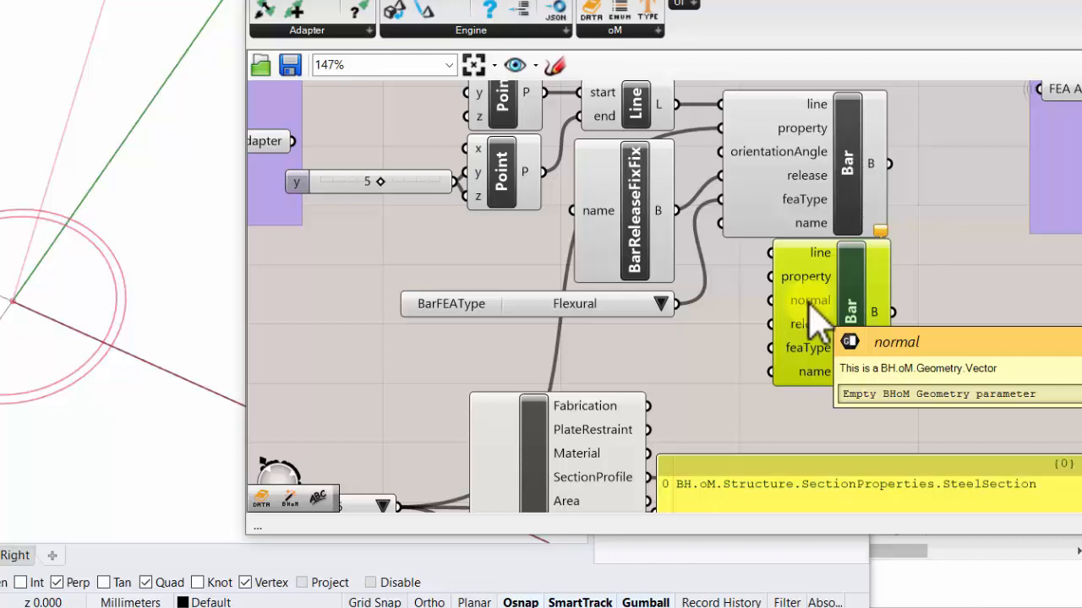
- Delete the unwired Bar component that has the normal input
{"action": "left_click", "coordinate": [855, 306]}
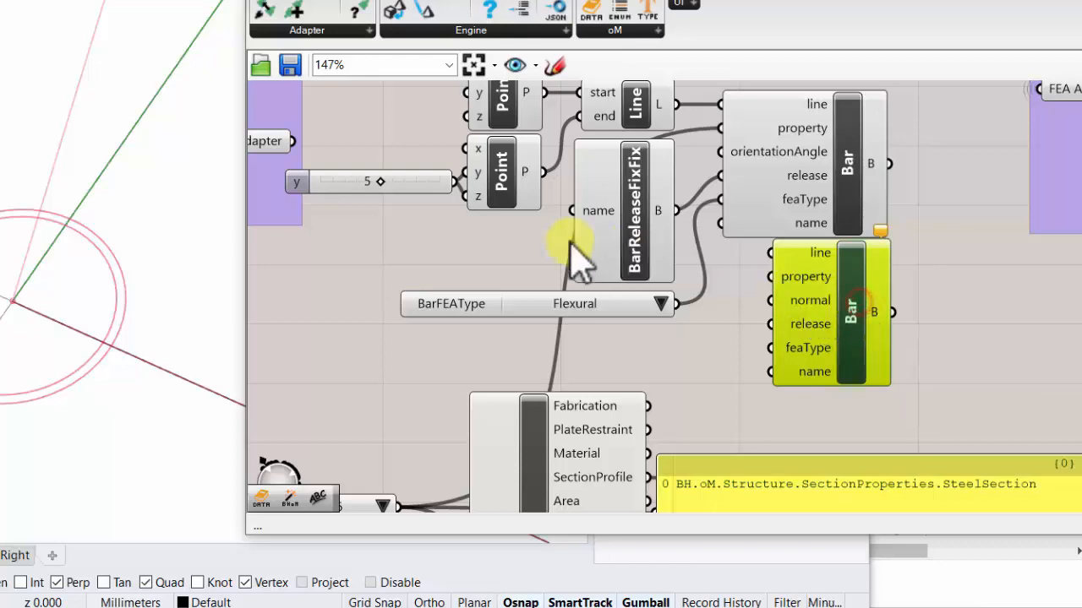
{"action": "scroll", "coordinate": [571, 243], "scroll_direction": "down", "scroll_amount": 3}
{"action": "right_click_drag", "start_coordinate": [600, 175], "coordinate": [647, 233]}
{"action": "scroll", "coordinate": [648, 223], "scroll_direction": "up", "scroll_amount": 3}
{"action": "left_click", "coordinate": [855, 412]}
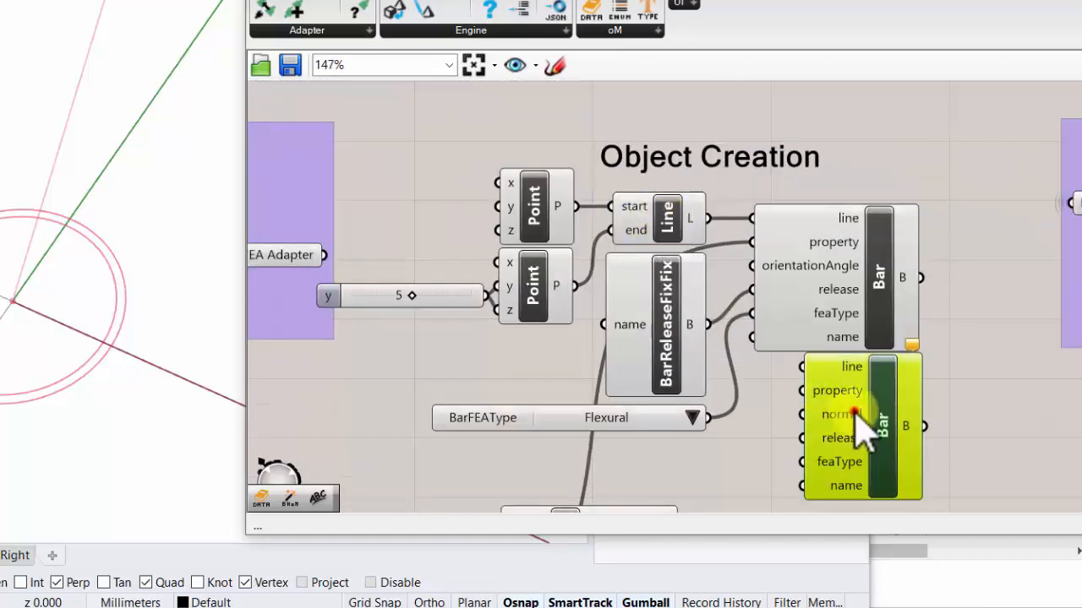
{"action": "key", "text": "Delete"}
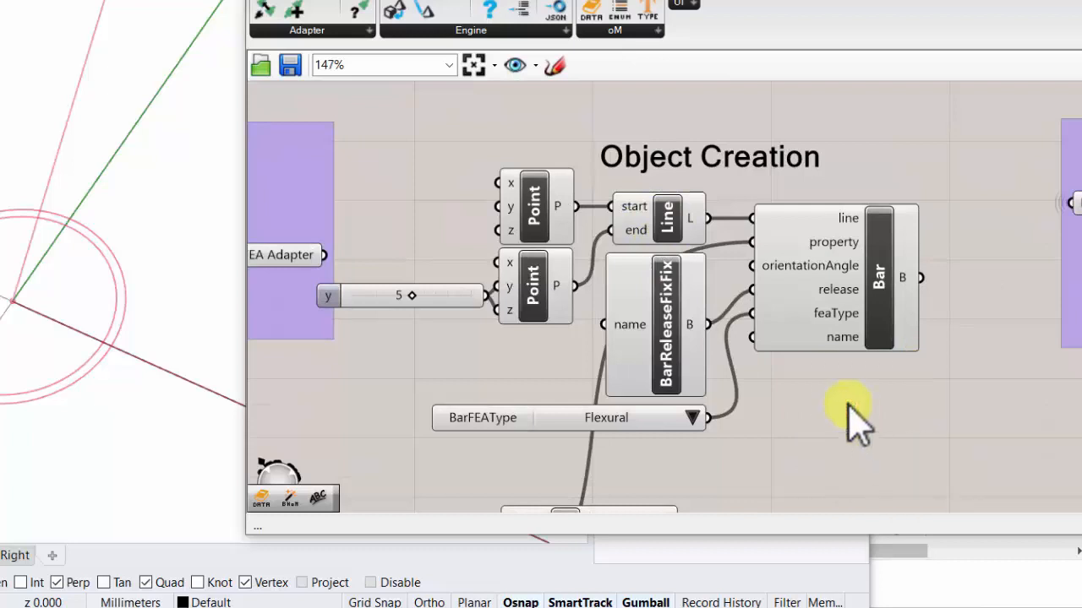
- Move the CHS dropdown up beneath the y slider in the Object Creation area
{"action": "right_click_drag", "start_coordinate": [774, 405], "coordinate": [685, 400]}
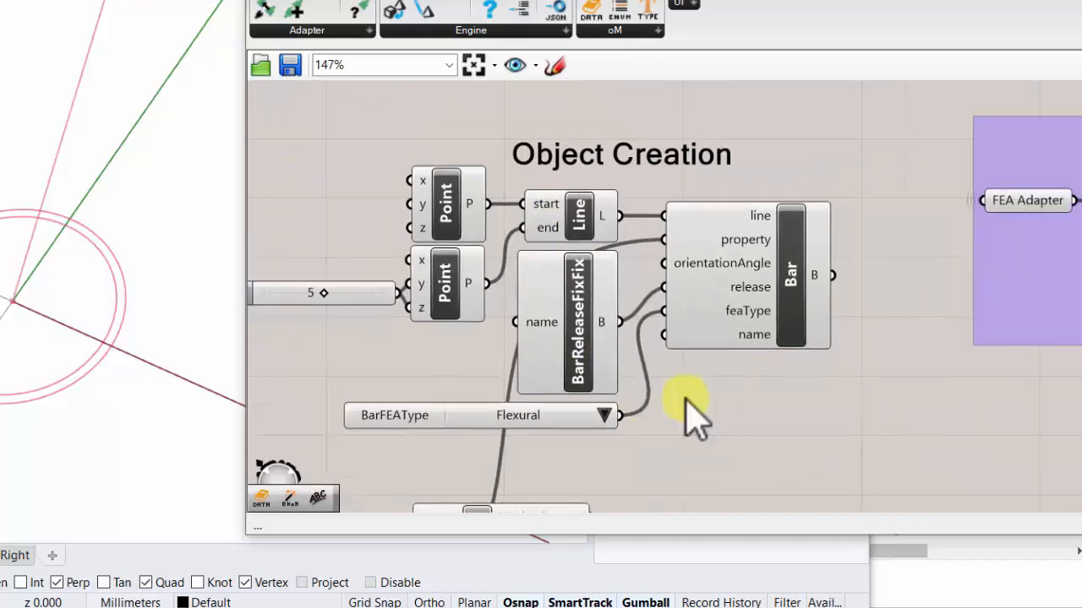
{"action": "scroll", "coordinate": [862, 261], "scroll_direction": "down", "scroll_amount": 2}
{"action": "right_click_drag", "start_coordinate": [811, 355], "coordinate": [813, 288]}
{"action": "scroll", "coordinate": [811, 254], "scroll_direction": "down", "scroll_amount": 2}
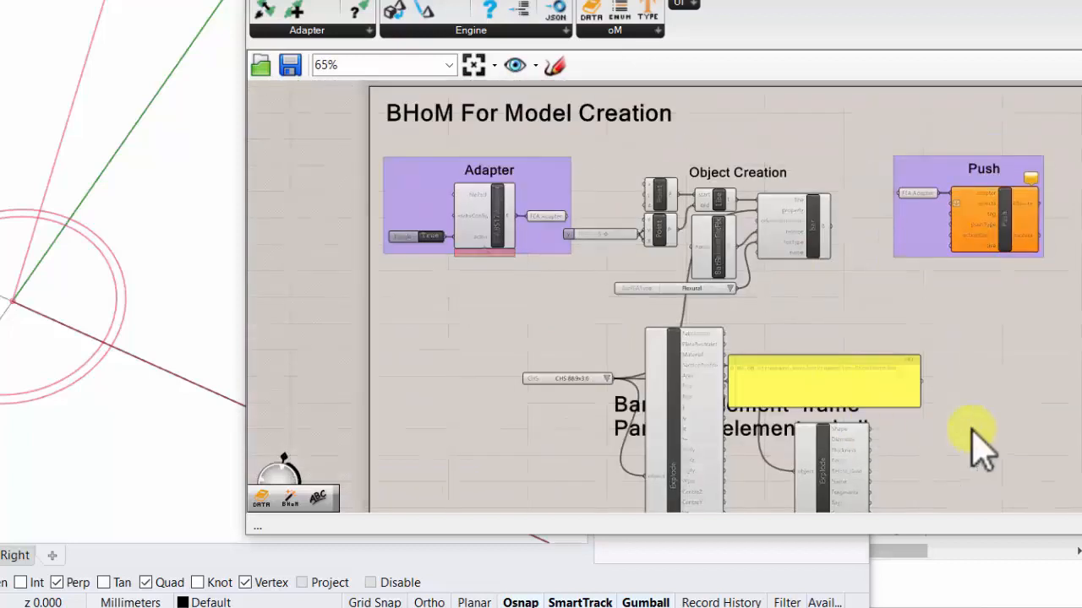
{"action": "left_click_drag", "start_coordinate": [556, 380], "coordinate": [597, 258]}
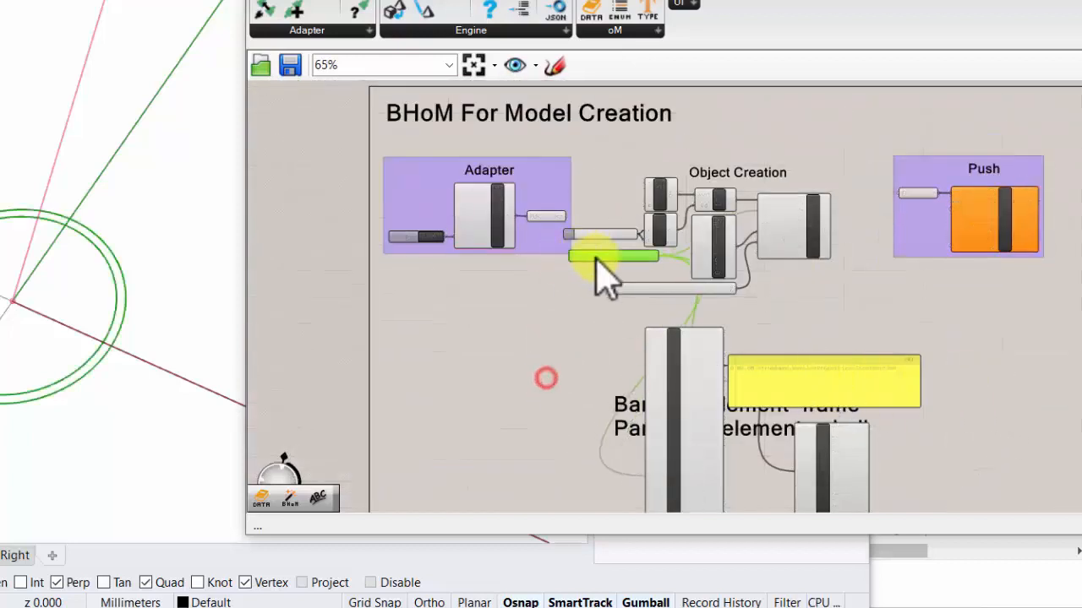
- Delete both Explode components and the yellow panel beneath the Object Creation components
{"action": "left_click_drag", "start_coordinate": [941, 366], "coordinate": [562, 360]}
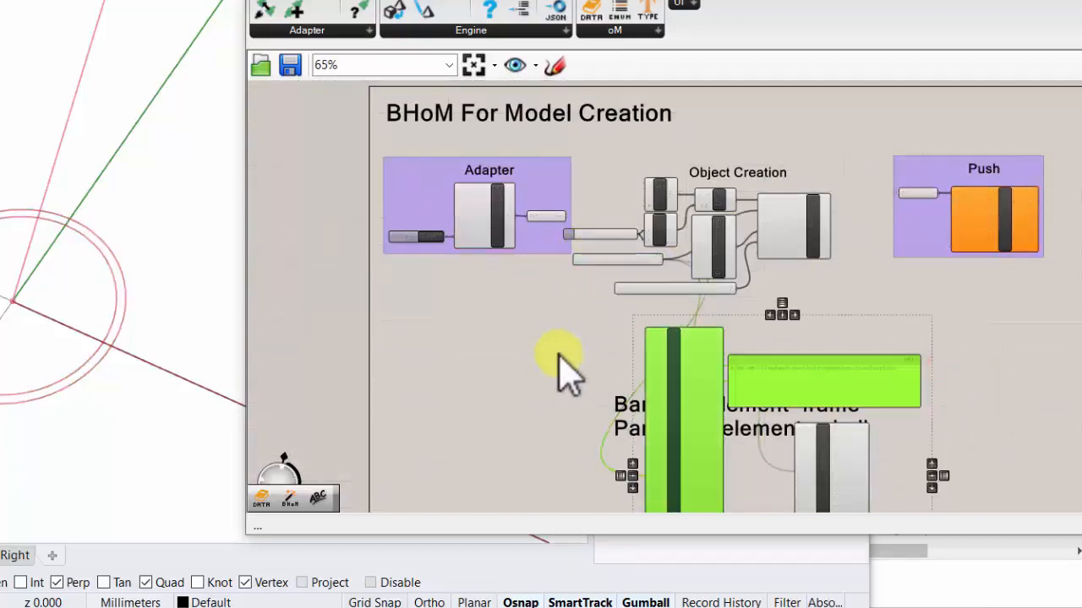
{"action": "key", "text": "Delete"}
{"action": "left_click", "coordinate": [850, 471]}
{"action": "key", "text": "Delete"}
- Group the Object Creation heading with its components and shift the group clear of the Adapter group
{"action": "scroll", "coordinate": [680, 241], "scroll_direction": "up", "scroll_amount": 4}
{"action": "right_click_drag", "start_coordinate": [738, 303], "coordinate": [738, 321]}
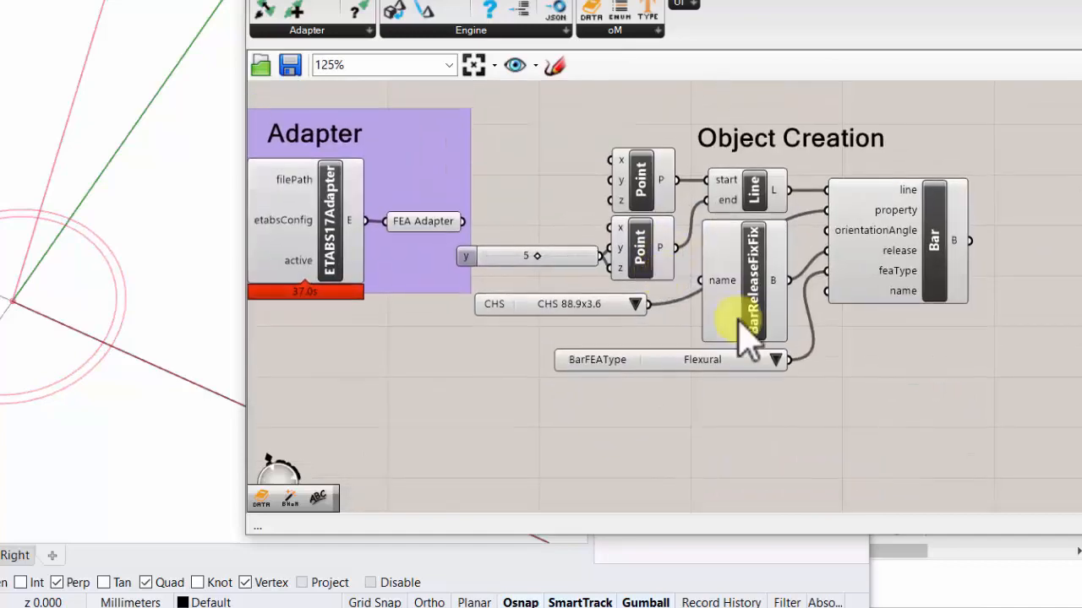
{"action": "left_click_drag", "start_coordinate": [970, 387], "coordinate": [528, 106]}
{"action": "middle_click", "coordinate": [862, 222]}
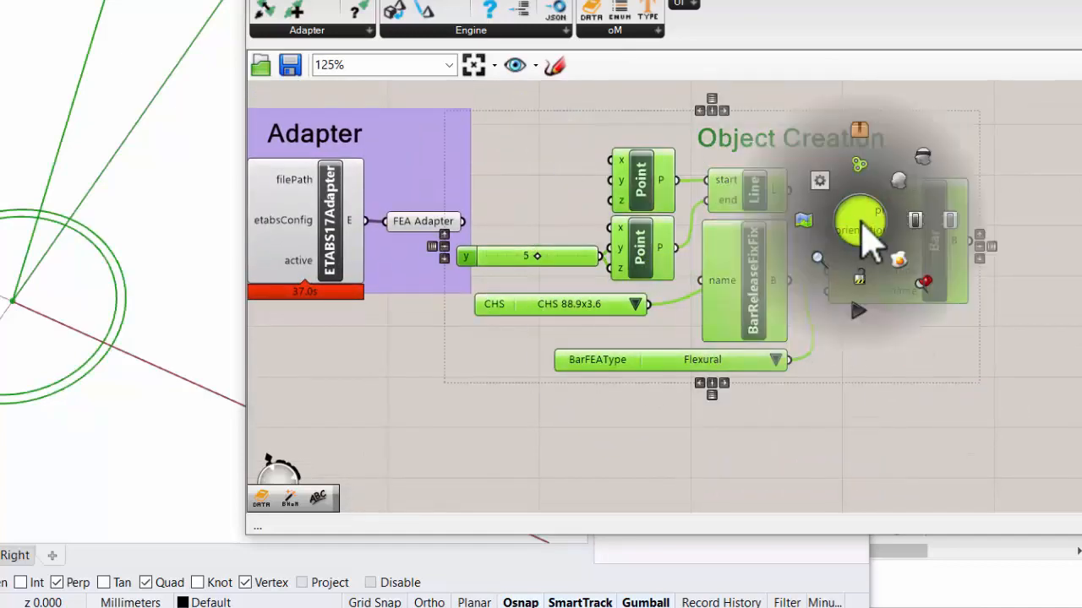
{"action": "left_click", "coordinate": [858, 139]}
{"action": "left_click_drag", "start_coordinate": [521, 150], "coordinate": [570, 140]}
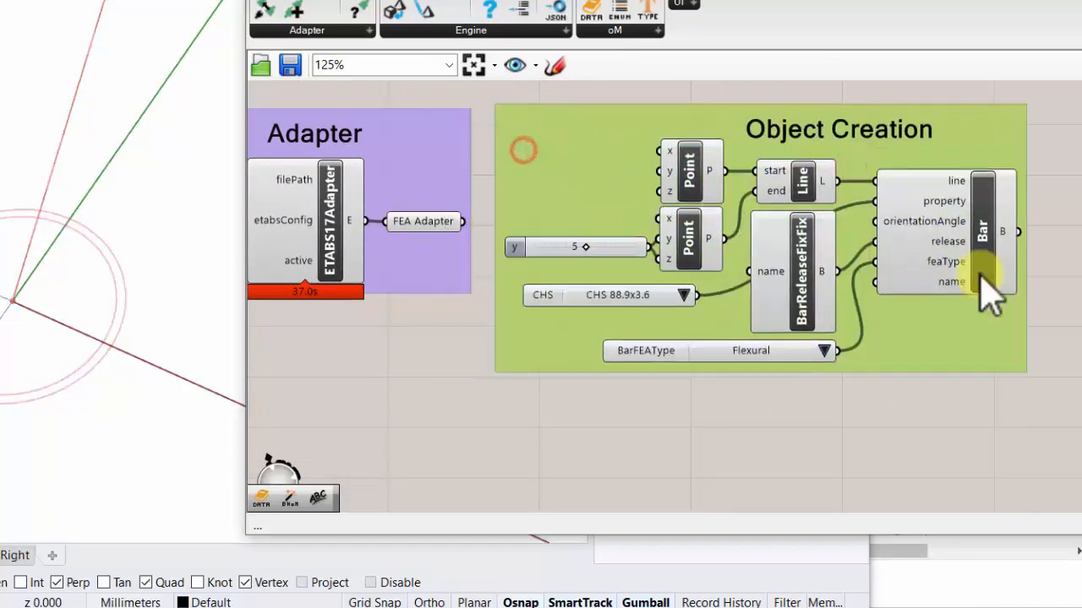
- Add a Data parameter between Object Creation and Push, and connect the Bar component's output to it
{"action": "double_click", "coordinate": [1067, 312]}
{"action": "type", "text": "push"}
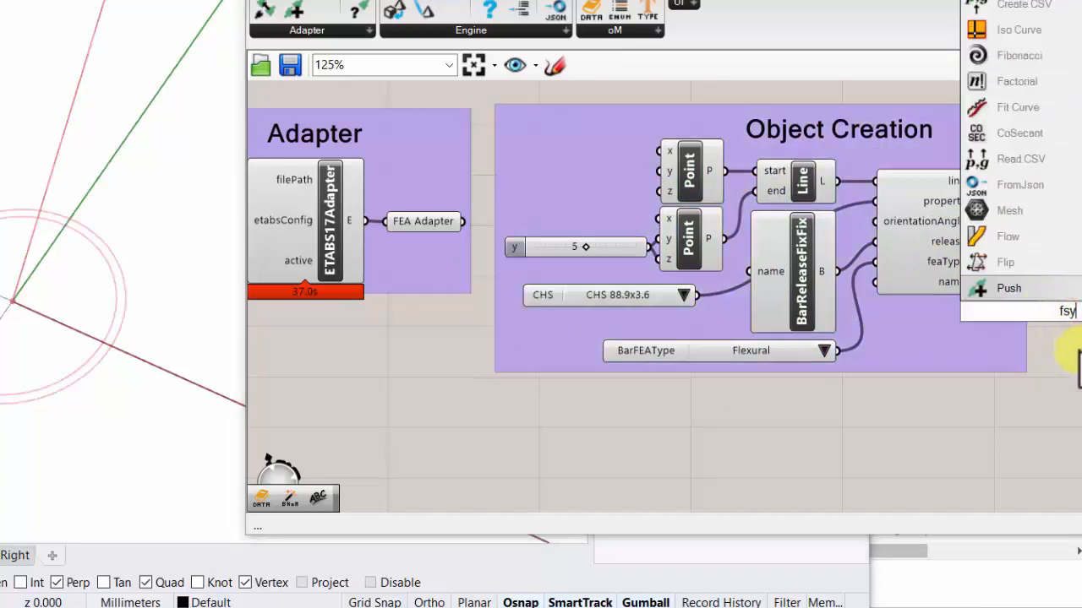
{"action": "double_click", "coordinate": [1078, 349]}
{"action": "type", "text": "data"}
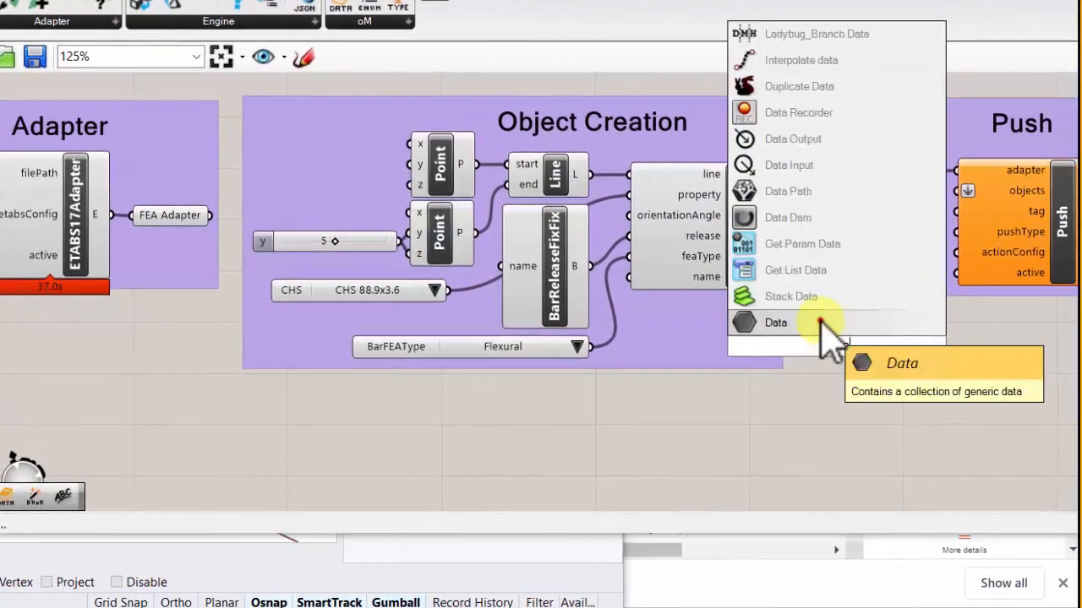
{"action": "left_click", "coordinate": [824, 325]}
{"action": "scroll", "coordinate": [787, 248], "scroll_direction": "up", "scroll_amount": 3}
{"action": "left_click_drag", "start_coordinate": [769, 206], "coordinate": [825, 403]}
- Rename the Data parameter to Bars
{"action": "right_click", "coordinate": [871, 410]}
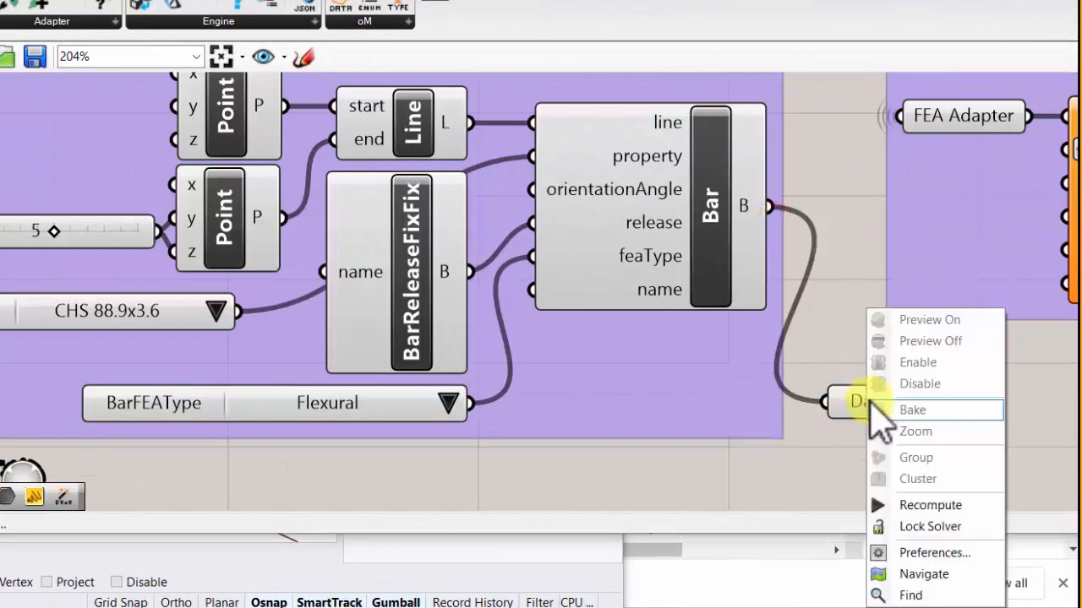
{"action": "key", "text": "Escape"}
{"action": "right_click", "coordinate": [850, 403]}
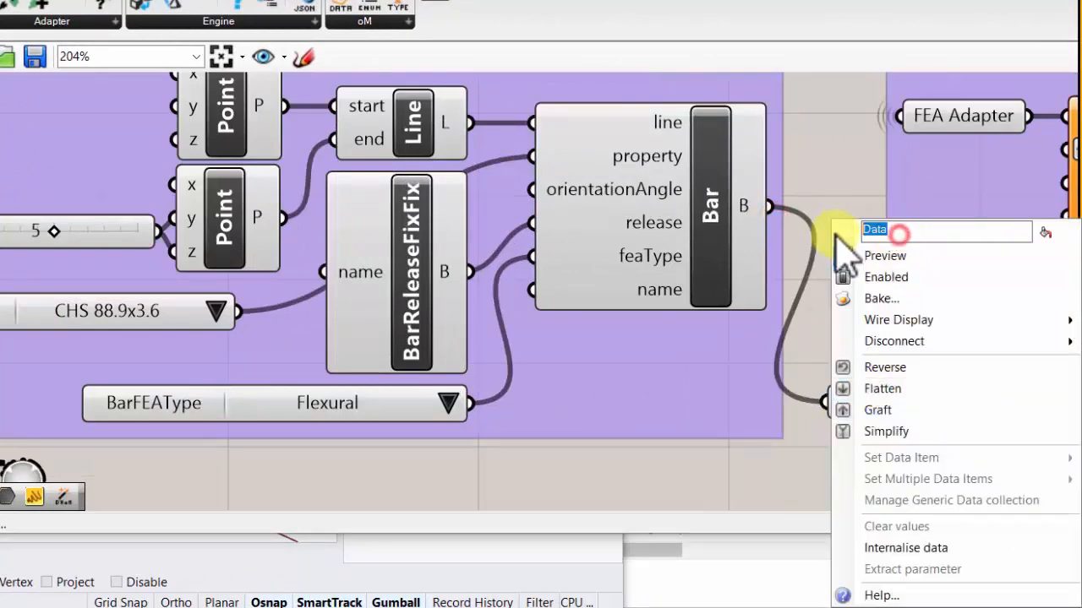
{"action": "left_click", "coordinate": [820, 176]}
- Align the Bars parameter beside the Bar component's output and add it to the Object Creation group
{"action": "right_click_drag", "start_coordinate": [813, 202], "coordinate": [754, 262]}
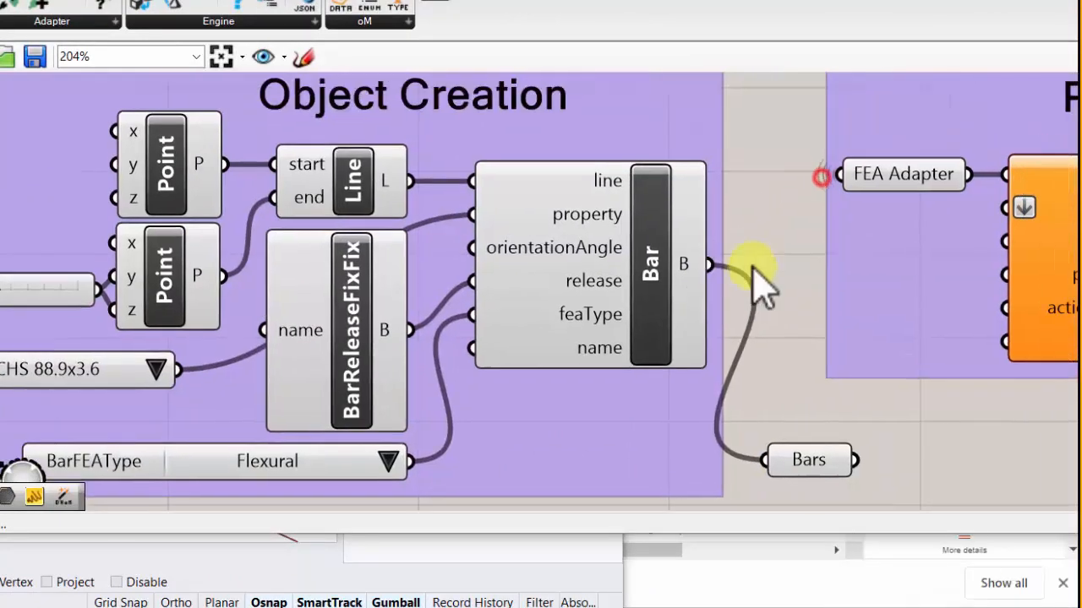
{"action": "right_click_drag", "start_coordinate": [824, 393], "coordinate": [629, 353]}
{"action": "scroll", "coordinate": [601, 319], "scroll_direction": "down", "scroll_amount": 4}
{"action": "left_click_drag", "start_coordinate": [653, 296], "coordinate": [795, 287]}
{"action": "left_click_drag", "start_coordinate": [609, 376], "coordinate": [629, 332]}
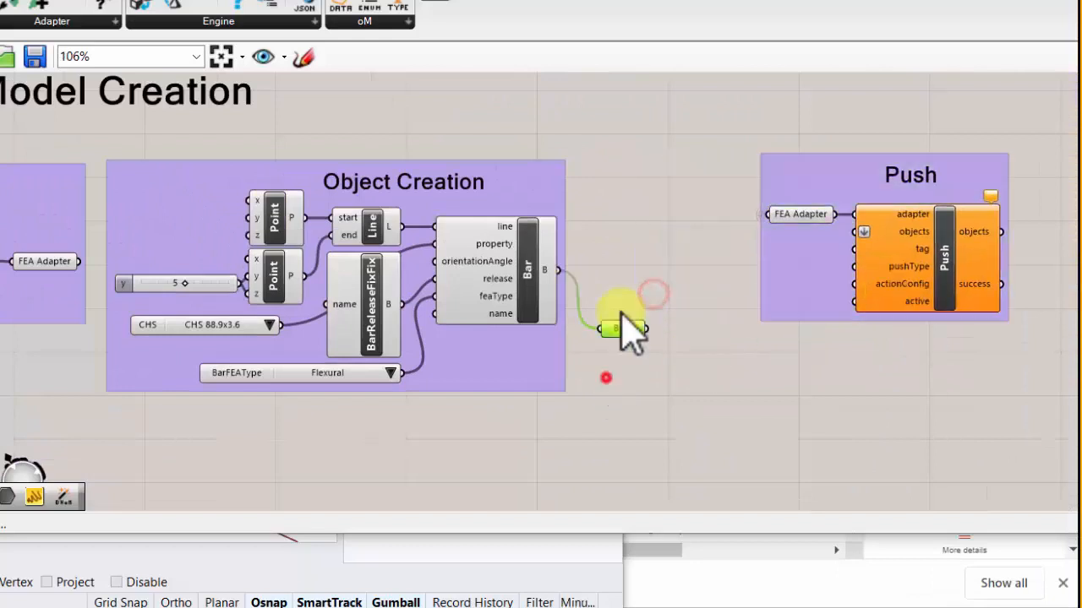
{"action": "right_click", "coordinate": [534, 317]}
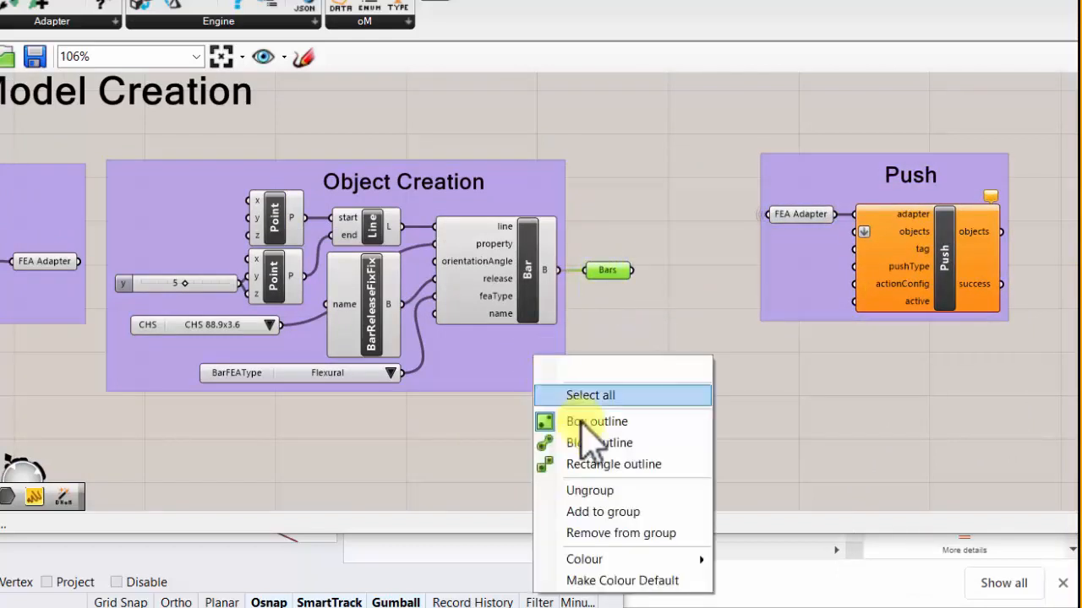
{"action": "left_click", "coordinate": [594, 513]}
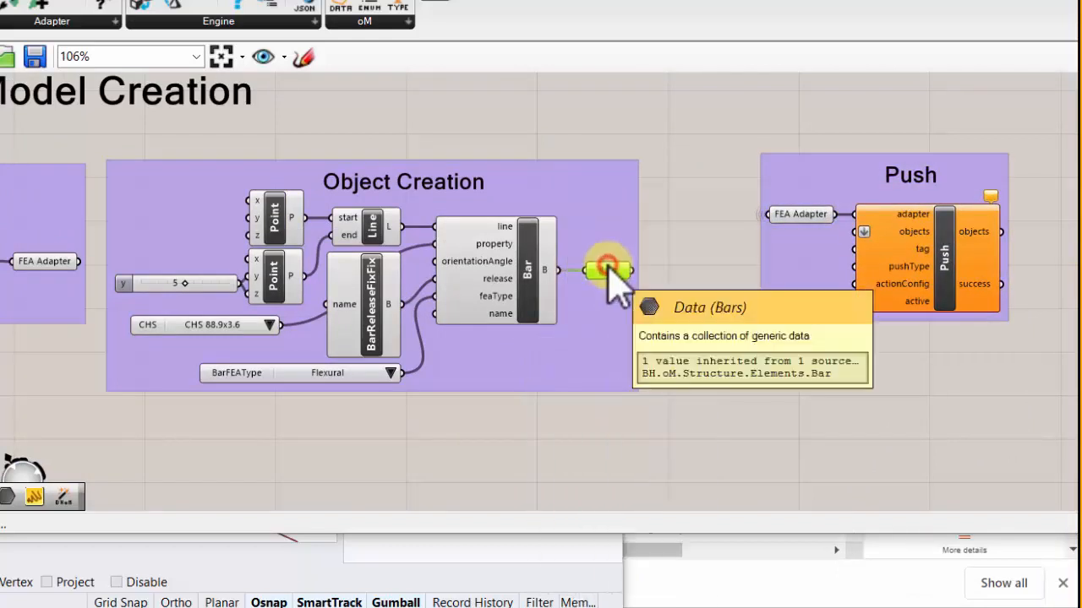
- Place a second Bars parameter between the first one and Push's objects input, and add it to the Push group
{"action": "left_click_drag", "start_coordinate": [610, 275], "coordinate": [705, 289], "text": "alt"}
{"action": "left_click_drag", "start_coordinate": [632, 271], "coordinate": [856, 231]}
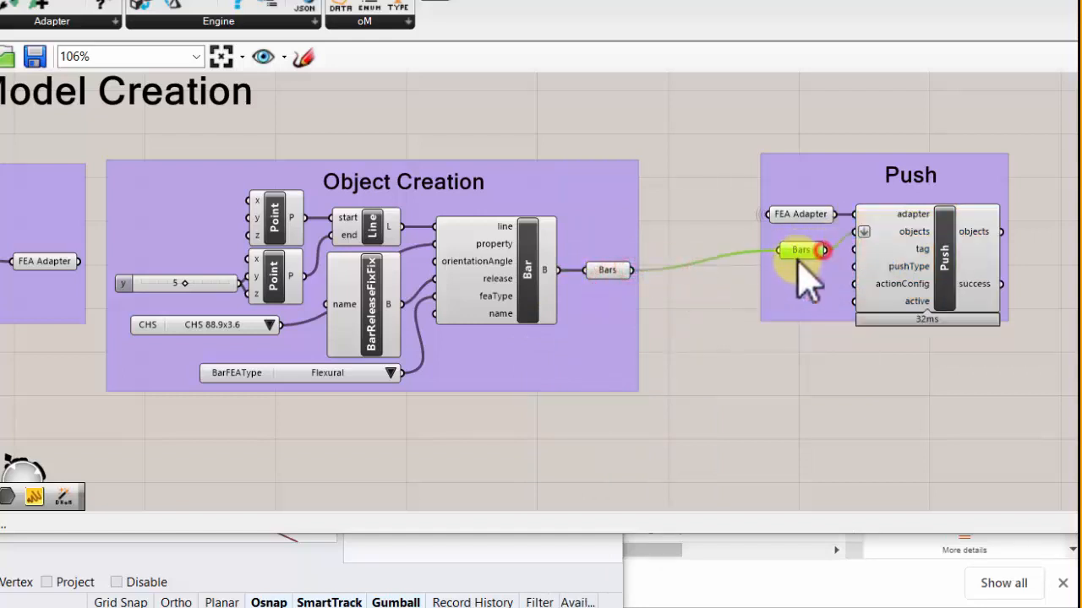
{"action": "left_click_drag", "start_coordinate": [795, 252], "coordinate": [792, 241]}
{"action": "right_click", "coordinate": [789, 276]}
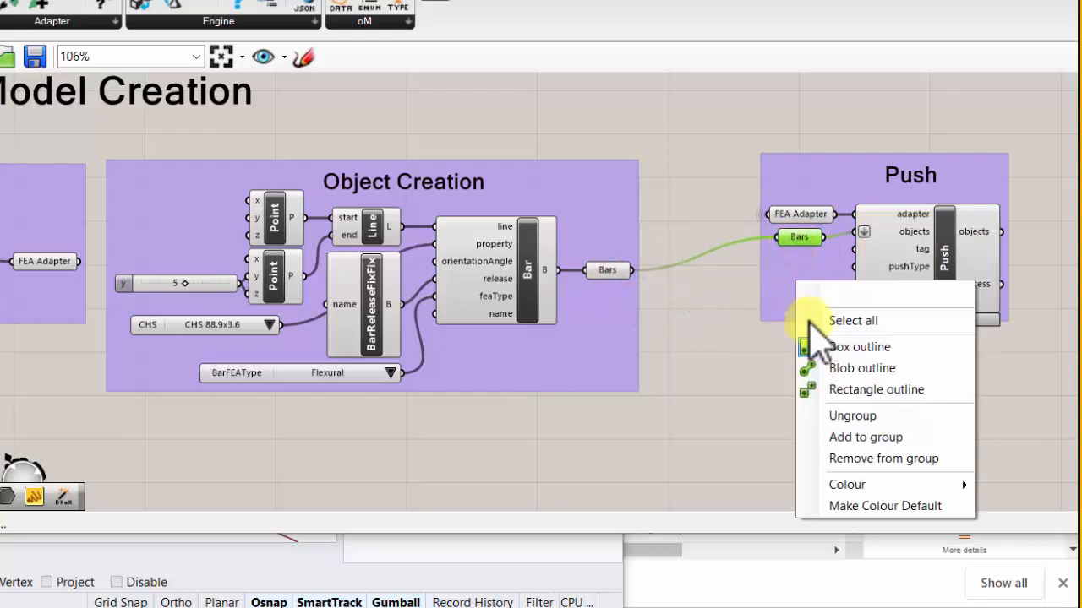
{"action": "left_click", "coordinate": [862, 437]}
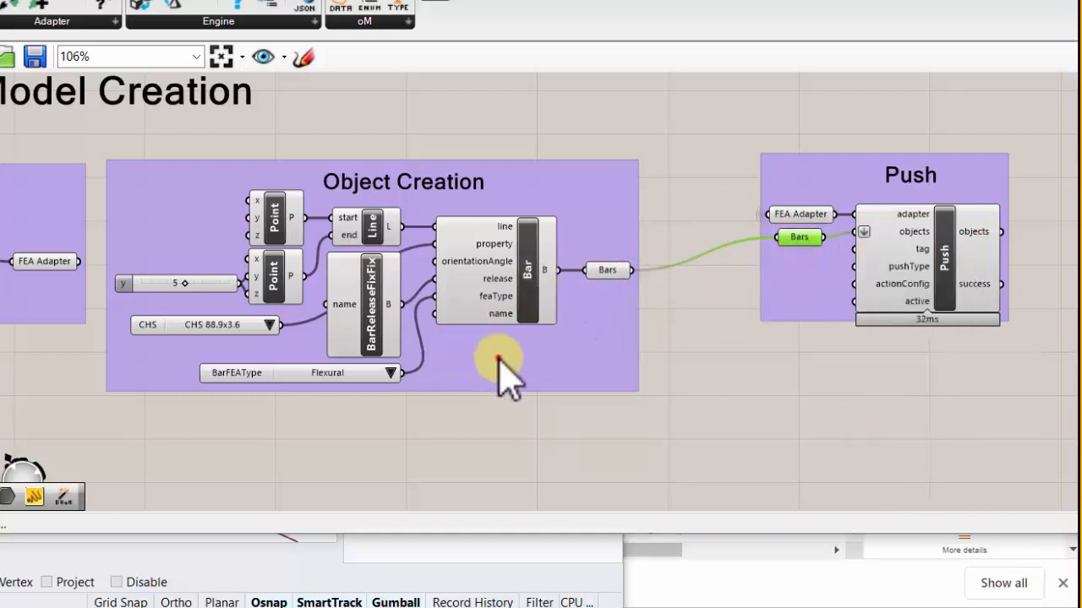
- Shift the Object Creation group slightly towards Push and add a Series component feeding the upper Point's x input
{"action": "left_click_drag", "start_coordinate": [498, 357], "coordinate": [531, 348]}
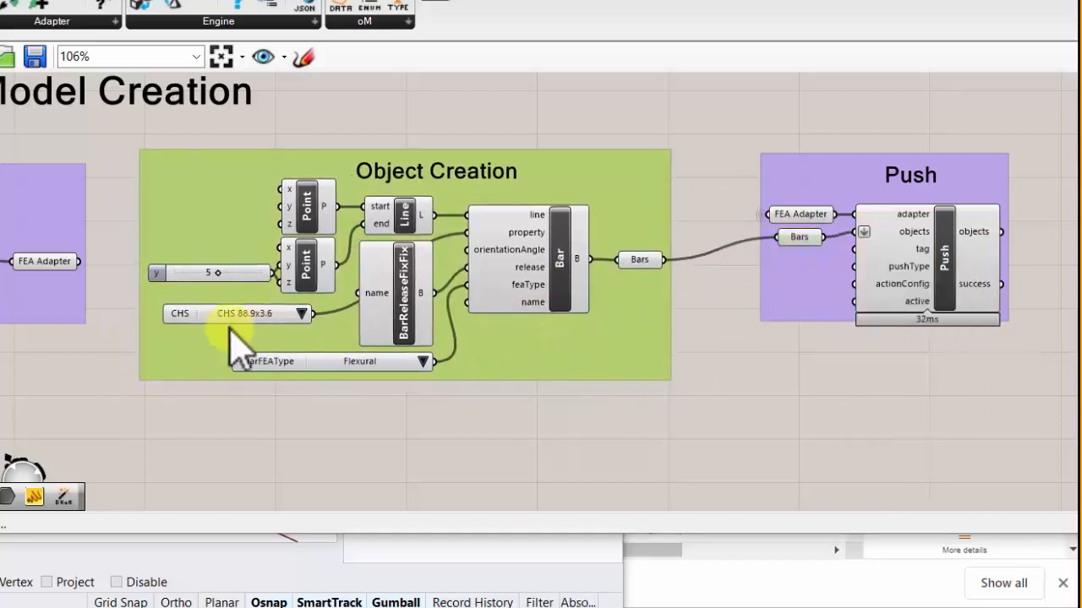
{"action": "left_click", "coordinate": [96, 406]}
{"action": "double_click", "coordinate": [95, 407]}
{"action": "type", "text": "s"}
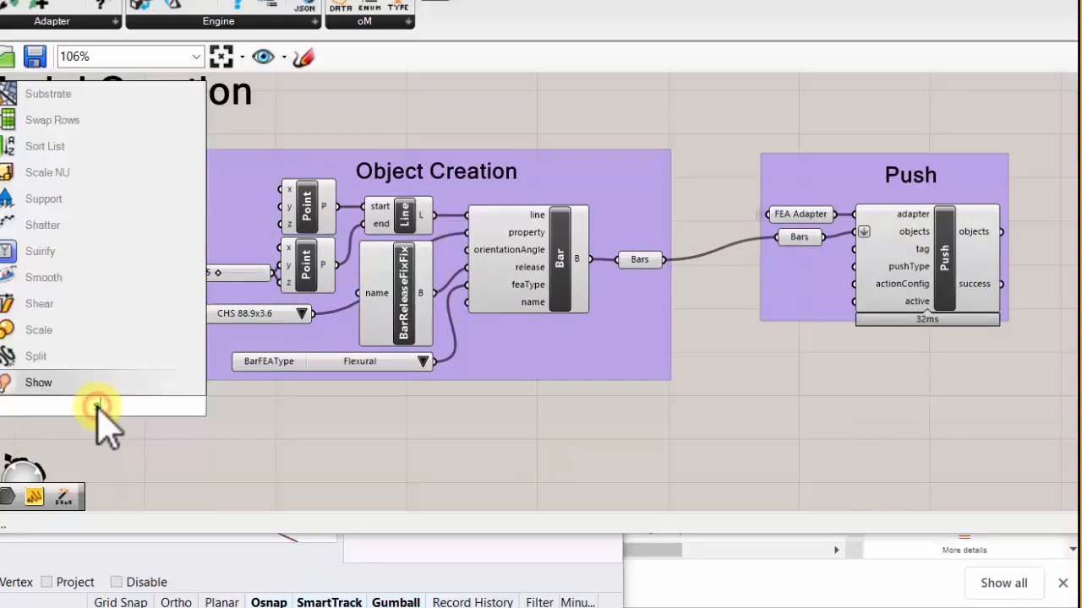
{"action": "type", "text": "er"}
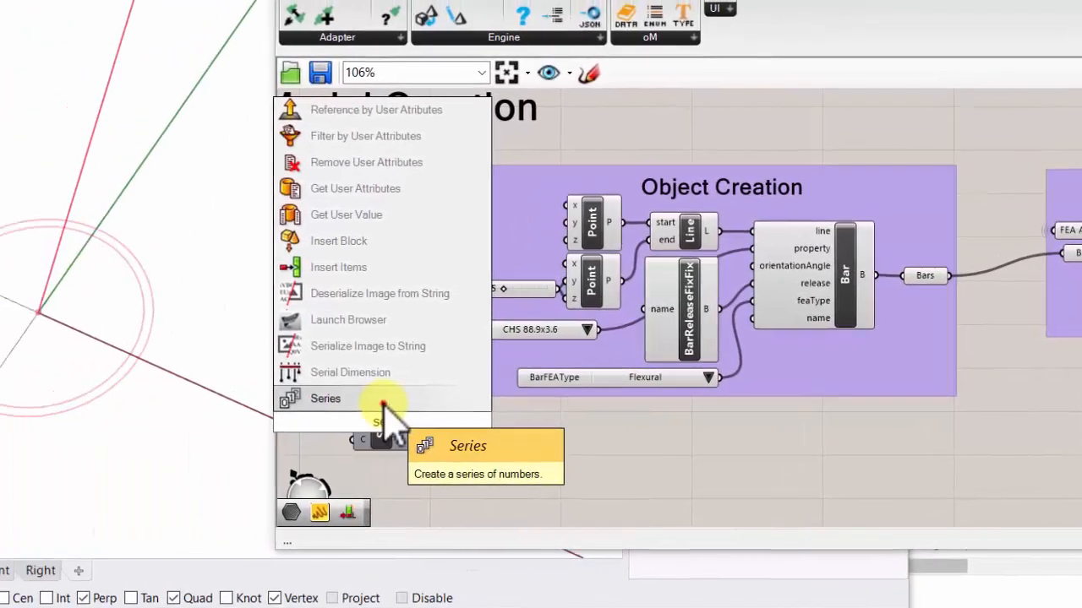
{"action": "left_click", "coordinate": [383, 404]}
{"action": "left_click_drag", "start_coordinate": [384, 427], "coordinate": [558, 202]}
{"action": "left_click_drag", "start_coordinate": [757, 221], "coordinate": [758, 218]}
- Preview the Line geometry in the Rhino viewport and try feeding Series into the lower Point's x input as well
{"action": "left_click", "coordinate": [876, 247]}
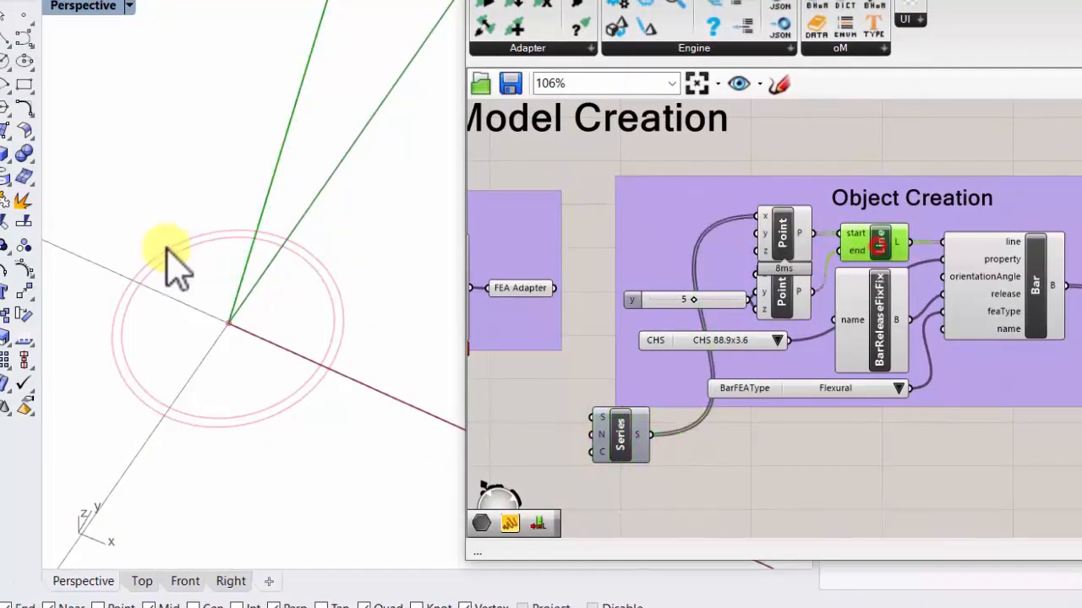
{"action": "right_click_drag", "start_coordinate": [169, 262], "coordinate": [247, 205]}
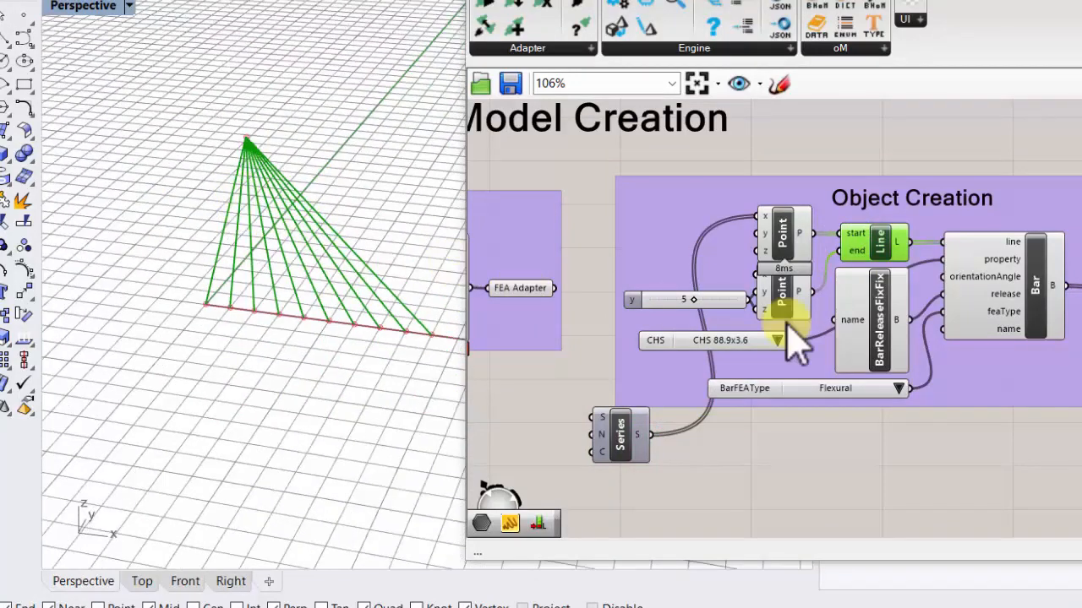
{"action": "left_click_drag", "start_coordinate": [644, 434], "coordinate": [753, 276]}
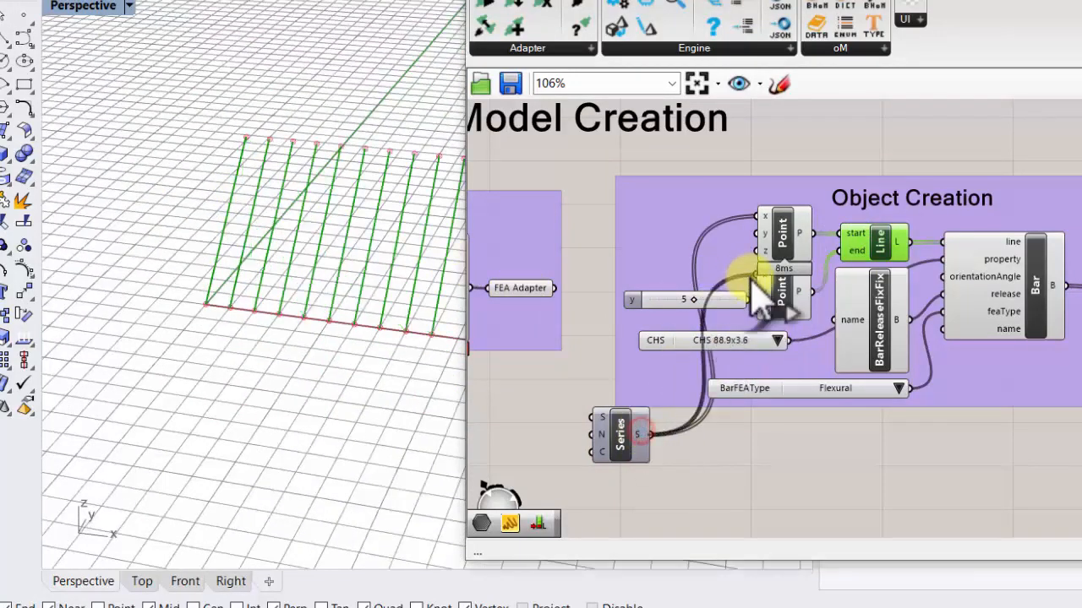
{"action": "scroll", "coordinate": [201, 205], "scroll_direction": "down", "scroll_amount": 6}
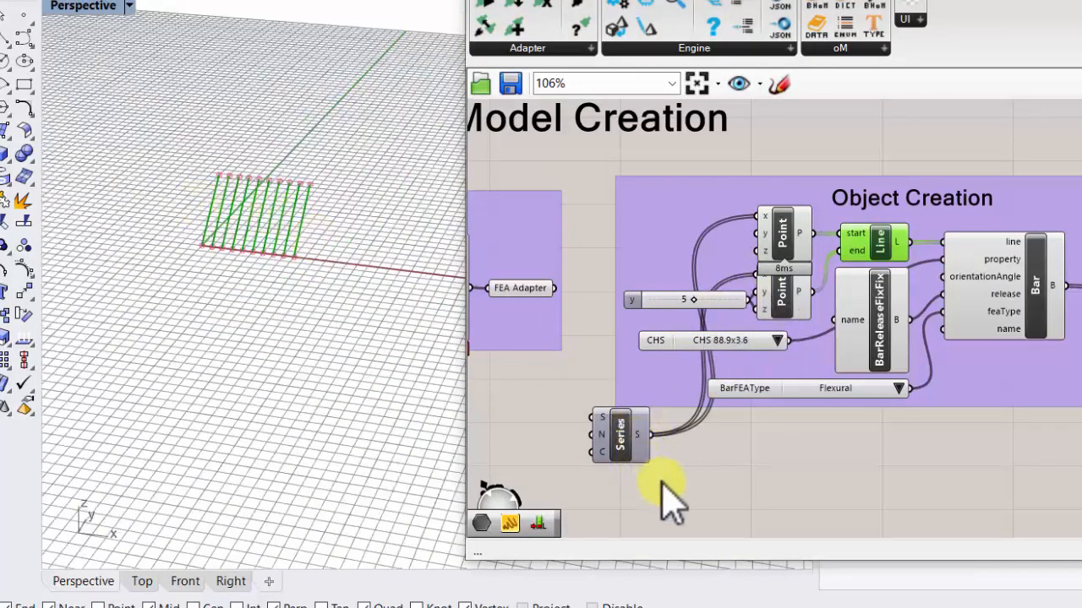
{"action": "right_click_drag", "start_coordinate": [665, 475], "coordinate": [621, 460]}
{"action": "key", "text": "ctrl+z"}
- Move the Series component beside the upper Point and add it to the Object Creation group
{"action": "scroll", "coordinate": [728, 363], "scroll_direction": "up", "scroll_amount": 2}
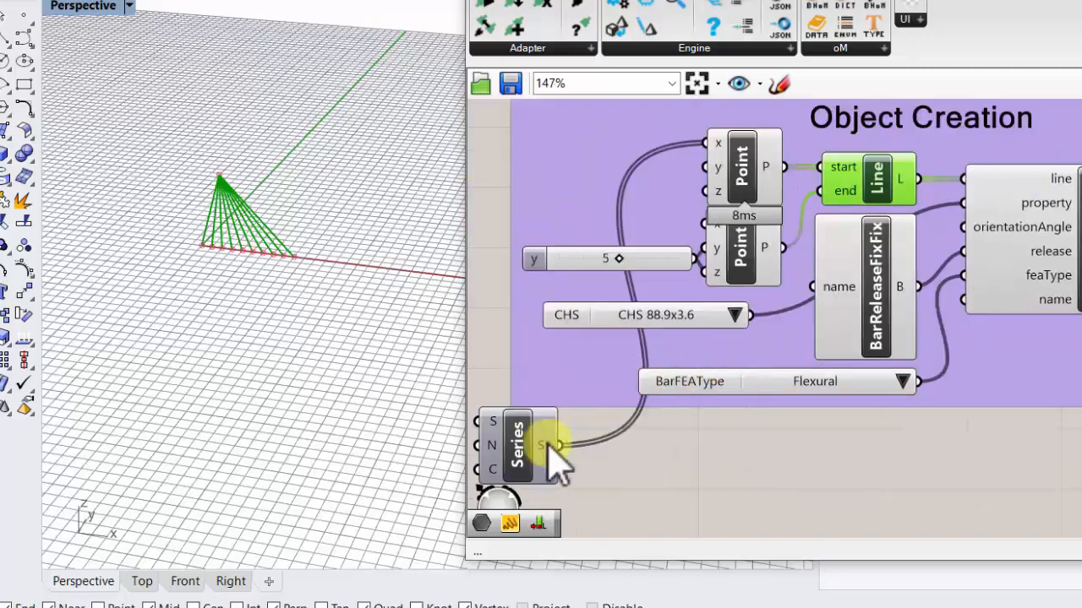
{"action": "left_click_drag", "start_coordinate": [550, 439], "coordinate": [665, 136]}
{"action": "right_click", "coordinate": [558, 202]}
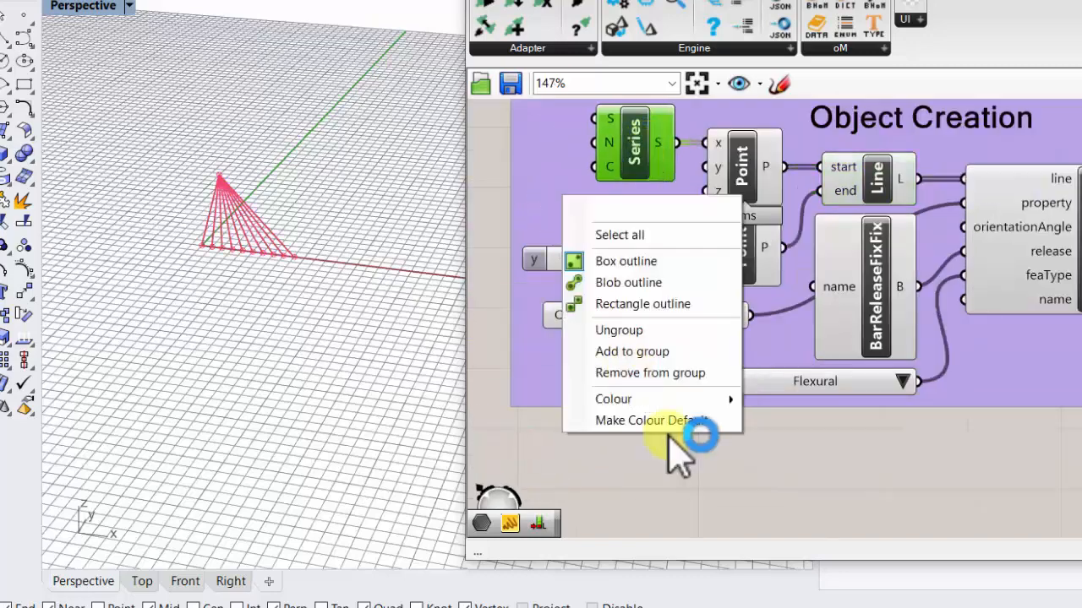
{"action": "left_click", "coordinate": [658, 350]}
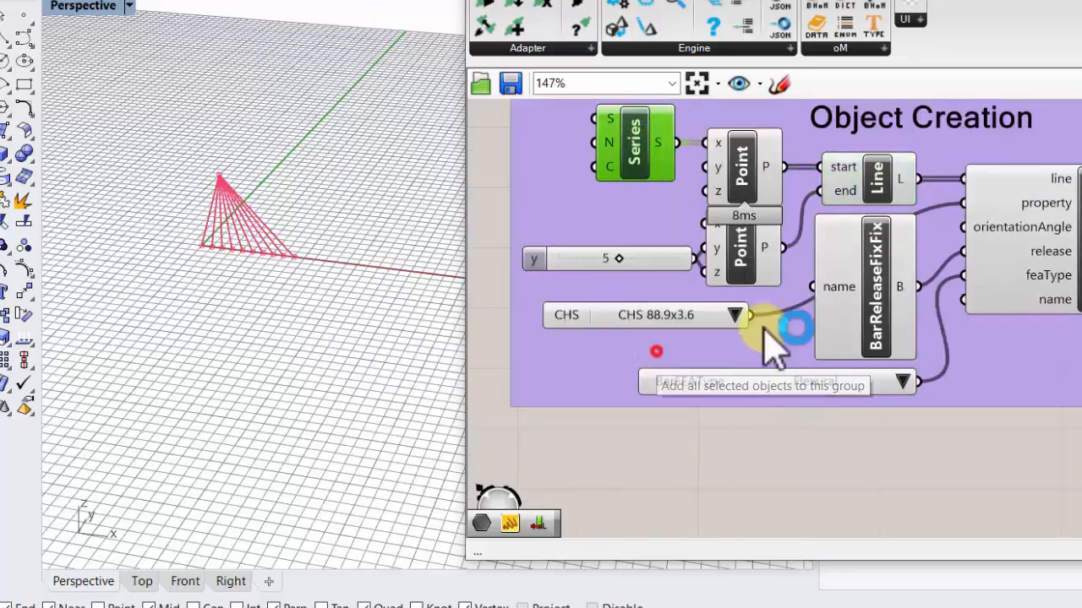
- Check the data held by the Bars parameter and the description of Push's active input
{"action": "scroll", "coordinate": [651, 350], "scroll_direction": "down", "scroll_amount": 3}
{"action": "scroll", "coordinate": [882, 265], "scroll_direction": "up", "scroll_amount": 1}
{"action": "mouse_move", "coordinate": [976, 292]}
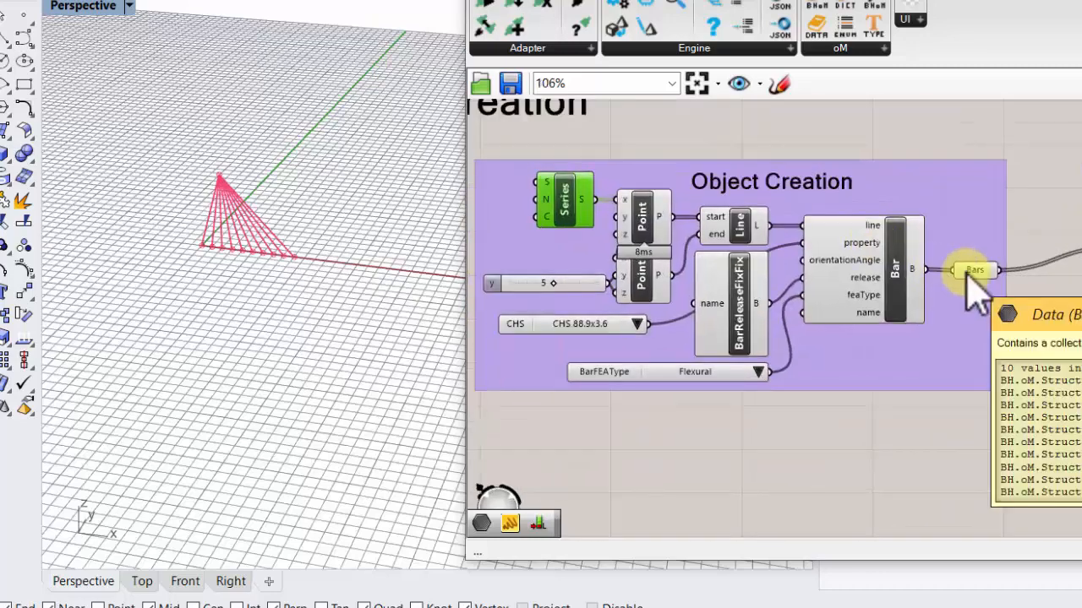
{"action": "scroll", "coordinate": [1014, 350], "scroll_direction": "up", "scroll_amount": 3}
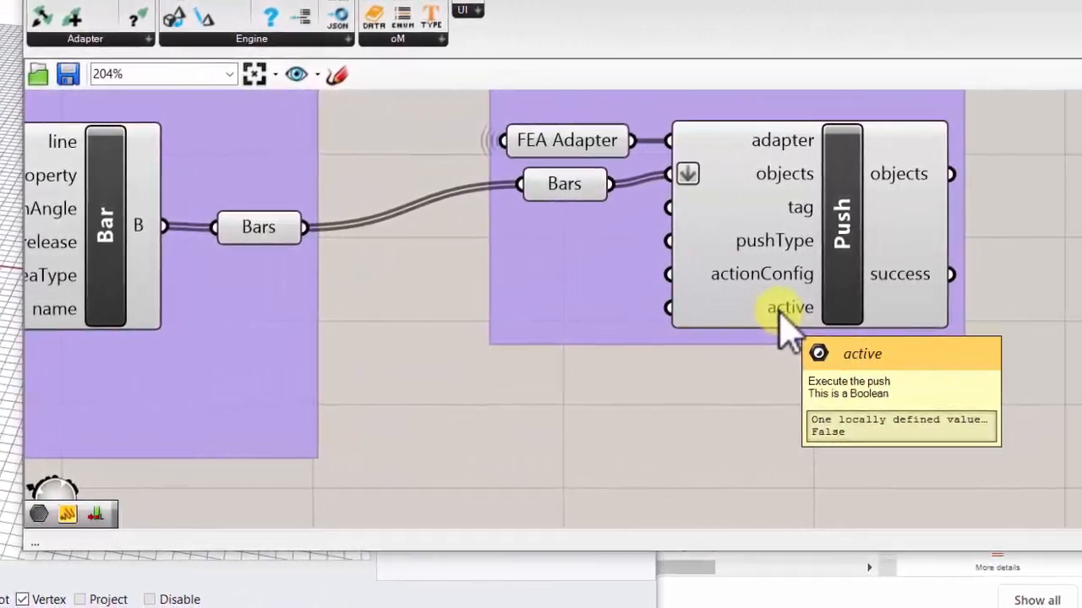
- Place a Boolean Toggle beside Push's active input and add it to the Push group
{"action": "scroll", "coordinate": [1080, 321], "scroll_direction": "down", "scroll_amount": 1}
{"action": "double_click", "coordinate": [636, 411]}
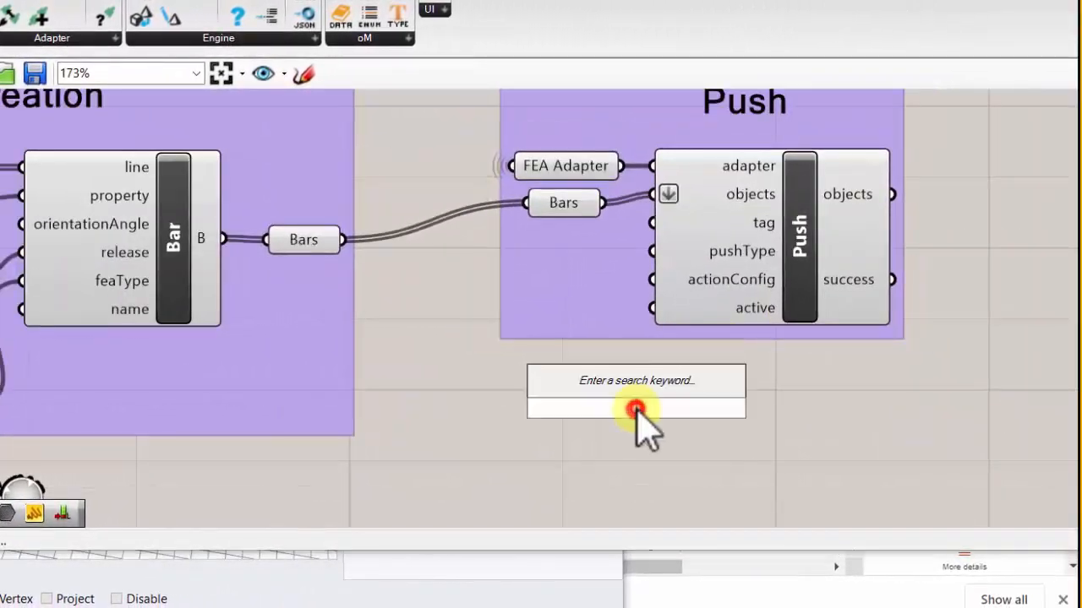
{"action": "type", "text": "toggl"}
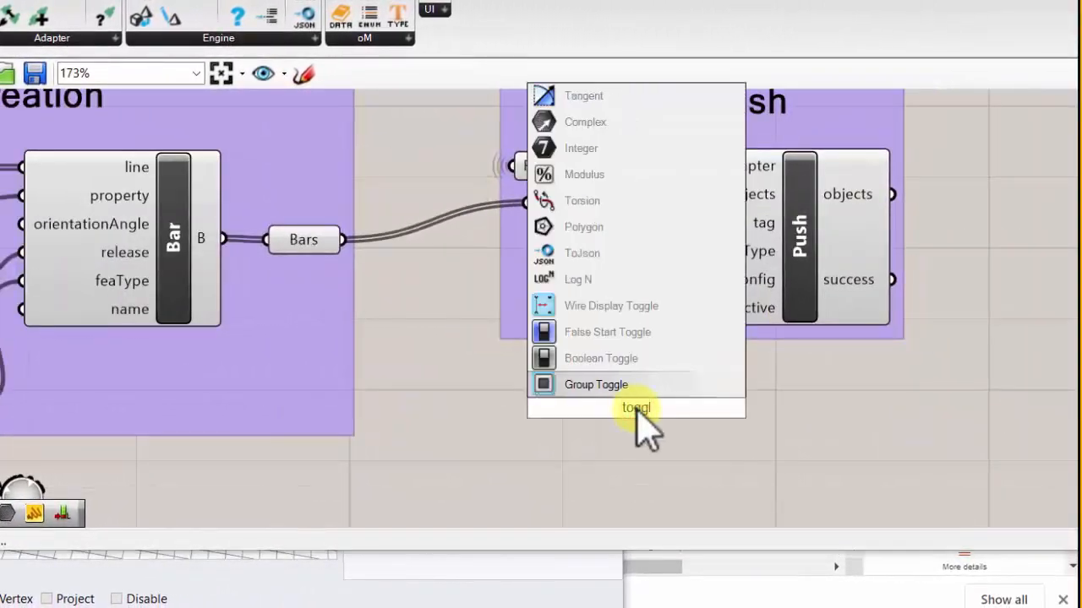
{"action": "left_click", "coordinate": [609, 358]}
{"action": "left_click_drag", "start_coordinate": [615, 404], "coordinate": [527, 293]}
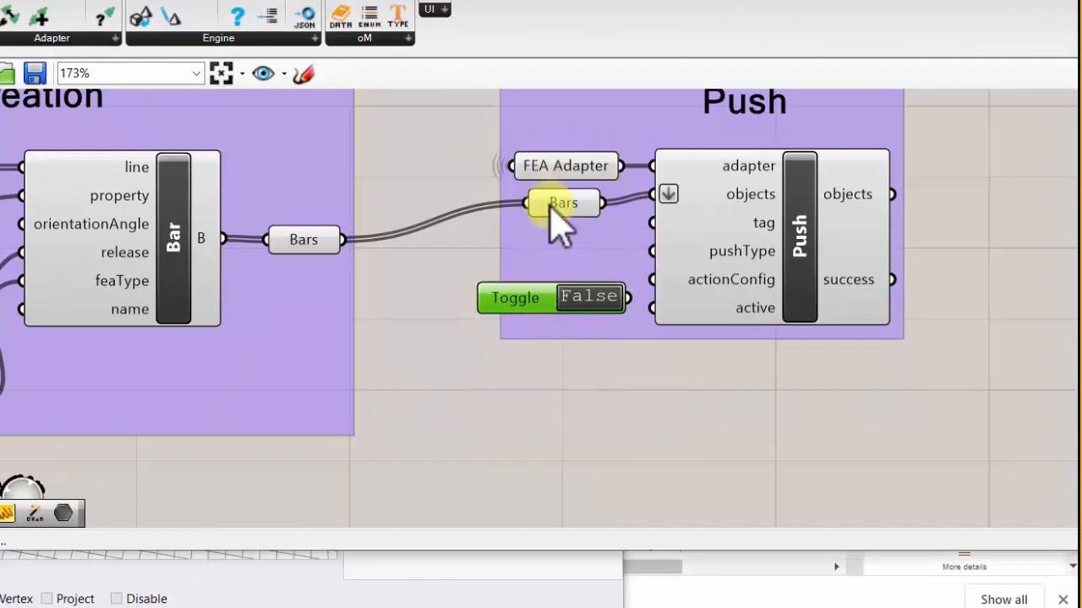
{"action": "right_click", "coordinate": [550, 295]}
{"action": "left_click", "coordinate": [637, 430]}
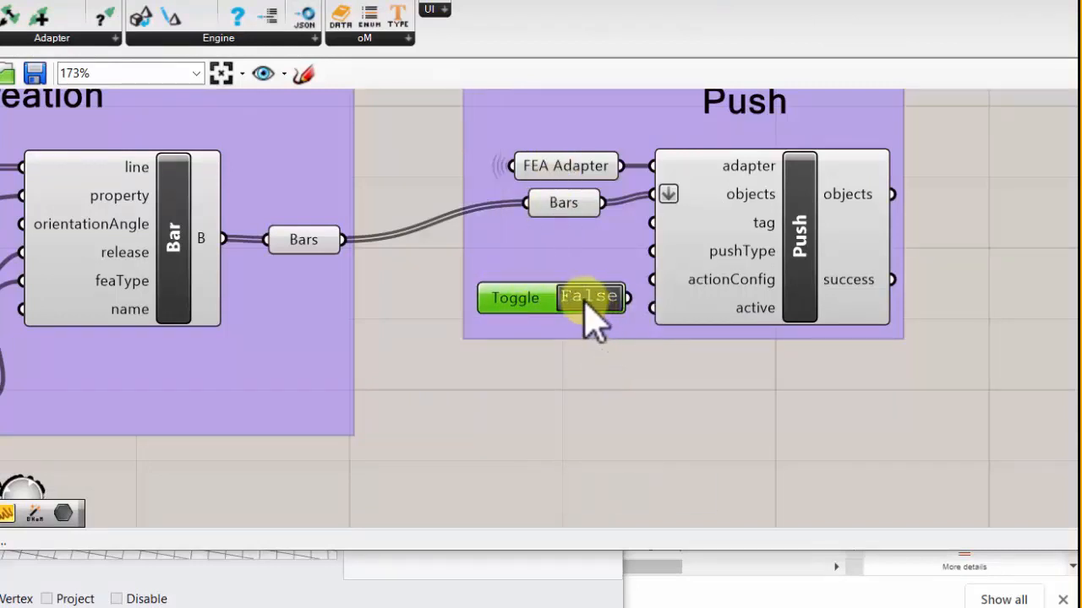
- Set the Boolean Toggle to True and connect it to Push's active input
{"action": "double_click", "coordinate": [589, 298]}
{"action": "left_click_drag", "start_coordinate": [629, 297], "coordinate": [652, 307]}
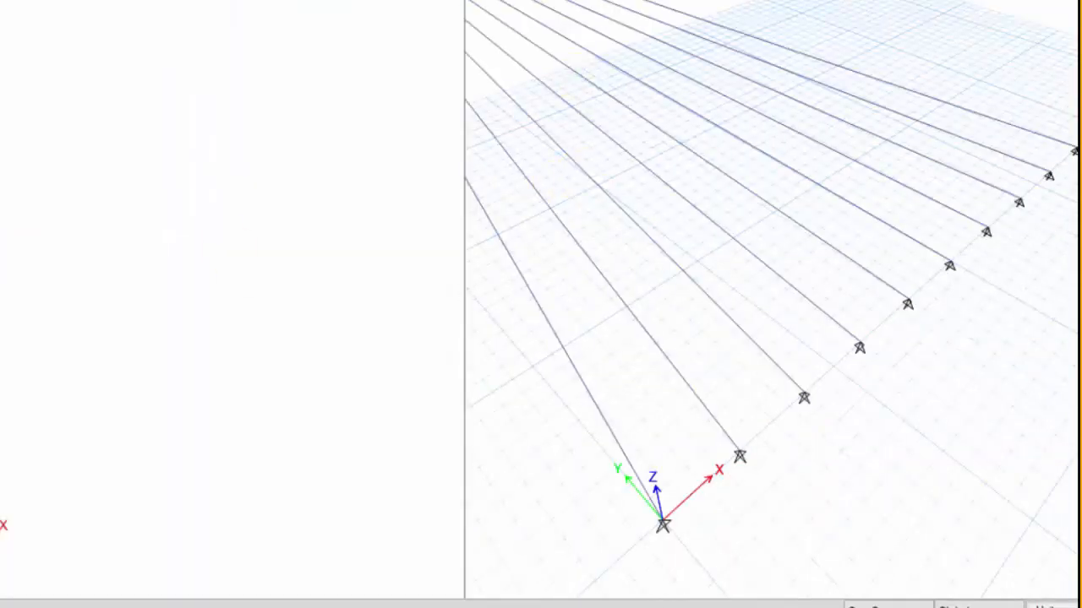
- Switch to ETABS and turn on Extrude Frames in the display options of the 3D view
{"action": "left_click", "coordinate": [454, 1]}
{"action": "scroll", "coordinate": [286, 274], "scroll_direction": "down", "scroll_amount": 6}
{"action": "scroll", "coordinate": [288, 252], "scroll_direction": "up", "scroll_amount": 3}
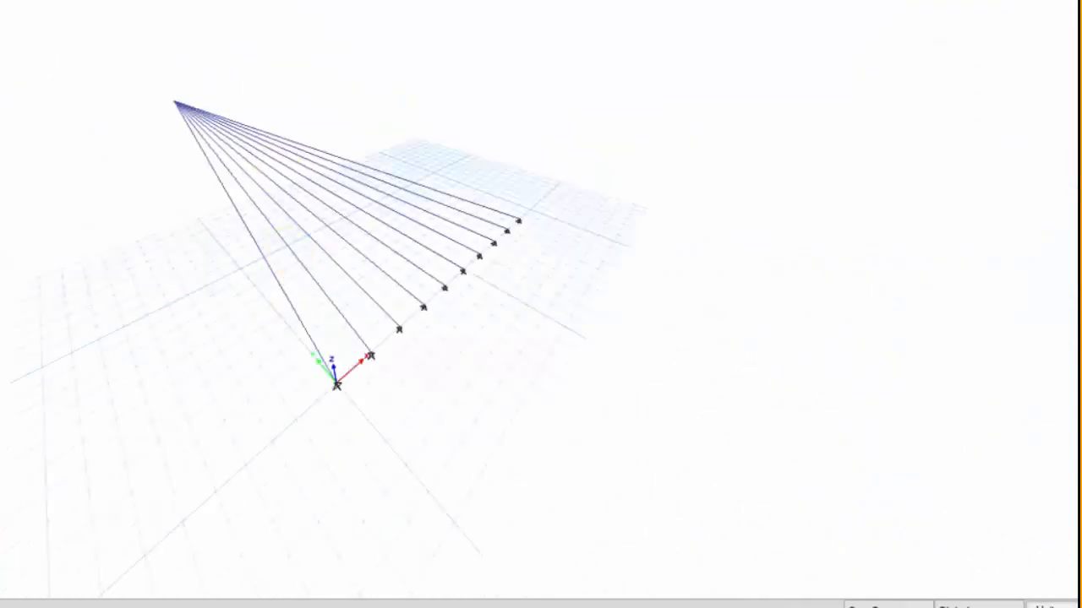
{"action": "key", "text": "ctrl+w"}
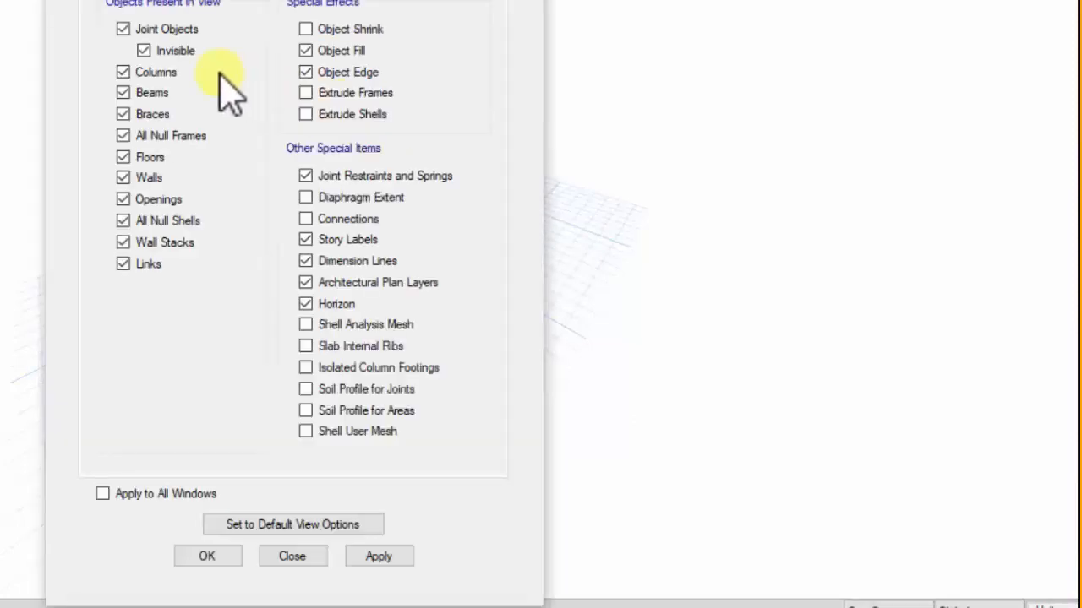
{"action": "left_click", "coordinate": [305, 93]}
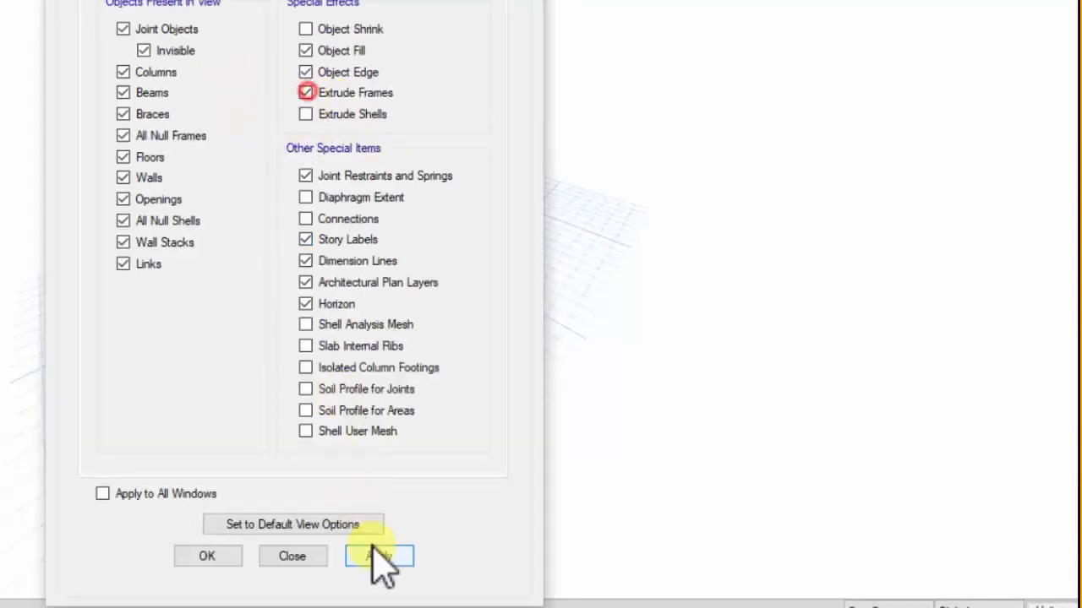
{"action": "left_click", "coordinate": [379, 556]}
{"action": "left_click", "coordinate": [207, 556]}
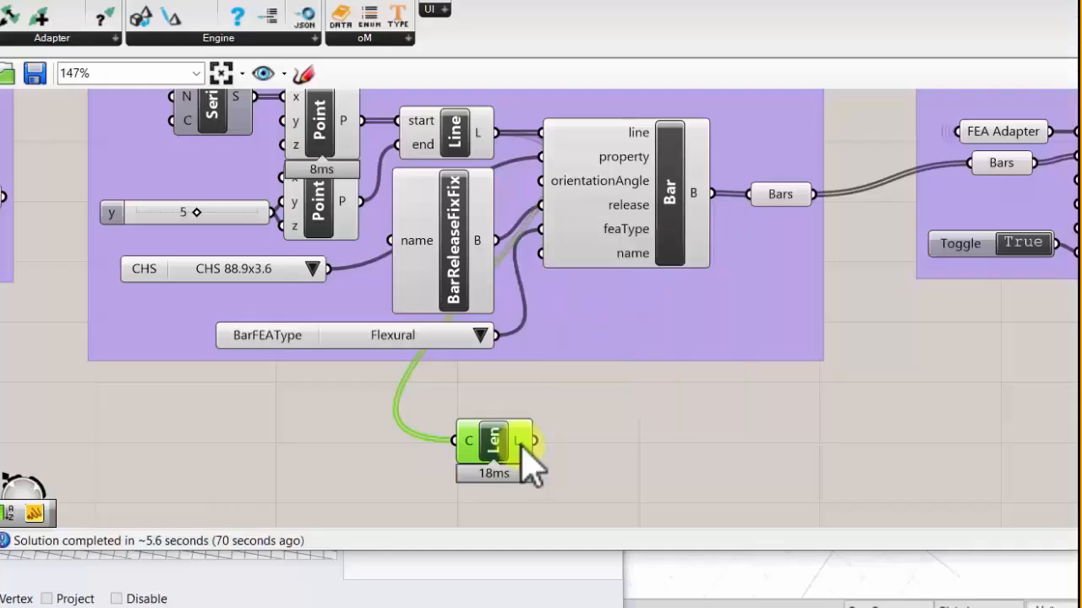
{"action": "right_click_drag", "start_coordinate": [514, 459], "coordinate": [430, 432]}
{"action": "mouse_move", "coordinate": [440, 457]}
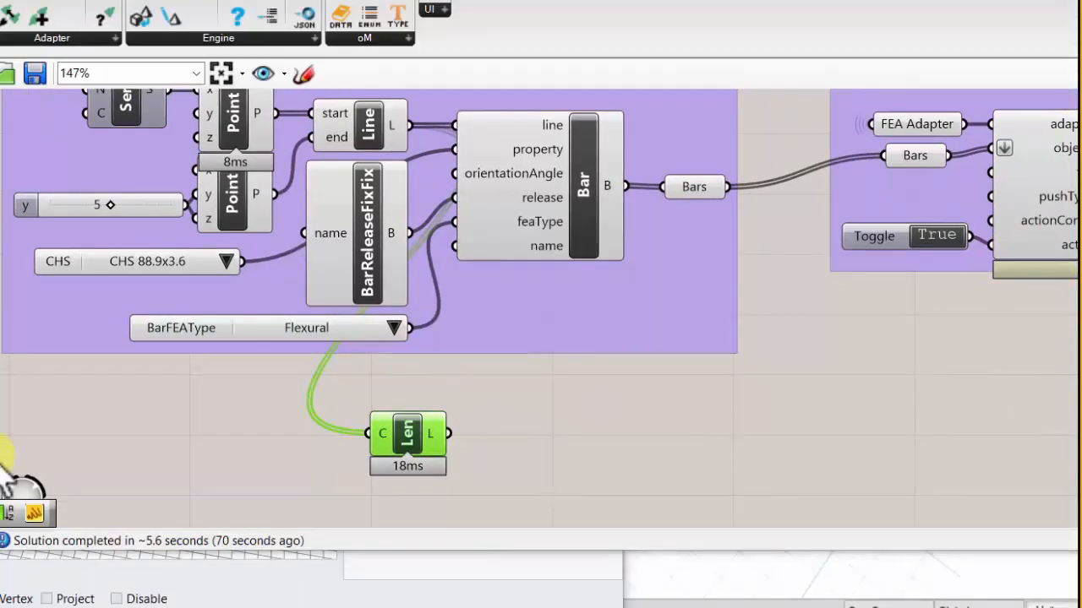
{"action": "left_click_drag", "start_coordinate": [0, 450], "coordinate": [165, 454]}
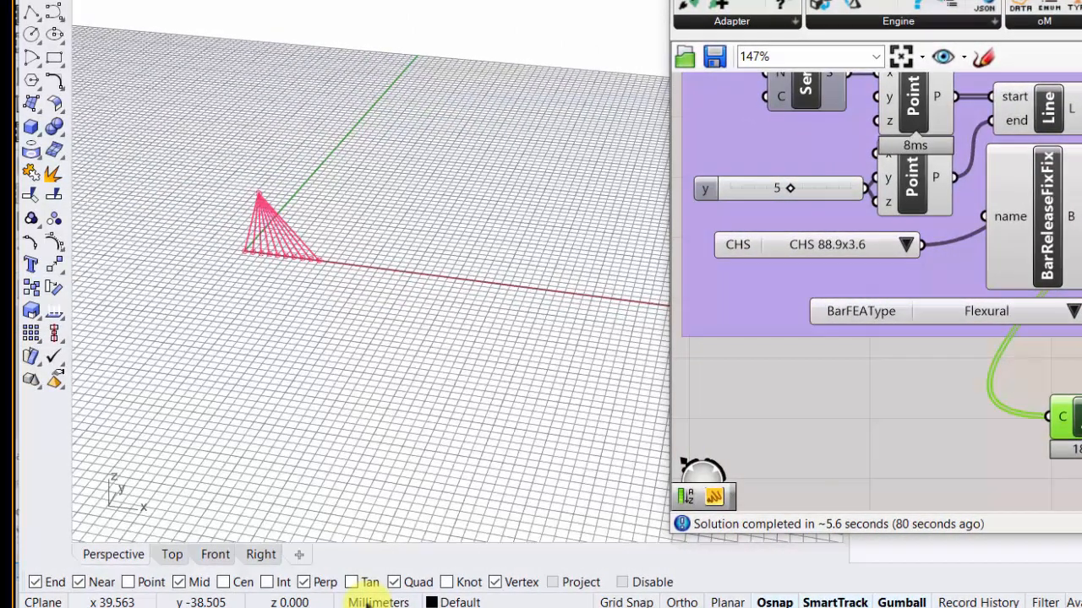
{"action": "right_click_drag", "start_coordinate": [844, 275], "coordinate": [882, 338]}
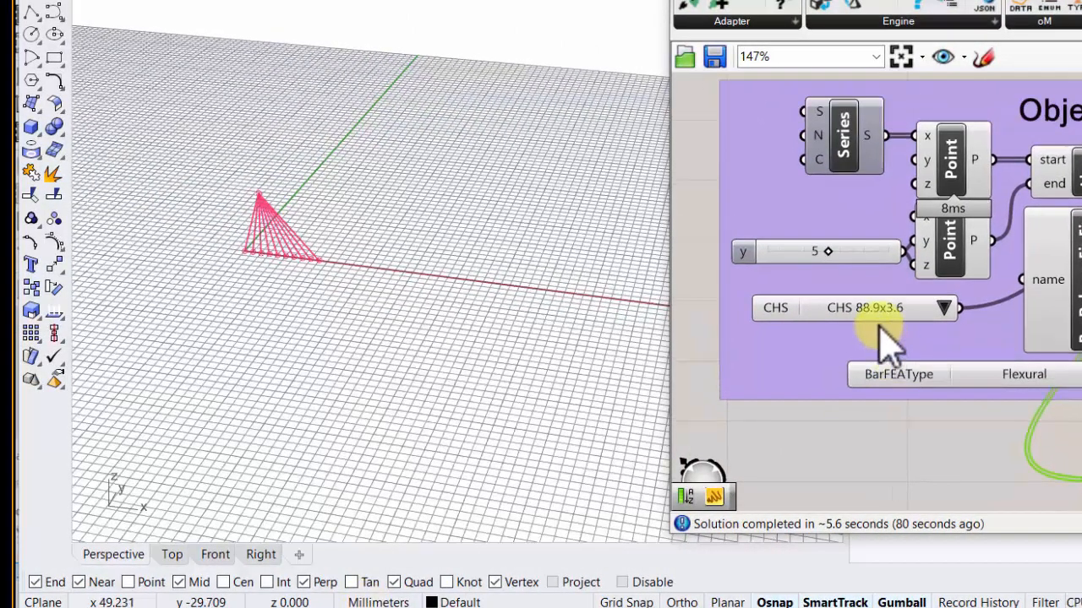
{"action": "scroll", "coordinate": [852, 125], "scroll_direction": "down", "scroll_amount": 2}
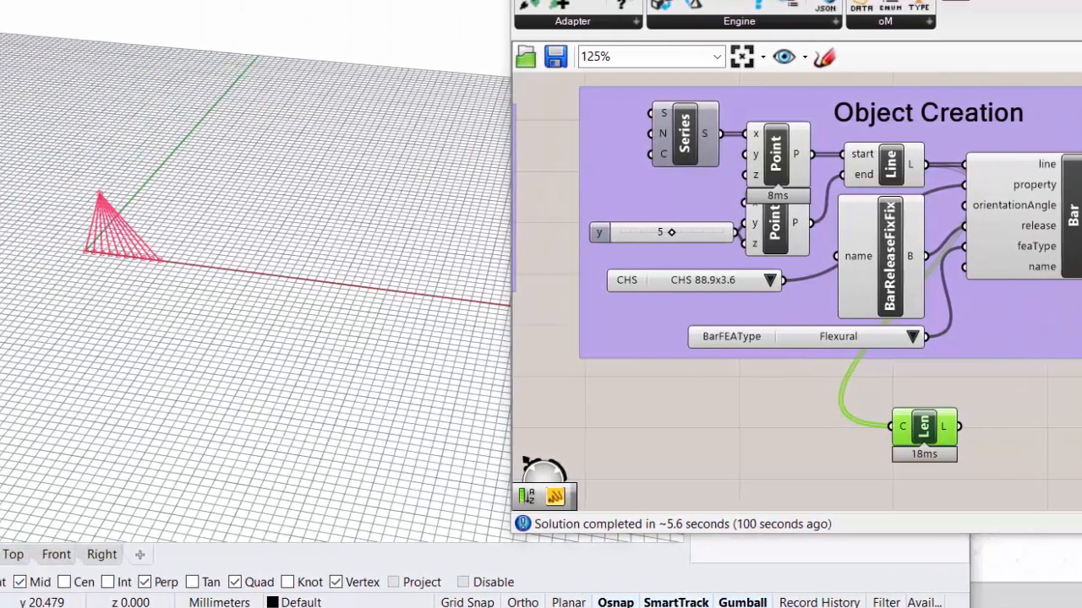
- Draw a trial square on the ground plane near the line fan in the Rhino viewport and delete it
{"action": "left_click", "coordinate": [27, 180]}
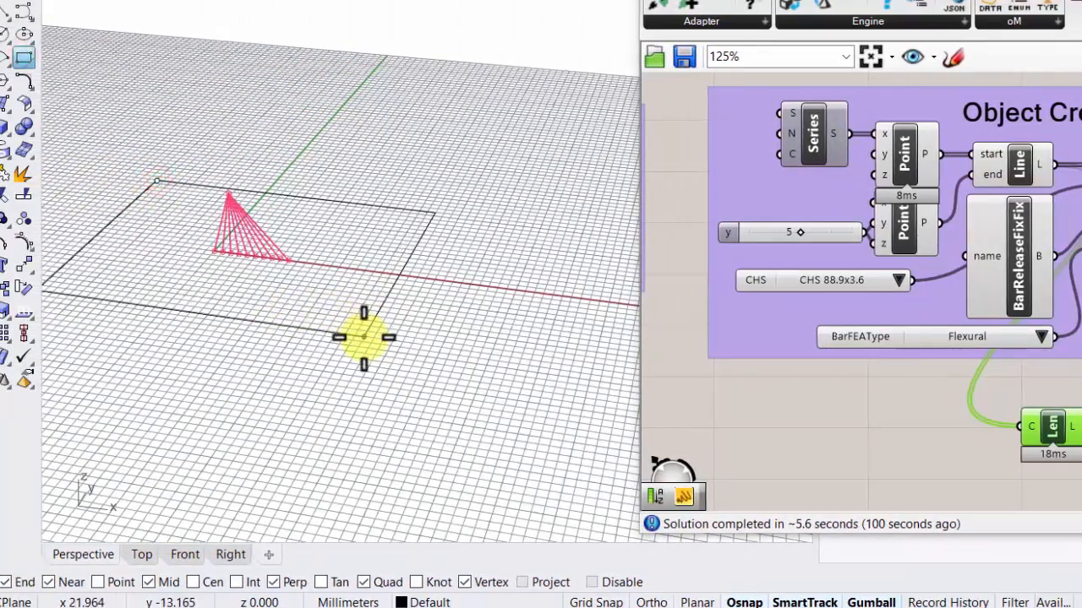
{"action": "type", "text": "2"}
{"action": "key", "text": "Return"}
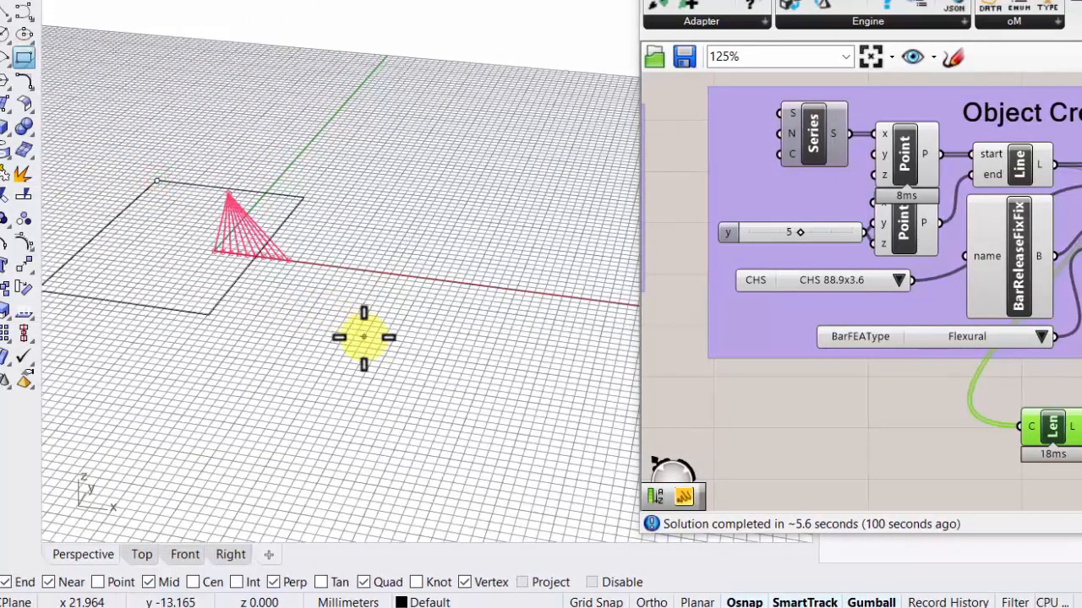
{"action": "key", "text": "Return"}
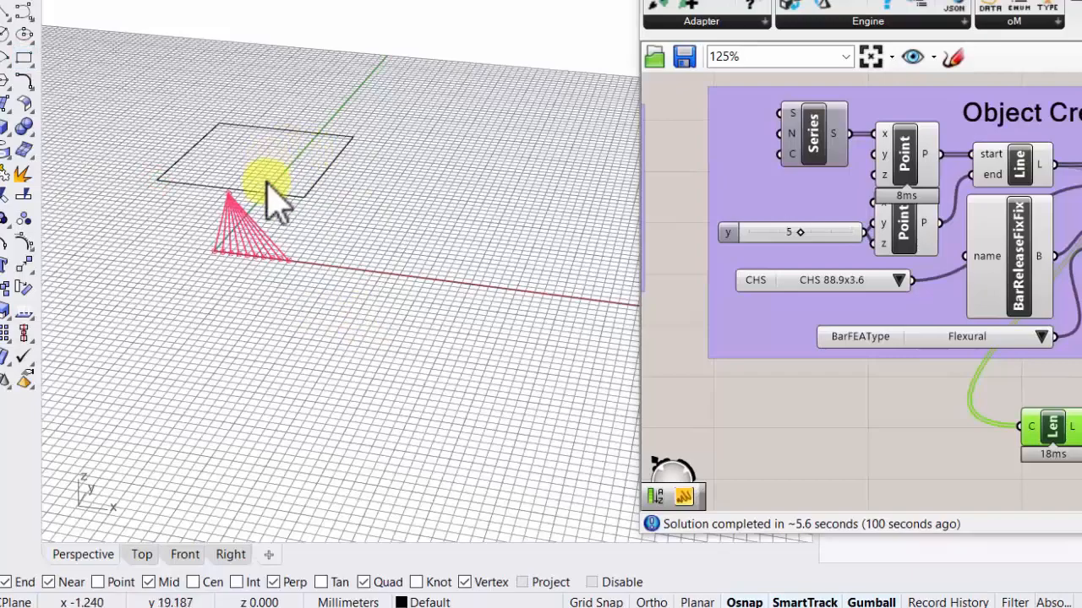
{"action": "right_click_drag", "start_coordinate": [271, 193], "coordinate": [275, 258]}
{"action": "scroll", "coordinate": [276, 111], "scroll_direction": "up", "scroll_amount": 6}
{"action": "right_click_drag", "start_coordinate": [276, 111], "coordinate": [282, 157]}
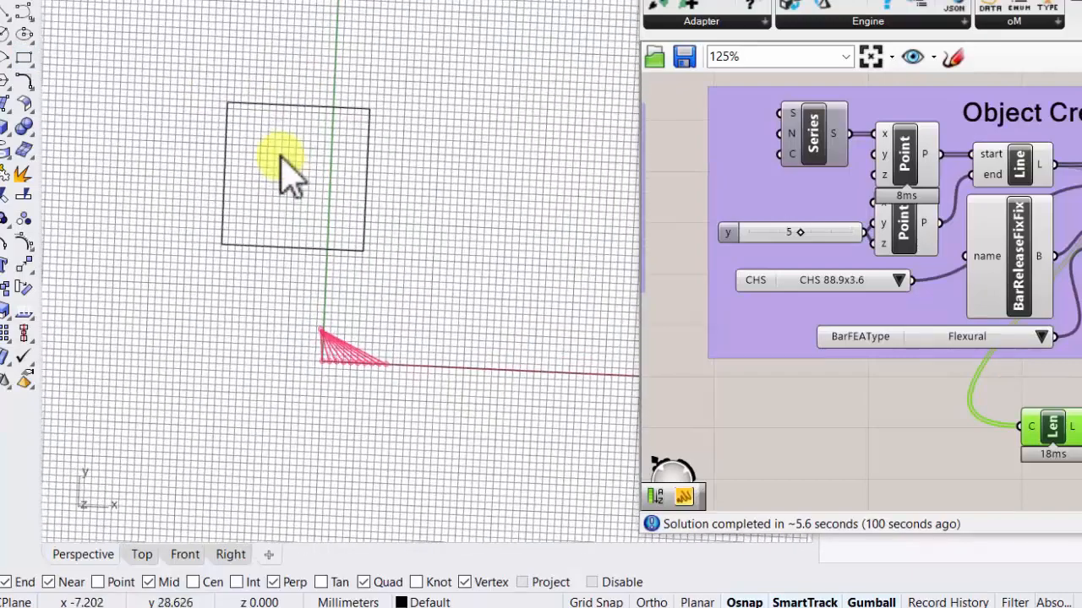
{"action": "left_click", "coordinate": [287, 107]}
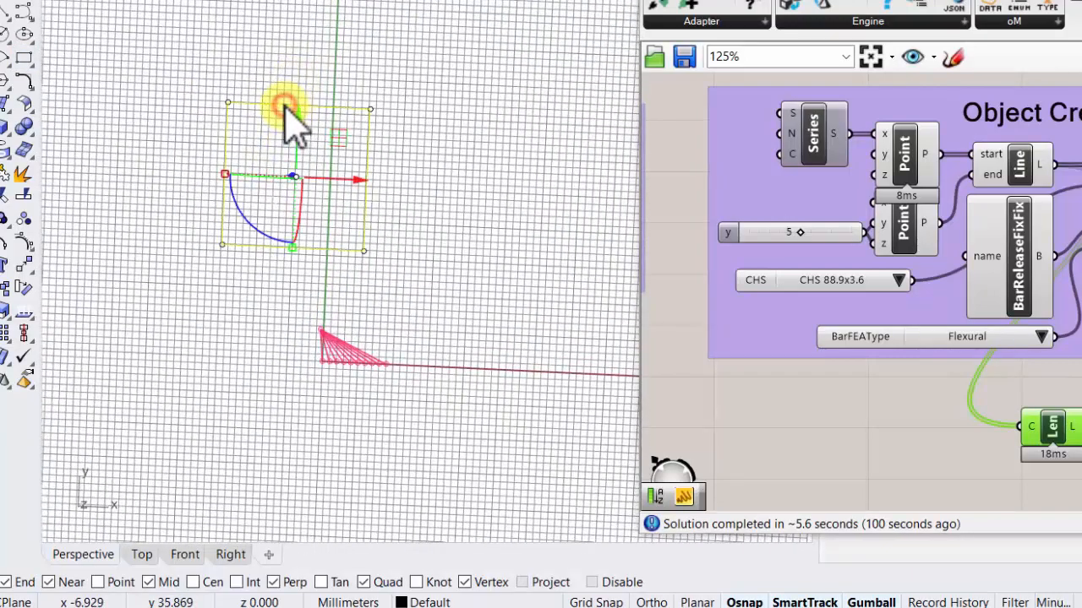
{"action": "key", "text": "Delete"}
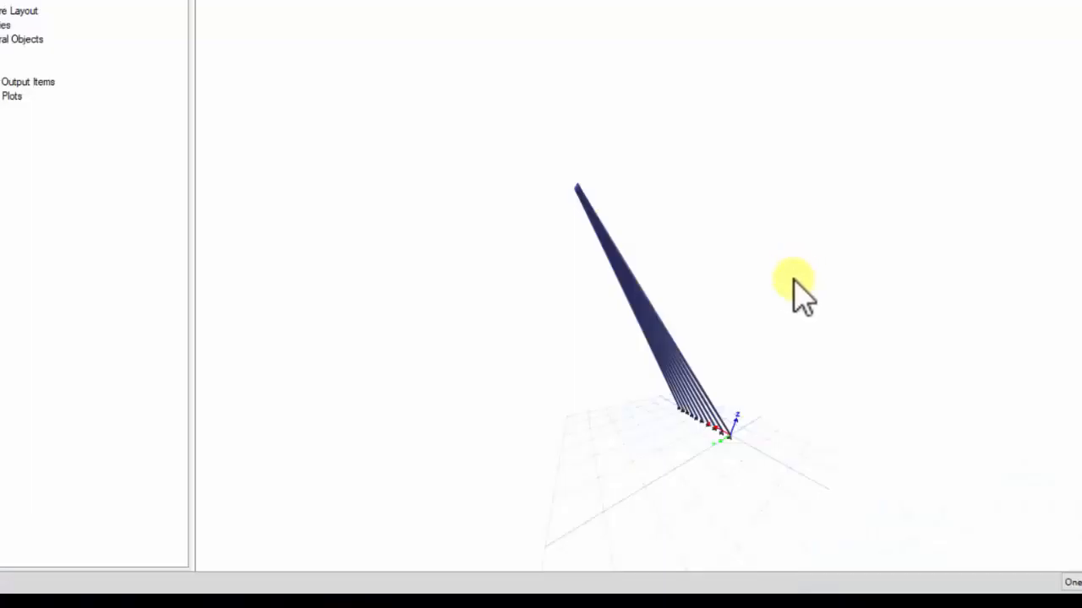
- Inspect the extruded bars from another angle in the ETABS 3D view and switch back to Rhino
{"action": "left_click_drag", "start_coordinate": [797, 295], "coordinate": [621, 314]}
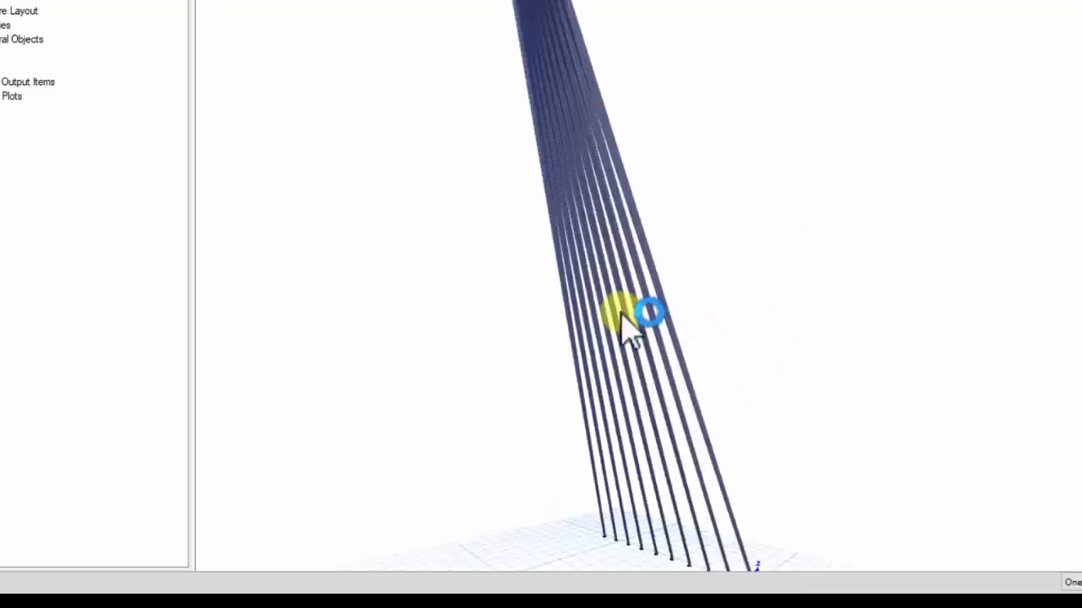
{"action": "mouse_move", "coordinate": [91, 592]}
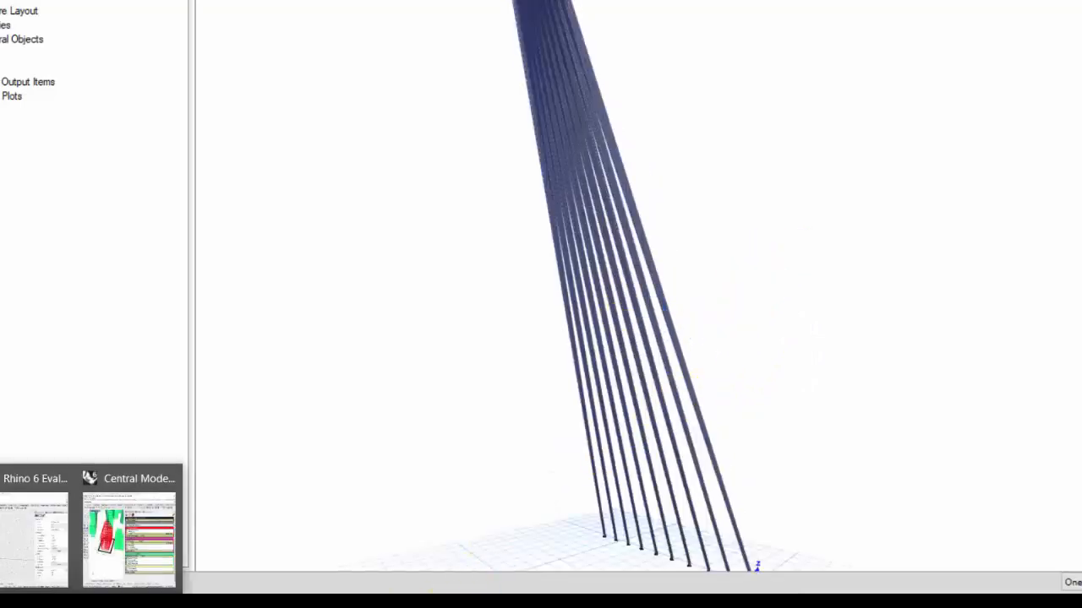
{"action": "left_click", "coordinate": [53, 550]}
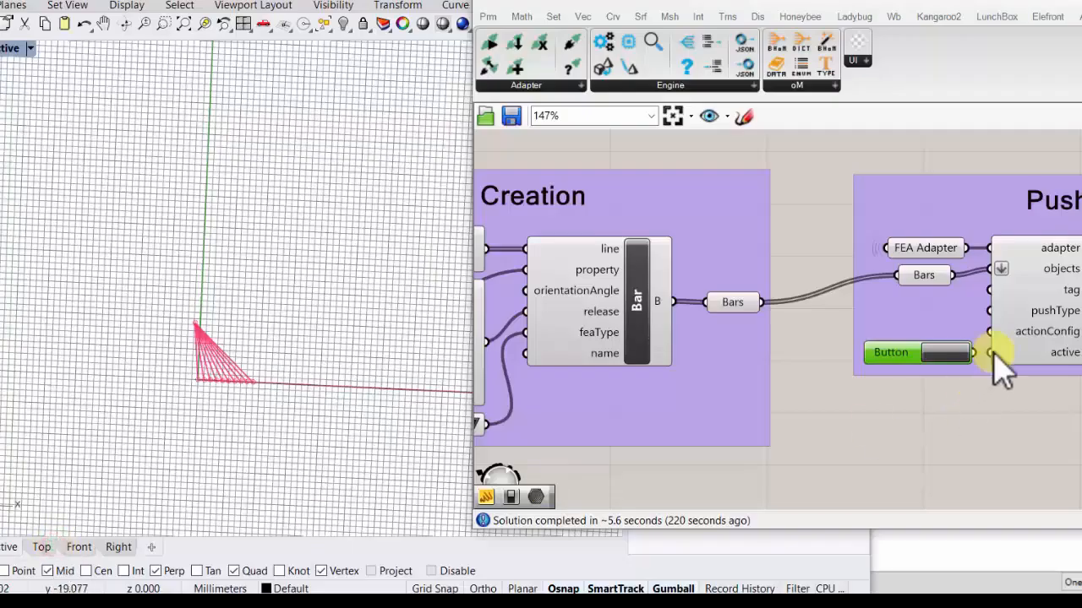
- Examine the Series component, the y slider's limits and the resulting line geometry in the Rhino viewport
{"action": "scroll", "coordinate": [990, 321], "scroll_direction": "down", "scroll_amount": 1}
{"action": "right_click_drag", "start_coordinate": [845, 394], "coordinate": [1063, 393]}
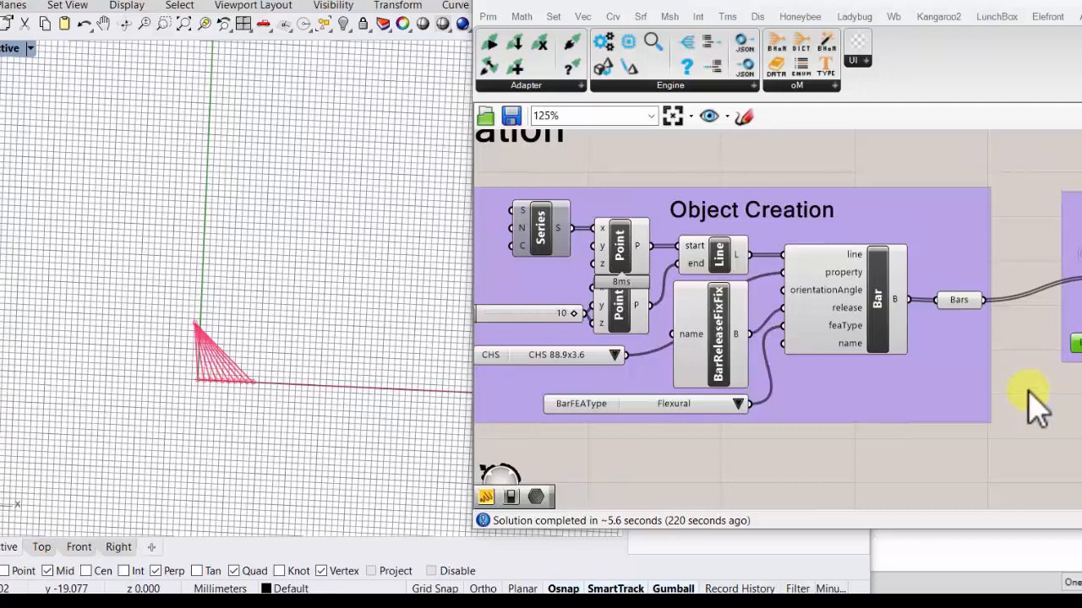
{"action": "right_click_drag", "start_coordinate": [821, 363], "coordinate": [977, 354]}
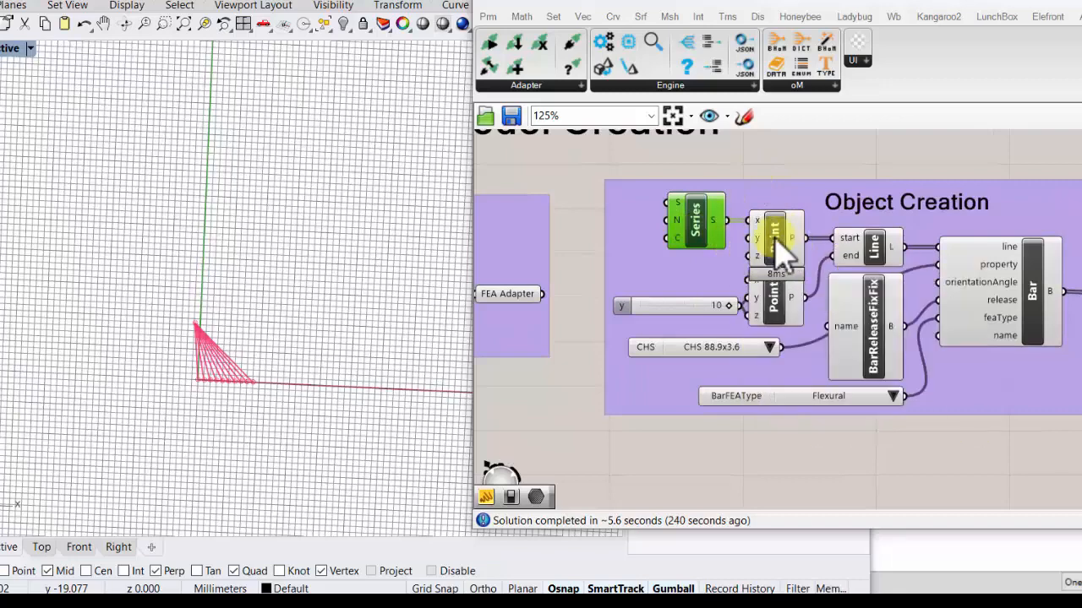
{"action": "scroll", "coordinate": [224, 364], "scroll_direction": "up", "scroll_amount": 5}
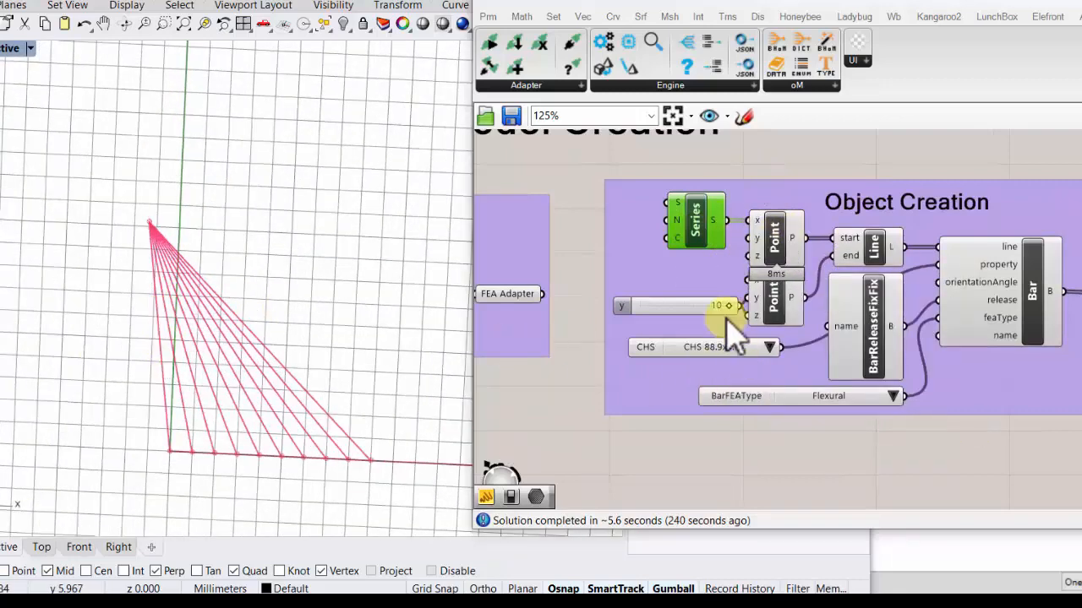
{"action": "scroll", "coordinate": [727, 317], "scroll_direction": "up", "scroll_amount": 2}
{"action": "left_click_drag", "start_coordinate": [732, 307], "coordinate": [759, 314]}
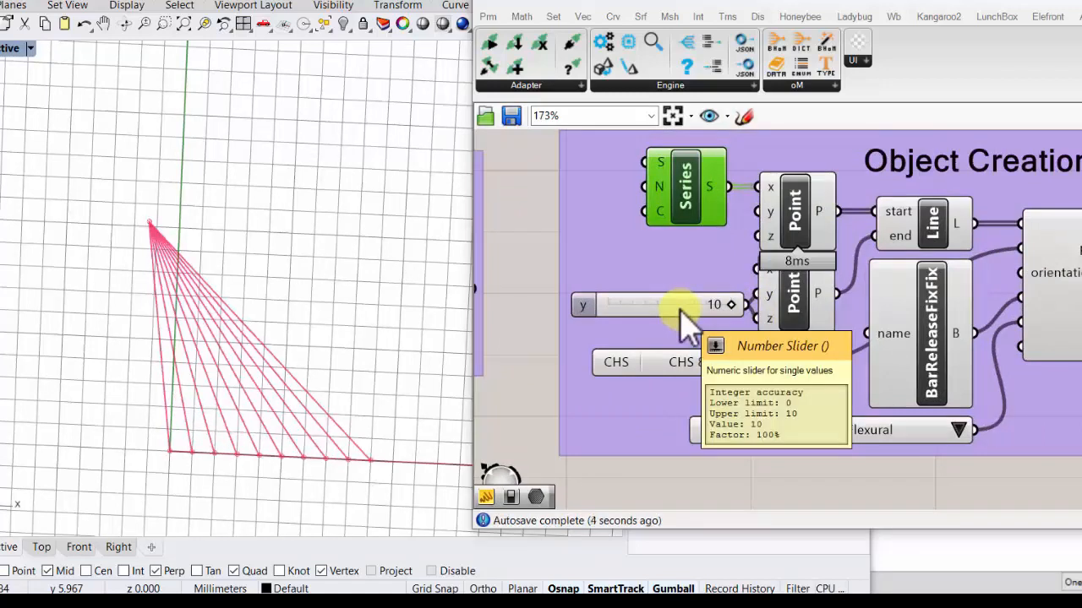
{"action": "scroll", "coordinate": [683, 306], "scroll_direction": "down", "scroll_amount": 2}
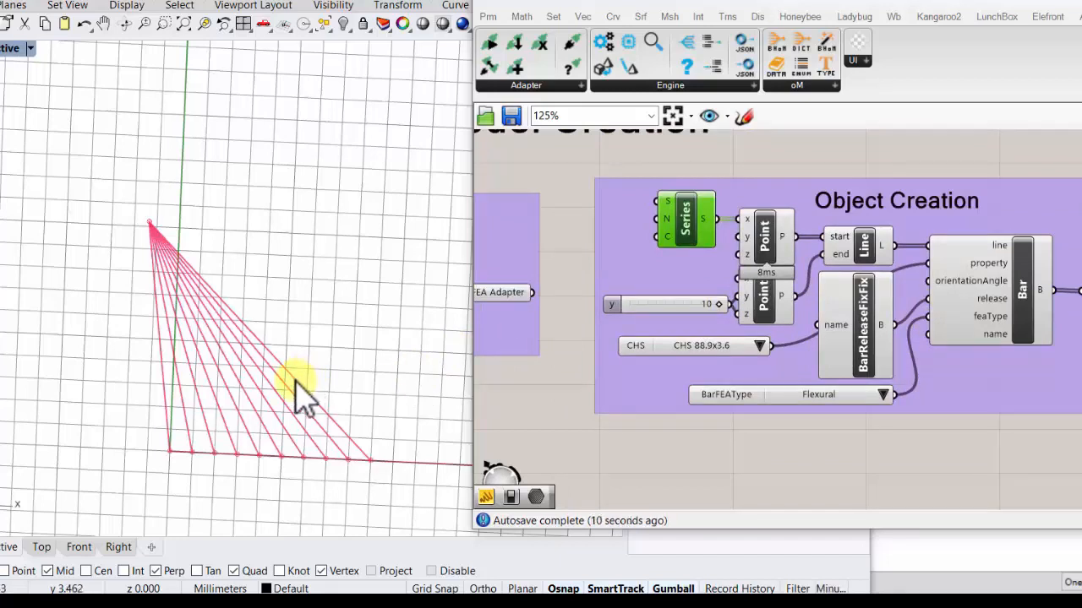
{"action": "scroll", "coordinate": [850, 253], "scroll_direction": "up", "scroll_amount": 2}
- Delete the Line, both Point components, the y slider and the Series from the Object Creation group
{"action": "left_click", "coordinate": [874, 238]}
{"action": "mouse_move", "coordinate": [1046, 264]}
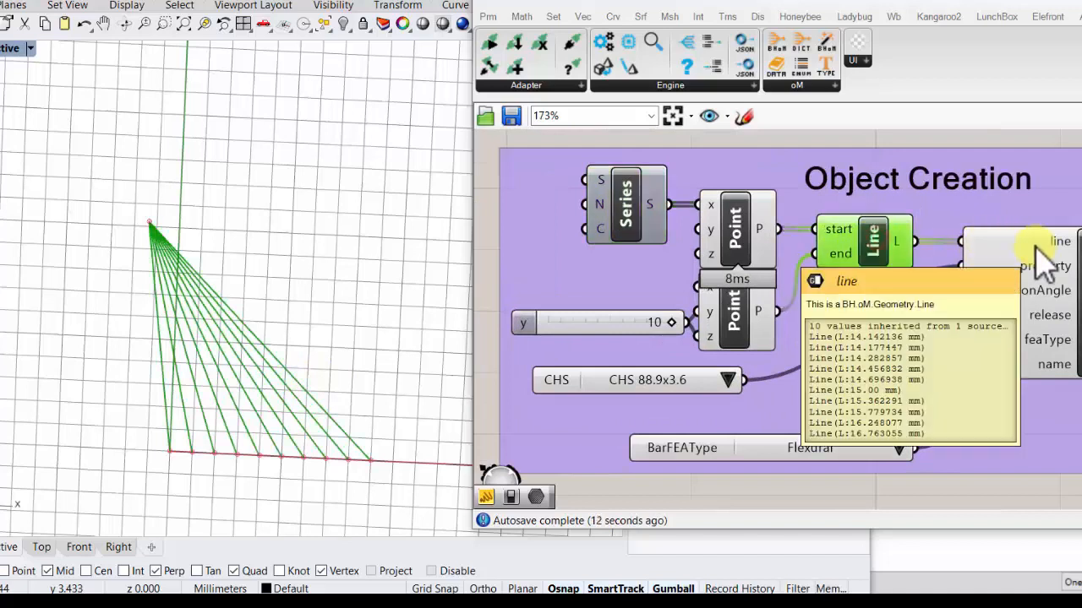
{"action": "key", "text": "Delete"}
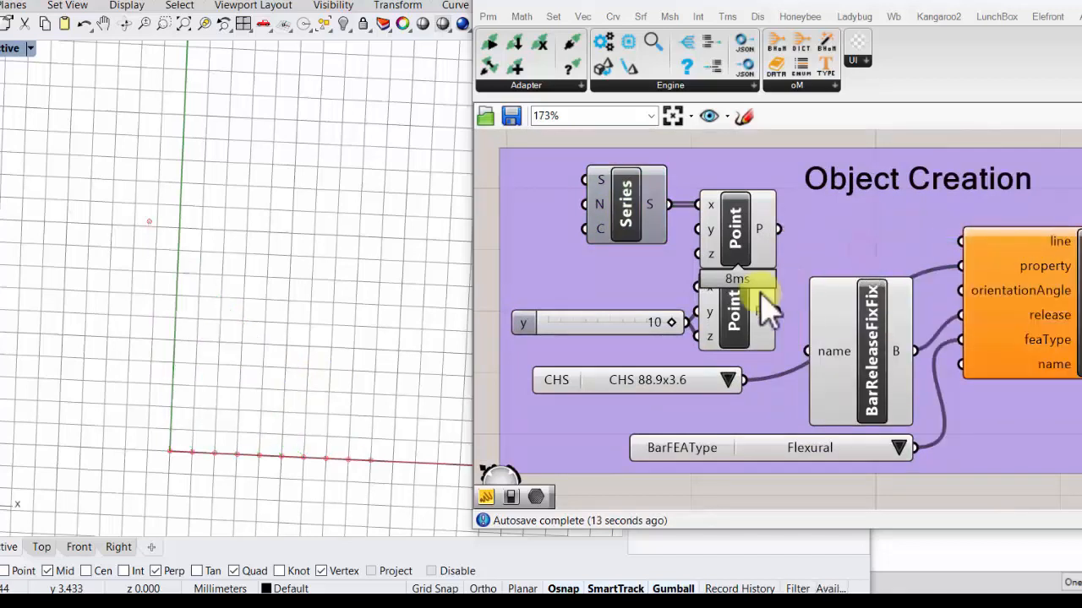
{"action": "left_click", "coordinate": [741, 307]}
{"action": "key", "text": "Delete"}
{"action": "left_click", "coordinate": [746, 230]}
{"action": "key", "text": "Delete"}
{"action": "left_click", "coordinate": [644, 318]}
{"action": "key", "text": "Delete"}
{"action": "left_click", "coordinate": [628, 193]}
{"action": "key", "text": "Delete"}
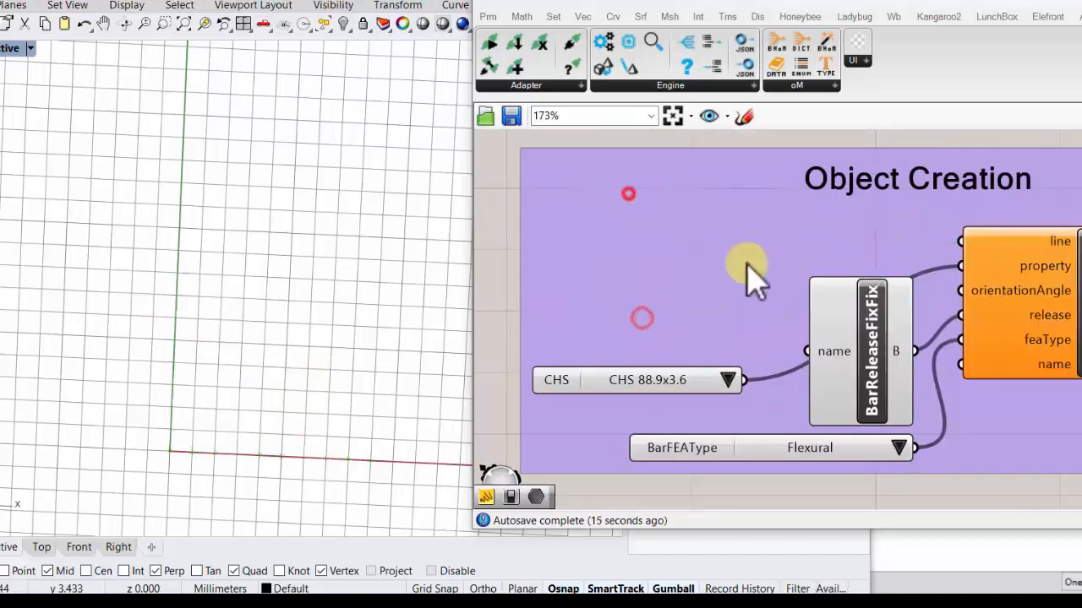
- Draw three separate, roughly parallel lines near the y axis in the Rhino viewport
{"action": "scroll", "coordinate": [961, 272], "scroll_direction": "down", "scroll_amount": 2}
{"action": "scroll", "coordinate": [972, 250], "scroll_direction": "up", "scroll_amount": 2}
{"action": "mouse_move", "coordinate": [965, 251]}
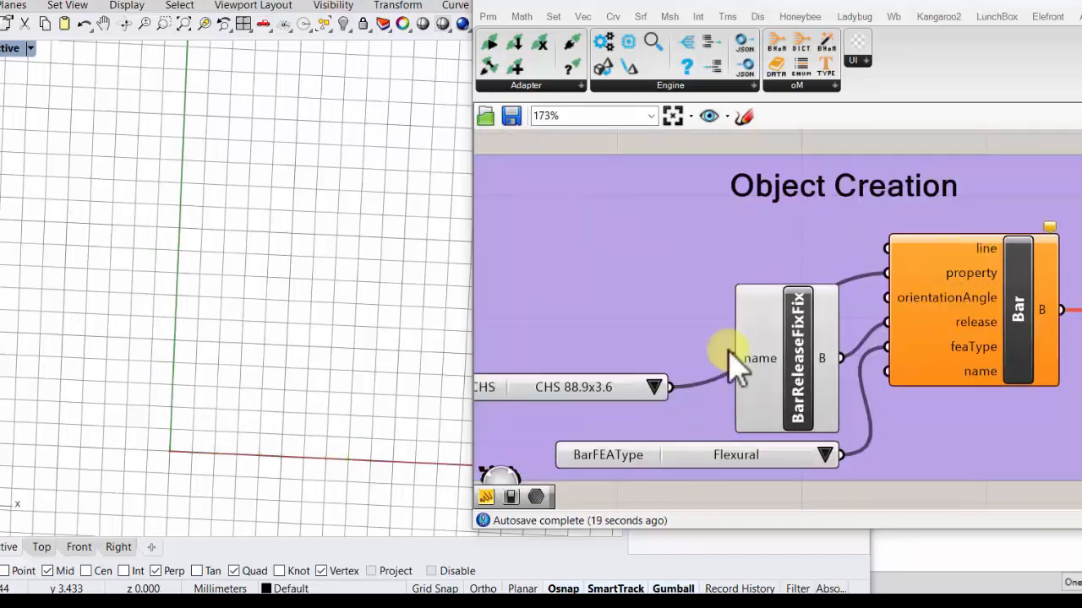
{"action": "right_click_drag", "start_coordinate": [795, 403], "coordinate": [886, 326]}
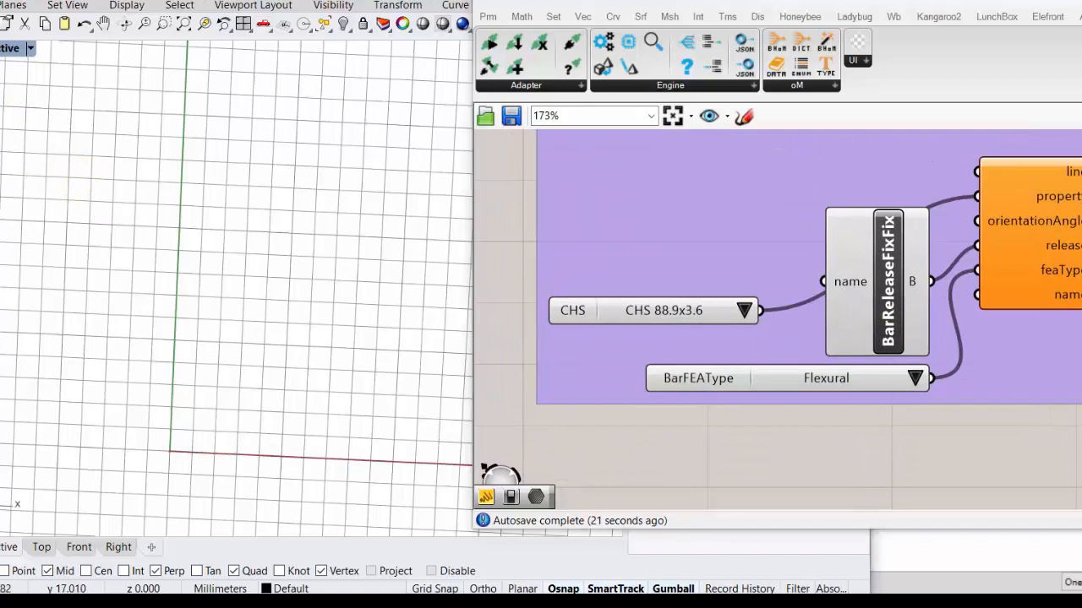
{"action": "left_click", "coordinate": [90, 162]}
{"action": "left_click", "coordinate": [94, 270]}
{"action": "left_click", "coordinate": [157, 162]}
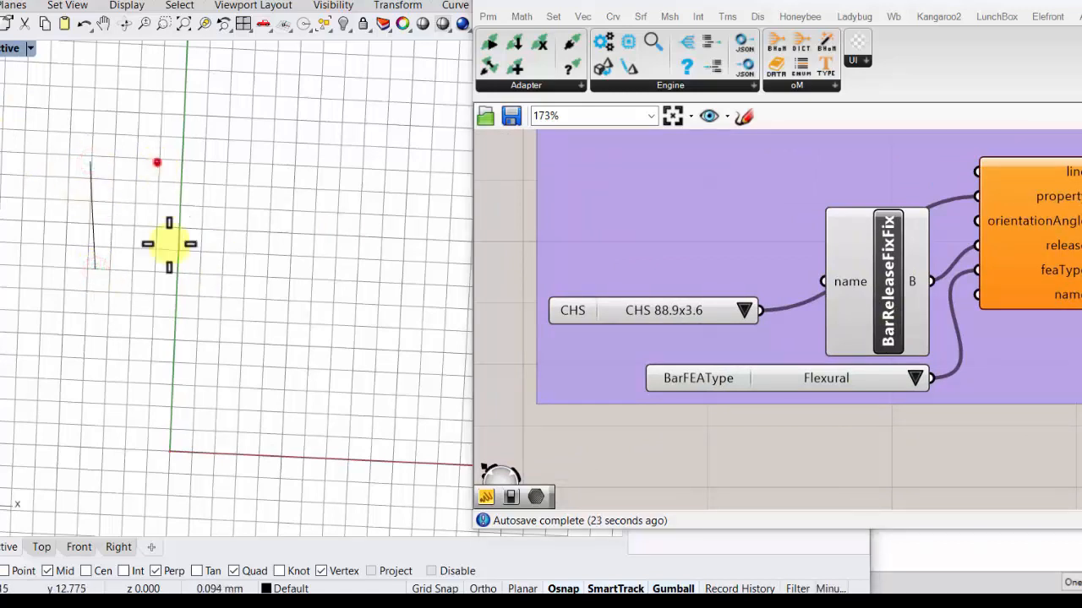
{"action": "left_click", "coordinate": [177, 274]}
{"action": "left_click", "coordinate": [217, 161]}
{"action": "left_click", "coordinate": [232, 243]}
- Select the three drawn lines and place a Curve parameter below the Object Creation group
{"action": "mouse_move", "coordinate": [285, 287]}
{"action": "left_mouse_down"}
{"action": "mouse_move", "coordinate": [223, 222]}
{"action": "mouse_move", "coordinate": [82, 162]}
{"action": "left_mouse_up"}
{"action": "double_click", "coordinate": [722, 474]}
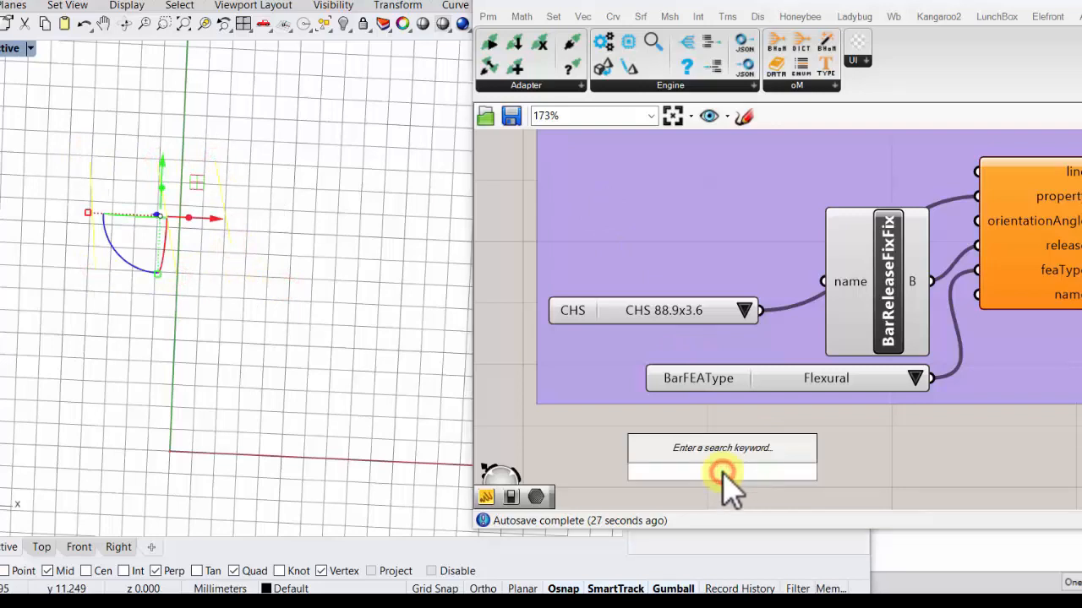
{"action": "type", "text": "curv"}
{"action": "left_click", "coordinate": [713, 410]}
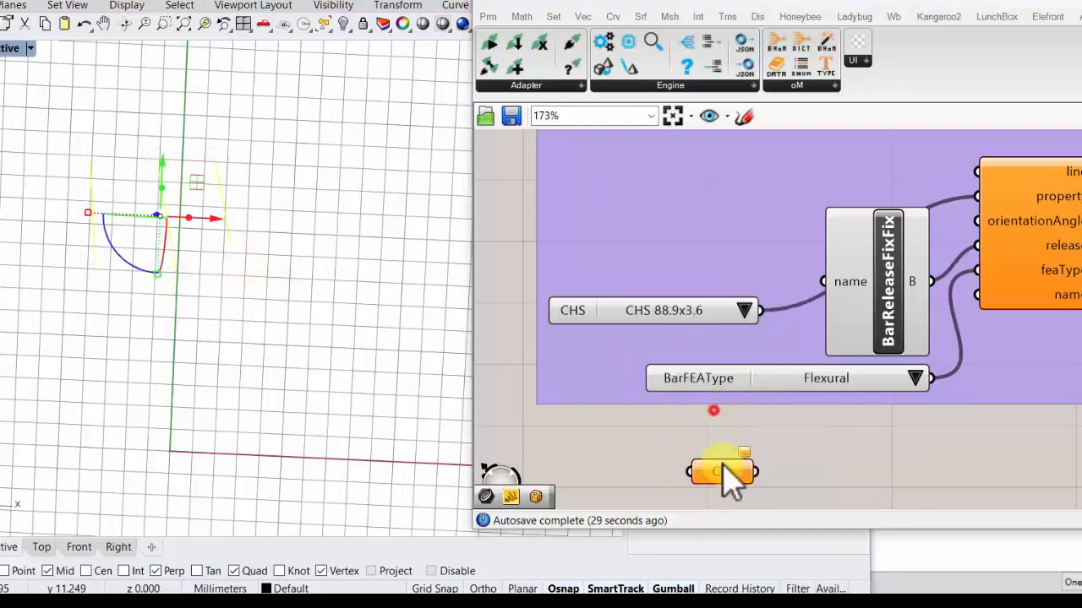
- Reference the three selected Rhino lines in the Curve parameter and connect it to the Bar component's line input
{"action": "right_click", "coordinate": [731, 482]}
{"action": "left_click", "coordinate": [799, 481]}
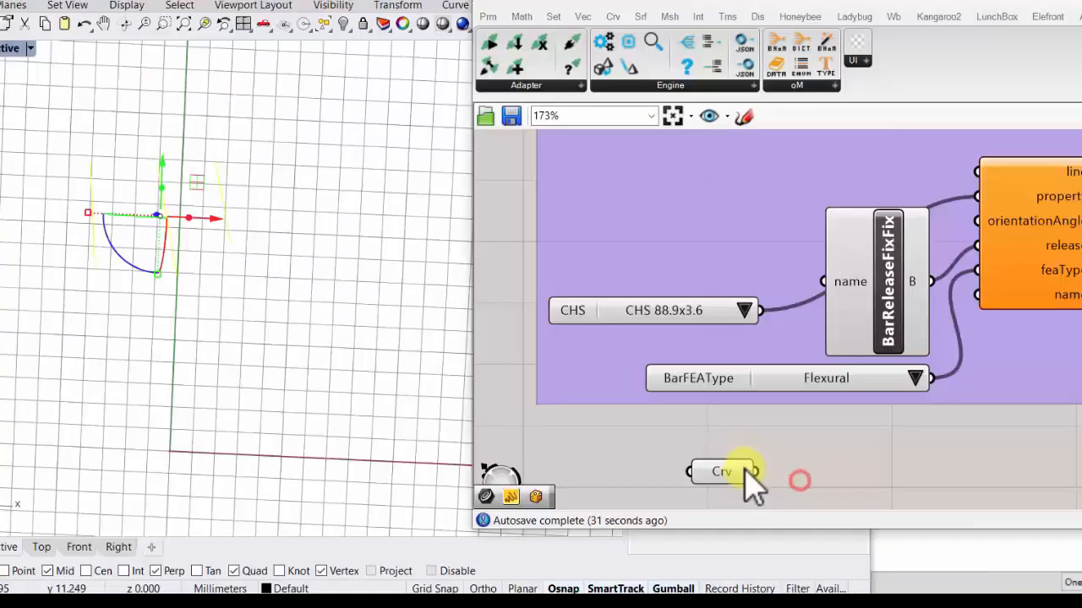
{"action": "left_click_drag", "start_coordinate": [755, 471], "coordinate": [978, 173]}
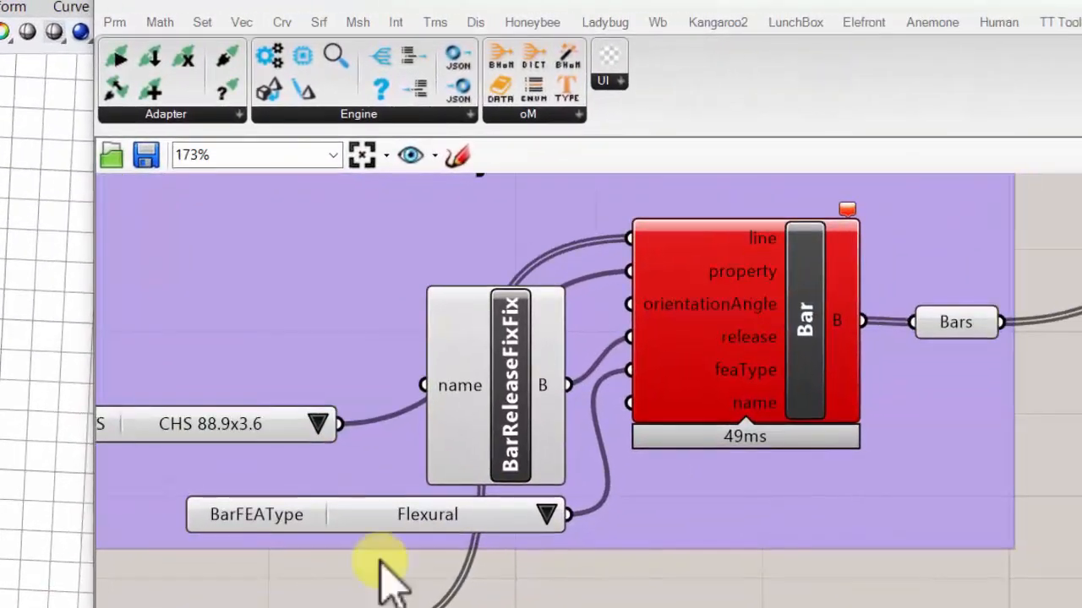
- Move the Curve parameter into the Object Creation group, level with the Bar component's line input
{"action": "left_click_drag", "start_coordinate": [279, 607], "coordinate": [440, 251]}
{"action": "right_click_drag", "start_coordinate": [486, 264], "coordinate": [246, 410]}
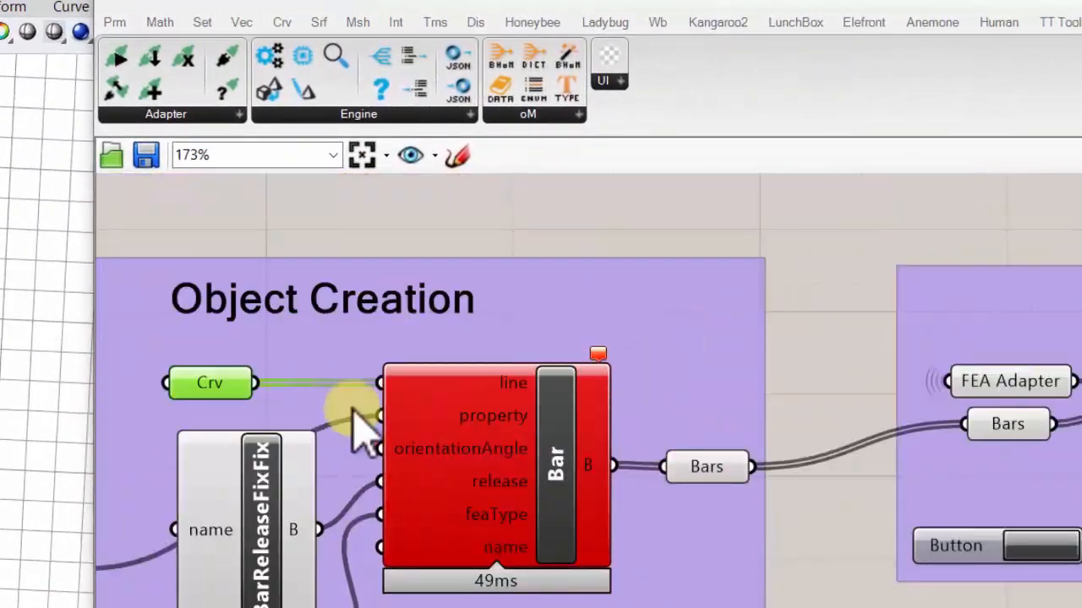
{"action": "right_click_drag", "start_coordinate": [359, 427], "coordinate": [381, 278]}
- Examine the error message on the Bar component
{"action": "mouse_move", "coordinate": [748, 416]}
{"action": "scroll", "coordinate": [749, 417], "scroll_direction": "up", "scroll_amount": 3}
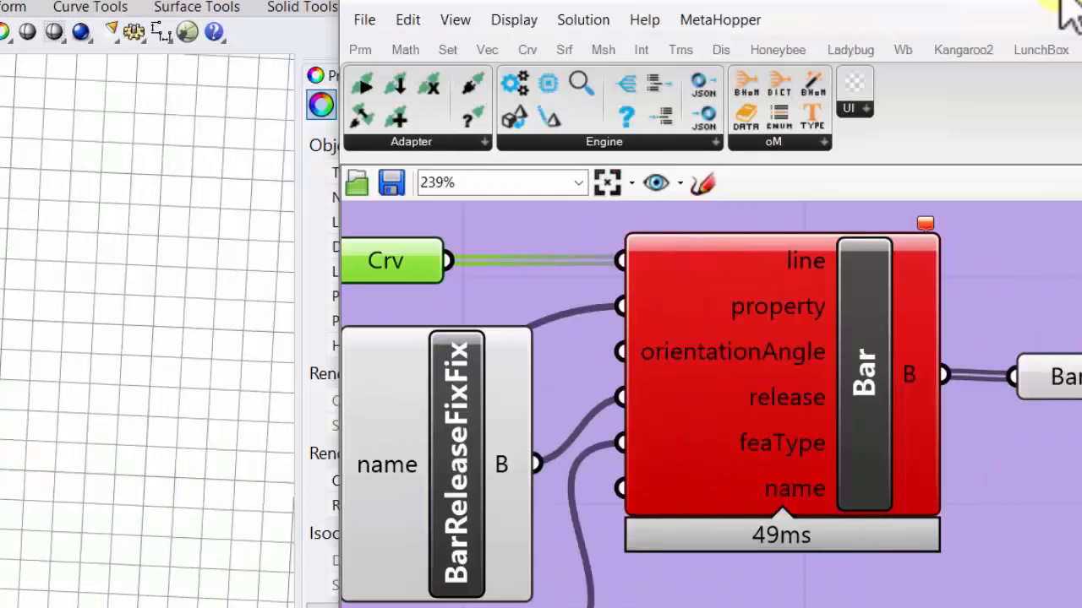
{"action": "left_click_drag", "start_coordinate": [1061, 1], "coordinate": [967, 0]}
{"action": "right_click_drag", "start_coordinate": [659, 487], "coordinate": [786, 532]}
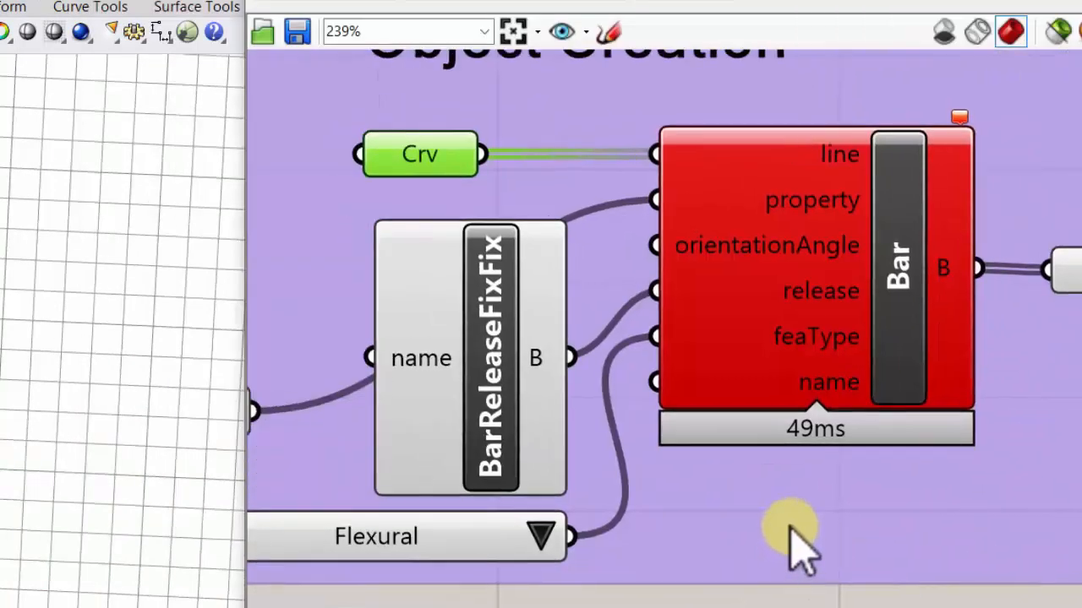
{"action": "right_click", "coordinate": [790, 530]}
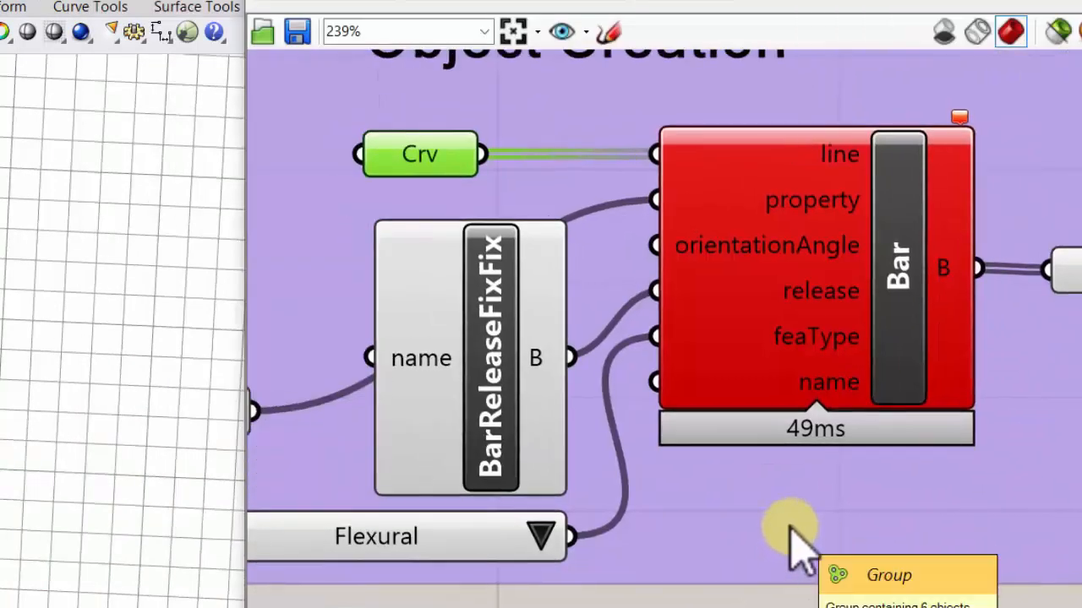
{"action": "left_click", "coordinate": [960, 119]}
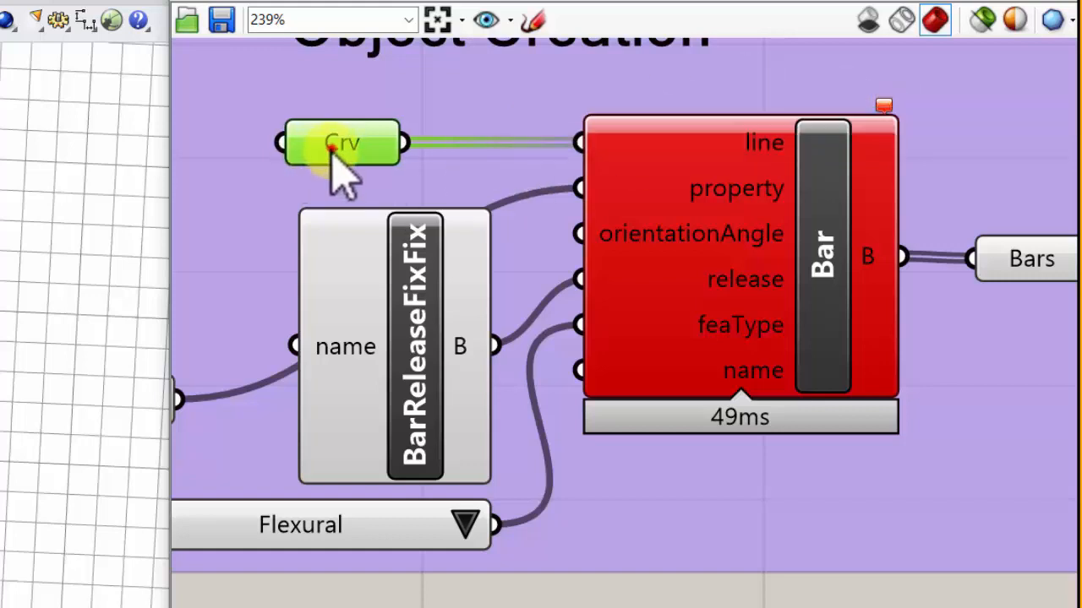
- Examine the data type expected by the Bar's line input and the contents of the Curve parameter feeding it
{"action": "left_click_drag", "start_coordinate": [332, 146], "coordinate": [247, 105]}
{"action": "left_click_drag", "start_coordinate": [243, 162], "coordinate": [268, 120]}
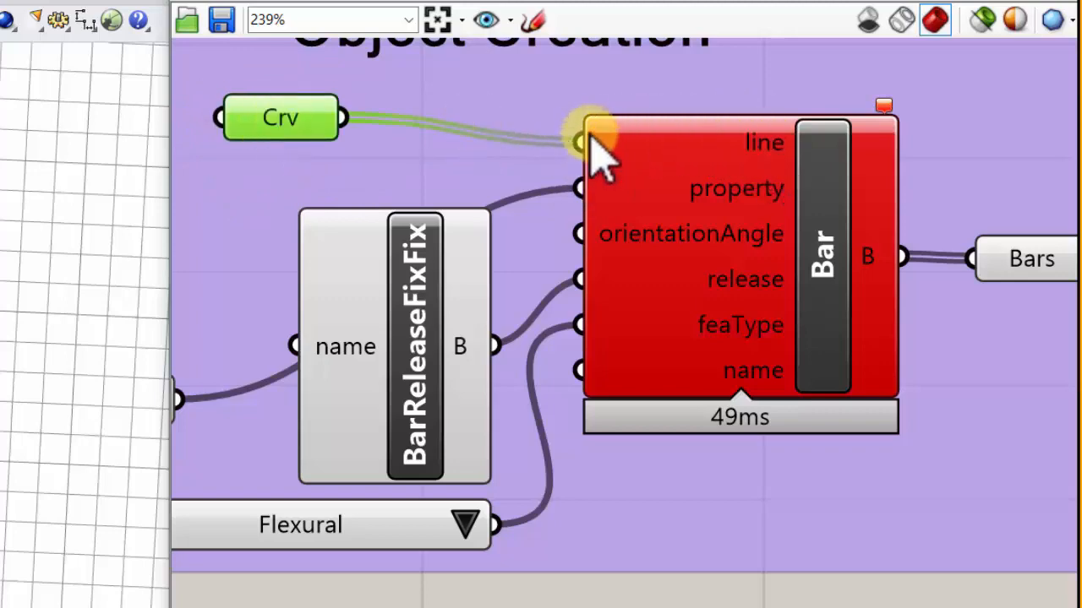
{"action": "scroll", "coordinate": [602, 139], "scroll_direction": "up", "scroll_amount": 6}
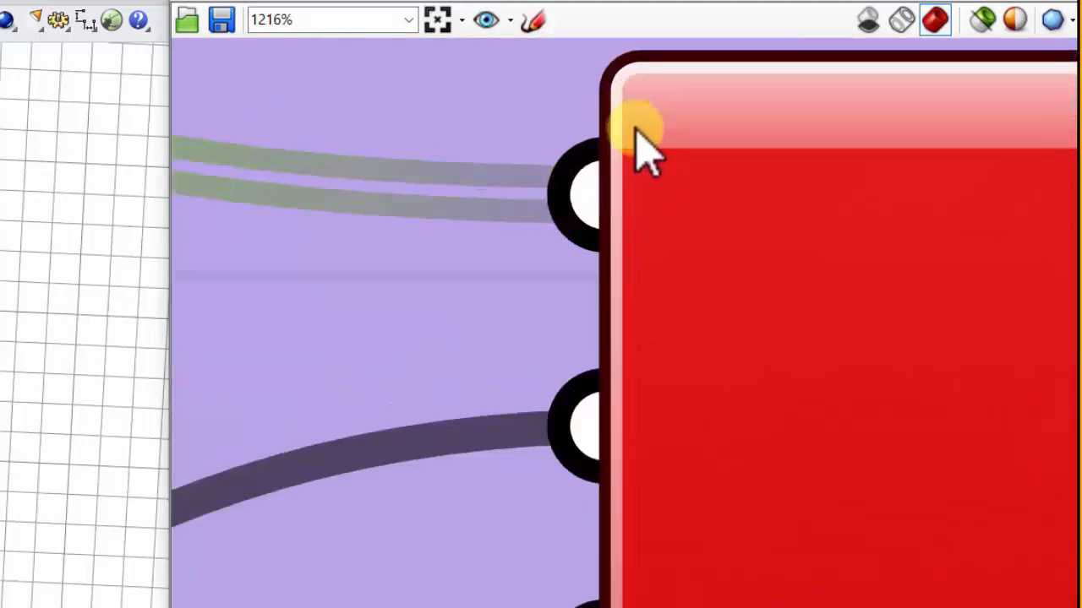
{"action": "scroll", "coordinate": [633, 279], "scroll_direction": "down", "scroll_amount": 6}
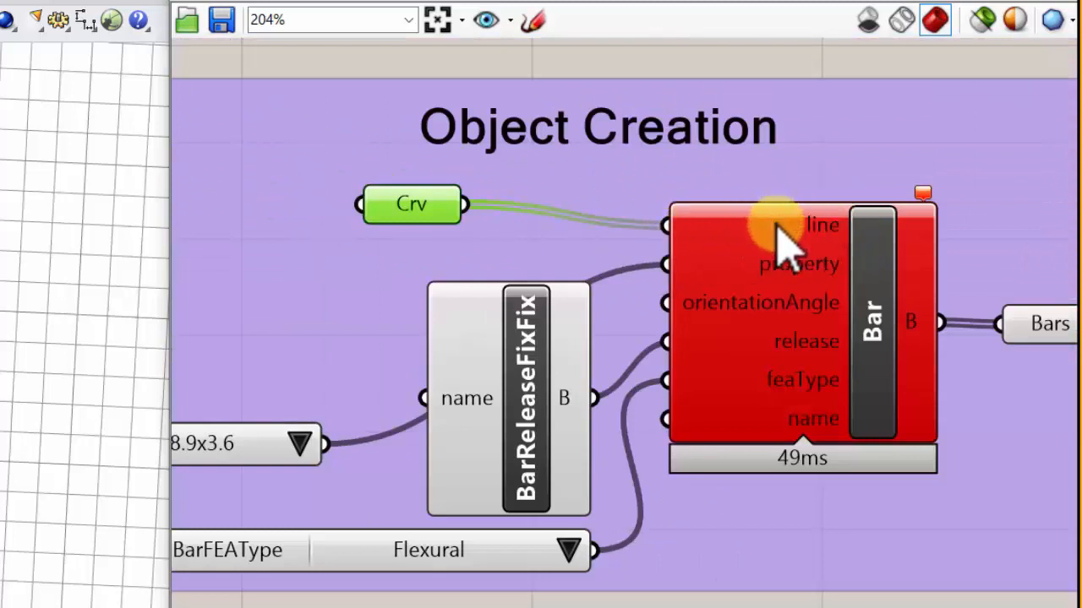
{"action": "scroll", "coordinate": [777, 242], "scroll_direction": "up", "scroll_amount": 2}
{"action": "mouse_move", "coordinate": [854, 245]}
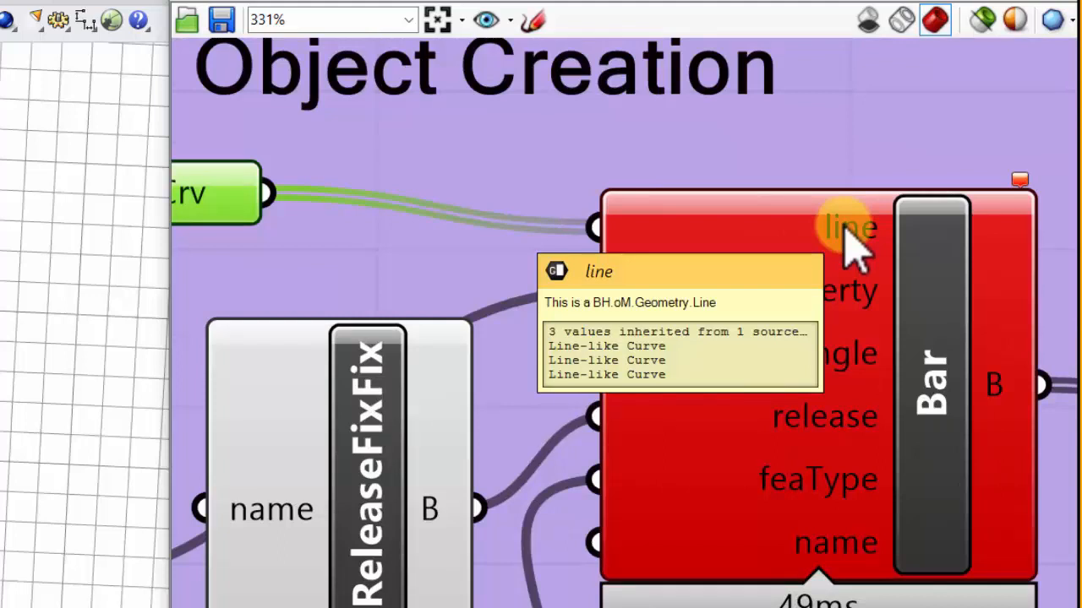
{"action": "scroll", "coordinate": [845, 230], "scroll_direction": "down", "scroll_amount": 1}
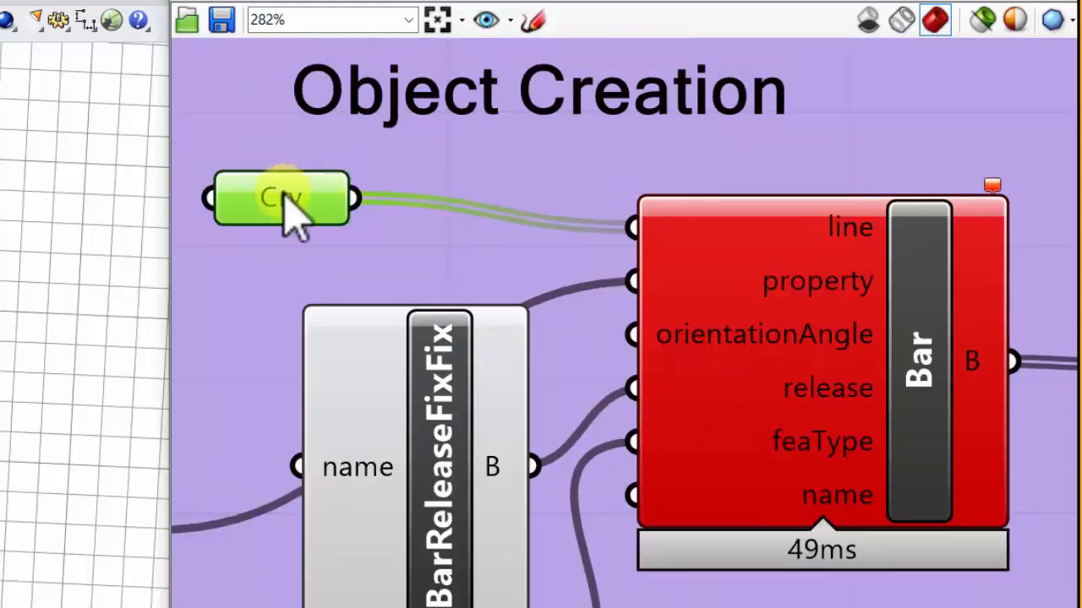
{"action": "mouse_move", "coordinate": [286, 203]}
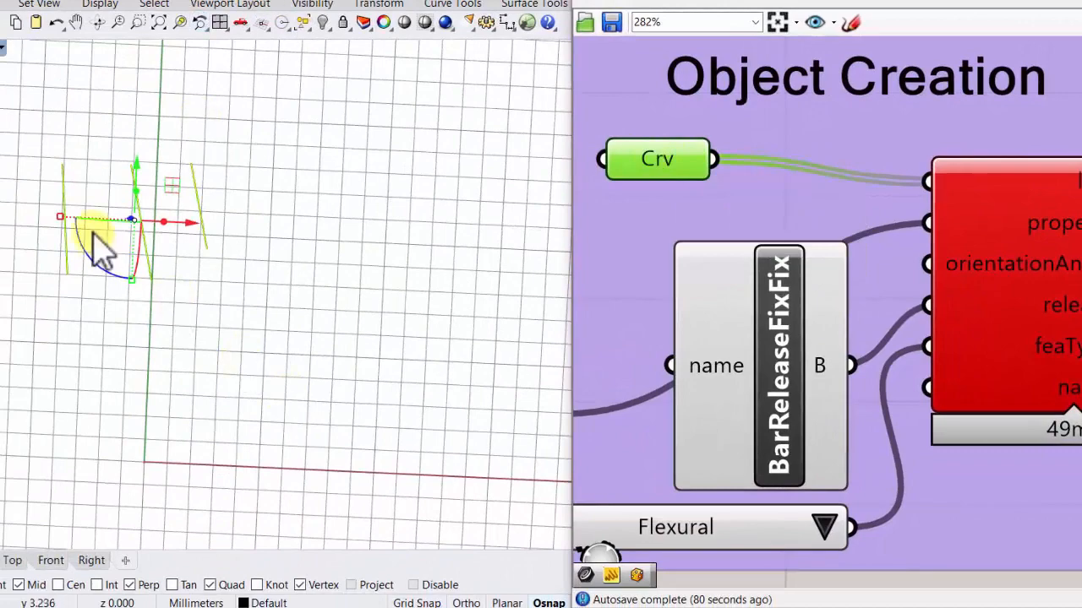
- Inspect the referenced lines in the Rhino viewport and compare them with the Curve parameter and the Bar component
{"action": "mouse_move", "coordinate": [95, 235]}
{"action": "right_mouse_down"}
{"action": "mouse_move", "coordinate": [104, 169]}
{"action": "mouse_move", "coordinate": [316, 307]}
{"action": "mouse_move", "coordinate": [237, 284]}
{"action": "mouse_move", "coordinate": [237, 165]}
{"action": "right_mouse_up"}
{"action": "left_click", "coordinate": [181, 267]}
{"action": "scroll", "coordinate": [181, 266], "scroll_direction": "up", "scroll_amount": 6}
{"action": "left_click", "coordinate": [210, 220]}
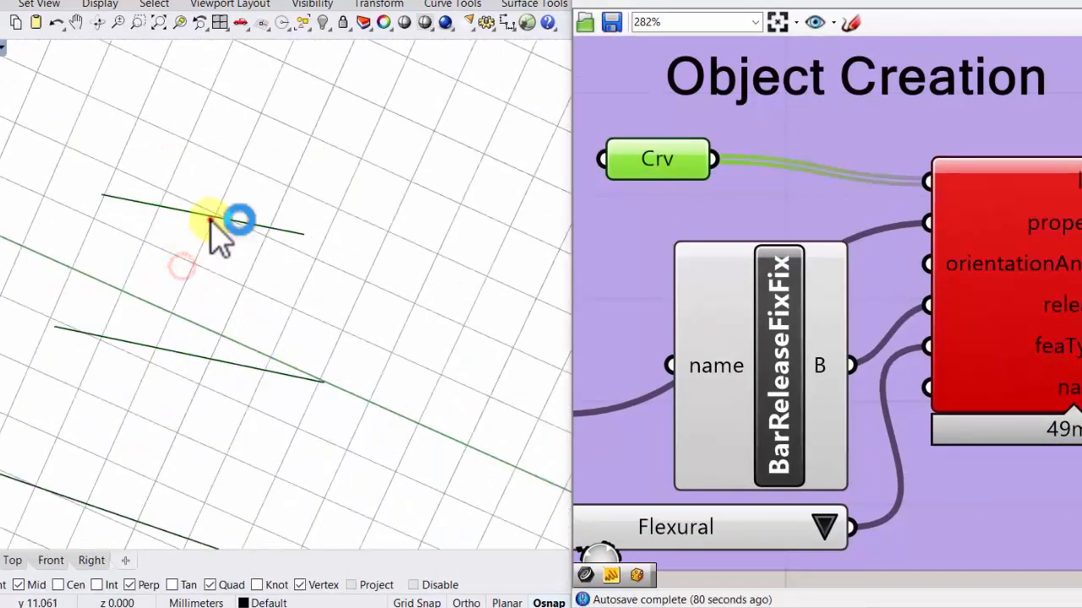
{"action": "right_click_drag", "start_coordinate": [213, 230], "coordinate": [203, 250]}
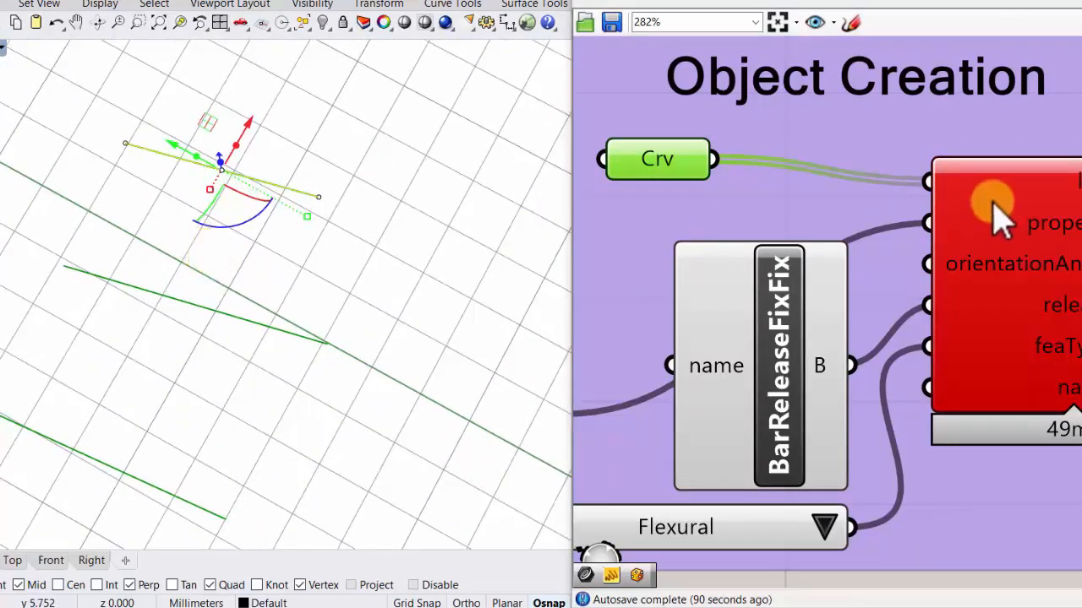
{"action": "scroll", "coordinate": [990, 205], "scroll_direction": "down", "scroll_amount": 3}
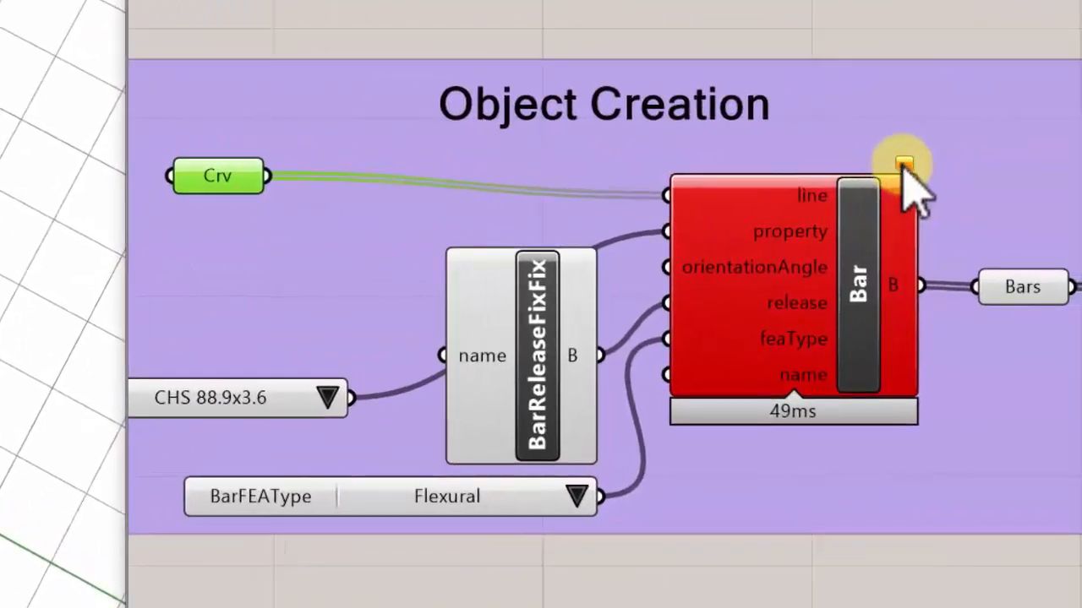
{"action": "mouse_move", "coordinate": [1078, 165]}
{"action": "left_click", "coordinate": [778, 248]}
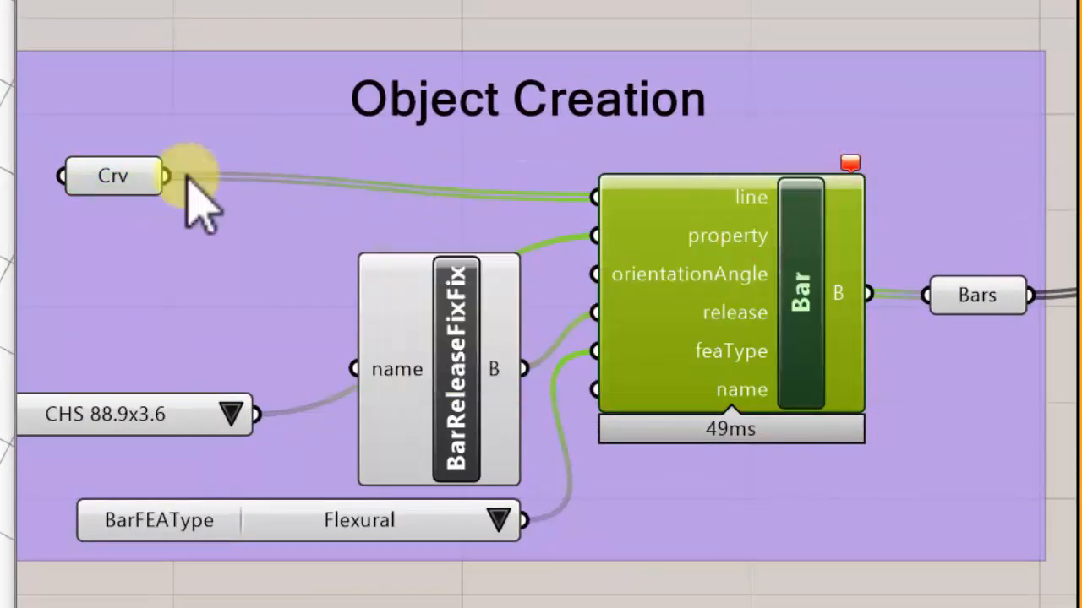
{"action": "left_click", "coordinate": [127, 176]}
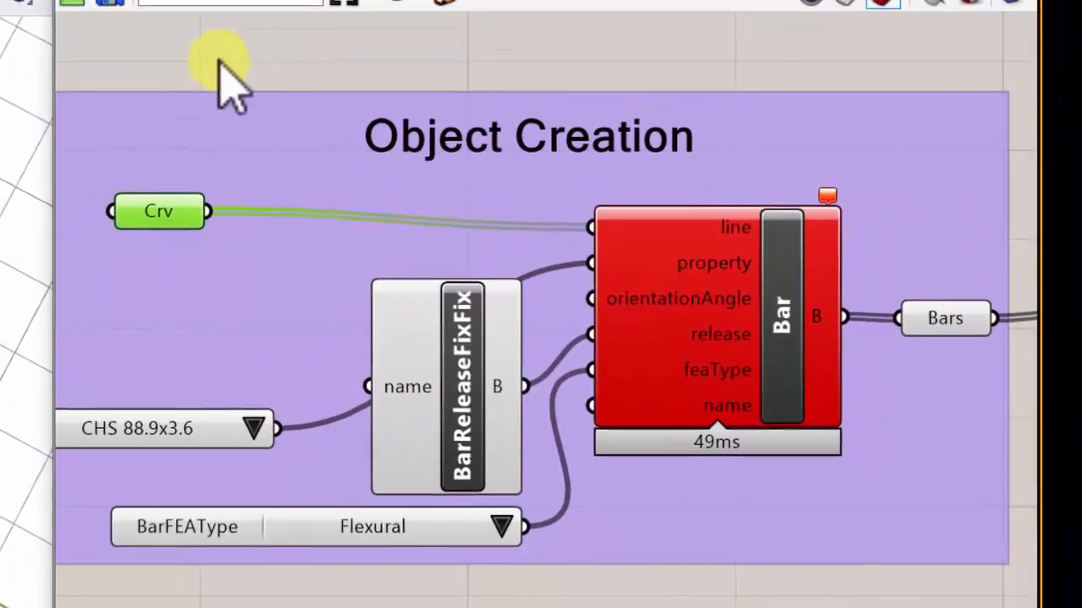
- Add a Line parameter, feed it from the Curve parameter and place it inside the Object Creation group
{"action": "double_click", "coordinate": [209, 43]}
{"action": "type", "text": "li"}
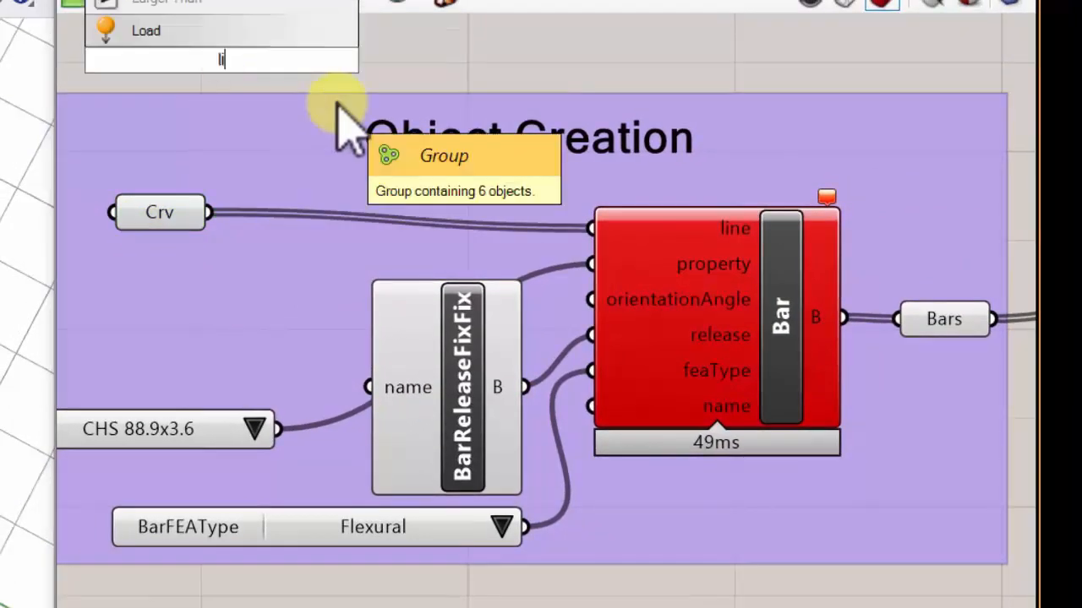
{"action": "type", "text": "ne"}
{"action": "left_click", "coordinate": [147, 30]}
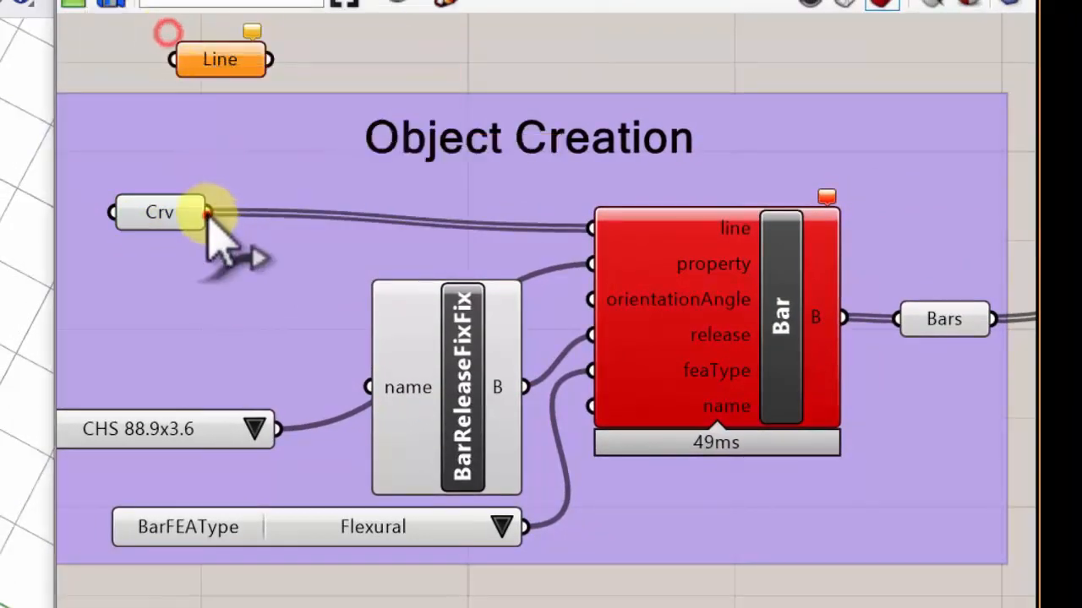
{"action": "left_click_drag", "start_coordinate": [208, 212], "coordinate": [182, 61]}
{"action": "left_click_drag", "start_coordinate": [247, 71], "coordinate": [326, 178]}
{"action": "left_click", "coordinate": [285, 97]}
{"action": "double_click", "coordinate": [285, 79]}
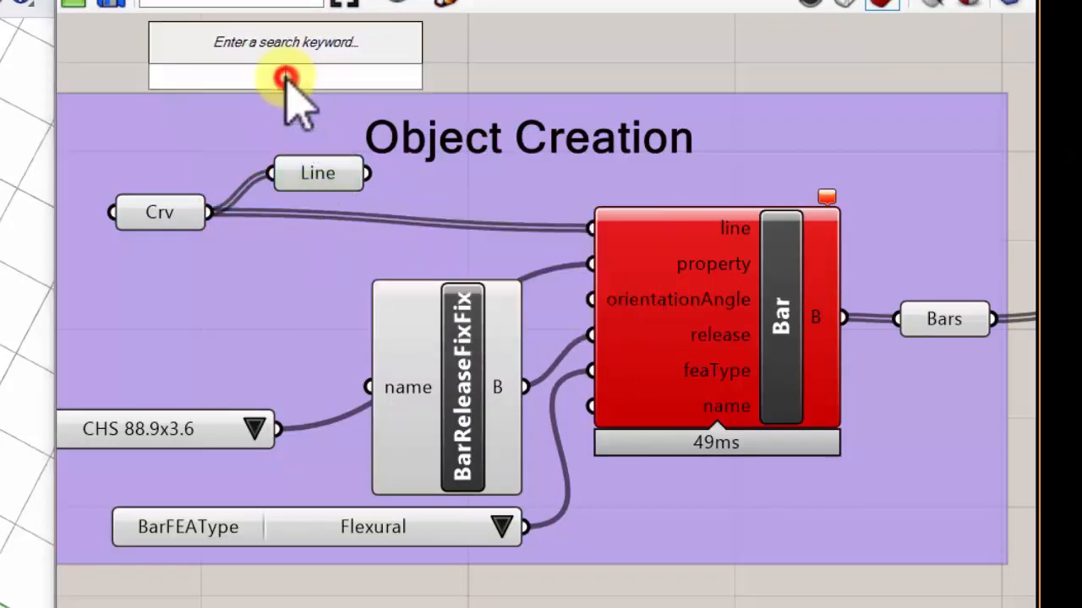
{"action": "type", "text": "lin"}
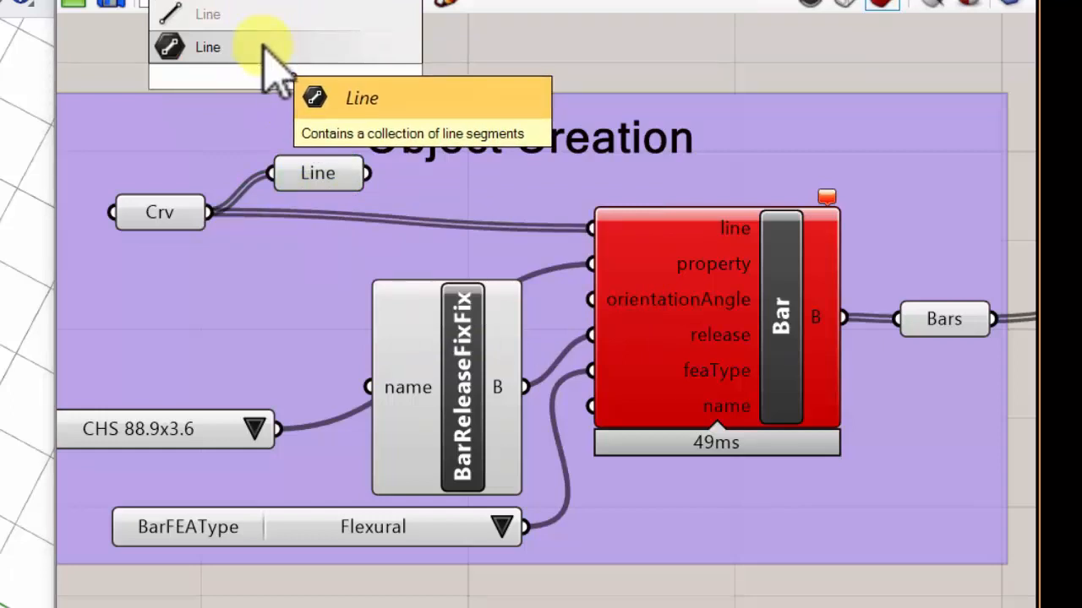
{"action": "left_click", "coordinate": [553, 33]}
- Add a Panel above the Object Creation group and connect the Line parameter's output to it
{"action": "double_click", "coordinate": [421, 55]}
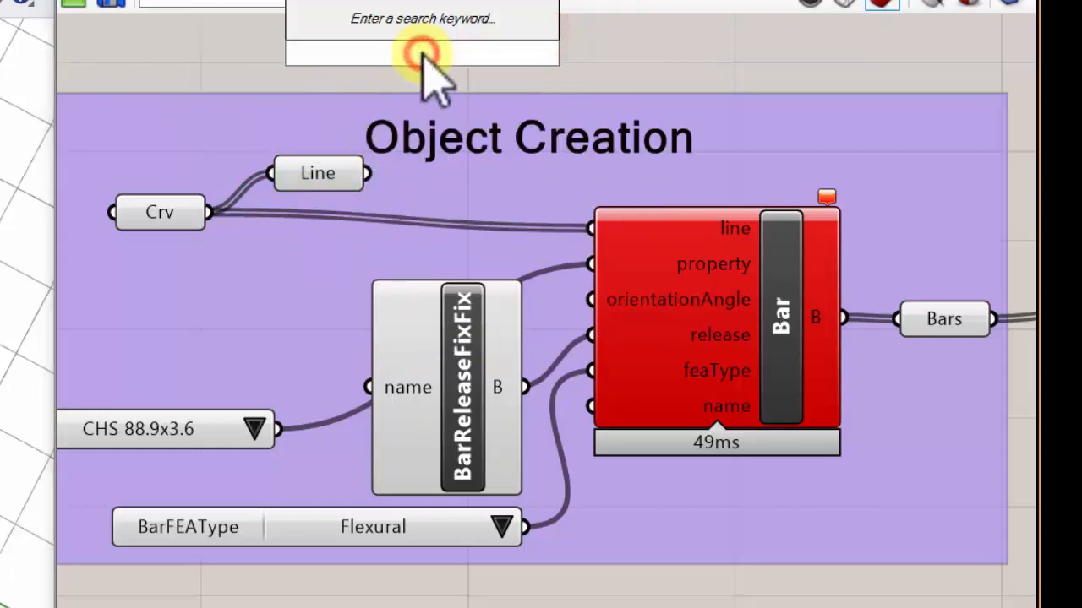
{"action": "type", "text": "panel"}
{"action": "key", "text": "Return"}
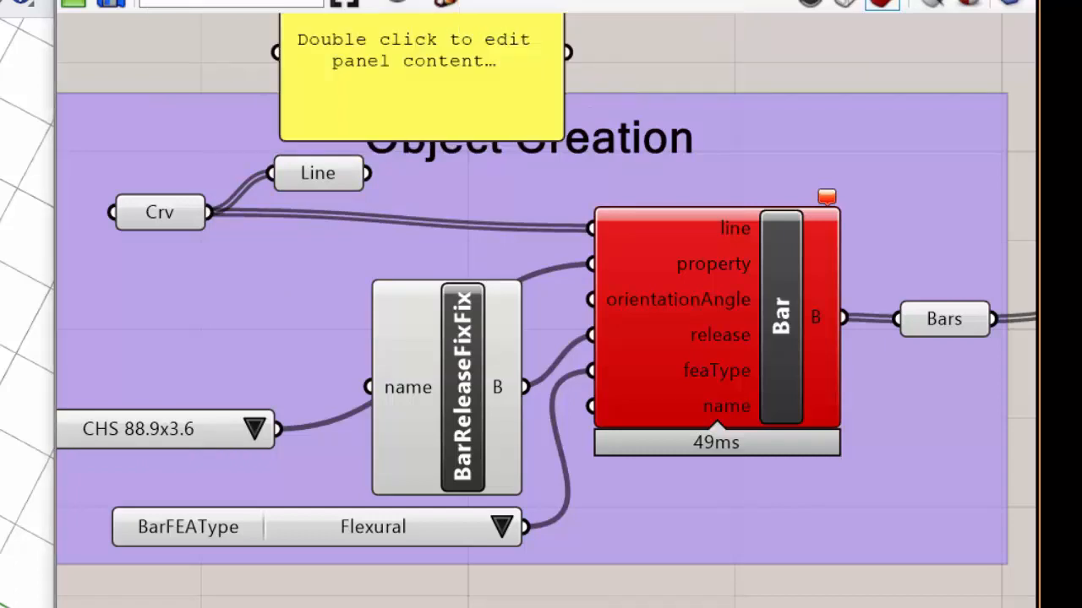
{"action": "left_click_drag", "start_coordinate": [424, 110], "coordinate": [515, 113]}
{"action": "left_click_drag", "start_coordinate": [367, 173], "coordinate": [423, 140]}
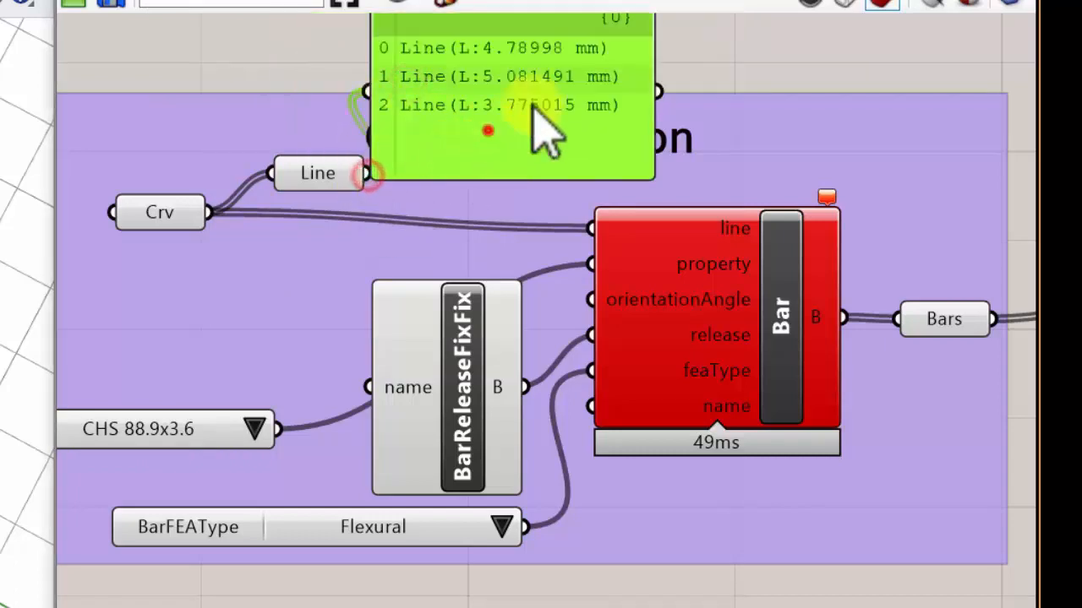
{"action": "left_click_drag", "start_coordinate": [533, 106], "coordinate": [572, 84]}
- Connect the Line parameter to the Bar's line input and align the Curve and Line parameters in front of it
{"action": "right_click_drag", "start_coordinate": [543, 115], "coordinate": [512, 168]}
{"action": "left_click_drag", "start_coordinate": [339, 228], "coordinate": [574, 291]}
{"action": "mouse_move", "coordinate": [710, 309]}
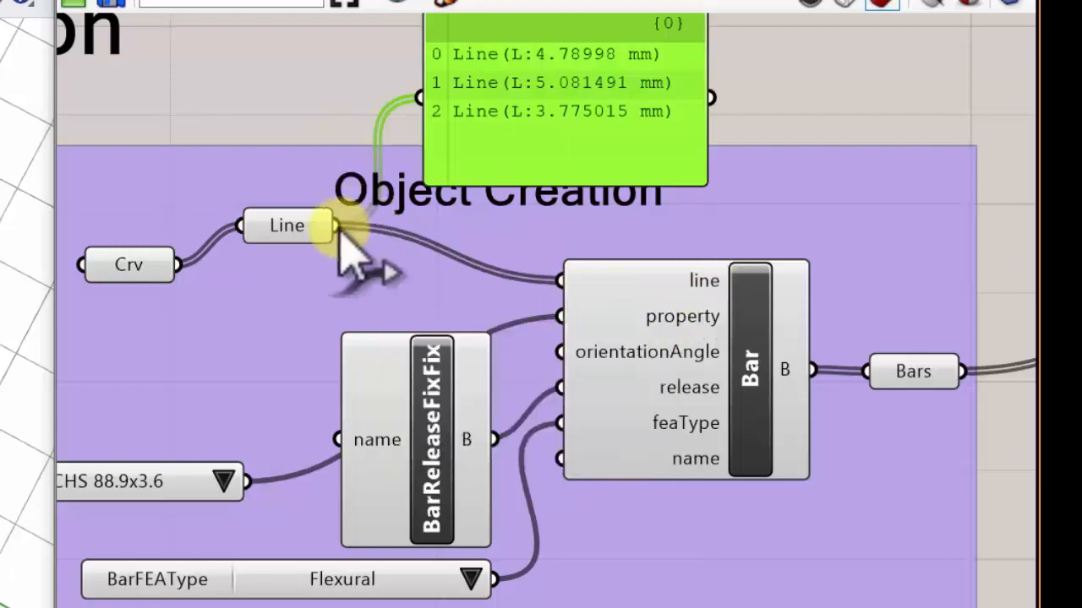
{"action": "left_click_drag", "start_coordinate": [305, 228], "coordinate": [471, 292]}
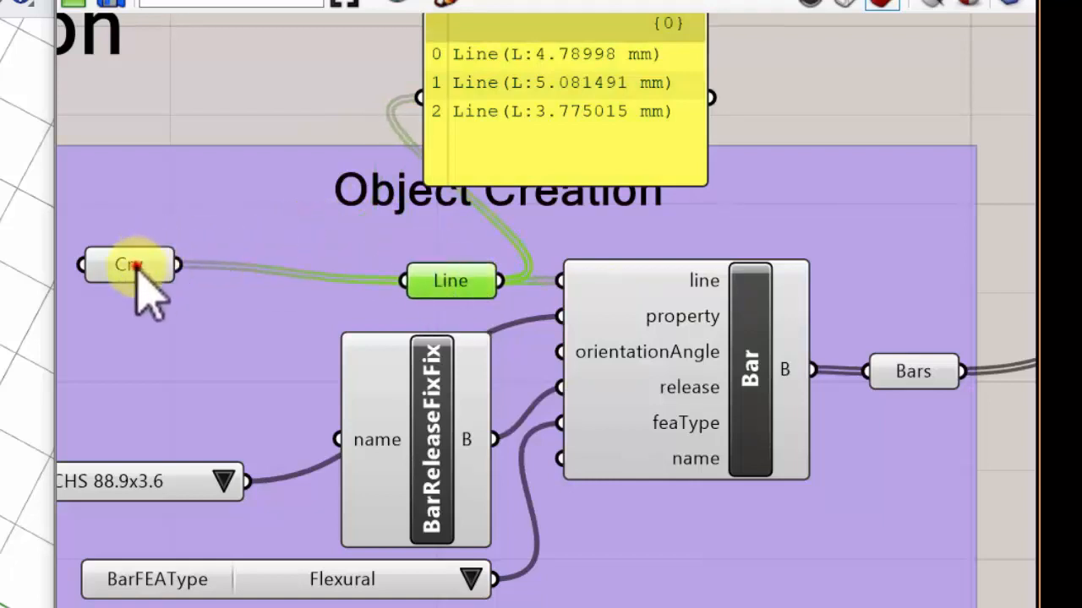
{"action": "left_click_drag", "start_coordinate": [136, 267], "coordinate": [305, 284]}
- Compare the data held by the Curve parameter, the Line parameter and the Bar's line input
{"action": "left_click", "coordinate": [447, 280]}
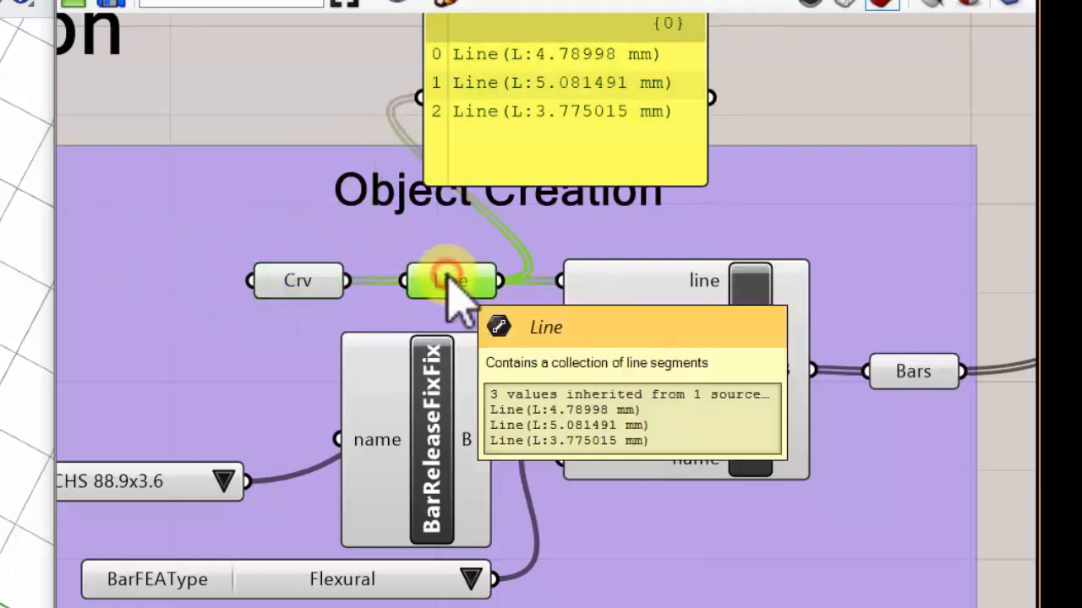
{"action": "scroll", "coordinate": [309, 288], "scroll_direction": "up", "scroll_amount": 2}
{"action": "right_click_drag", "start_coordinate": [309, 287], "coordinate": [239, 274]}
{"action": "left_click", "coordinate": [236, 271]}
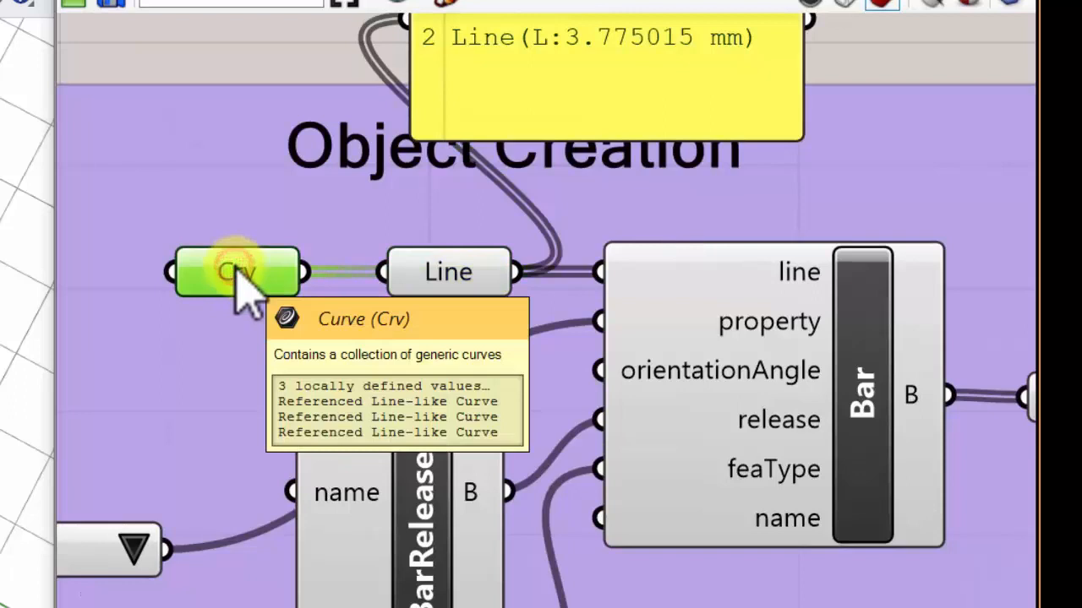
{"action": "left_click", "coordinate": [448, 283]}
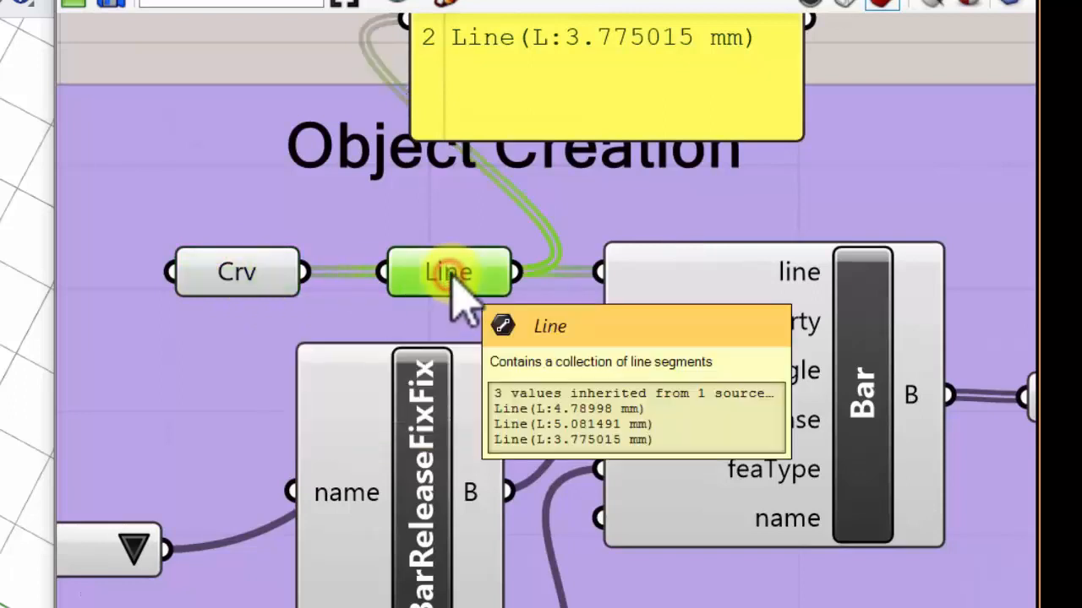
{"action": "right_click_drag", "start_coordinate": [474, 299], "coordinate": [313, 307]}
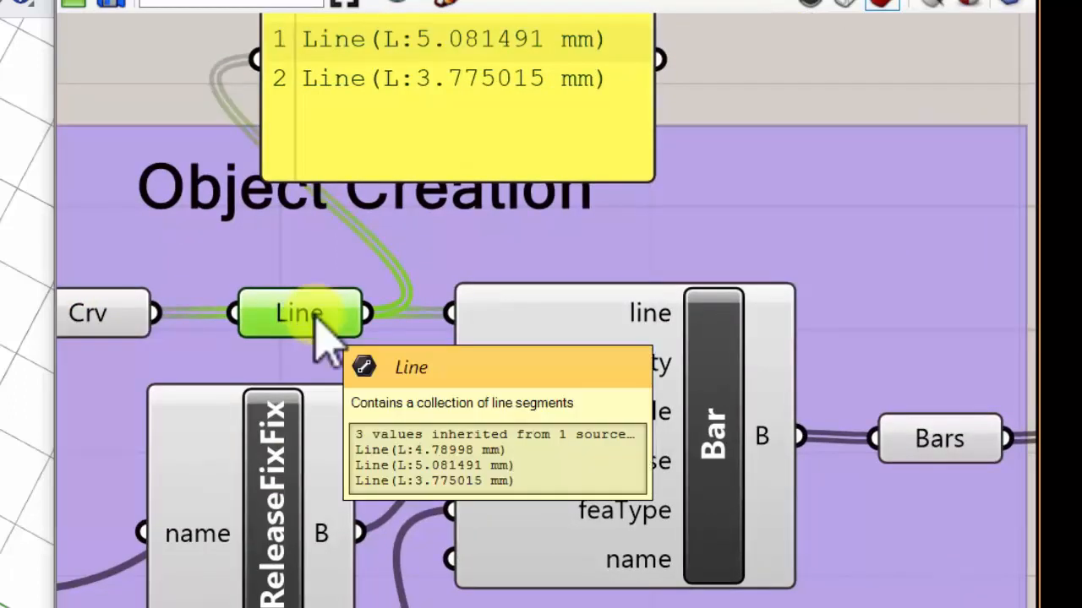
{"action": "mouse_move", "coordinate": [614, 326]}
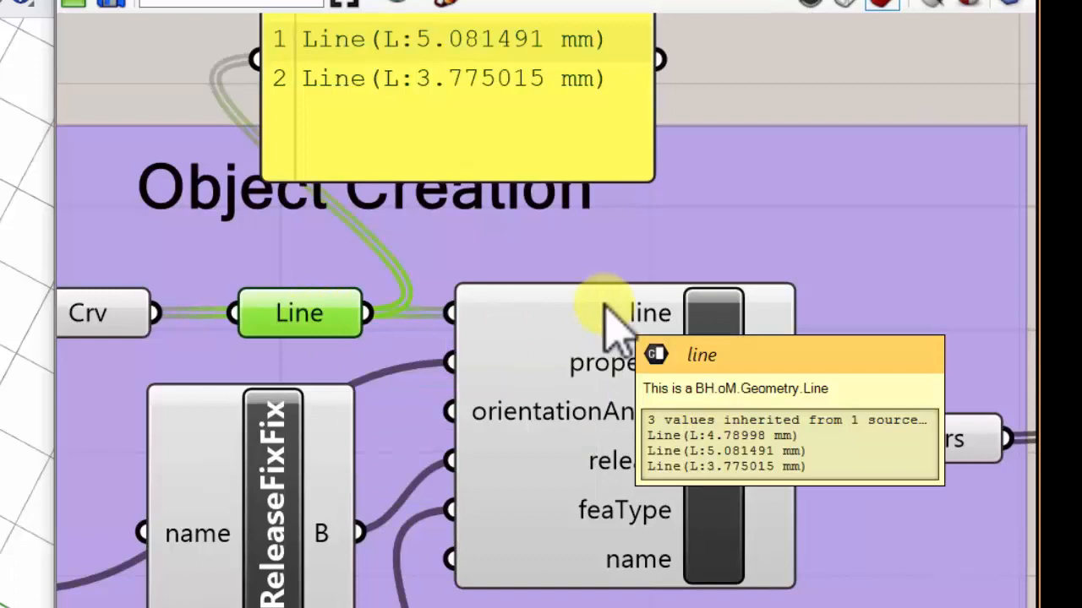
{"action": "right_click_drag", "start_coordinate": [605, 306], "coordinate": [670, 309]}
- Move the Curve parameter slightly higher than the Line parameter and review the Line parameter's contents
{"action": "scroll", "coordinate": [160, 295], "scroll_direction": "up", "scroll_amount": 1}
{"action": "right_click_drag", "start_coordinate": [239, 302], "coordinate": [305, 328]}
{"action": "left_click_drag", "start_coordinate": [225, 352], "coordinate": [210, 327]}
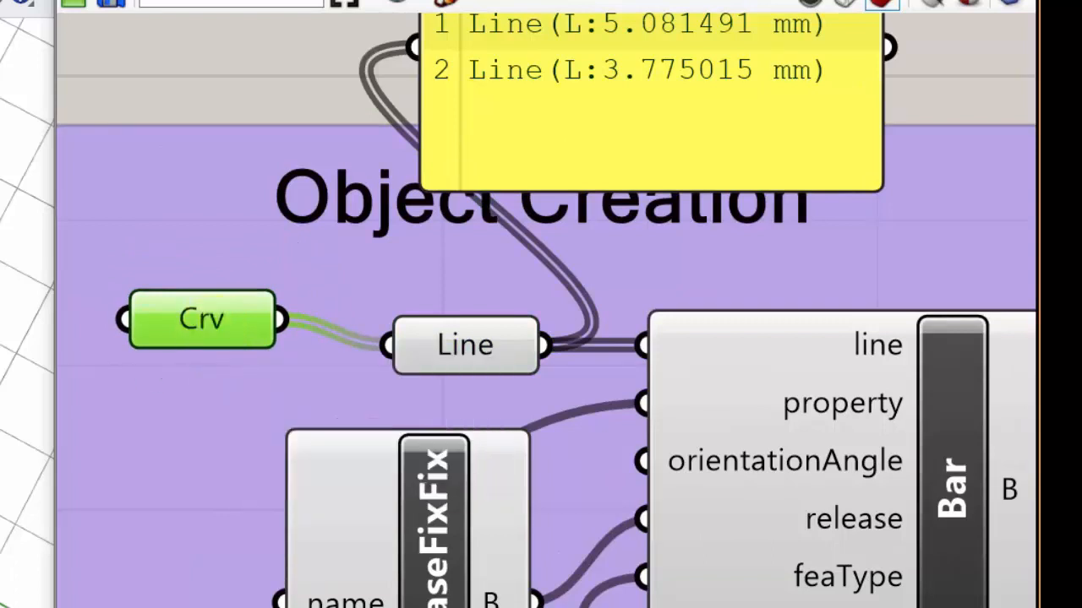
{"action": "left_click", "coordinate": [220, 90]}
{"action": "left_click", "coordinate": [460, 349]}
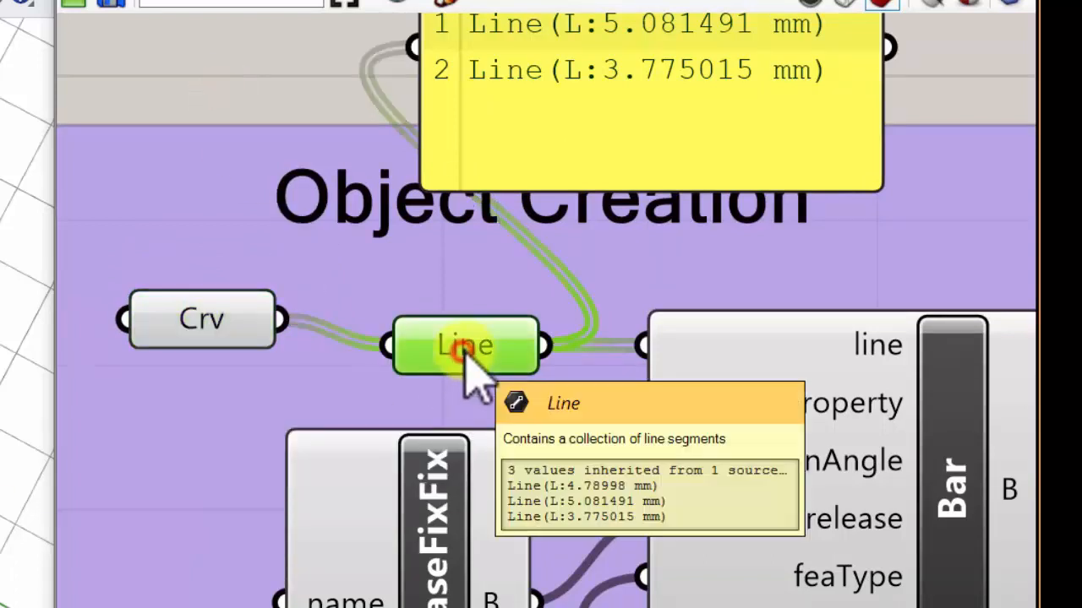
{"action": "right_click_drag", "start_coordinate": [492, 277], "coordinate": [361, 332]}
{"action": "scroll", "coordinate": [361, 332], "scroll_direction": "down", "scroll_amount": 1}
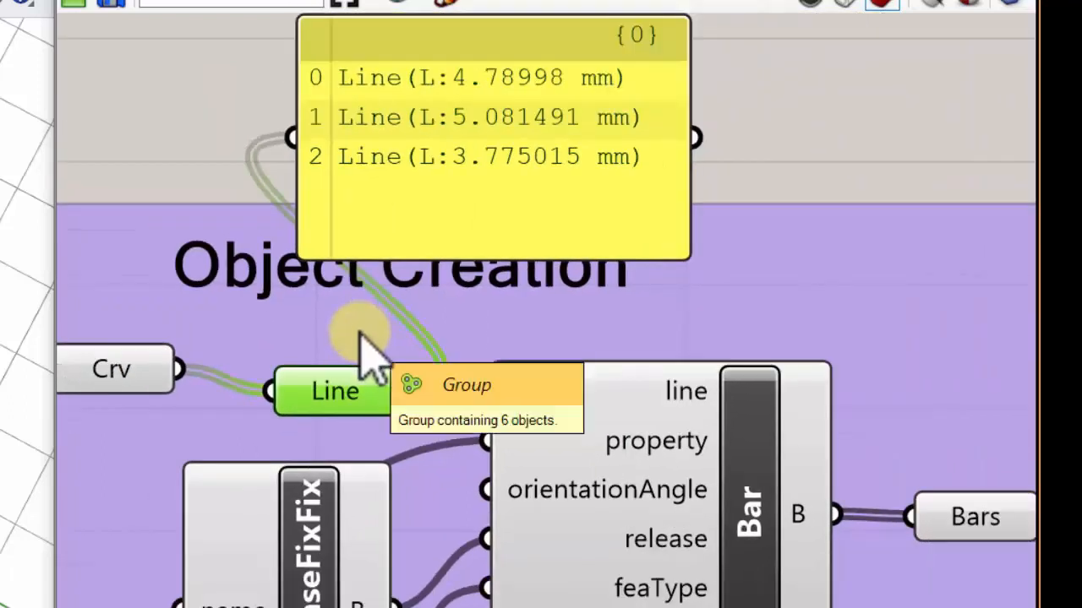
- Compare the line data in the Line parameter with the data received by the Bar's line input
{"action": "mouse_move", "coordinate": [347, 391]}
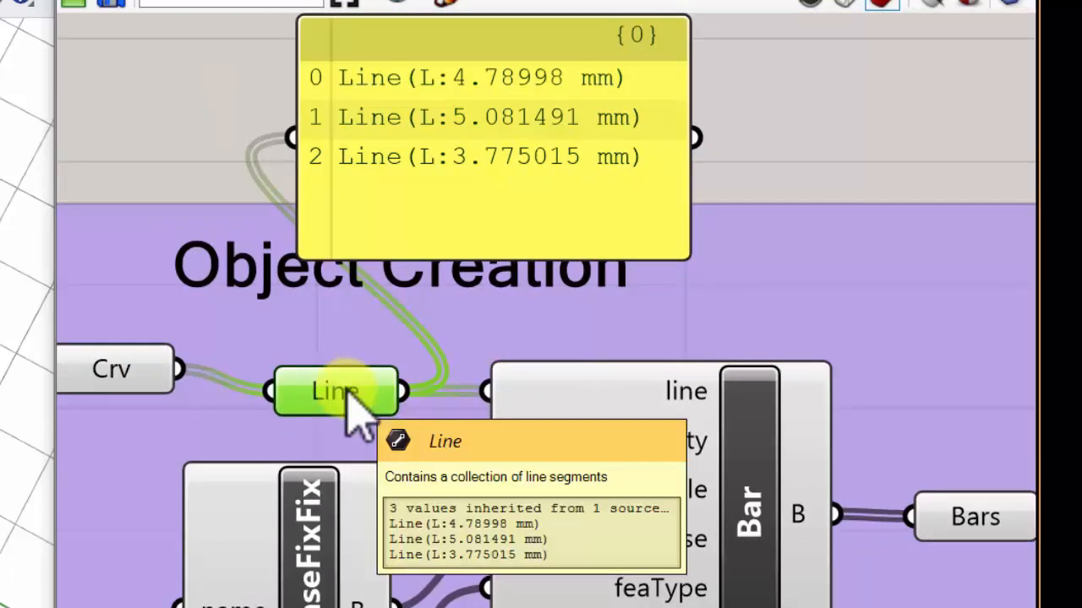
{"action": "left_click", "coordinate": [653, 394]}
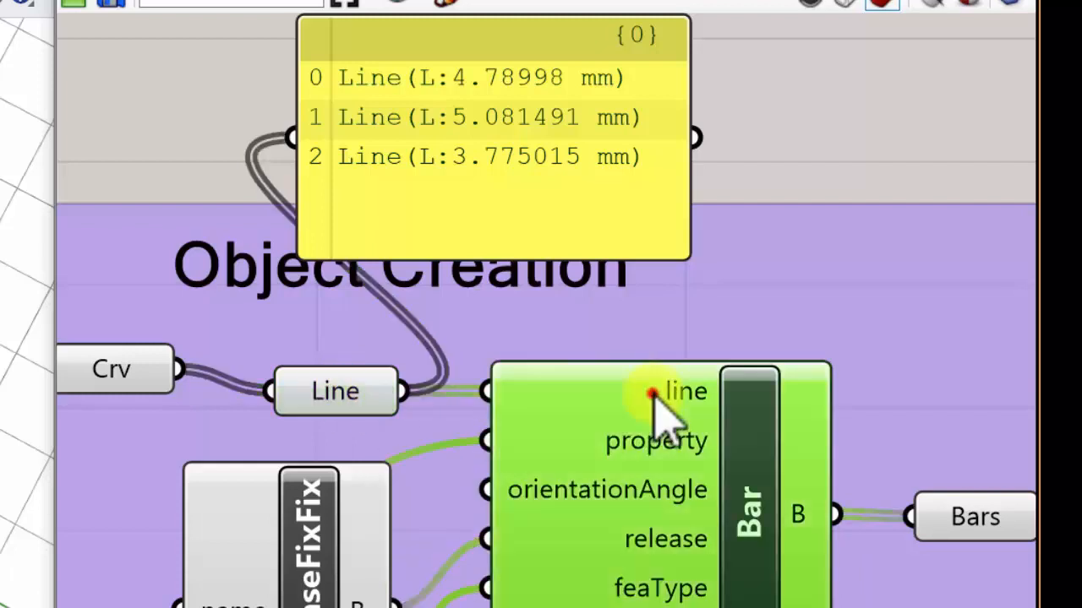
{"action": "mouse_move", "coordinate": [662, 396]}
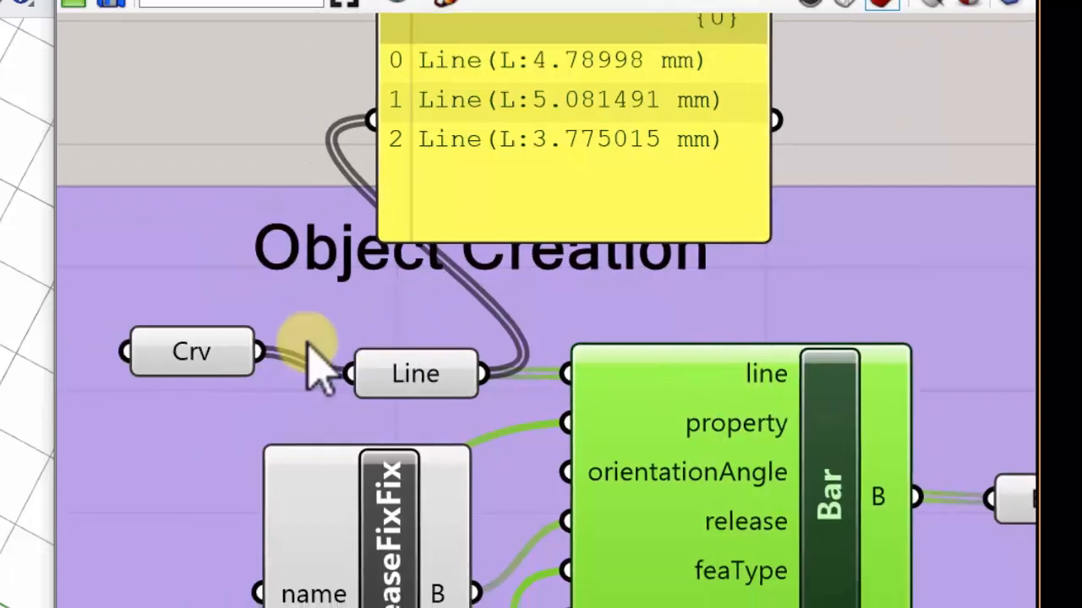
- Try feeding the Curve parameter directly into the Bar's line input, with the Line parameter moved out of the way
{"action": "left_click_drag", "start_coordinate": [242, 347], "coordinate": [567, 374]}
{"action": "left_click_drag", "start_coordinate": [415, 365], "coordinate": [428, 308]}
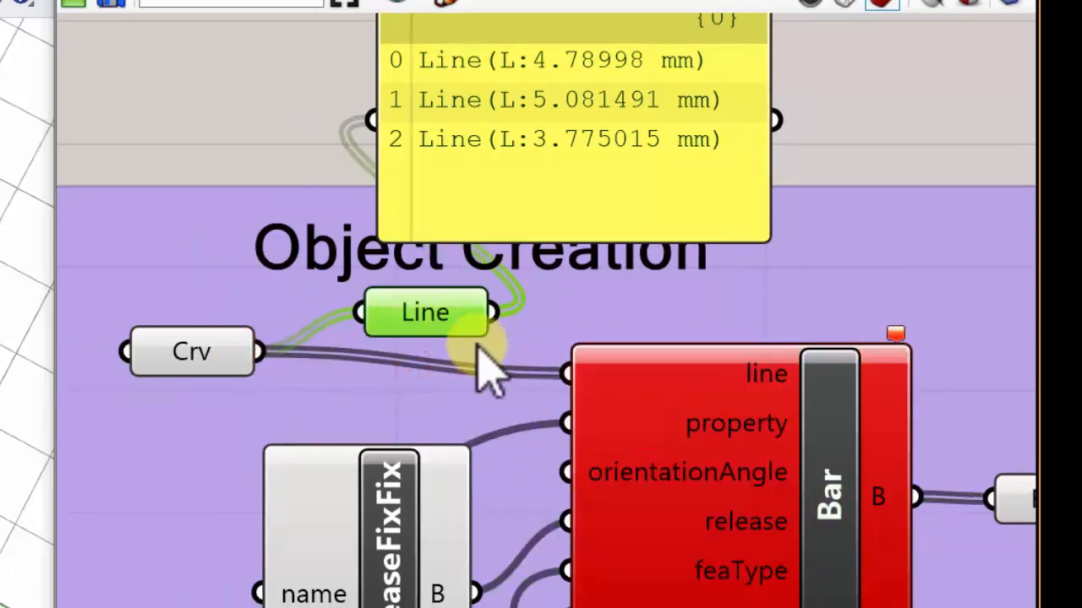
{"action": "mouse_move", "coordinate": [245, 385]}
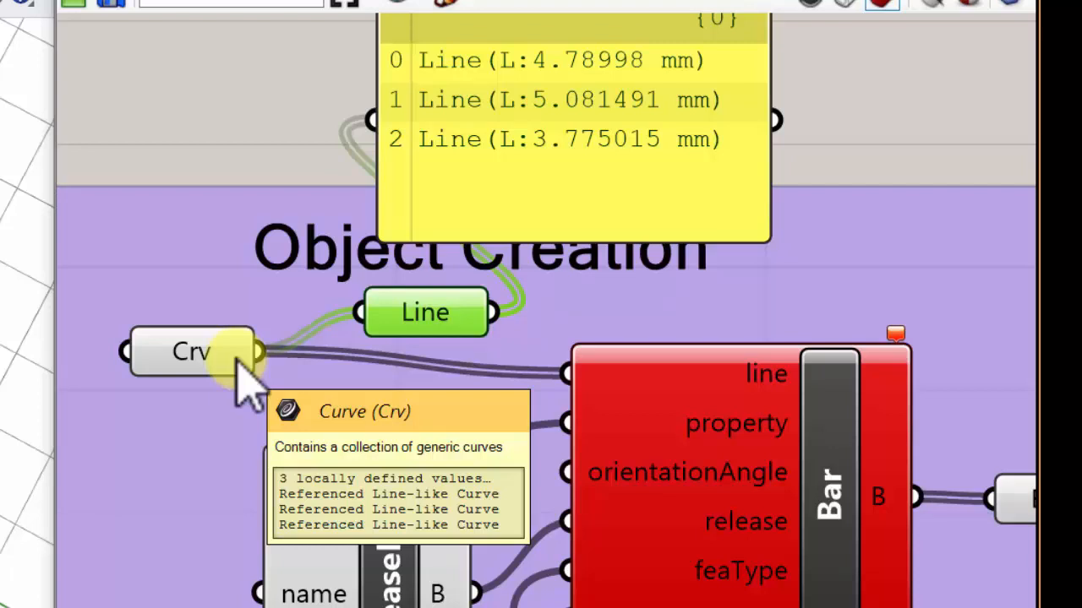
- Realign the Curve and Line parameters in front of the Bar and reconnect the Line parameter to its line input
{"action": "left_click_drag", "start_coordinate": [203, 355], "coordinate": [160, 346]}
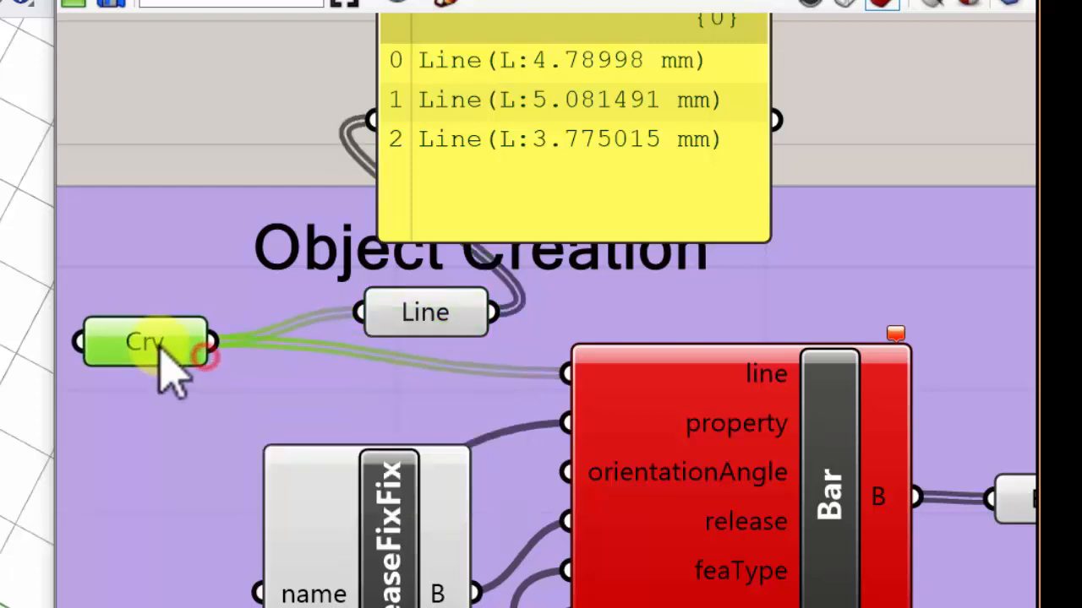
{"action": "left_click_drag", "start_coordinate": [451, 311], "coordinate": [414, 342]}
{"action": "left_click", "coordinate": [765, 382]}
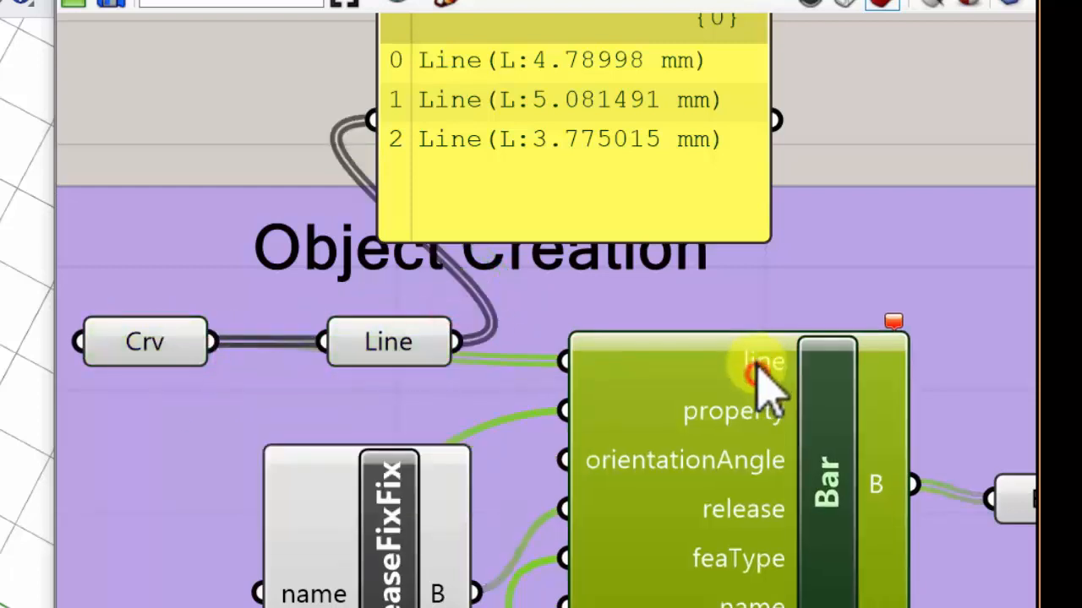
{"action": "left_click", "coordinate": [607, 371]}
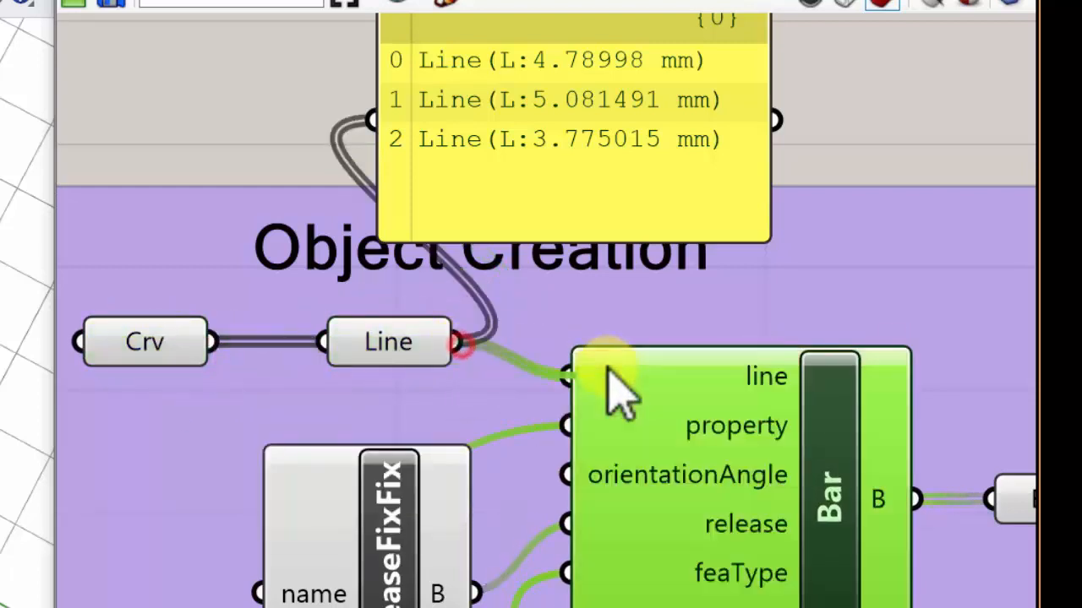
- Review BHoM's list of methods compatible with the Bar's line input and dismiss it without adding a component
{"action": "mouse_move", "coordinate": [608, 376]}
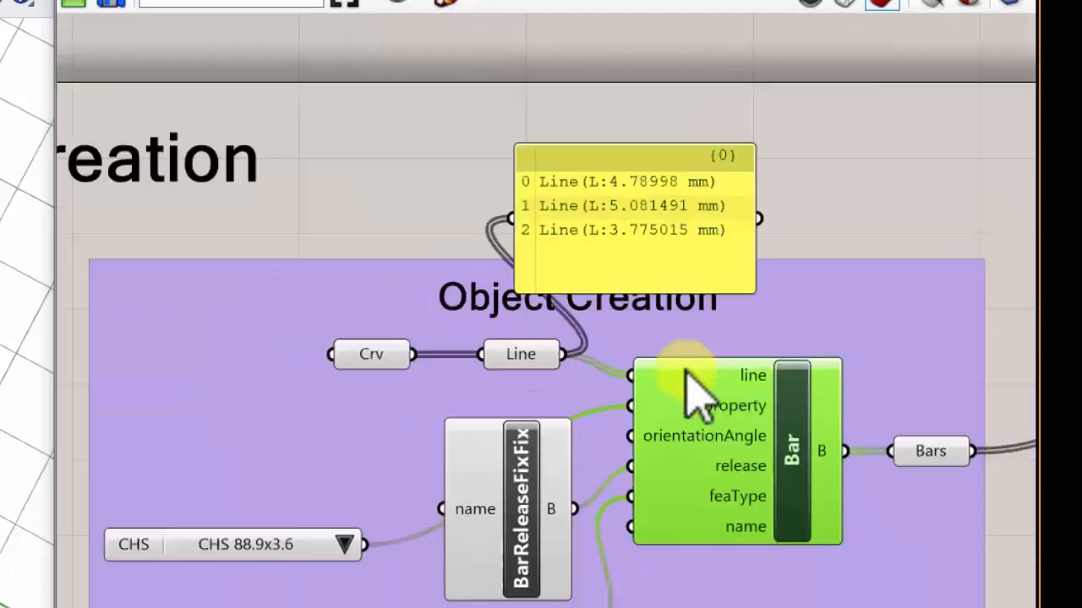
{"action": "left_click_drag", "start_coordinate": [566, 375], "coordinate": [52, 46]}
{"action": "left_click_drag", "start_coordinate": [319, 173], "coordinate": [317, 166]}
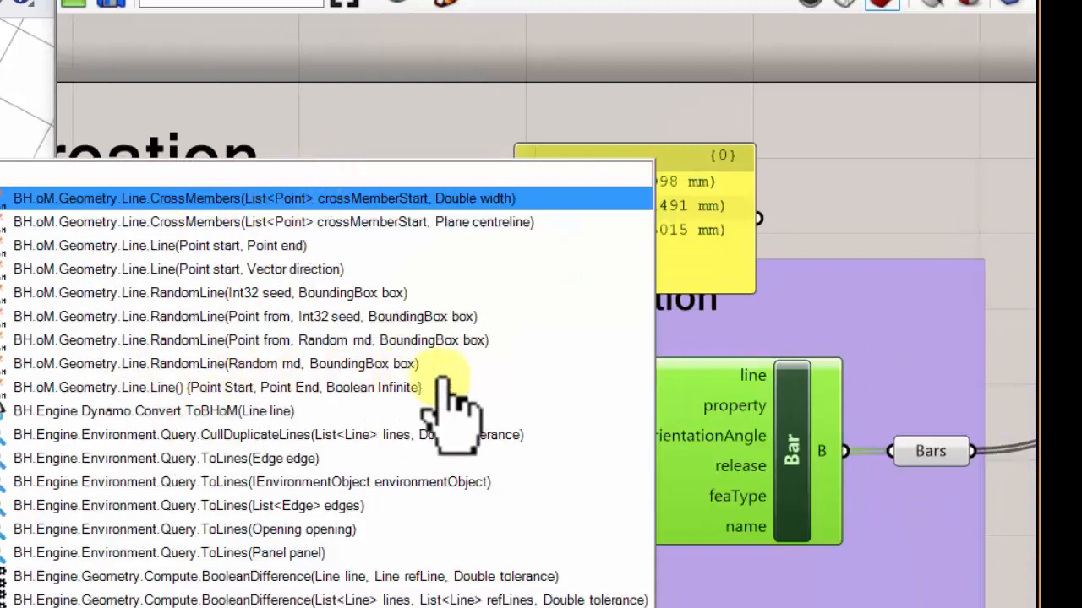
{"action": "left_click", "coordinate": [318, 249]}
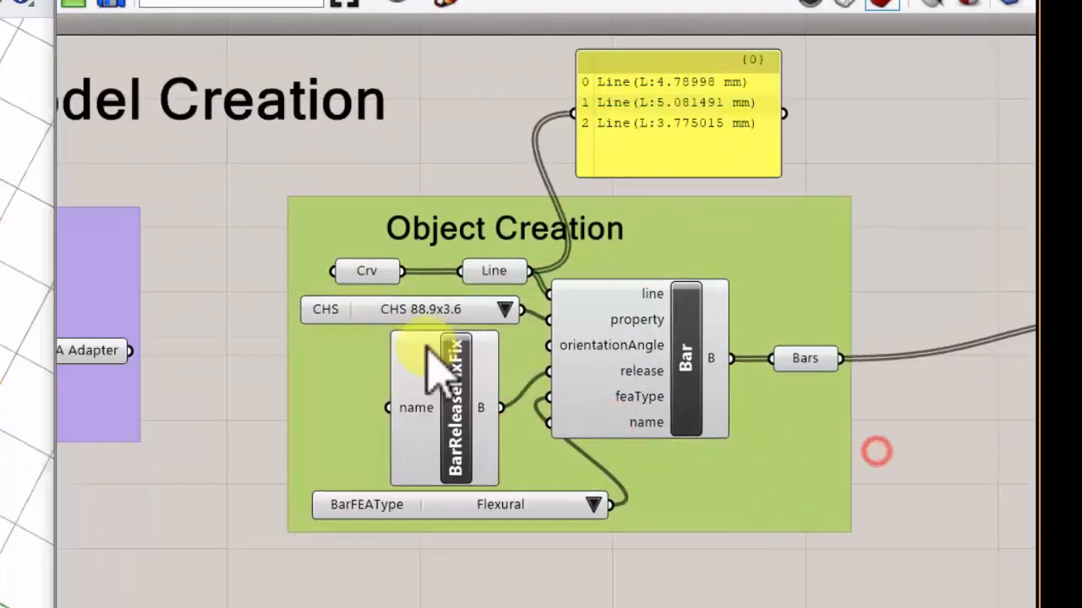
- Add a BHoM Pull component on the empty canvas beyond the Push group
{"action": "scroll", "coordinate": [427, 346], "scroll_direction": "down", "scroll_amount": 2}
{"action": "right_click_drag", "start_coordinate": [930, 302], "coordinate": [512, 286]}
{"action": "scroll", "coordinate": [512, 286], "scroll_direction": "up", "scroll_amount": 2}
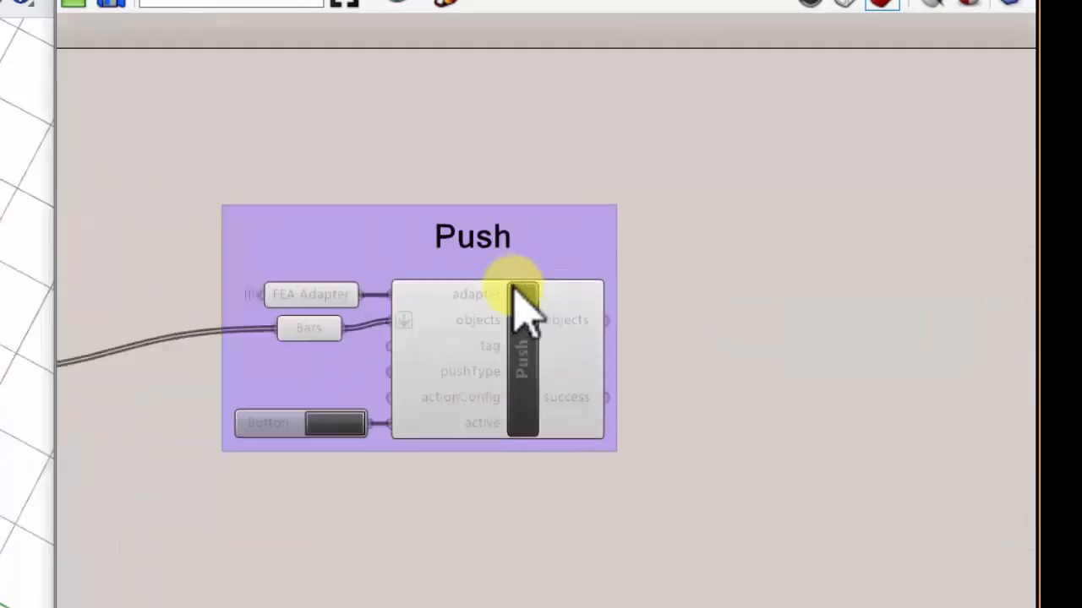
{"action": "scroll", "coordinate": [480, 357], "scroll_direction": "up", "scroll_amount": 1}
{"action": "scroll", "coordinate": [336, 338], "scroll_direction": "down", "scroll_amount": 2}
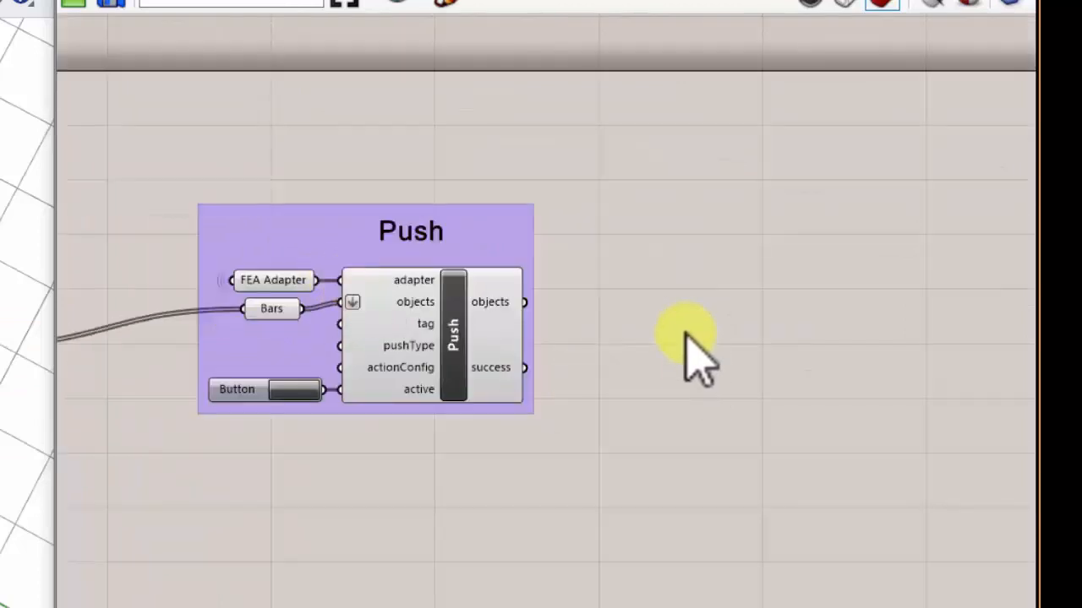
{"action": "right_click_drag", "start_coordinate": [668, 338], "coordinate": [630, 334]}
{"action": "double_click", "coordinate": [720, 312]}
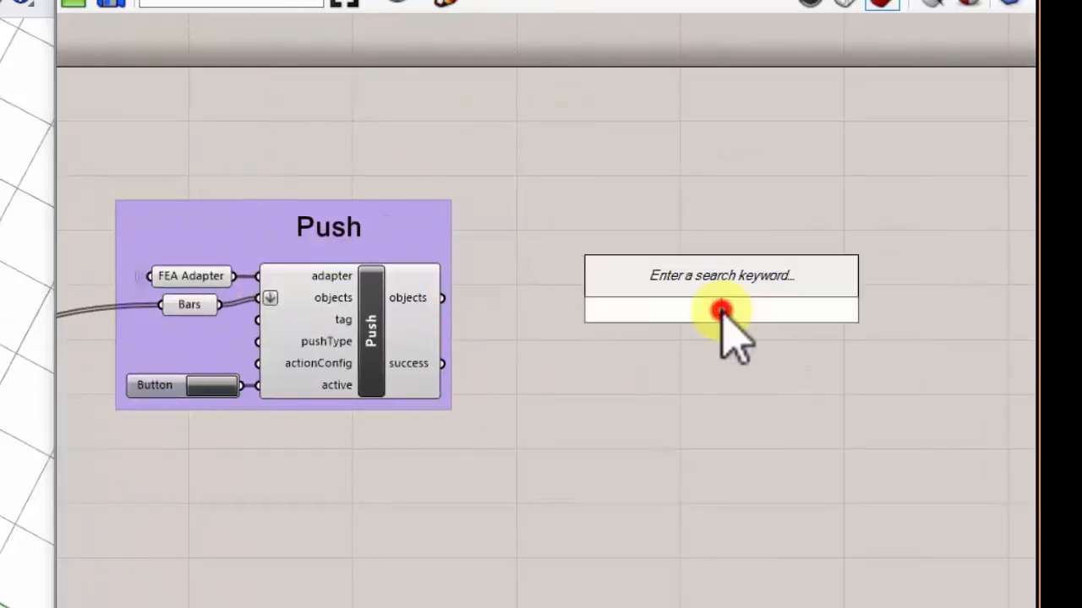
{"action": "type", "text": "pull"}
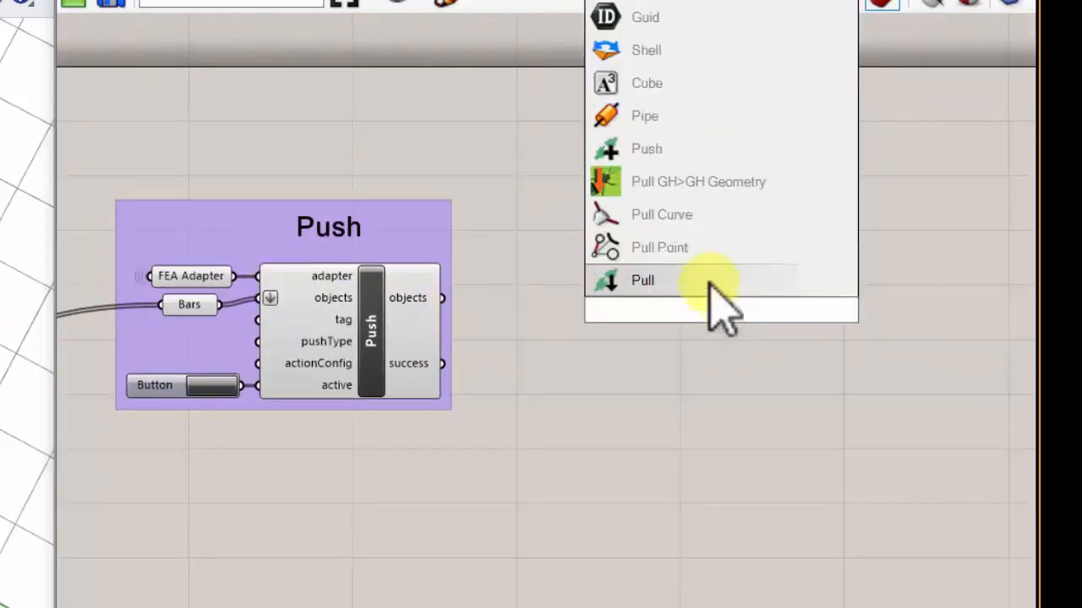
{"action": "left_click", "coordinate": [710, 283]}
- Connect a copy of the FEA Adapter parameter to the Pull's adapter input and move both farther from the Push group
{"action": "left_click", "coordinate": [193, 279]}
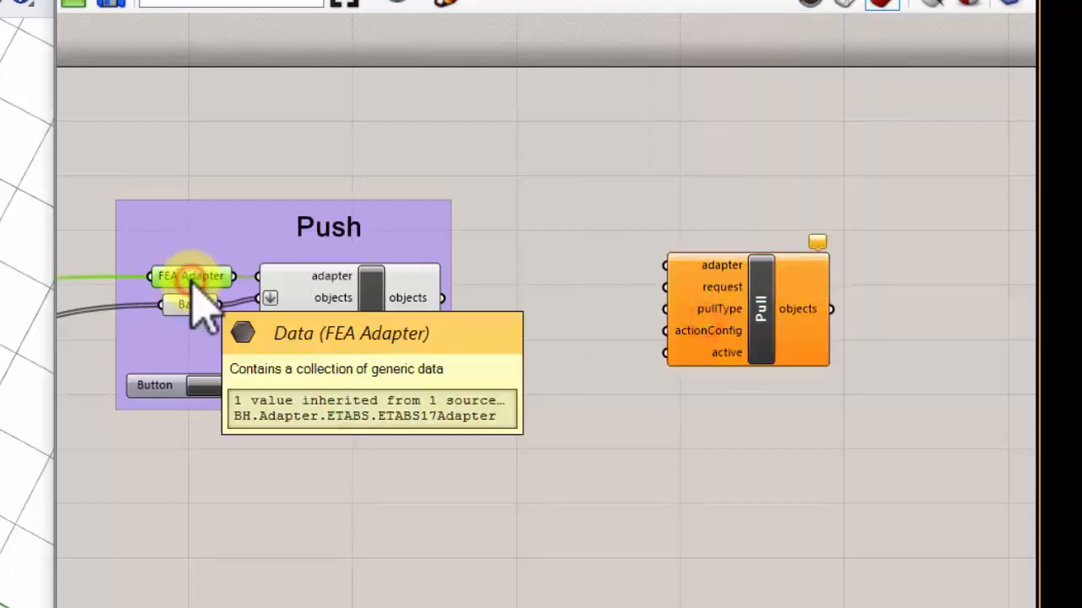
{"action": "left_click_drag", "start_coordinate": [198, 285], "coordinate": [677, 267], "text": "alt"}
{"action": "scroll", "coordinate": [640, 260], "scroll_direction": "up", "scroll_amount": 2}
{"action": "left_click_drag", "start_coordinate": [580, 278], "coordinate": [589, 274]}
{"action": "scroll", "coordinate": [587, 223], "scroll_direction": "down", "scroll_amount": 3}
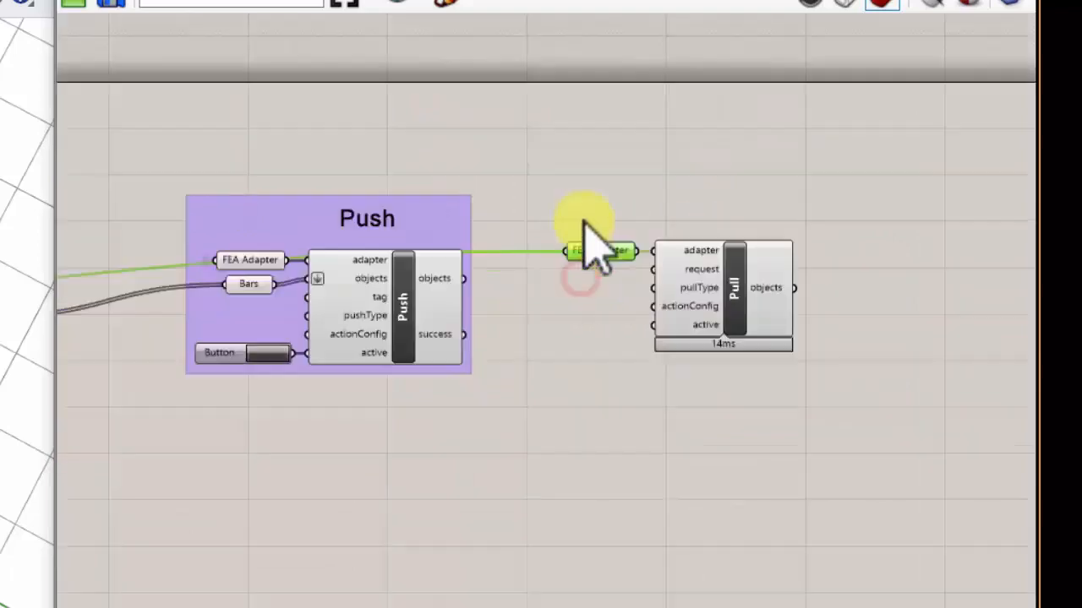
{"action": "left_click_drag", "start_coordinate": [845, 381], "coordinate": [615, 230]}
{"action": "left_click_drag", "start_coordinate": [743, 279], "coordinate": [908, 289]}
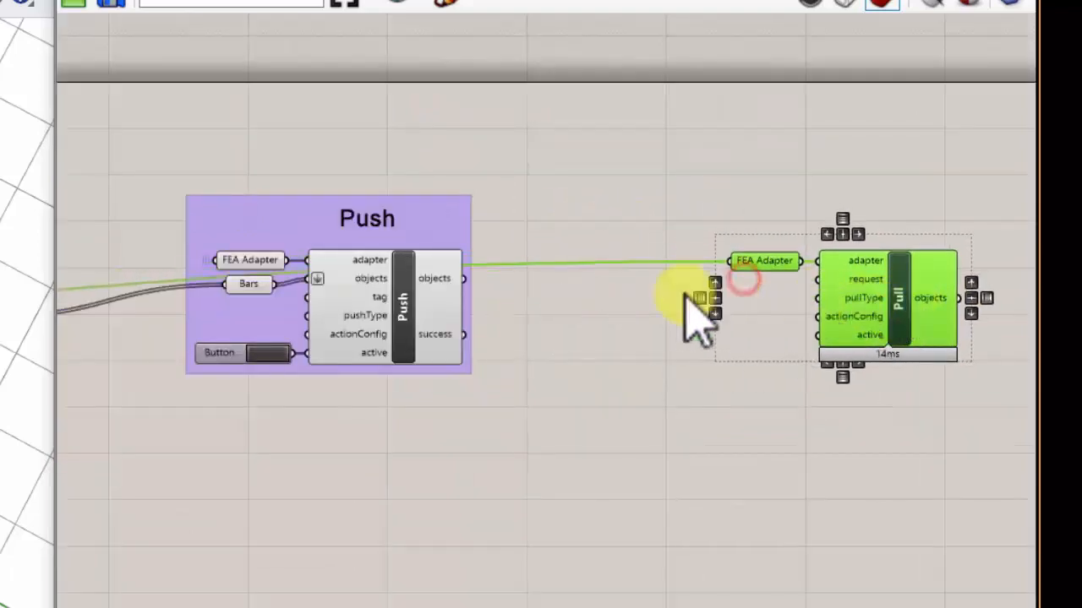
- Add a Boolean Toggle near the Pull's active input, set it to True and place it slightly lower
{"action": "scroll", "coordinate": [674, 308], "scroll_direction": "up", "scroll_amount": 3}
{"action": "right_click_drag", "start_coordinate": [912, 275], "coordinate": [546, 272]}
{"action": "scroll", "coordinate": [603, 259], "scroll_direction": "up", "scroll_amount": 1}
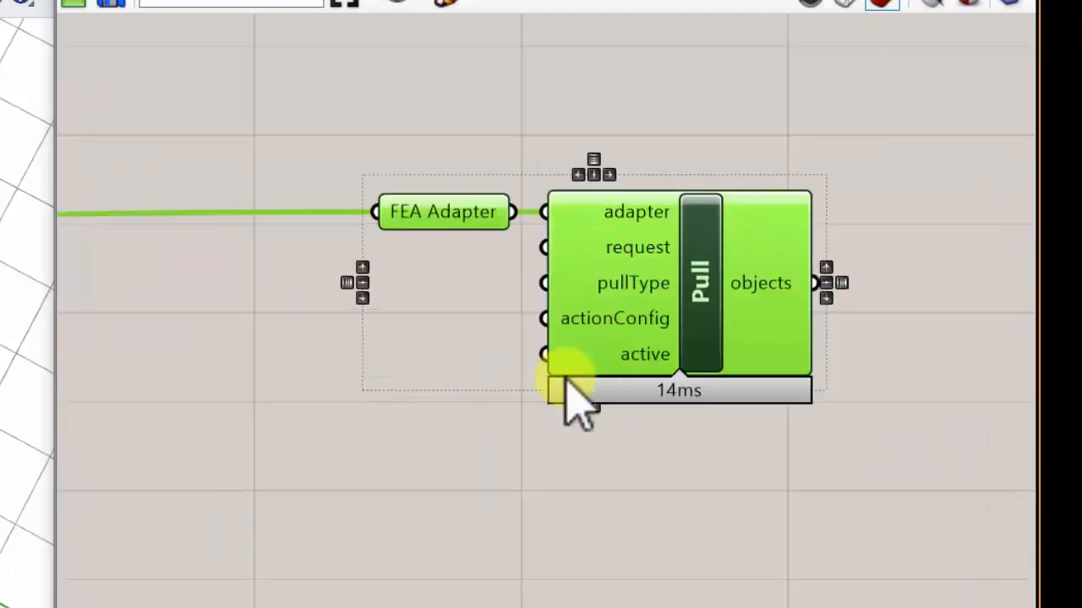
{"action": "right_click_drag", "start_coordinate": [515, 362], "coordinate": [758, 319]}
{"action": "scroll", "coordinate": [758, 318], "scroll_direction": "down", "scroll_amount": 3}
{"action": "right_click_drag", "start_coordinate": [689, 361], "coordinate": [645, 361]}
{"action": "scroll", "coordinate": [673, 325], "scroll_direction": "up", "scroll_amount": 2}
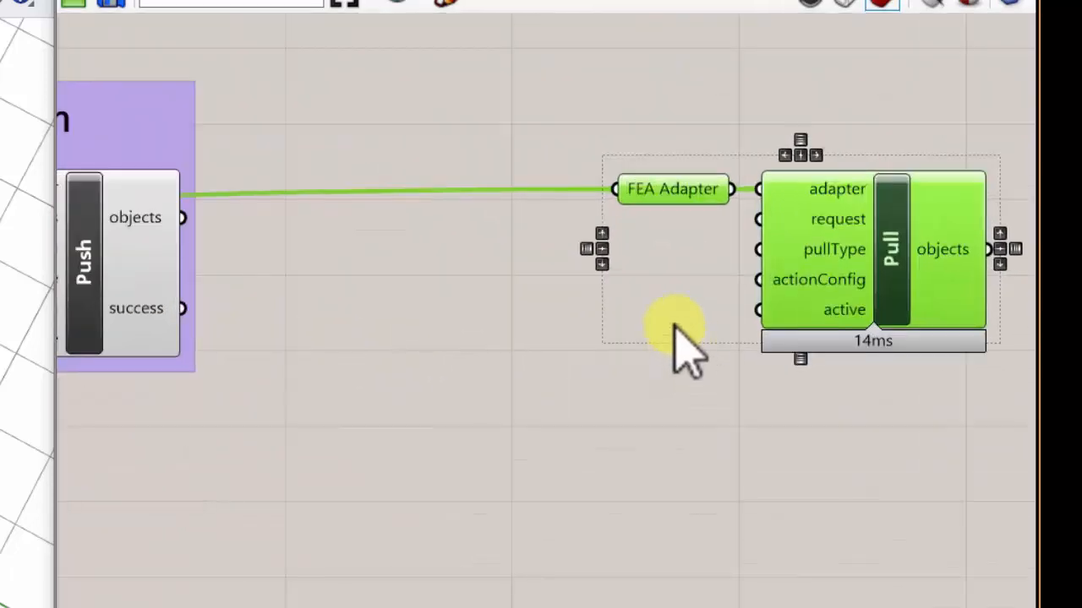
{"action": "left_click", "coordinate": [662, 314]}
{"action": "double_click", "coordinate": [662, 314]}
{"action": "type", "text": "toggl"}
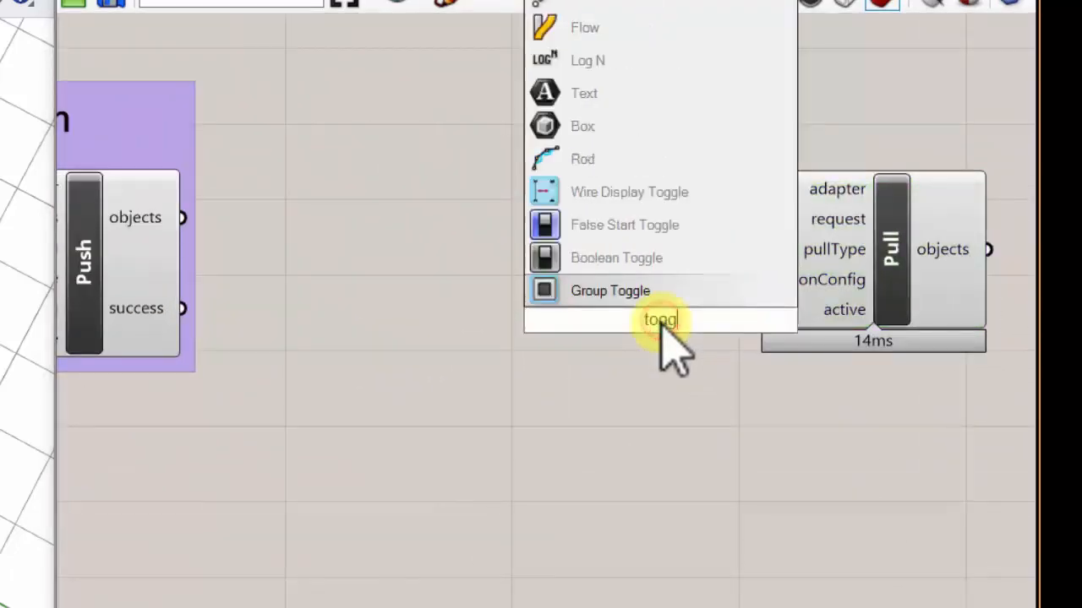
{"action": "left_click", "coordinate": [643, 263]}
{"action": "left_click_drag", "start_coordinate": [626, 325], "coordinate": [618, 333]}
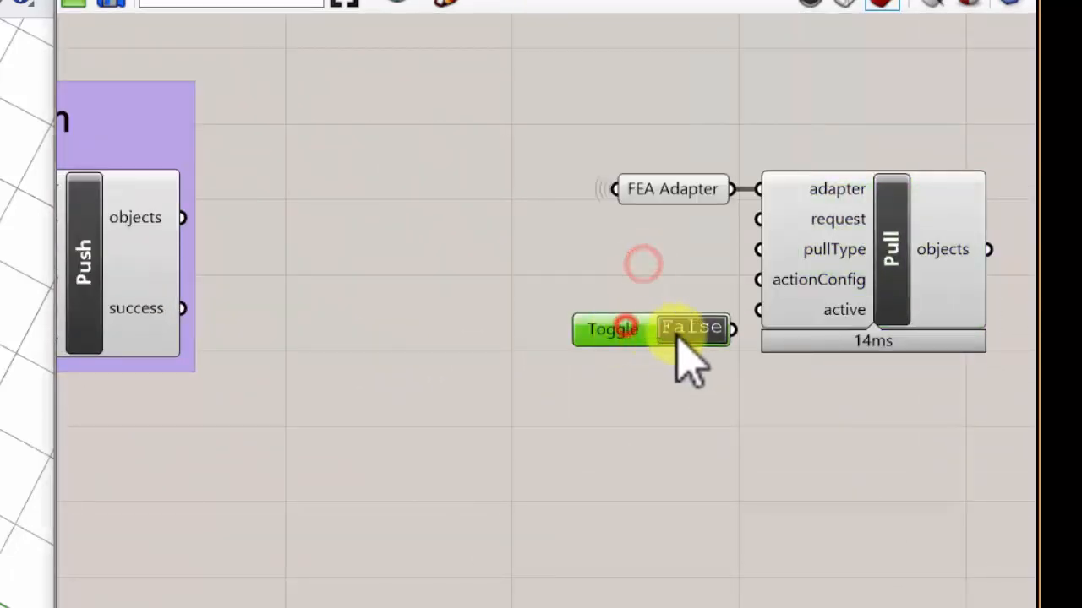
{"action": "left_click", "coordinate": [677, 333]}
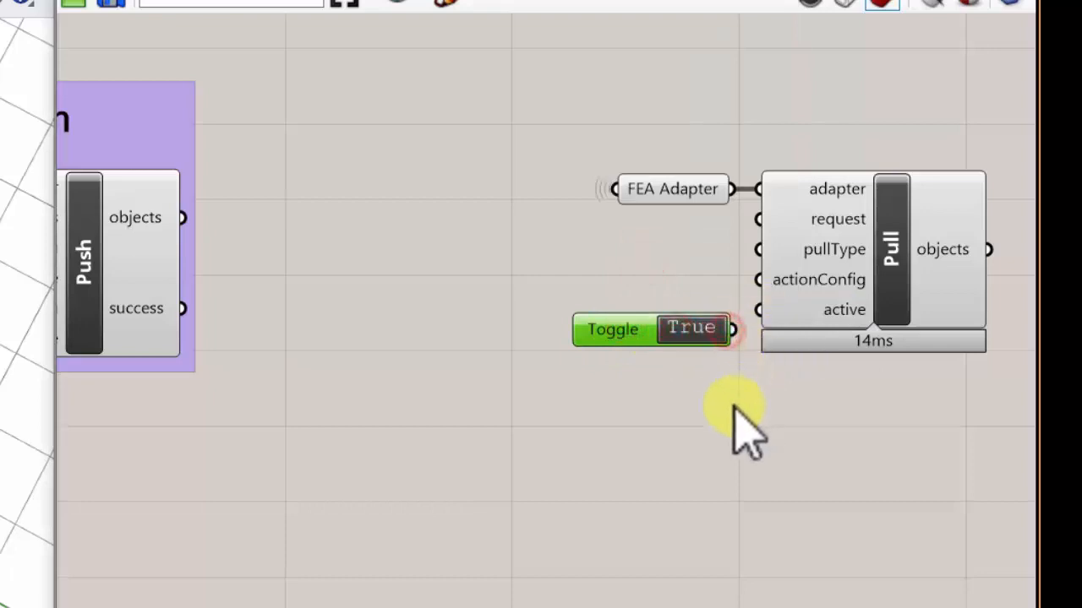
{"action": "left_click", "coordinate": [625, 330]}
{"action": "scroll", "coordinate": [850, 179], "scroll_direction": "up", "scroll_amount": 1}
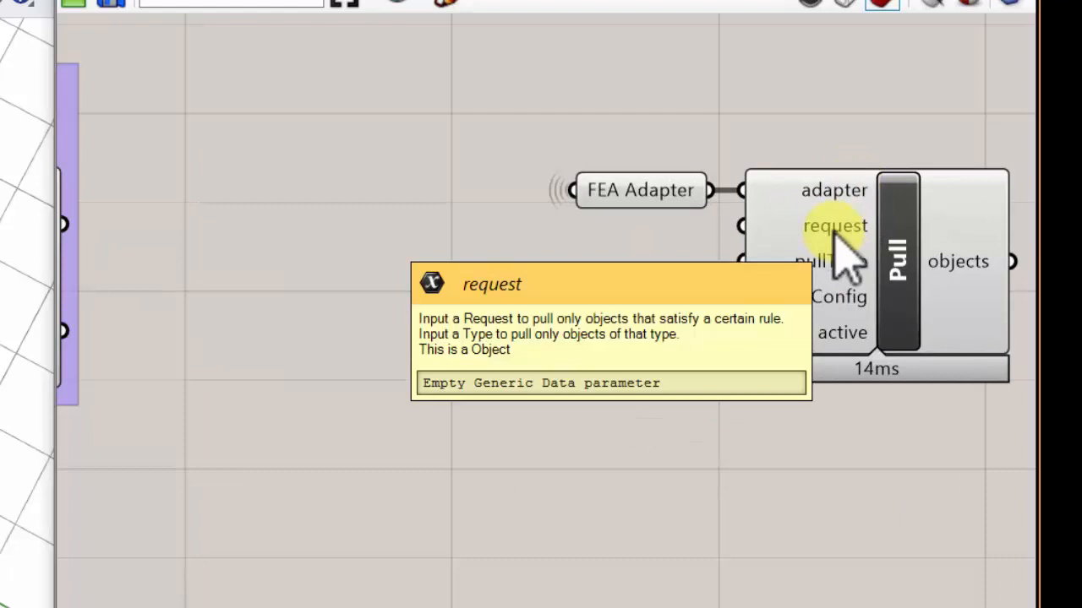
- Check what the Pull's request input accepts and try to draw a wire from it onto the empty canvas
{"action": "mouse_move", "coordinate": [831, 233]}
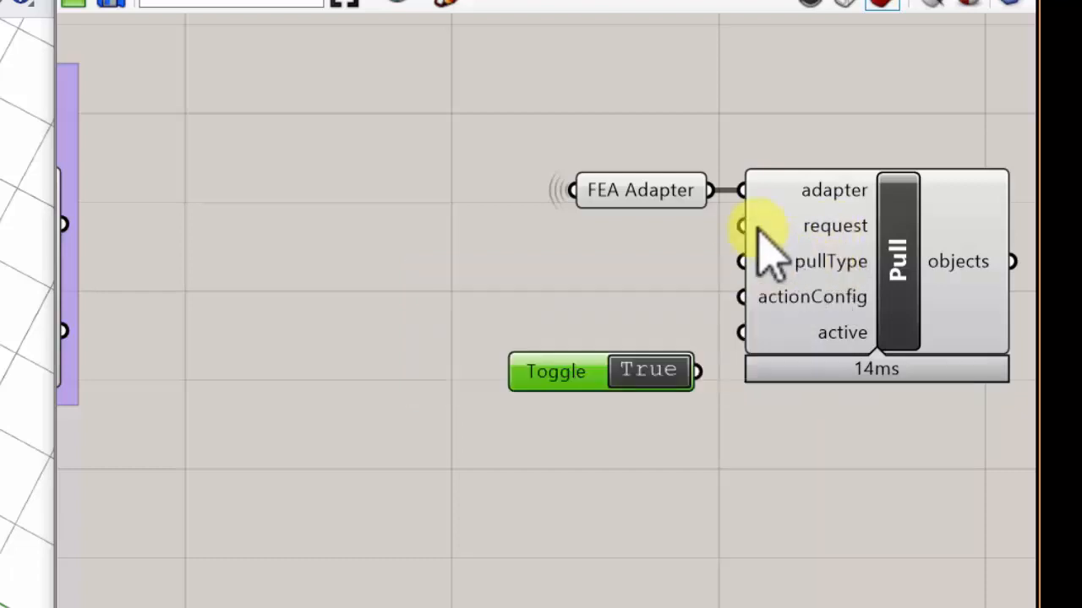
{"action": "left_click_drag", "start_coordinate": [744, 226], "coordinate": [409, 250]}
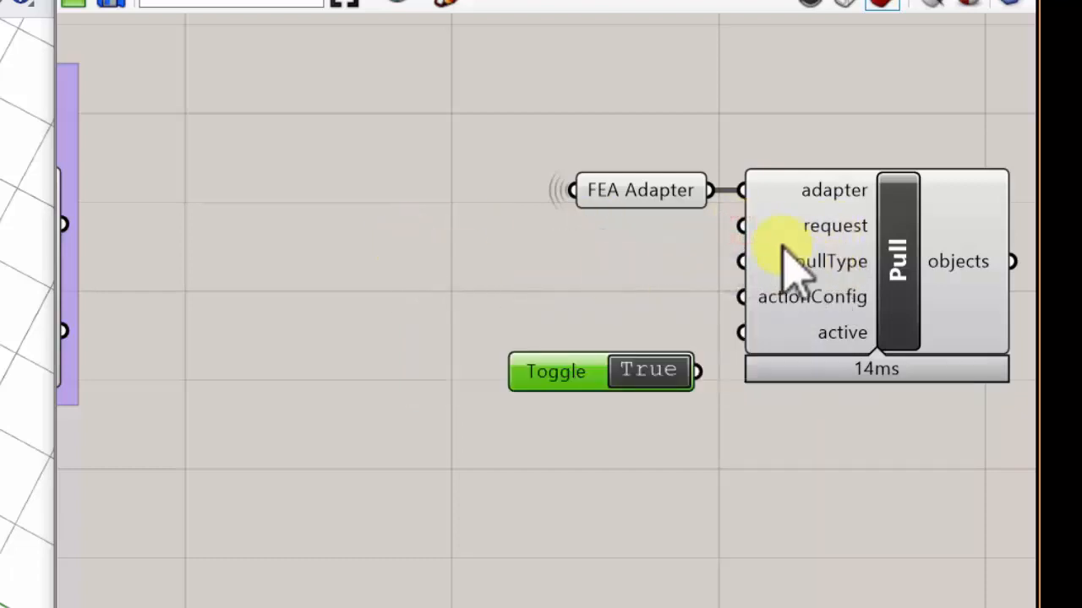
{"action": "left_click_drag", "start_coordinate": [743, 226], "coordinate": [313, 287]}
{"action": "left_click_drag", "start_coordinate": [720, 231], "coordinate": [317, 261]}
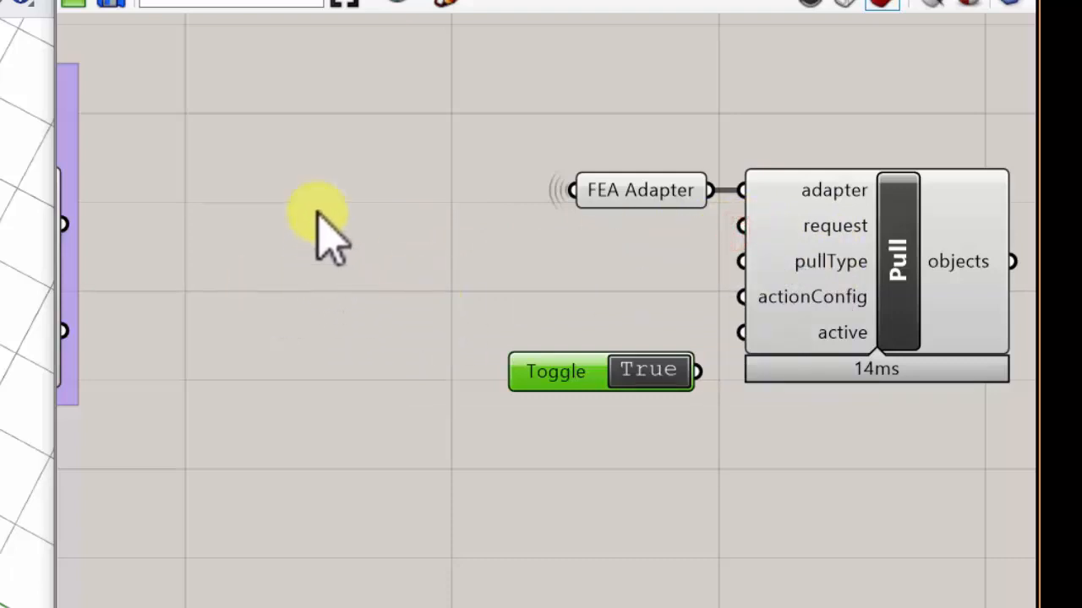
- Duplicate the Bar and Panel element note and place the copy below the Pull component
{"action": "scroll", "coordinate": [323, 214], "scroll_direction": "down", "scroll_amount": 3}
{"action": "mouse_move", "coordinate": [426, 322]}
{"action": "right_mouse_down"}
{"action": "mouse_move", "coordinate": [550, 370]}
{"action": "mouse_move", "coordinate": [843, 296]}
{"action": "right_mouse_up"}
{"action": "left_click", "coordinate": [157, 504]}
{"action": "key", "text": "ctrl+c"}
{"action": "key", "text": "ctrl+v"}
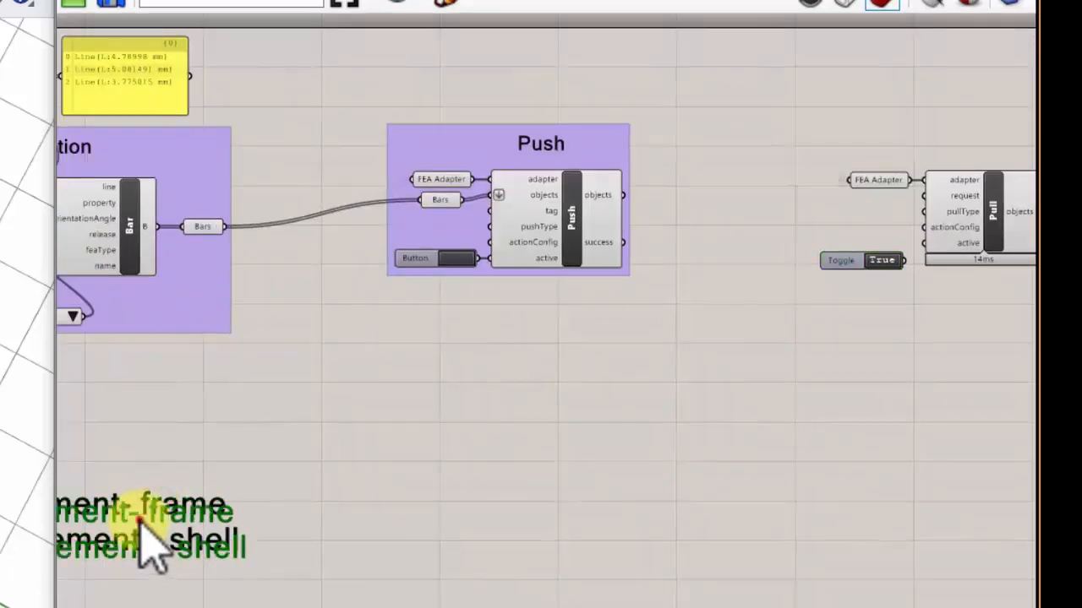
{"action": "mouse_move", "coordinate": [139, 520]}
{"action": "left_mouse_down"}
{"action": "mouse_move", "coordinate": [944, 424]}
{"action": "mouse_move", "coordinate": [929, 431]}
{"action": "left_mouse_up"}
{"action": "mouse_move", "coordinate": [227, 549]}
{"action": "left_mouse_down"}
{"action": "mouse_move", "coordinate": [446, 586]}
{"action": "mouse_move", "coordinate": [1014, 446]}
{"action": "left_mouse_up"}
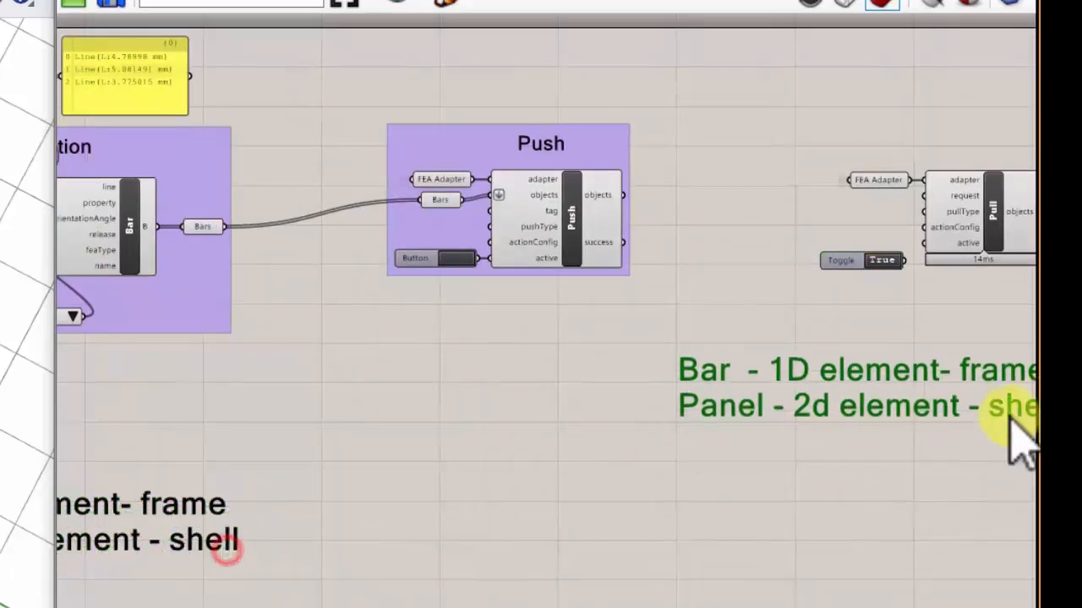
- Replace the copied note's text with "filter request" and reposition it below the Toggle and Pull
{"action": "scroll", "coordinate": [749, 471], "scroll_direction": "up", "scroll_amount": 2}
{"action": "double_click", "coordinate": [749, 469]}
{"action": "left_click_drag", "start_coordinate": [740, 448], "coordinate": [644, 355]}
{"action": "key", "text": "ctrl+a"}
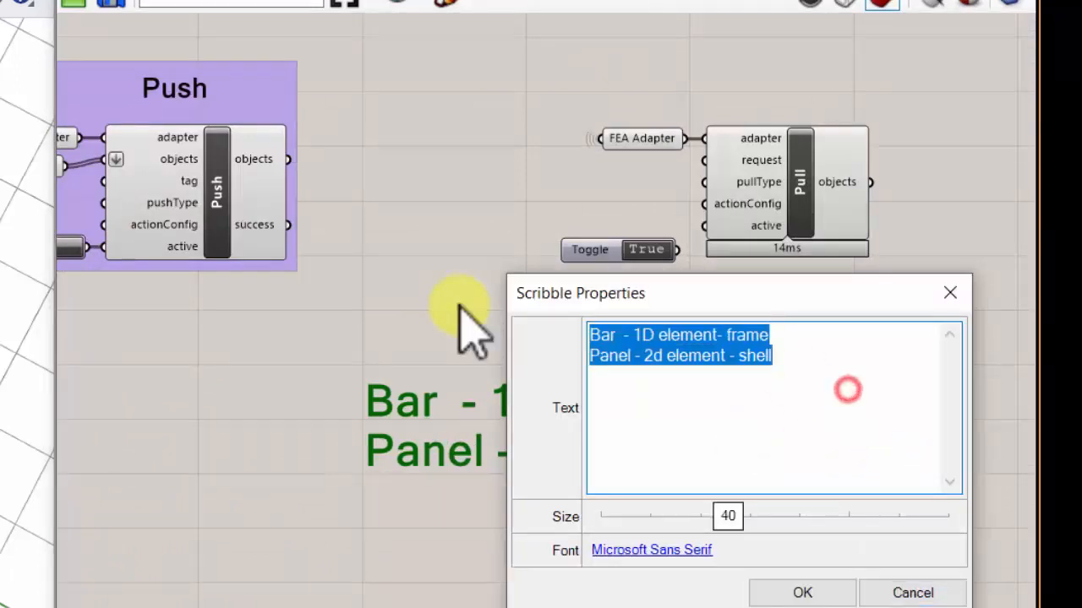
{"action": "type", "text": "filter request"}
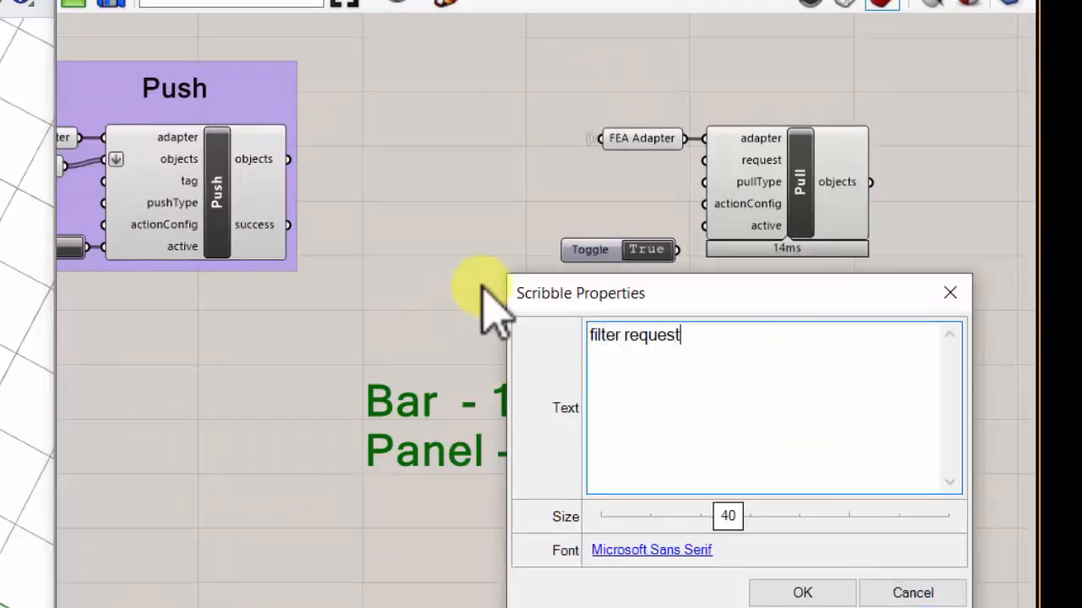
{"action": "left_click", "coordinate": [807, 591]}
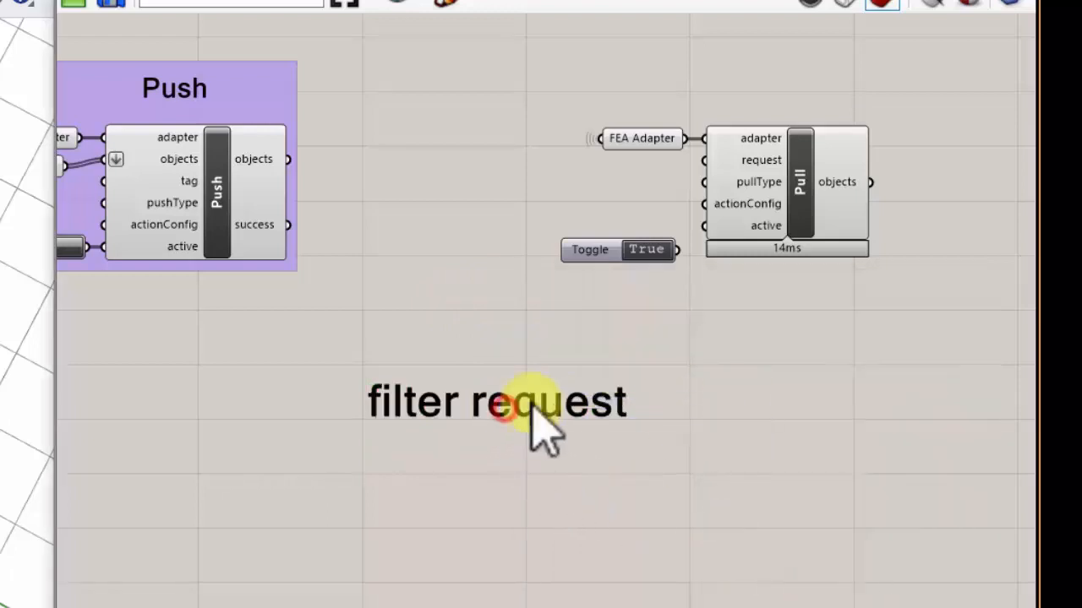
{"action": "mouse_move", "coordinate": [502, 410]}
{"action": "left_mouse_down"}
{"action": "mouse_move", "coordinate": [502, 423]}
{"action": "mouse_move", "coordinate": [659, 434]}
{"action": "left_mouse_up"}
- Search the BHoM components for "filter request" from an empty spot on the canvas below the Toggle
{"action": "scroll", "coordinate": [554, 348], "scroll_direction": "up", "scroll_amount": 2}
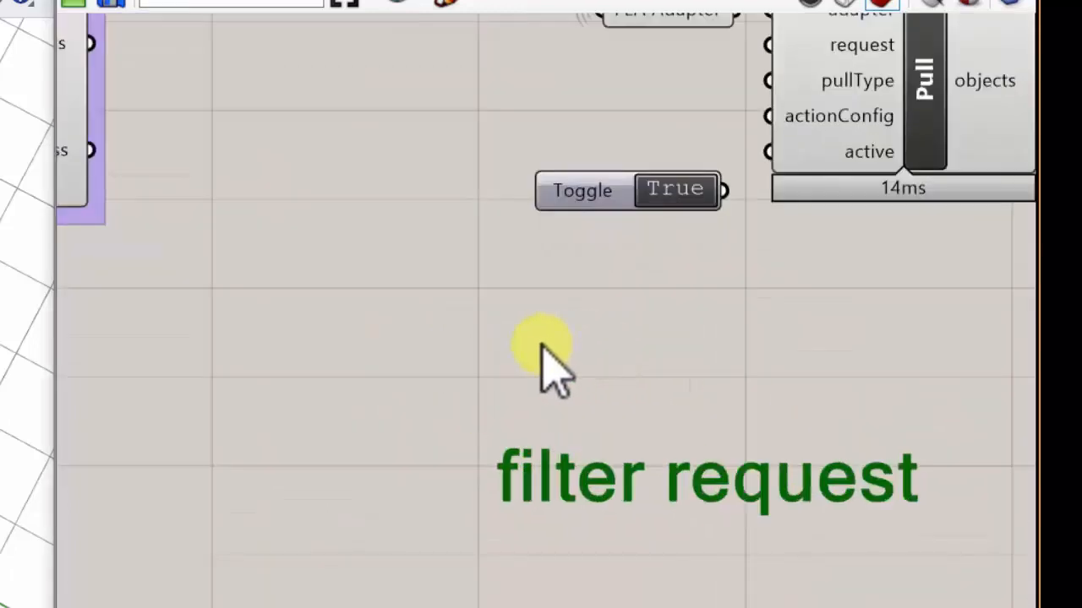
{"action": "double_click", "coordinate": [554, 363]}
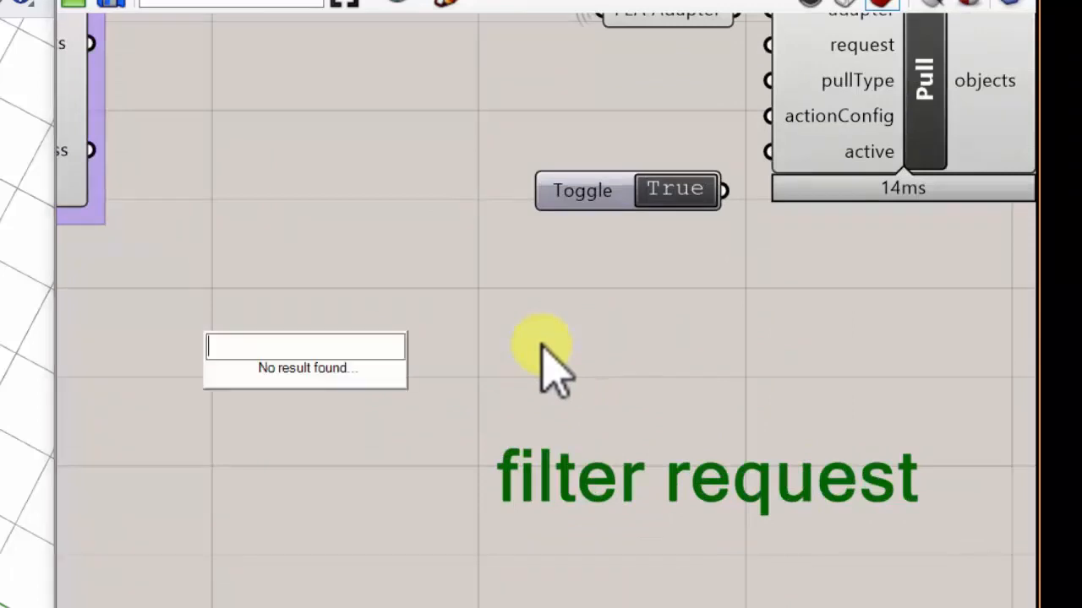
{"action": "type", "text": "fi"}
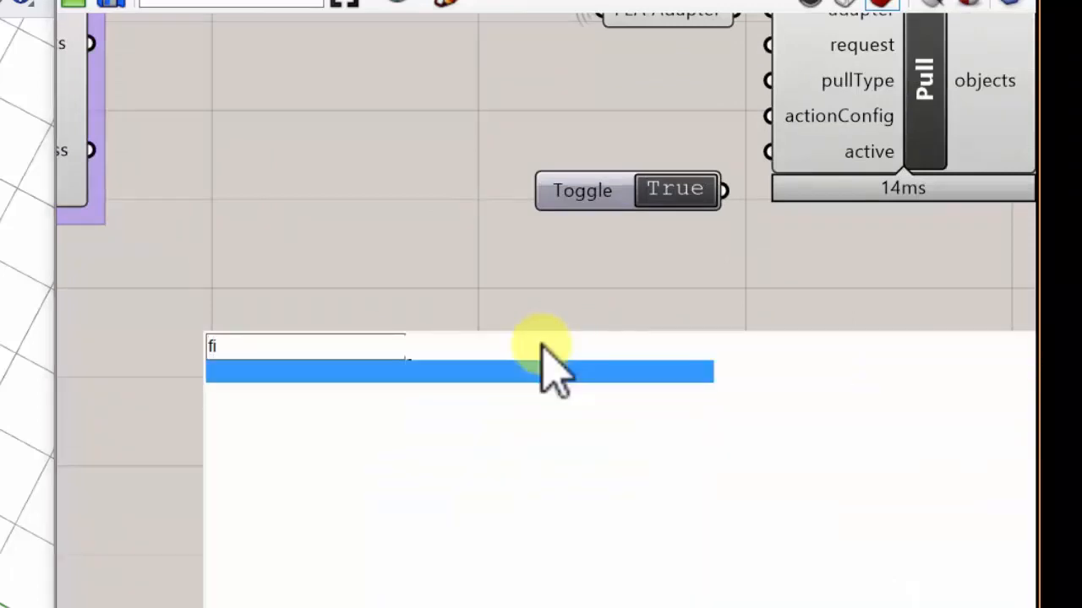
{"action": "type", "text": "lter requ"}
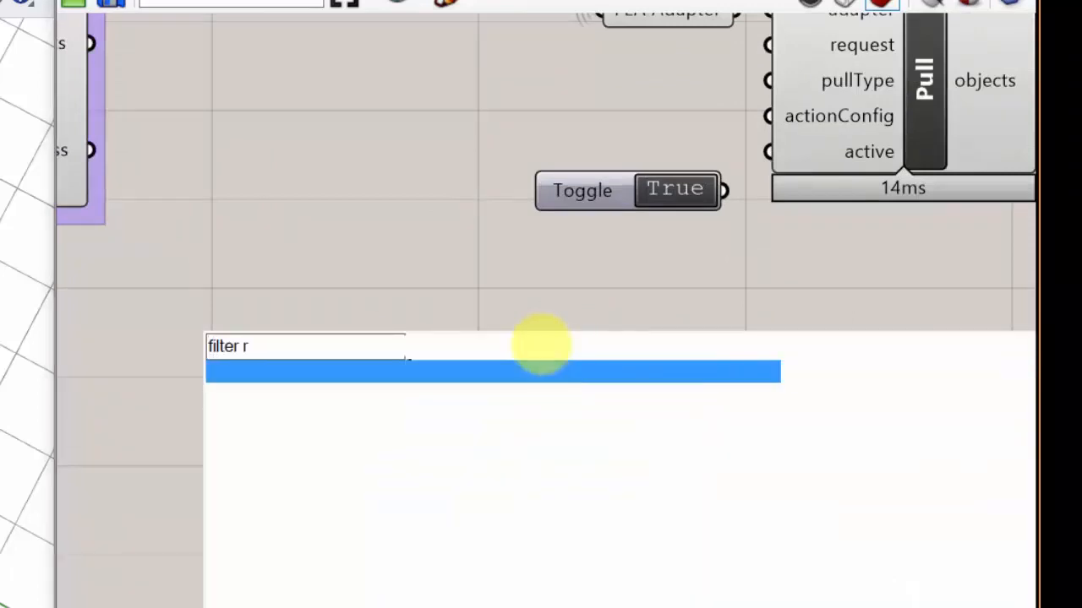
{"action": "type", "text": "est"}
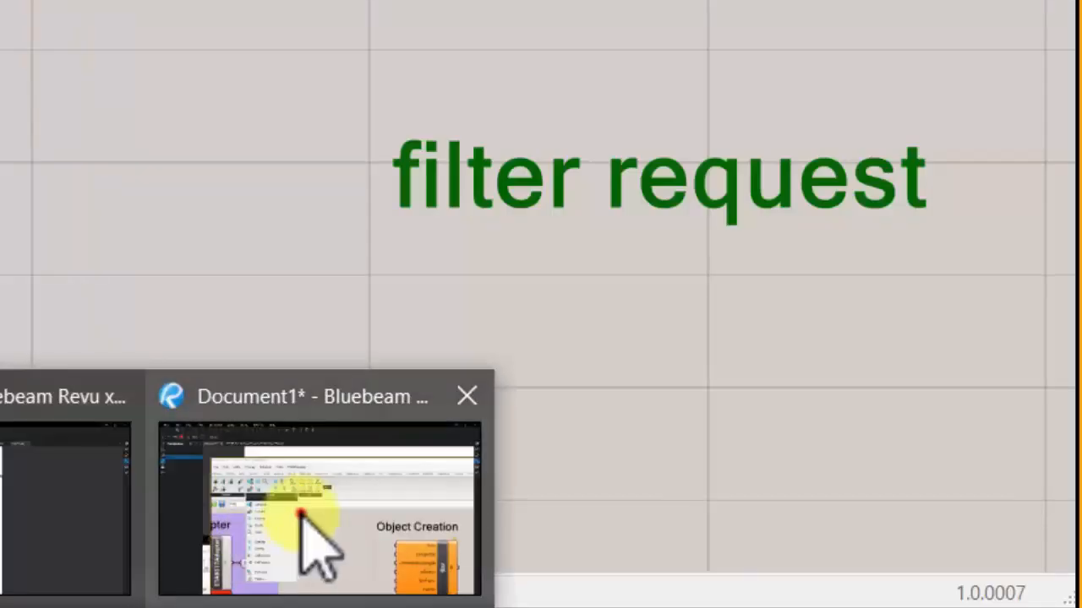
- On the search results, circle FilterRequest(Type type, String tag), the Query and Compute icons and the BHoM creation icons in red
{"action": "left_click", "coordinate": [302, 512]}
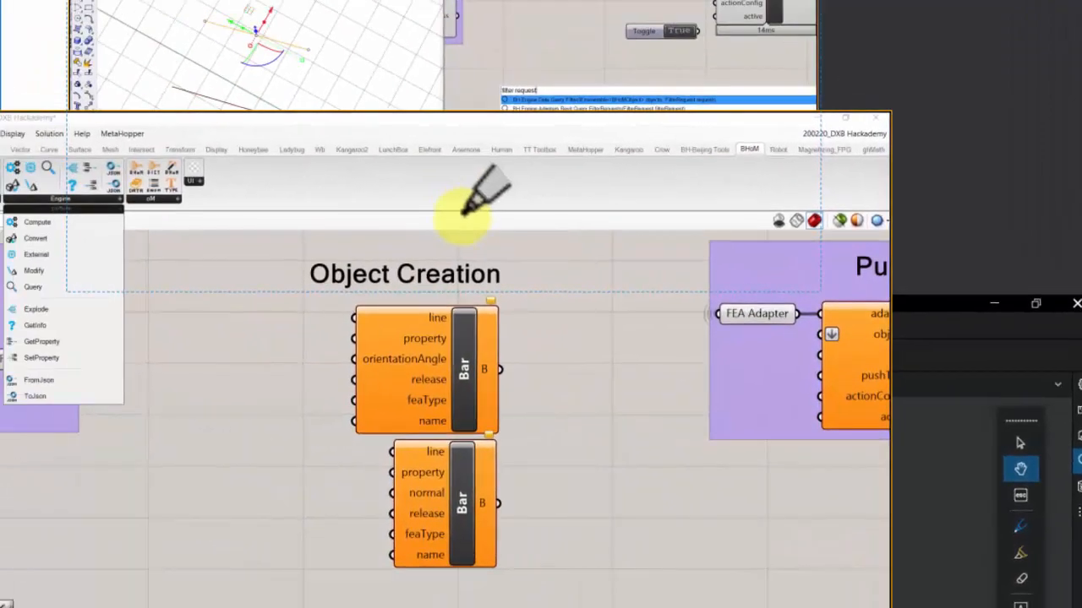
{"action": "left_click_drag", "start_coordinate": [442, 198], "coordinate": [97, 370]}
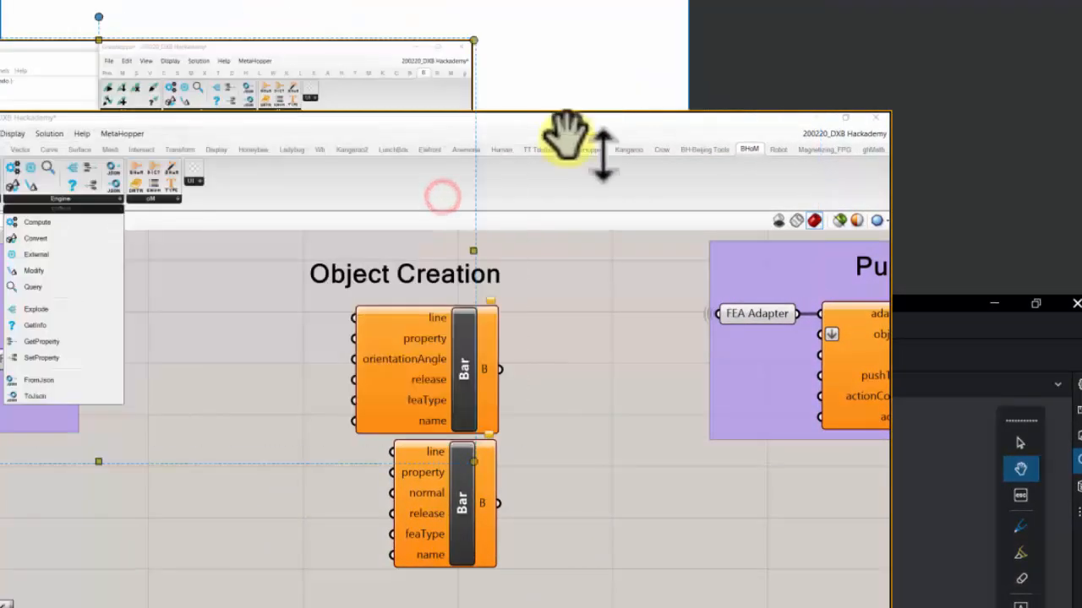
{"action": "left_click_drag", "start_coordinate": [283, 92], "coordinate": [734, 0]}
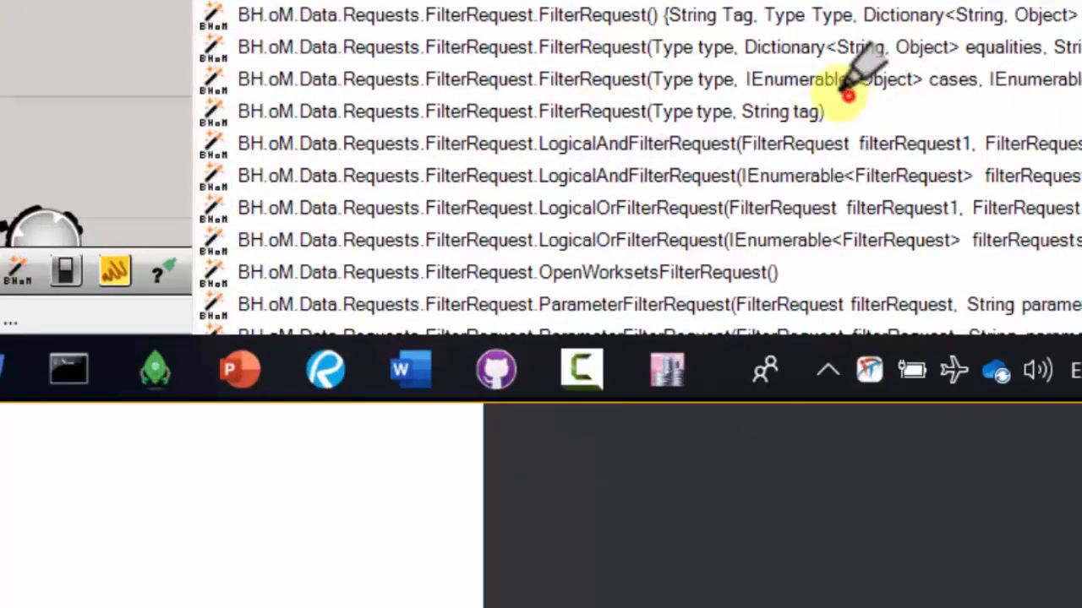
{"action": "mouse_move", "coordinate": [848, 95]}
{"action": "left_mouse_down"}
{"action": "mouse_move", "coordinate": [535, 76]}
{"action": "mouse_move", "coordinate": [169, 79]}
{"action": "mouse_move", "coordinate": [245, 135]}
{"action": "mouse_move", "coordinate": [833, 138]}
{"action": "mouse_move", "coordinate": [856, 107]}
{"action": "mouse_move", "coordinate": [621, 78]}
{"action": "mouse_move", "coordinate": [292, 76]}
{"action": "mouse_move", "coordinate": [160, 112]}
{"action": "mouse_move", "coordinate": [292, 145]}
{"action": "mouse_move", "coordinate": [875, 146]}
{"action": "mouse_move", "coordinate": [659, 83]}
{"action": "mouse_move", "coordinate": [195, 65]}
{"action": "mouse_move", "coordinate": [323, 139]}
{"action": "mouse_move", "coordinate": [833, 135]}
{"action": "mouse_move", "coordinate": [756, 73]}
{"action": "mouse_move", "coordinate": [193, 64]}
{"action": "mouse_move", "coordinate": [153, 127]}
{"action": "mouse_move", "coordinate": [391, 158]}
{"action": "left_mouse_up"}
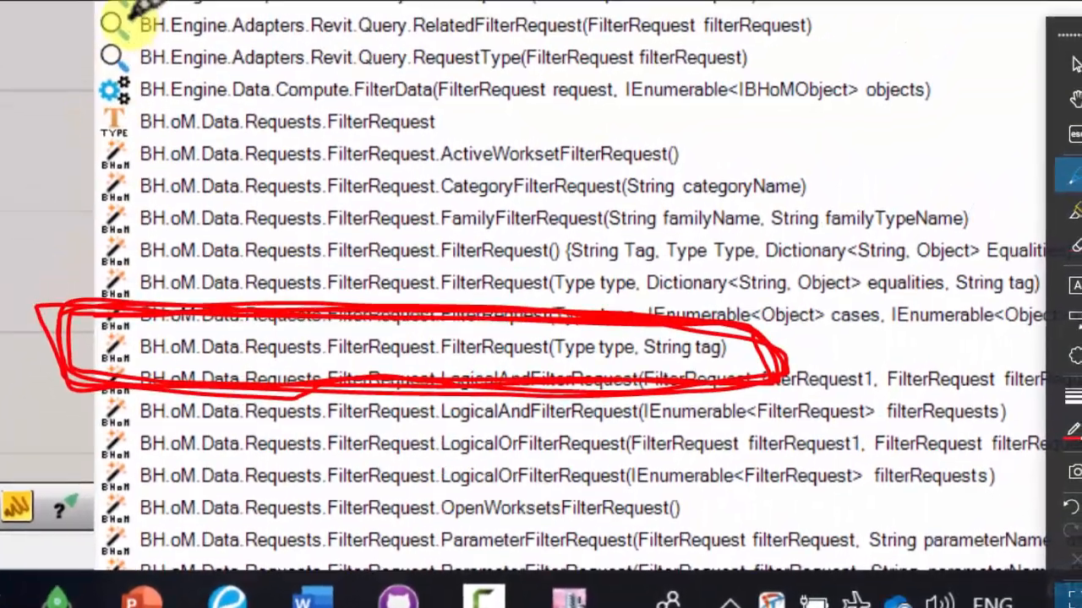
{"action": "mouse_move", "coordinate": [115, 36]}
{"action": "left_mouse_down"}
{"action": "mouse_move", "coordinate": [62, 77]}
{"action": "mouse_move", "coordinate": [127, 93]}
{"action": "mouse_move", "coordinate": [110, 31]}
{"action": "left_mouse_up"}
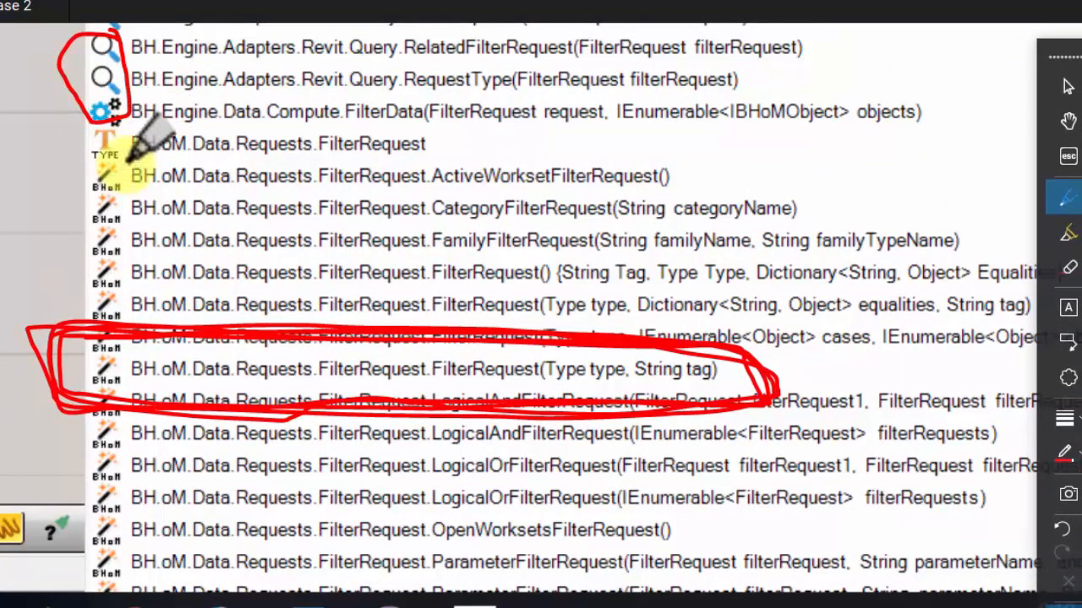
{"action": "mouse_move", "coordinate": [127, 163]}
{"action": "left_mouse_down"}
{"action": "mouse_move", "coordinate": [78, 193]}
{"action": "mouse_move", "coordinate": [77, 550]}
{"action": "mouse_move", "coordinate": [89, 585]}
{"action": "mouse_move", "coordinate": [116, 460]}
{"action": "mouse_move", "coordinate": [126, 161]}
{"action": "left_mouse_up"}
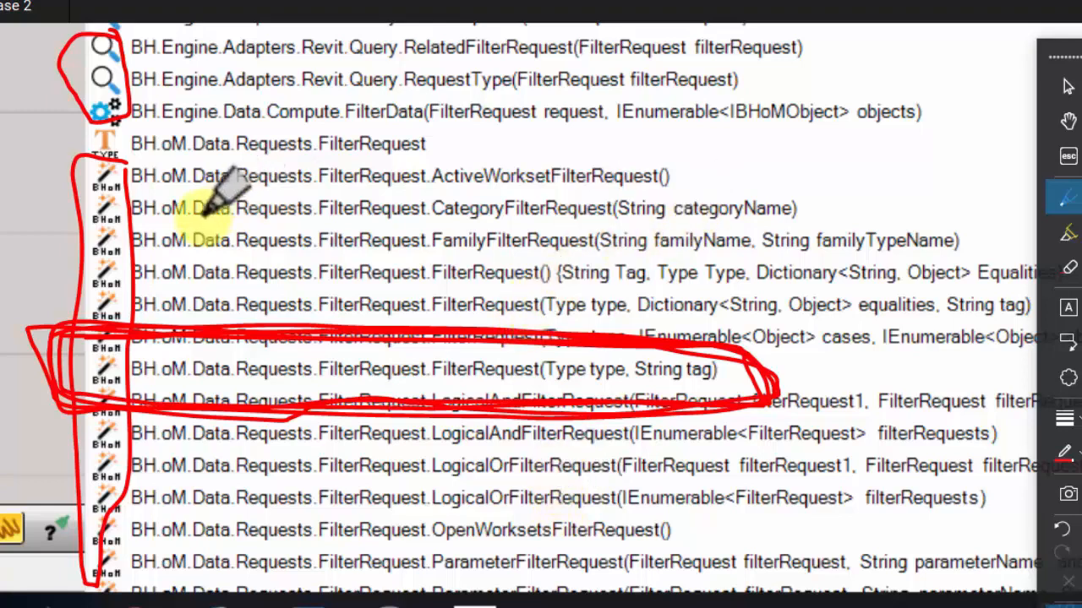
- Circle the CategoryFilterRequest(String categoryName) entry in red, erase that circle and mark the entry again with the pen
{"action": "mouse_move", "coordinate": [167, 218]}
{"action": "left_mouse_down"}
{"action": "mouse_move", "coordinate": [634, 228]}
{"action": "mouse_move", "coordinate": [803, 220]}
{"action": "mouse_move", "coordinate": [714, 191]}
{"action": "mouse_move", "coordinate": [93, 186]}
{"action": "mouse_move", "coordinate": [114, 222]}
{"action": "mouse_move", "coordinate": [165, 218]}
{"action": "left_mouse_up"}
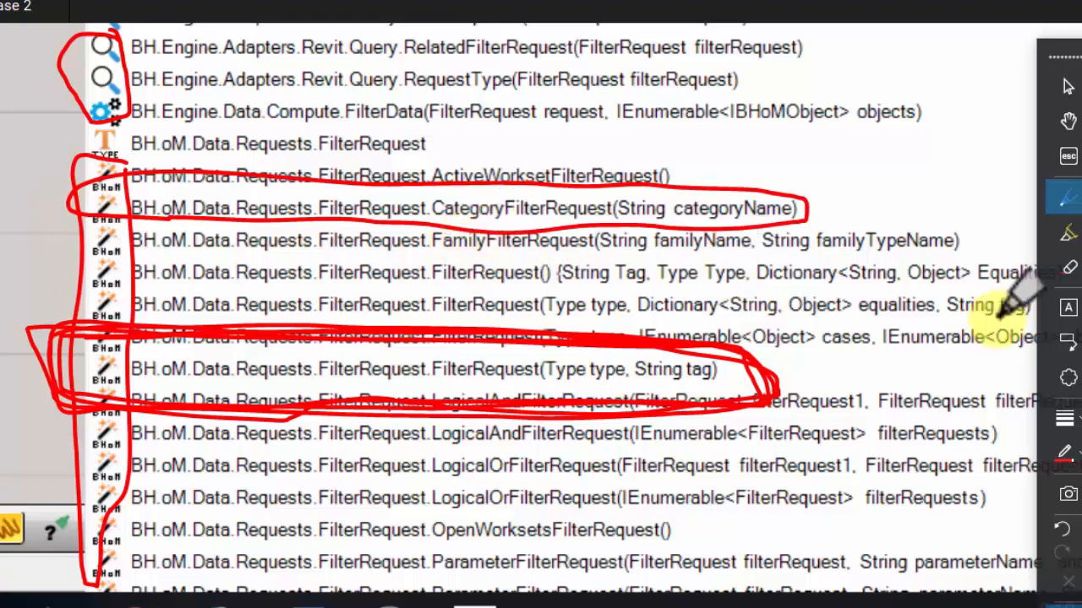
{"action": "left_click", "coordinate": [1069, 268]}
{"action": "mouse_move", "coordinate": [910, 217]}
{"action": "left_mouse_down"}
{"action": "mouse_move", "coordinate": [616, 212]}
{"action": "mouse_move", "coordinate": [698, 239]}
{"action": "left_mouse_up"}
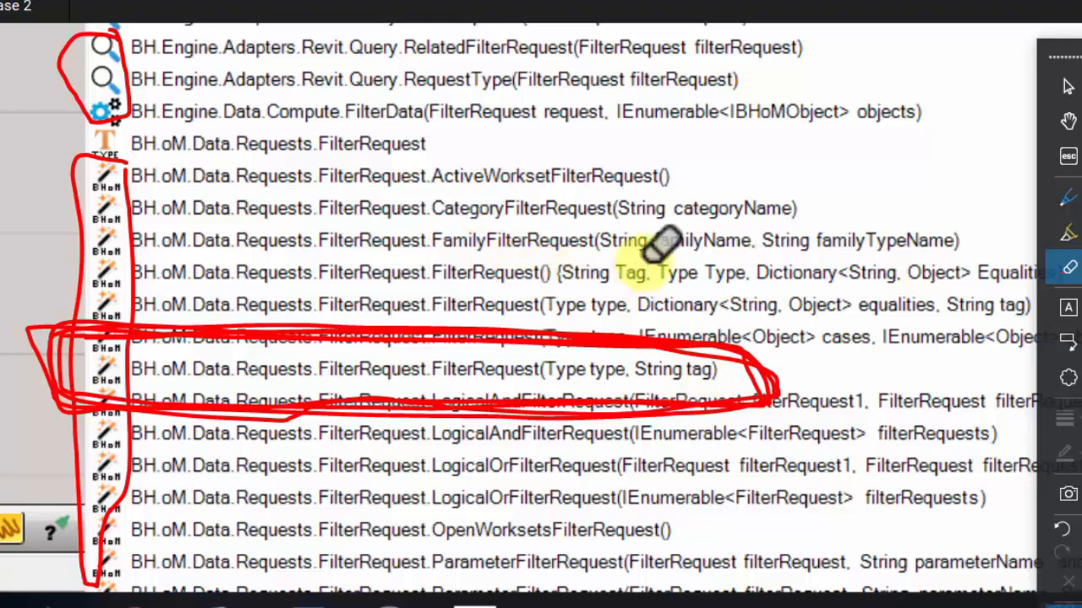
{"action": "left_click", "coordinate": [1067, 200]}
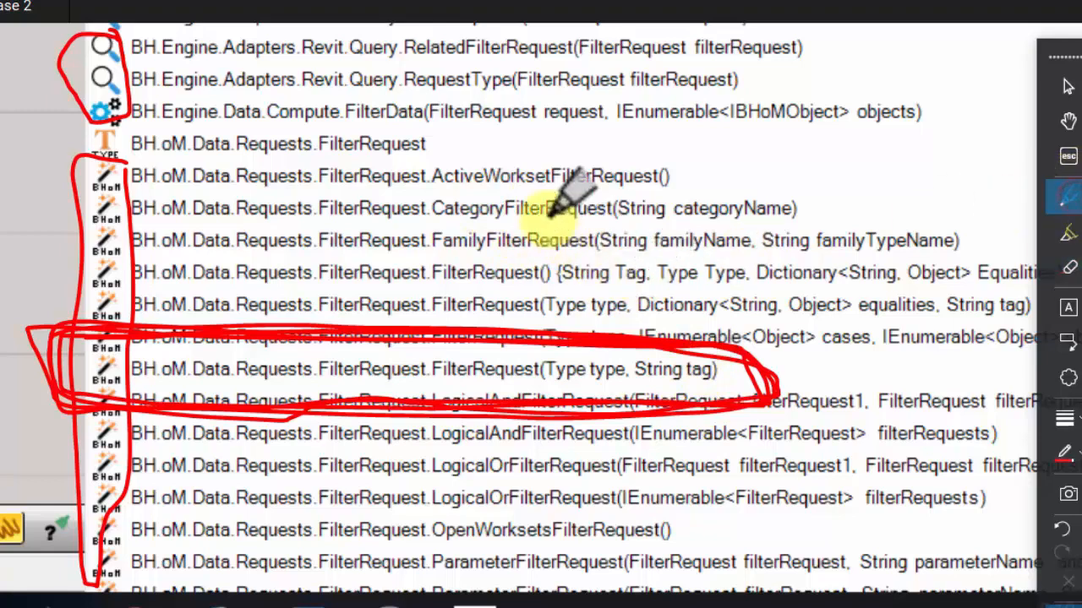
{"action": "mouse_move", "coordinate": [550, 221]}
{"action": "left_mouse_down"}
{"action": "mouse_move", "coordinate": [245, 202]}
{"action": "mouse_move", "coordinate": [85, 212]}
{"action": "mouse_move", "coordinate": [93, 253]}
{"action": "mouse_move", "coordinate": [938, 243]}
{"action": "mouse_move", "coordinate": [972, 229]}
{"action": "mouse_move", "coordinate": [389, 228]}
{"action": "left_mouse_up"}
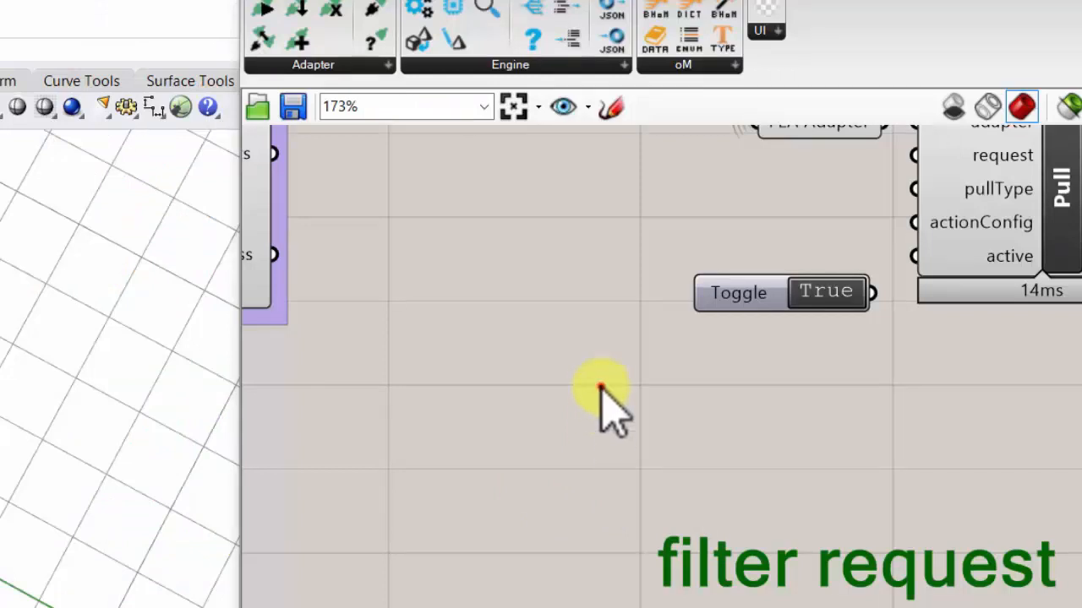
- Find "filter request" on the canvas and add the FilterRequest component with type and tag inputs between the Toggle and the note
{"action": "left_click", "coordinate": [594, 388]}
{"action": "type", "text": "fi"}
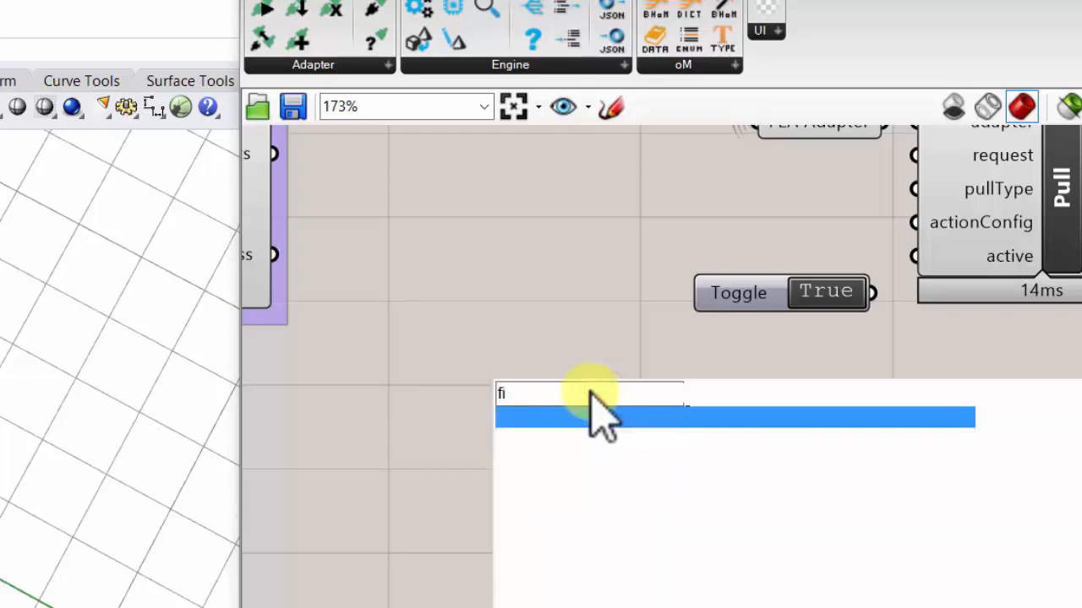
{"action": "type", "text": "lter"}
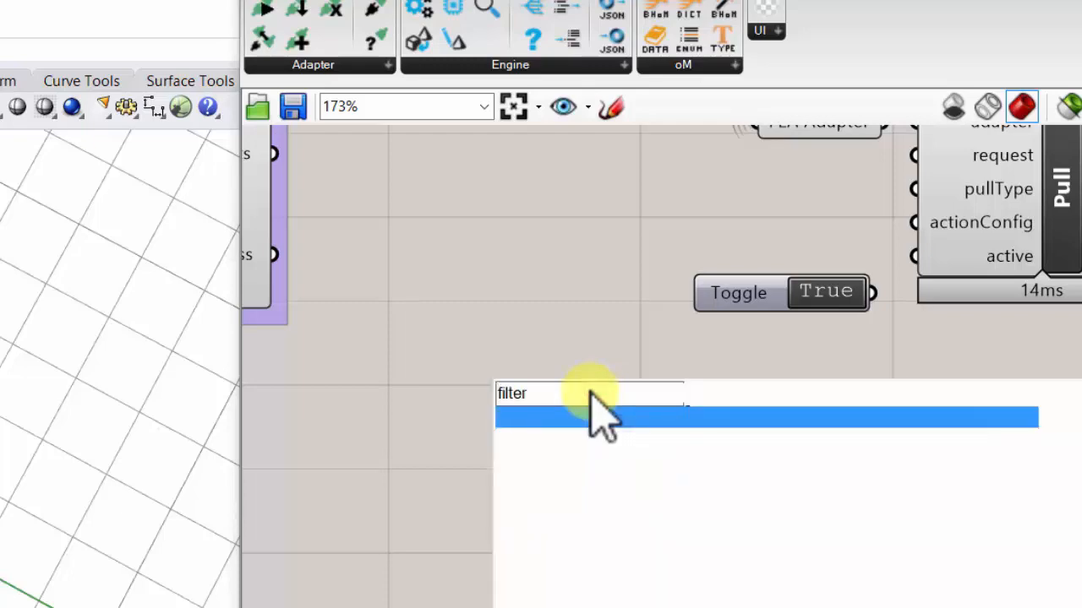
{"action": "type", "text": " re"}
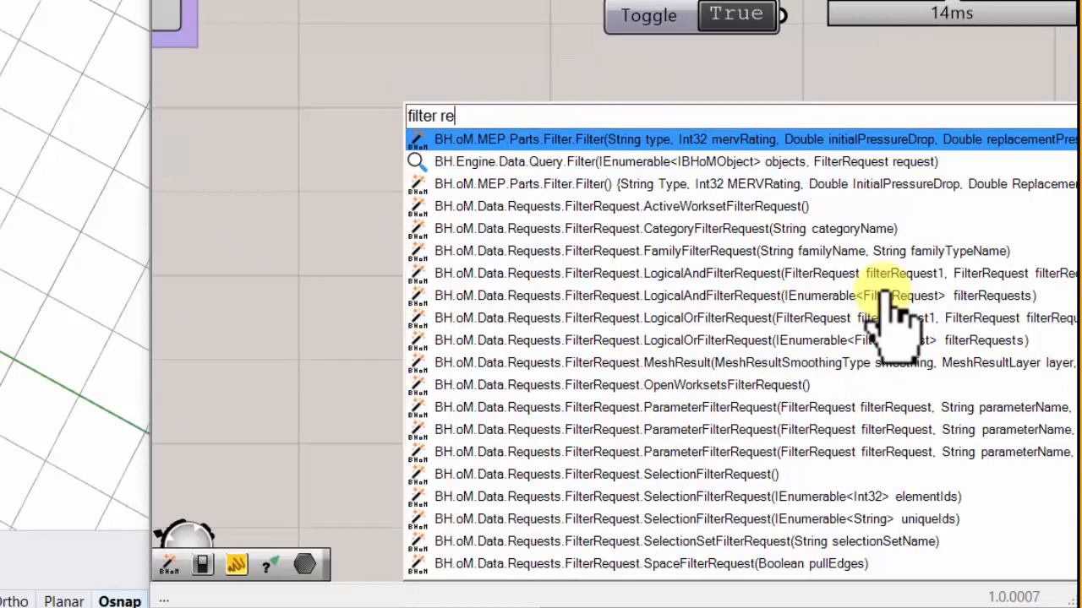
{"action": "type", "text": "quest"}
{"action": "key", "text": "Return"}
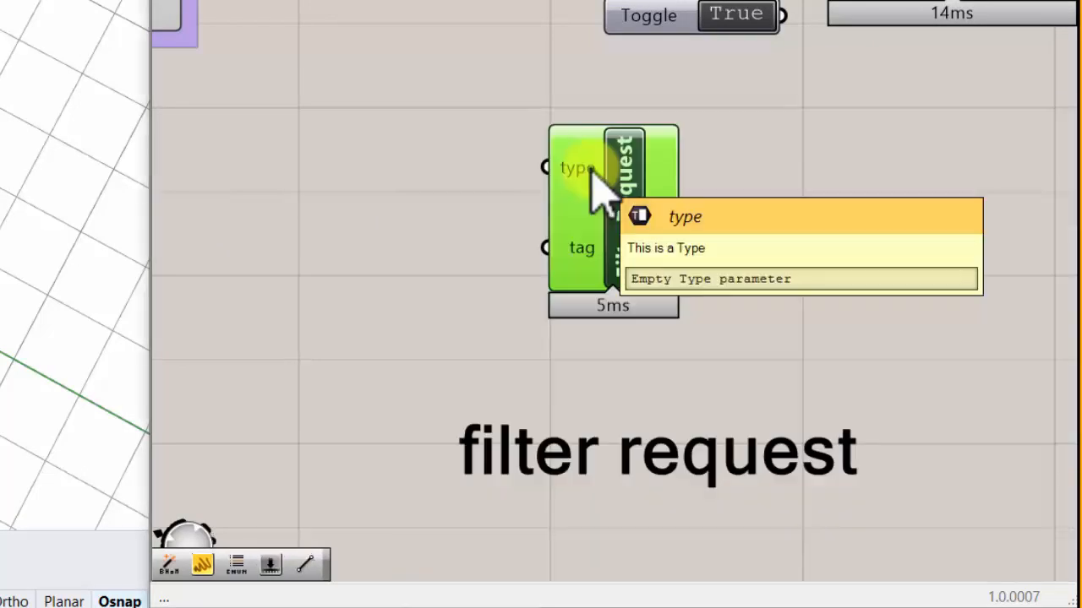
{"action": "right_click_drag", "start_coordinate": [591, 115], "coordinate": [550, 158]}
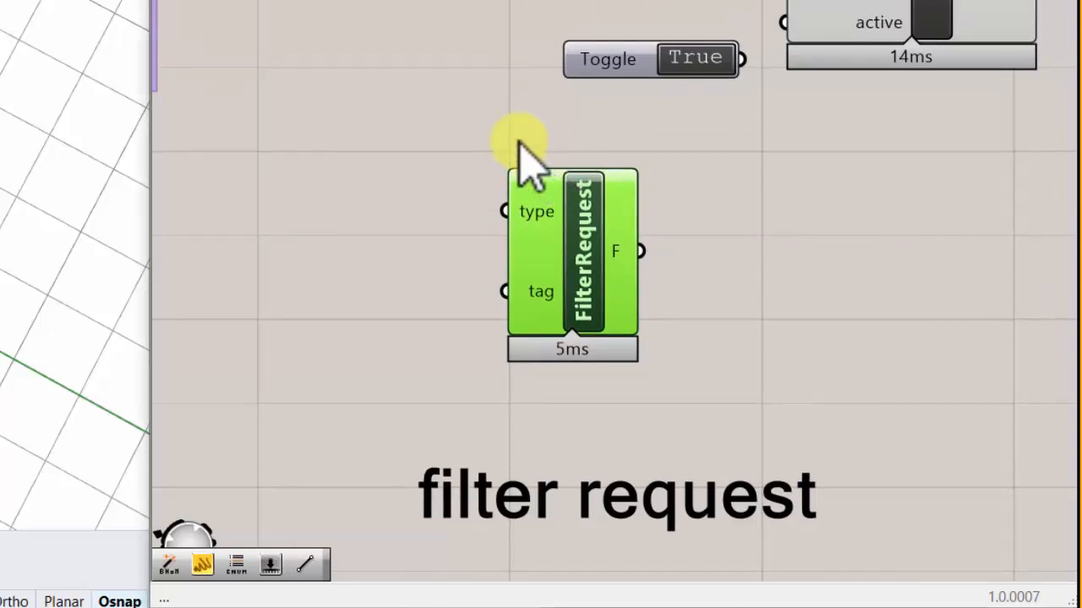
- Feed FilterRequest's type input with the BH.oM.Structure.Elements.Bar type and place FilterRequest closer to the CreateType component
{"action": "left_click_drag", "start_coordinate": [505, 212], "coordinate": [280, 145]}
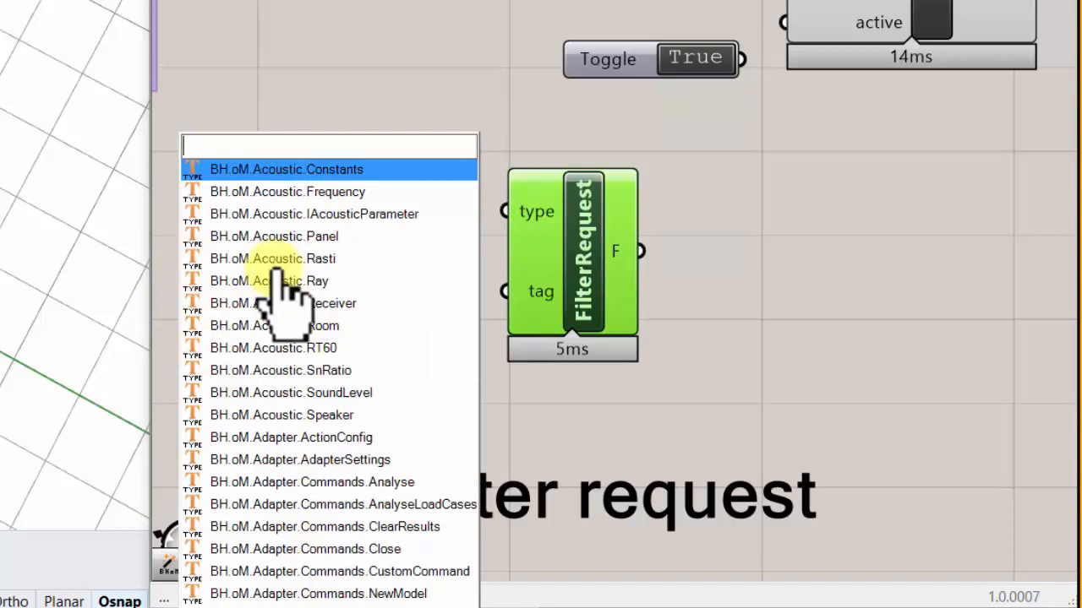
{"action": "type", "text": "bar"}
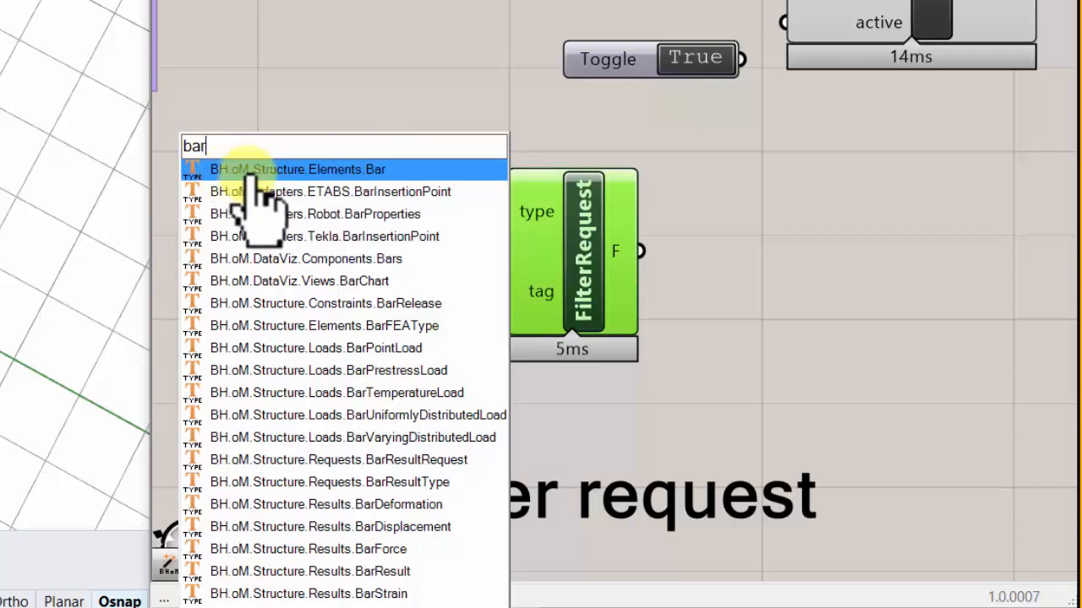
{"action": "left_click", "coordinate": [342, 171]}
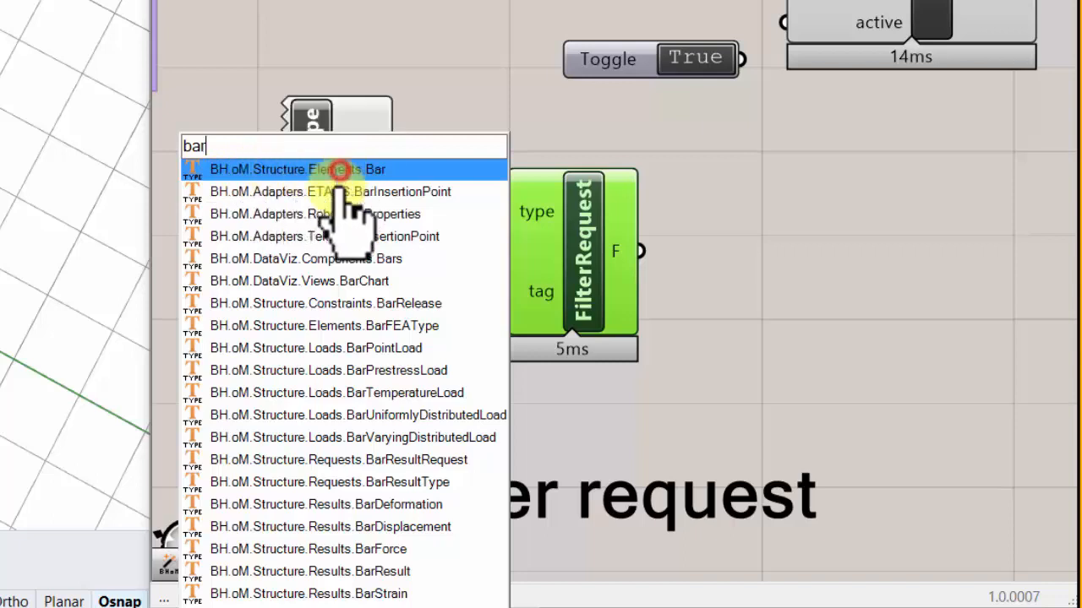
{"action": "left_click_drag", "start_coordinate": [536, 222], "coordinate": [476, 197]}
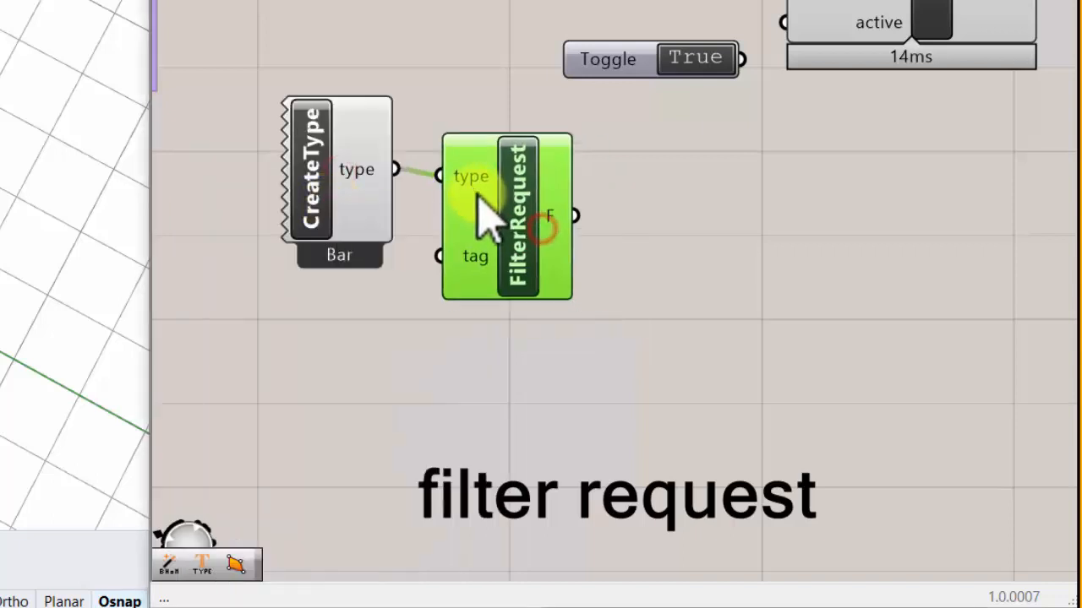
- Add a Panel beside FilterRequest and connect the F output to it
{"action": "double_click", "coordinate": [669, 241]}
{"action": "type", "text": "panel"}
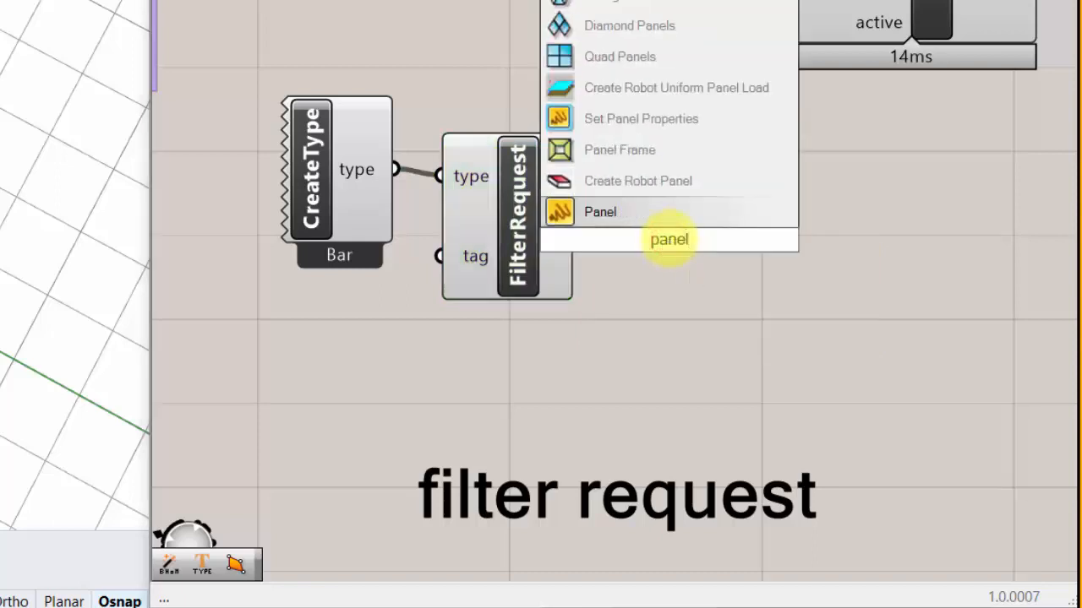
{"action": "left_click", "coordinate": [668, 211]}
{"action": "left_click_drag", "start_coordinate": [618, 267], "coordinate": [713, 254]}
{"action": "left_click_drag", "start_coordinate": [583, 220], "coordinate": [643, 238]}
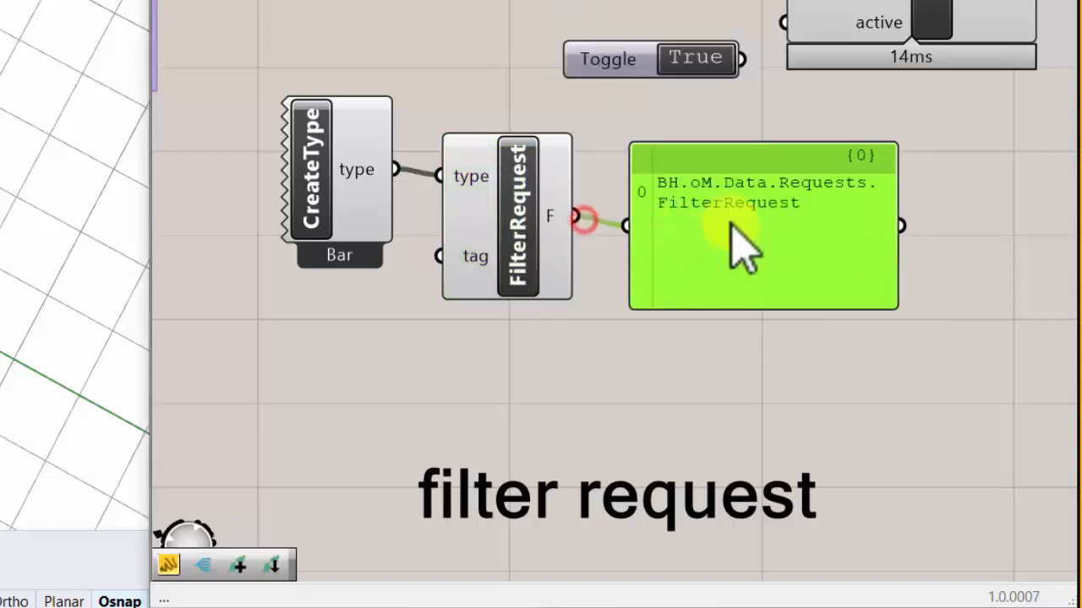
- Widen the Panel so its text fits on one line, reduce its height and align it with FilterRequest's output
{"action": "scroll", "coordinate": [731, 224], "scroll_direction": "up", "scroll_amount": 1}
{"action": "right_click_drag", "start_coordinate": [687, 224], "coordinate": [595, 214]}
{"action": "left_click", "coordinate": [835, 273]}
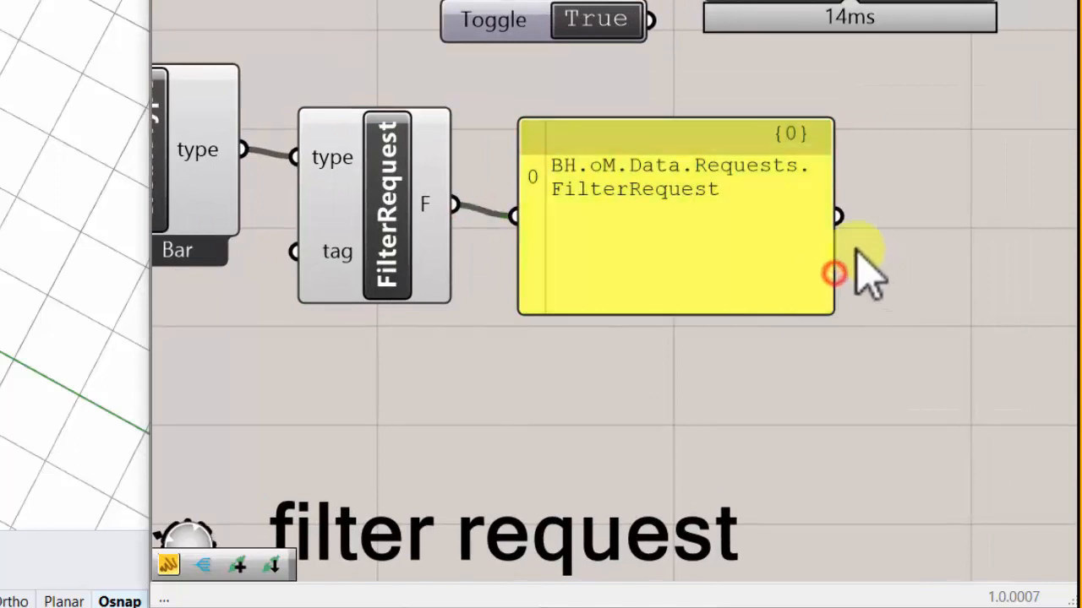
{"action": "left_click_drag", "start_coordinate": [832, 246], "coordinate": [997, 228]}
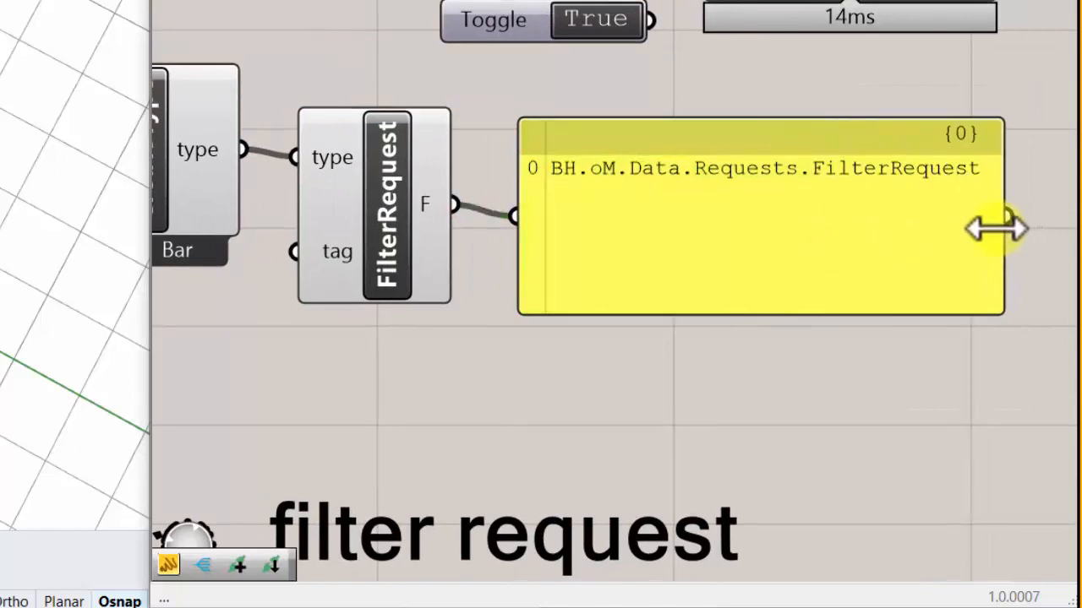
{"action": "left_click_drag", "start_coordinate": [718, 308], "coordinate": [710, 233]}
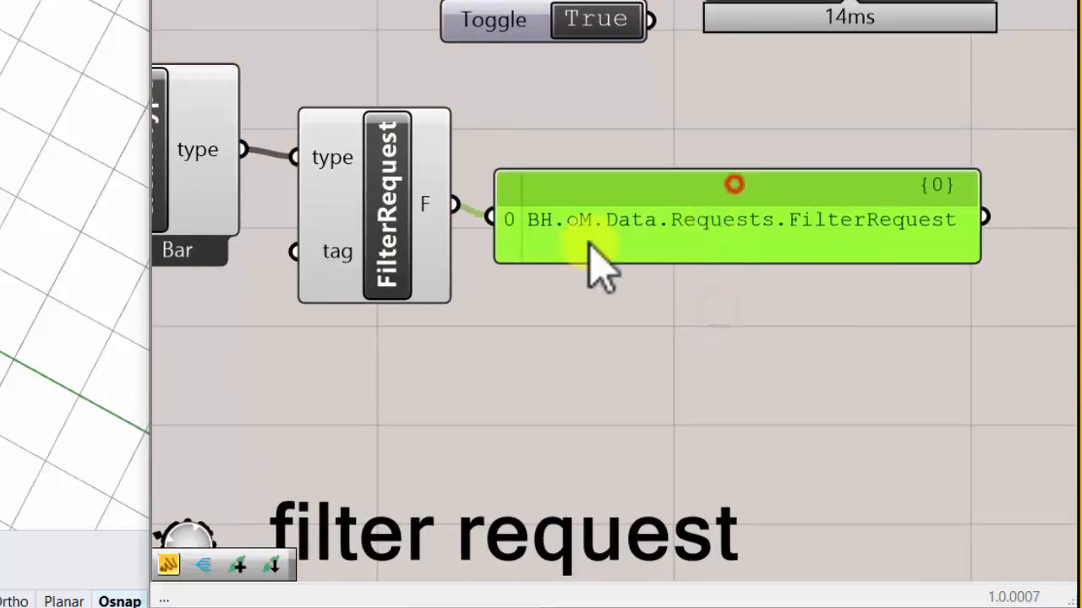
{"action": "mouse_move", "coordinate": [440, 247]}
{"action": "right_mouse_down"}
{"action": "mouse_move", "coordinate": [668, 249]}
{"action": "mouse_move", "coordinate": [577, 334]}
{"action": "mouse_move", "coordinate": [495, 283]}
{"action": "right_mouse_up"}
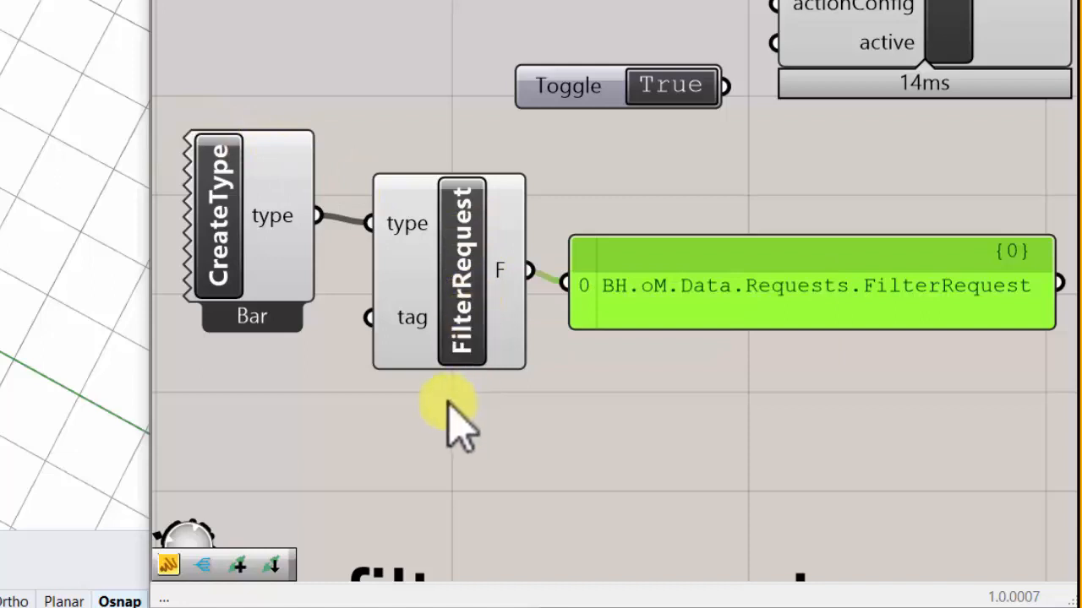
- Connect FilterRequest's F output to the Pull's request input and move CreateType and FilterRequest up beside the Toggle
{"action": "mouse_move", "coordinate": [522, 272]}
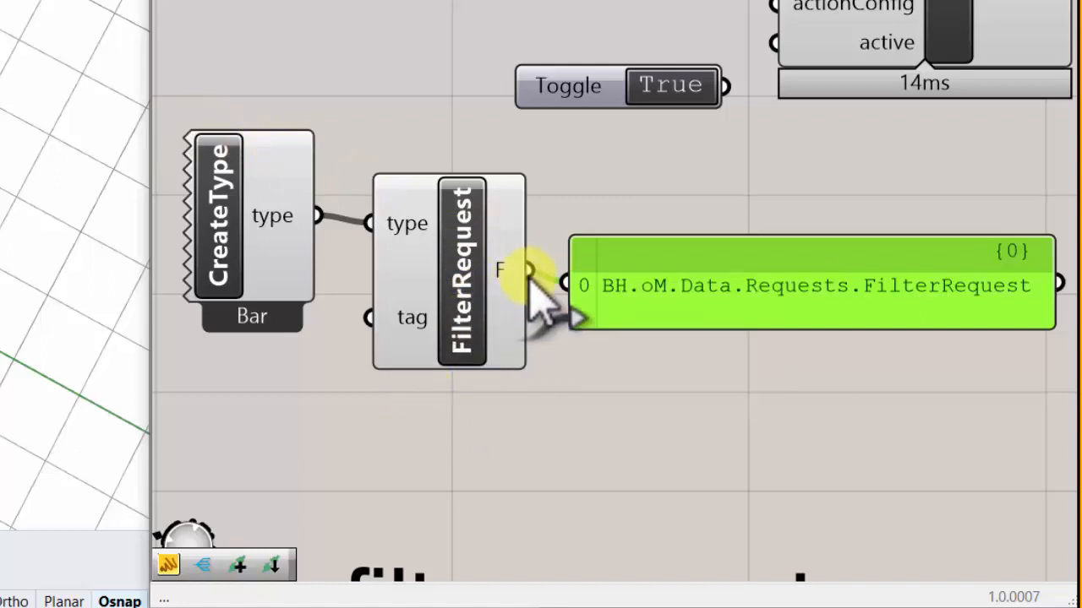
{"action": "left_click_drag", "start_coordinate": [526, 271], "coordinate": [774, 0]}
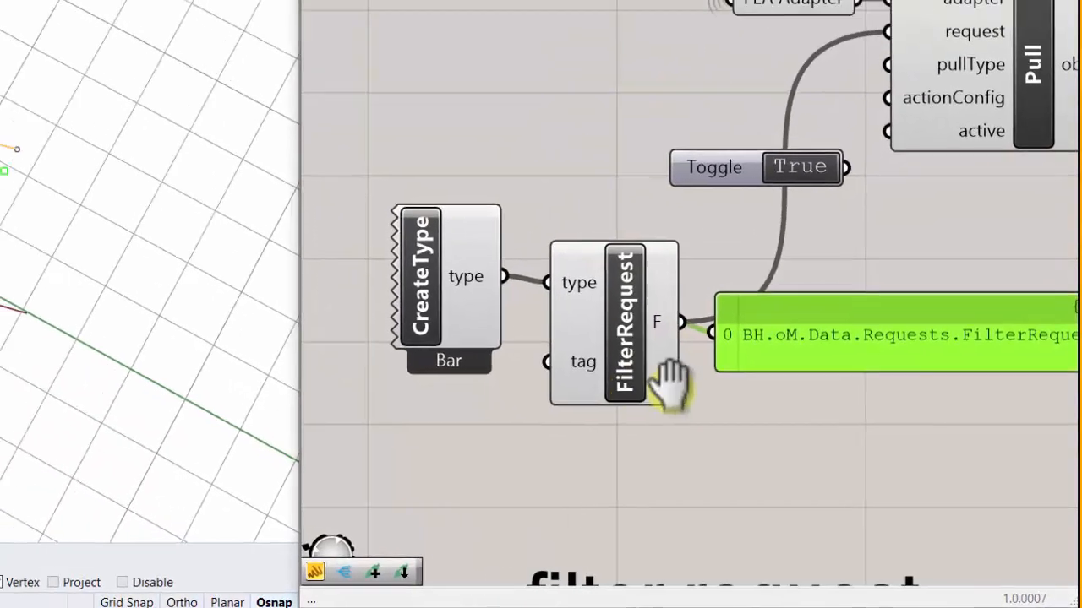
{"action": "right_click_drag", "start_coordinate": [672, 386], "coordinate": [708, 386]}
{"action": "left_click_drag", "start_coordinate": [658, 458], "coordinate": [473, 267]}
{"action": "left_click_drag", "start_coordinate": [631, 331], "coordinate": [657, 77]}
{"action": "right_click_drag", "start_coordinate": [650, 99], "coordinate": [552, 244]}
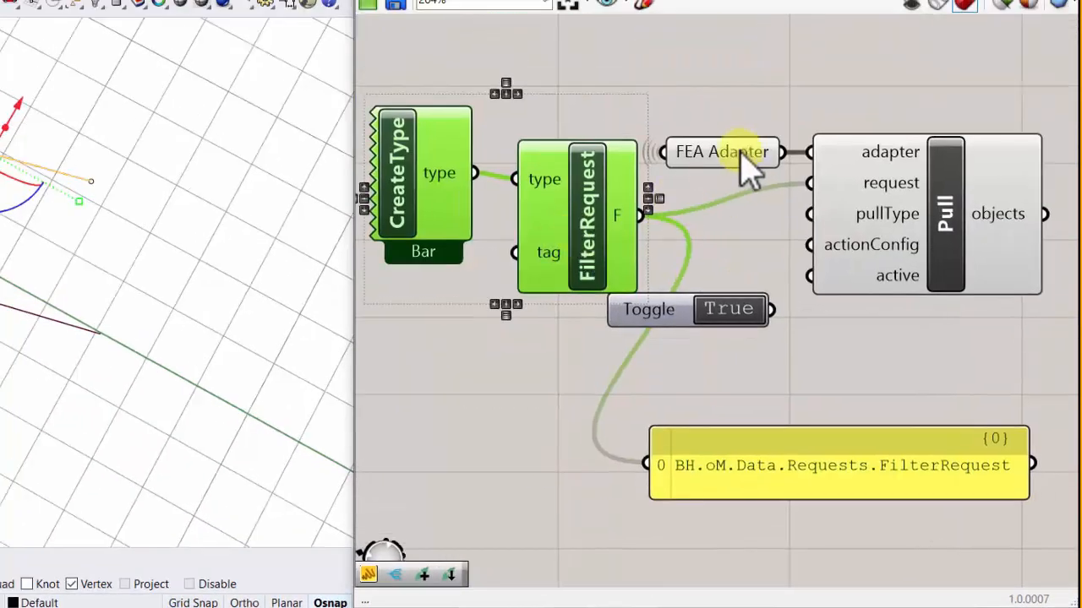
- Tidy the layout by placing FEA Adapter above FilterRequest, bringing CreateType and FilterRequest closer to the Pull, and raising the Pull slightly
{"action": "left_click_drag", "start_coordinate": [732, 152], "coordinate": [739, 90]}
{"action": "left_click", "coordinate": [710, 215]}
{"action": "left_click_drag", "start_coordinate": [560, 203], "coordinate": [678, 175]}
{"action": "right_click_drag", "start_coordinate": [604, 214], "coordinate": [554, 223]}
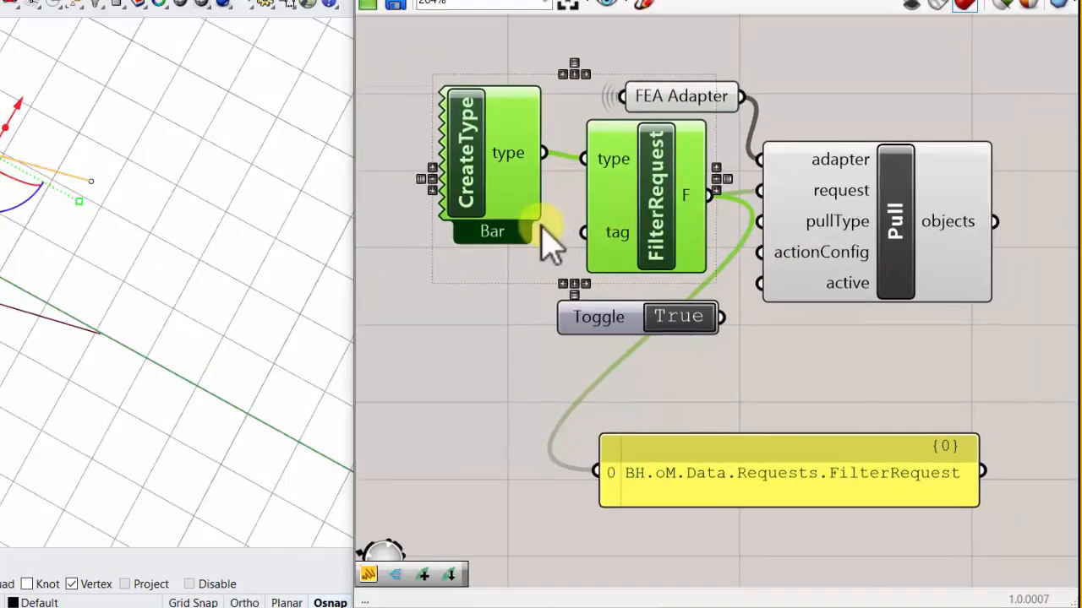
{"action": "left_click", "coordinate": [651, 97]}
{"action": "left_click", "coordinate": [864, 193]}
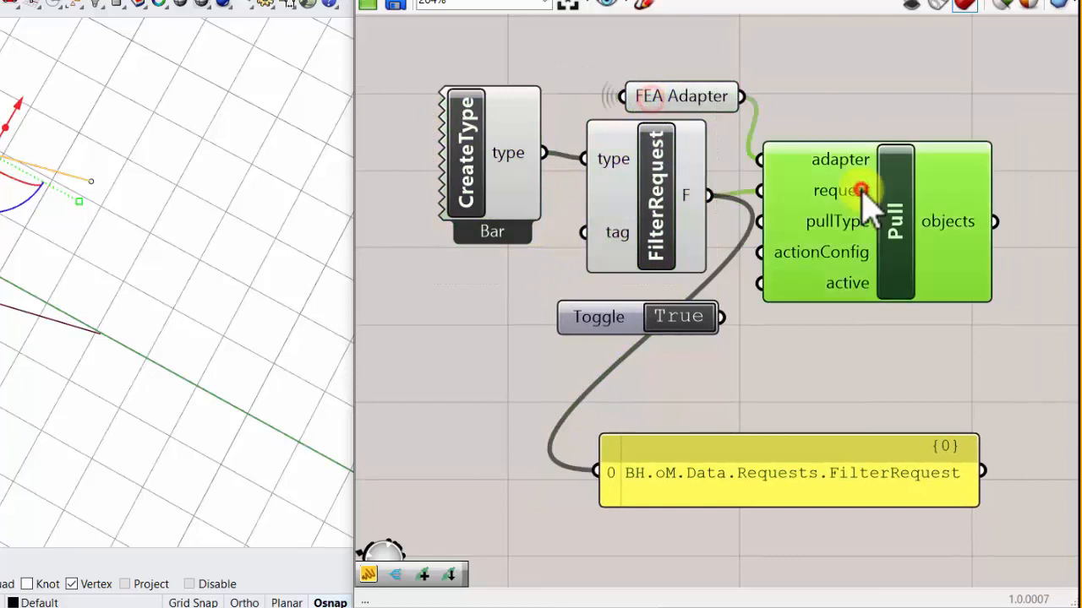
{"action": "left_click_drag", "start_coordinate": [861, 194], "coordinate": [867, 177]}
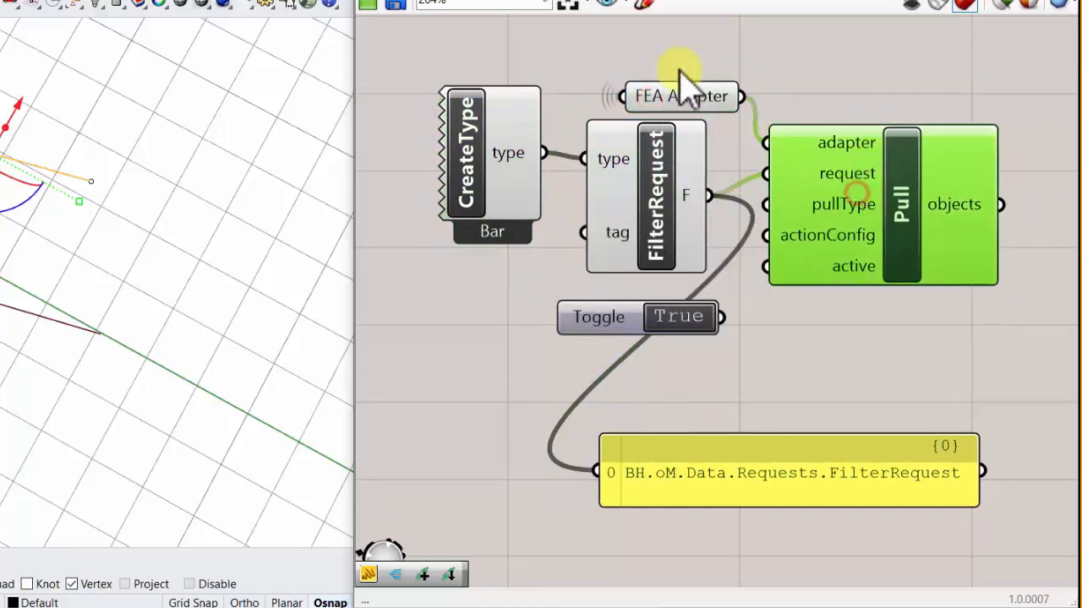
- Move FEA Adapter, FilterRequest and the Toggle up to close the gaps beside the Pull, and save the definition
{"action": "left_click_drag", "start_coordinate": [683, 83], "coordinate": [654, 59]}
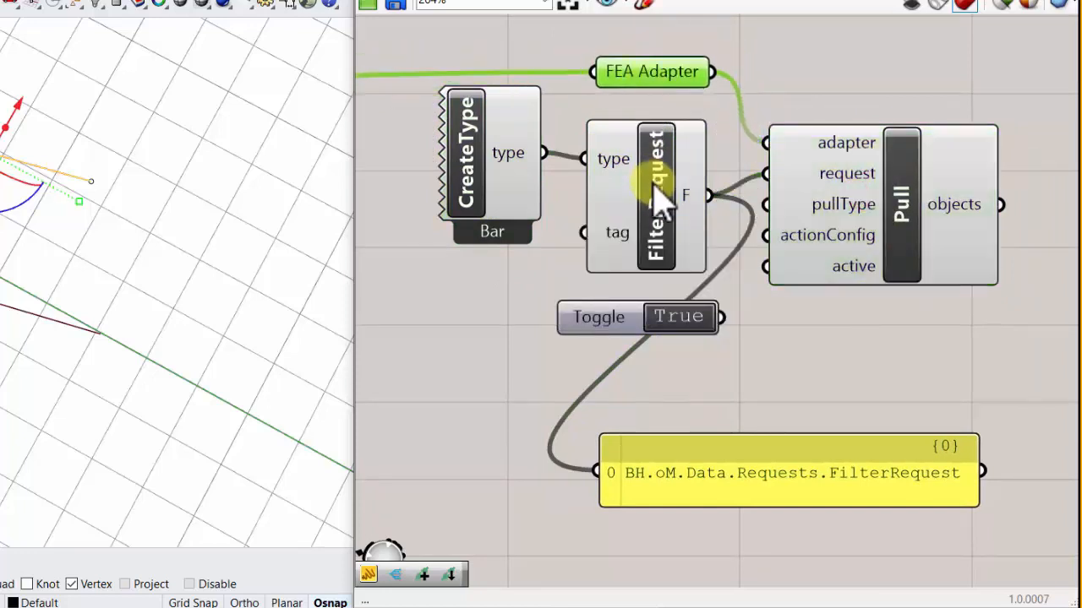
{"action": "left_click_drag", "start_coordinate": [662, 200], "coordinate": [660, 172]}
{"action": "left_click_drag", "start_coordinate": [663, 325], "coordinate": [670, 279]}
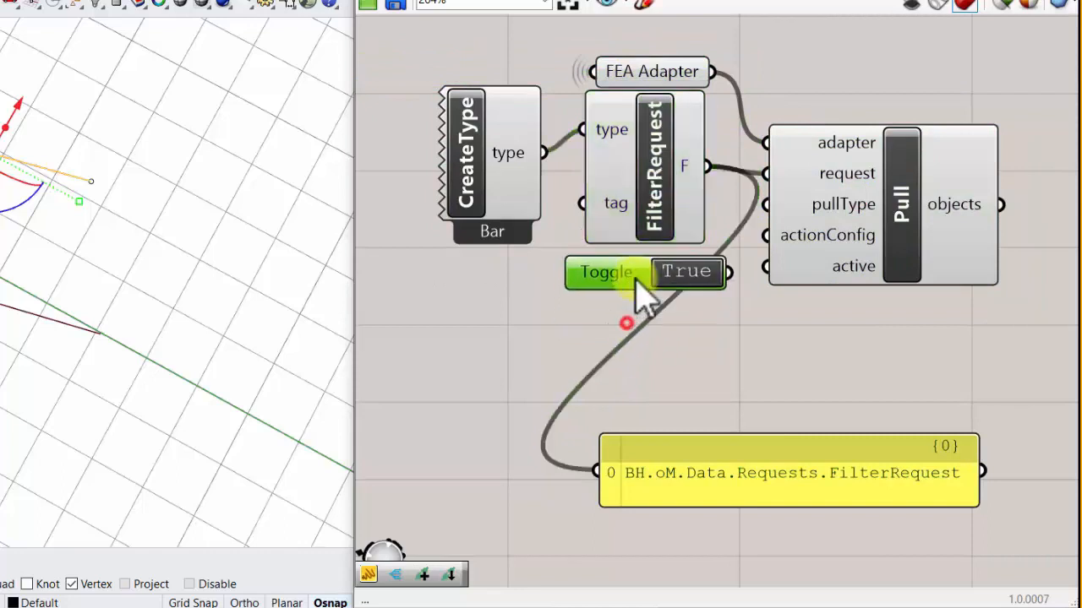
{"action": "left_click", "coordinate": [403, 5]}
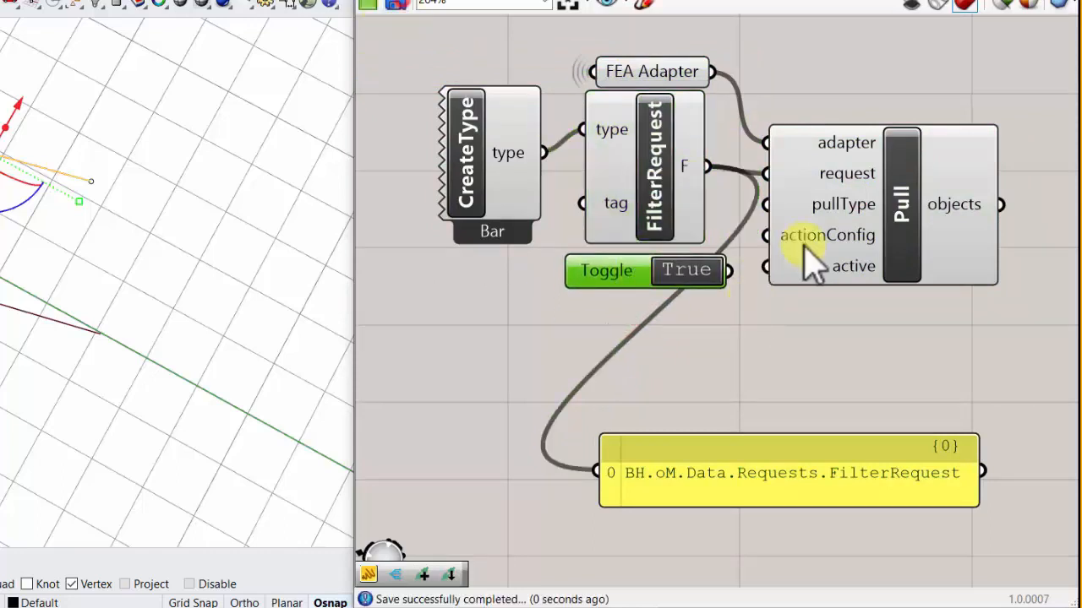
- Delete the Panel attached to FilterRequest and connect the True Toggle to the Pull's active input
{"action": "scroll", "coordinate": [744, 271], "scroll_direction": "up", "scroll_amount": 2}
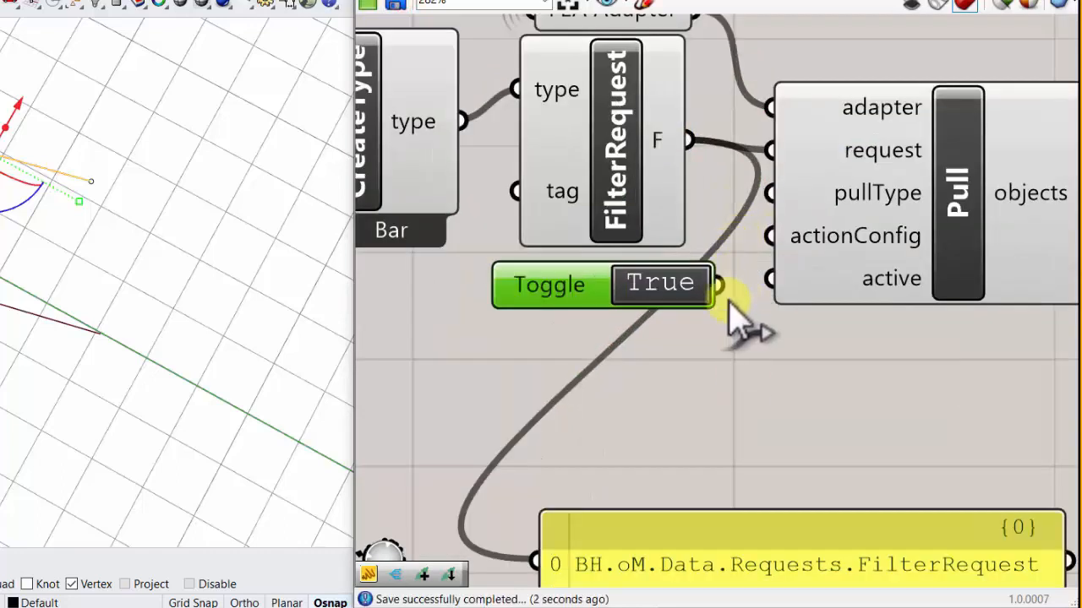
{"action": "left_click", "coordinate": [813, 573]}
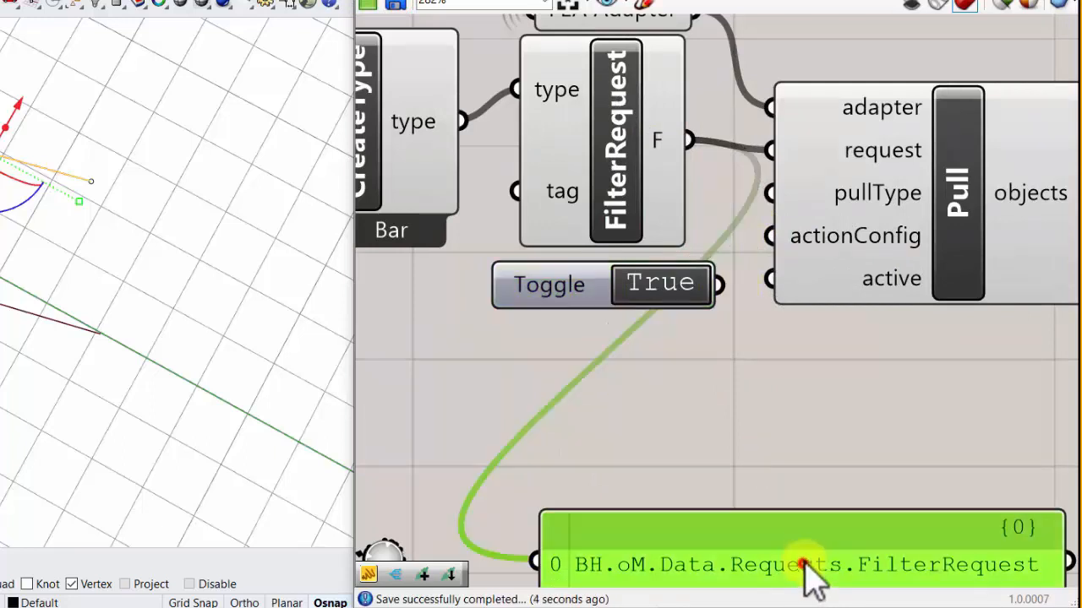
{"action": "key", "text": "Delete"}
{"action": "scroll", "coordinate": [748, 386], "scroll_direction": "down", "scroll_amount": 2}
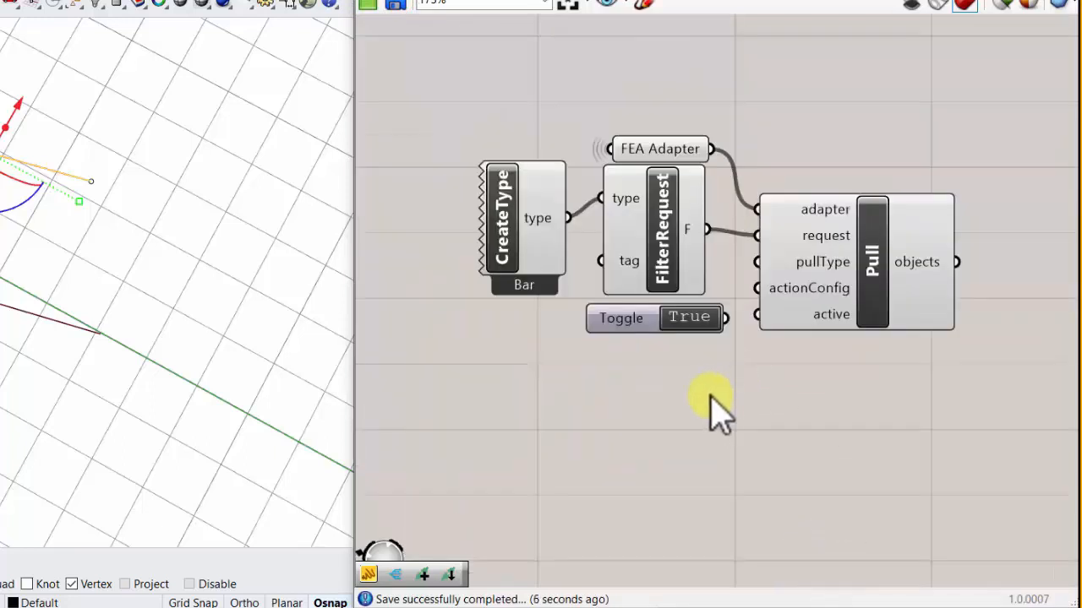
{"action": "left_click_drag", "start_coordinate": [724, 317], "coordinate": [756, 314]}
{"action": "right_click_drag", "start_coordinate": [766, 368], "coordinate": [648, 358]}
- Dismiss the Pull's message balloon and inspect the contents of its objects output
{"action": "left_click", "coordinate": [824, 176]}
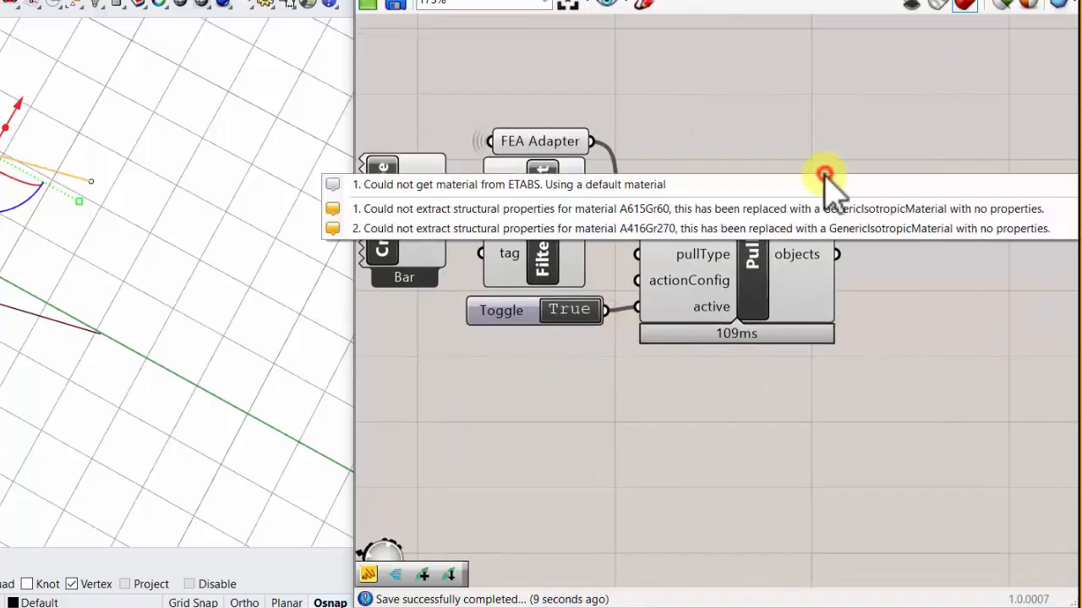
{"action": "left_click", "coordinate": [771, 109]}
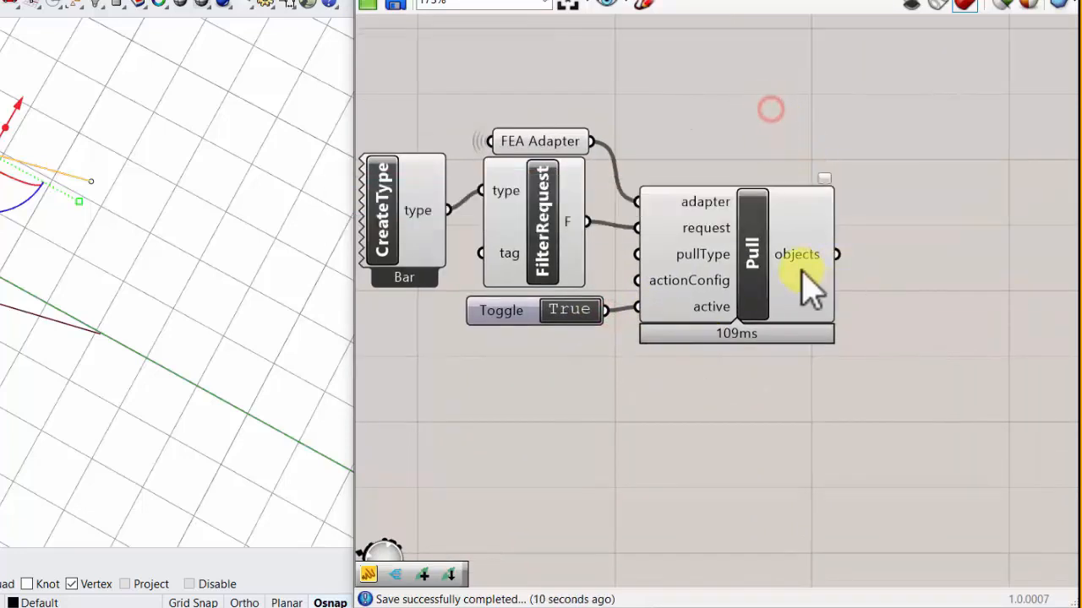
{"action": "mouse_move", "coordinate": [802, 270]}
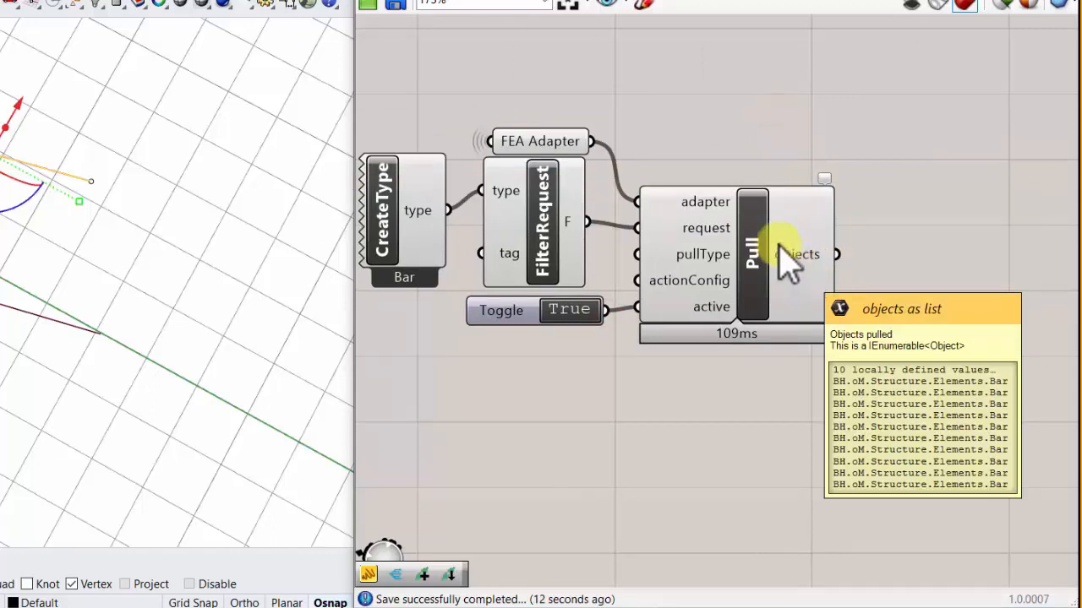
{"action": "left_click", "coordinate": [779, 246]}
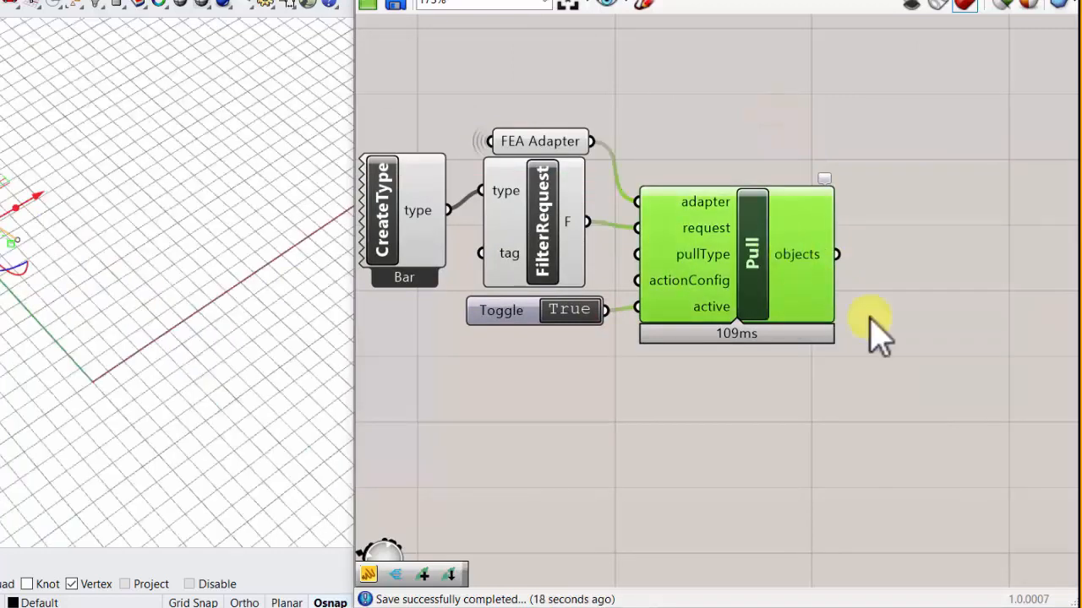
- Add a Panel beside the Pull, connect the objects output to it, and widen it so each entry fits on one line
{"action": "double_click", "coordinate": [888, 264]}
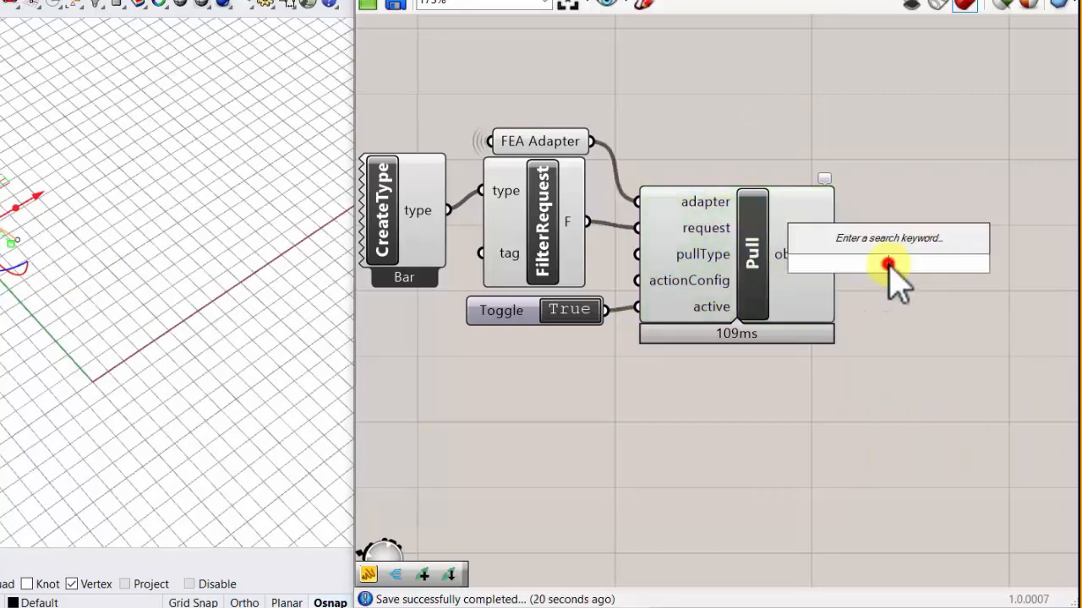
{"action": "type", "text": "panel"}
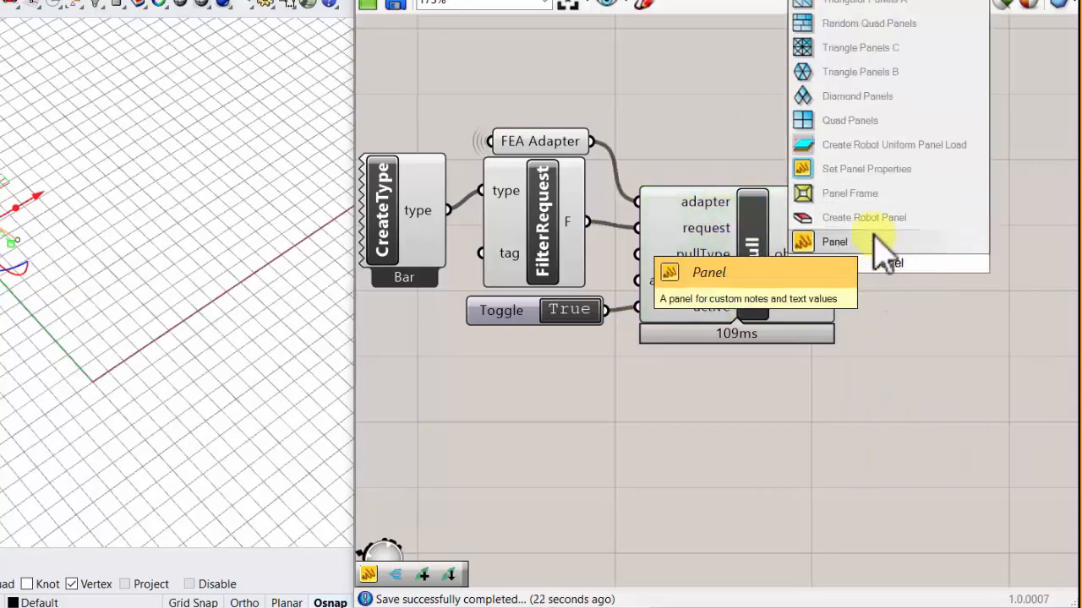
{"action": "left_click", "coordinate": [874, 241]}
{"action": "left_click_drag", "start_coordinate": [877, 255], "coordinate": [940, 298]}
{"action": "right_click_drag", "start_coordinate": [876, 303], "coordinate": [743, 284]}
{"action": "mouse_move", "coordinate": [674, 247]}
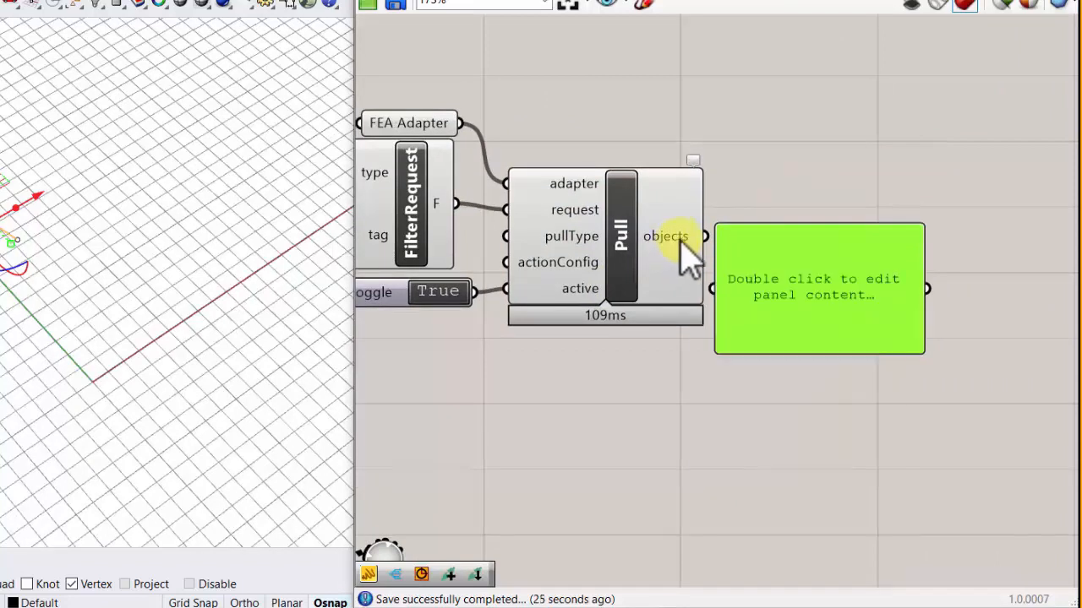
{"action": "left_click_drag", "start_coordinate": [703, 237], "coordinate": [996, 229]}
- Add a Data parameter below the Panel, connect the Pull's objects output to it, and rename it Bars
{"action": "left_click", "coordinate": [687, 328]}
{"action": "double_click", "coordinate": [687, 328]}
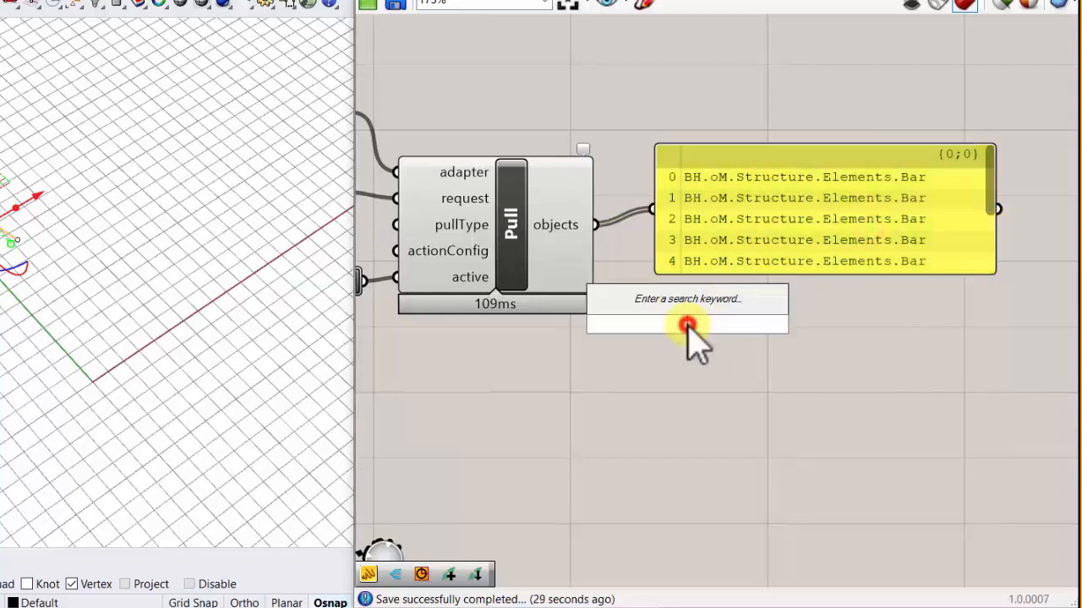
{"action": "type", "text": "data"}
{"action": "left_click", "coordinate": [649, 298]}
{"action": "left_click_drag", "start_coordinate": [594, 224], "coordinate": [653, 325]}
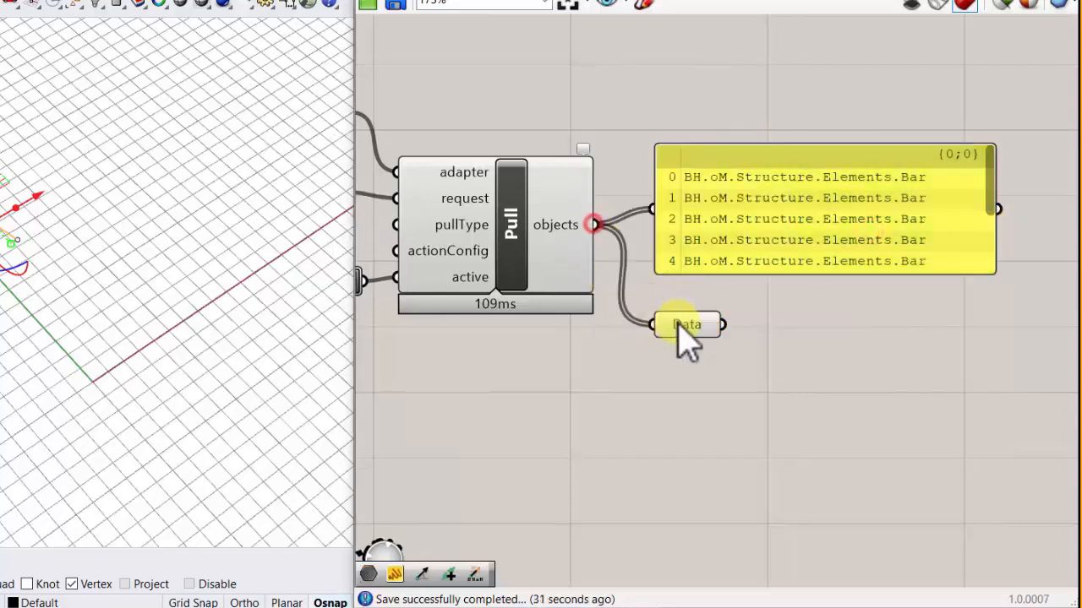
{"action": "right_click", "coordinate": [685, 326]}
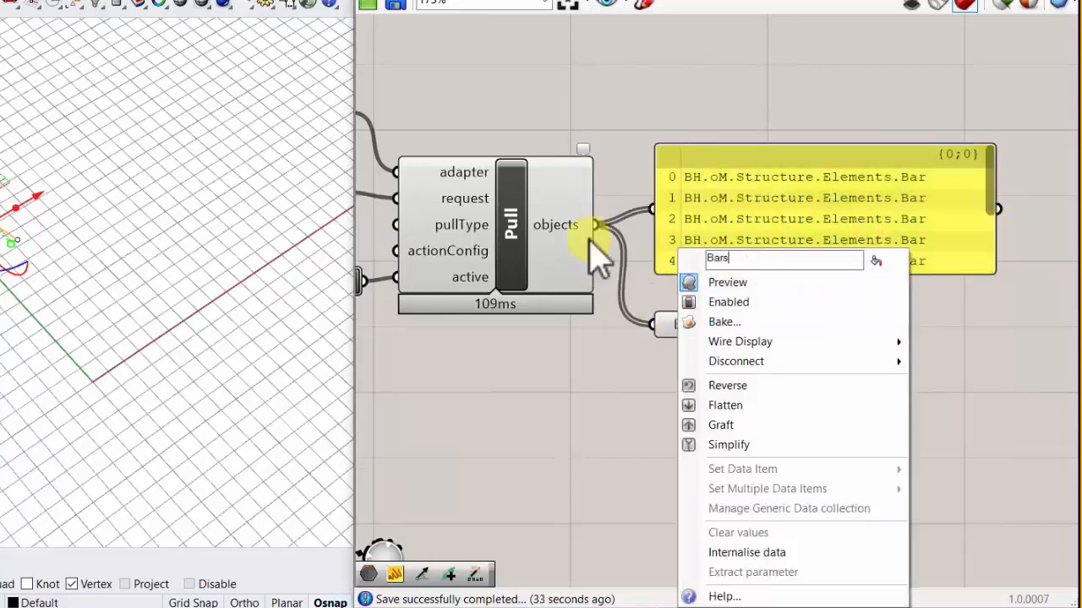
{"action": "left_click", "coordinate": [616, 383]}
- Place Bars between the Pull and the Panel, and feed the Panel from Bars instead of from the Pull
{"action": "left_click_drag", "start_coordinate": [684, 227], "coordinate": [841, 236]}
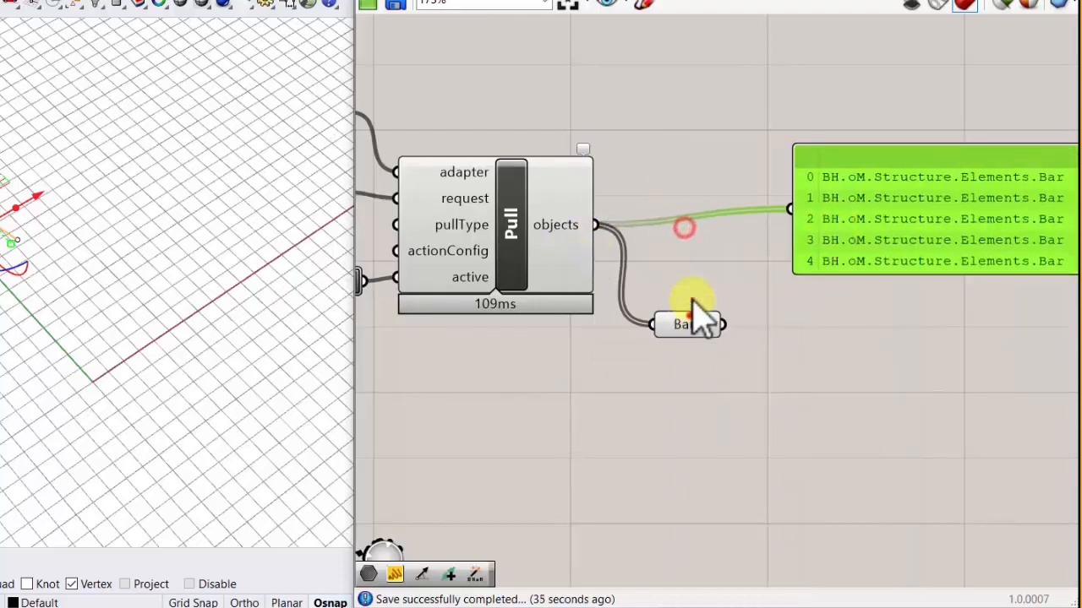
{"action": "left_click_drag", "start_coordinate": [689, 315], "coordinate": [695, 228]}
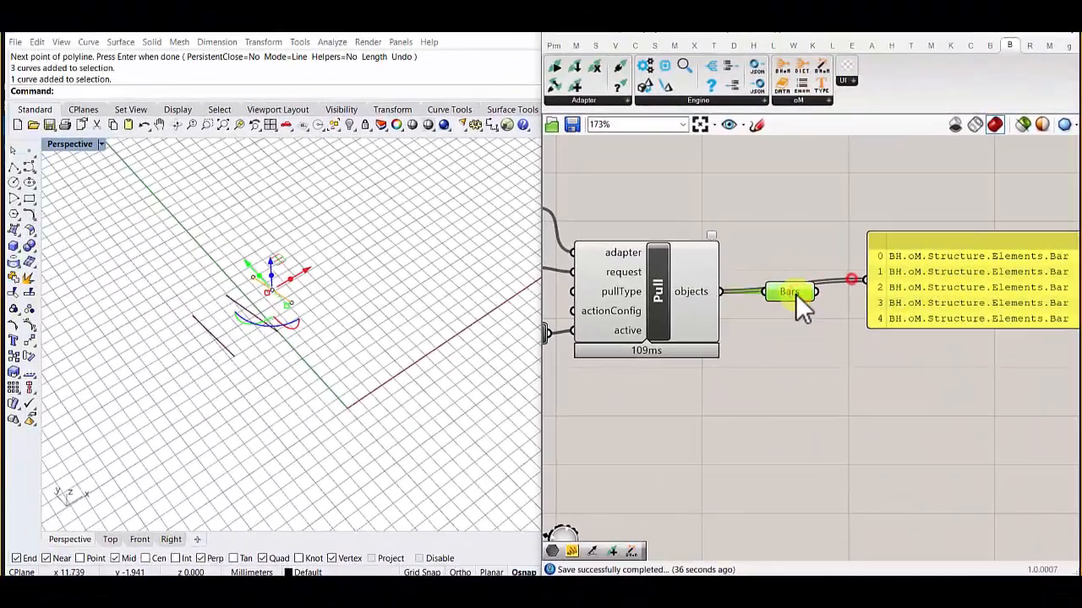
{"action": "left_click_drag", "start_coordinate": [854, 282], "coordinate": [857, 283]}
{"action": "right_click_drag", "start_coordinate": [810, 296], "coordinate": [719, 289]}
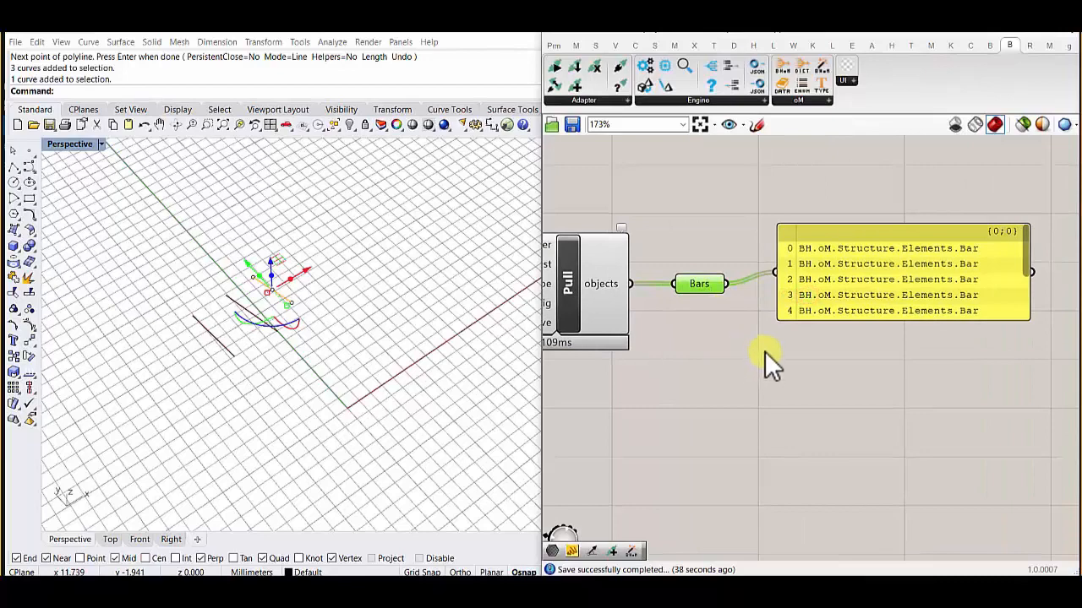
- Clear the curve selection in the Rhino perspective view and examine the geometry there, then deselect Bars on the canvas
{"action": "scroll", "coordinate": [705, 298], "scroll_direction": "up", "scroll_amount": 2}
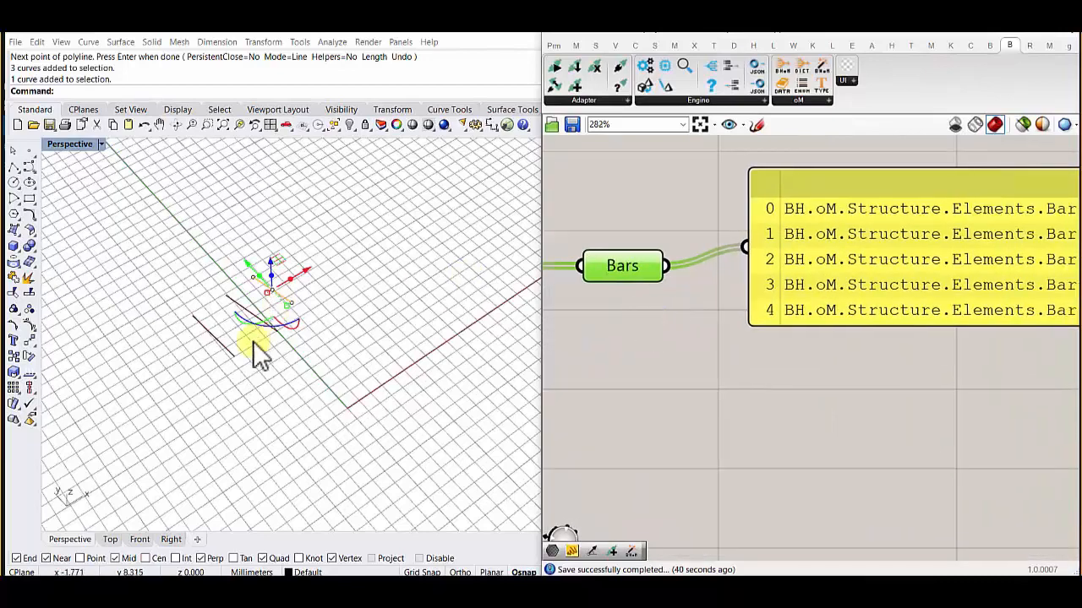
{"action": "scroll", "coordinate": [253, 341], "scroll_direction": "down", "scroll_amount": 4}
{"action": "left_click", "coordinate": [254, 376]}
{"action": "scroll", "coordinate": [240, 275], "scroll_direction": "up", "scroll_amount": 4}
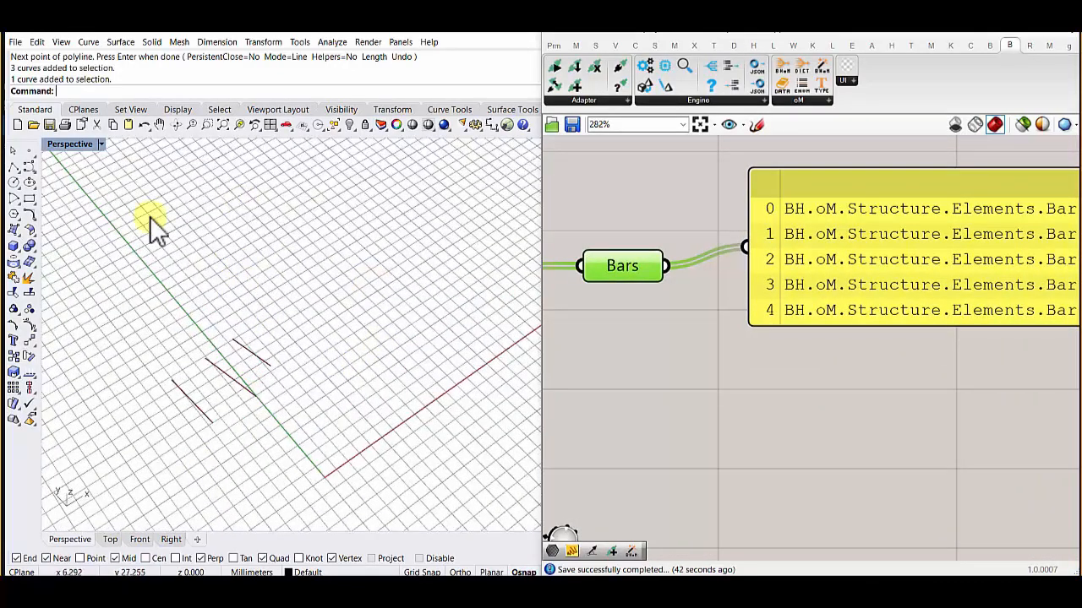
{"action": "scroll", "coordinate": [185, 322], "scroll_direction": "down", "scroll_amount": 3}
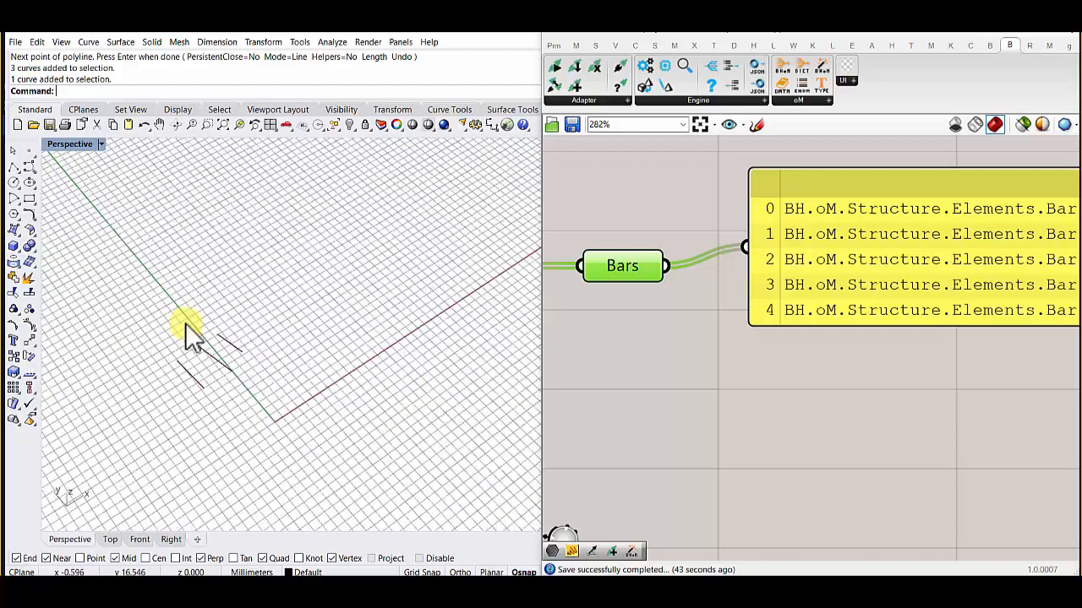
{"action": "scroll", "coordinate": [778, 301], "scroll_direction": "down", "scroll_amount": 2}
{"action": "right_click", "coordinate": [777, 297]}
{"action": "left_click", "coordinate": [693, 305]}
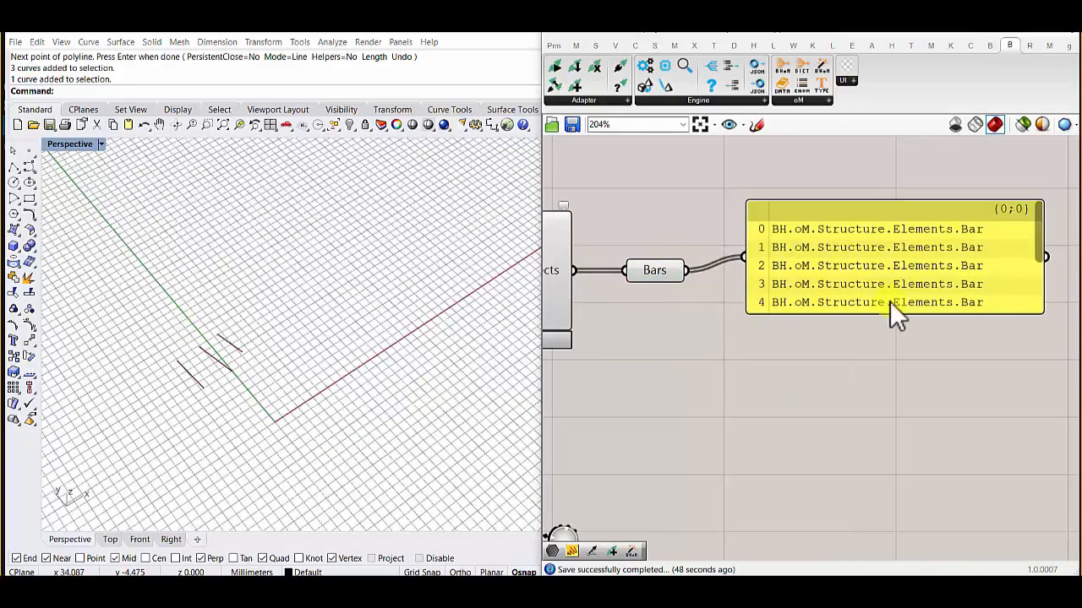
- Raise the Panel above Bars, shorten it slightly, and bring Bars closer to the Pull
{"action": "left_click_drag", "start_coordinate": [854, 313], "coordinate": [851, 187]}
{"action": "left_click", "coordinate": [647, 292]}
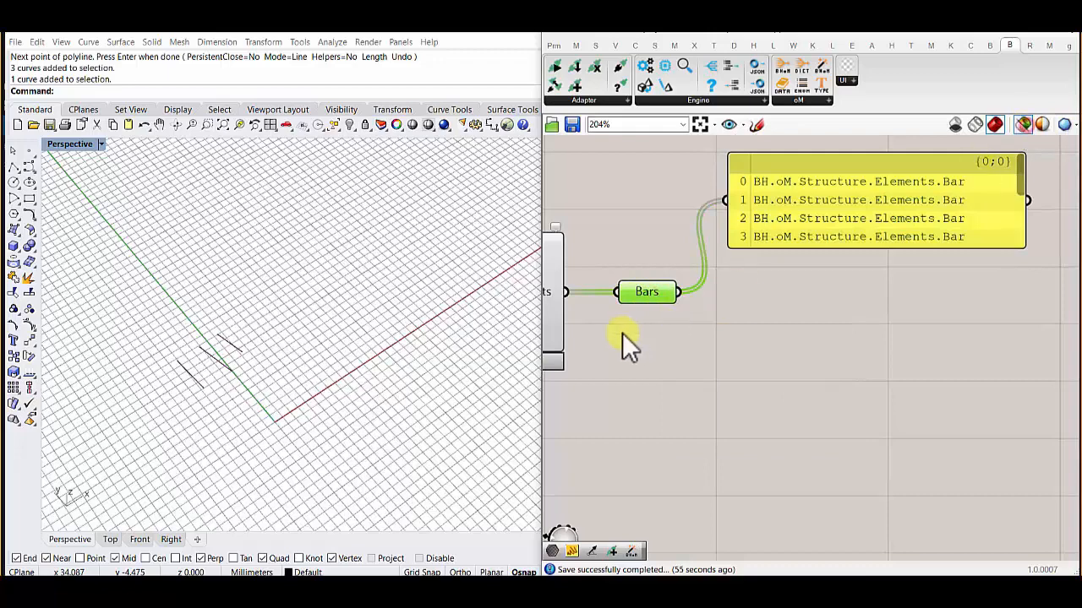
{"action": "left_click_drag", "start_coordinate": [638, 293], "coordinate": [619, 295]}
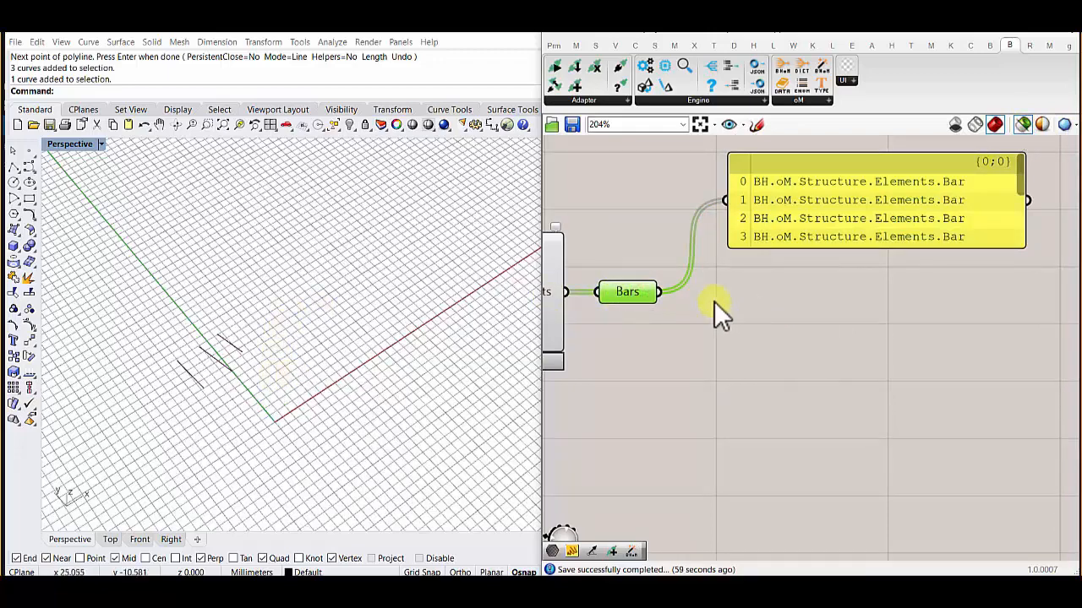
{"action": "mouse_move", "coordinate": [629, 301]}
{"action": "double_click", "coordinate": [708, 305]}
{"action": "type", "text": "ex"}
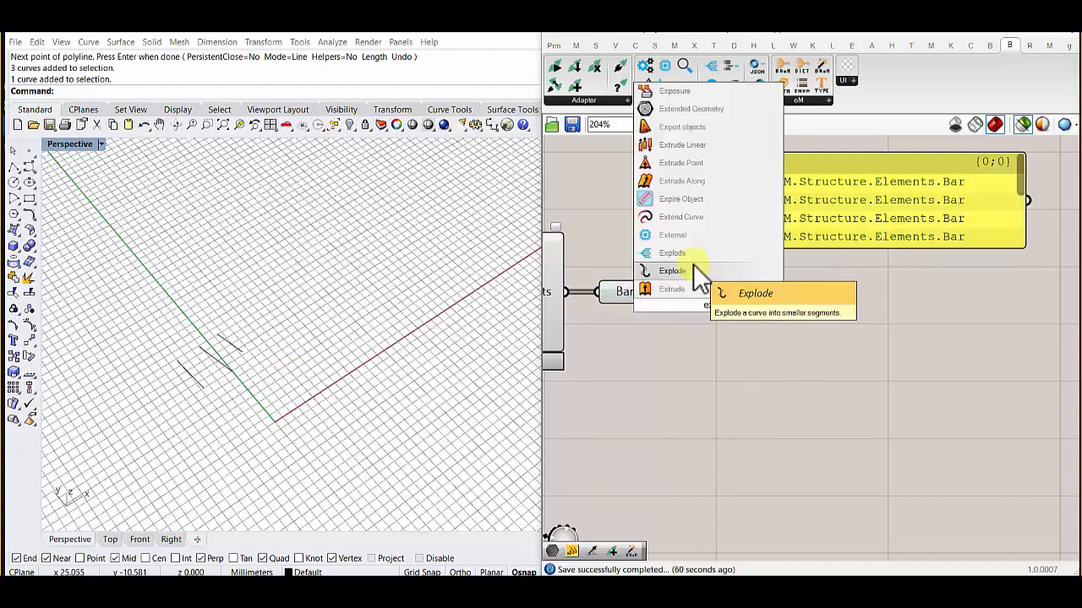
{"action": "left_click", "coordinate": [645, 363]}
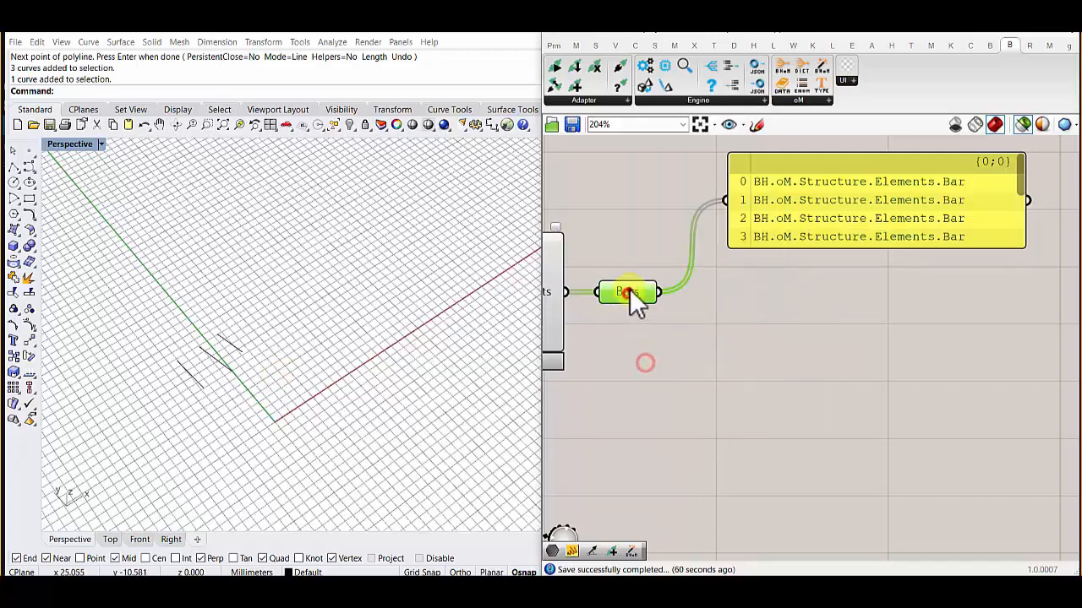
{"action": "scroll", "coordinate": [627, 291], "scroll_direction": "up", "scroll_amount": 4}
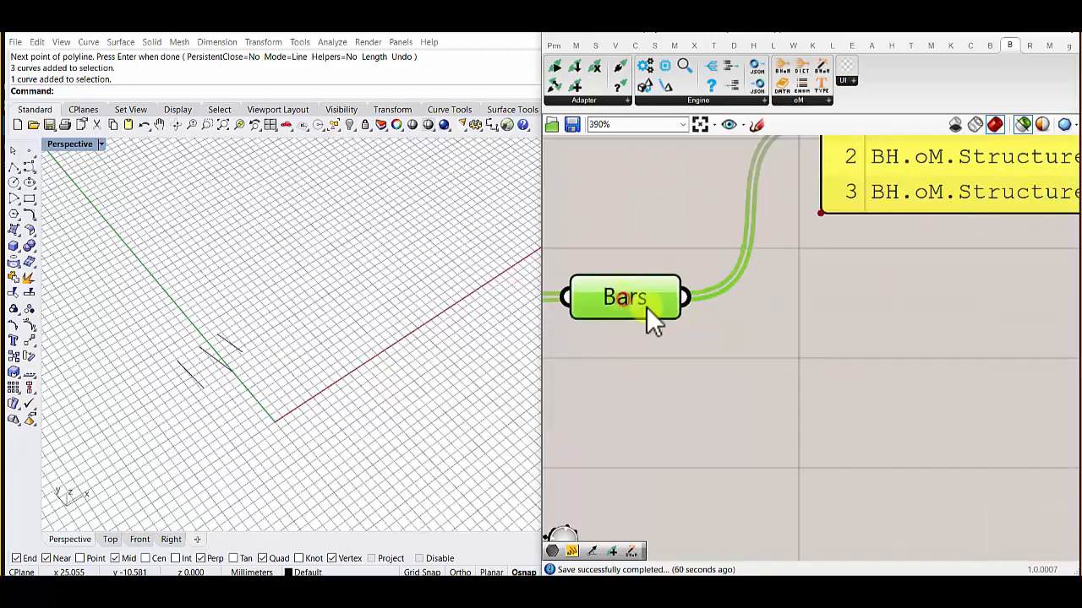
{"action": "double_click", "coordinate": [780, 334]}
{"action": "type", "text": "ex"}
{"action": "left_click", "coordinate": [627, 299]}
- Add a BHoM Explode component below the Panel and connect Bars to its object input
{"action": "scroll", "coordinate": [628, 298], "scroll_direction": "down", "scroll_amount": 4}
{"action": "right_click_drag", "start_coordinate": [627, 301], "coordinate": [784, 297]}
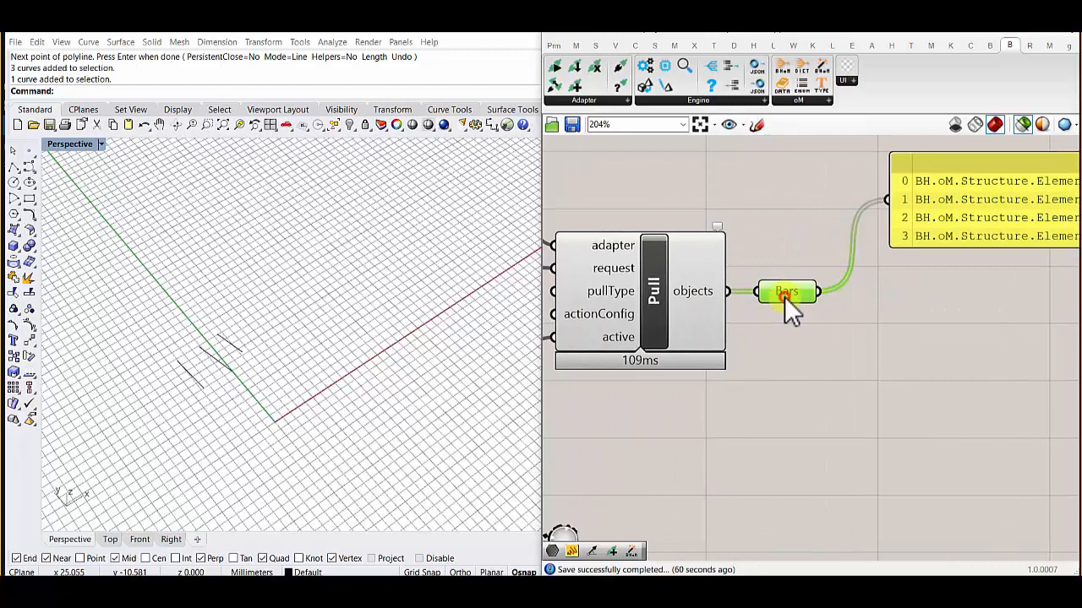
{"action": "mouse_move", "coordinate": [785, 298]}
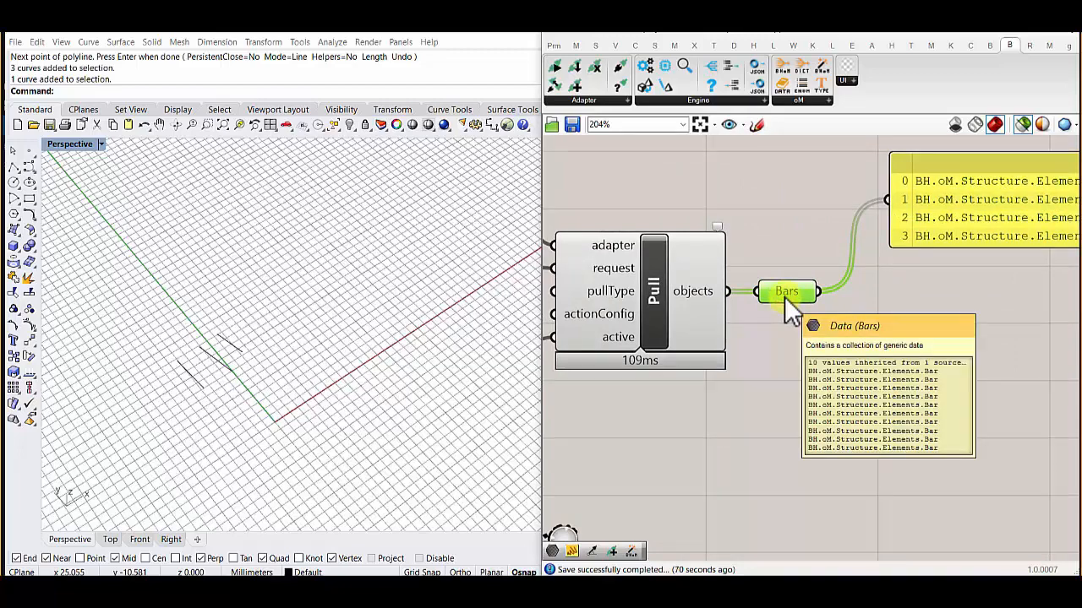
{"action": "right_click_drag", "start_coordinate": [785, 298], "coordinate": [729, 293]}
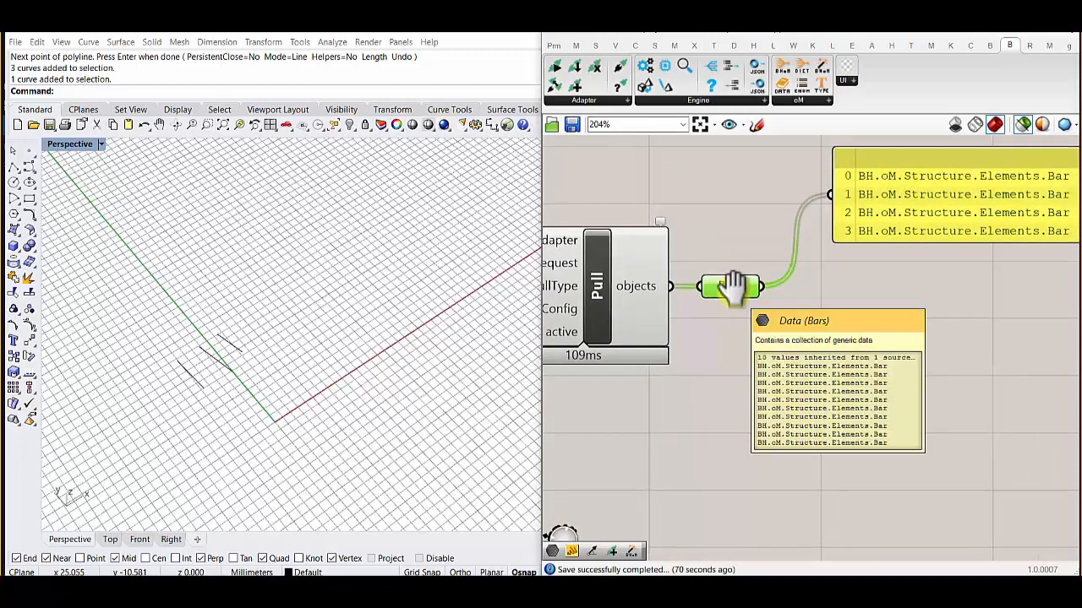
{"action": "scroll", "coordinate": [732, 290], "scroll_direction": "down", "scroll_amount": 1}
{"action": "scroll", "coordinate": [734, 292], "scroll_direction": "up", "scroll_amount": 1}
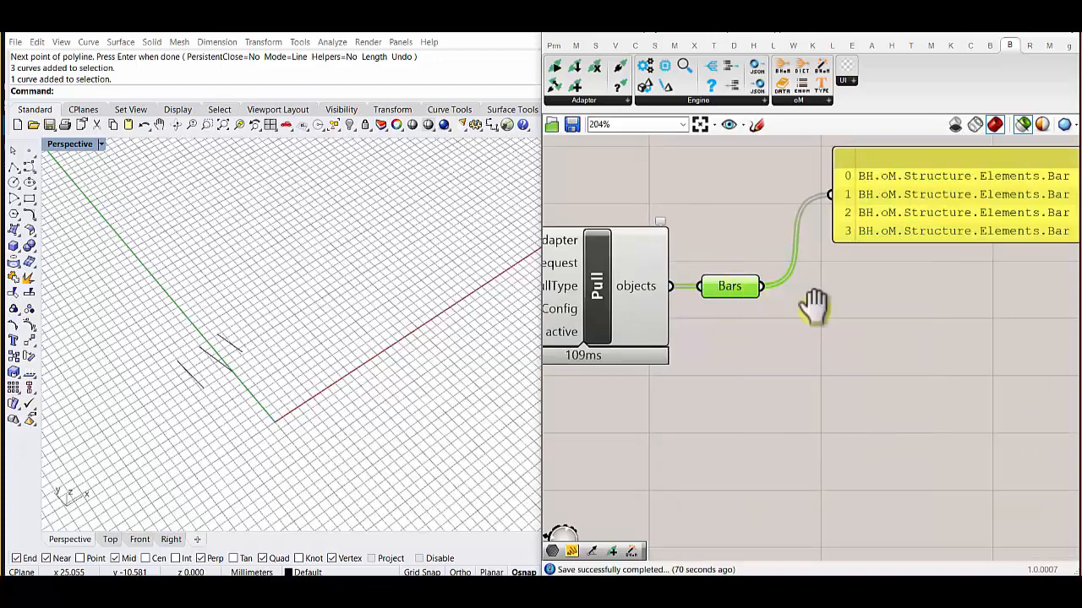
{"action": "right_click_drag", "start_coordinate": [813, 308], "coordinate": [689, 311]}
{"action": "double_click", "coordinate": [725, 317]}
{"action": "type", "text": "explode"}
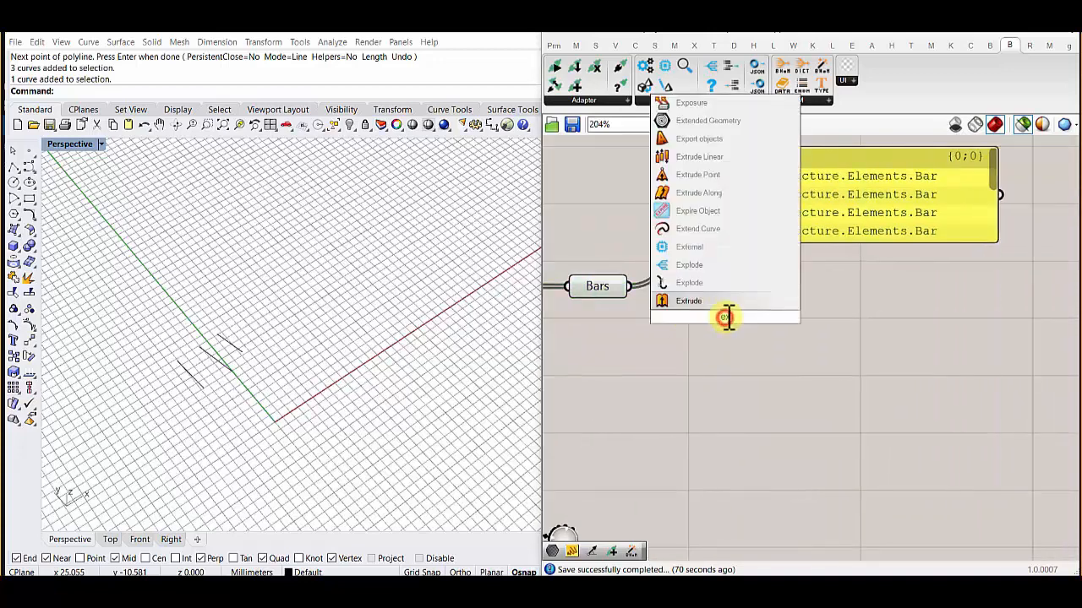
{"action": "left_click", "coordinate": [717, 271]}
{"action": "left_click_drag", "start_coordinate": [629, 287], "coordinate": [698, 315]}
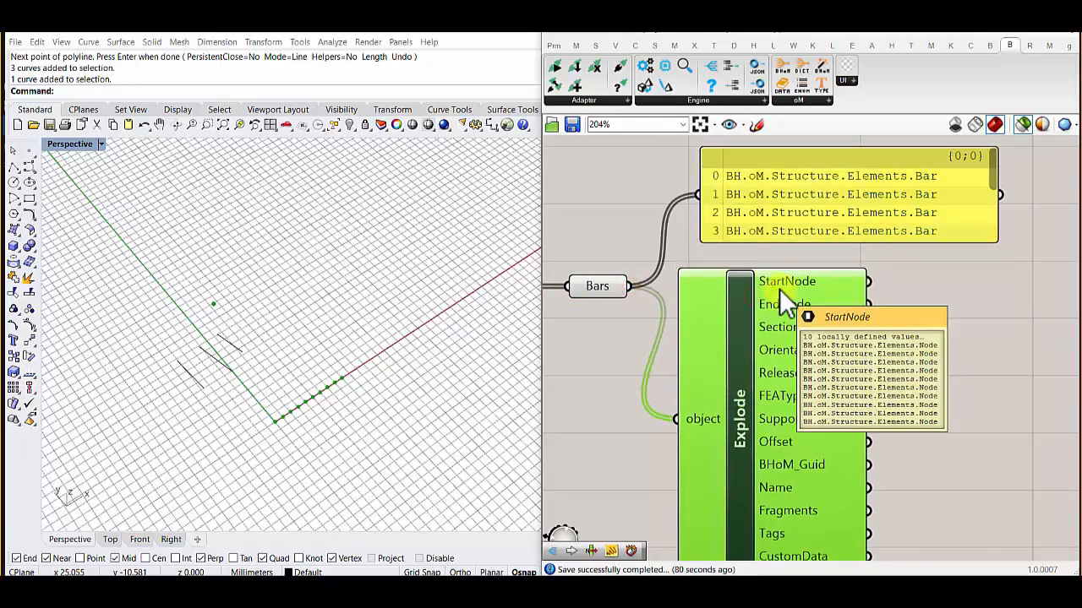
- Examine the model from a lower angle in the Rhino perspective view with the Bars parameter selected
{"action": "right_click_drag", "start_coordinate": [244, 385], "coordinate": [246, 331]}
{"action": "scroll", "coordinate": [246, 334], "scroll_direction": "up", "scroll_amount": 4}
{"action": "left_click", "coordinate": [645, 207]}
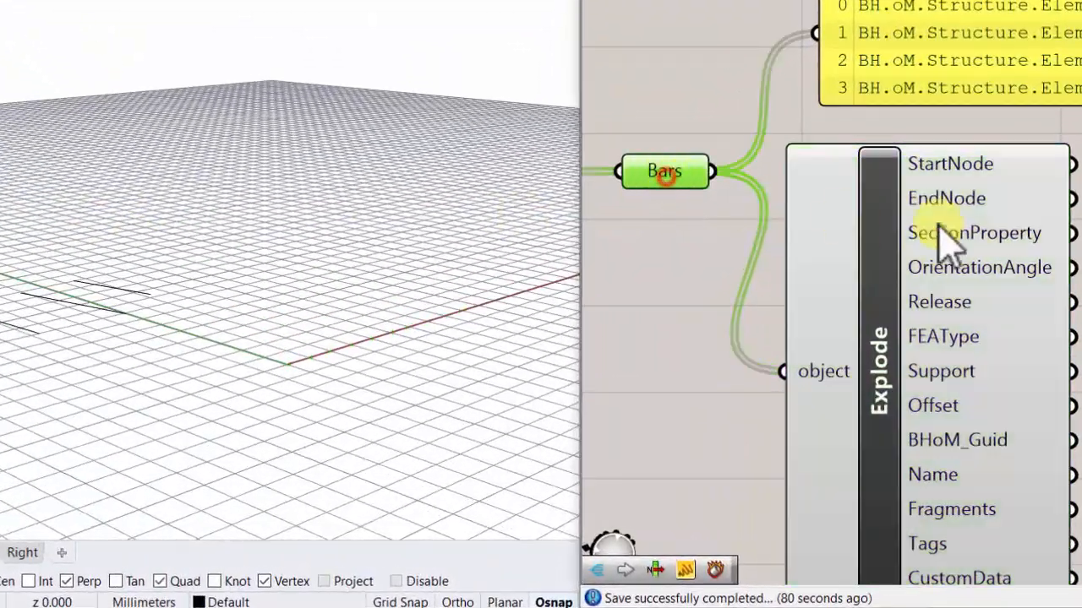
- Select the Explode component and examine its geometry in the Rhino perspective view
{"action": "left_click", "coordinate": [889, 254]}
{"action": "right_click_drag", "start_coordinate": [398, 314], "coordinate": [414, 349]}
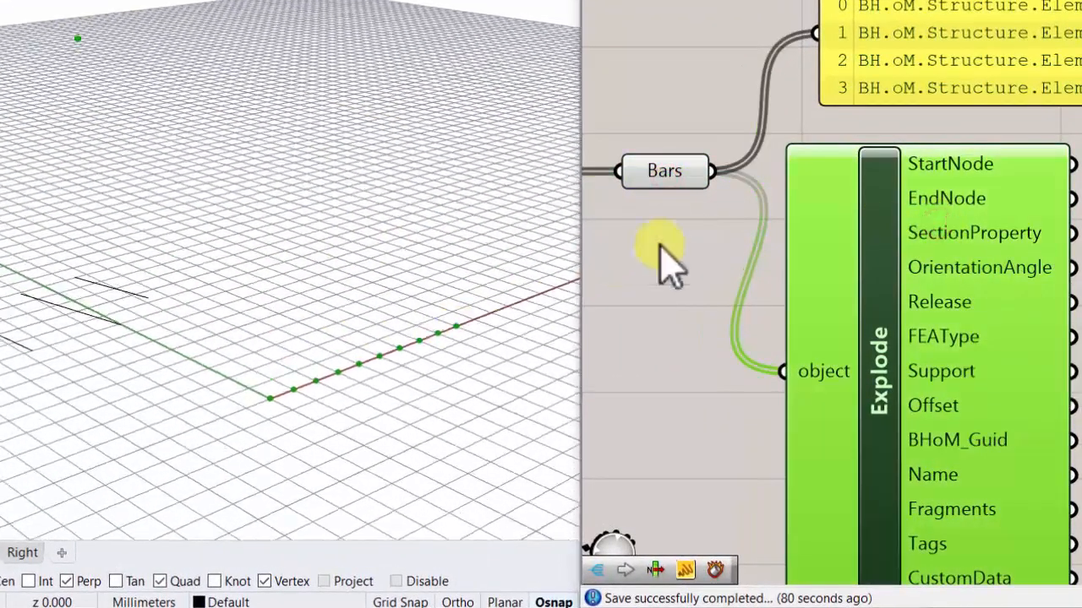
{"action": "left_click", "coordinate": [686, 175]}
{"action": "left_click", "coordinate": [848, 252]}
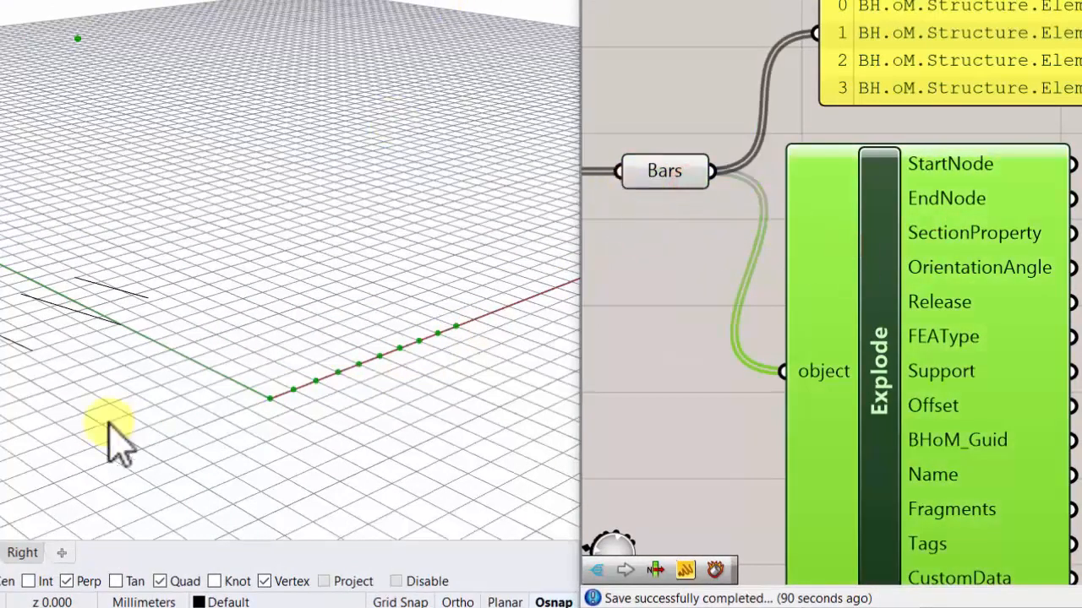
{"action": "left_click", "coordinate": [715, 267]}
{"action": "left_click", "coordinate": [666, 175]}
{"action": "left_click", "coordinate": [961, 267]}
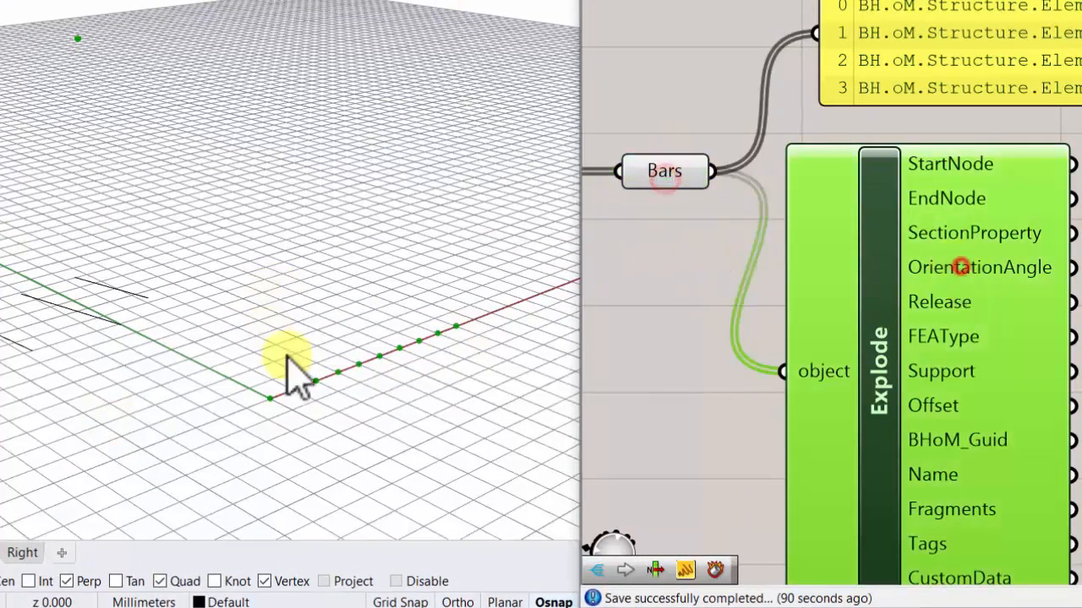
{"action": "right_click_drag", "start_coordinate": [290, 375], "coordinate": [355, 309]}
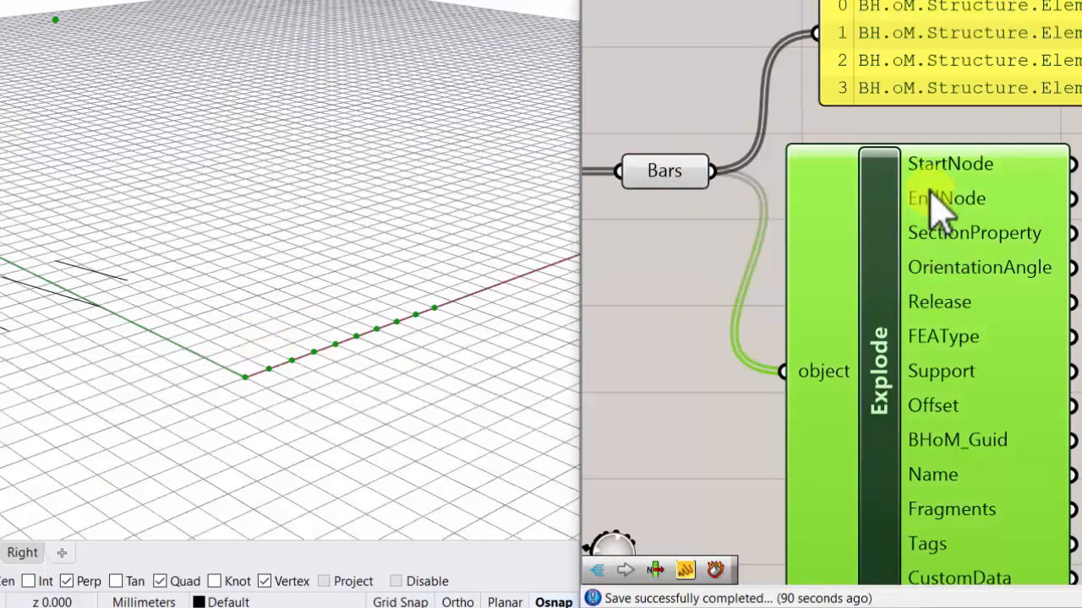
{"action": "mouse_move", "coordinate": [939, 202]}
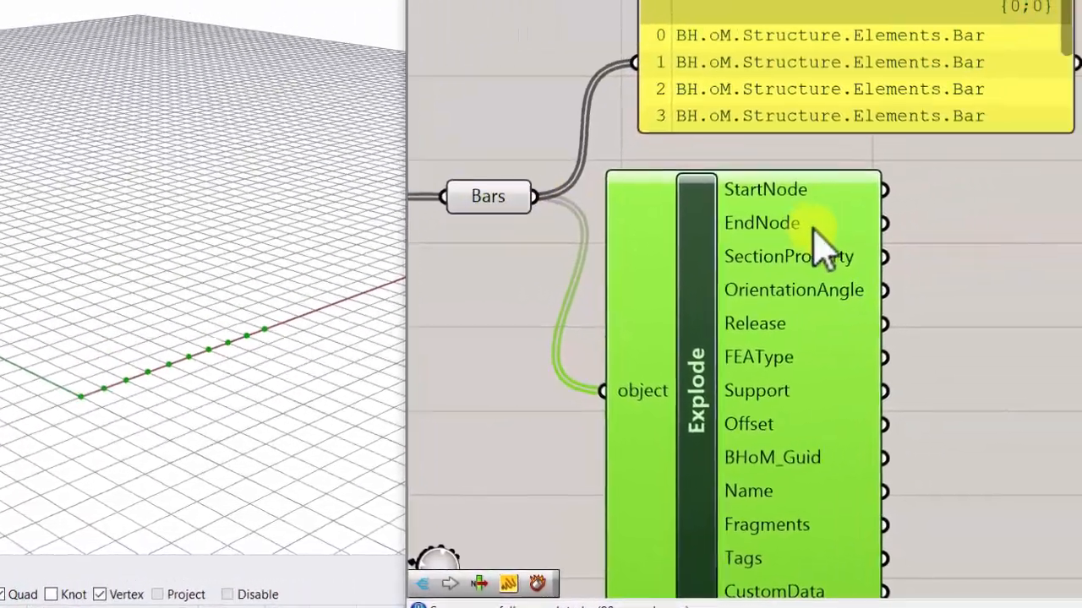
- Add a second BHoM Explode component beside the first and connect StartNode to its object input
{"action": "left_click", "coordinate": [858, 238]}
{"action": "double_click", "coordinate": [857, 238]}
{"action": "type", "text": "exp"}
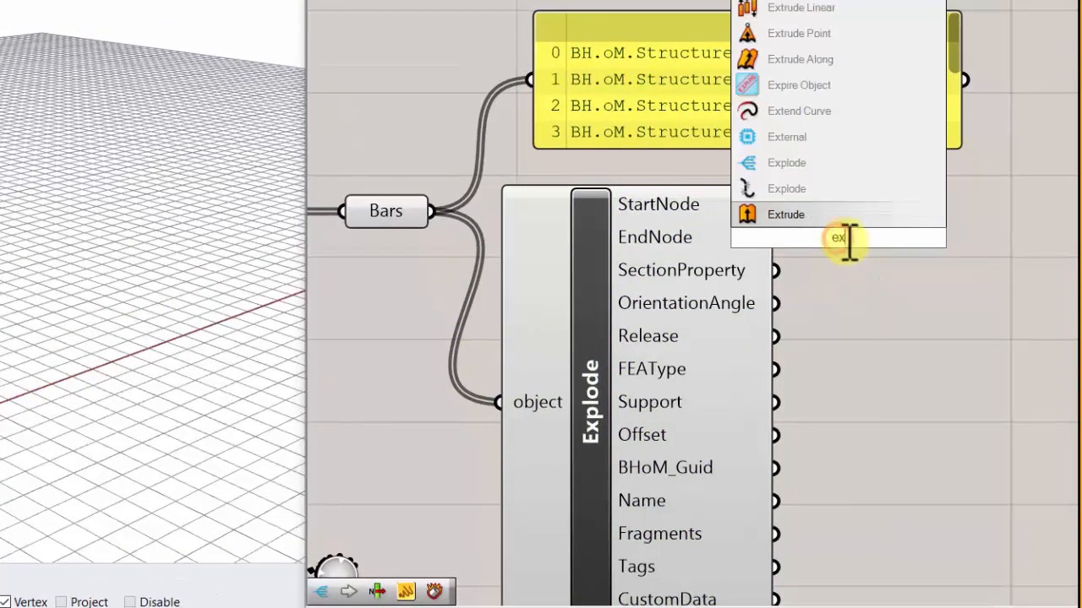
{"action": "left_click", "coordinate": [848, 161]}
{"action": "left_click_drag", "start_coordinate": [775, 205], "coordinate": [930, 241]}
{"action": "scroll", "coordinate": [0, 334], "scroll_direction": "down", "scroll_amount": 4}
{"action": "right_click_drag", "start_coordinate": [949, 238], "coordinate": [823, 252]}
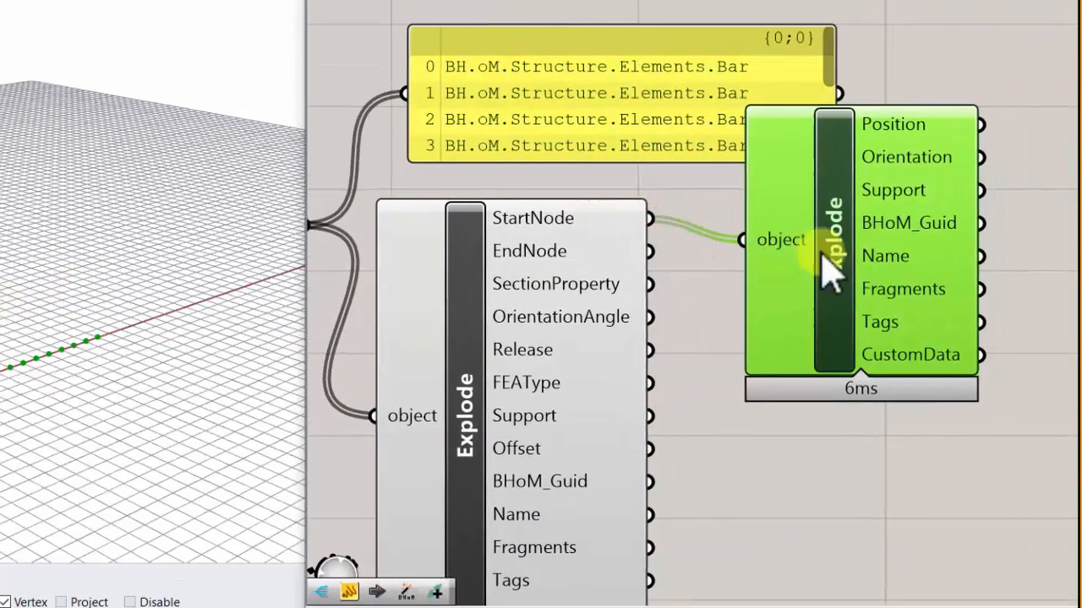
{"action": "mouse_move", "coordinate": [889, 133]}
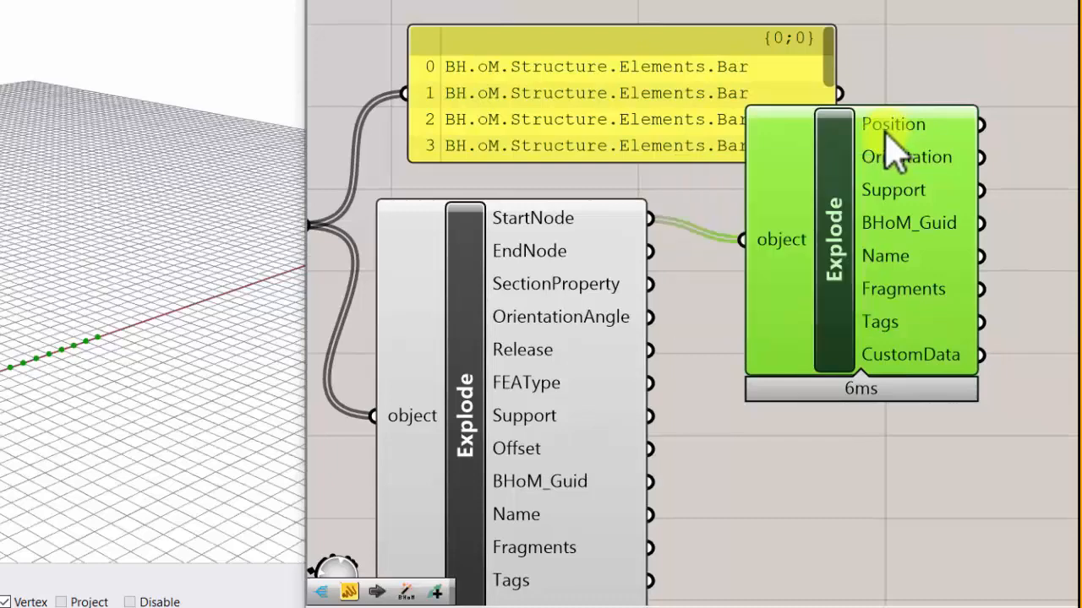
{"action": "right_click_drag", "start_coordinate": [848, 138], "coordinate": [754, 157]}
{"action": "middle_click", "coordinate": [754, 157]}
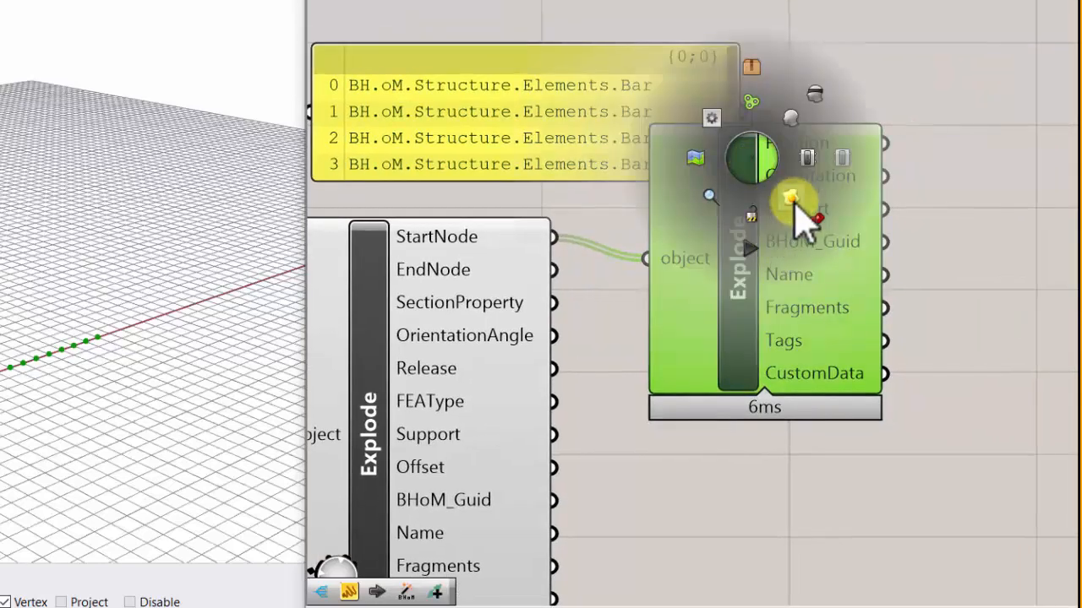
{"action": "left_click", "coordinate": [765, 453]}
- Add a Point parameter beside the second Explode component and connect its Position output to it
{"action": "scroll", "coordinate": [883, 190], "scroll_direction": "up", "scroll_amount": 1}
{"action": "right_click_drag", "start_coordinate": [986, 145], "coordinate": [881, 164]}
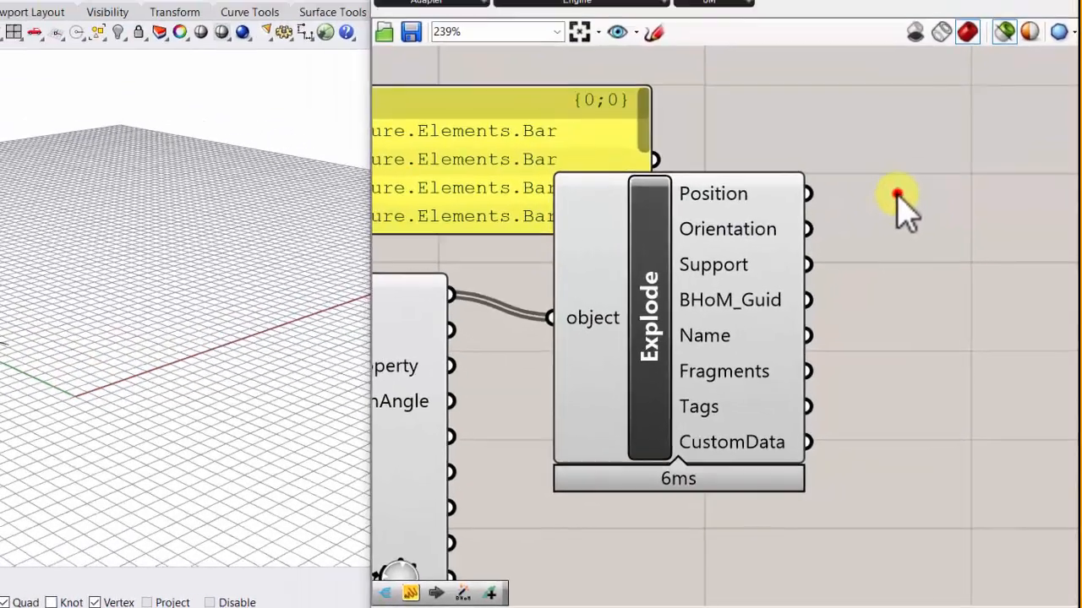
{"action": "double_click", "coordinate": [878, 159]}
{"action": "type", "text": "pt"}
{"action": "key", "text": "Return"}
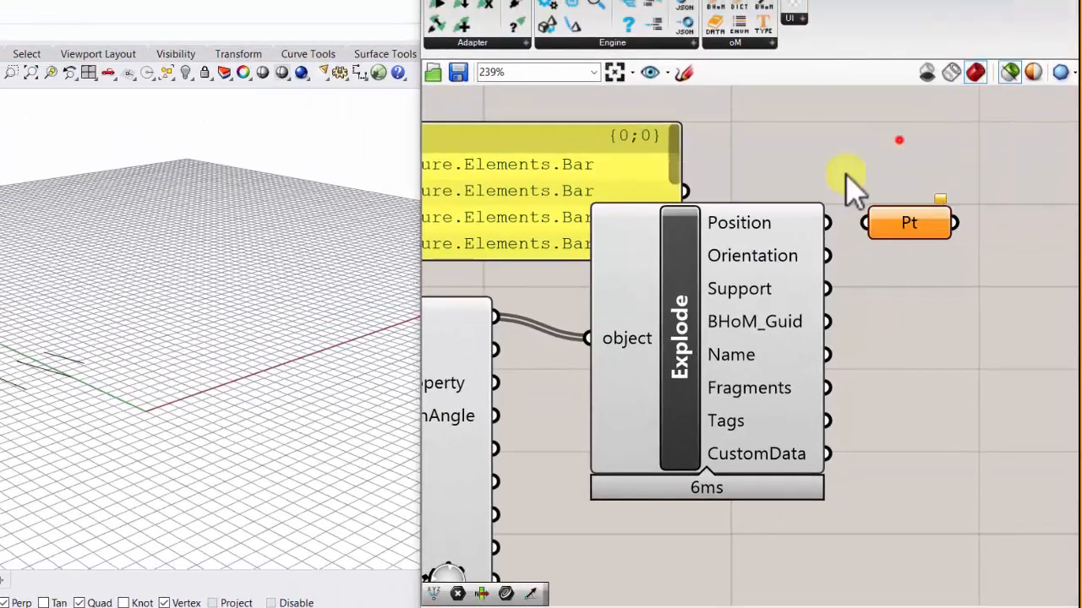
{"action": "left_click_drag", "start_coordinate": [828, 222], "coordinate": [911, 225]}
- Bake the start-node points from the Pt parameter into Rhino and examine them in the perspective view
{"action": "middle_click", "coordinate": [912, 218]}
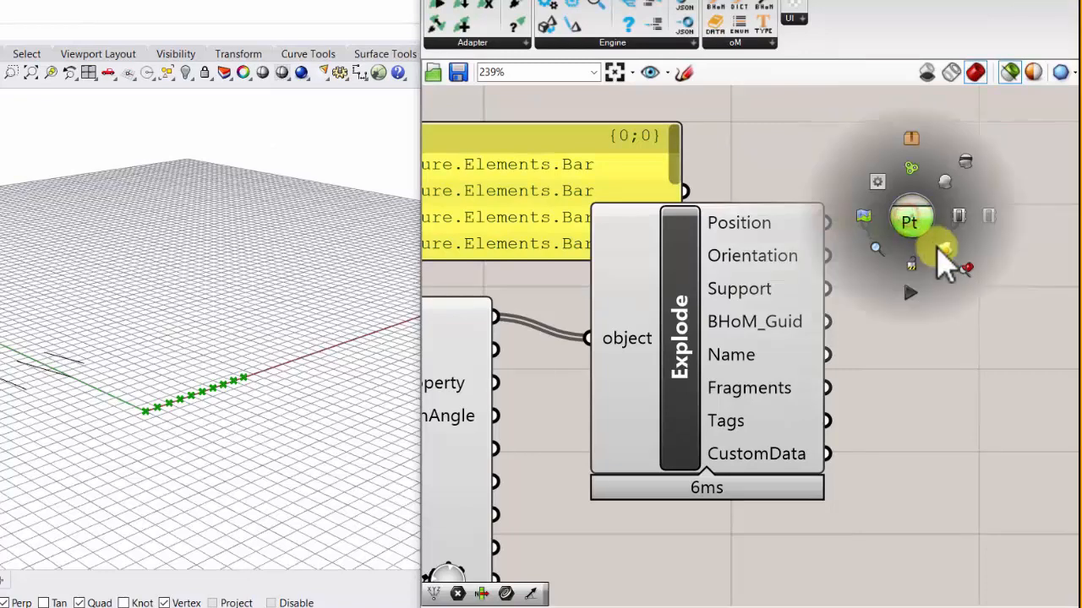
{"action": "left_click", "coordinate": [940, 249]}
{"action": "left_click", "coordinate": [925, 368]}
{"action": "scroll", "coordinate": [160, 442], "scroll_direction": "up", "scroll_amount": 6}
{"action": "scroll", "coordinate": [191, 366], "scroll_direction": "down", "scroll_amount": 5}
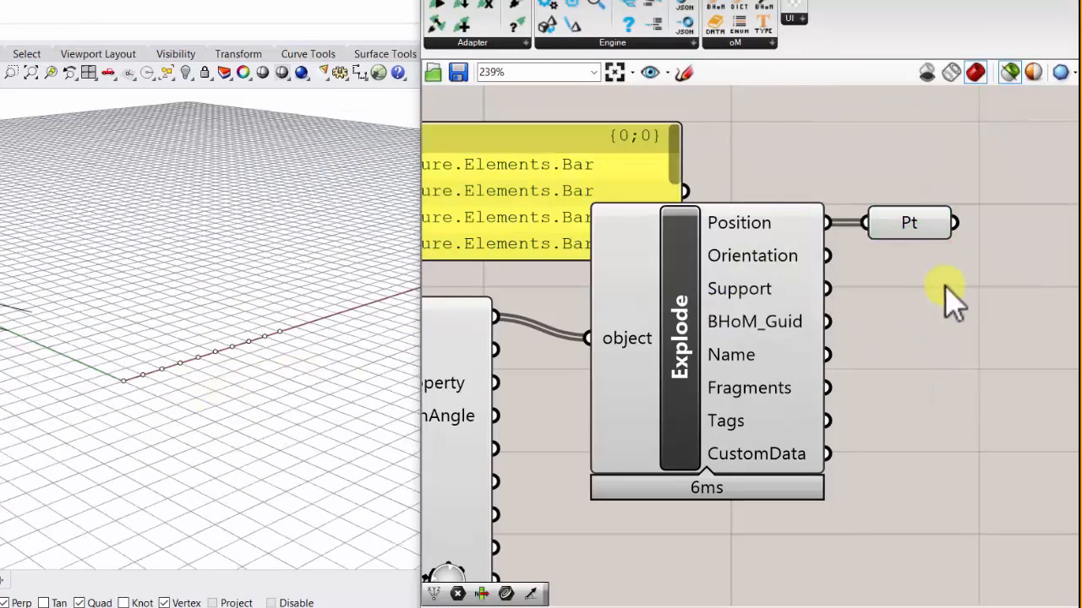
{"action": "right_click_drag", "start_coordinate": [946, 286], "coordinate": [976, 294]}
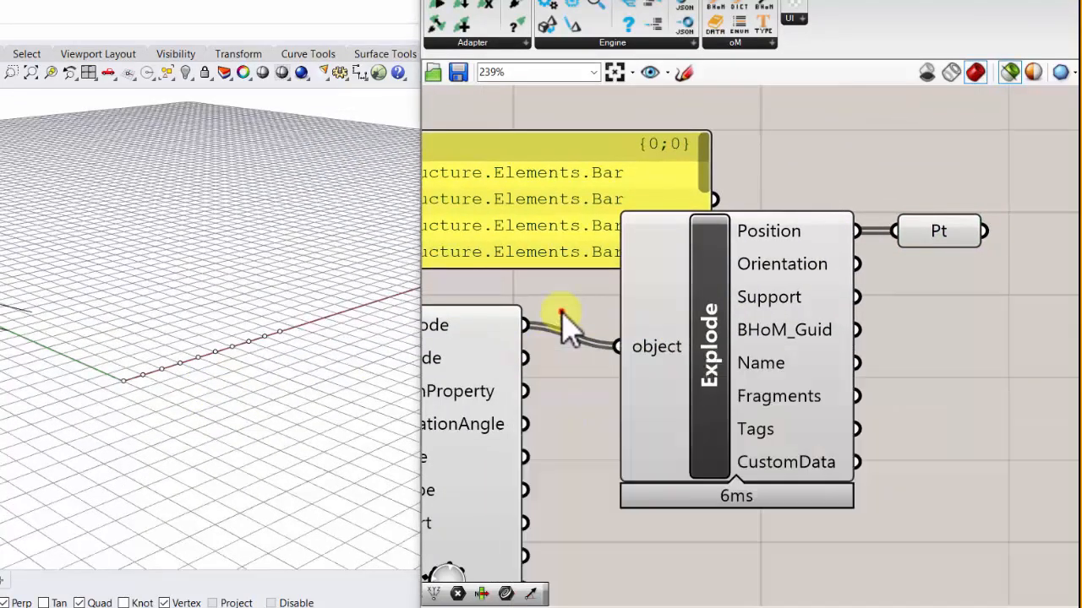
- Connect EndNode instead of StartNode to the second Explode component and bake the resulting points from Pt into Rhino
{"action": "left_click_drag", "start_coordinate": [524, 359], "coordinate": [617, 346]}
{"action": "middle_click", "coordinate": [945, 228]}
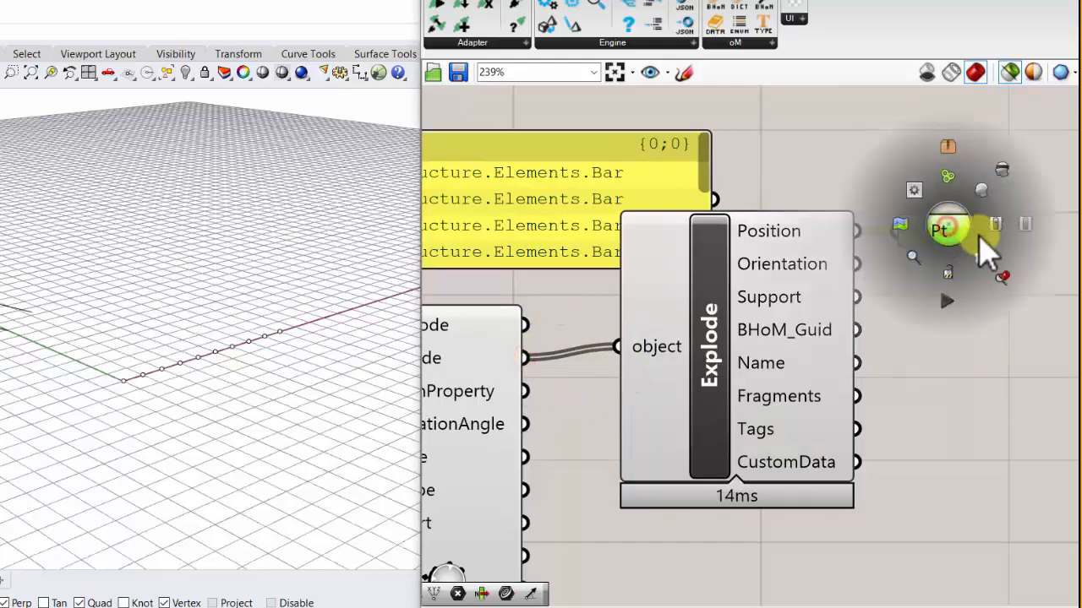
{"action": "left_click", "coordinate": [985, 258]}
{"action": "left_click", "coordinate": [898, 448]}
{"action": "scroll", "coordinate": [42, 325], "scroll_direction": "down", "scroll_amount": 3}
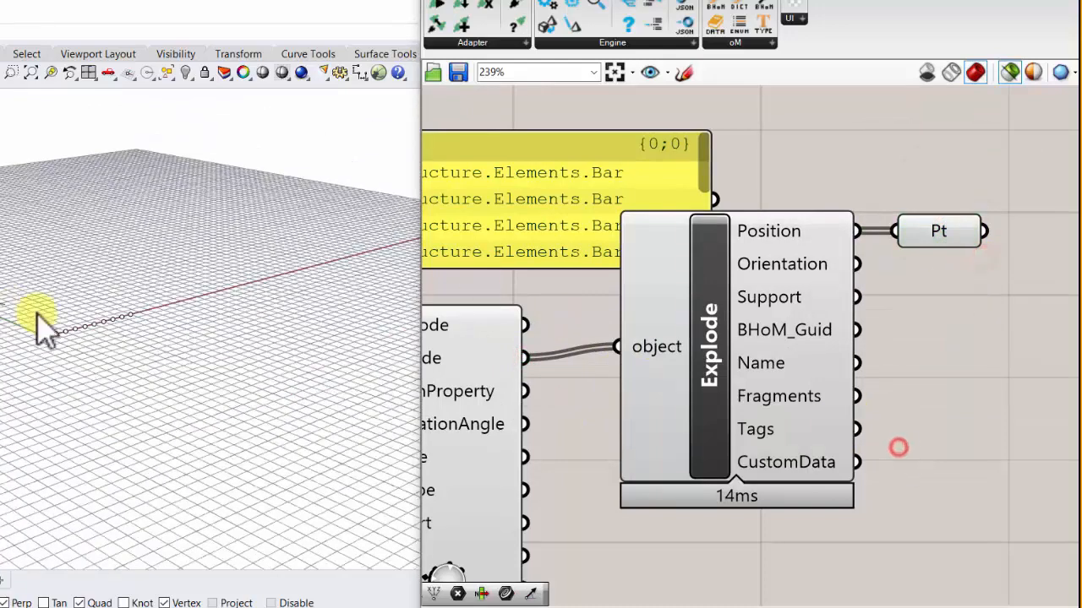
- Align FilterRequest with Pull's request input, and CreateType with FilterRequest's type input, so their wires run straight
{"action": "scroll", "coordinate": [930, 304], "scroll_direction": "down", "scroll_amount": 6}
{"action": "scroll", "coordinate": [761, 304], "scroll_direction": "up", "scroll_amount": 3}
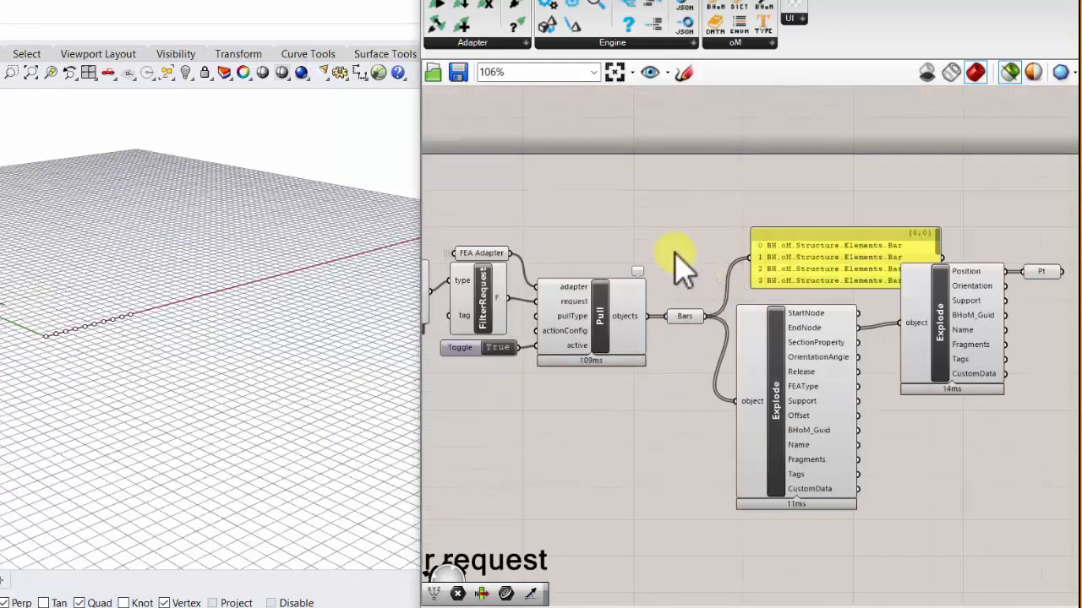
{"action": "scroll", "coordinate": [687, 287], "scroll_direction": "down", "scroll_amount": 3}
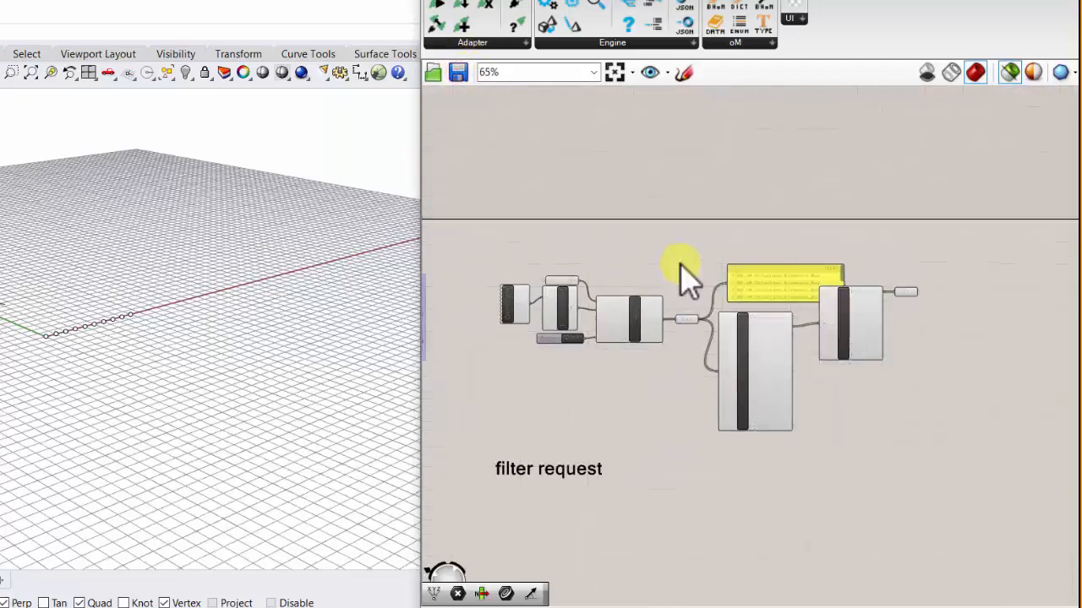
{"action": "scroll", "coordinate": [642, 338], "scroll_direction": "up", "scroll_amount": 6}
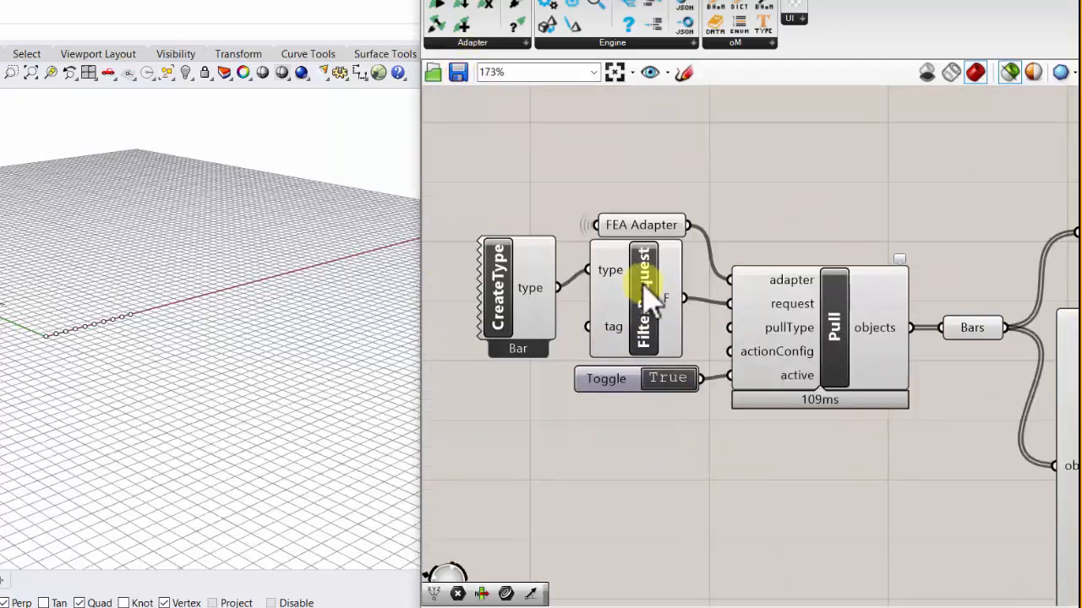
{"action": "scroll", "coordinate": [638, 262], "scroll_direction": "down", "scroll_amount": 3}
{"action": "scroll", "coordinate": [647, 279], "scroll_direction": "up", "scroll_amount": 4}
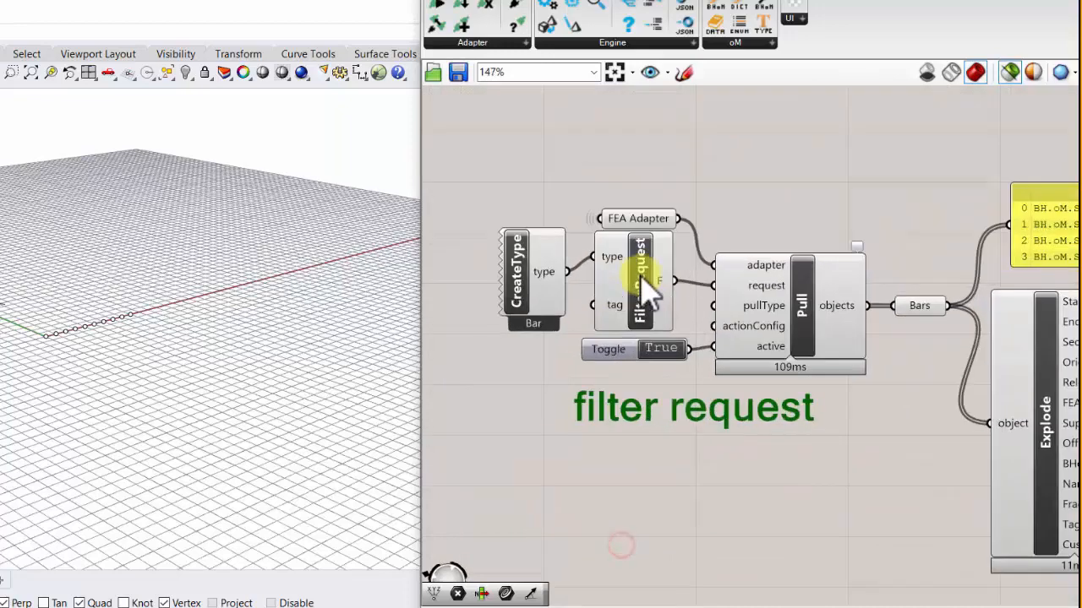
{"action": "left_click_drag", "start_coordinate": [630, 286], "coordinate": [641, 293]}
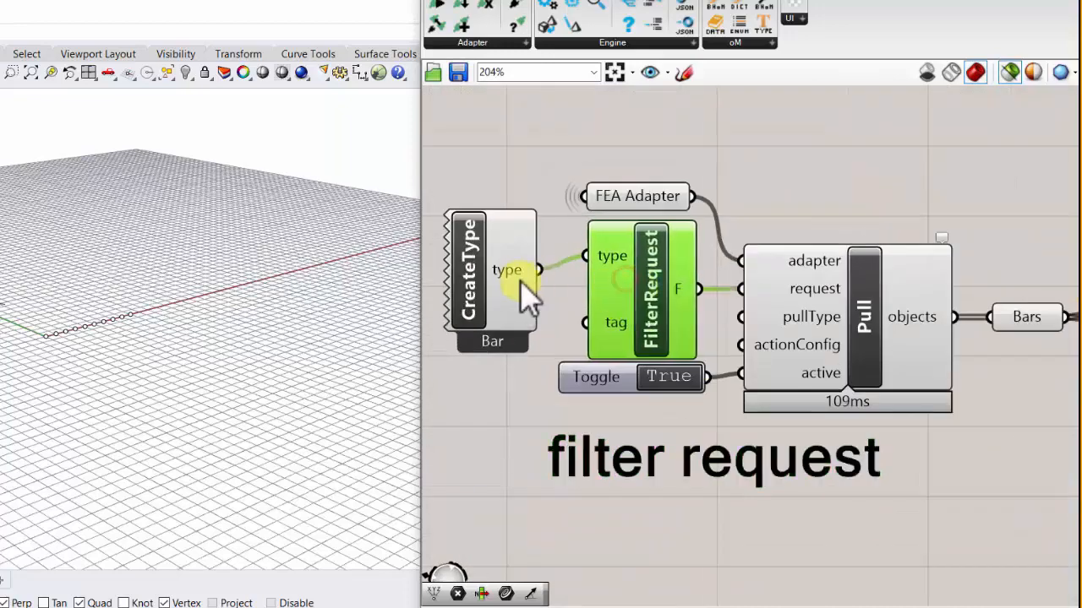
{"action": "left_click_drag", "start_coordinate": [517, 276], "coordinate": [531, 263]}
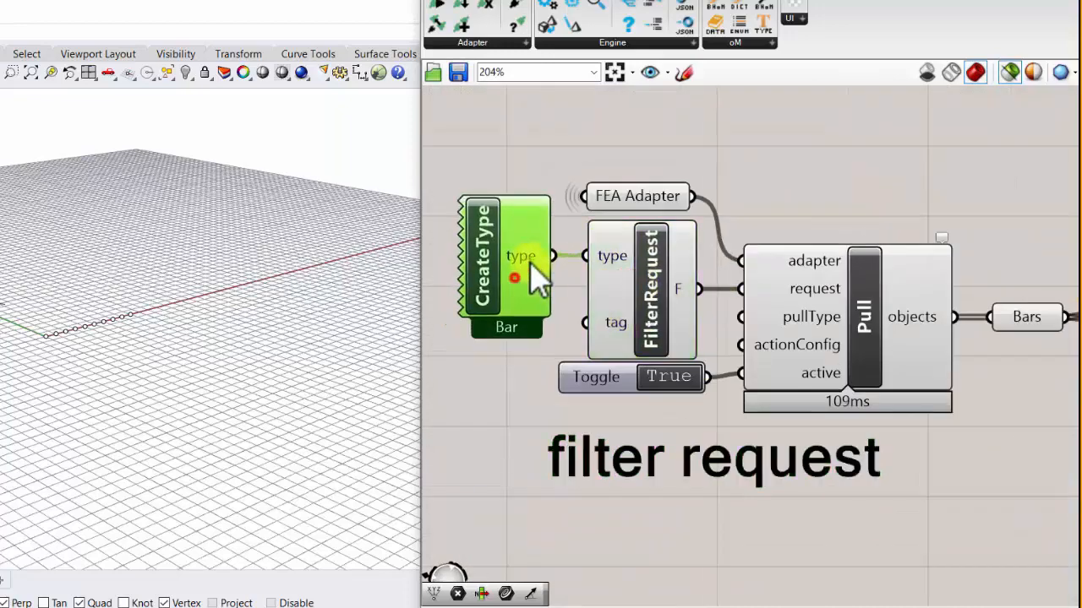
- Place a CreateRequest component from the BHoM Adapter components below CreateType
{"action": "left_click", "coordinate": [747, 39]}
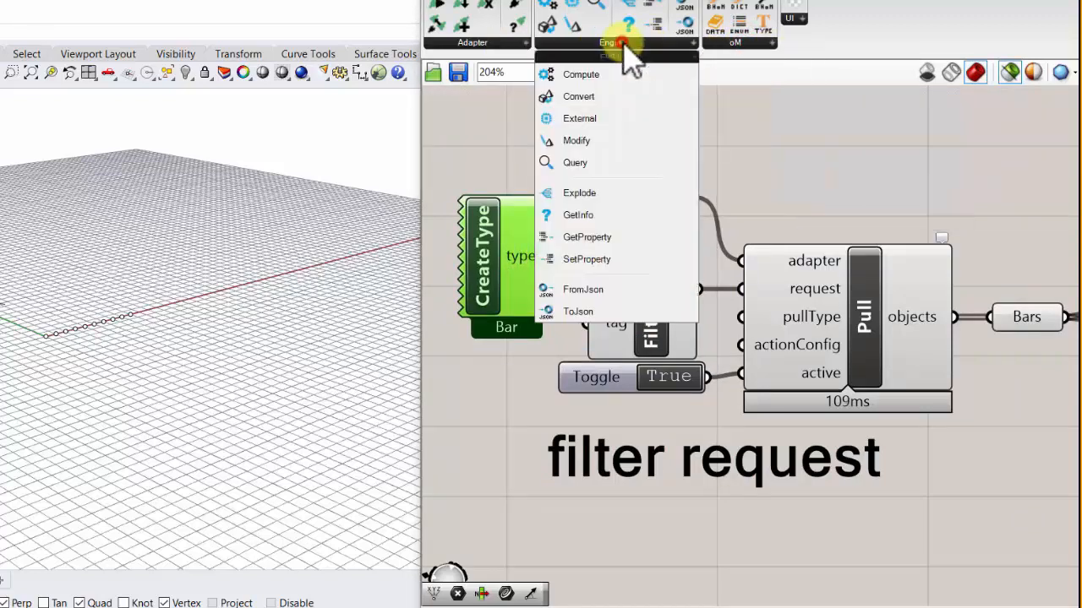
{"action": "left_click", "coordinate": [494, 44]}
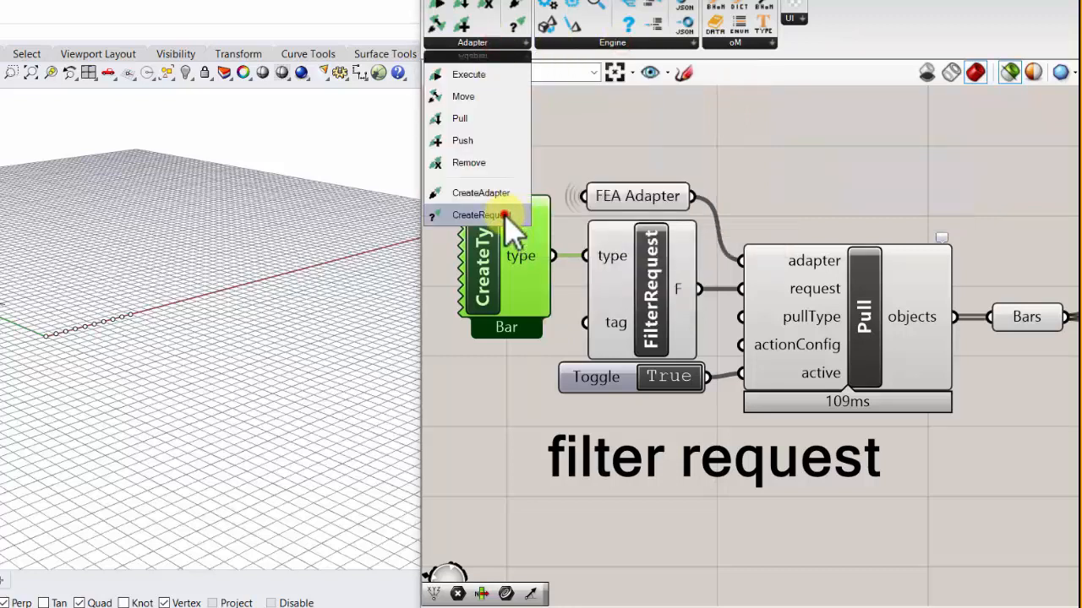
{"action": "left_click_drag", "start_coordinate": [510, 217], "coordinate": [518, 448]}
- Browse the Data and DataViz request methods available for CreateRequest and delete the component
{"action": "right_click", "coordinate": [517, 438]}
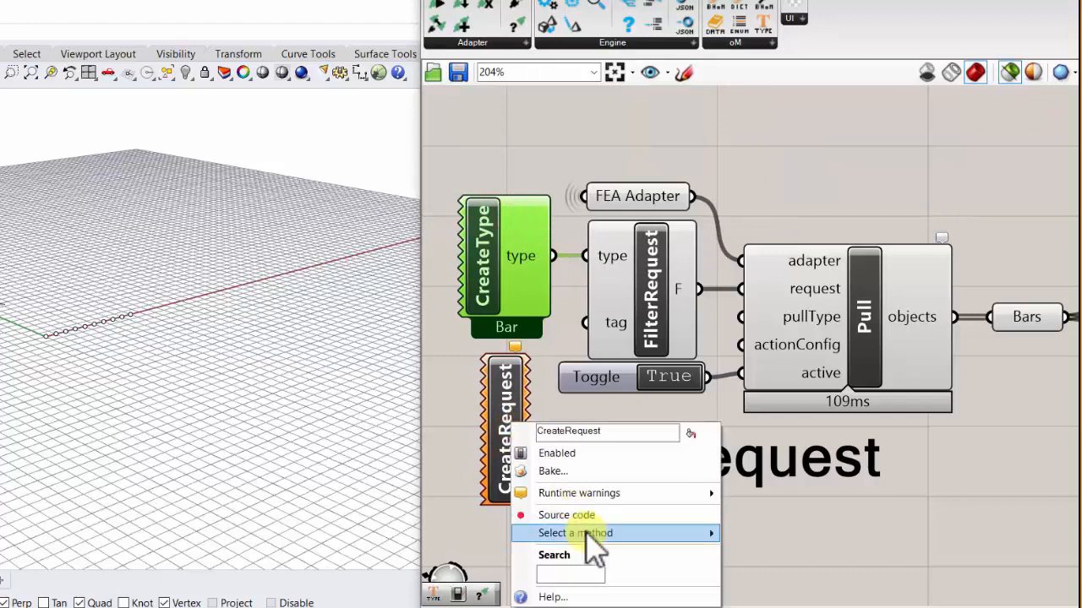
{"action": "mouse_move", "coordinate": [612, 533]}
{"action": "mouse_move", "coordinate": [793, 534]}
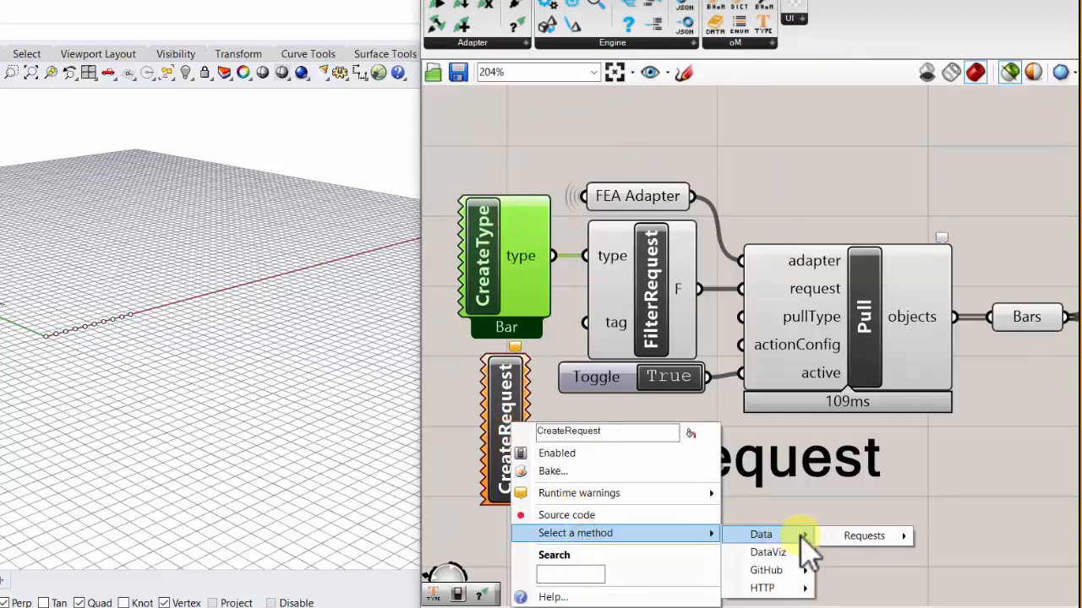
{"action": "mouse_move", "coordinate": [850, 536]}
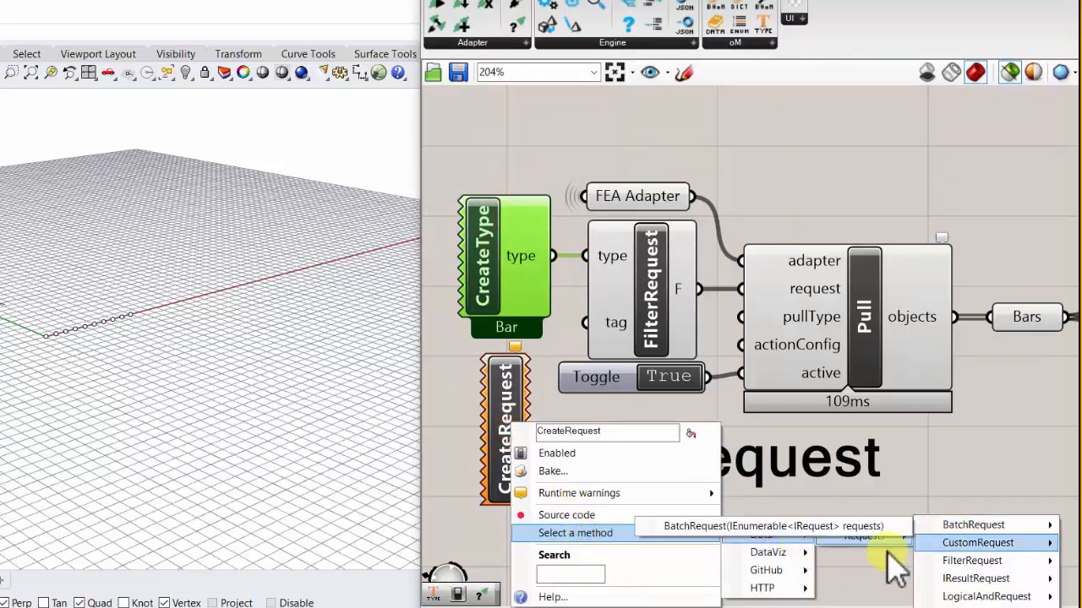
{"action": "left_click", "coordinate": [776, 553]}
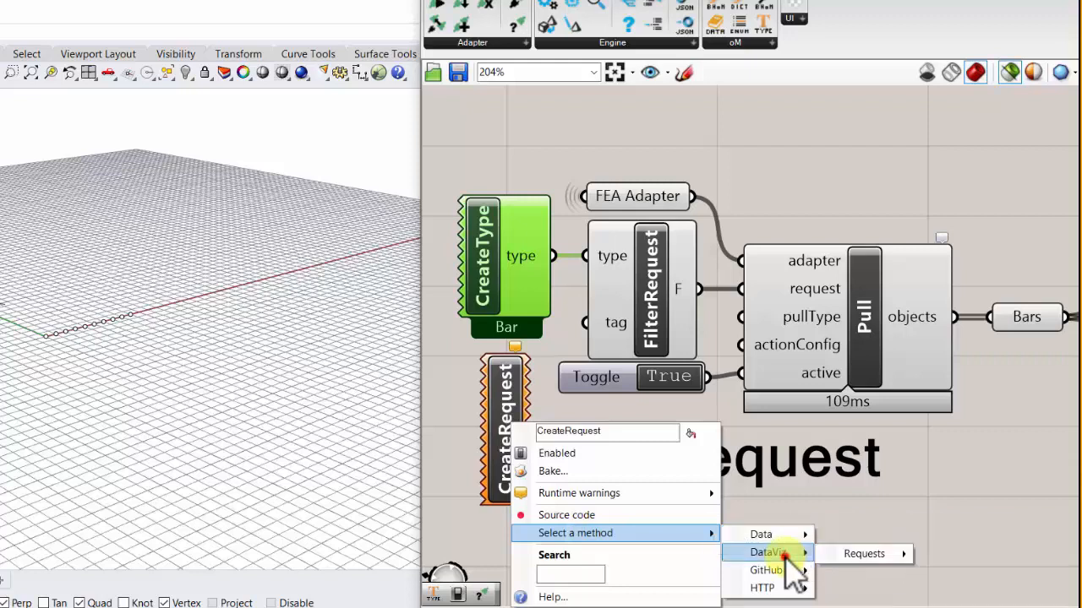
{"action": "left_click", "coordinate": [855, 559]}
{"action": "mouse_move", "coordinate": [957, 566]}
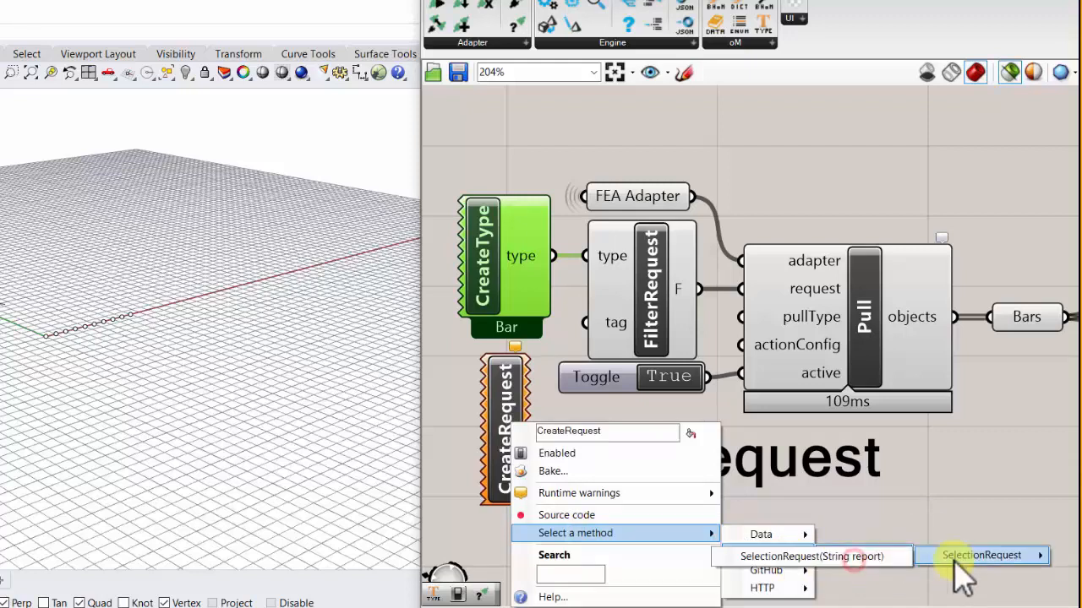
{"action": "left_click", "coordinate": [904, 518]}
{"action": "left_click", "coordinate": [507, 391]}
{"action": "key", "text": "Delete"}
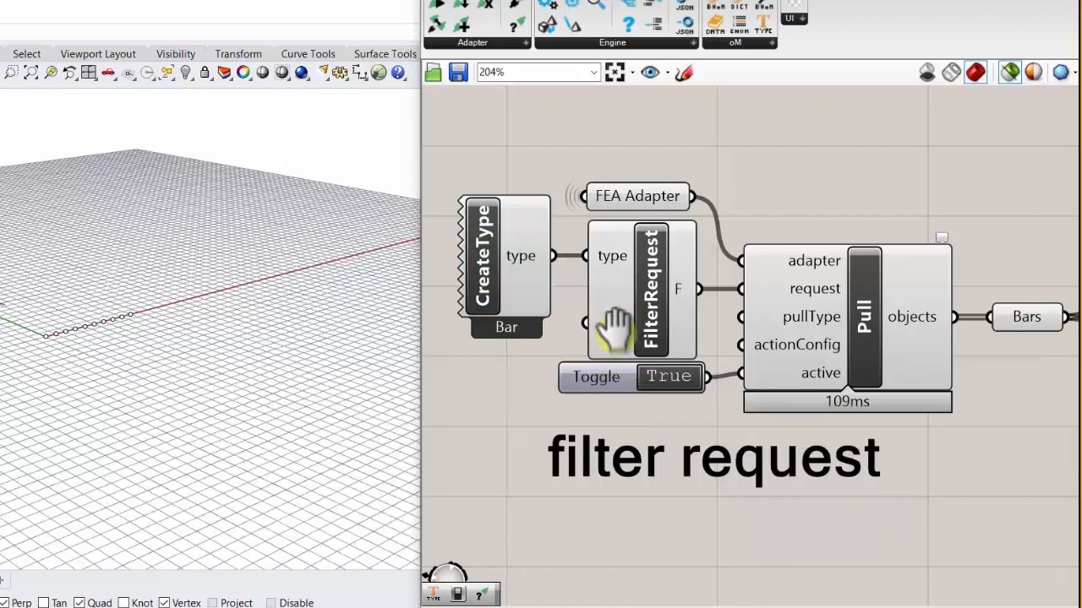
- Examine the FilterRequest component and bring CreateType slightly closer to it
{"action": "scroll", "coordinate": [619, 331], "scroll_direction": "down", "scroll_amount": 1}
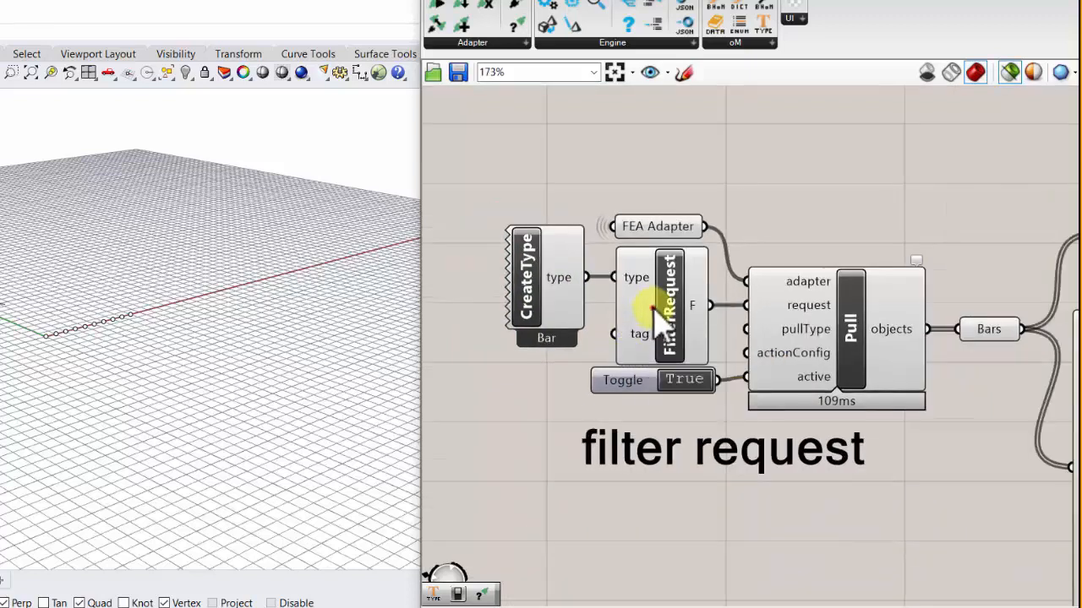
{"action": "left_click", "coordinate": [653, 308]}
{"action": "scroll", "coordinate": [672, 338], "scroll_direction": "down", "scroll_amount": 3}
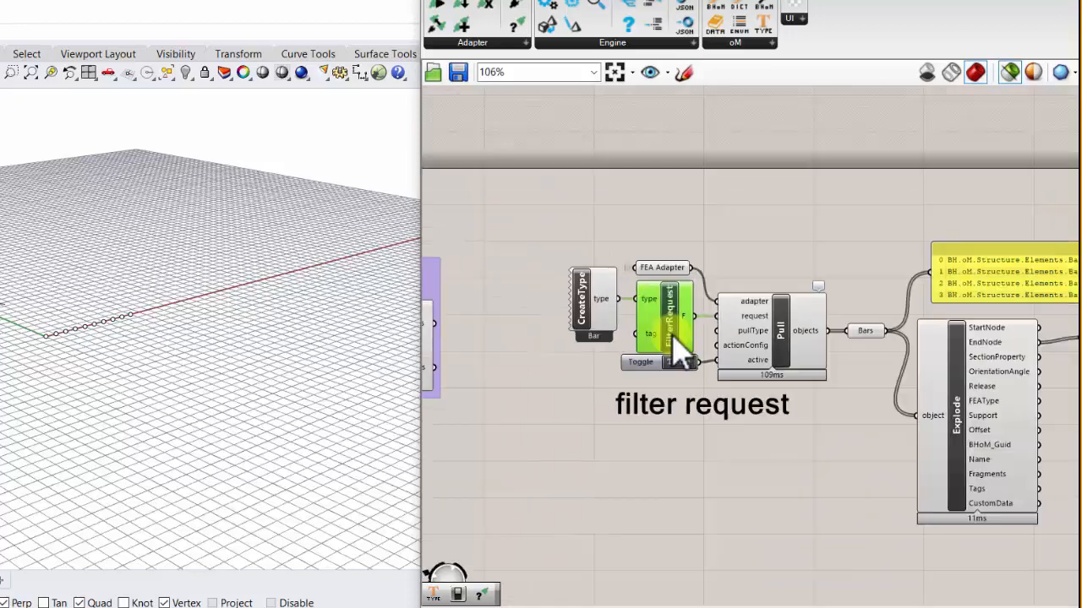
{"action": "scroll", "coordinate": [680, 351], "scroll_direction": "up", "scroll_amount": 4}
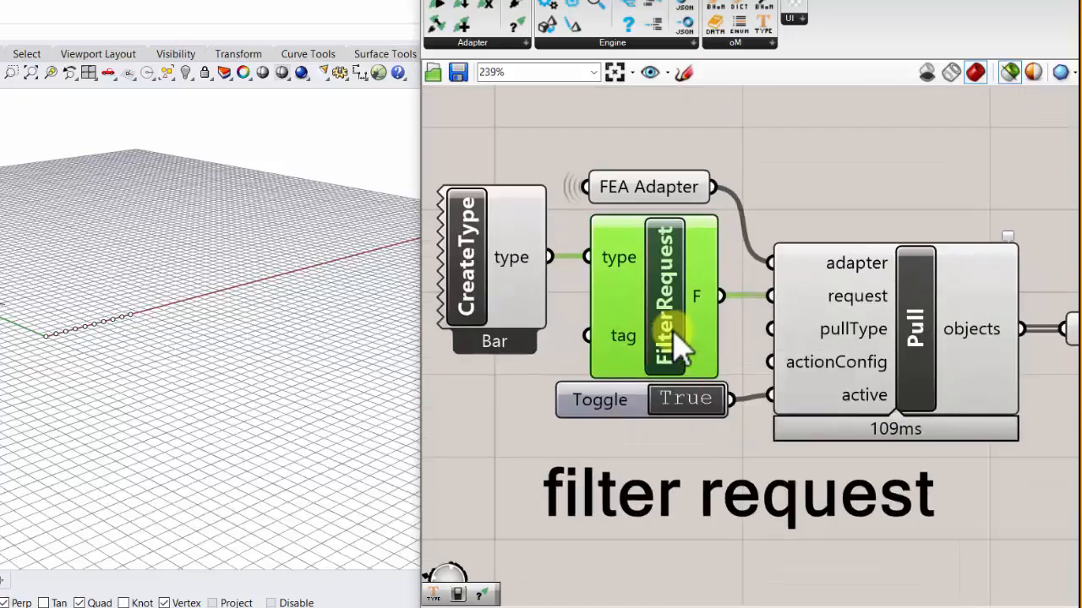
{"action": "scroll", "coordinate": [680, 351], "scroll_direction": "down", "scroll_amount": 3}
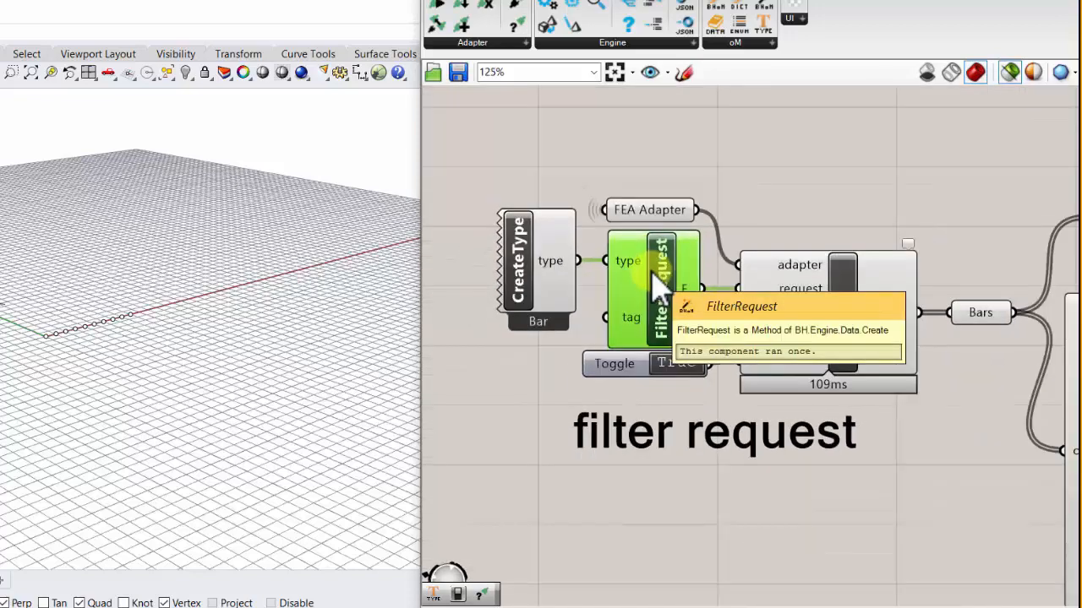
{"action": "left_click_drag", "start_coordinate": [570, 263], "coordinate": [575, 264]}
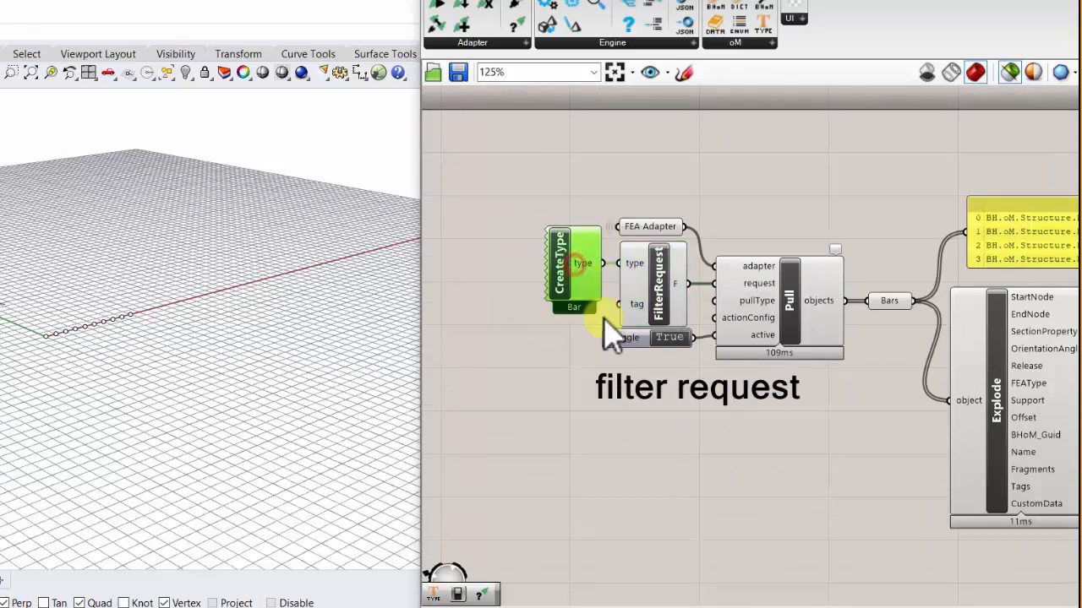
{"action": "scroll", "coordinate": [672, 286], "scroll_direction": "up", "scroll_amount": 3}
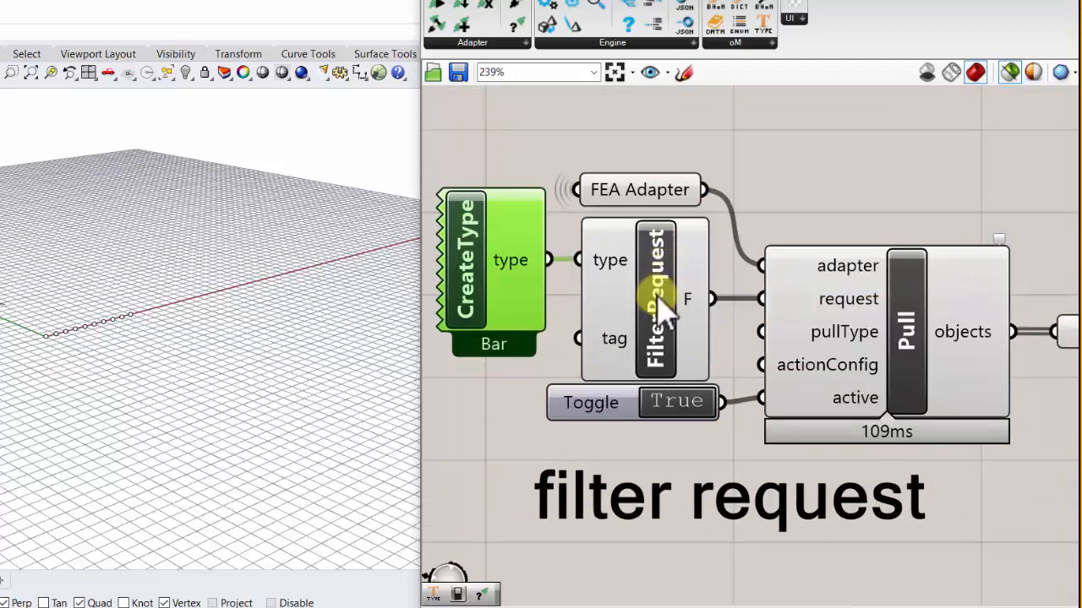
- Place a second CreateType component below the Bar one and set its type to BH.oM.Structure.Results.BarForce
{"action": "scroll", "coordinate": [568, 292], "scroll_direction": "down", "scroll_amount": 2}
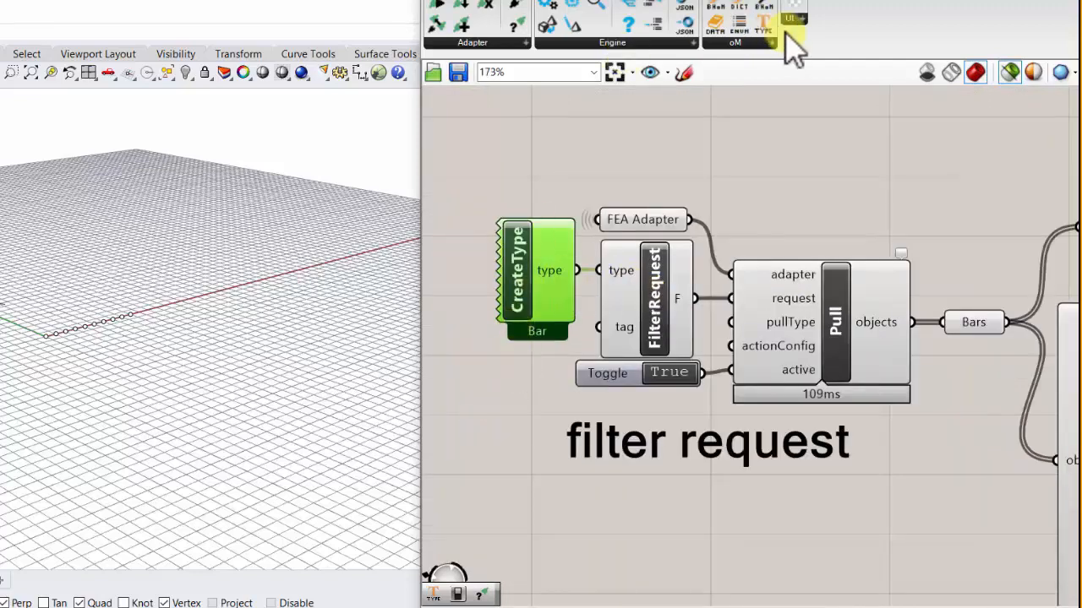
{"action": "left_click_drag", "start_coordinate": [498, 390], "coordinate": [501, 391]}
{"action": "right_click", "coordinate": [479, 391]}
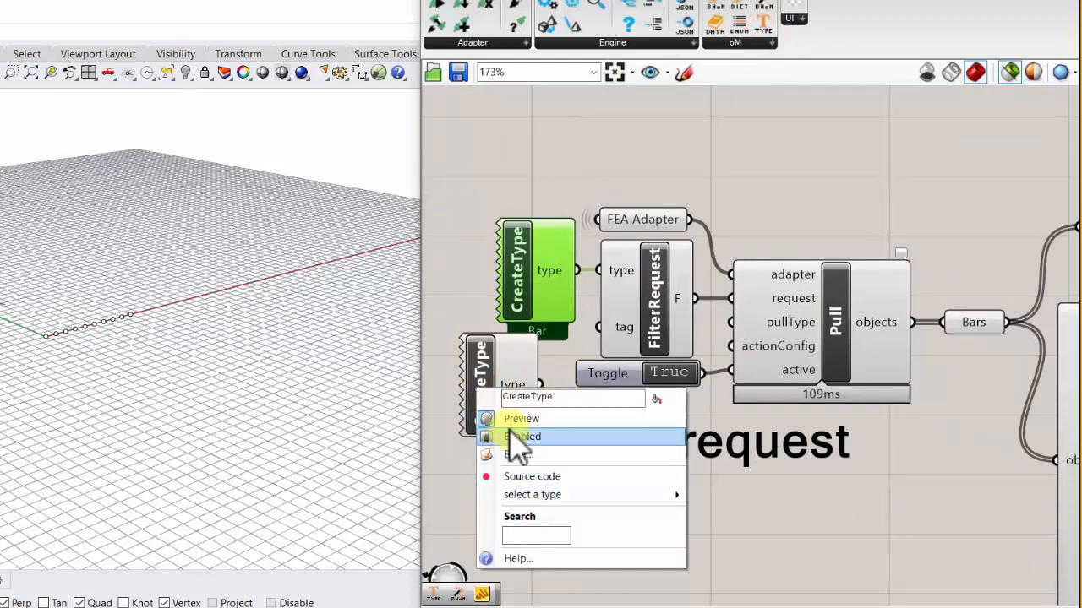
{"action": "left_click", "coordinate": [533, 538]}
{"action": "type", "text": "barfor"}
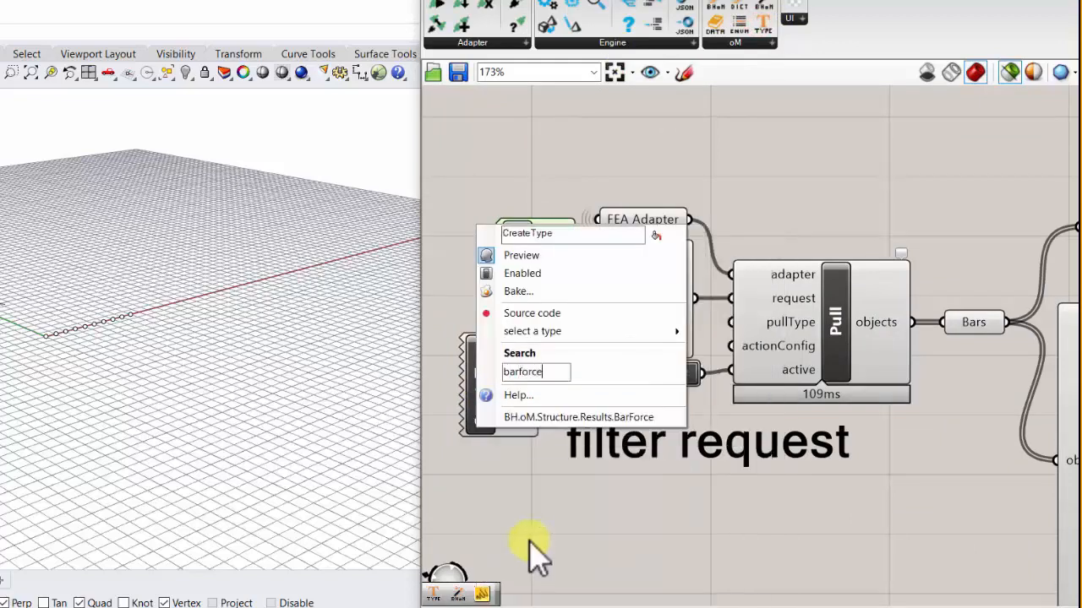
{"action": "type", "text": "ce"}
{"action": "left_click", "coordinate": [545, 418]}
{"action": "left_click_drag", "start_coordinate": [500, 387], "coordinate": [575, 549]}
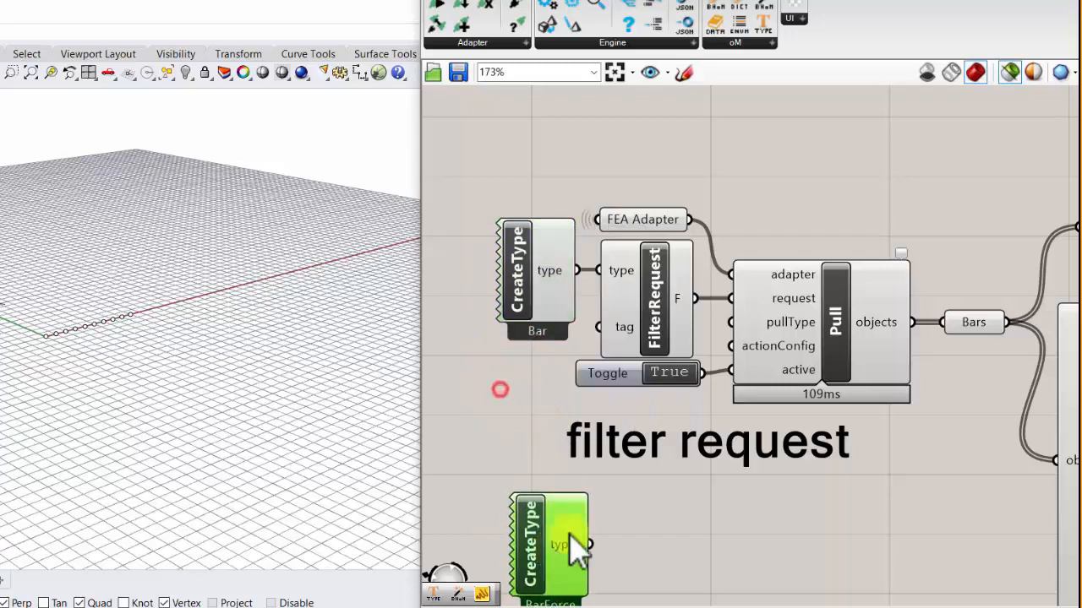
{"action": "right_click_drag", "start_coordinate": [570, 534], "coordinate": [561, 398]}
- Duplicate the FEA Adapter, FilterRequest, Toggle and Pull components and place the copies beside the BarForce CreateType
{"action": "left_click_drag", "start_coordinate": [534, 409], "coordinate": [509, 432]}
{"action": "scroll", "coordinate": [513, 426], "scroll_direction": "down", "scroll_amount": 2}
{"action": "right_click_drag", "start_coordinate": [531, 412], "coordinate": [607, 402]}
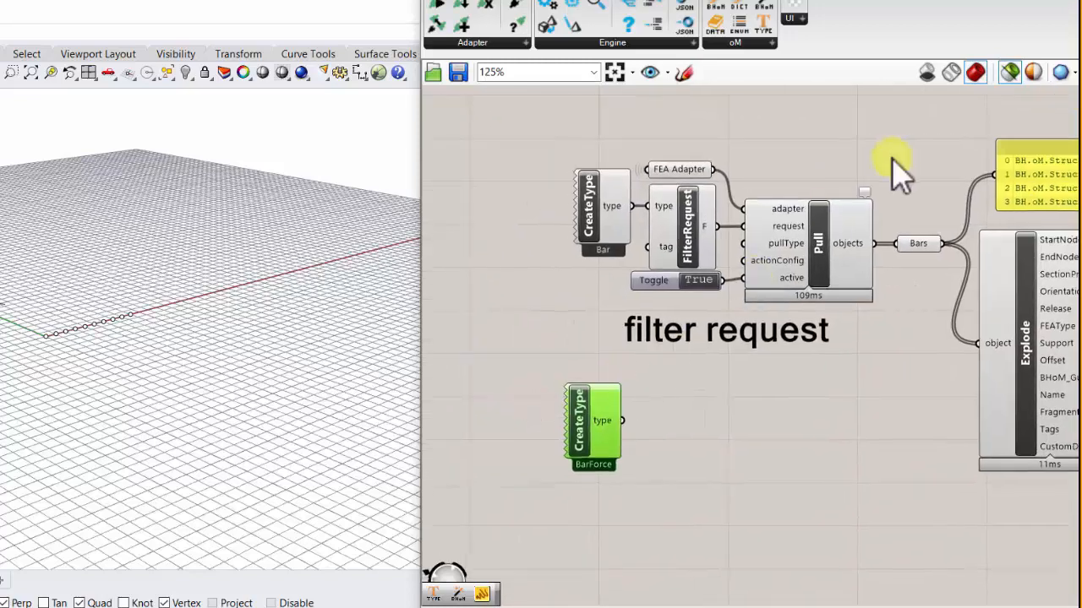
{"action": "left_click_drag", "start_coordinate": [765, 148], "coordinate": [683, 296]}
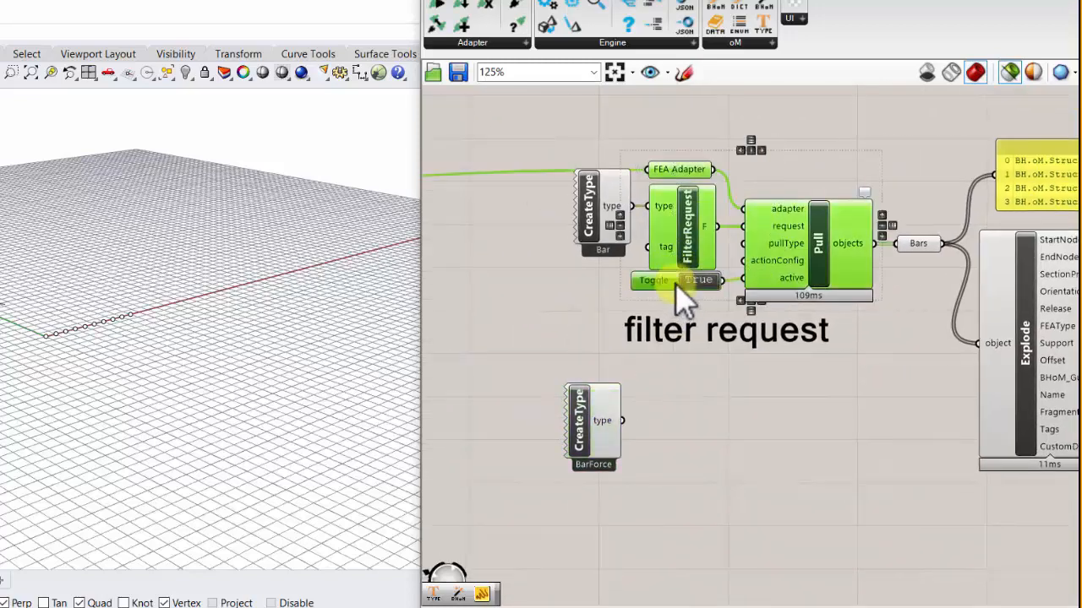
{"action": "key", "text": "ctrl+c"}
{"action": "key", "text": "ctrl+v"}
{"action": "left_click_drag", "start_coordinate": [808, 245], "coordinate": [795, 430]}
- Connect the BarForce CreateType to the copied FilterRequest's type input and align it so the wire runs straight
{"action": "scroll", "coordinate": [586, 358], "scroll_direction": "up", "scroll_amount": 1}
{"action": "right_click_drag", "start_coordinate": [587, 358], "coordinate": [566, 339]}
{"action": "left_click_drag", "start_coordinate": [584, 402], "coordinate": [557, 390]}
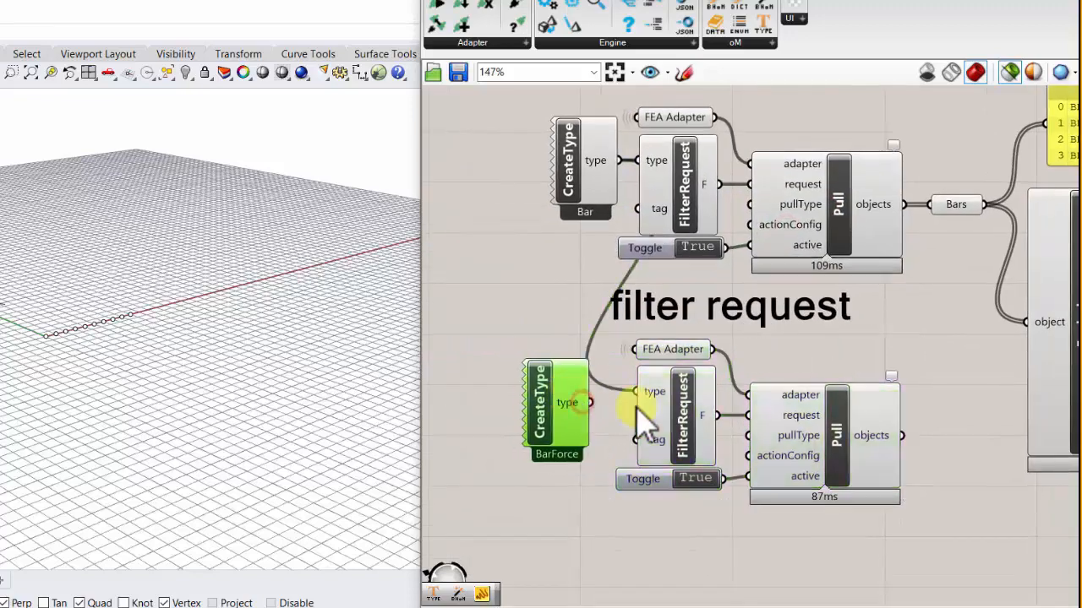
{"action": "left_click", "coordinate": [677, 409]}
{"action": "mouse_move", "coordinate": [566, 393]}
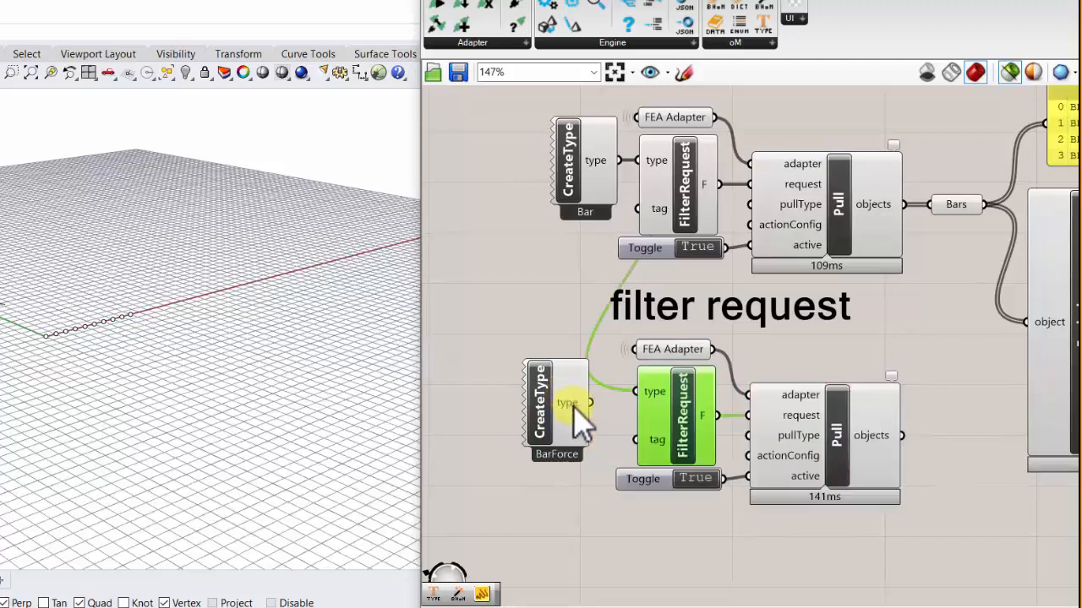
{"action": "left_click_drag", "start_coordinate": [590, 403], "coordinate": [642, 391]}
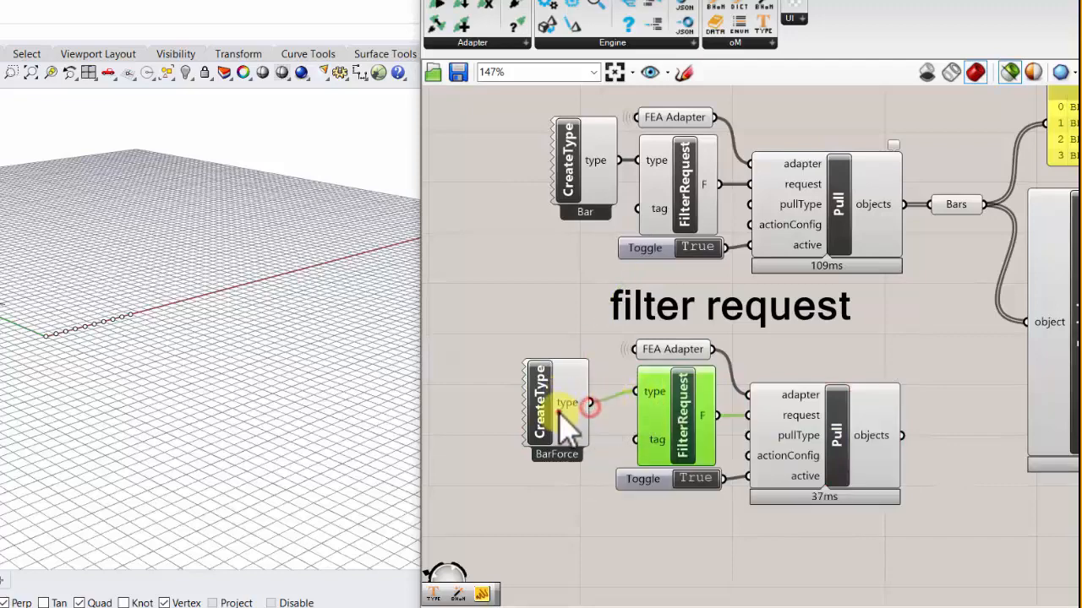
{"action": "left_click_drag", "start_coordinate": [560, 412], "coordinate": [572, 401]}
- Switch to ETABS and delete the fan of long slanted bars rising from the row of base nodes
{"action": "right_click_drag", "start_coordinate": [865, 437], "coordinate": [765, 423]}
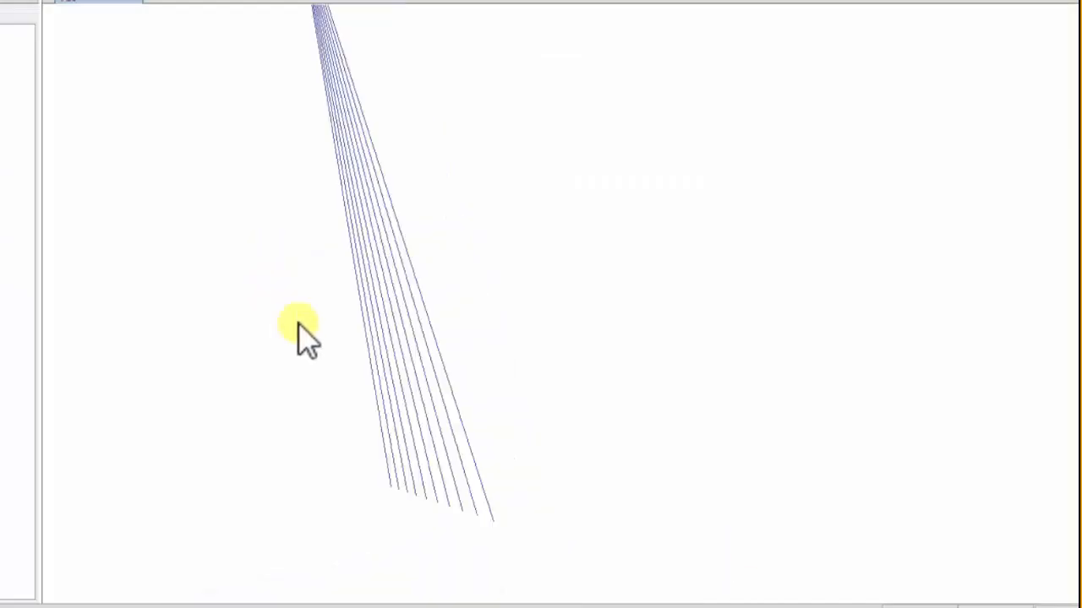
{"action": "scroll", "coordinate": [299, 323], "scroll_direction": "down", "scroll_amount": 5}
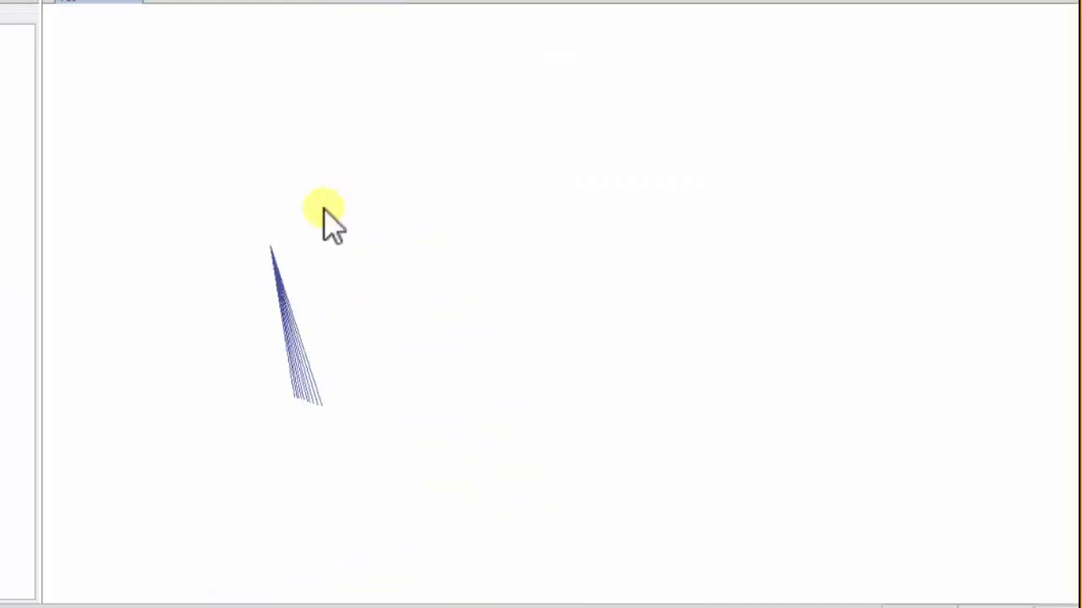
{"action": "scroll", "coordinate": [326, 211], "scroll_direction": "up", "scroll_amount": 6}
{"action": "scroll", "coordinate": [442, 231], "scroll_direction": "down", "scroll_amount": 5}
{"action": "scroll", "coordinate": [402, 313], "scroll_direction": "up", "scroll_amount": 3}
{"action": "scroll", "coordinate": [355, 249], "scroll_direction": "down", "scroll_amount": 5}
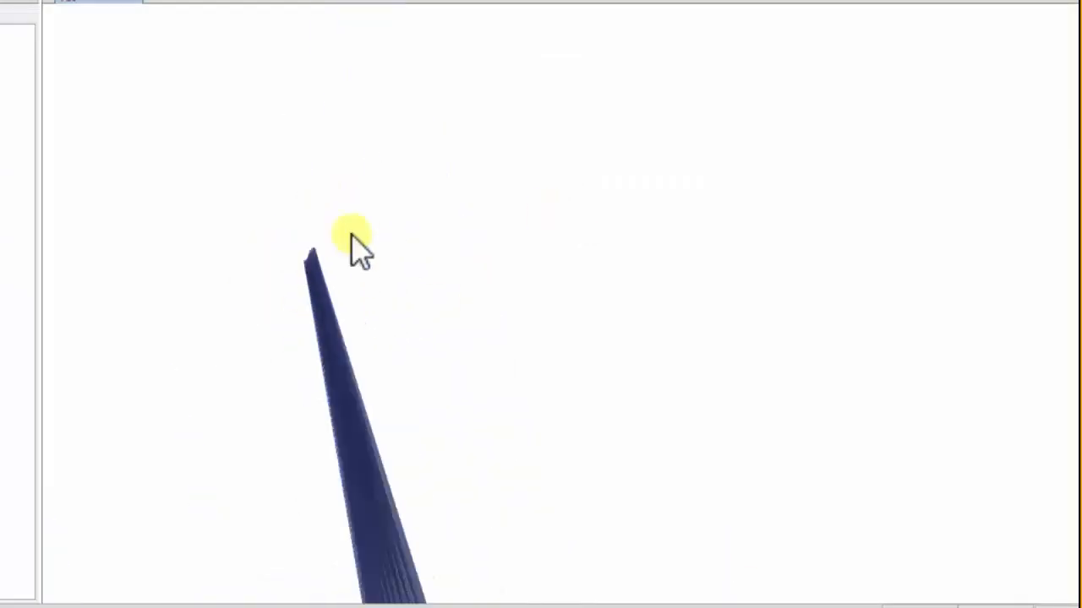
{"action": "scroll", "coordinate": [379, 242], "scroll_direction": "up", "scroll_amount": 5}
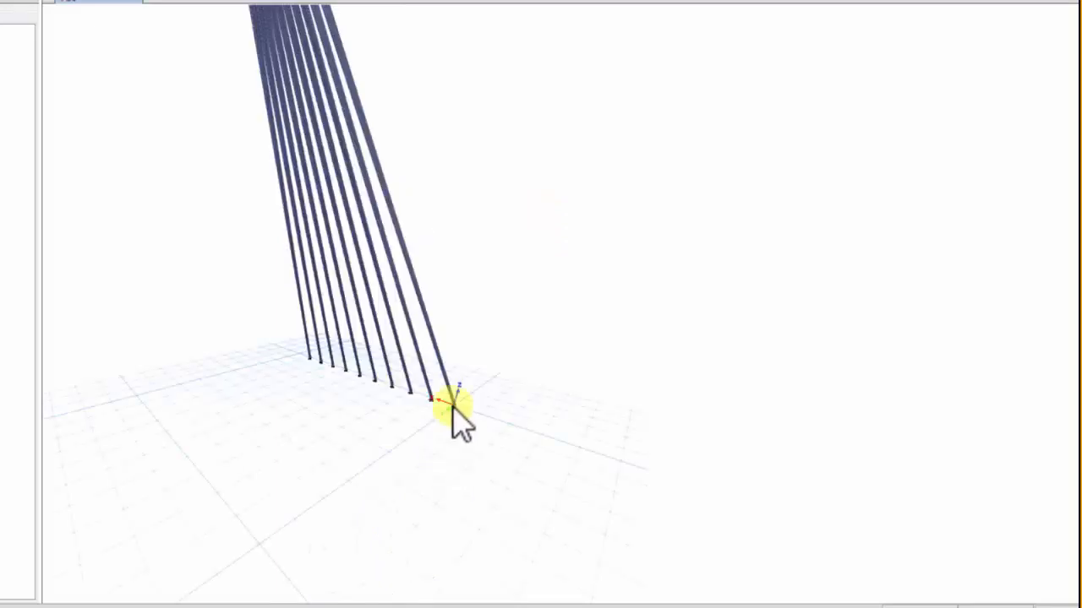
{"action": "left_click_drag", "start_coordinate": [519, 312], "coordinate": [240, 244]}
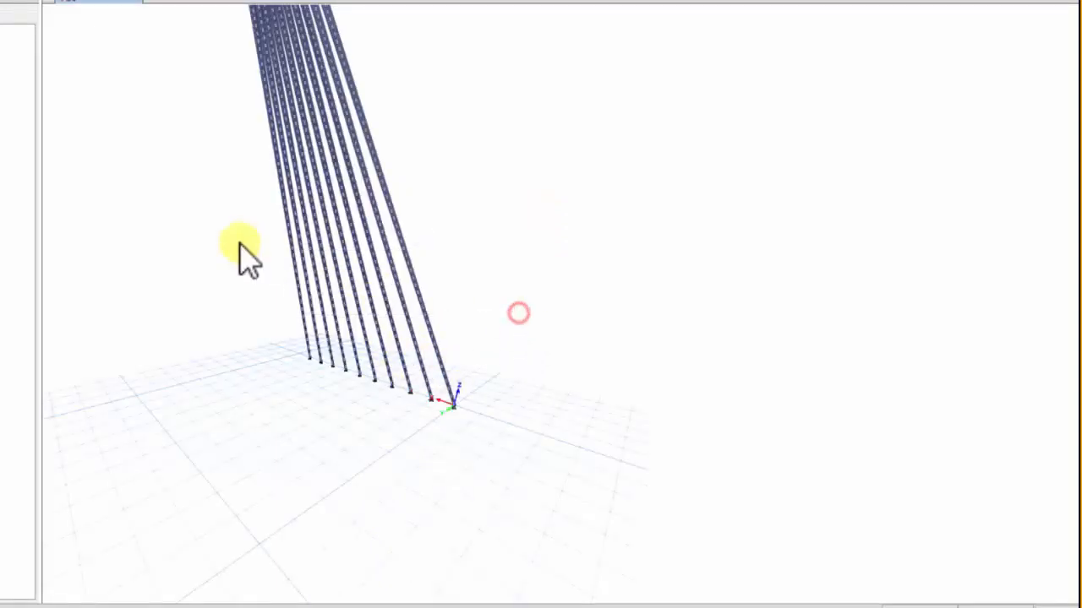
{"action": "key", "text": "Delete"}
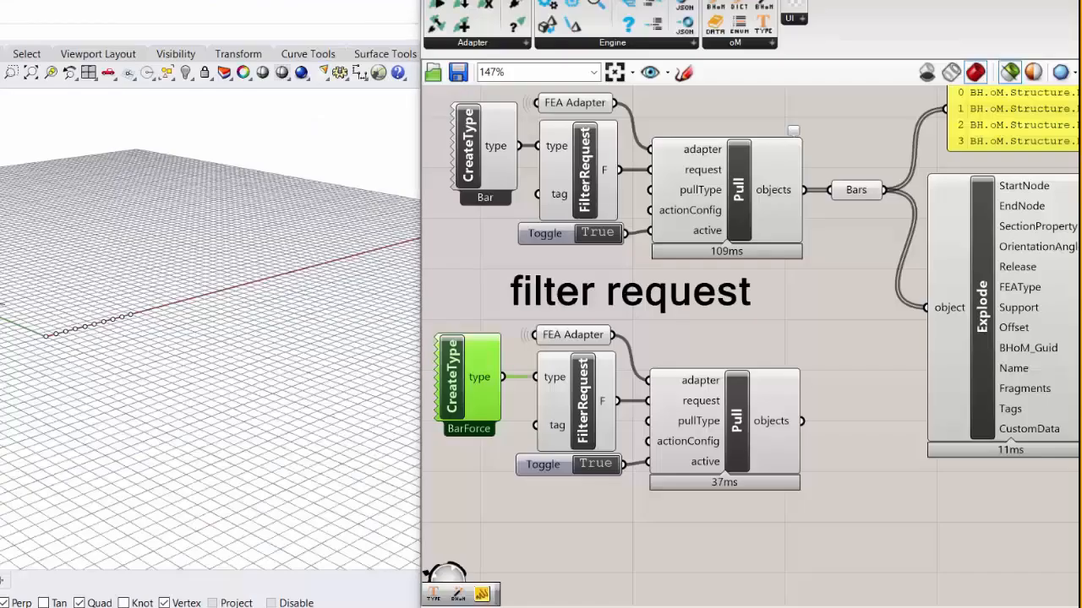
- Switch back to Grasshopper and trigger the Push component to send the Bars to ETABS
{"action": "scroll", "coordinate": [773, 362], "scroll_direction": "down", "scroll_amount": 5}
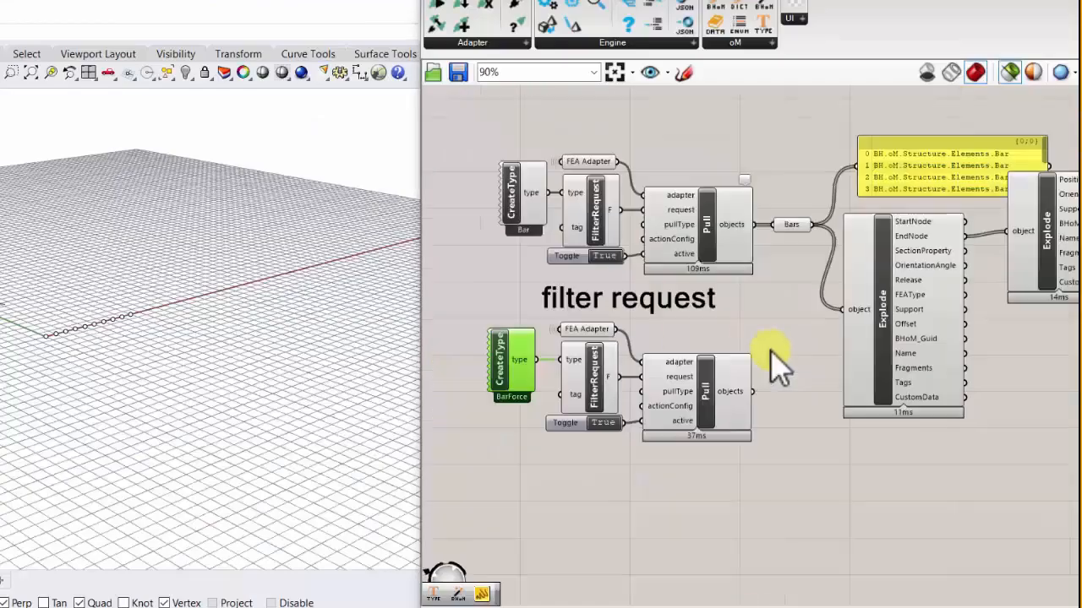
{"action": "scroll", "coordinate": [512, 330], "scroll_direction": "up", "scroll_amount": 5}
{"action": "scroll", "coordinate": [797, 290], "scroll_direction": "up", "scroll_amount": 2}
{"action": "right_click_drag", "start_coordinate": [797, 290], "coordinate": [740, 309]}
{"action": "scroll", "coordinate": [732, 293], "scroll_direction": "down", "scroll_amount": 4}
{"action": "scroll", "coordinate": [732, 275], "scroll_direction": "up", "scroll_amount": 5}
{"action": "right_click_drag", "start_coordinate": [835, 325], "coordinate": [640, 301]}
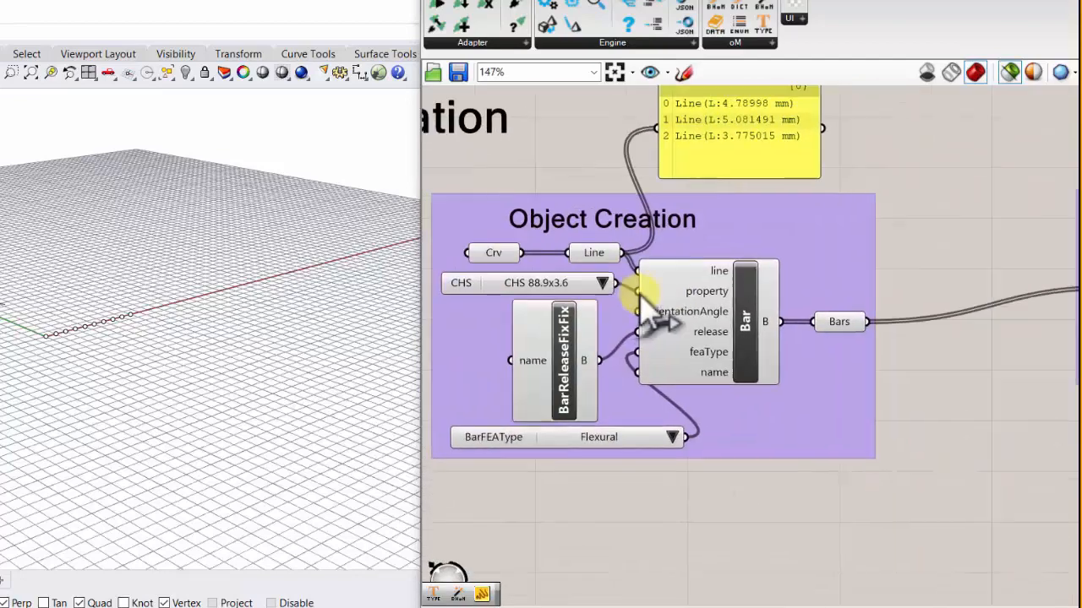
{"action": "scroll", "coordinate": [639, 301], "scroll_direction": "down", "scroll_amount": 4}
{"action": "right_click_drag", "start_coordinate": [895, 329], "coordinate": [652, 331]}
{"action": "scroll", "coordinate": [728, 327], "scroll_direction": "up", "scroll_amount": 5}
{"action": "left_click", "coordinate": [591, 343]}
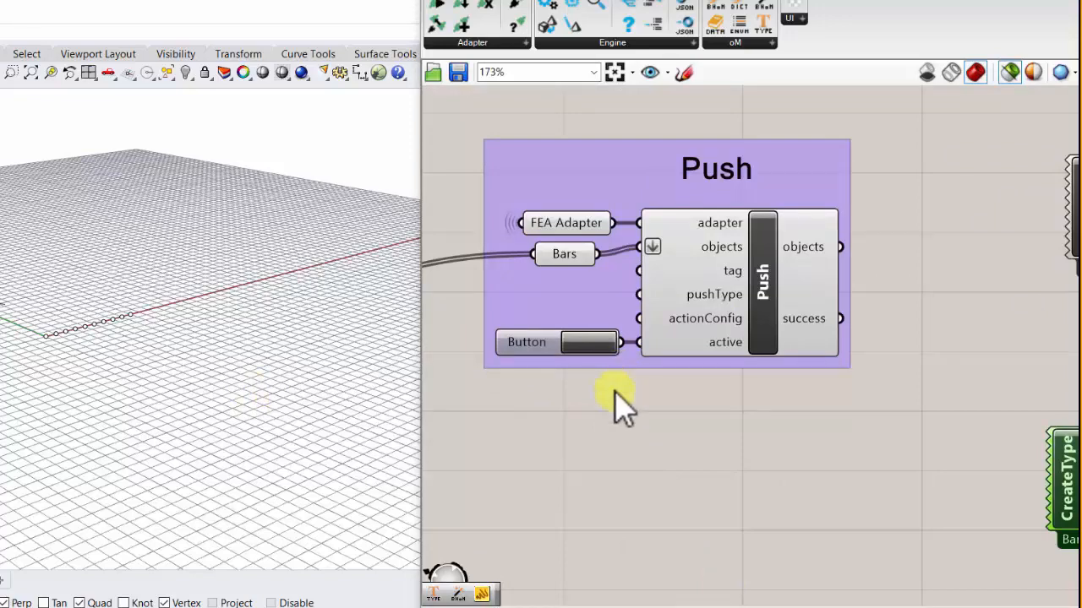
{"action": "scroll", "coordinate": [619, 405], "scroll_direction": "down", "scroll_amount": 4}
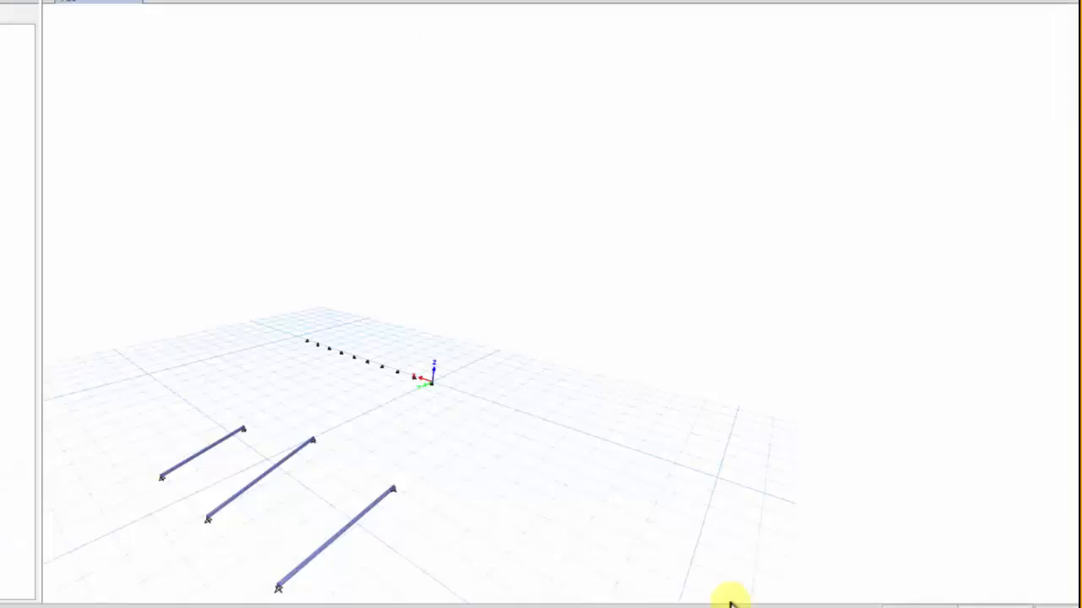
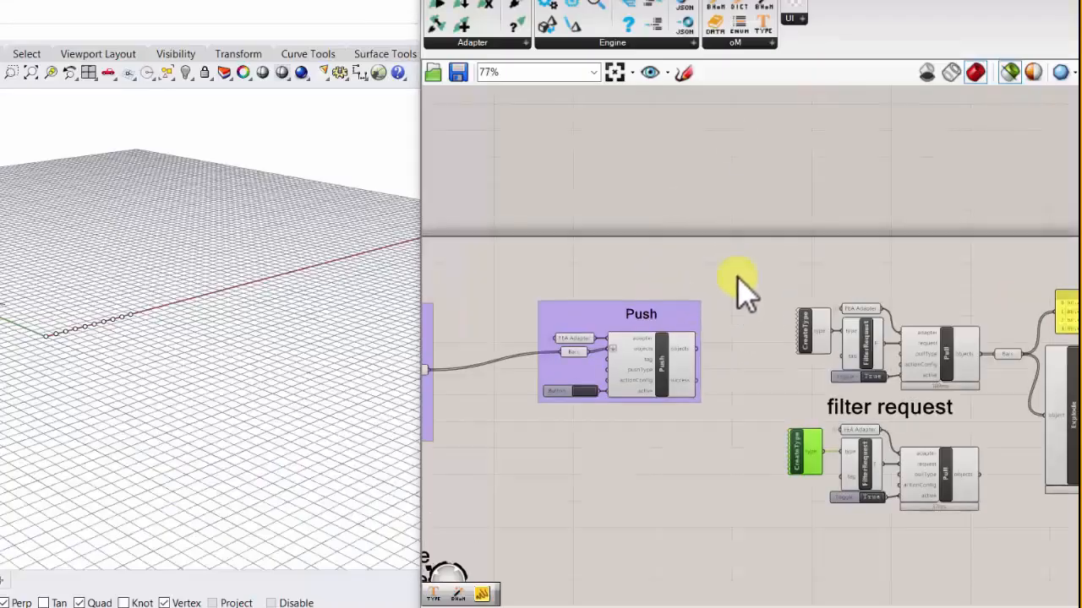
- Examine the pulled Bars by selecting their two Explode components and viewing the geometry in Rhino
{"action": "right_click_drag", "start_coordinate": [764, 293], "coordinate": [553, 217]}
{"action": "scroll", "coordinate": [754, 277], "scroll_direction": "up", "scroll_amount": 3}
{"action": "right_click_drag", "start_coordinate": [749, 275], "coordinate": [585, 243]}
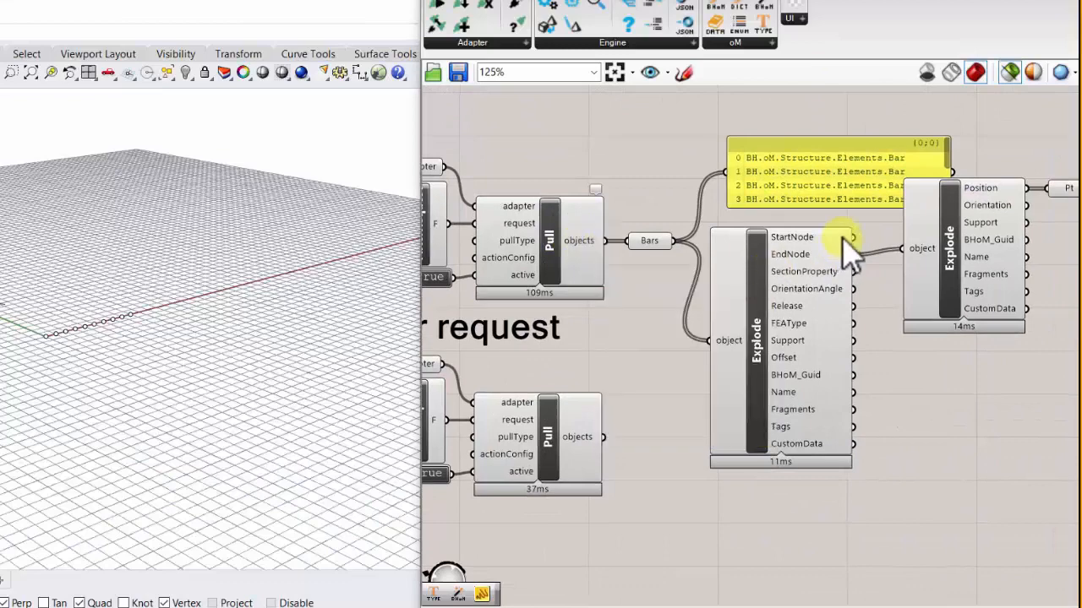
{"action": "scroll", "coordinate": [841, 249], "scroll_direction": "down", "scroll_amount": 3}
{"action": "left_click", "coordinate": [884, 269]}
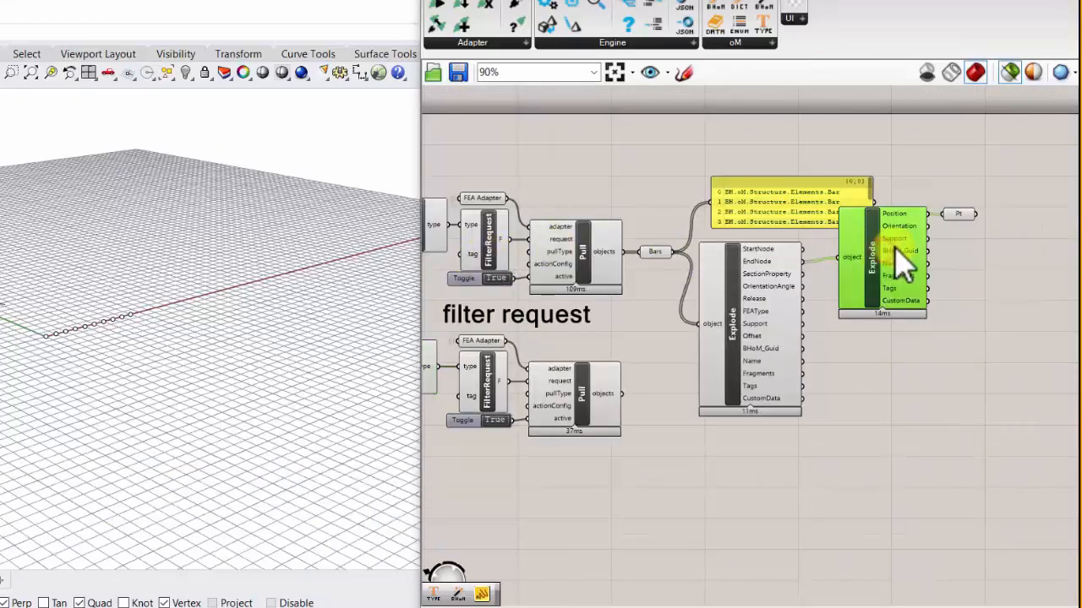
{"action": "left_click", "coordinate": [747, 304]}
{"action": "right_click_drag", "start_coordinate": [18, 283], "coordinate": [36, 338]}
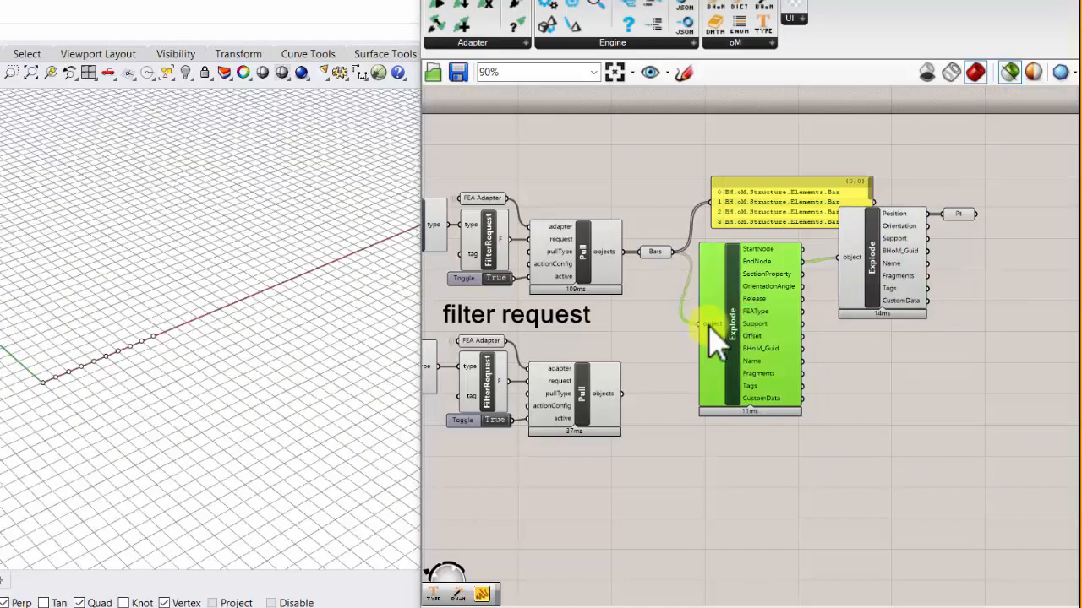
{"action": "scroll", "coordinate": [5, 380], "scroll_direction": "up", "scroll_amount": 3}
{"action": "scroll", "coordinate": [51, 368], "scroll_direction": "down", "scroll_amount": 2}
{"action": "scroll", "coordinate": [5, 279], "scroll_direction": "up", "scroll_amount": 5}
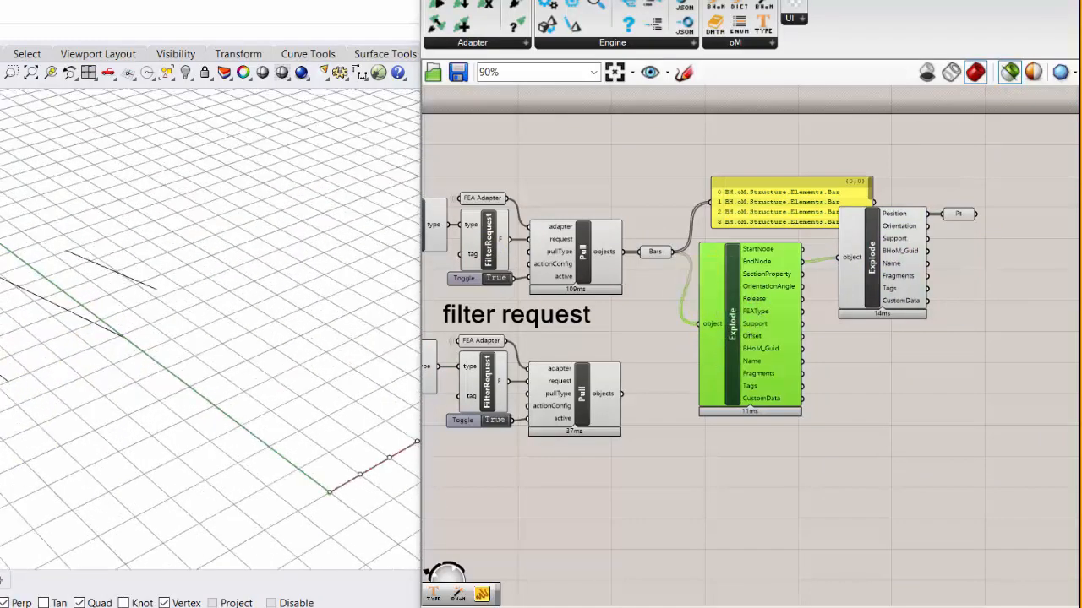
{"action": "left_click_drag", "start_coordinate": [944, 367], "coordinate": [769, 262]}
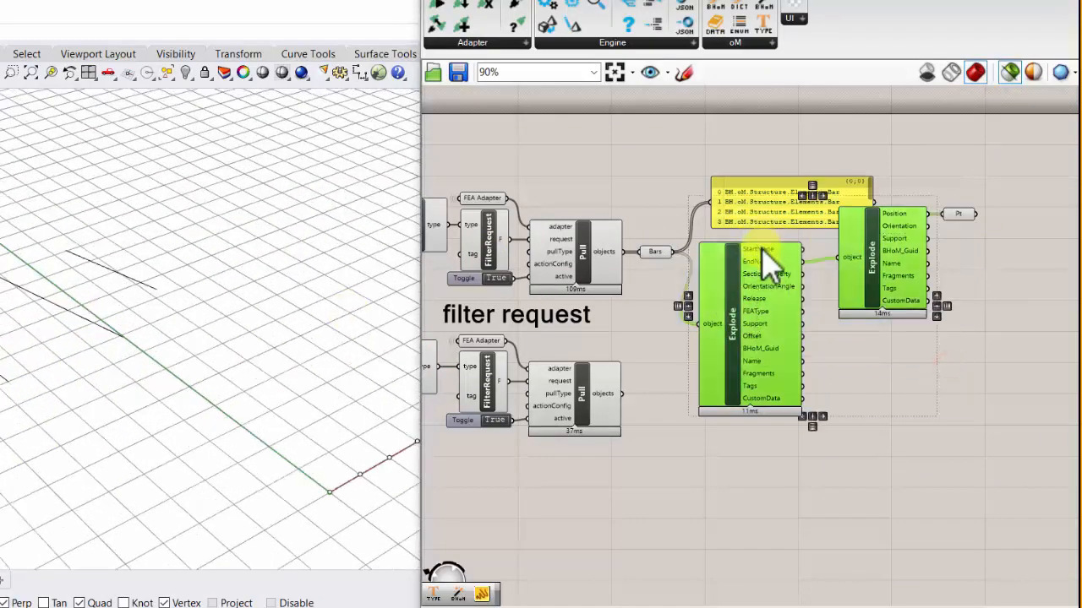
{"action": "scroll", "coordinate": [807, 309], "scroll_direction": "up", "scroll_amount": 2}
- Connect the bars' StartNode output to the second Explode and delete the leftover points in Rhino
{"action": "left_click", "coordinate": [982, 204]}
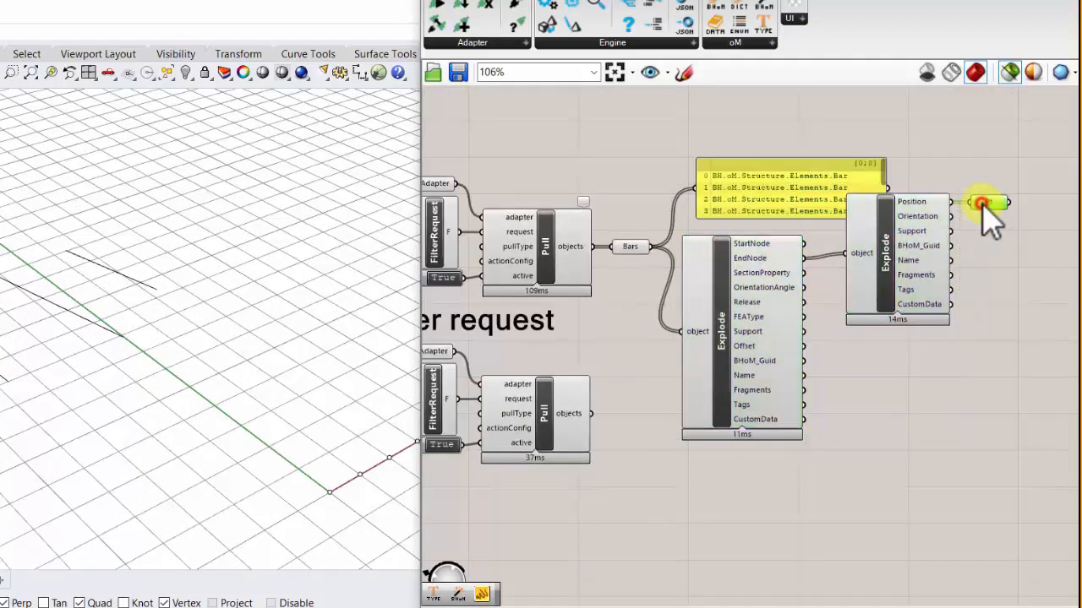
{"action": "middle_click", "coordinate": [983, 203]}
{"action": "left_click", "coordinate": [1010, 253]}
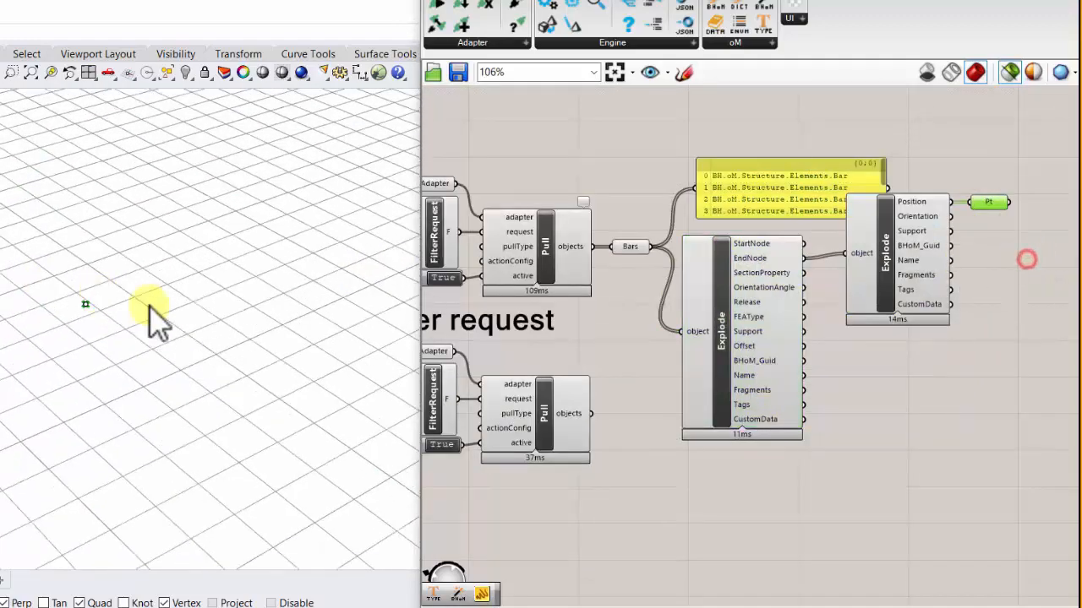
{"action": "scroll", "coordinate": [61, 318], "scroll_direction": "down", "scroll_amount": 8}
{"action": "scroll", "coordinate": [68, 327], "scroll_direction": "up", "scroll_amount": 3}
{"action": "right_click_drag", "start_coordinate": [100, 336], "coordinate": [89, 306]}
{"action": "left_click_drag", "start_coordinate": [803, 244], "coordinate": [848, 255]}
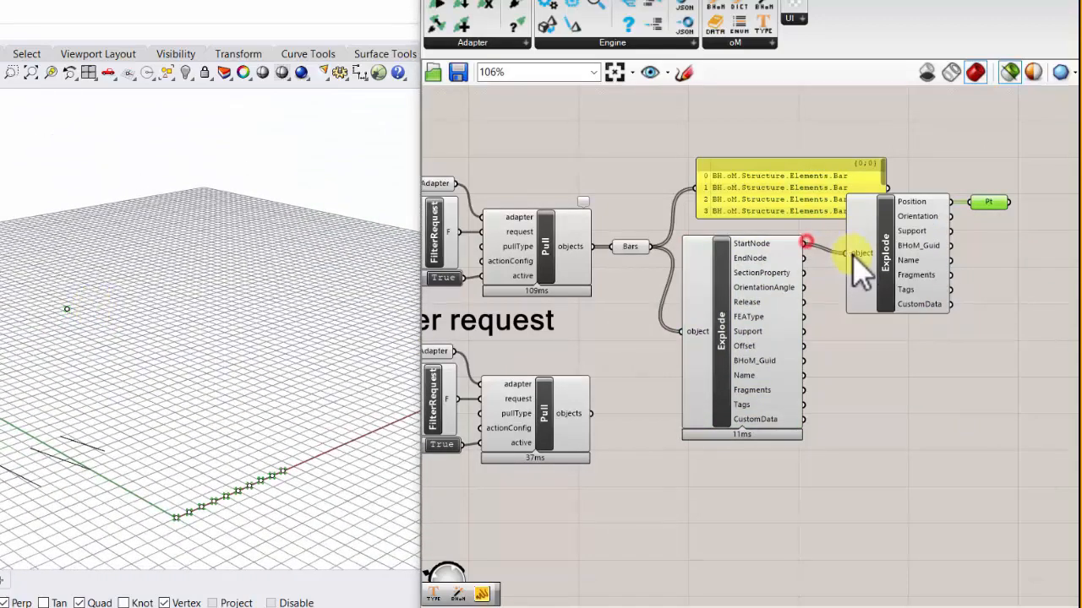
{"action": "scroll", "coordinate": [95, 427], "scroll_direction": "down", "scroll_amount": 2}
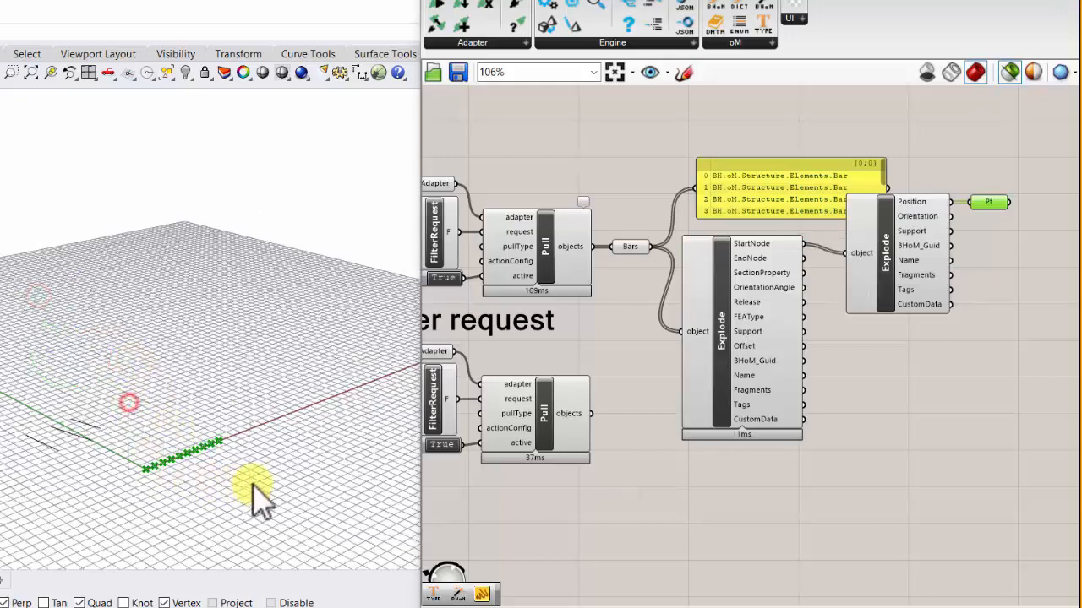
{"action": "scroll", "coordinate": [247, 437], "scroll_direction": "up", "scroll_amount": 2}
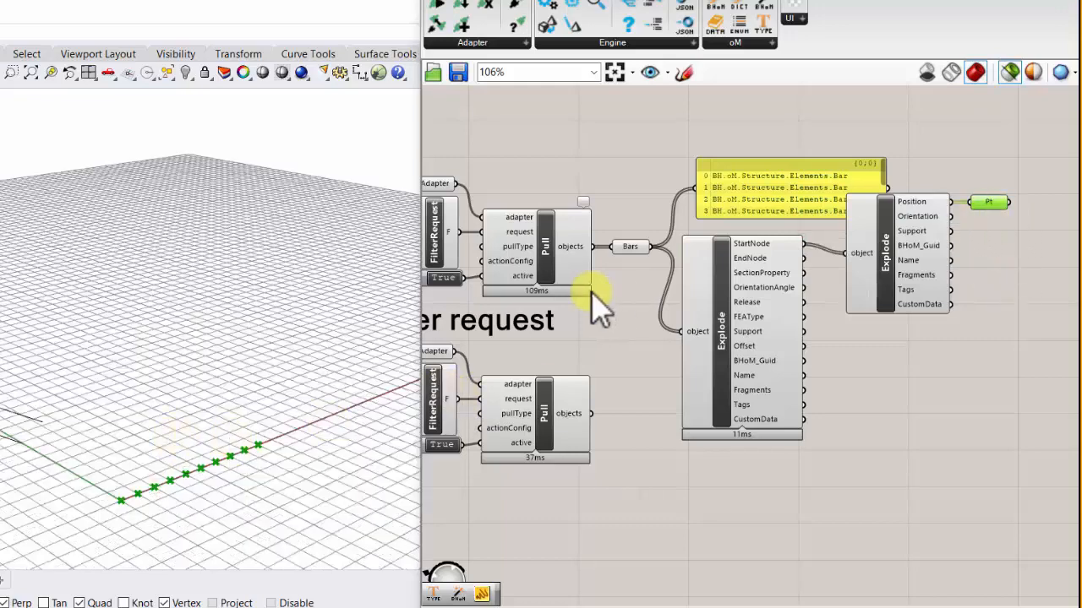
- Switch the Bar Pull's toggle to False and back to True to pull the bars again
{"action": "right_click_drag", "start_coordinate": [591, 293], "coordinate": [723, 283]}
{"action": "left_click", "coordinate": [533, 268]}
{"action": "left_click", "coordinate": [579, 271]}
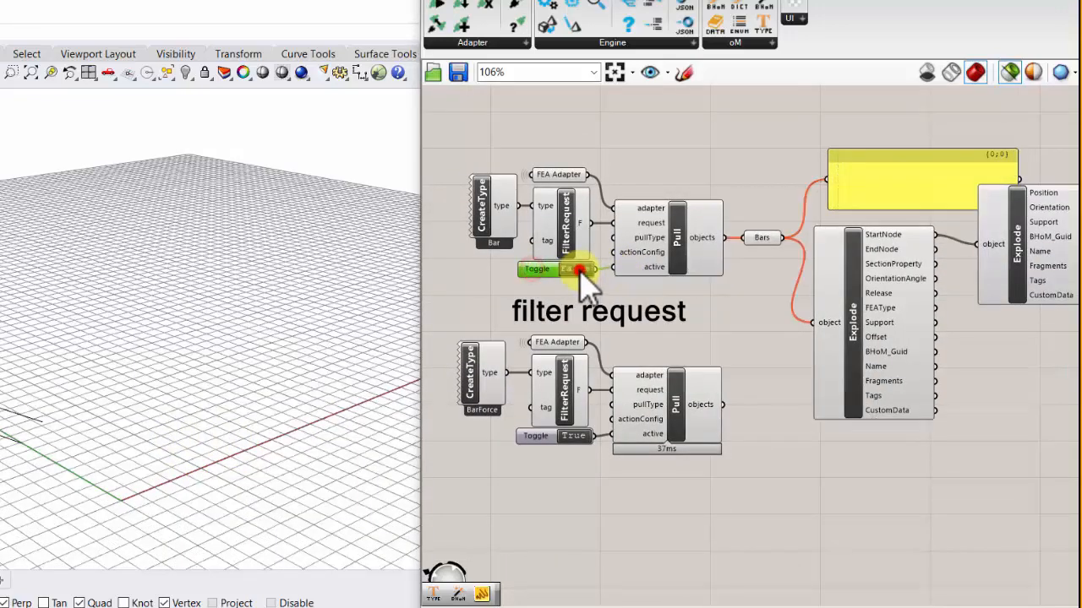
{"action": "left_click", "coordinate": [580, 272]}
{"action": "scroll", "coordinate": [583, 275], "scroll_direction": "down", "scroll_amount": 3}
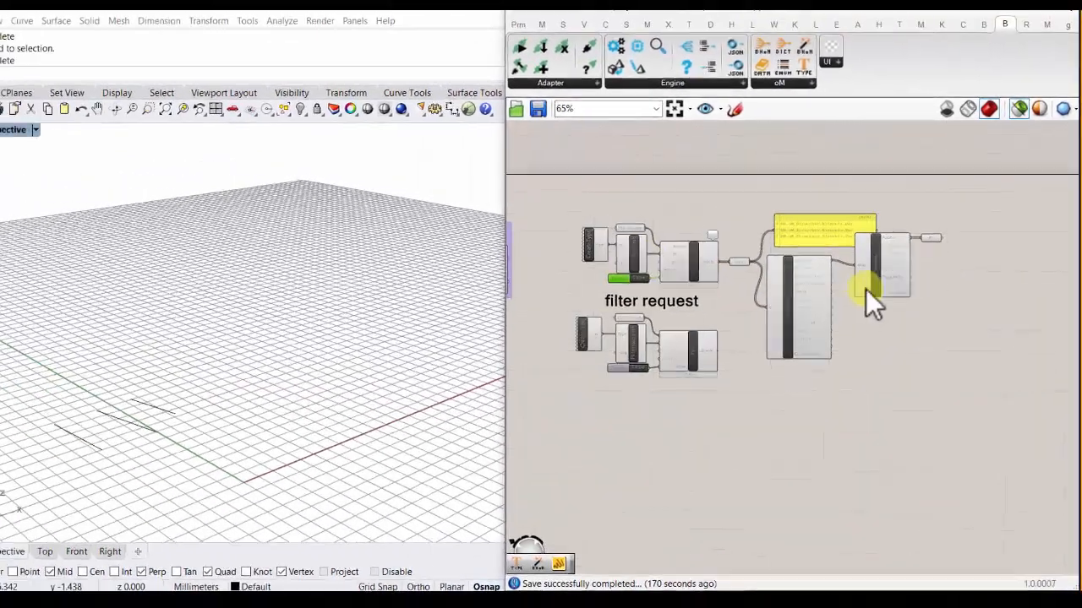
- Select the panel and both Explode components to preview the bar nodes in Rhino
{"action": "scroll", "coordinate": [831, 279], "scroll_direction": "up", "scroll_amount": 3}
{"action": "left_click_drag", "start_coordinate": [903, 366], "coordinate": [778, 197]}
{"action": "scroll", "coordinate": [111, 429], "scroll_direction": "up", "scroll_amount": 2}
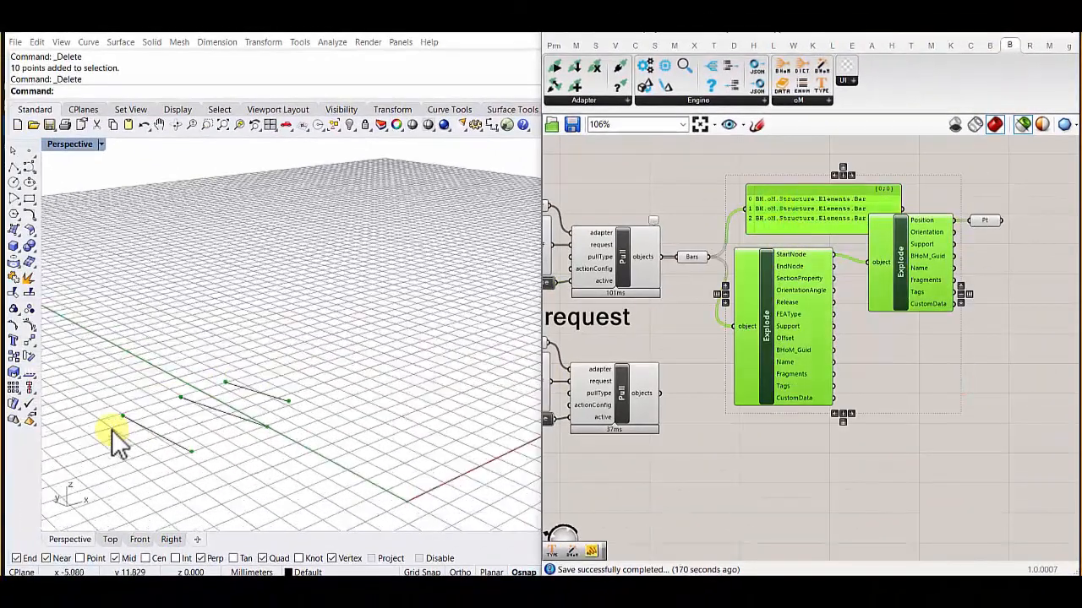
- Connect the BarForce Pull's objects output to the panel and switch its toggle to False and back to True
{"action": "right_click_drag", "start_coordinate": [749, 314], "coordinate": [813, 255]}
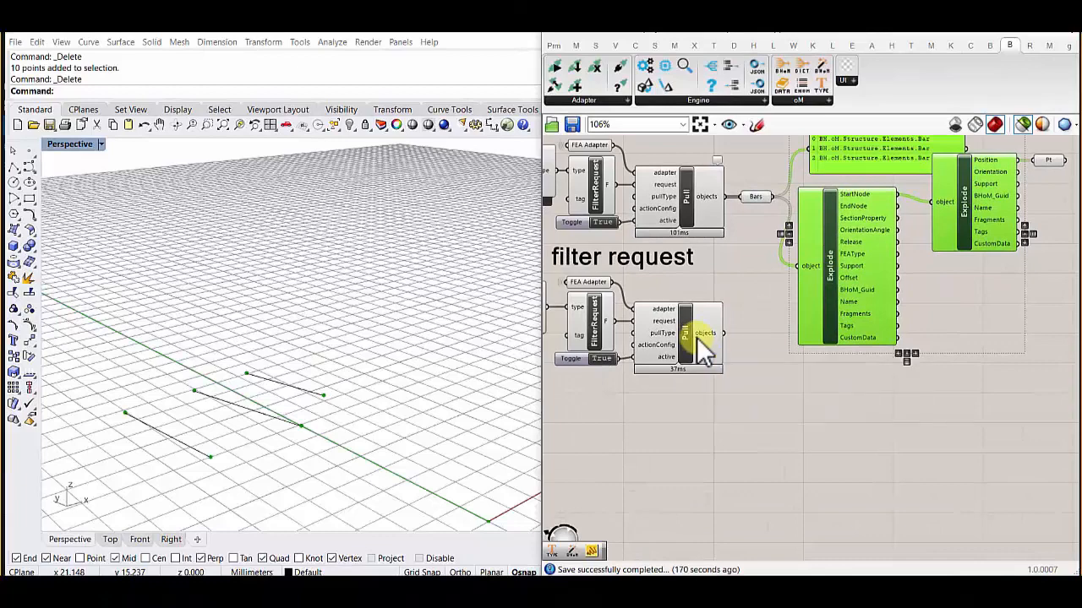
{"action": "scroll", "coordinate": [713, 340], "scroll_direction": "up", "scroll_amount": 2}
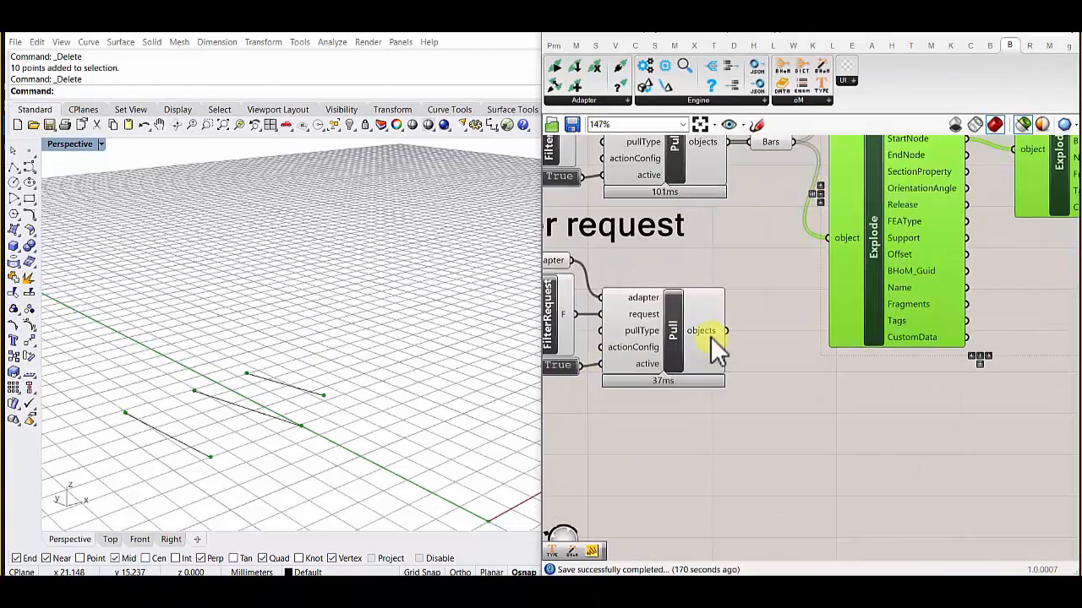
{"action": "scroll", "coordinate": [709, 338], "scroll_direction": "down", "scroll_amount": 2}
{"action": "left_click_drag", "start_coordinate": [768, 239], "coordinate": [807, 149]}
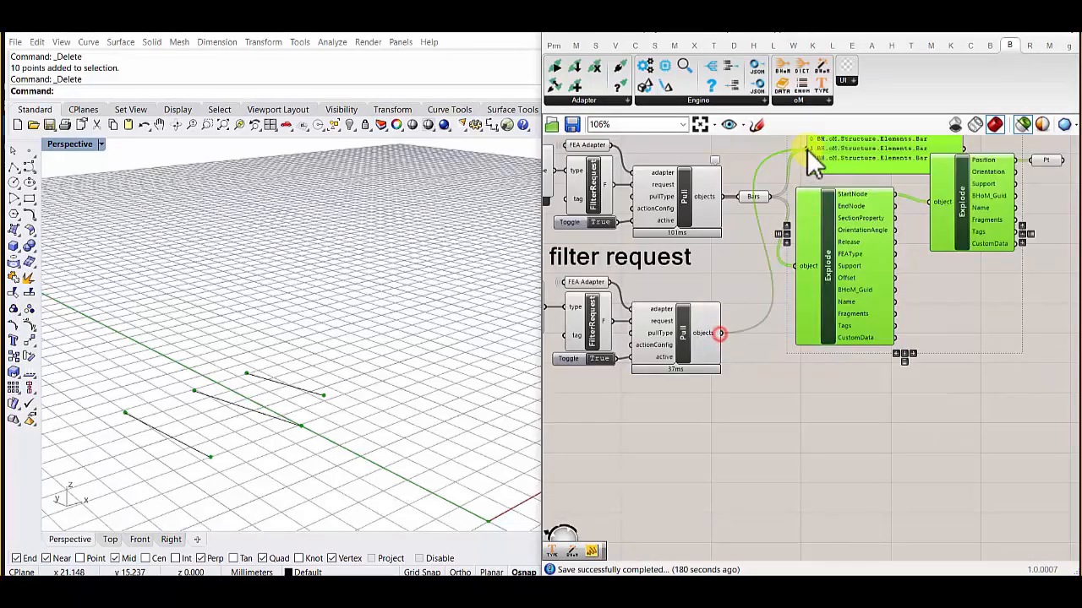
{"action": "left_click", "coordinate": [606, 356]}
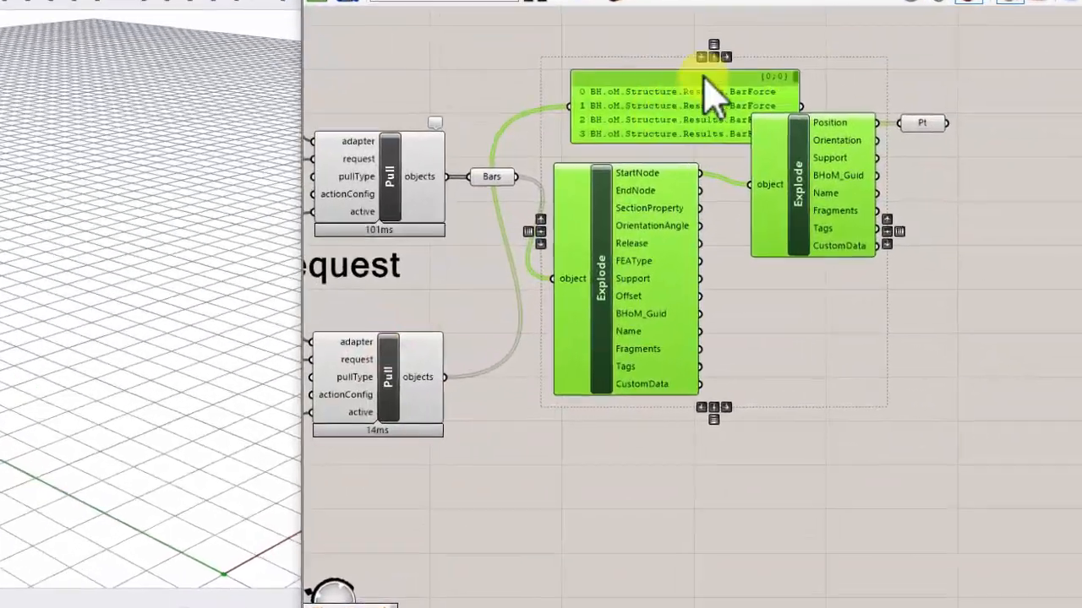
{"action": "mouse_move", "coordinate": [686, 87]}
{"action": "left_mouse_down"}
{"action": "mouse_move", "coordinate": [714, 34]}
{"action": "mouse_move", "coordinate": [701, 76]}
{"action": "left_mouse_up"}
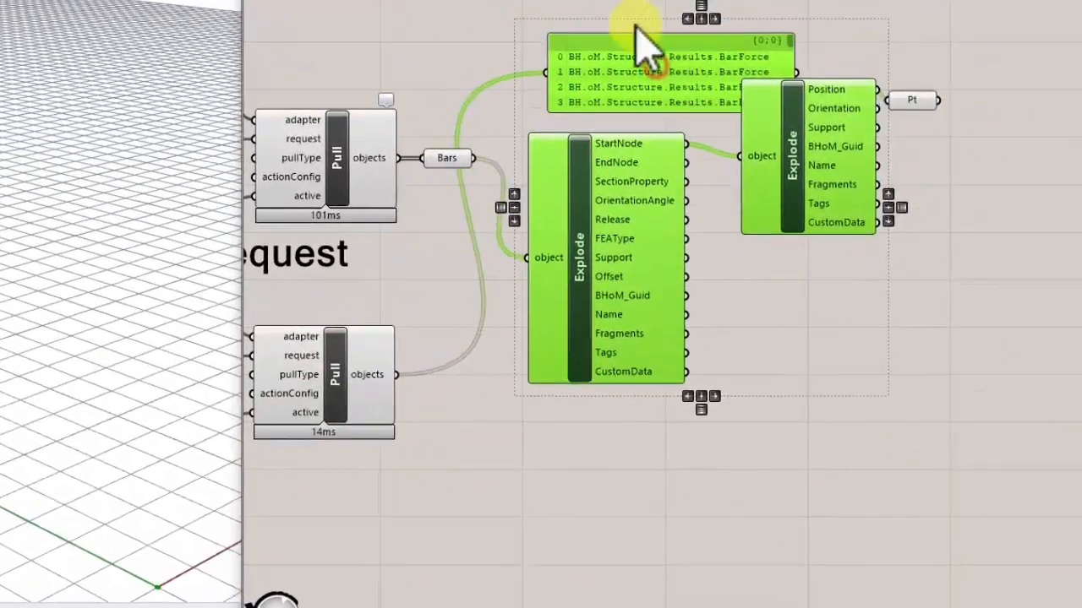
- Move the BarForce panel away from the Explode components to free space below the second Pull
{"action": "left_click", "coordinate": [624, 41]}
{"action": "left_click_drag", "start_coordinate": [636, 88], "coordinate": [563, 464]}
{"action": "scroll", "coordinate": [541, 468], "scroll_direction": "up", "scroll_amount": 3}
{"action": "right_click_drag", "start_coordinate": [573, 368], "coordinate": [692, 251]}
{"action": "left_click_drag", "start_coordinate": [715, 321], "coordinate": [379, 569]}
{"action": "right_click_drag", "start_coordinate": [486, 418], "coordinate": [540, 266]}
{"action": "scroll", "coordinate": [514, 254], "scroll_direction": "down", "scroll_amount": 1}
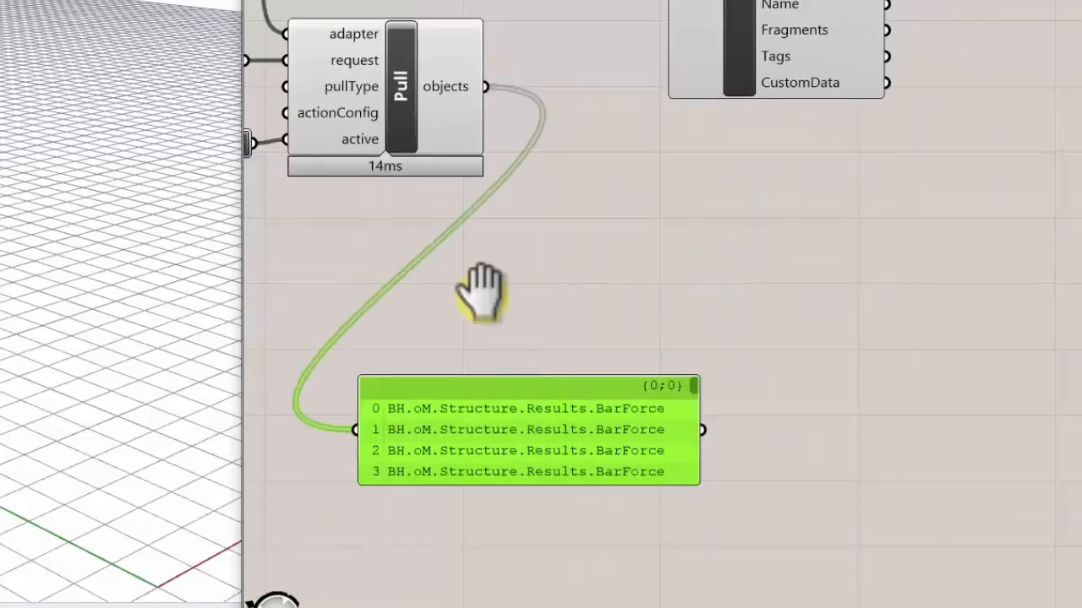
- Add an Explode component near the panel and connect the BarForce Pull's objects output to it
{"action": "right_click_drag", "start_coordinate": [483, 285], "coordinate": [483, 358]}
{"action": "scroll", "coordinate": [483, 357], "scroll_direction": "down", "scroll_amount": 1}
{"action": "right_click_drag", "start_coordinate": [661, 297], "coordinate": [627, 339]}
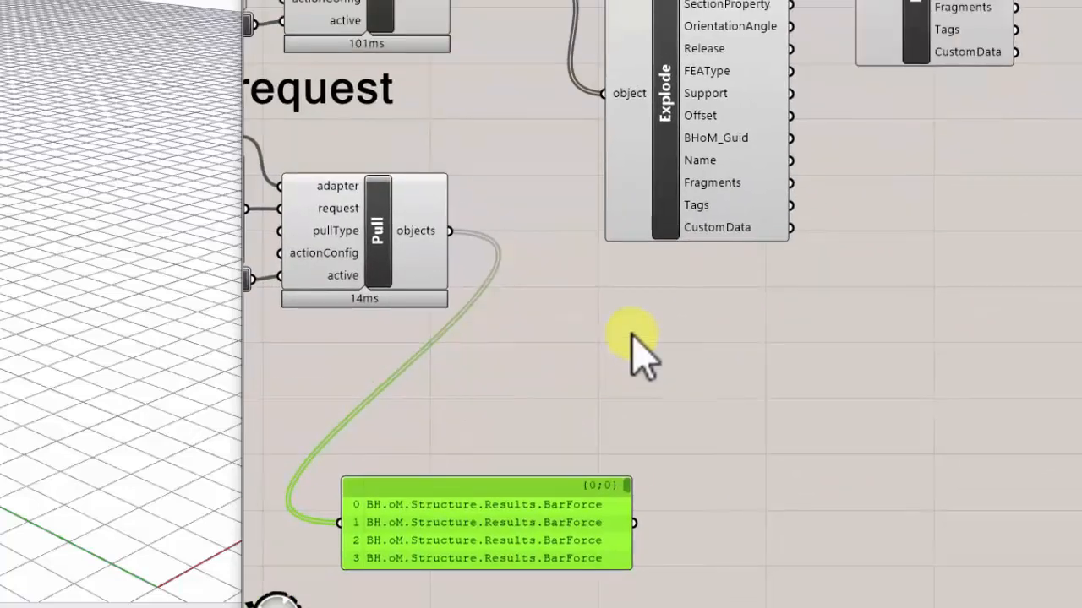
{"action": "double_click", "coordinate": [671, 364]}
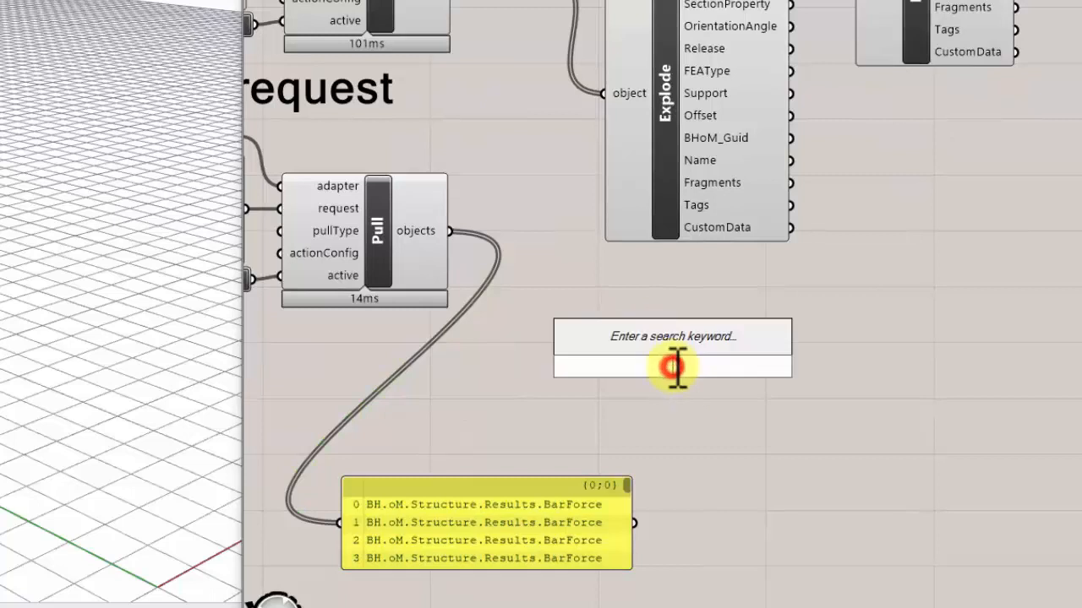
{"action": "type", "text": "ex"}
{"action": "left_click", "coordinate": [636, 284]}
{"action": "left_click_drag", "start_coordinate": [451, 231], "coordinate": [644, 368]}
{"action": "left_click_drag", "start_coordinate": [714, 321], "coordinate": [683, 334]}
{"action": "left_click_drag", "start_coordinate": [495, 572], "coordinate": [420, 583]}
- Examine the new Explode's force, moment, ObjectId, ResultCase, TimeStep, Position and Divisions outputs
{"action": "scroll", "coordinate": [811, 390], "scroll_direction": "up", "scroll_amount": 2}
{"action": "scroll", "coordinate": [612, 394], "scroll_direction": "up", "scroll_amount": 2}
{"action": "right_click_drag", "start_coordinate": [674, 428], "coordinate": [657, 360]}
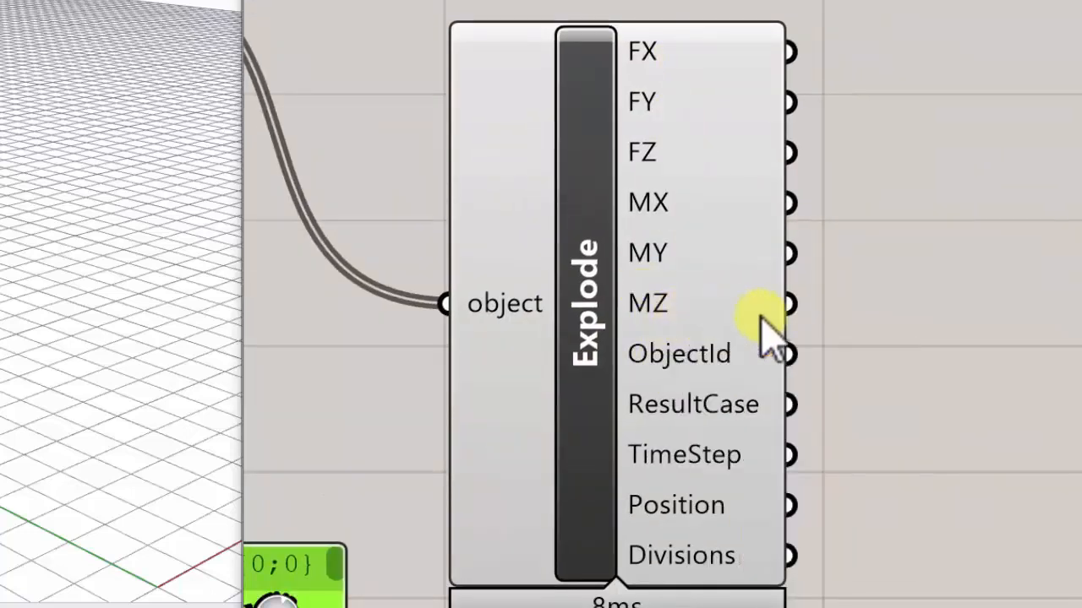
{"action": "mouse_move", "coordinate": [714, 372]}
{"action": "mouse_move", "coordinate": [714, 411]}
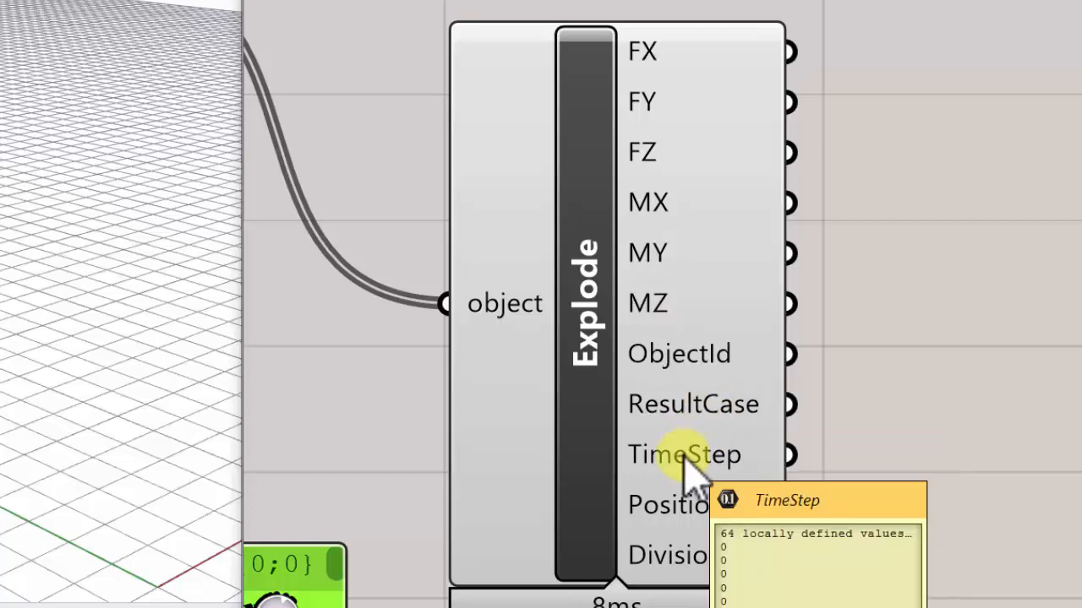
{"action": "mouse_move", "coordinate": [681, 495]}
{"action": "scroll", "coordinate": [681, 495], "scroll_direction": "down", "scroll_amount": 2}
{"action": "right_click_drag", "start_coordinate": [682, 495], "coordinate": [648, 498]}
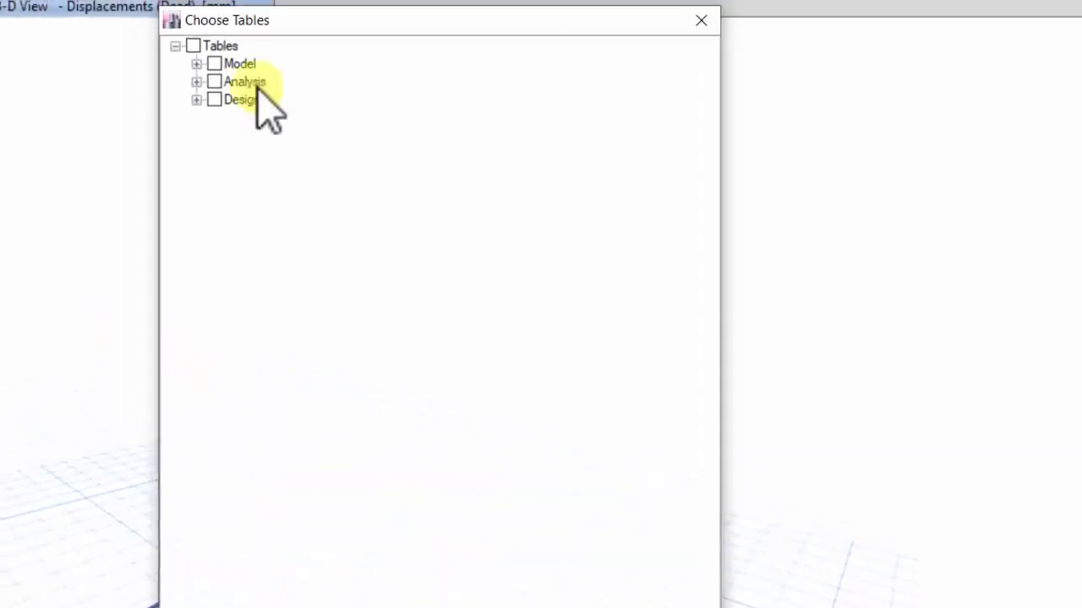
- Look through the Analysis results categories in the ETABS Choose Tables dialog and close it
{"action": "left_click", "coordinate": [242, 117]}
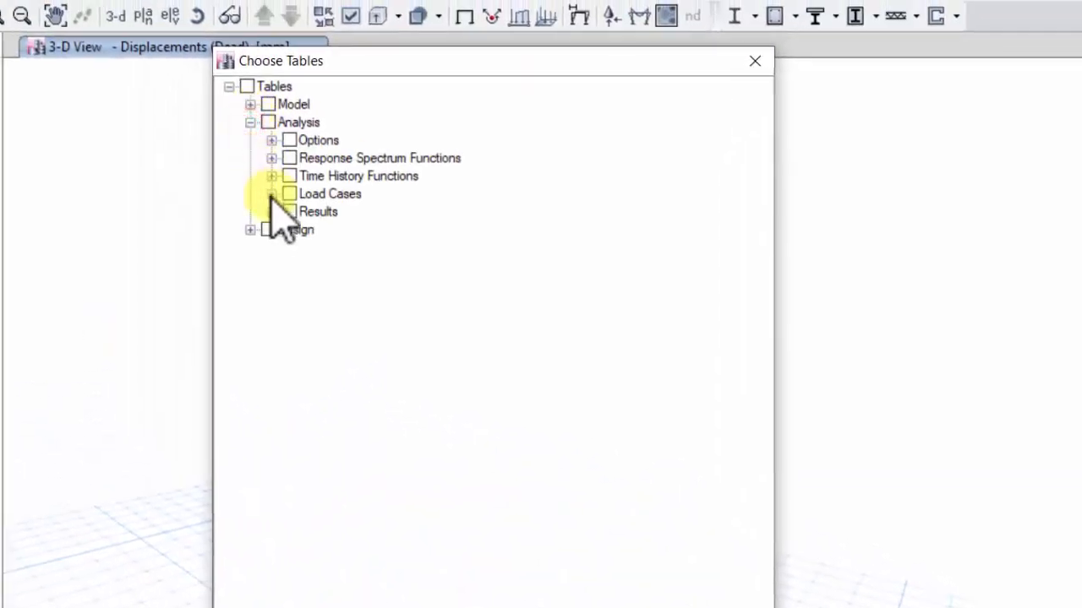
{"action": "left_click", "coordinate": [263, 206]}
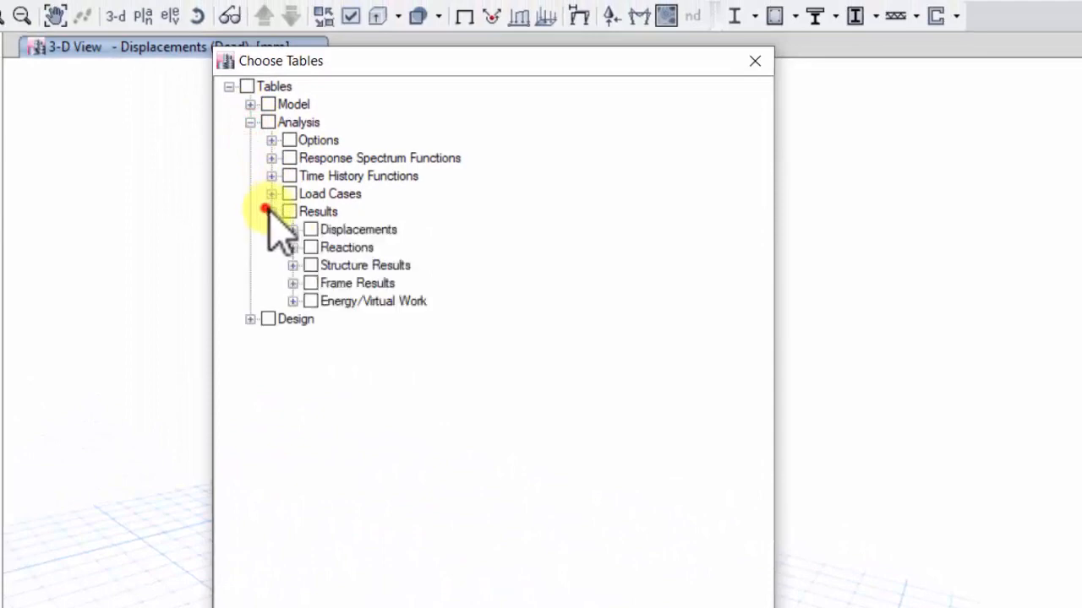
{"action": "left_click", "coordinate": [754, 61]}
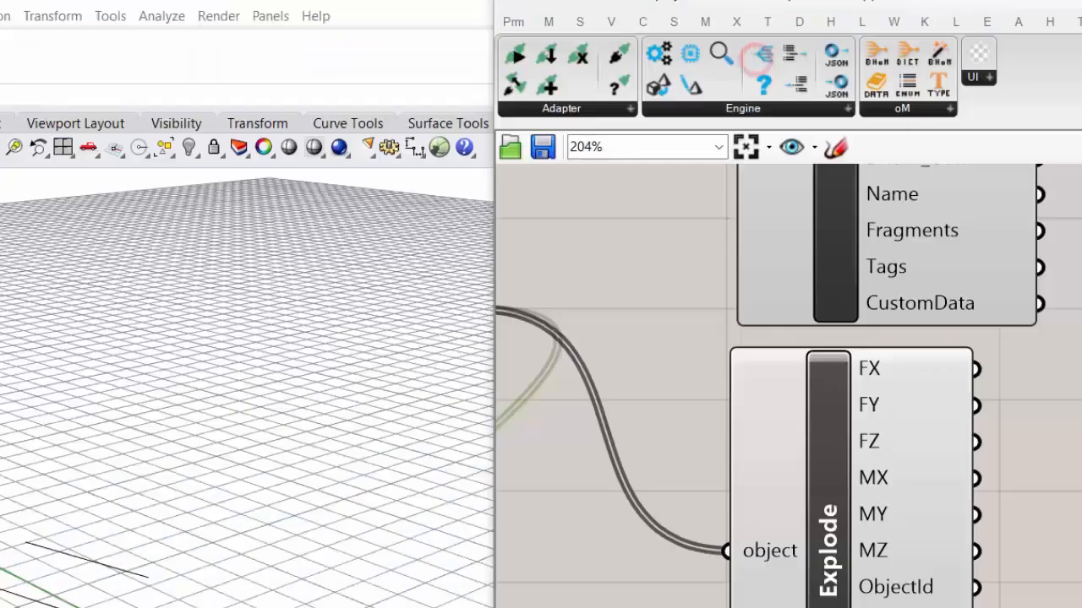
- Switch back to Grasshopper and move the BarForce CreateType slightly closer to its FilterRequest
{"action": "scroll", "coordinate": [850, 393], "scroll_direction": "down", "scroll_amount": 5}
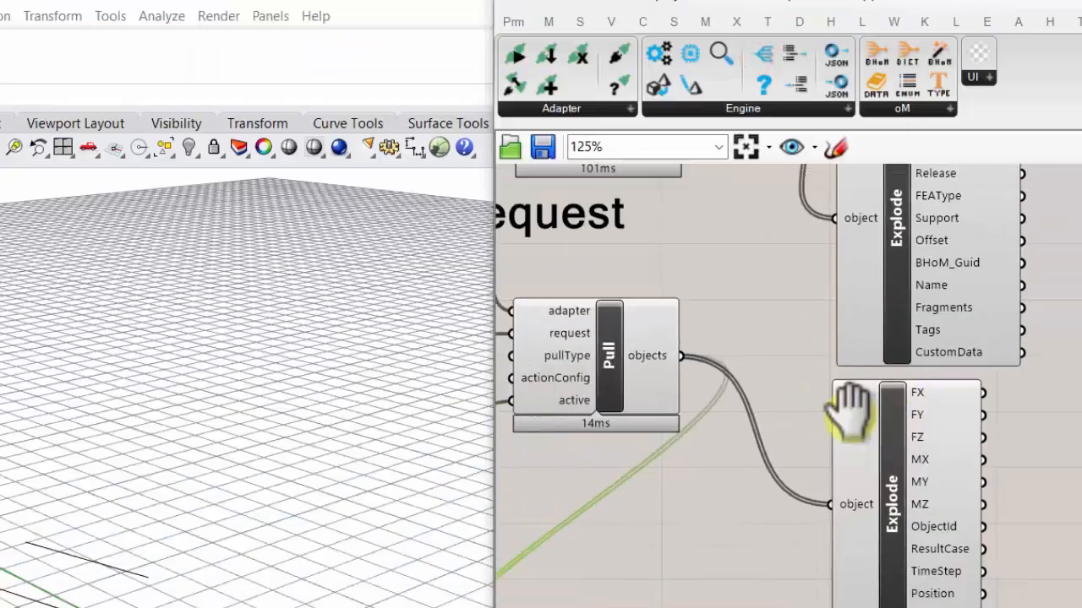
{"action": "scroll", "coordinate": [603, 411], "scroll_direction": "up", "scroll_amount": 6}
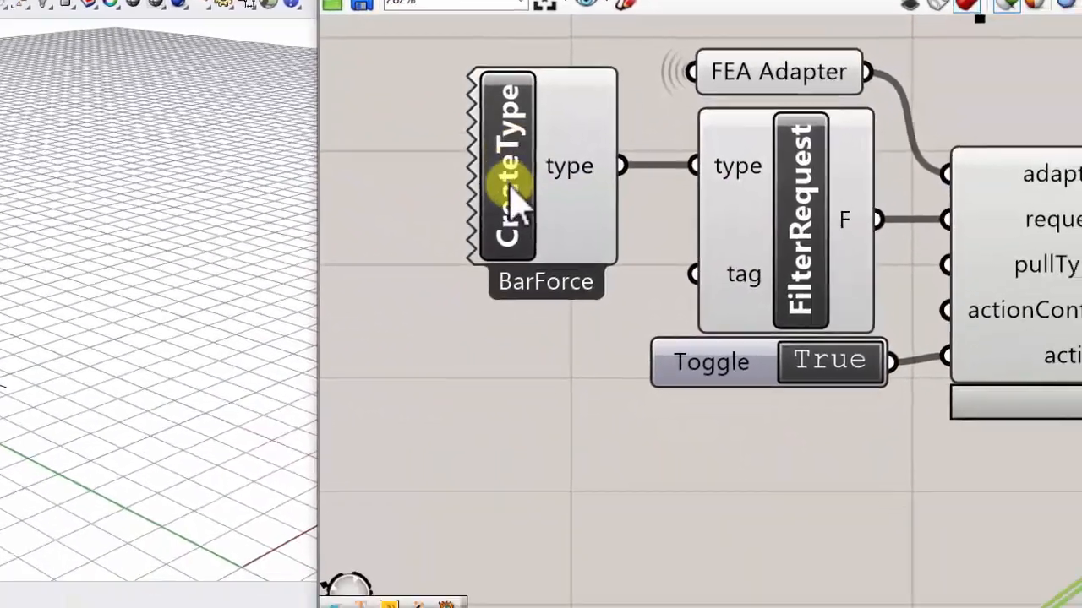
{"action": "scroll", "coordinate": [591, 223], "scroll_direction": "down", "scroll_amount": 3}
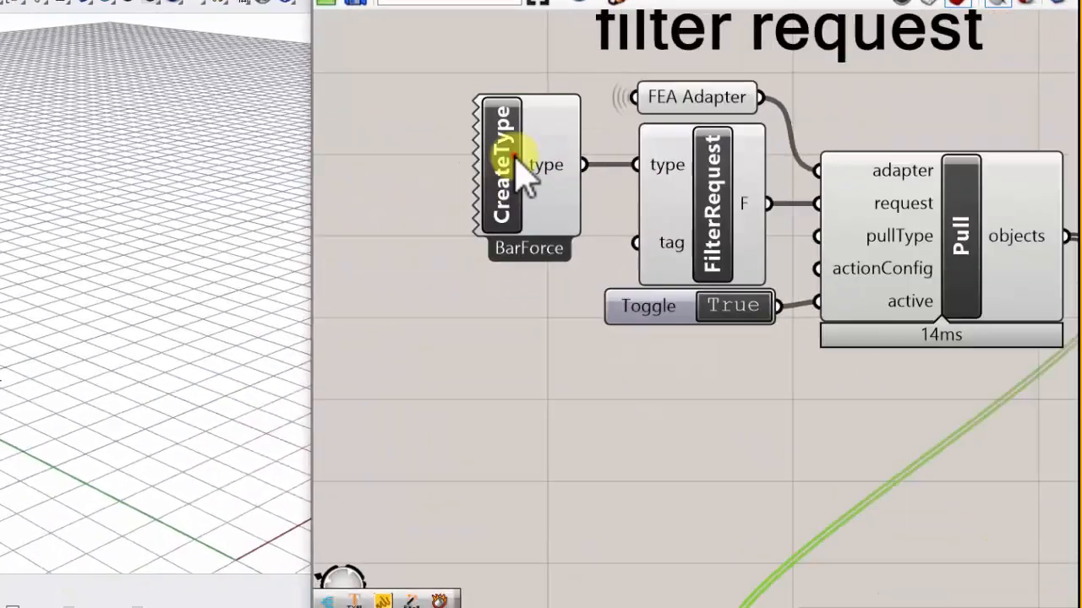
{"action": "left_click", "coordinate": [600, 279]}
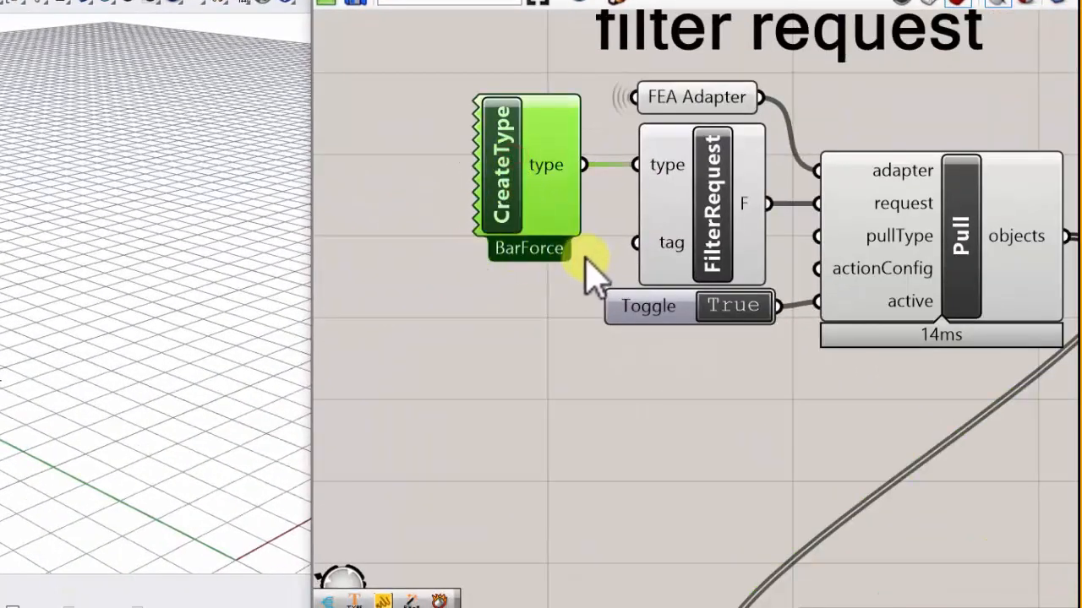
{"action": "scroll", "coordinate": [587, 254], "scroll_direction": "down", "scroll_amount": 4}
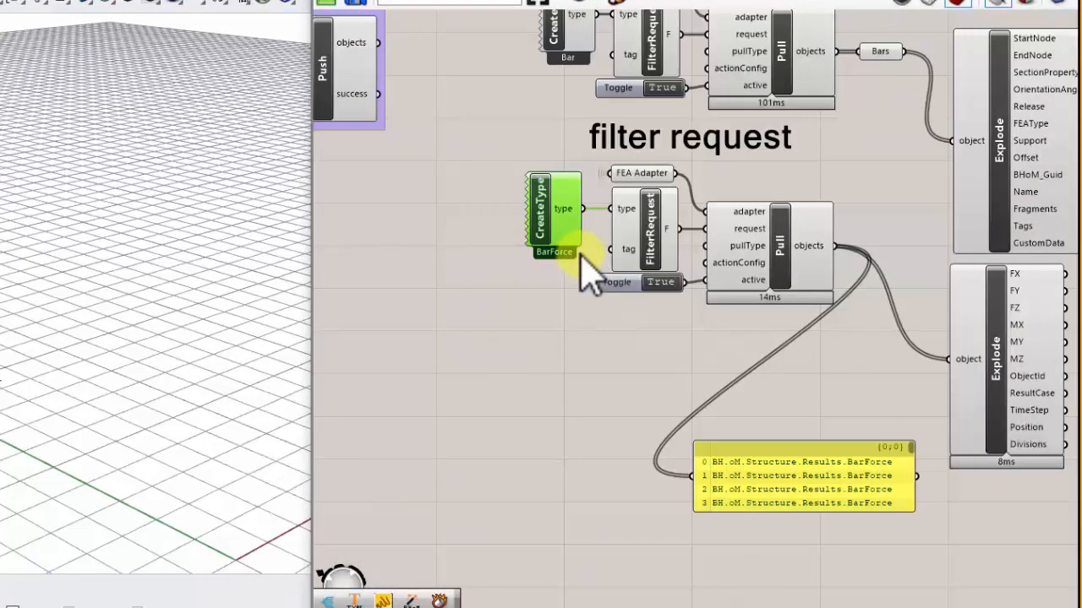
{"action": "scroll", "coordinate": [587, 261], "scroll_direction": "up", "scroll_amount": 3}
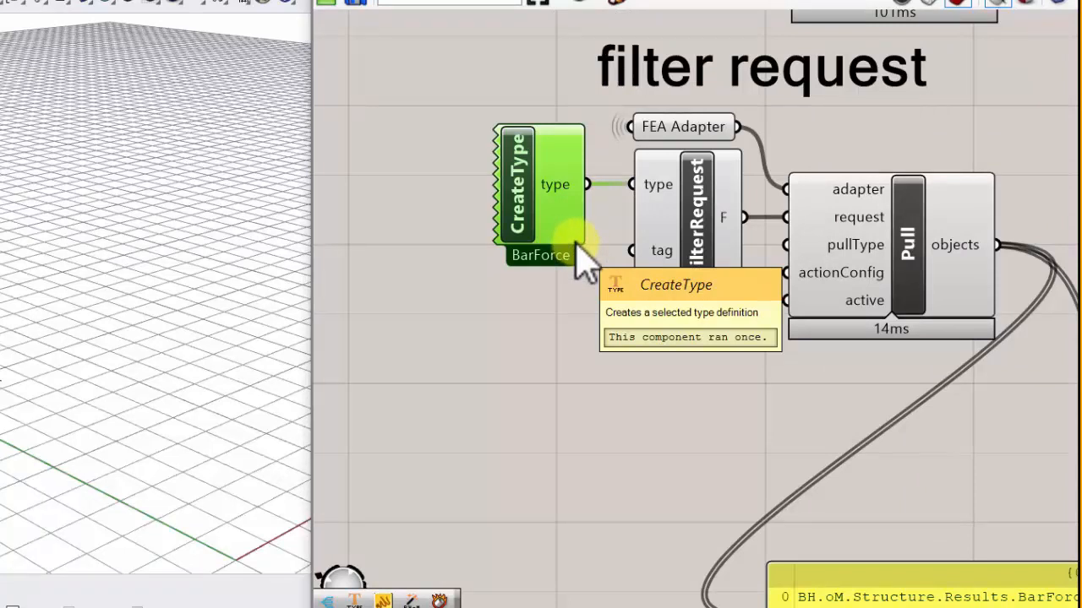
{"action": "mouse_move", "coordinate": [568, 193]}
{"action": "left_mouse_down"}
{"action": "mouse_move", "coordinate": [548, 196]}
{"action": "mouse_move", "coordinate": [565, 194]}
{"action": "left_mouse_up"}
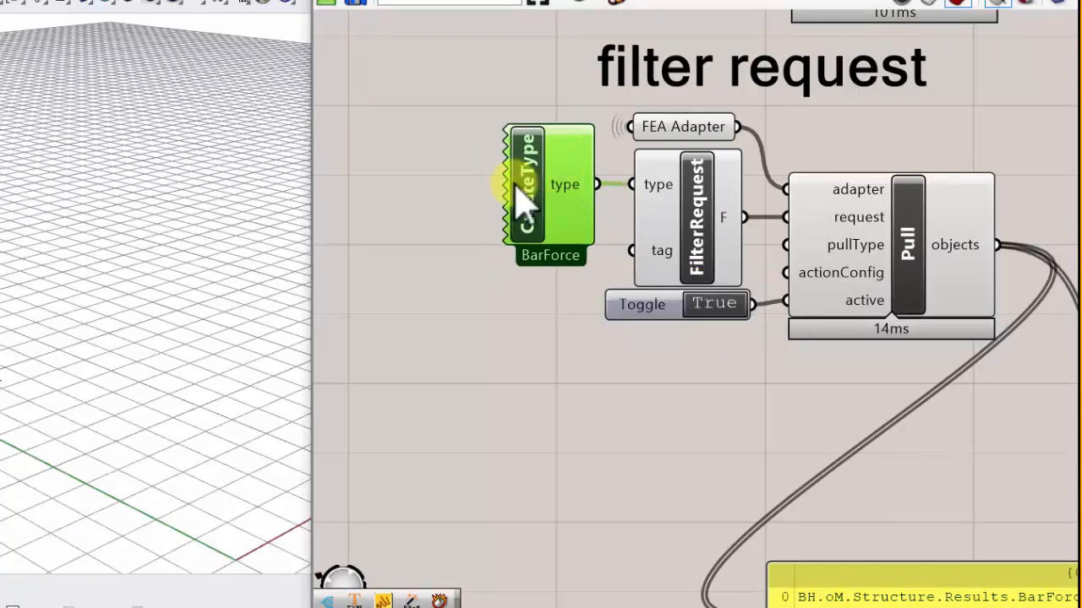
{"action": "right_click_drag", "start_coordinate": [436, 332], "coordinate": [432, 336]}
{"action": "right_click_drag", "start_coordinate": [472, 142], "coordinate": [450, 339]}
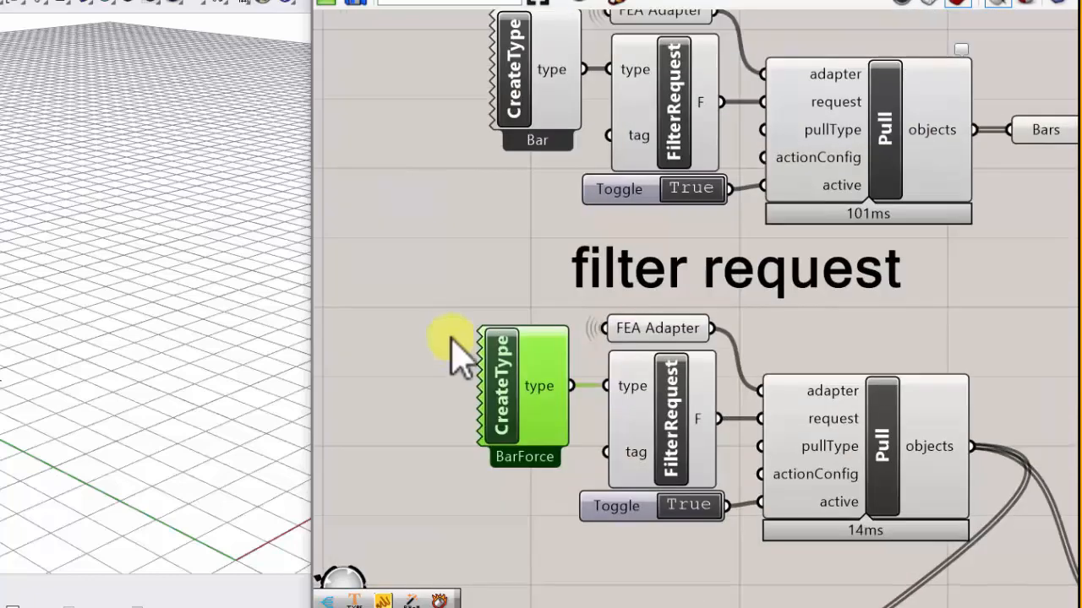
{"action": "scroll", "coordinate": [484, 254], "scroll_direction": "down", "scroll_amount": 2}
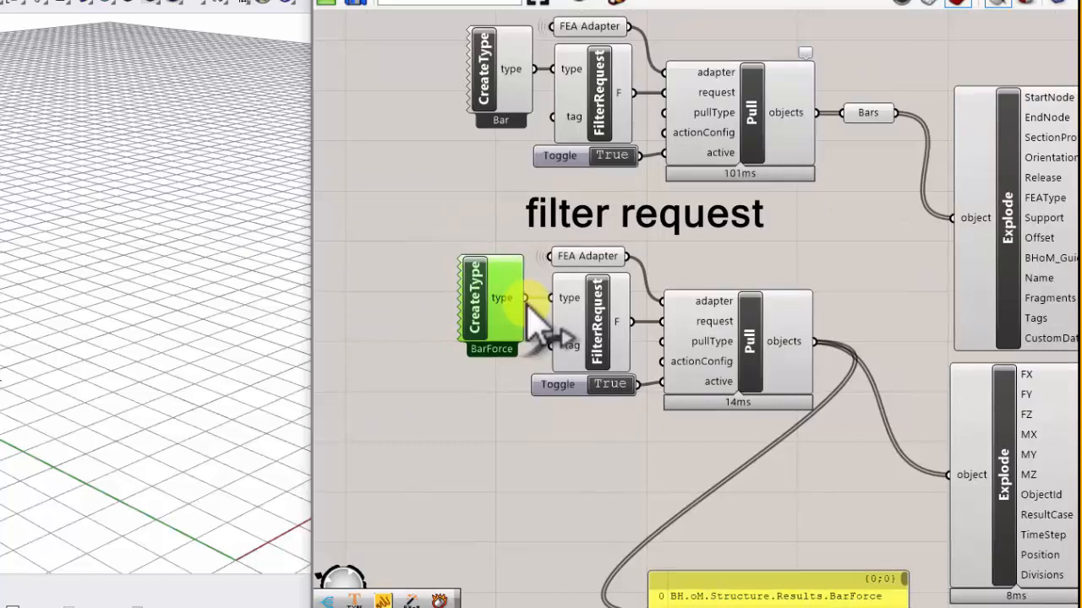
- Duplicate the note describing Bar and Panel elements, placing the two copies one above the other below the Object Creation group
{"action": "left_click_drag", "start_coordinate": [428, 198], "coordinate": [855, 447]}
{"action": "left_click", "coordinate": [464, 198]}
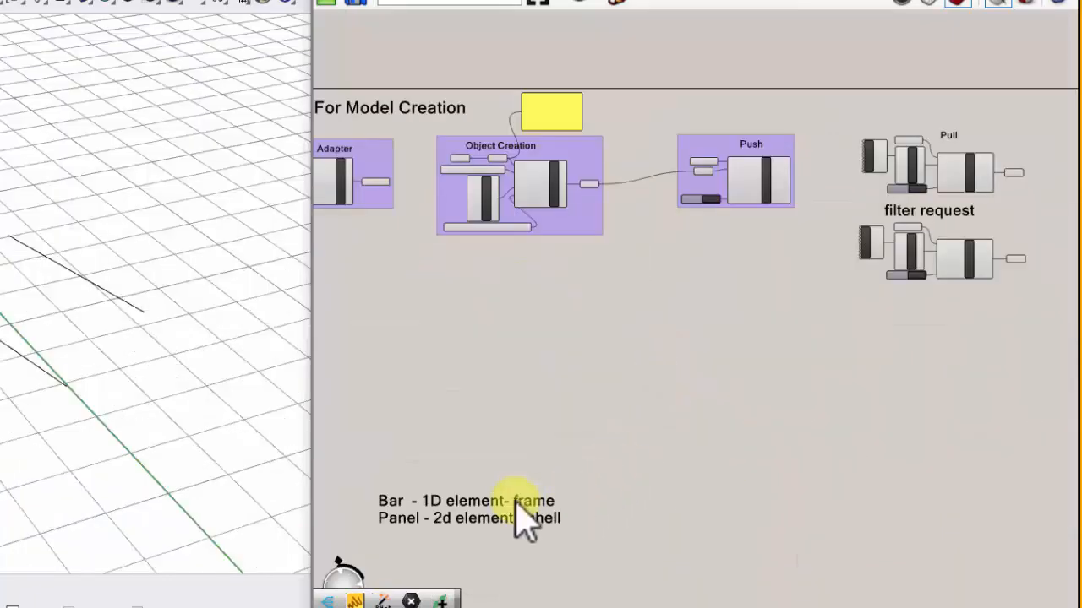
{"action": "mouse_move", "coordinate": [507, 505]}
{"action": "left_mouse_down"}
{"action": "mouse_move", "coordinate": [583, 422]}
{"action": "mouse_move", "coordinate": [573, 370]}
{"action": "left_mouse_up"}
{"action": "scroll", "coordinate": [541, 372], "scroll_direction": "up", "scroll_amount": 2}
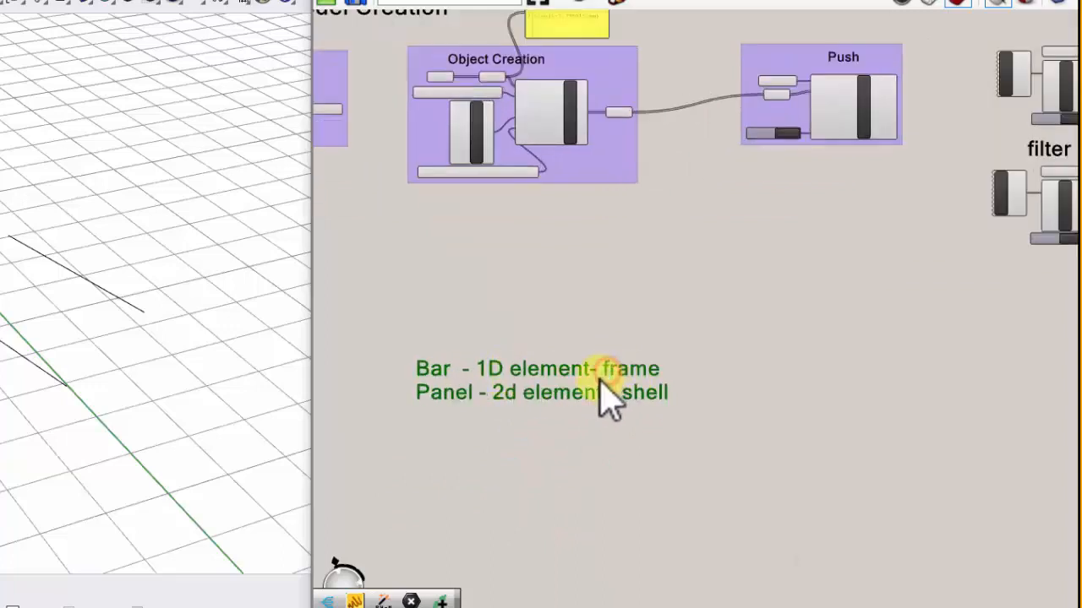
{"action": "left_click_drag", "start_coordinate": [601, 393], "coordinate": [583, 245], "text": "alt"}
{"action": "right_click_drag", "start_coordinate": [522, 321], "coordinate": [683, 297]}
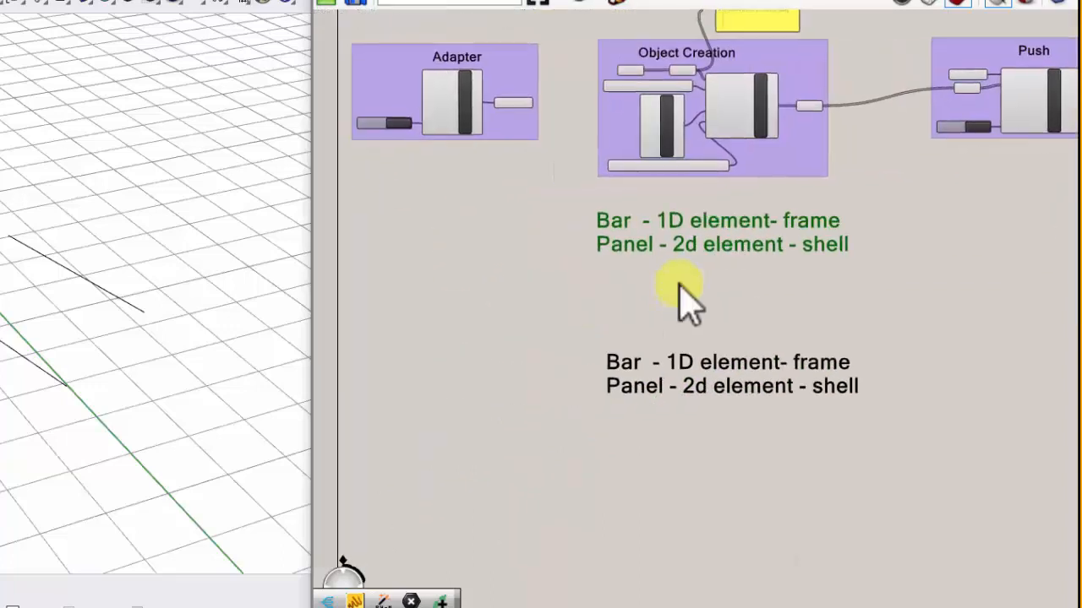
- Remove the Panel line from the upper note so it reads only "Bar - 1D element- frame"
{"action": "double_click", "coordinate": [697, 241]}
{"action": "double_click", "coordinate": [843, 246]}
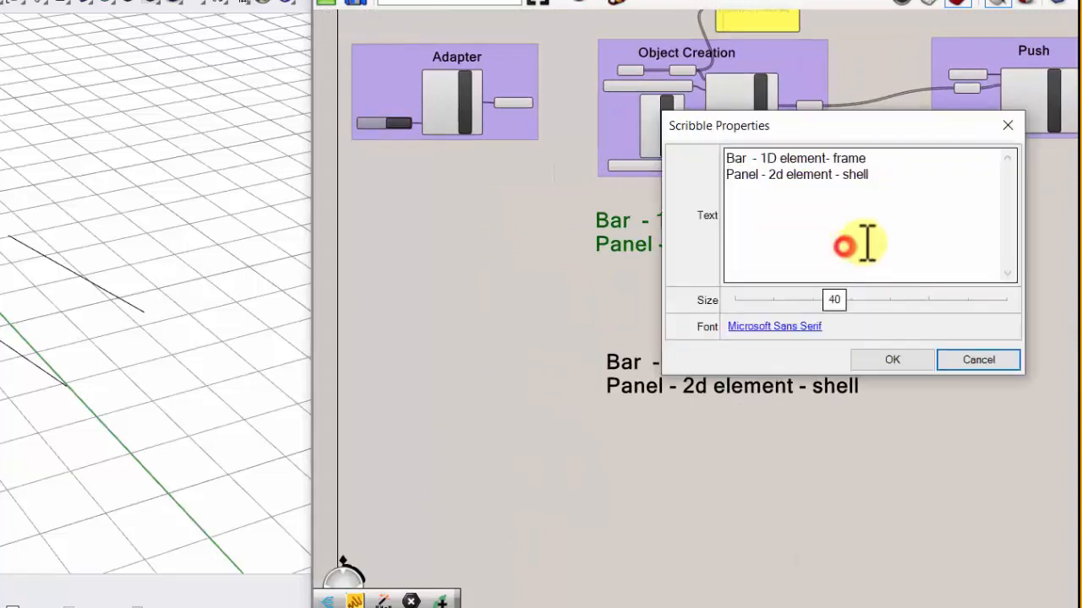
{"action": "left_click_drag", "start_coordinate": [896, 175], "coordinate": [717, 178]}
{"action": "key", "text": "BackSpace"}
{"action": "key", "text": "BackSpace"}
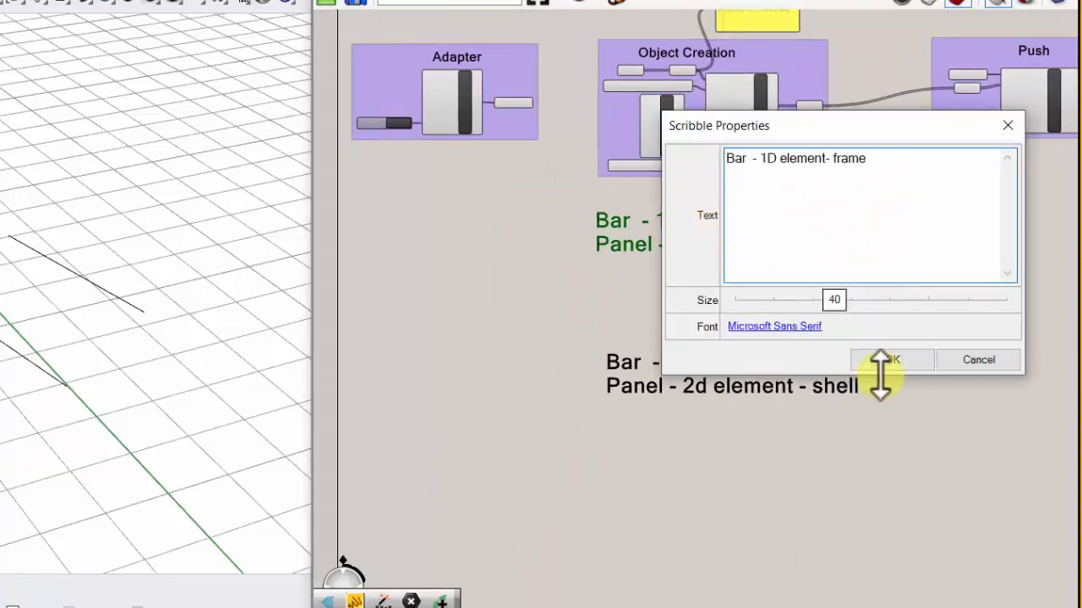
{"action": "left_click", "coordinate": [883, 360]}
- Clear the Bar line from the lower note so its only text is "Panel - 2d element - shell"
{"action": "right_click_drag", "start_coordinate": [716, 260], "coordinate": [685, 242]}
{"action": "double_click", "coordinate": [687, 349]}
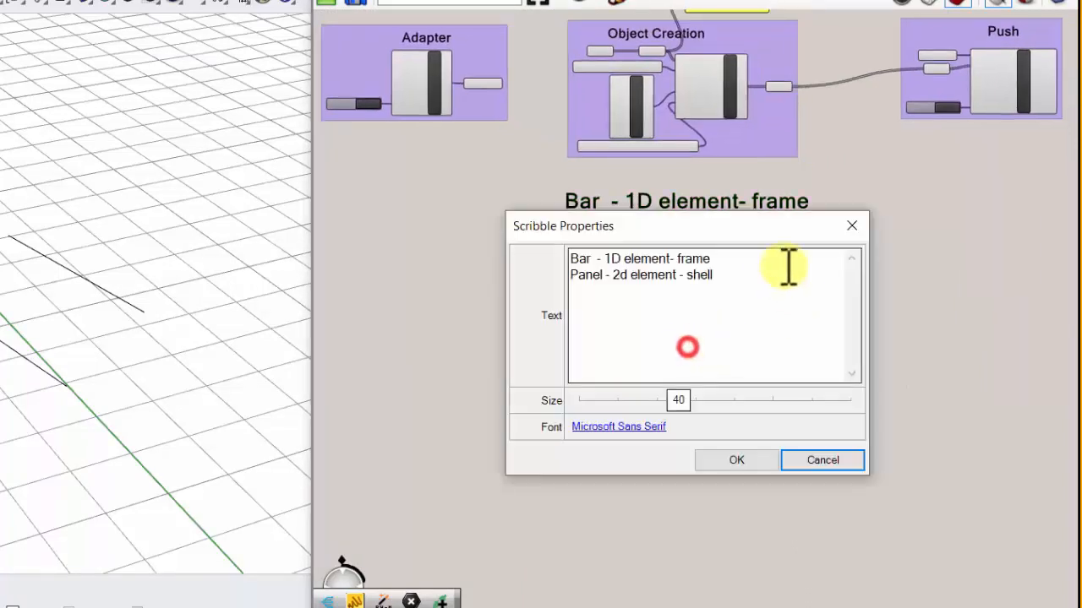
{"action": "left_click_drag", "start_coordinate": [750, 259], "coordinate": [561, 262]}
{"action": "key", "text": "BackSpace"}
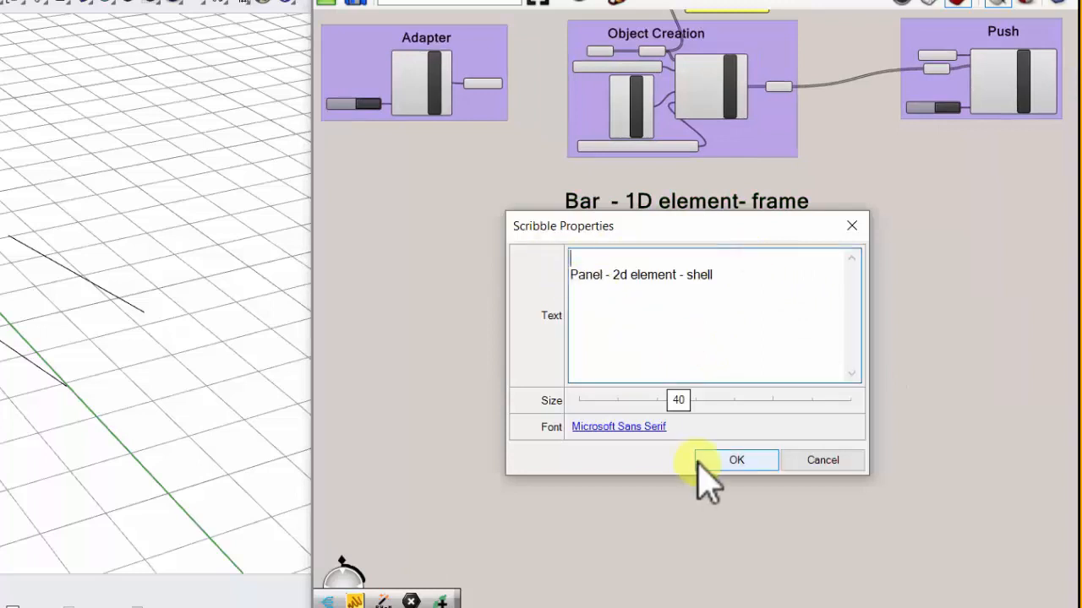
{"action": "left_click", "coordinate": [740, 461]}
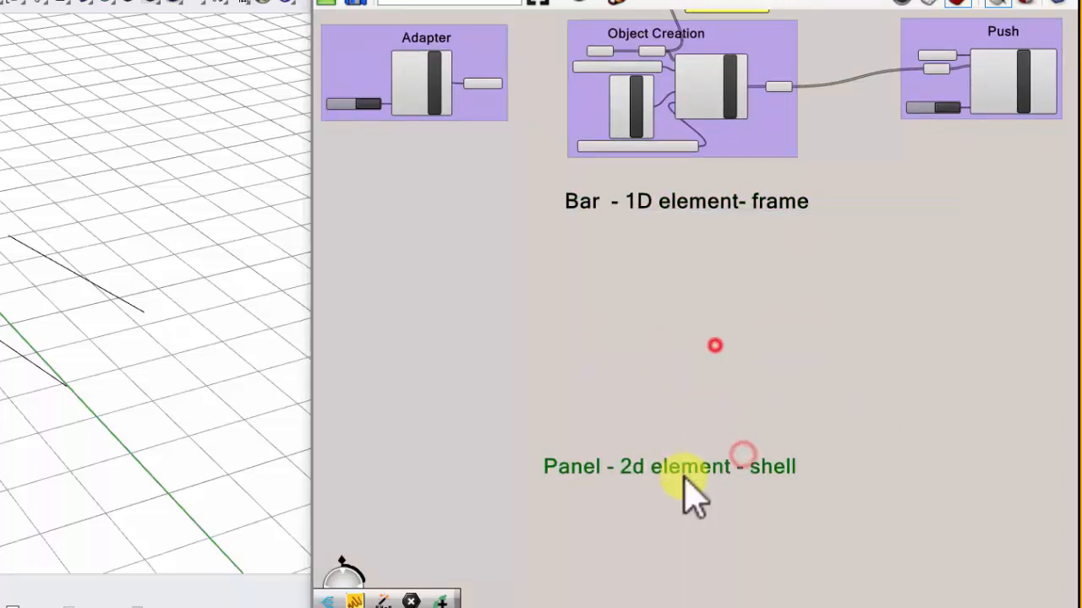
- Move the Panel note farther below the Bar note, leaving empty canvas between them
{"action": "scroll", "coordinate": [681, 449], "scroll_direction": "down", "scroll_amount": 3}
{"action": "mouse_move", "coordinate": [683, 478]}
{"action": "left_mouse_down"}
{"action": "mouse_move", "coordinate": [681, 448]}
{"action": "mouse_move", "coordinate": [691, 476]}
{"action": "left_mouse_up"}
{"action": "right_click_drag", "start_coordinate": [760, 417], "coordinate": [645, 381]}
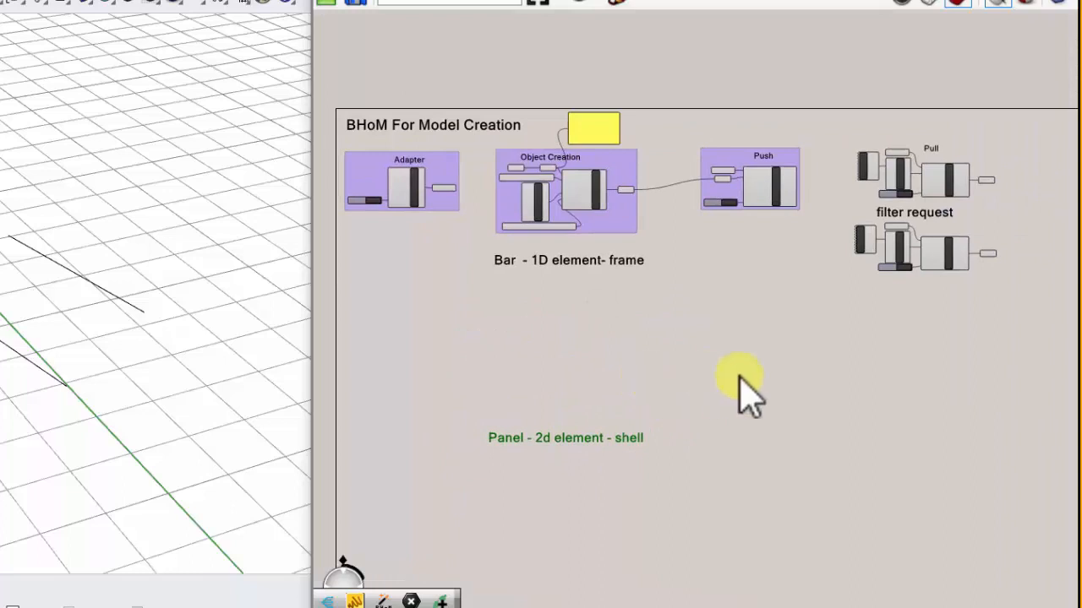
{"action": "scroll", "coordinate": [437, 327], "scroll_direction": "up", "scroll_amount": 2}
{"action": "scroll", "coordinate": [471, 313], "scroll_direction": "down", "scroll_amount": 1}
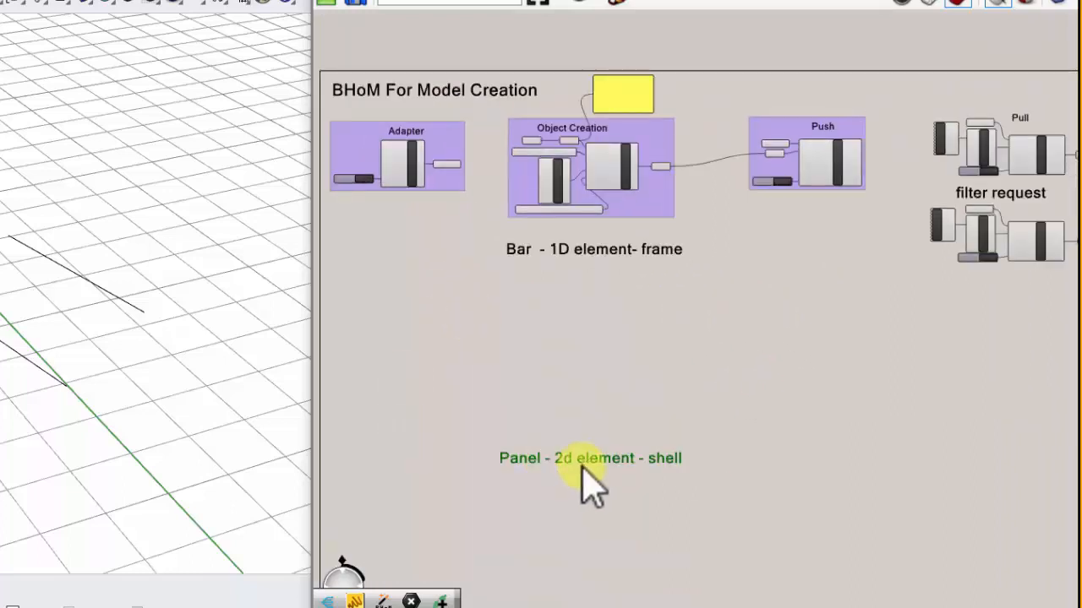
{"action": "scroll", "coordinate": [580, 483], "scroll_direction": "up", "scroll_amount": 3}
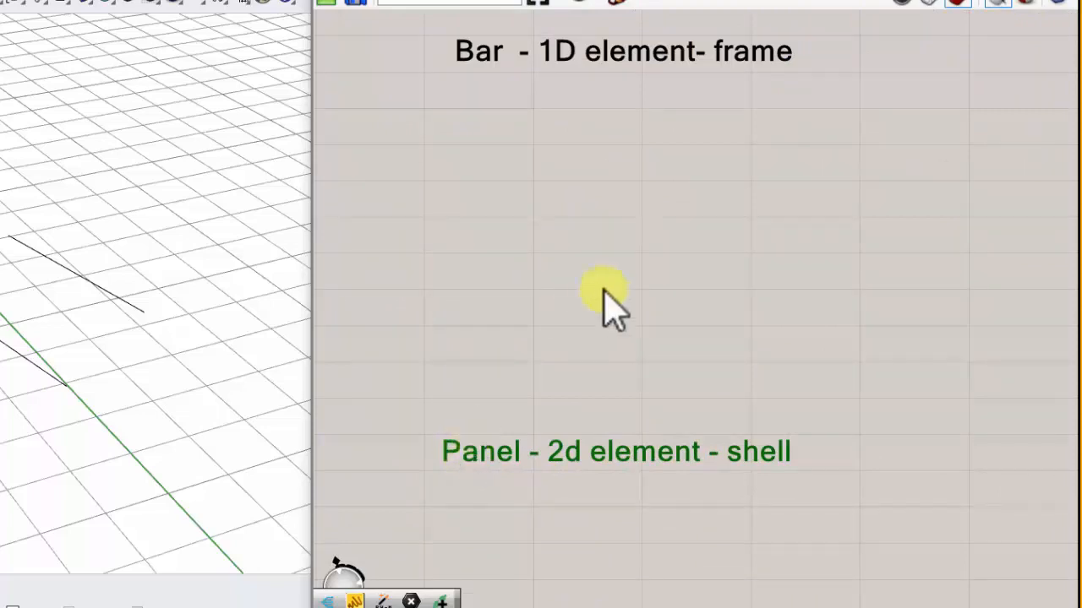
{"action": "scroll", "coordinate": [614, 465], "scroll_direction": "down", "scroll_amount": 2}
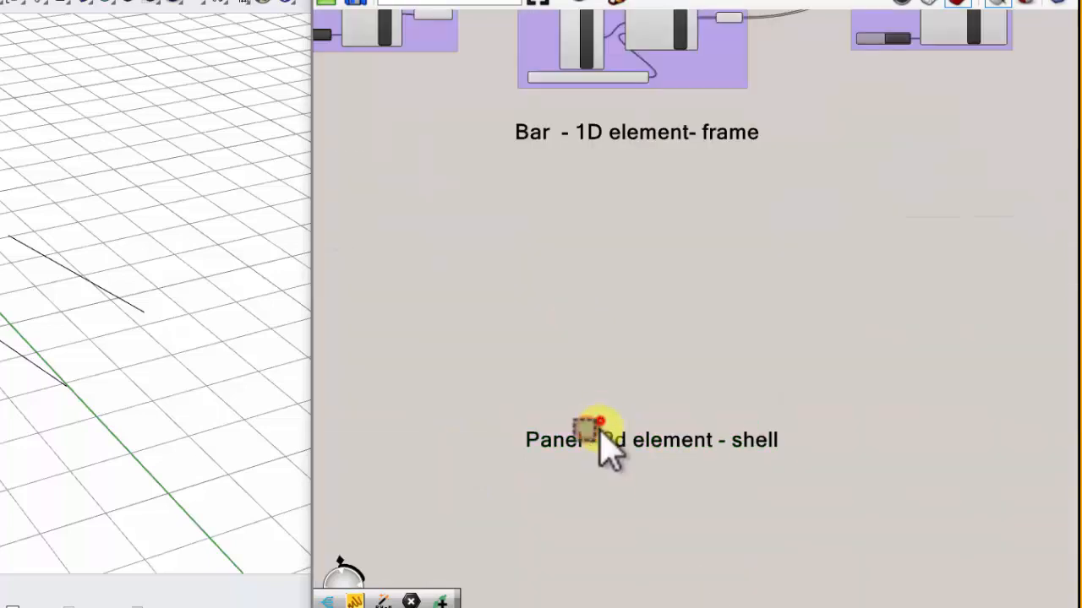
{"action": "scroll", "coordinate": [568, 454], "scroll_direction": "up", "scroll_amount": 2}
{"action": "scroll", "coordinate": [578, 465], "scroll_direction": "up", "scroll_amount": 2}
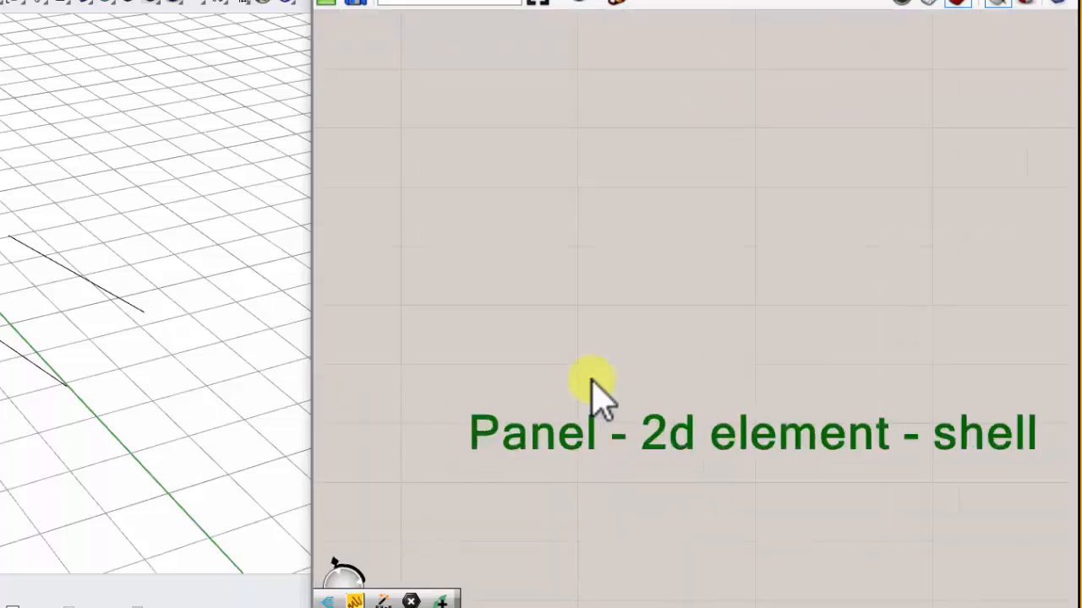
{"action": "left_click", "coordinate": [684, 4]}
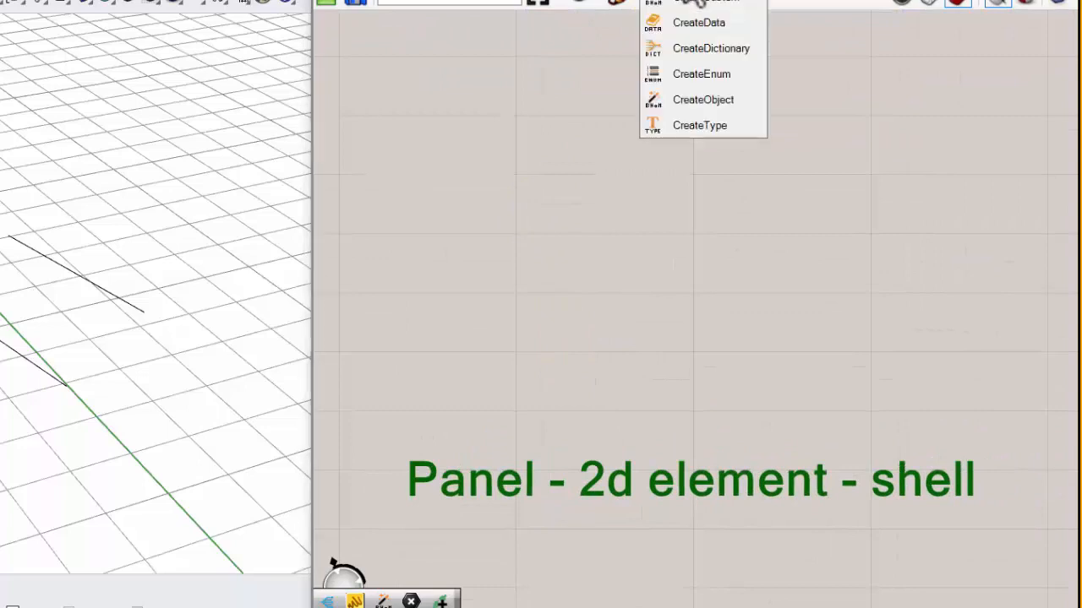
{"action": "left_click_drag", "start_coordinate": [735, 101], "coordinate": [495, 271]}
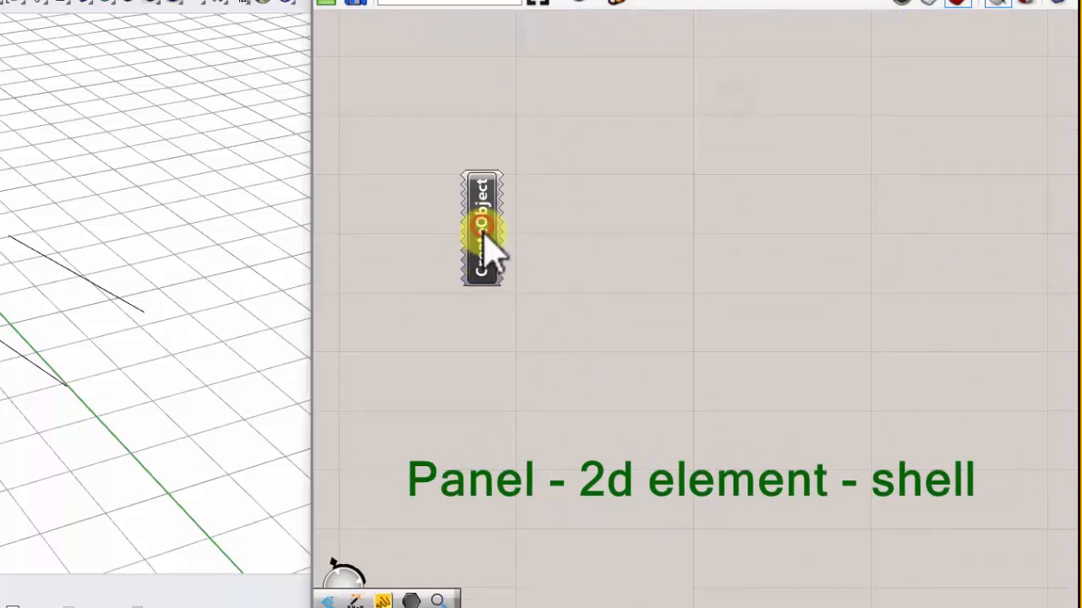
{"action": "left_click", "coordinate": [485, 228]}
{"action": "key", "text": "Delete"}
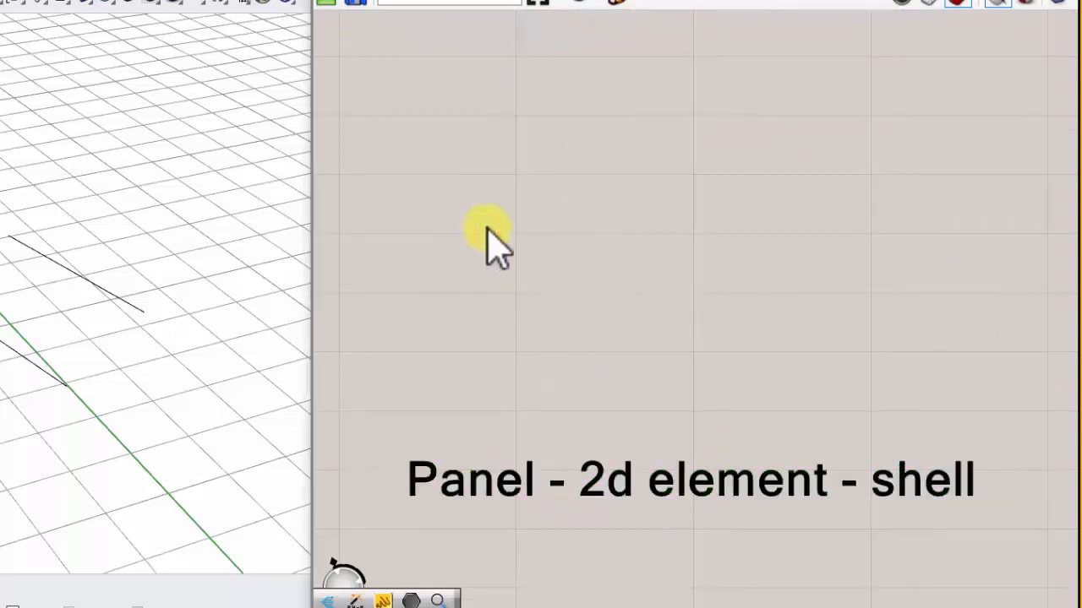
- Search the Grasshopper components for "panel", and paste a screenshot of the results into the unsaved Document1 in Bluebeam Revu
{"action": "double_click", "coordinate": [499, 179]}
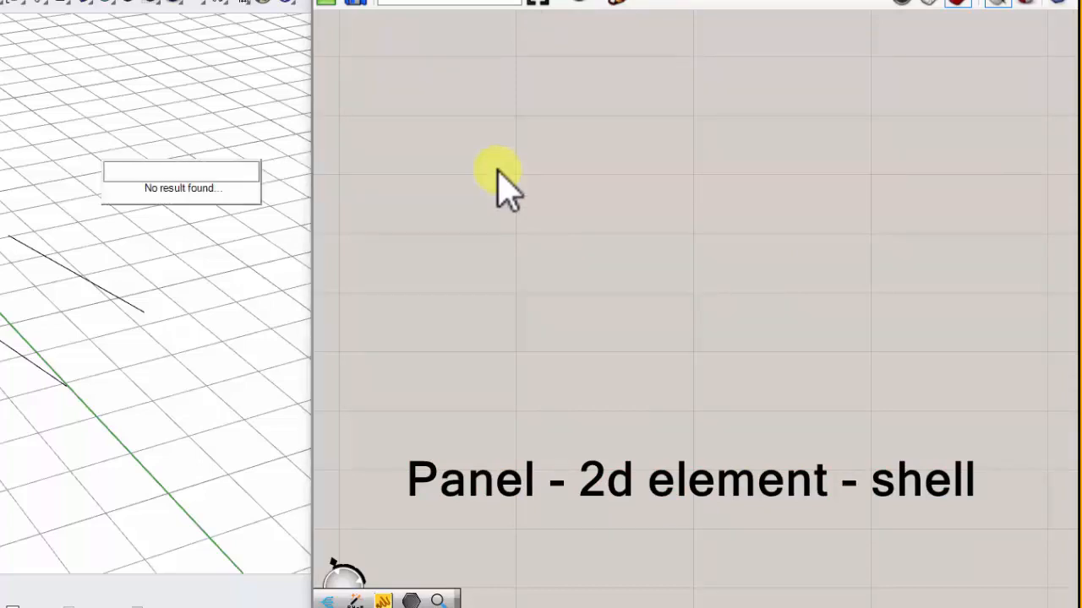
{"action": "type", "text": "panel"}
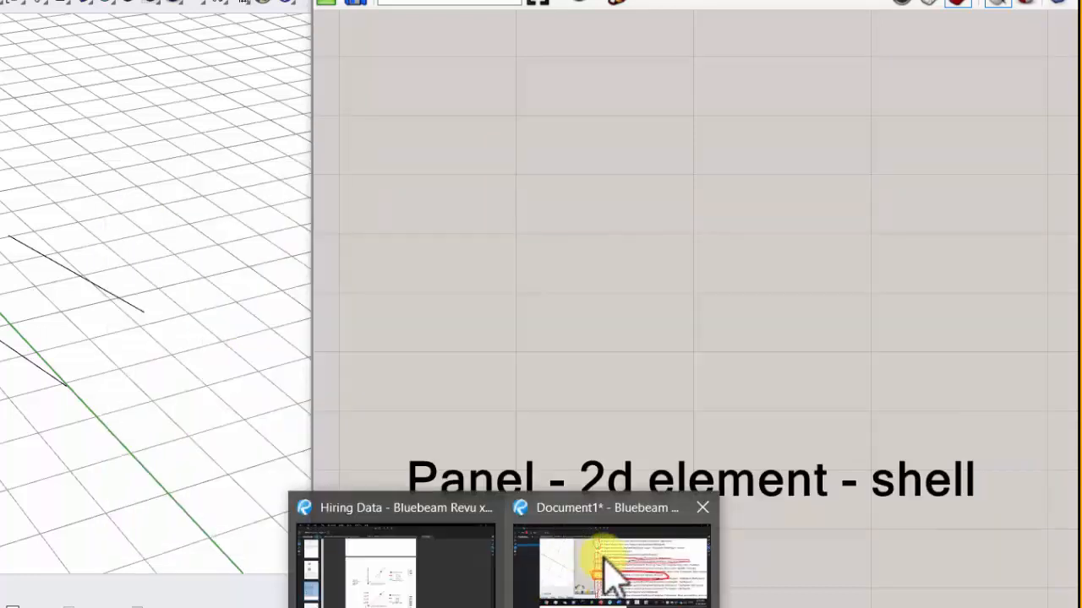
{"action": "left_click", "coordinate": [599, 562]}
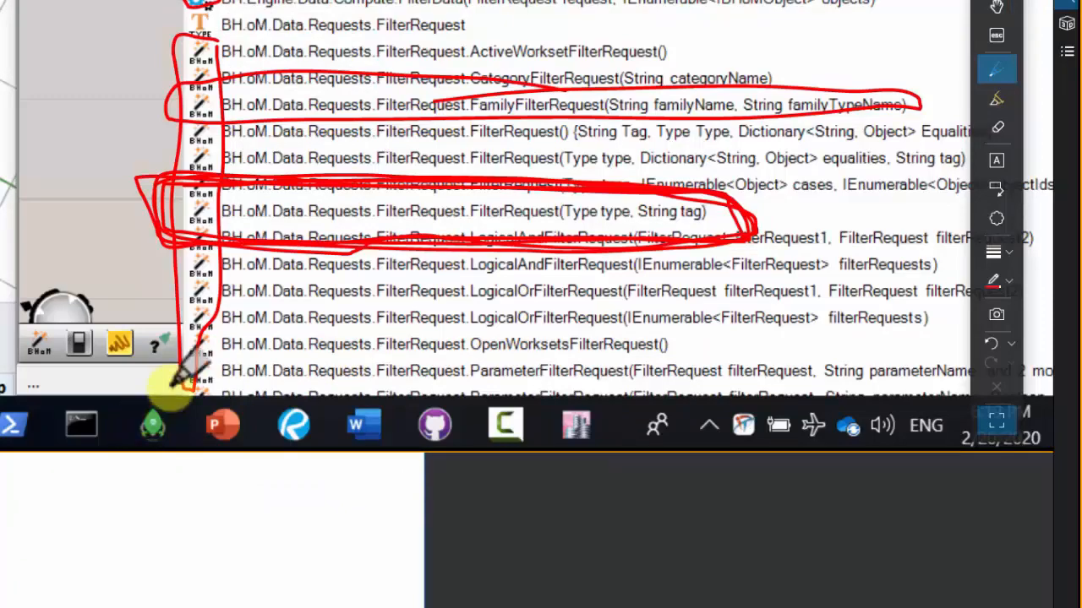
{"action": "key", "text": "ctrl+v"}
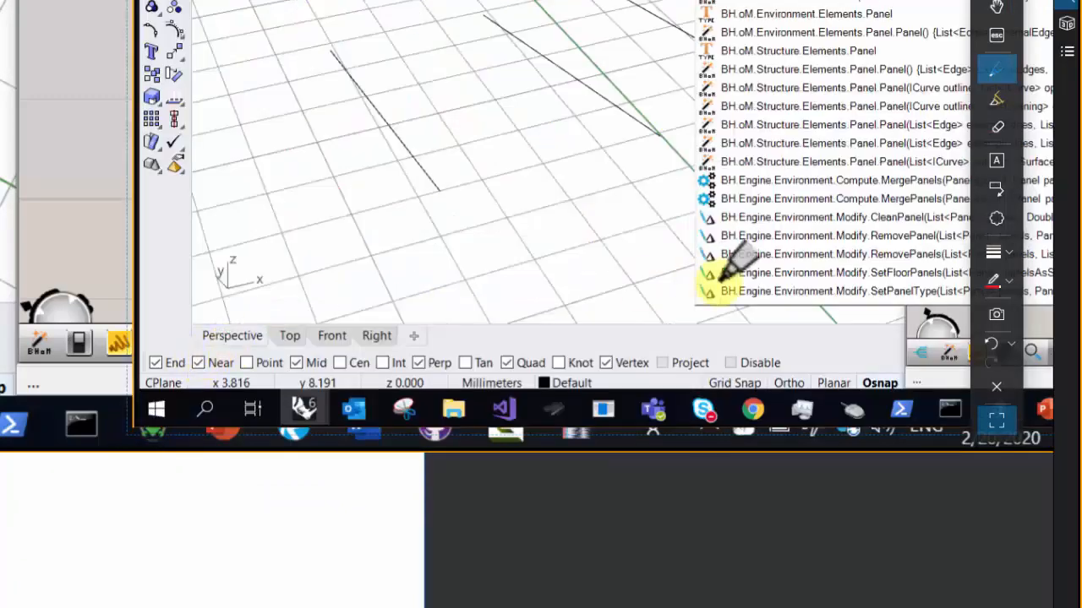
{"action": "scroll", "coordinate": [912, 56], "scroll_direction": "up", "scroll_amount": 3}
{"action": "scroll", "coordinate": [309, 233], "scroll_direction": "down", "scroll_amount": 3}
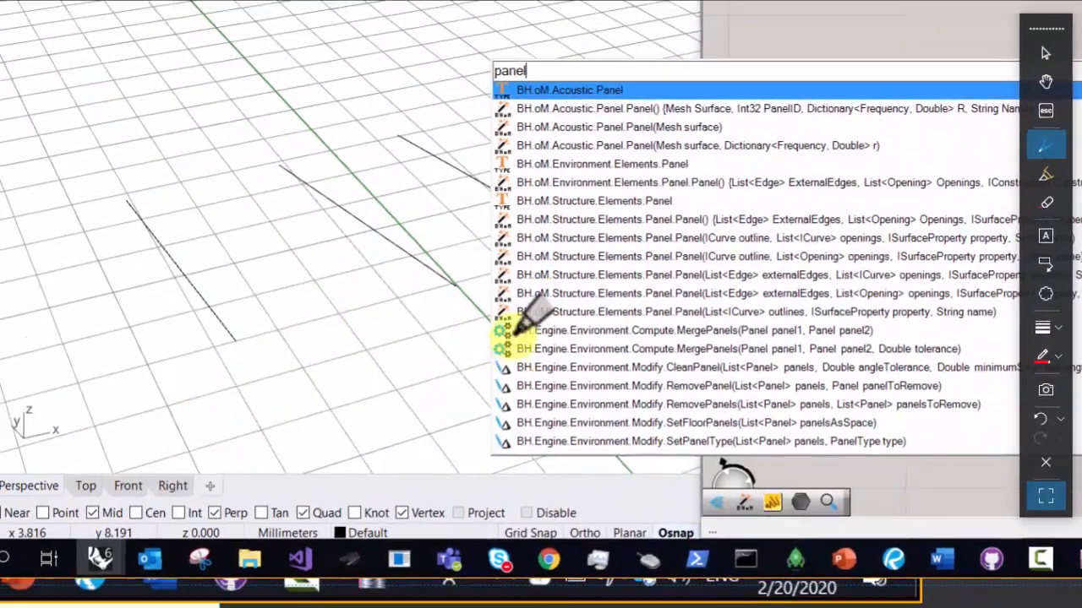
- Mark the BH.Engine Compute and Modify entries and the three Panel type entries with red pen strokes
{"action": "mouse_move", "coordinate": [501, 338]}
{"action": "left_mouse_down"}
{"action": "mouse_move", "coordinate": [499, 367]}
{"action": "mouse_move", "coordinate": [505, 321]}
{"action": "left_mouse_up"}
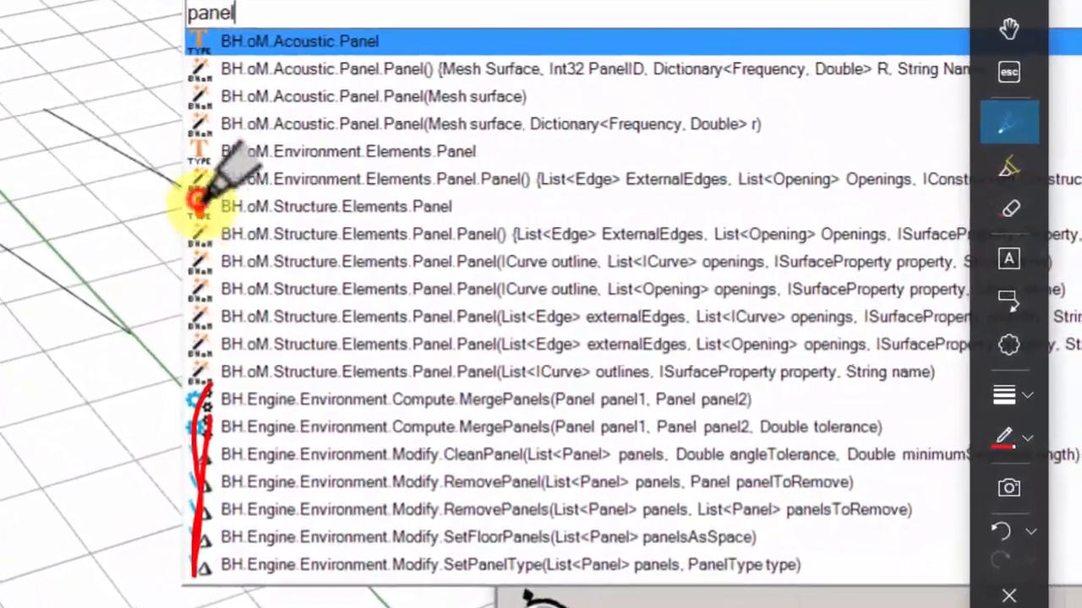
{"action": "left_click_drag", "start_coordinate": [200, 210], "coordinate": [199, 216]}
{"action": "left_click_drag", "start_coordinate": [202, 141], "coordinate": [195, 163]}
{"action": "left_click_drag", "start_coordinate": [199, 32], "coordinate": [187, 44]}
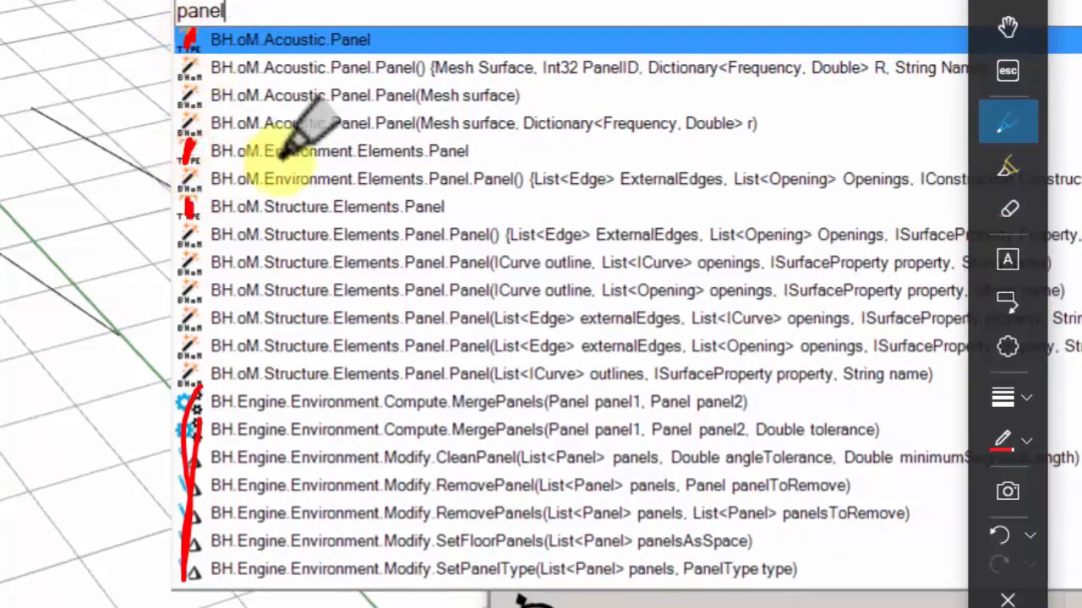
- Point red arrows at the Structure Panel constructors and loop around them, then circle the Acoustic constructors and strike out Acoustic and Environment entries
{"action": "mouse_move", "coordinate": [0, 241]}
{"action": "left_mouse_down"}
{"action": "mouse_move", "coordinate": [174, 233]}
{"action": "mouse_move", "coordinate": [140, 255]}
{"action": "left_mouse_up"}
{"action": "mouse_move", "coordinate": [11, 279]}
{"action": "left_mouse_down"}
{"action": "mouse_move", "coordinate": [177, 280]}
{"action": "mouse_move", "coordinate": [117, 296]}
{"action": "left_mouse_up"}
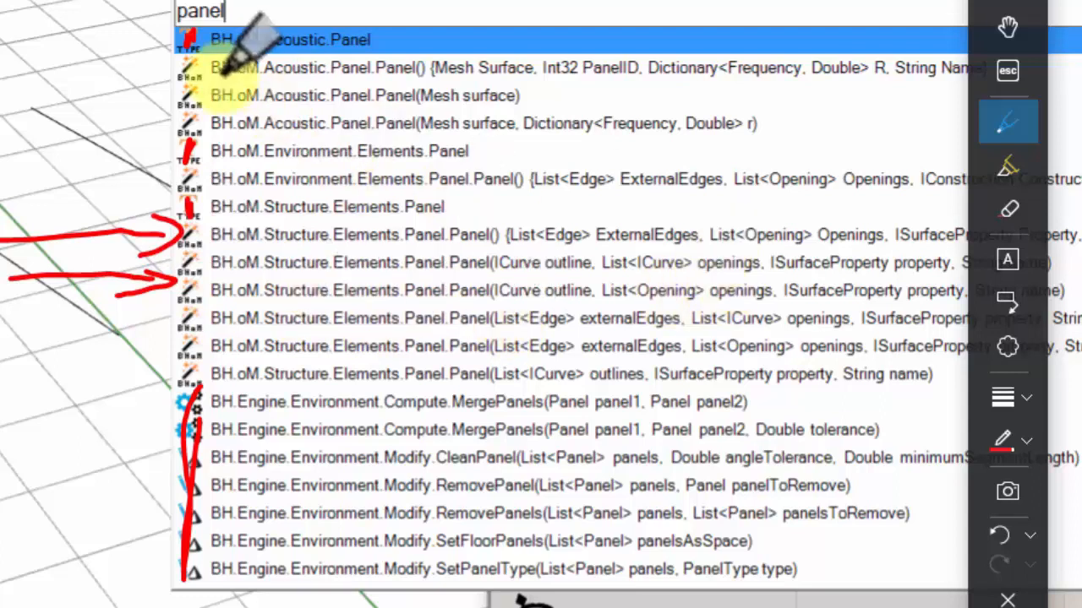
{"action": "mouse_move", "coordinate": [214, 57]}
{"action": "left_mouse_down"}
{"action": "mouse_move", "coordinate": [173, 51]}
{"action": "mouse_move", "coordinate": [198, 137]}
{"action": "mouse_move", "coordinate": [185, 58]}
{"action": "left_mouse_up"}
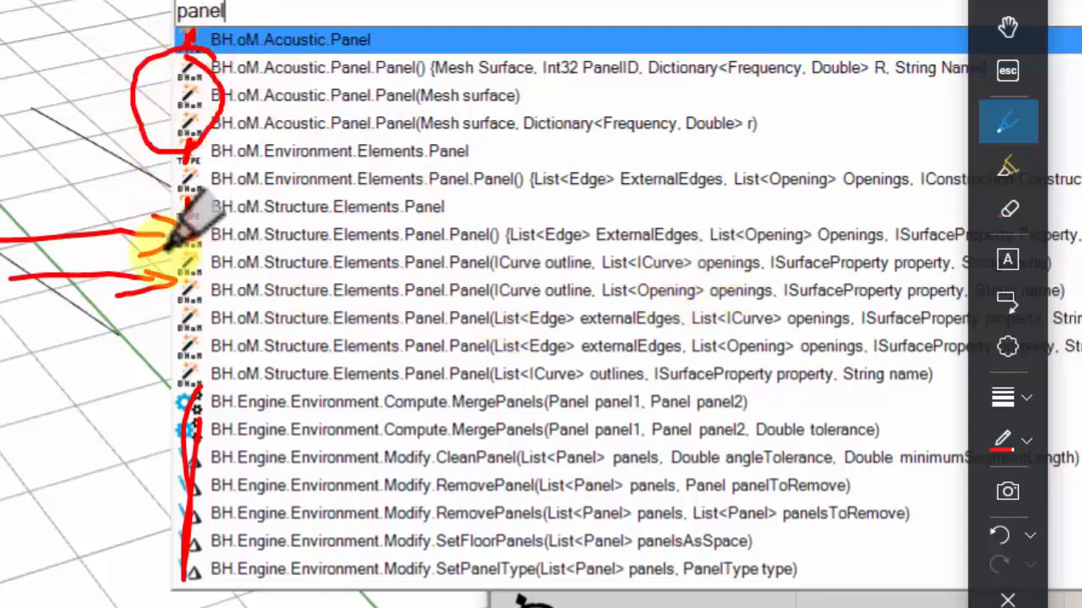
{"action": "mouse_move", "coordinate": [181, 217]}
{"action": "left_mouse_down"}
{"action": "mouse_move", "coordinate": [188, 363]}
{"action": "mouse_move", "coordinate": [174, 229]}
{"action": "left_mouse_up"}
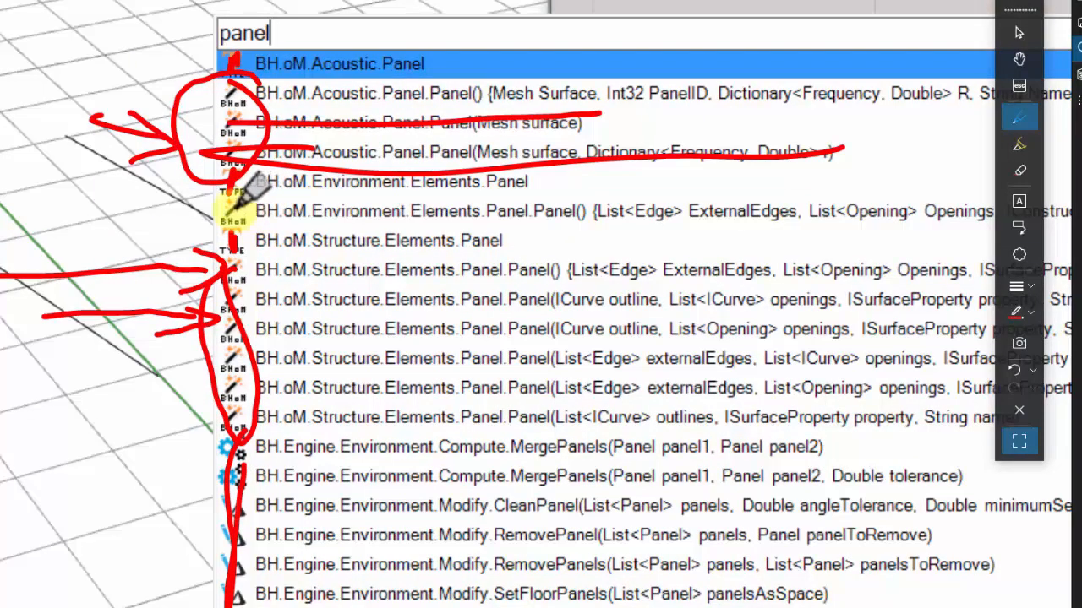
{"action": "mouse_move", "coordinate": [230, 212]}
{"action": "left_mouse_down"}
{"action": "mouse_move", "coordinate": [338, 203]}
{"action": "mouse_move", "coordinate": [990, 216]}
{"action": "left_mouse_up"}
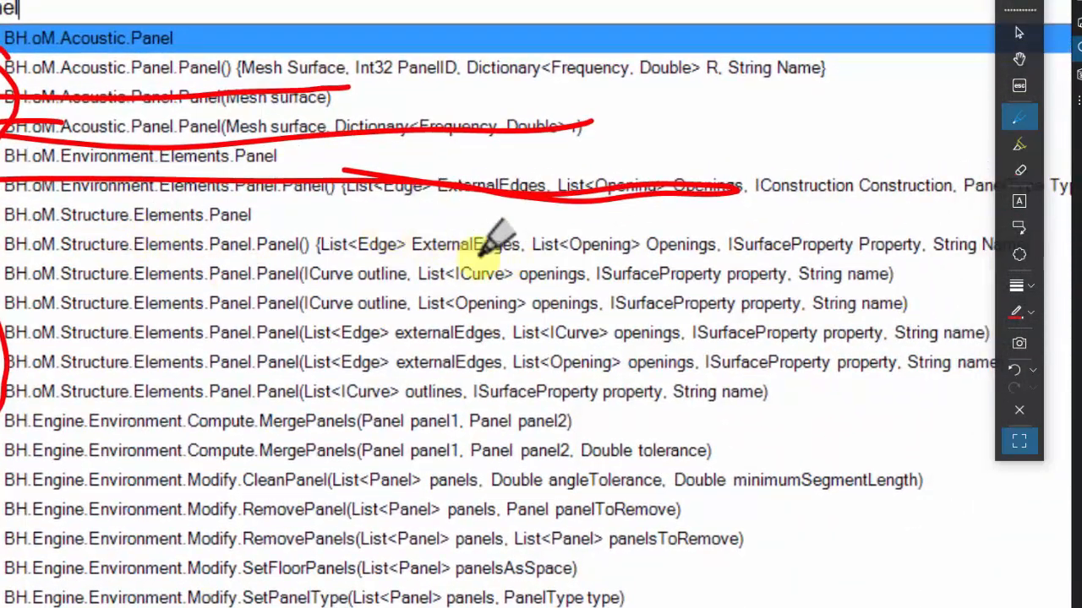
{"action": "mouse_move", "coordinate": [378, 221]}
{"action": "left_mouse_down"}
{"action": "mouse_move", "coordinate": [314, 224]}
{"action": "mouse_move", "coordinate": [359, 264]}
{"action": "mouse_move", "coordinate": [408, 247]}
{"action": "mouse_move", "coordinate": [390, 222]}
{"action": "mouse_move", "coordinate": [473, 253]}
{"action": "mouse_move", "coordinate": [454, 222]}
{"action": "left_mouse_up"}
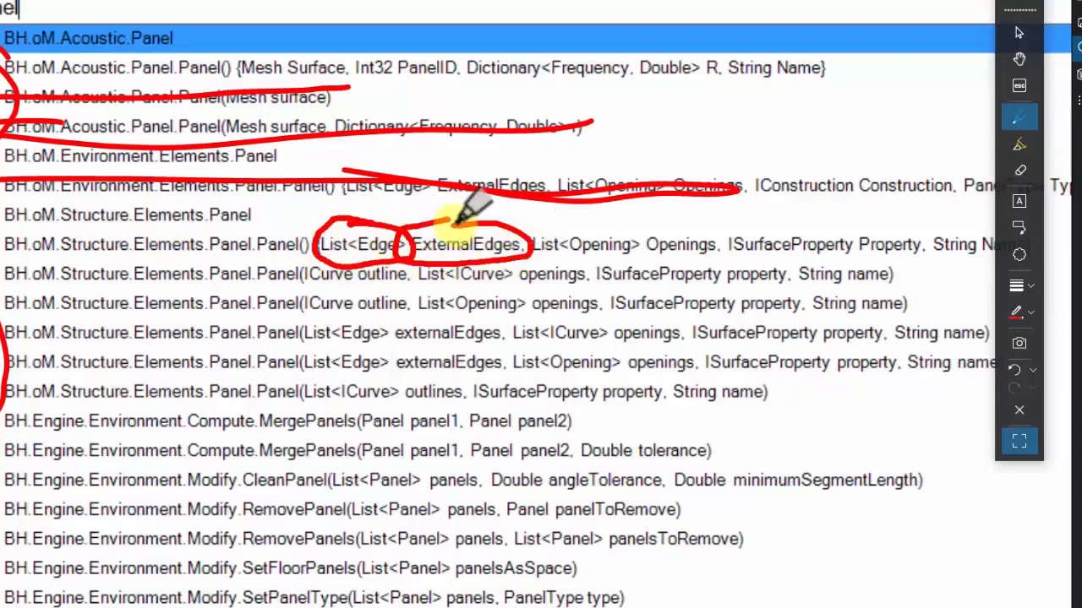
{"action": "left_click", "coordinate": [1020, 170]}
{"action": "mouse_move", "coordinate": [569, 275]}
{"action": "left_mouse_down"}
{"action": "mouse_move", "coordinate": [483, 242]}
{"action": "mouse_move", "coordinate": [338, 239]}
{"action": "left_mouse_up"}
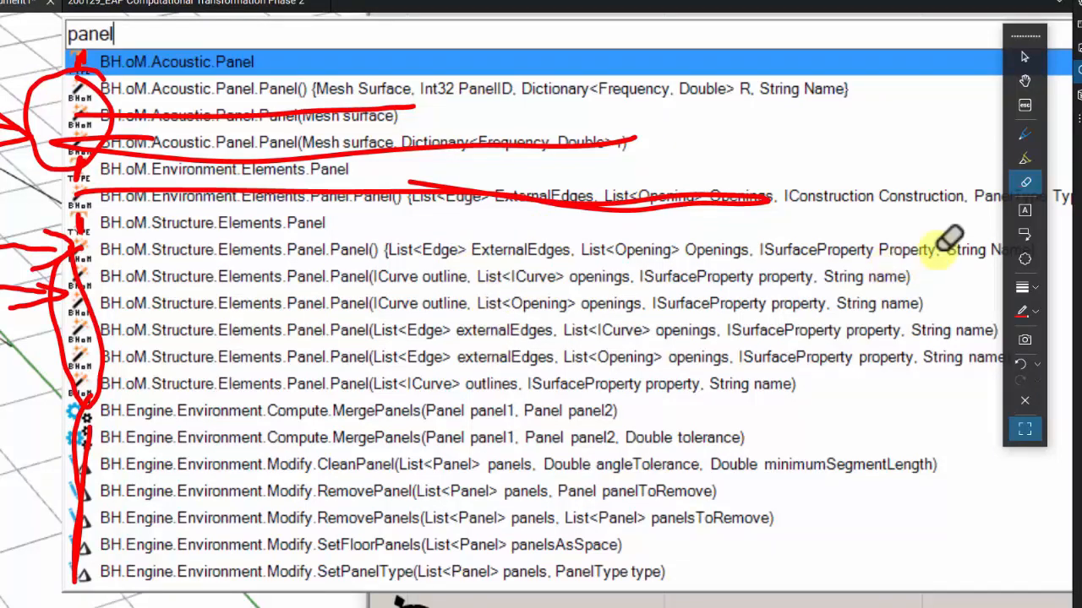
- Circle "ICurve outline" in the Structure Panel constructor with ICurve openings, and strike through the List<Edge> versions and the ICurve outline version with List<Opening>
{"action": "left_click", "coordinate": [1025, 132]}
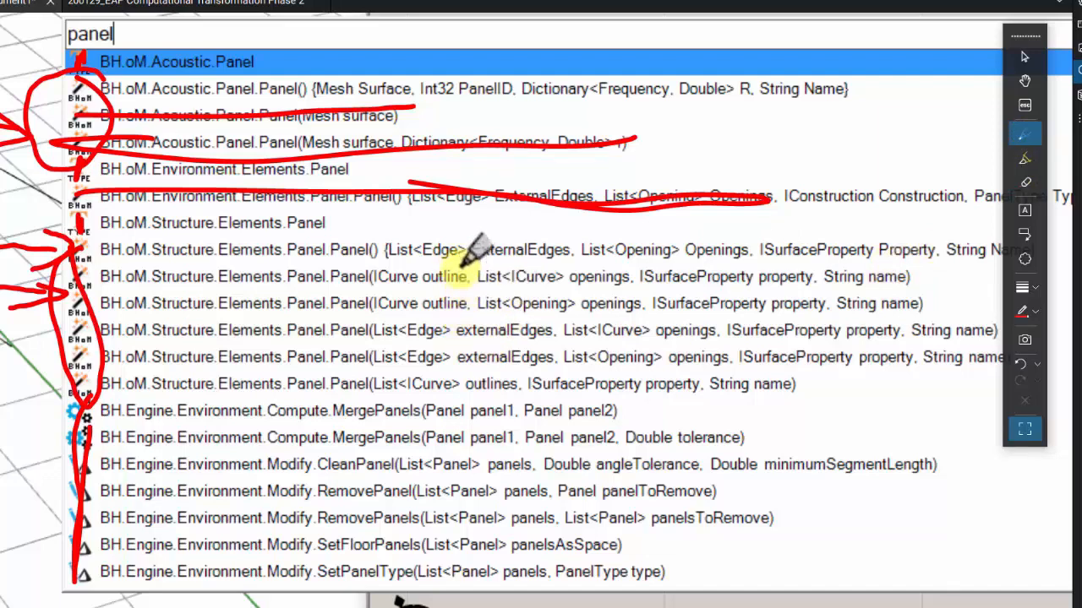
{"action": "mouse_move", "coordinate": [362, 269]}
{"action": "left_mouse_down"}
{"action": "mouse_move", "coordinate": [364, 290]}
{"action": "mouse_move", "coordinate": [419, 269]}
{"action": "mouse_move", "coordinate": [456, 292]}
{"action": "mouse_move", "coordinate": [447, 254]}
{"action": "mouse_move", "coordinate": [423, 268]}
{"action": "left_mouse_up"}
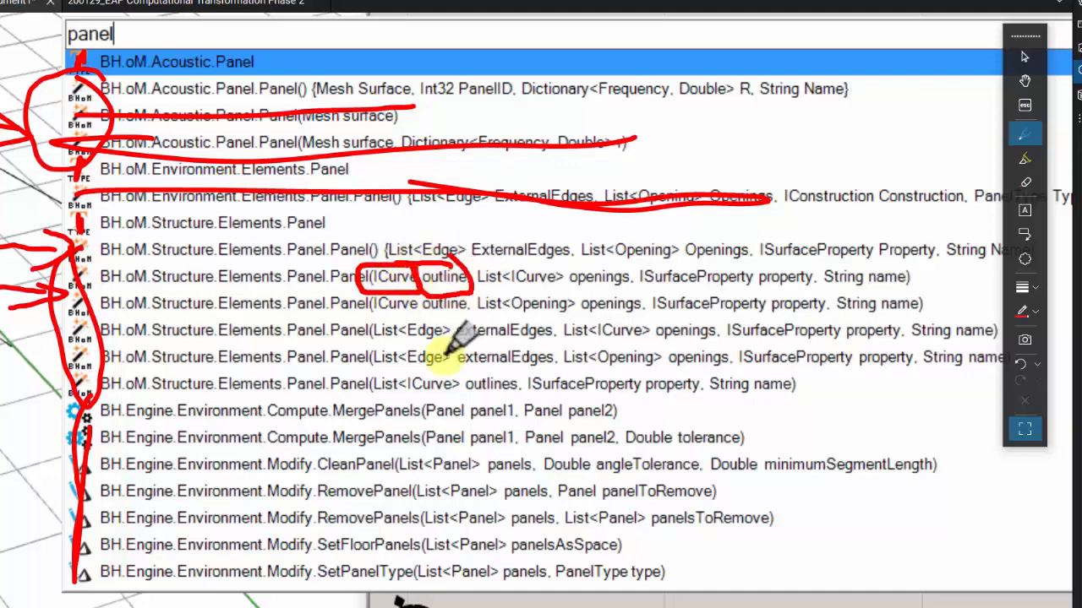
{"action": "left_click_drag", "start_coordinate": [448, 331], "coordinate": [340, 326]}
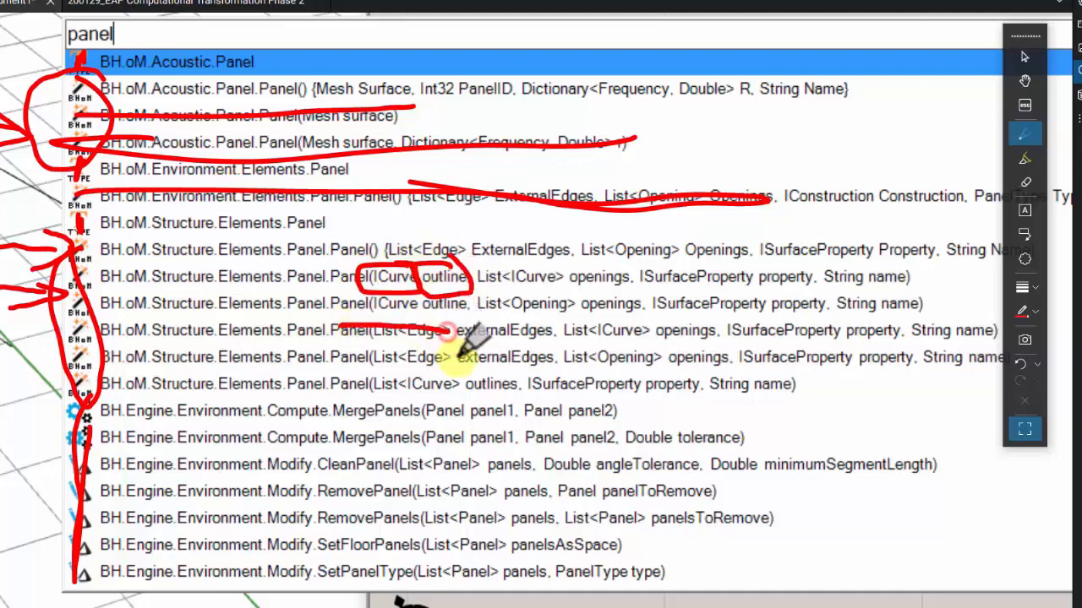
{"action": "left_click_drag", "start_coordinate": [446, 362], "coordinate": [311, 354]}
{"action": "left_click_drag", "start_coordinate": [464, 250], "coordinate": [324, 251]}
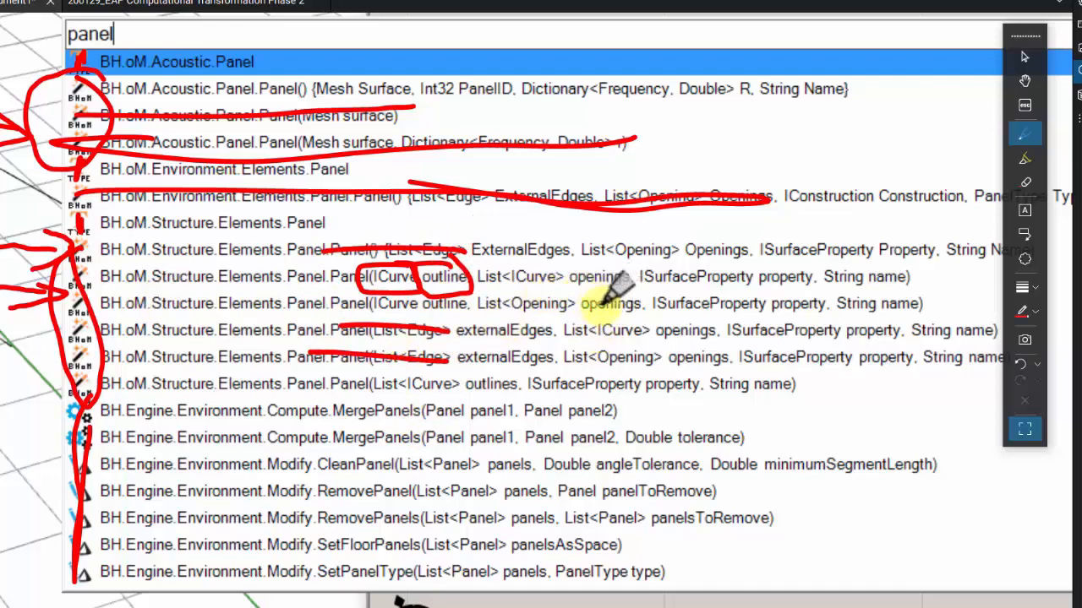
{"action": "left_click_drag", "start_coordinate": [321, 301], "coordinate": [153, 303]}
{"action": "left_click_drag", "start_coordinate": [477, 296], "coordinate": [587, 294]}
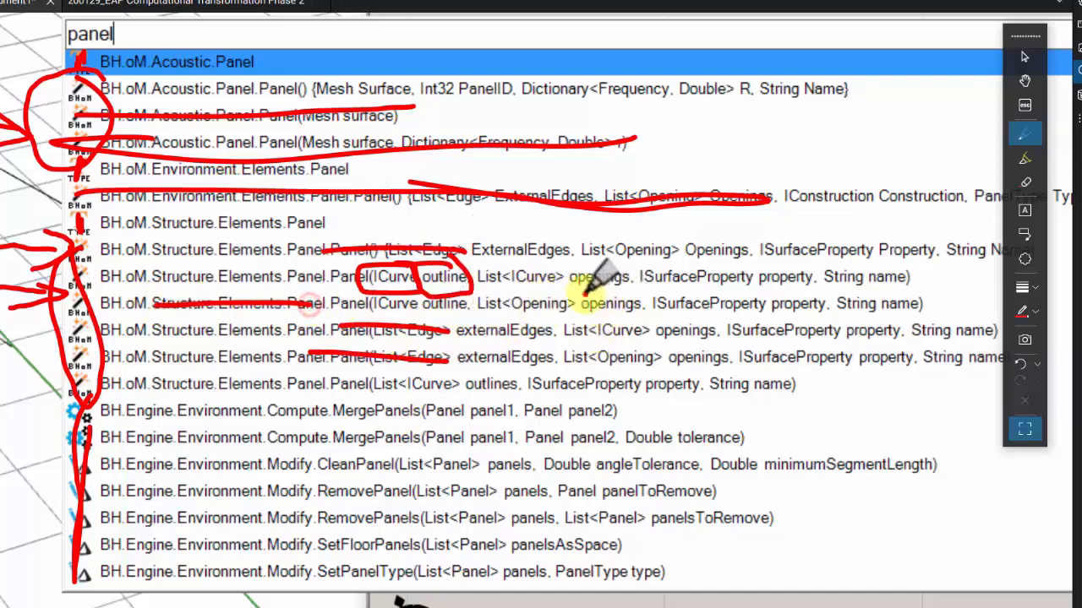
{"action": "mouse_move", "coordinate": [478, 297]}
{"action": "left_mouse_down"}
{"action": "mouse_move", "coordinate": [625, 305]}
{"action": "mouse_move", "coordinate": [608, 298]}
{"action": "mouse_move", "coordinate": [630, 319]}
{"action": "left_mouse_up"}
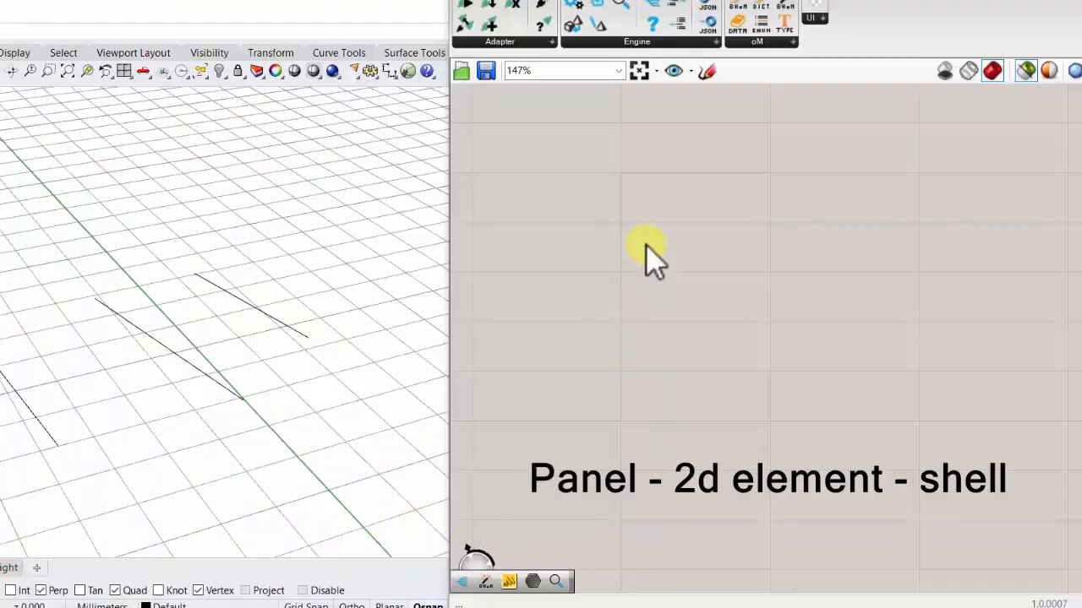
- Search the Grasshopper components for "opening" and examine the available Structure Opening constructors
{"action": "double_click", "coordinate": [650, 245]}
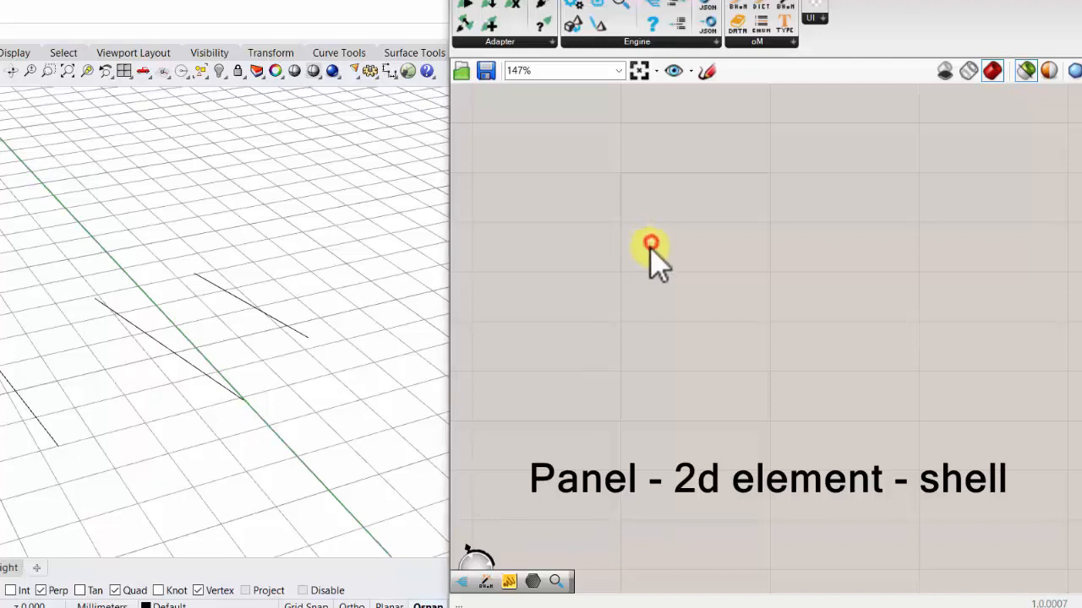
{"action": "type", "text": "open"}
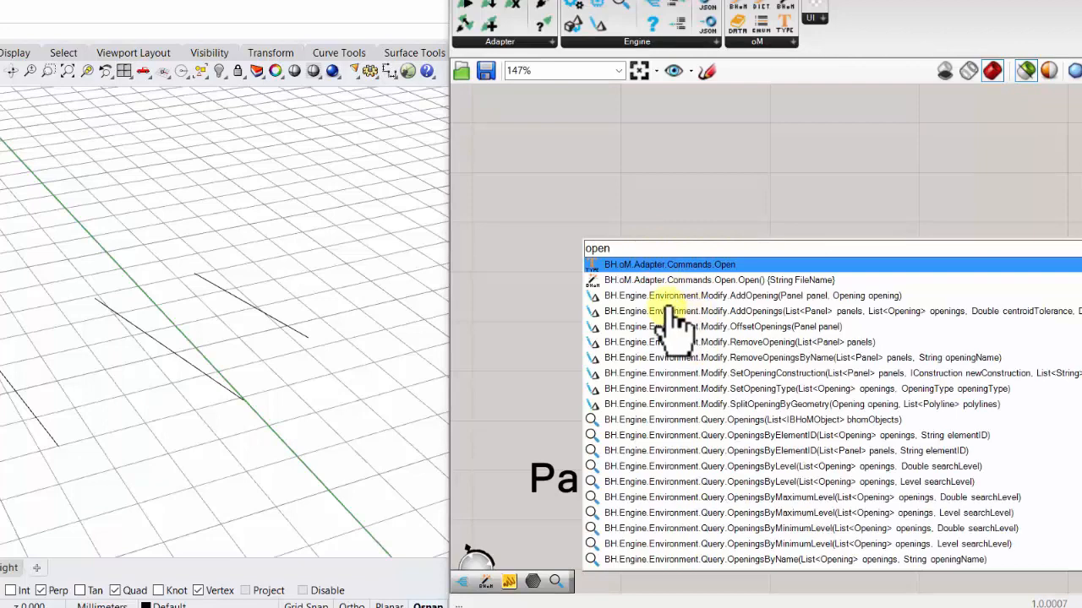
{"action": "type", "text": "ing"}
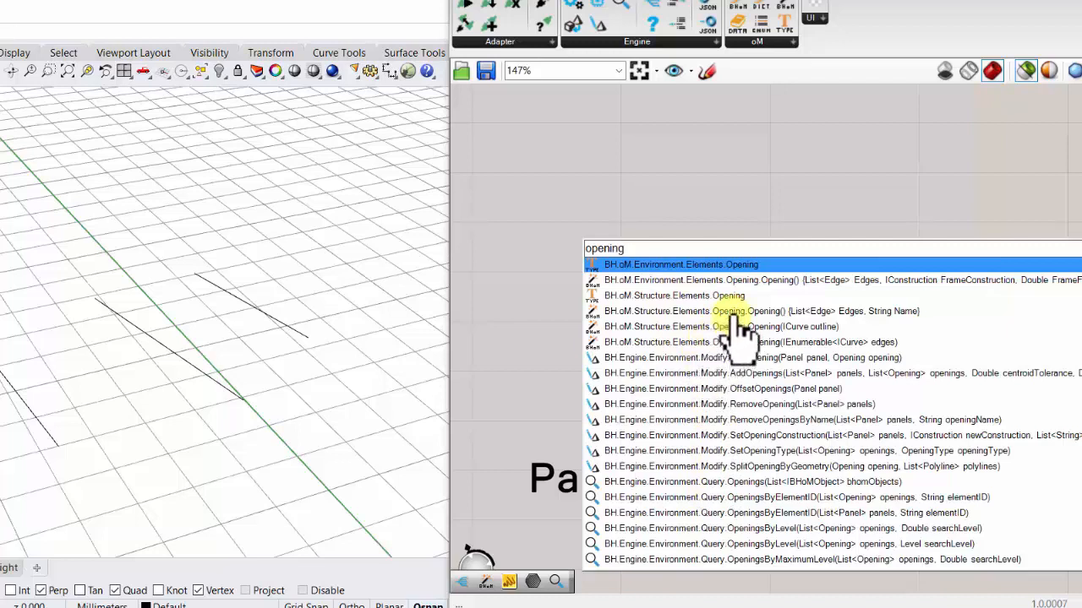
- Search for "panel" and place the Structure Panel constructor with ICurve outline, List<ICurve> openings, ISurfaceProperty property and String name on the canvas
{"action": "left_click_drag", "start_coordinate": [642, 250], "coordinate": [558, 249]}
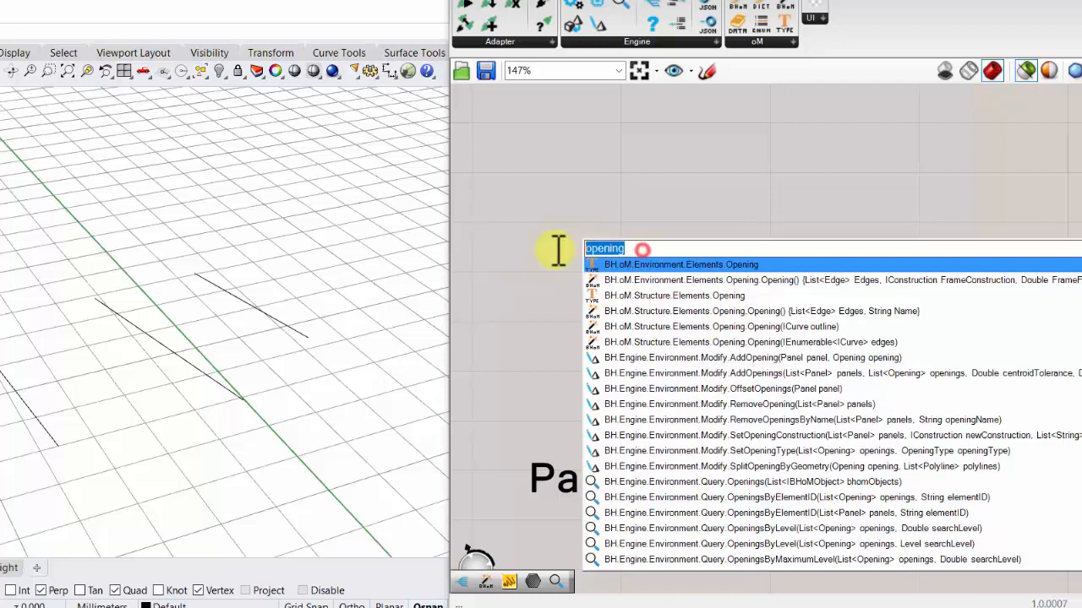
{"action": "type", "text": "panel"}
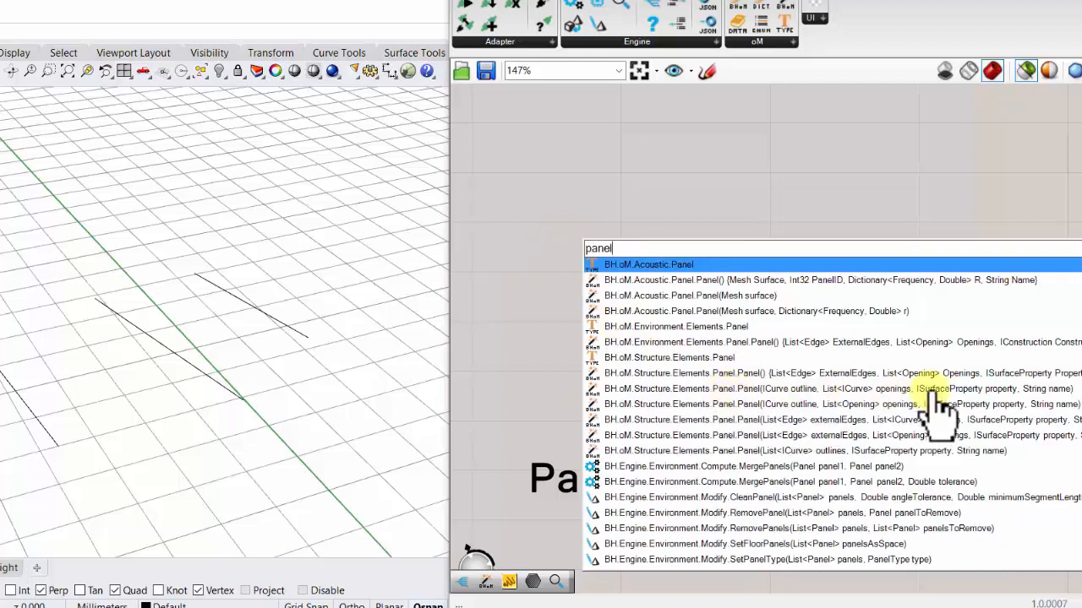
{"action": "left_click", "coordinate": [759, 388]}
{"action": "left_click_drag", "start_coordinate": [758, 394], "coordinate": [742, 244]}
{"action": "scroll", "coordinate": [747, 326], "scroll_direction": "down", "scroll_amount": 4}
{"action": "scroll", "coordinate": [747, 326], "scroll_direction": "up", "scroll_amount": 3}
{"action": "scroll", "coordinate": [742, 243], "scroll_direction": "up", "scroll_amount": 2}
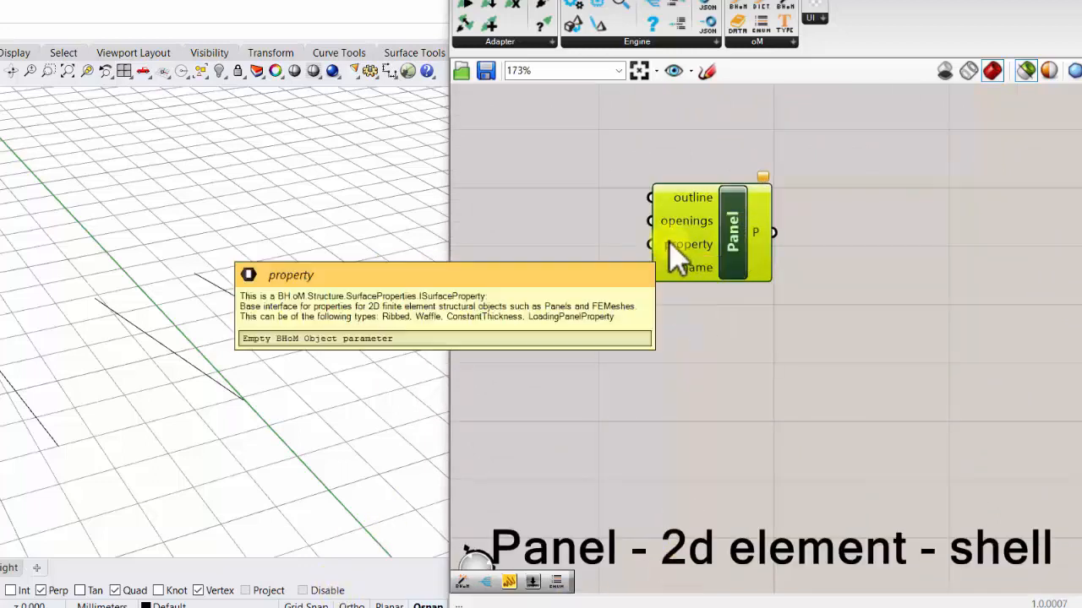
- Examine the Panel component's openings, property and outline inputs for the data types they accept
{"action": "mouse_move", "coordinate": [688, 209]}
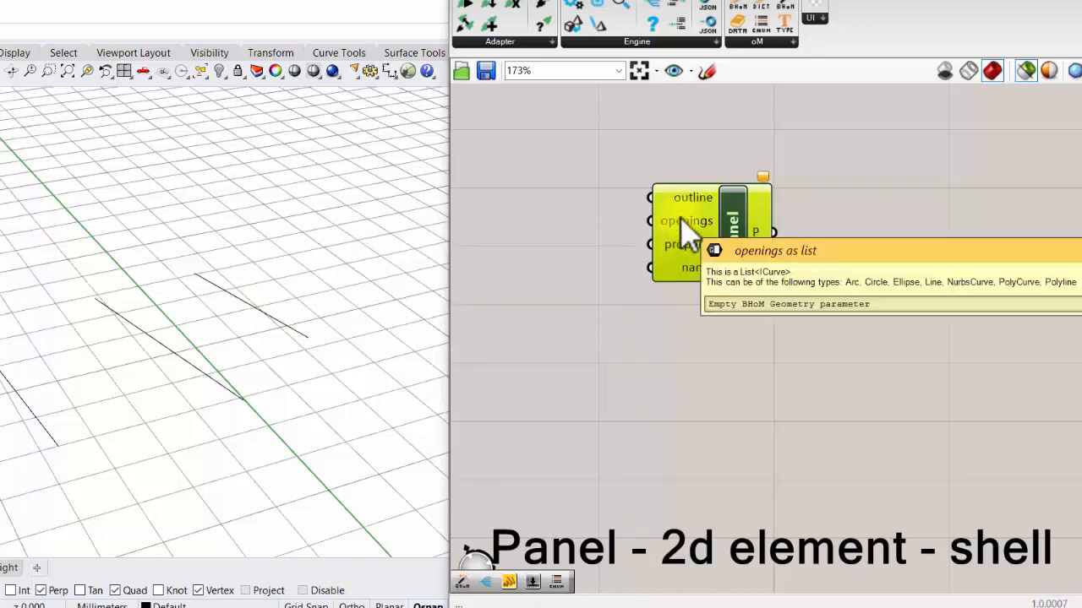
{"action": "mouse_move", "coordinate": [691, 263]}
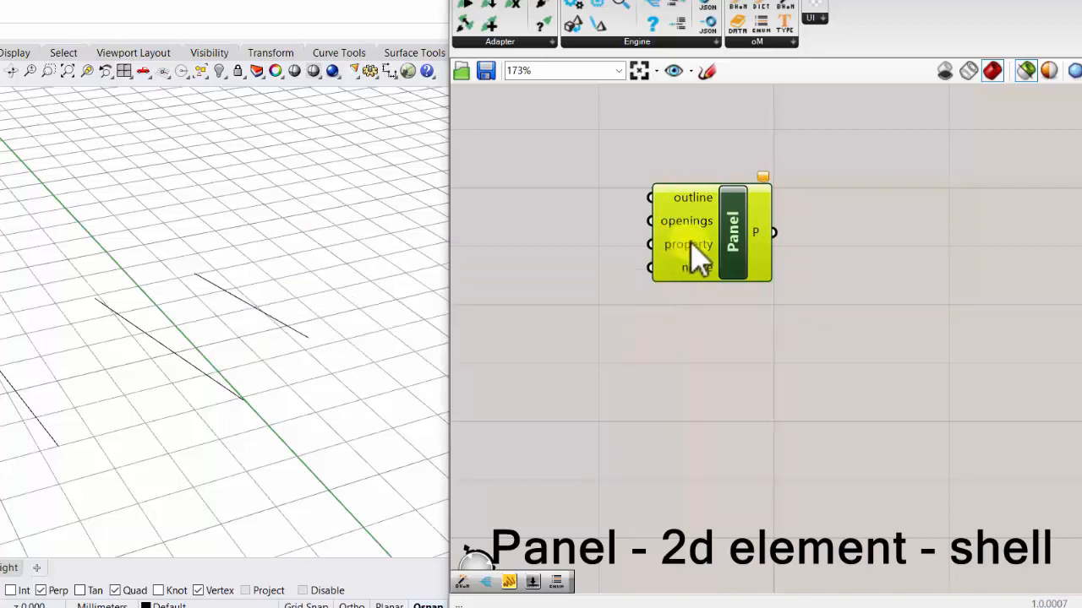
{"action": "left_click_drag", "start_coordinate": [691, 241], "coordinate": [698, 257]}
{"action": "left_click", "coordinate": [723, 180]}
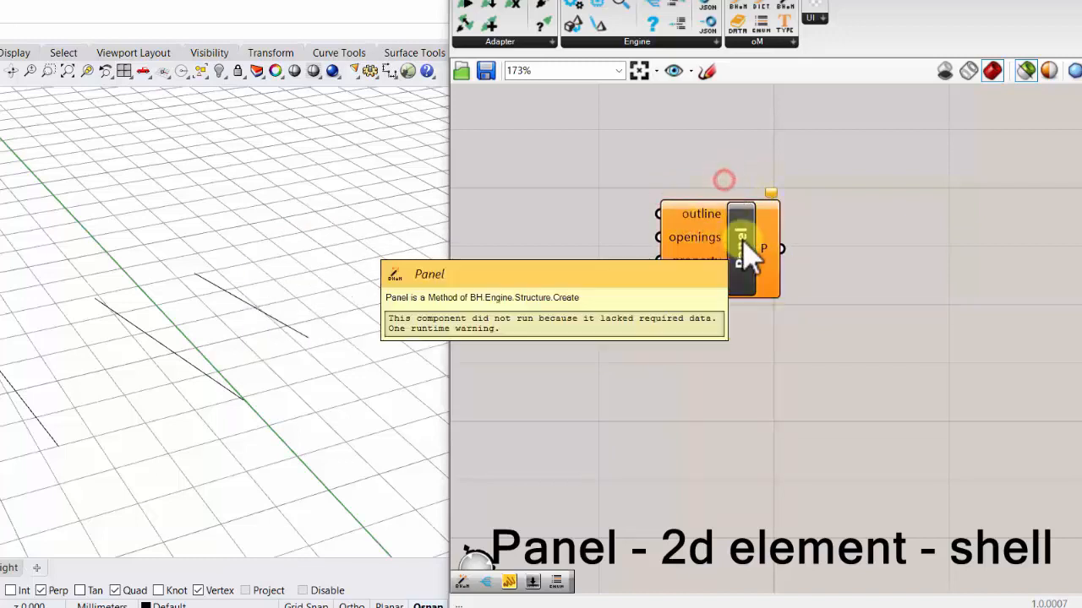
{"action": "scroll", "coordinate": [749, 254], "scroll_direction": "down", "scroll_amount": 2}
{"action": "right_click", "coordinate": [753, 264]}
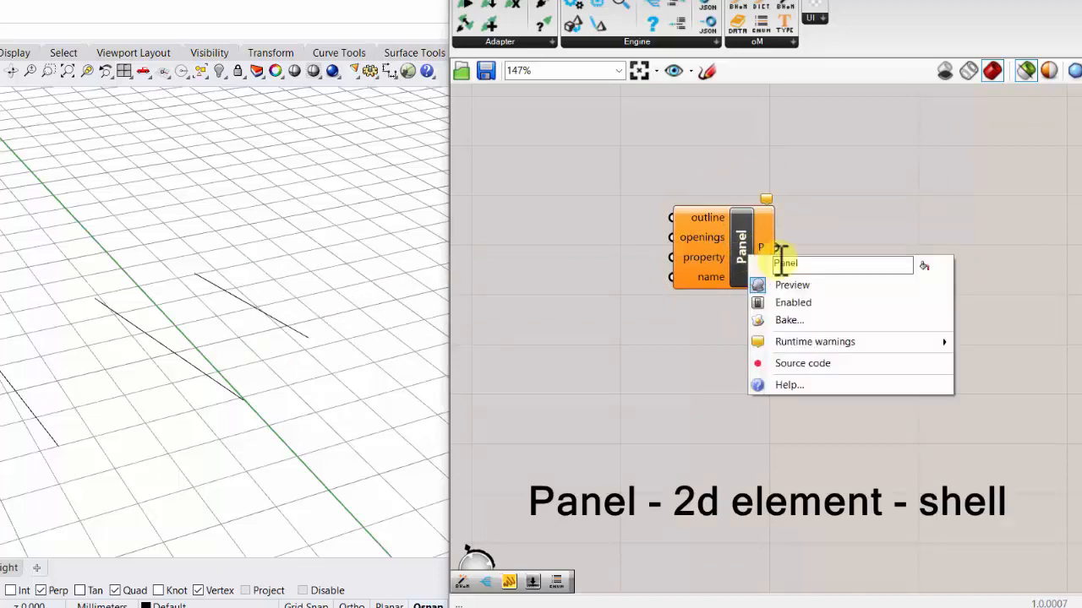
{"action": "left_click", "coordinate": [730, 216]}
{"action": "scroll", "coordinate": [714, 239], "scroll_direction": "up", "scroll_amount": 2}
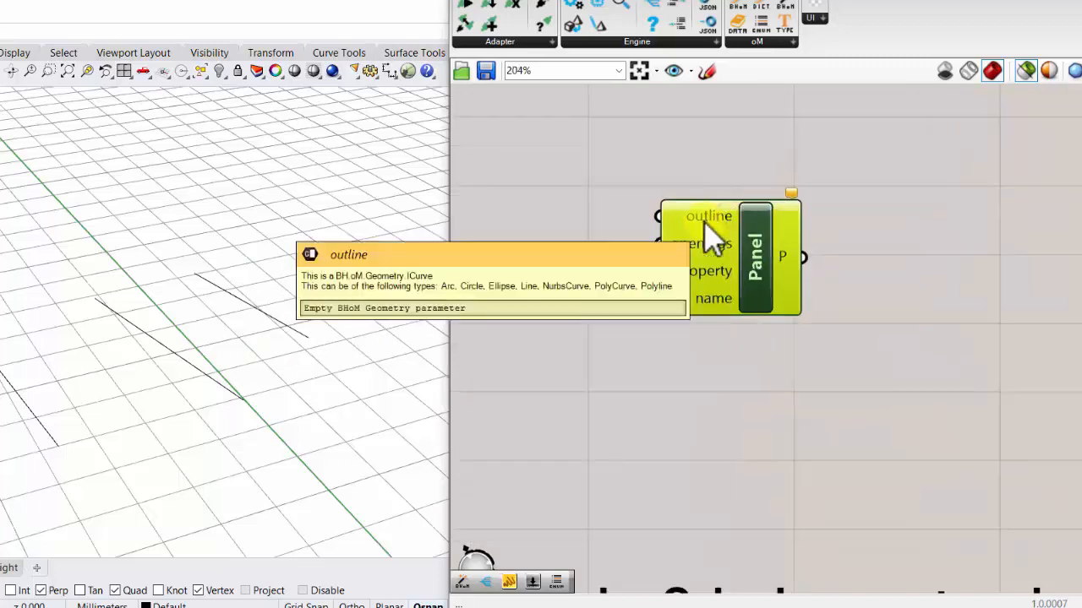
- Shift the Panel component to the right on the canvas to leave room for its input components
{"action": "left_click_drag", "start_coordinate": [647, 214], "coordinate": [478, 212]}
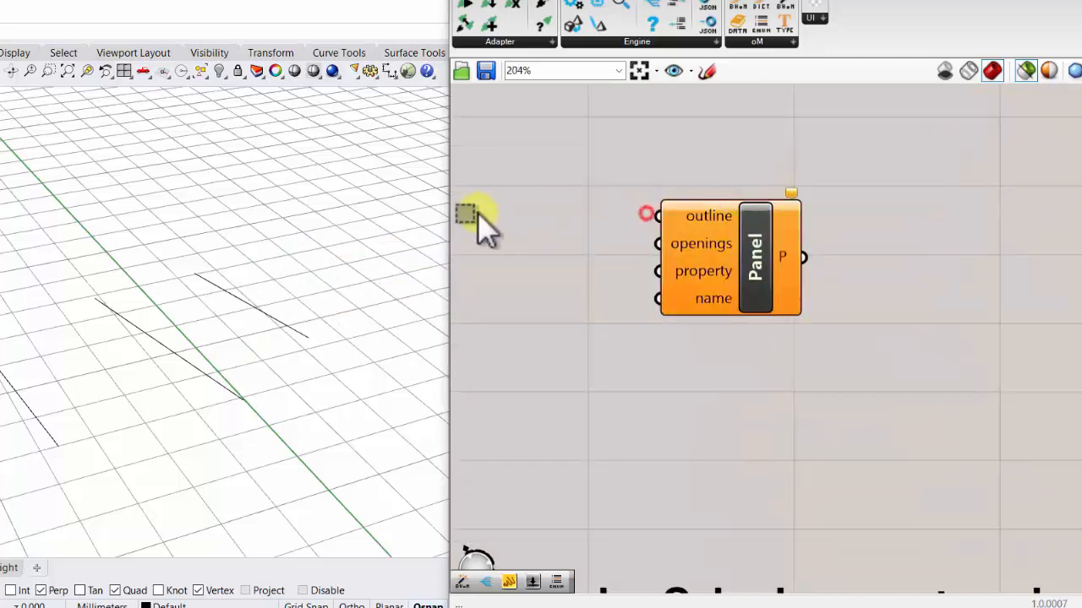
{"action": "right_click_drag", "start_coordinate": [691, 192], "coordinate": [767, 216]}
{"action": "scroll", "coordinate": [763, 269], "scroll_direction": "down", "scroll_amount": 2}
{"action": "left_click_drag", "start_coordinate": [774, 262], "coordinate": [811, 270]}
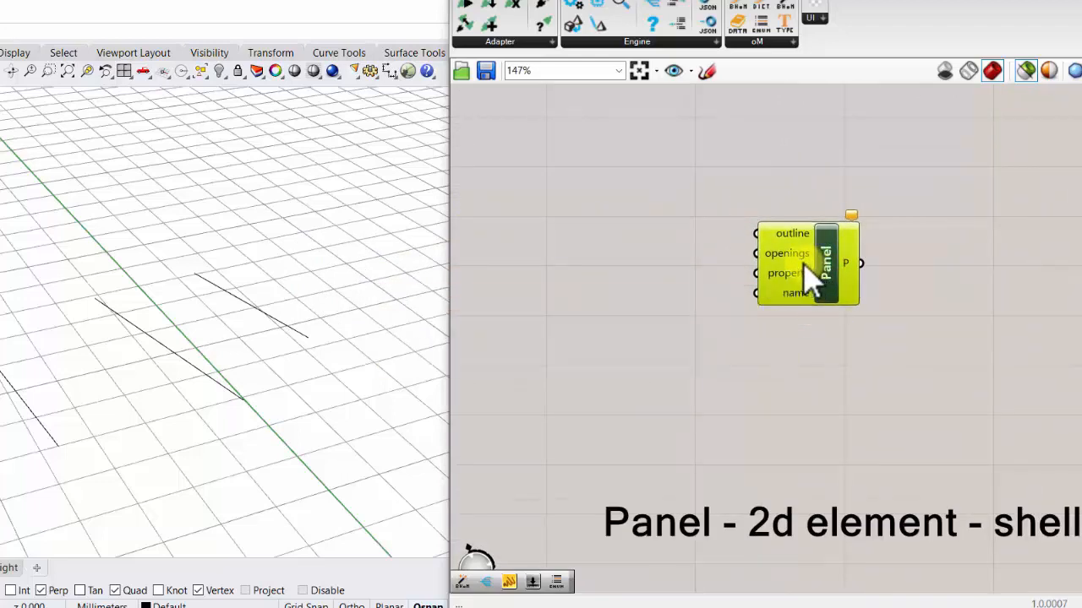
- Examine the BHoM geometry constructors offered for the Panel component's outline and openings inputs
{"action": "left_click_drag", "start_coordinate": [757, 234], "coordinate": [500, 258]}
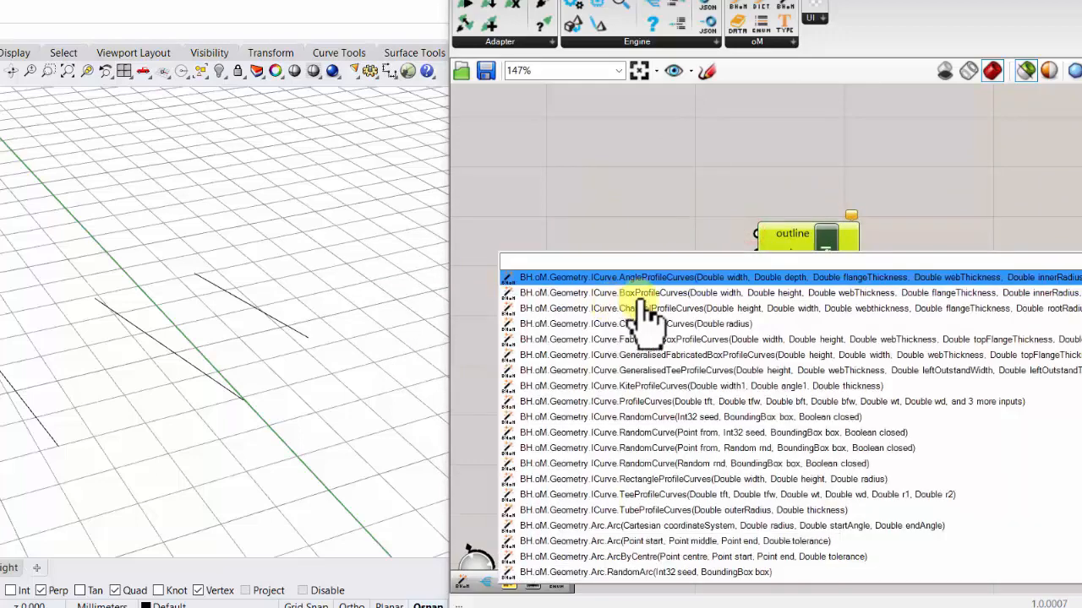
{"action": "left_click", "coordinate": [715, 226]}
{"action": "left_click_drag", "start_coordinate": [748, 255], "coordinate": [587, 262]}
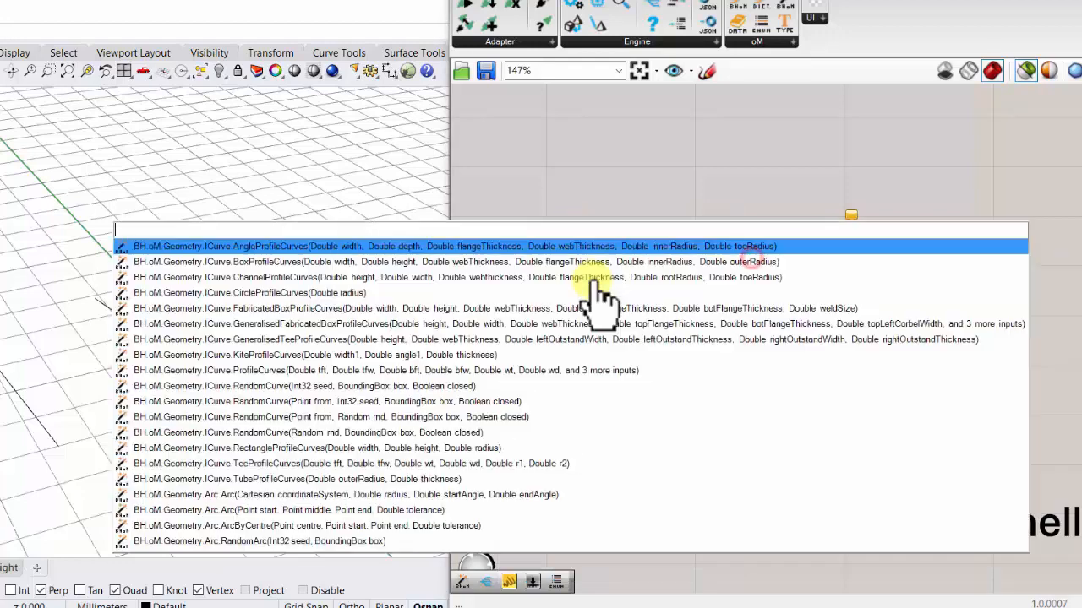
{"action": "left_click", "coordinate": [518, 213]}
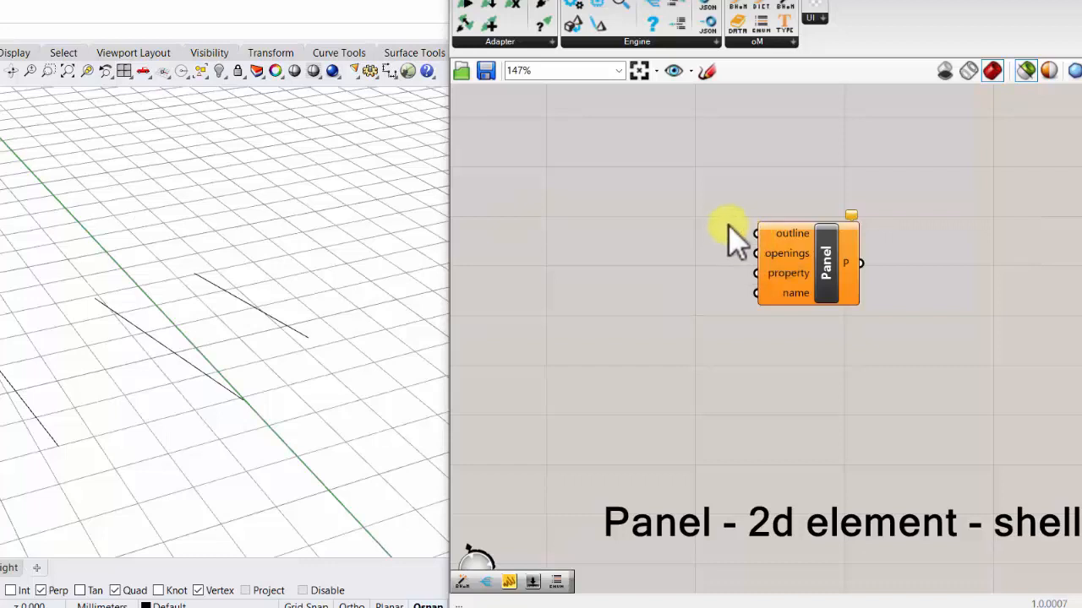
{"action": "mouse_move", "coordinate": [743, 230]}
{"action": "left_mouse_down"}
{"action": "mouse_move", "coordinate": [626, 201]}
{"action": "mouse_move", "coordinate": [742, 238]}
{"action": "left_mouse_up"}
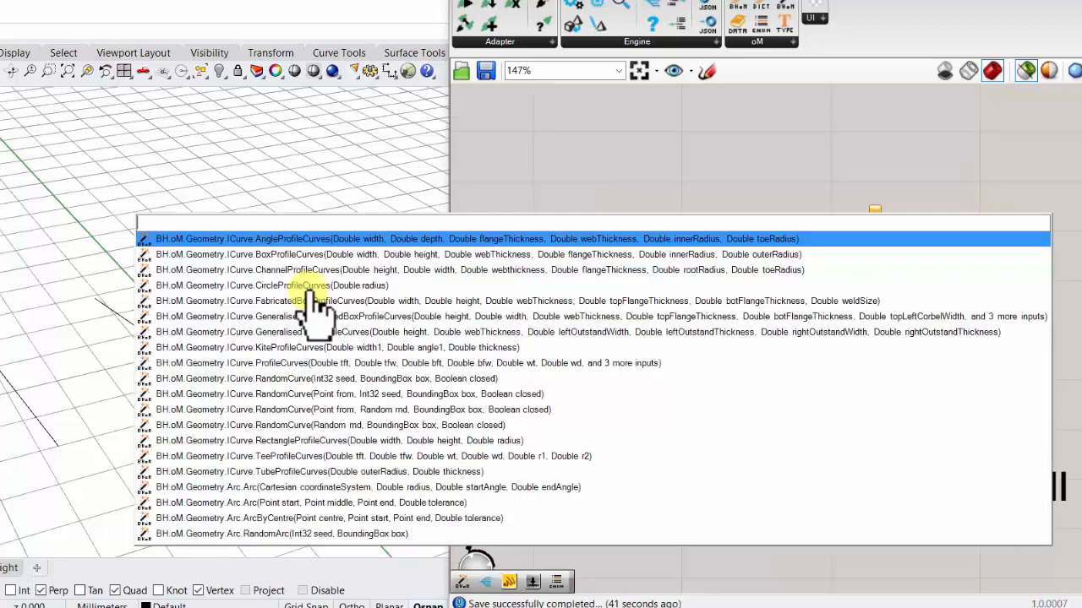
{"action": "left_click", "coordinate": [610, 182]}
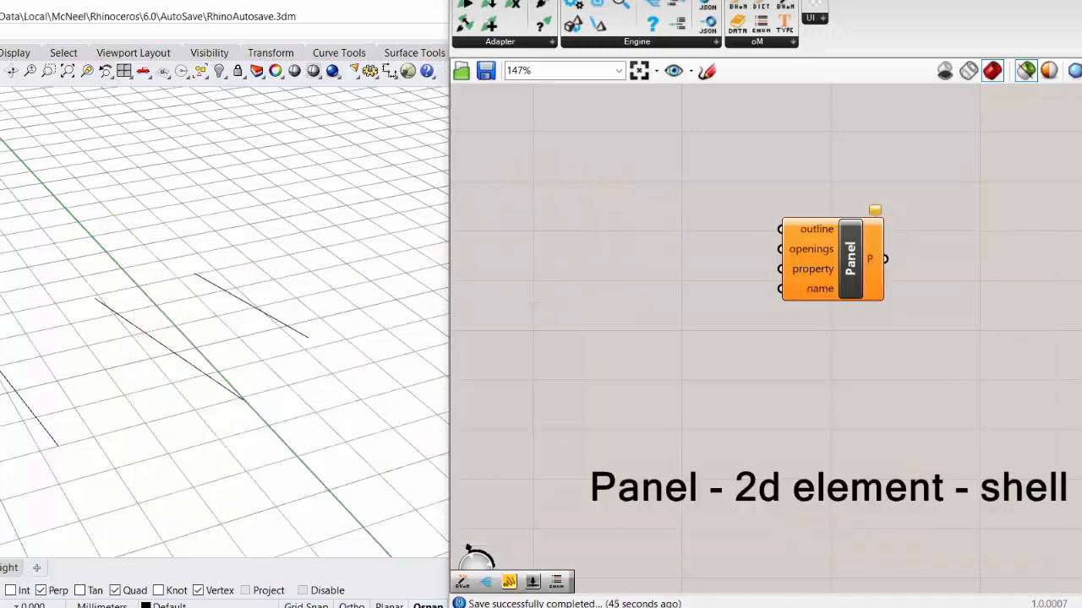
- Draw a rectangle in the Rhino viewport and reference it in a new Grasshopper Curve parameter as a single curve
{"action": "left_click", "coordinate": [90, 245]}
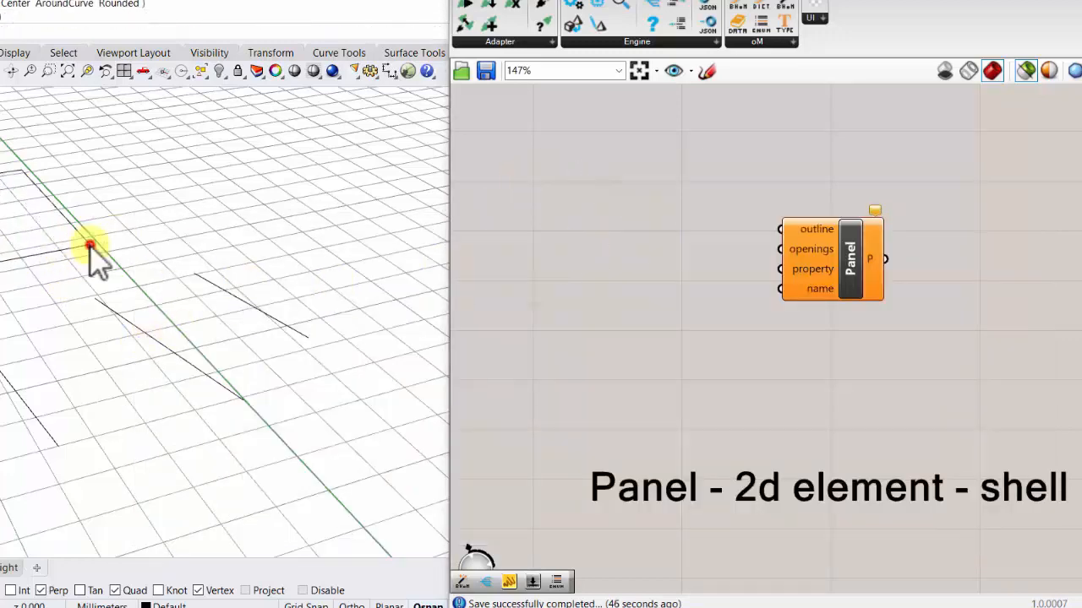
{"action": "double_click", "coordinate": [643, 244]}
{"action": "type", "text": "curve"}
{"action": "left_click", "coordinate": [610, 193]}
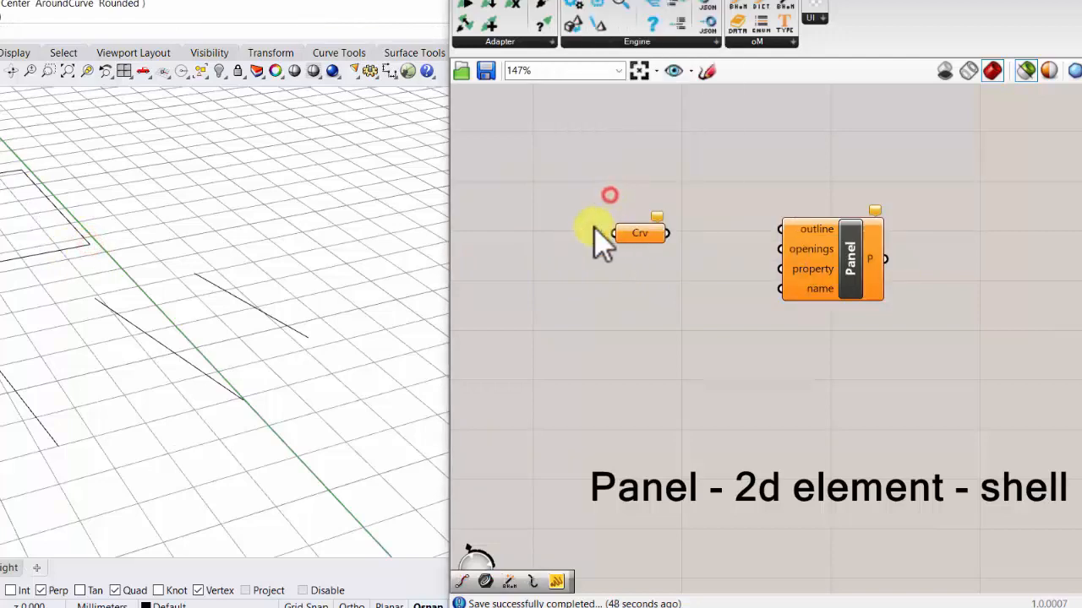
{"action": "left_click", "coordinate": [130, 229]}
{"action": "right_click", "coordinate": [644, 245]}
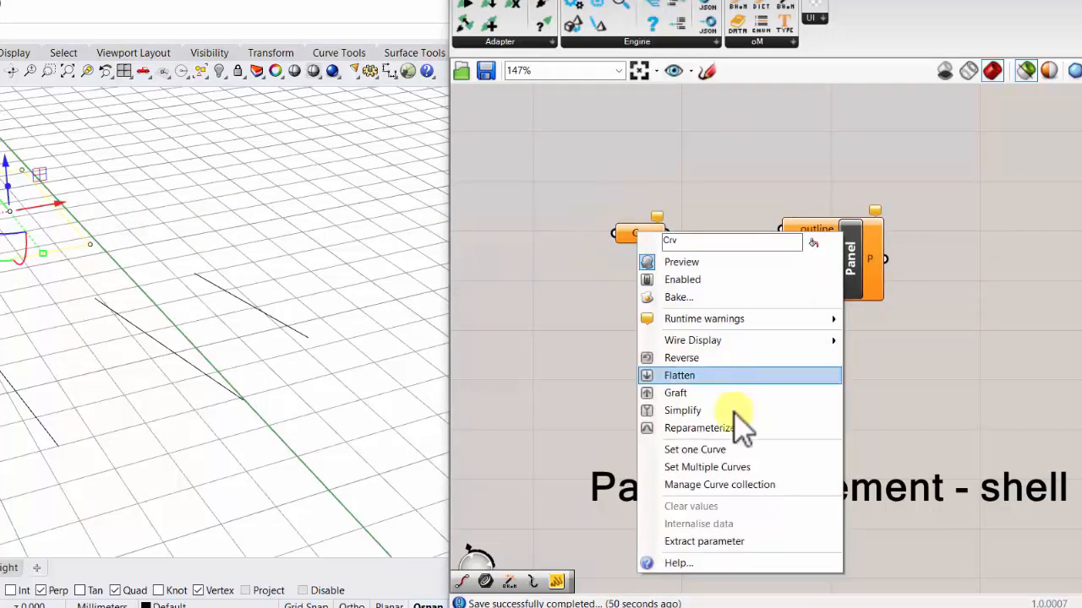
{"action": "left_click", "coordinate": [724, 446]}
{"action": "left_click_drag", "start_coordinate": [643, 243], "coordinate": [674, 234]}
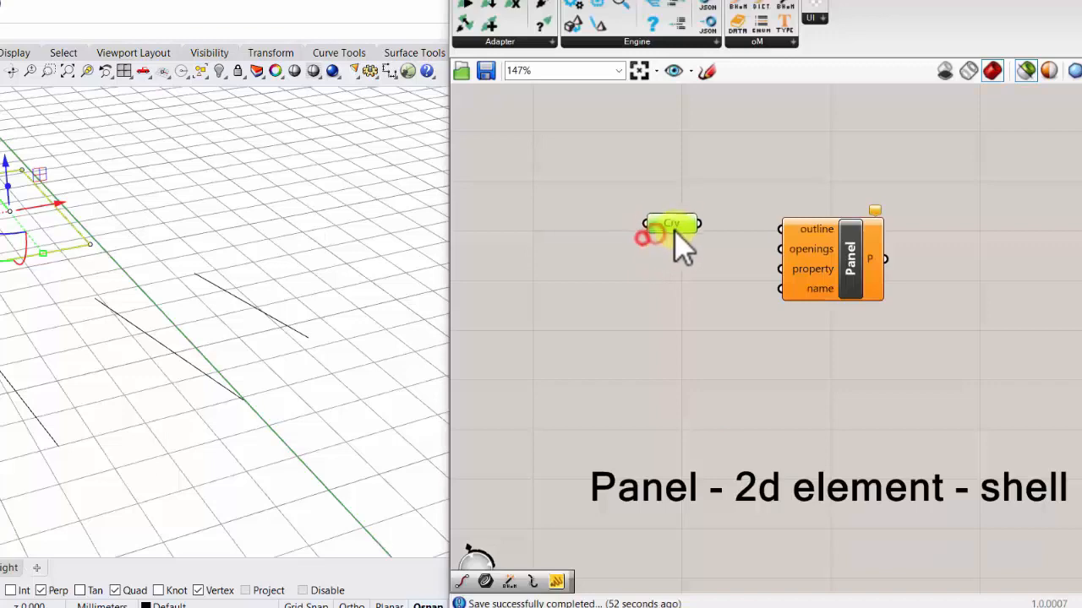
- Connect the Curve parameter to the Panel component's outline input and inspect the panel preview in Rhino
{"action": "left_click_drag", "start_coordinate": [738, 222], "coordinate": [780, 230]}
{"action": "left_click_drag", "start_coordinate": [848, 243], "coordinate": [829, 243]}
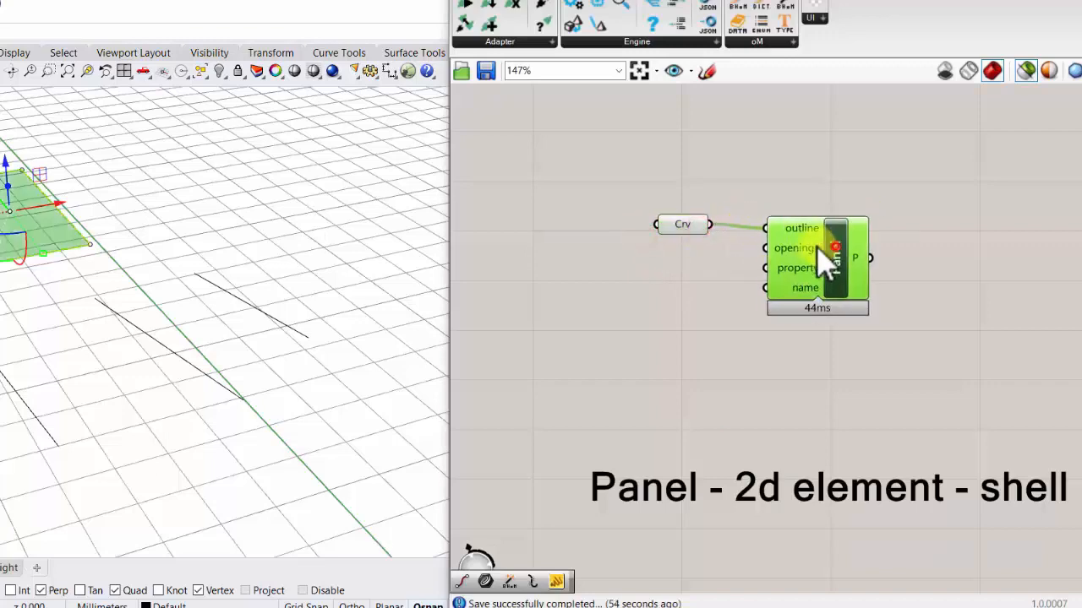
{"action": "right_click_drag", "start_coordinate": [196, 203], "coordinate": [70, 329]}
{"action": "scroll", "coordinate": [70, 330], "scroll_direction": "up", "scroll_amount": 6}
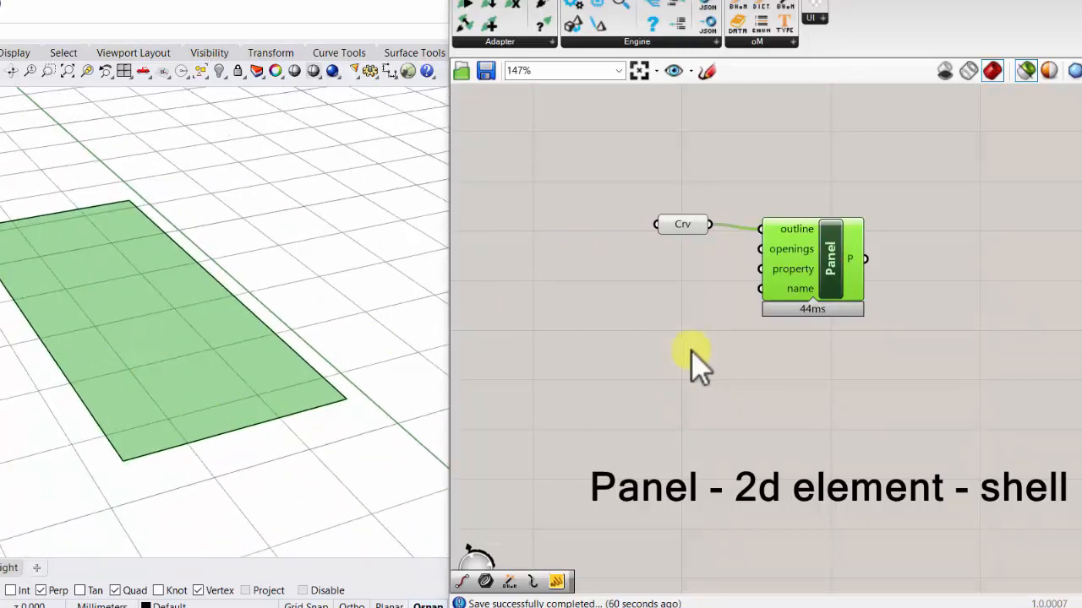
- Draw two small rectangles inside the panel outline in Rhino as opening curves
{"action": "mouse_move", "coordinate": [786, 236]}
{"action": "key", "text": "Return"}
{"action": "left_click", "coordinate": [60, 269]}
{"action": "left_click", "coordinate": [80, 295]}
{"action": "key", "text": "Return"}
{"action": "left_click", "coordinate": [138, 314]}
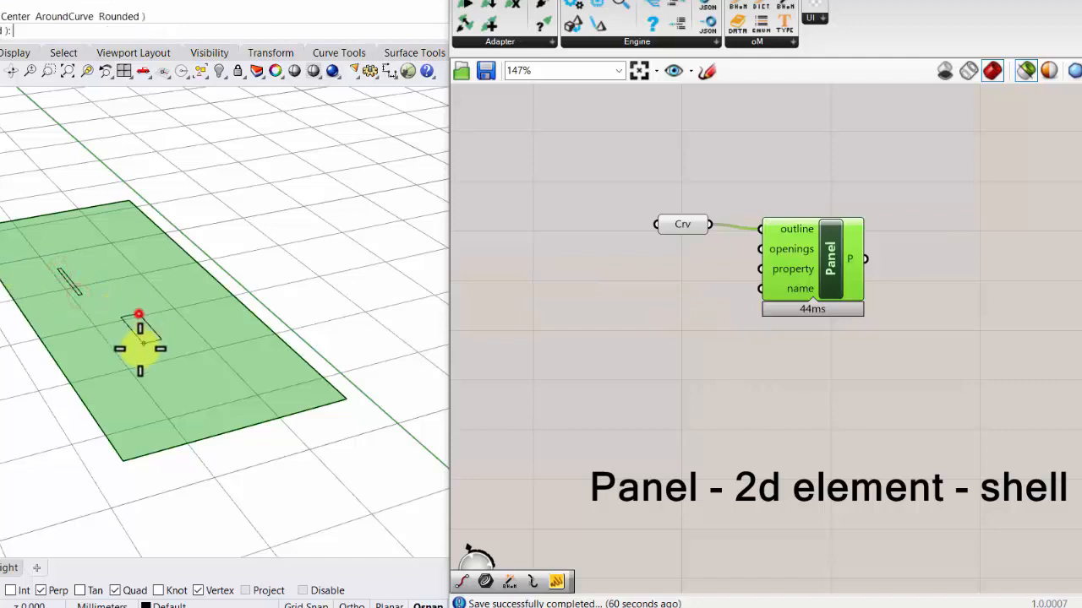
{"action": "left_click", "coordinate": [130, 358]}
- Reference both small rectangles in a second Curve parameter below the first, using Set Multiple Curves
{"action": "left_click_drag", "start_coordinate": [168, 372], "coordinate": [80, 277]}
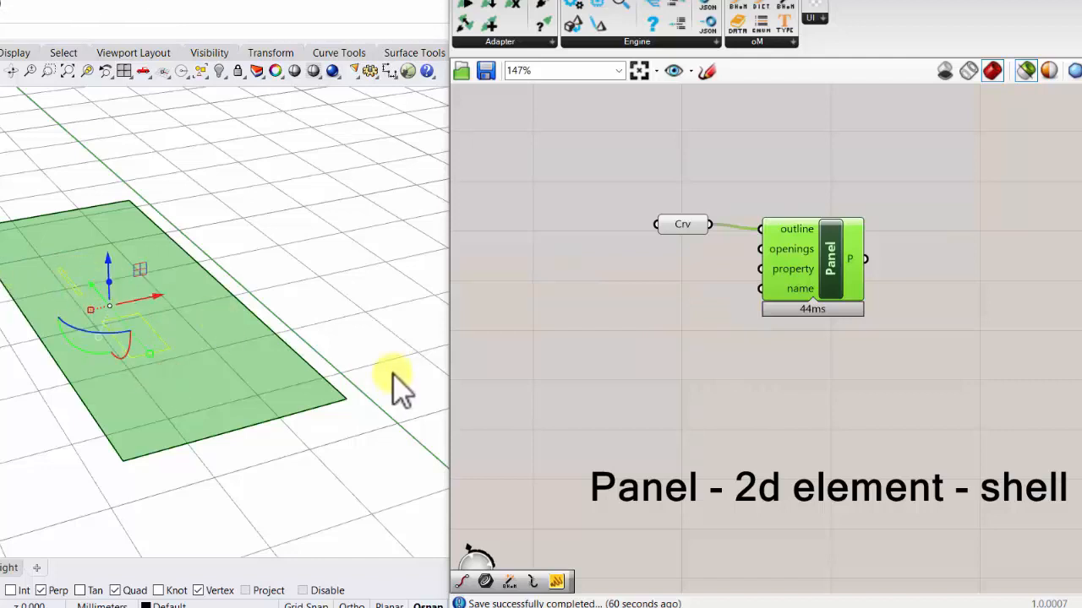
{"action": "double_click", "coordinate": [652, 290]}
{"action": "type", "text": "cv"}
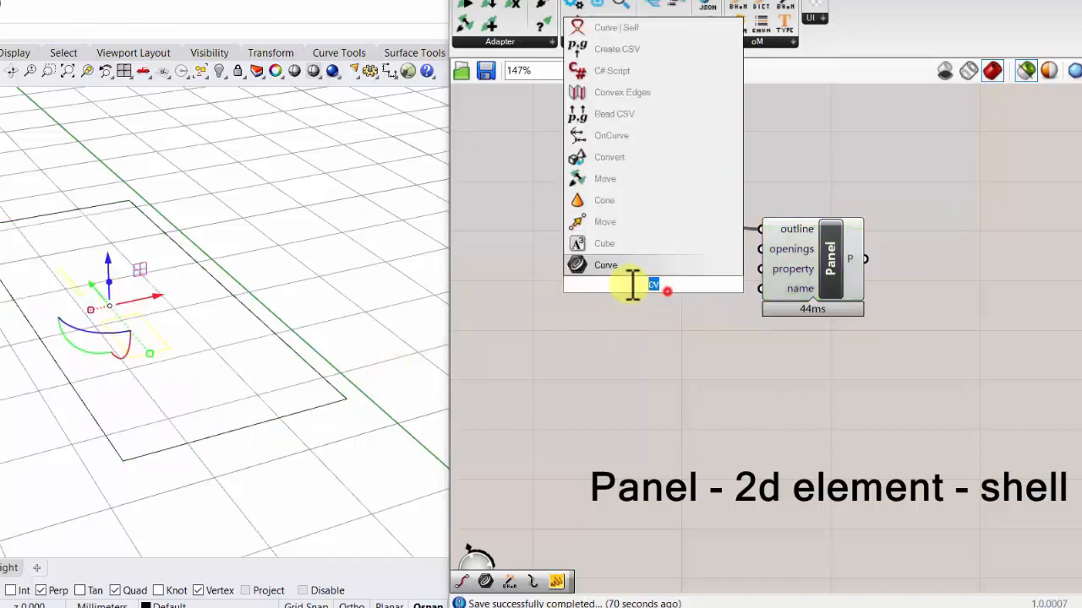
{"action": "left_click_drag", "start_coordinate": [632, 285], "coordinate": [622, 283]}
{"action": "type", "text": "vcrv"}
{"action": "left_click_drag", "start_coordinate": [690, 285], "coordinate": [570, 283]}
{"action": "type", "text": "crv"}
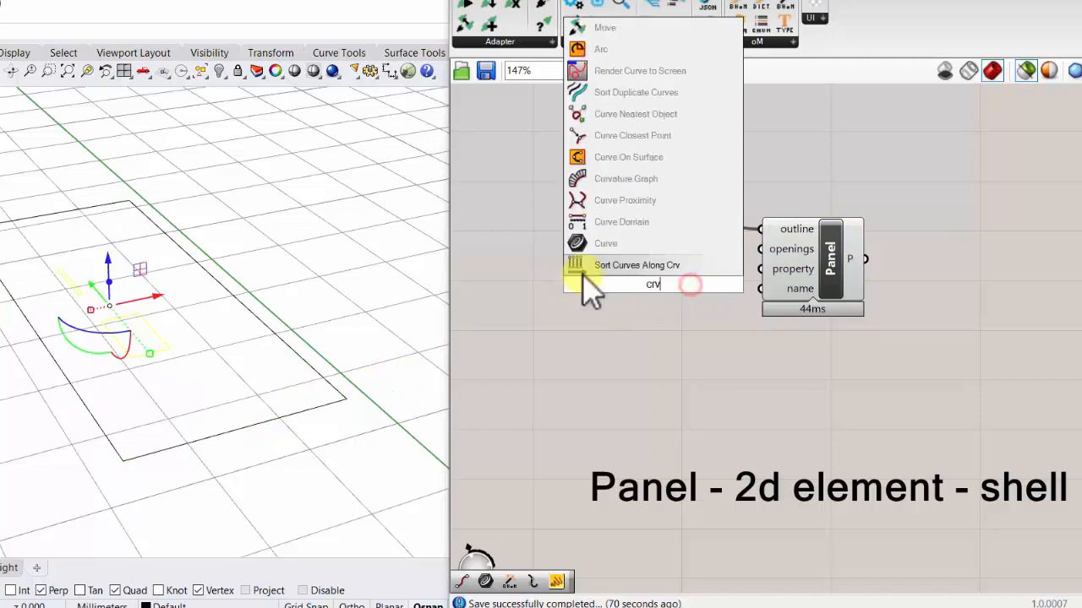
{"action": "left_click", "coordinate": [621, 243]}
{"action": "right_click", "coordinate": [642, 285]}
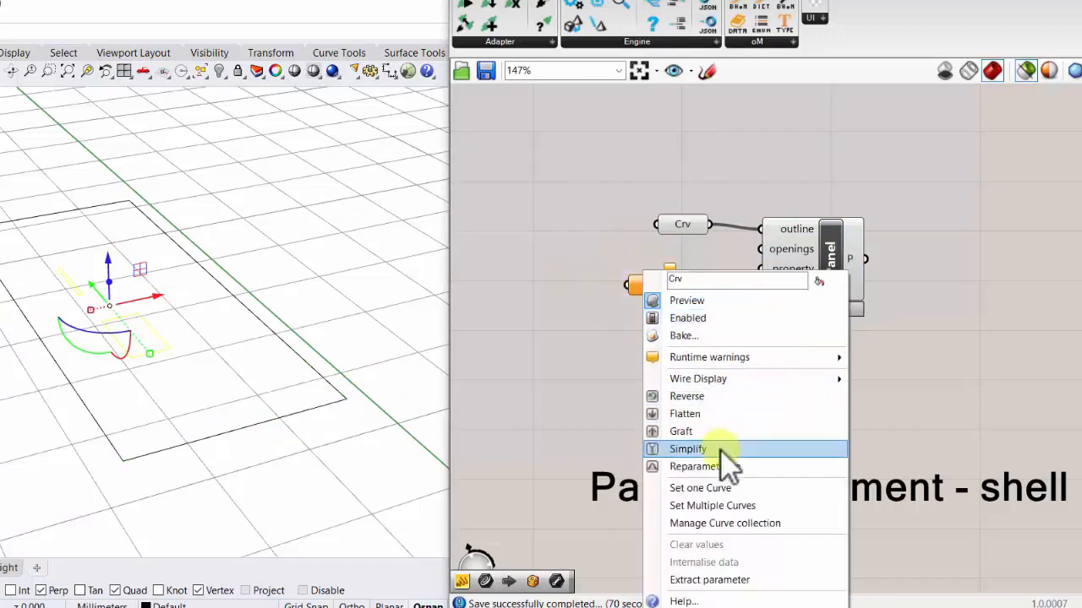
{"action": "left_click", "coordinate": [747, 505]}
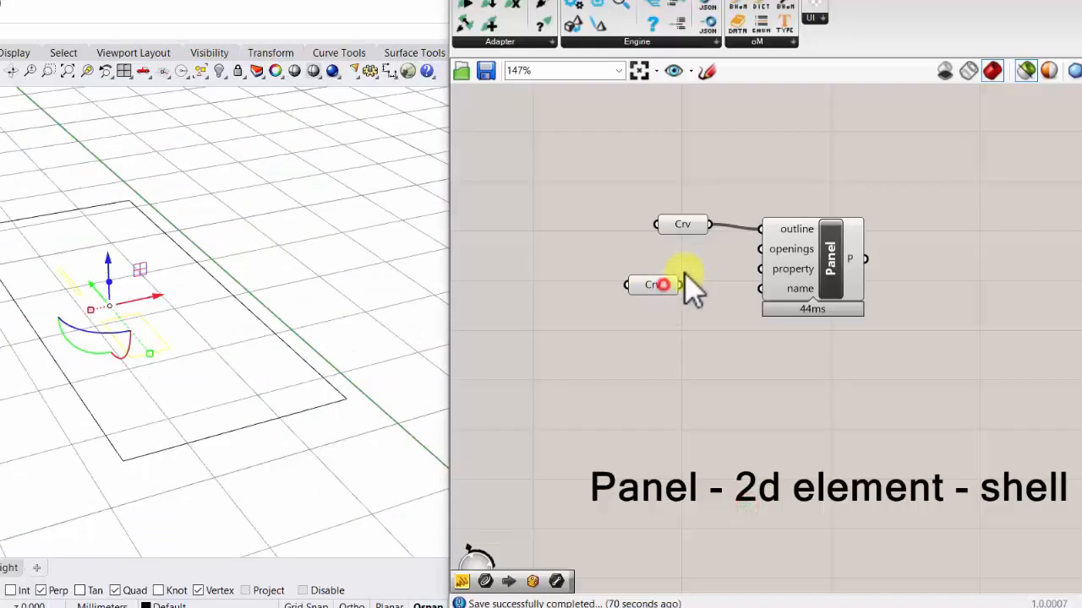
- Connect the second Curve parameter to the Panel component's openings input and inspect the holes in the preview
{"action": "left_click_drag", "start_coordinate": [698, 275], "coordinate": [760, 249]}
{"action": "left_click", "coordinate": [833, 262]}
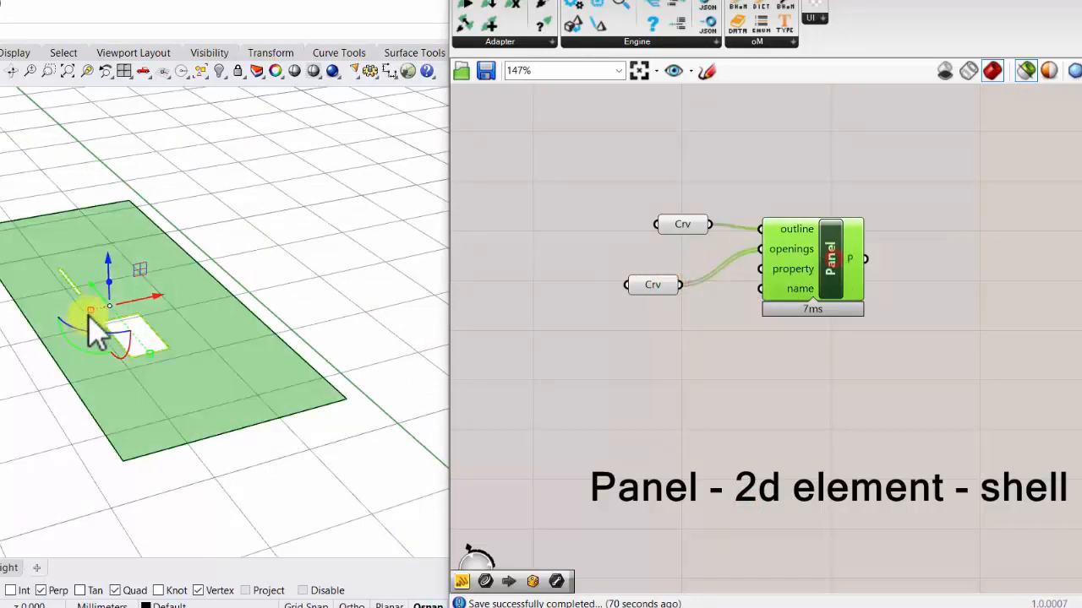
{"action": "right_click_drag", "start_coordinate": [89, 316], "coordinate": [133, 344]}
- Widen the narrow opening rectangle in Rhino with the gumball scale handle, and deselect it
{"action": "scroll", "coordinate": [142, 316], "scroll_direction": "down", "scroll_amount": 6}
{"action": "scroll", "coordinate": [132, 247], "scroll_direction": "up", "scroll_amount": 5}
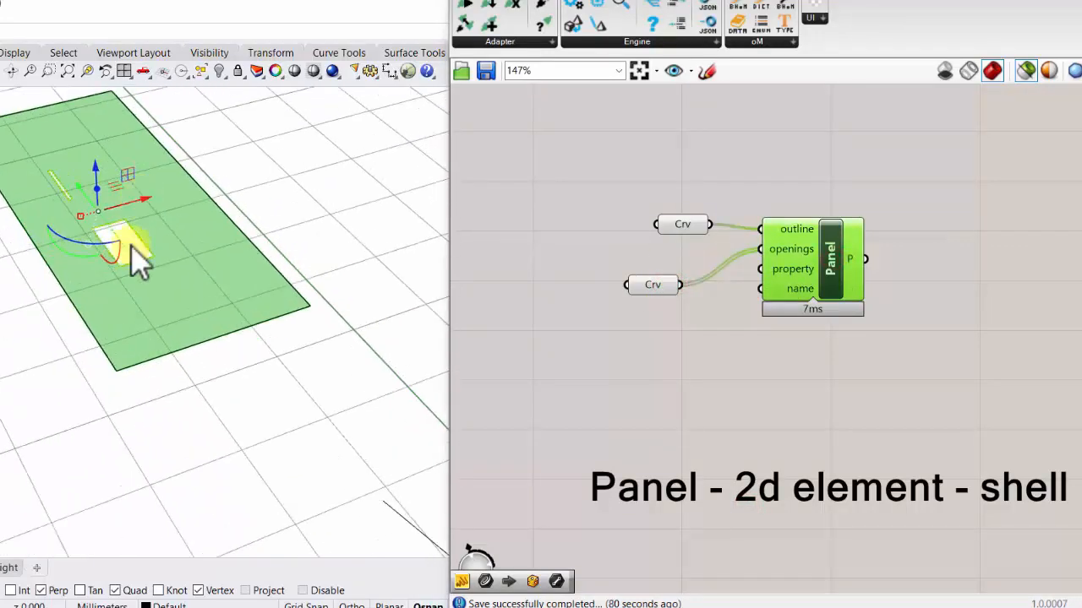
{"action": "scroll", "coordinate": [131, 246], "scroll_direction": "up", "scroll_amount": 2}
{"action": "left_click", "coordinate": [52, 173]}
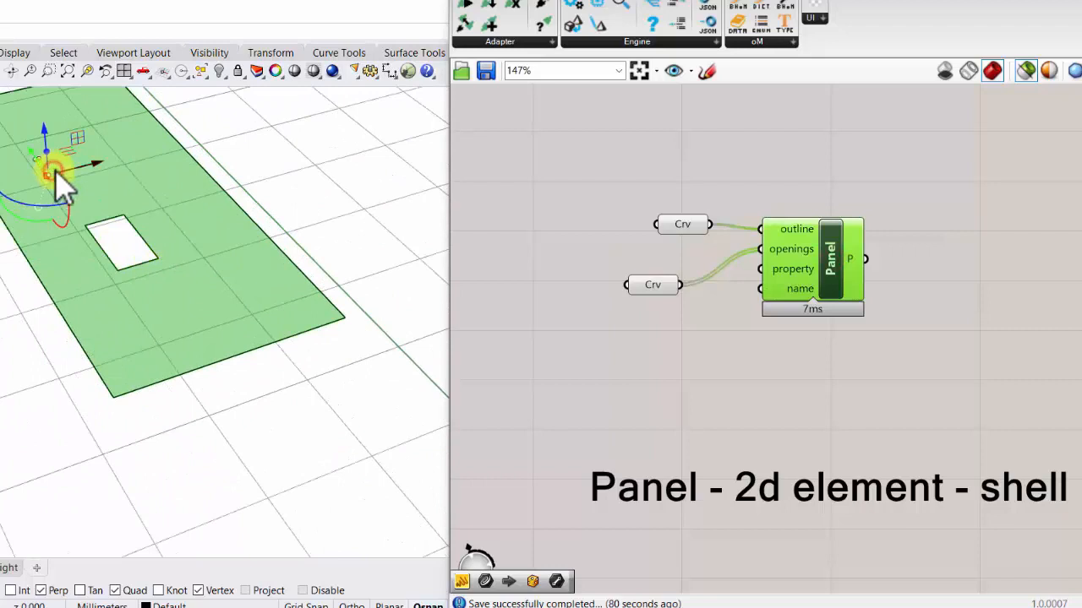
{"action": "left_click_drag", "start_coordinate": [47, 183], "coordinate": [12, 183]}
{"action": "left_click", "coordinate": [248, 185]}
{"action": "scroll", "coordinate": [133, 359], "scroll_direction": "down", "scroll_amount": 2}
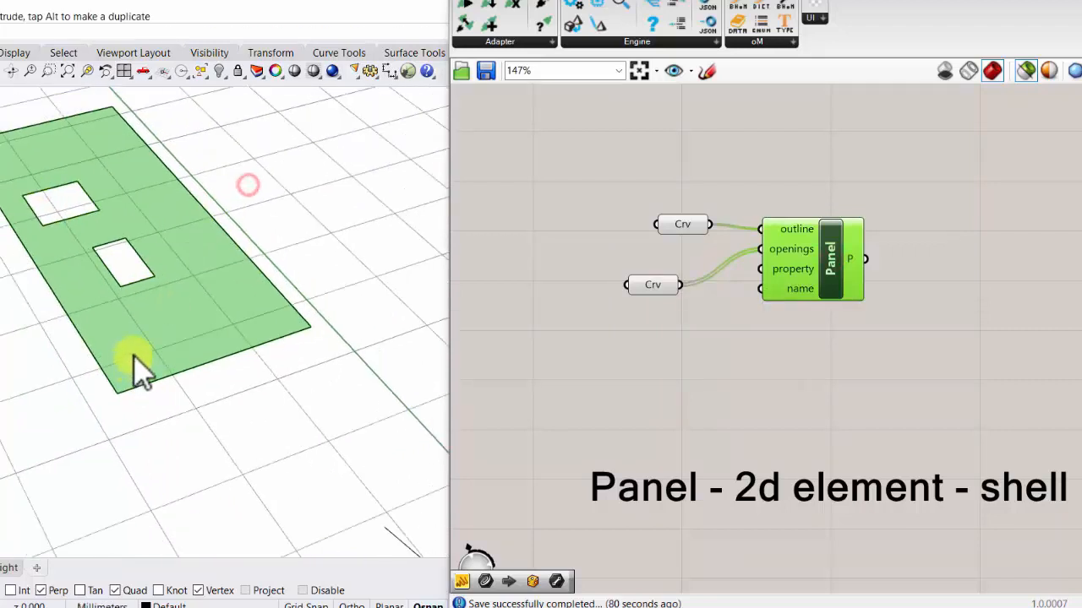
{"action": "scroll", "coordinate": [134, 355], "scroll_direction": "down", "scroll_amount": 2}
{"action": "scroll", "coordinate": [83, 144], "scroll_direction": "up", "scroll_amount": 4}
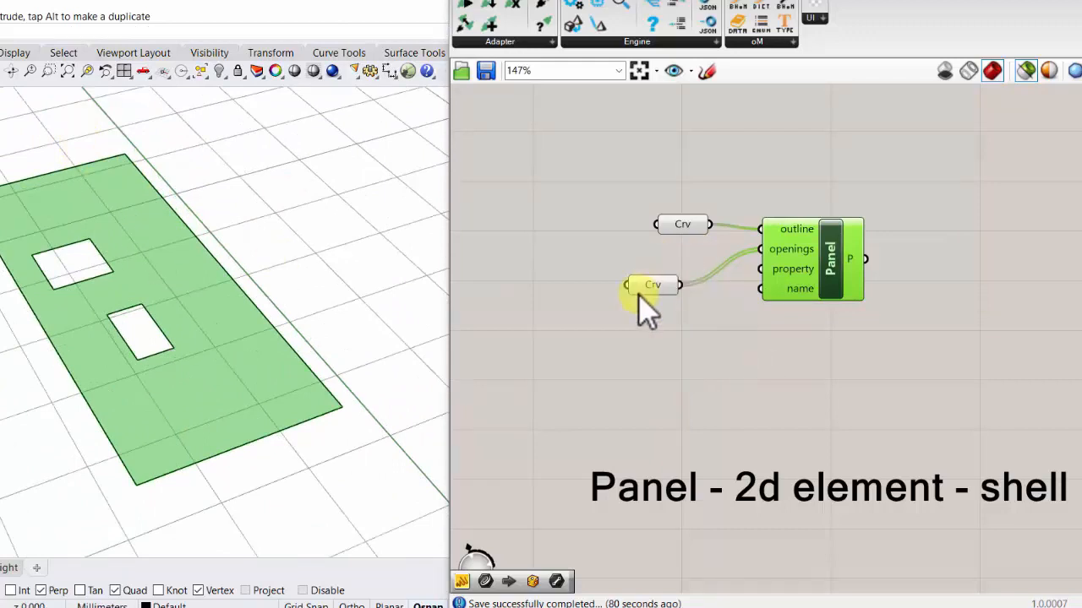
- Align the openings Curve parameter beside the Panel, and feed the property input from a new ConstantThickness component placed below the curve parameters
{"action": "left_click_drag", "start_coordinate": [639, 293], "coordinate": [672, 257]}
{"action": "left_click_drag", "start_coordinate": [760, 269], "coordinate": [535, 322]}
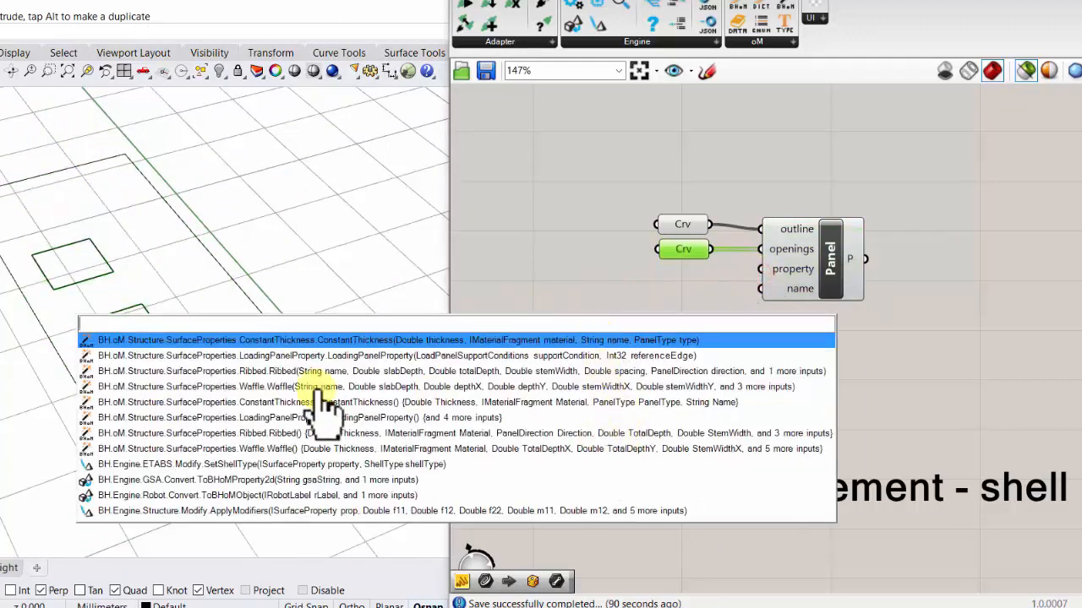
{"action": "left_click", "coordinate": [376, 341]}
{"action": "scroll", "coordinate": [693, 329], "scroll_direction": "down", "scroll_amount": 3}
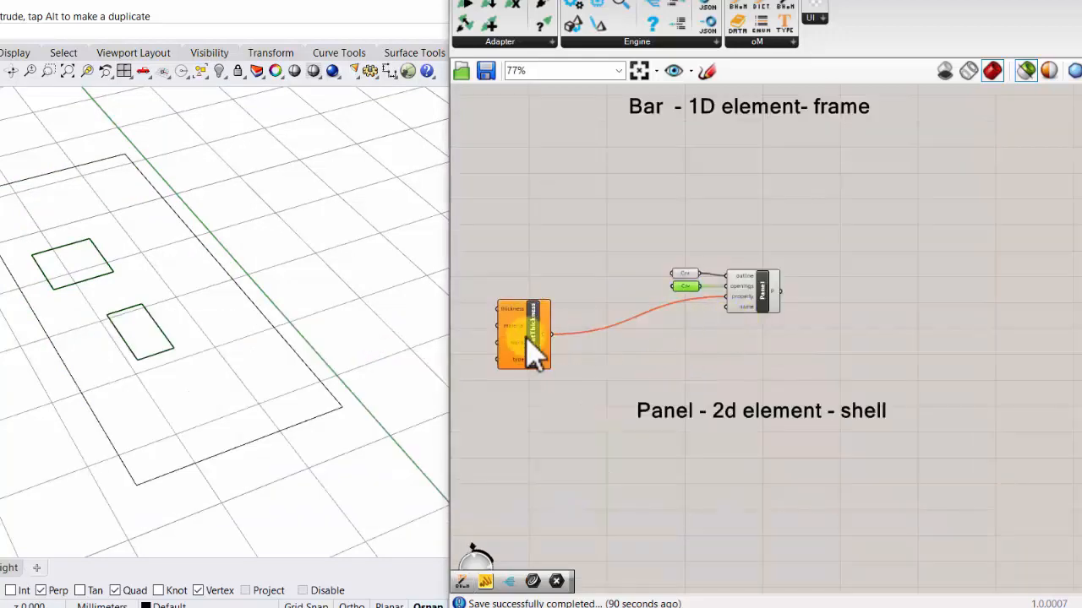
{"action": "left_click_drag", "start_coordinate": [522, 336], "coordinate": [691, 343]}
{"action": "scroll", "coordinate": [692, 342], "scroll_direction": "up", "scroll_amount": 3}
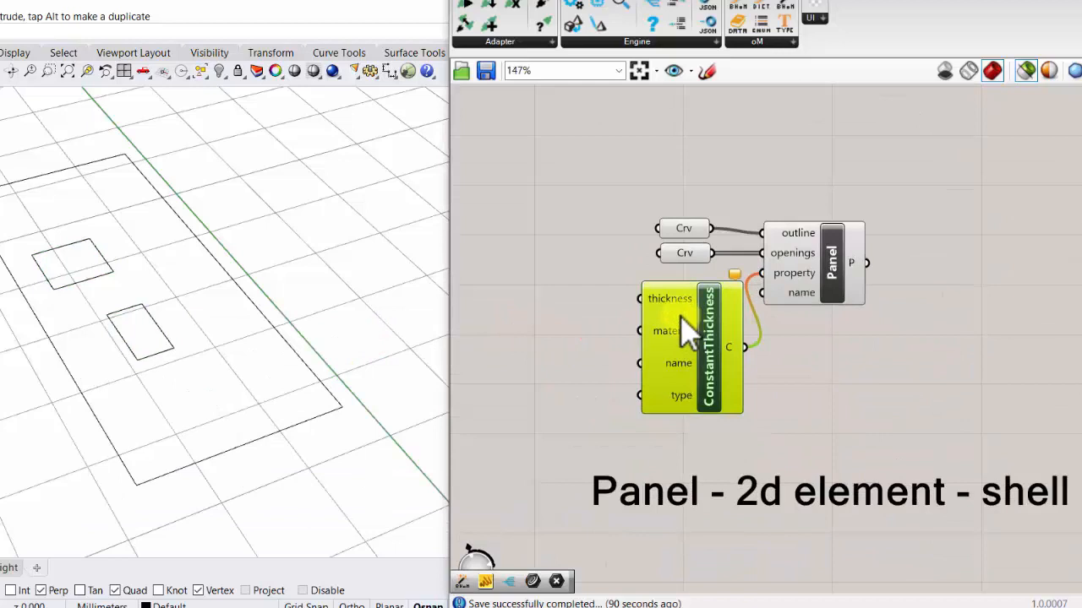
- Add a number slider of 0.3 and connect it to the thickness input of ConstantThickness
{"action": "double_click", "coordinate": [529, 297]}
{"action": "type", "text": "0.3"}
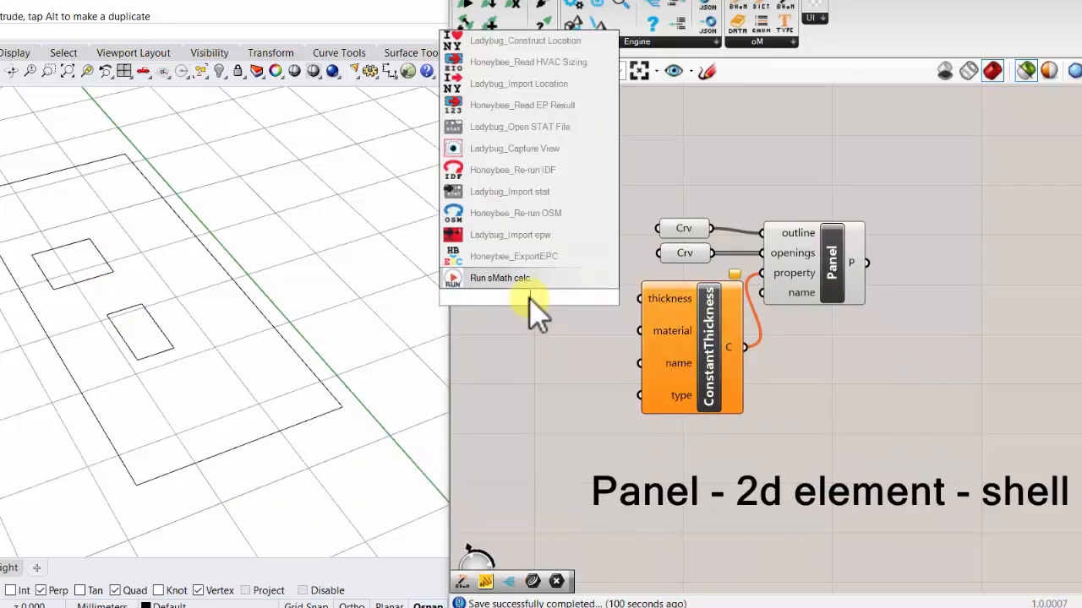
{"action": "key", "text": "Return"}
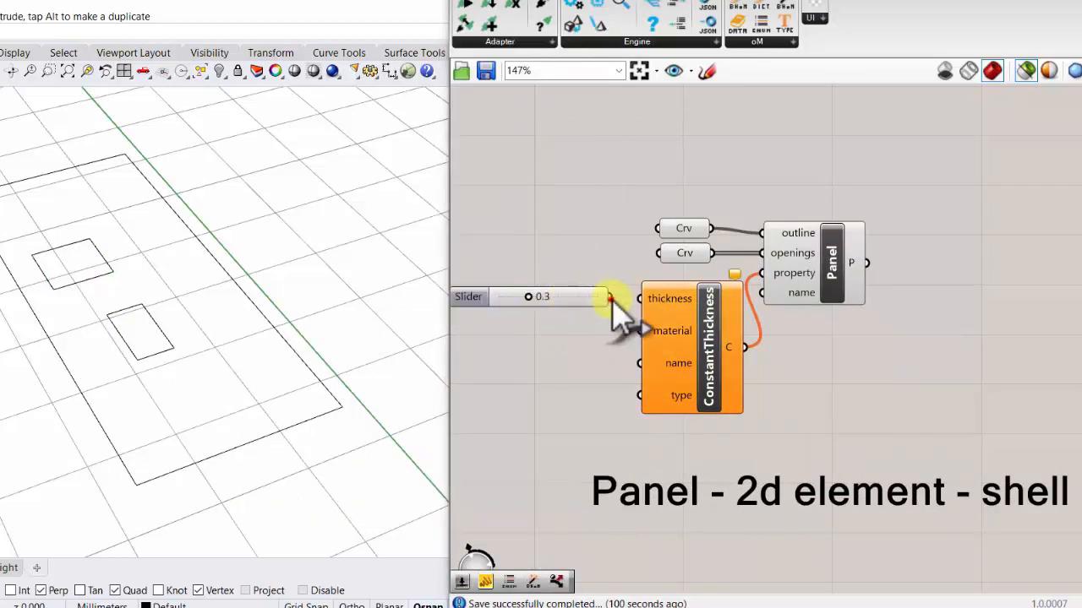
{"action": "left_click_drag", "start_coordinate": [610, 298], "coordinate": [647, 302]}
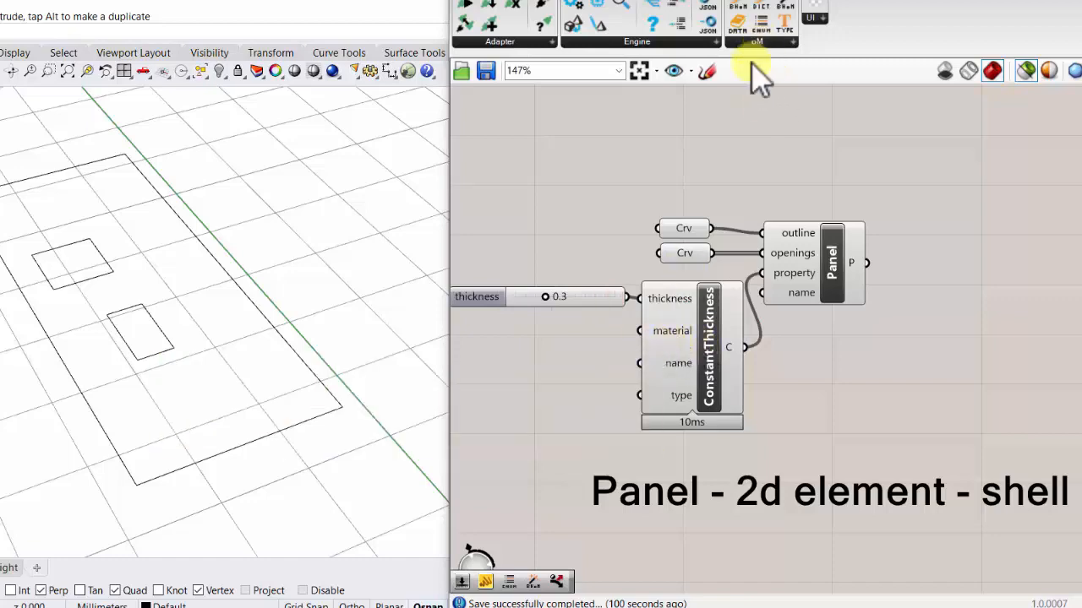
- Create a Concrete component from the material input of ConstantThickness and place it beneath the thickness slider
{"action": "left_click_drag", "start_coordinate": [642, 331], "coordinate": [505, 363]}
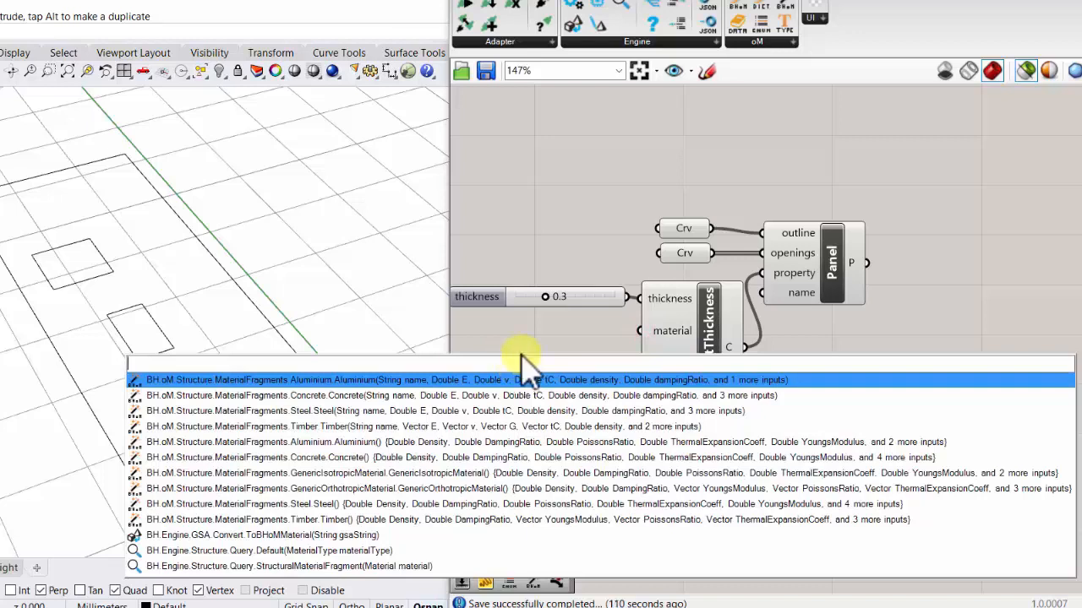
{"action": "left_click", "coordinate": [372, 396]}
{"action": "right_click_drag", "start_coordinate": [622, 337], "coordinate": [869, 280]}
{"action": "left_click_drag", "start_coordinate": [664, 309], "coordinate": [727, 326]}
{"action": "right_click_drag", "start_coordinate": [800, 167], "coordinate": [768, 189]}
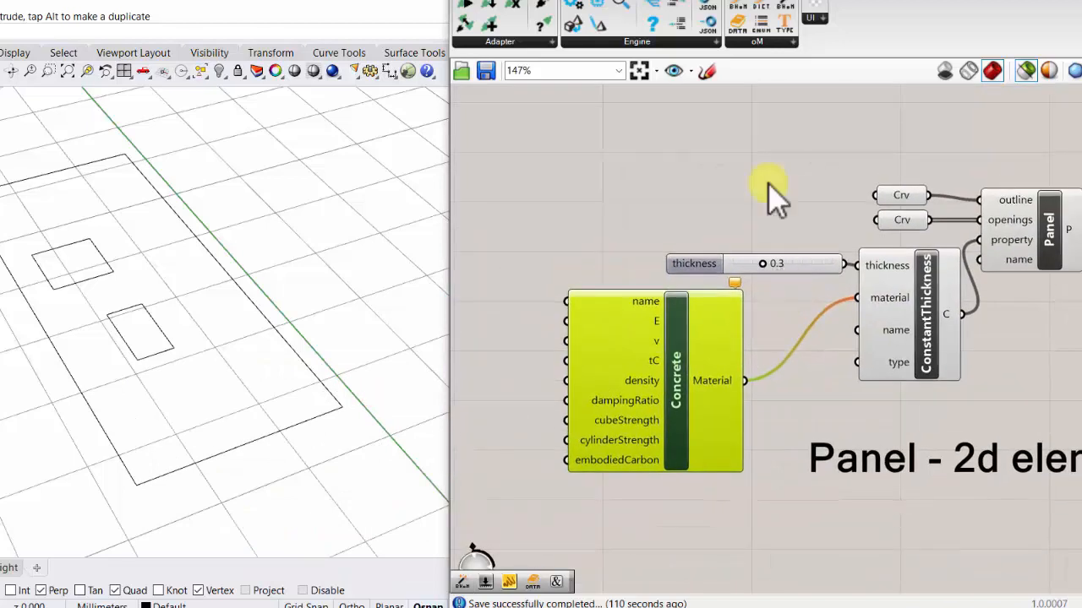
- Place a CreateData component above the Concrete component and assign it the Concrete dataset from MaterialsEurope
{"action": "left_click", "coordinate": [771, 42]}
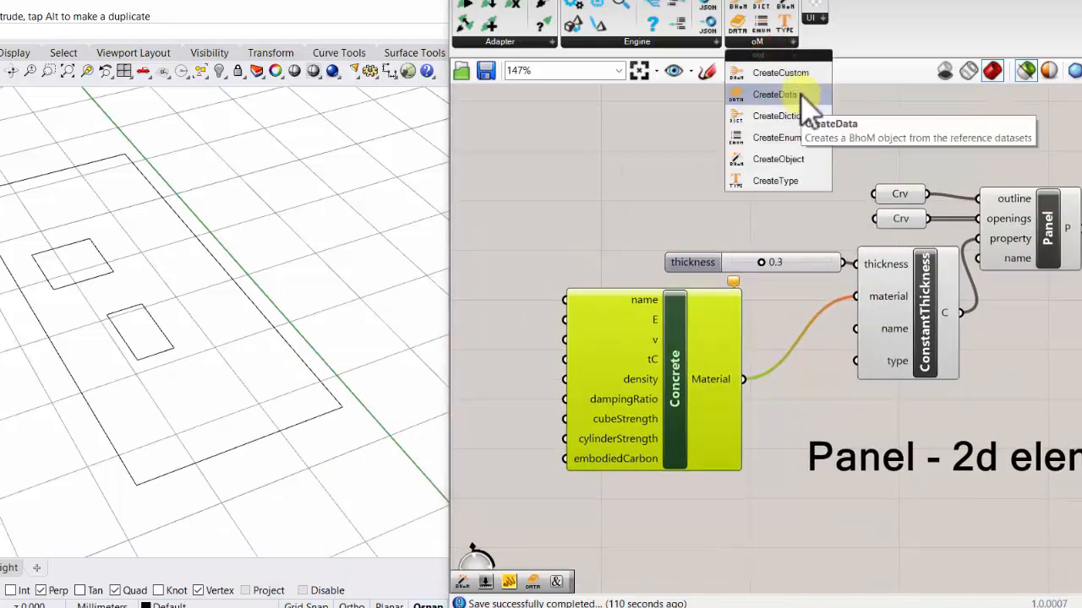
{"action": "left_click_drag", "start_coordinate": [807, 105], "coordinate": [550, 215]}
{"action": "right_click", "coordinate": [589, 218]}
{"action": "left_click", "coordinate": [715, 324]}
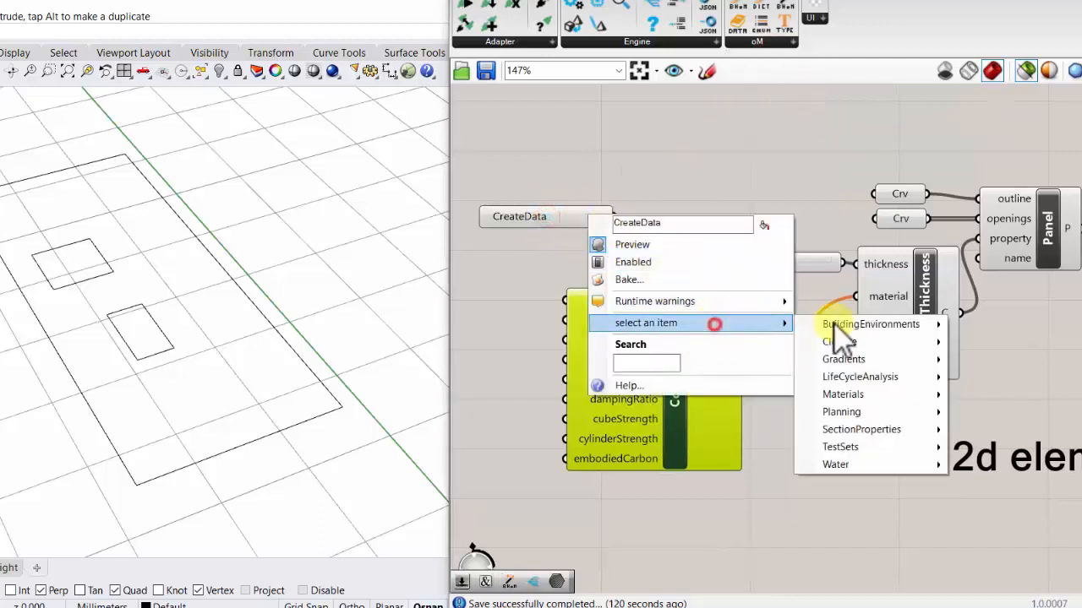
{"action": "mouse_move", "coordinate": [930, 395]}
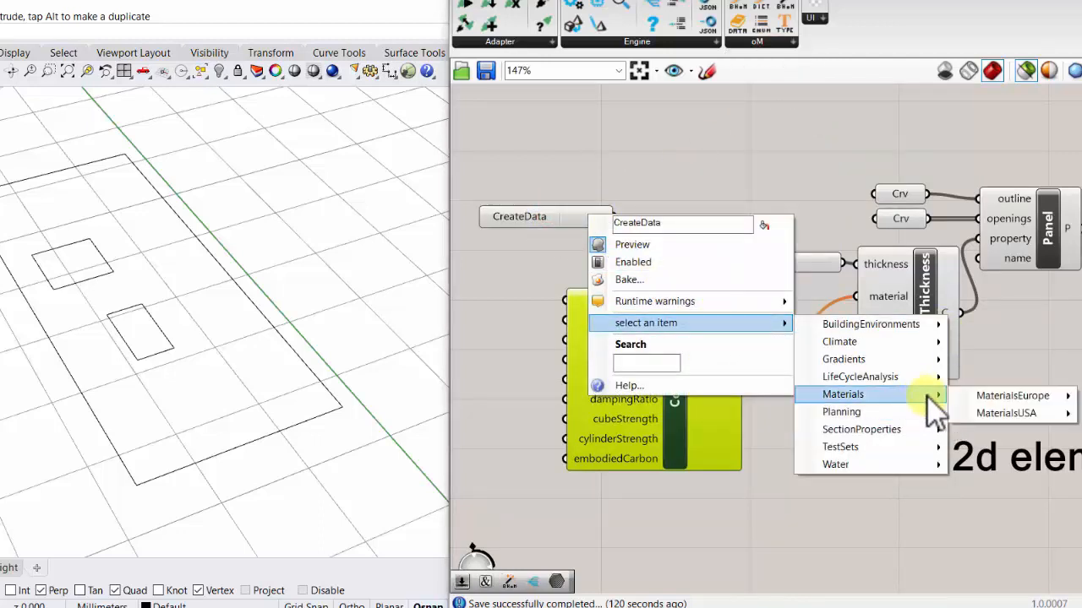
{"action": "mouse_move", "coordinate": [994, 397]}
{"action": "left_click", "coordinate": [888, 391]}
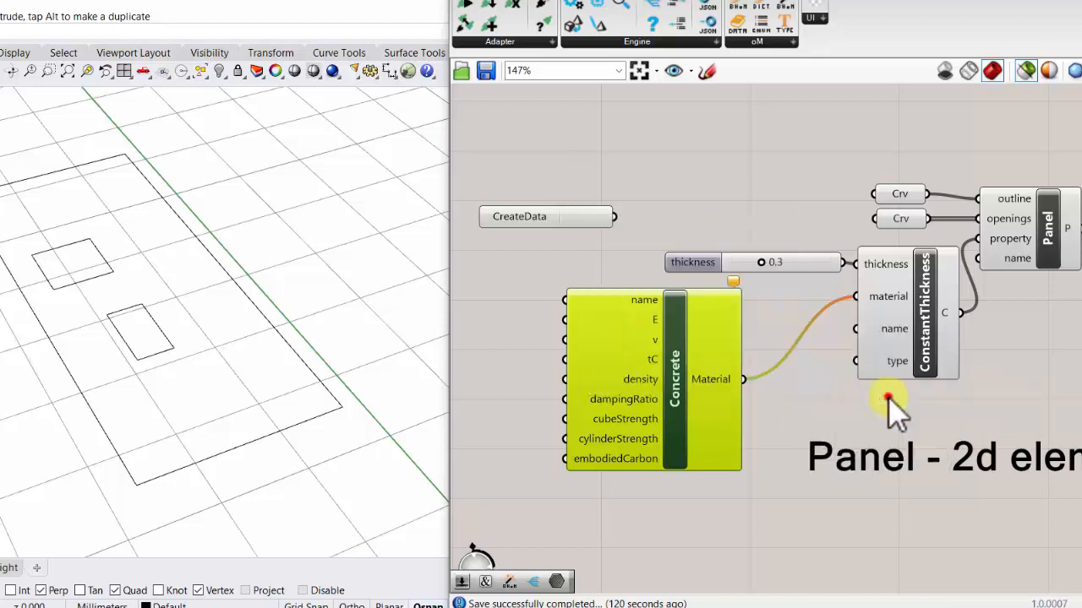
- Choose grade C40/50 in the Concrete data component, connect it to the material input, and place it below the thickness slider
{"action": "left_click_drag", "start_coordinate": [582, 218], "coordinate": [594, 247]}
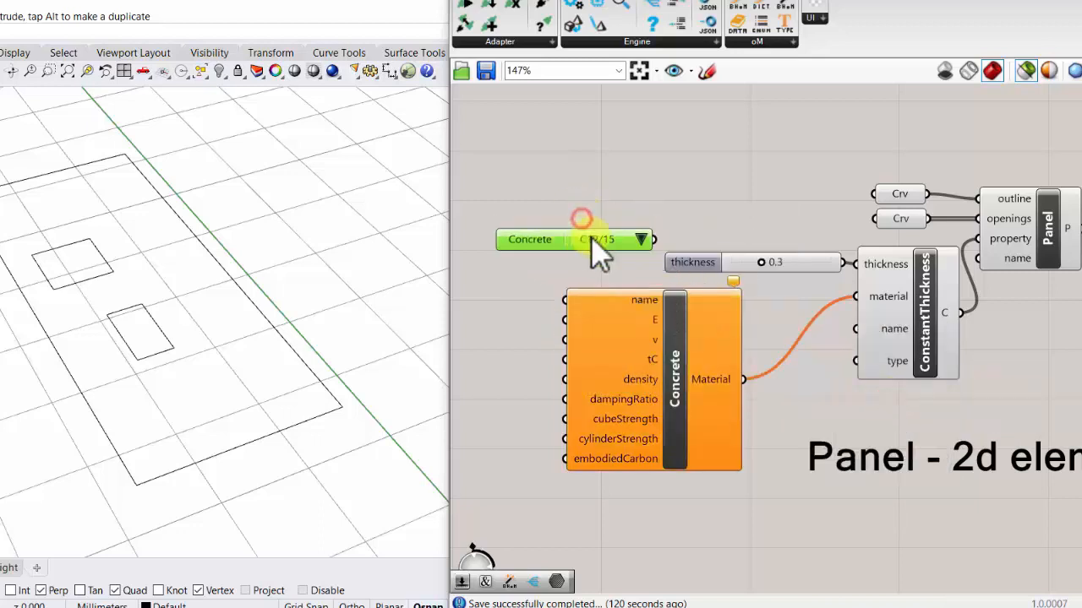
{"action": "left_click", "coordinate": [642, 240]}
{"action": "left_click", "coordinate": [689, 355]}
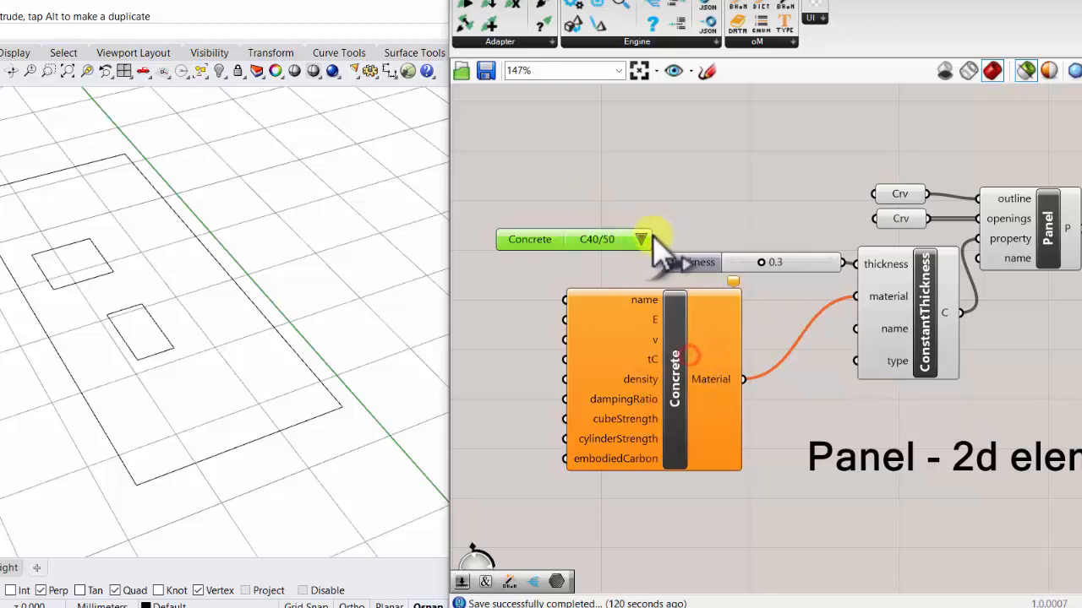
{"action": "left_click_drag", "start_coordinate": [653, 240], "coordinate": [856, 296]}
{"action": "left_click_drag", "start_coordinate": [709, 342], "coordinate": [688, 392]}
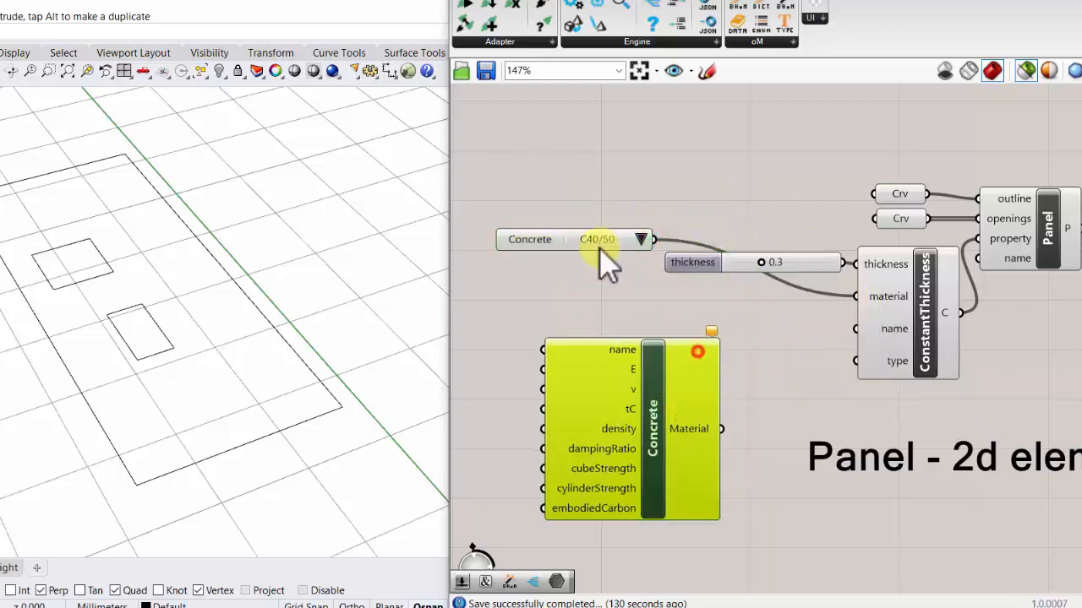
{"action": "left_click_drag", "start_coordinate": [599, 240], "coordinate": [672, 295]}
- Add an Explode component, connect the C40/50 concrete data to it, and compare its properties with the Concrete component's inputs
{"action": "double_click", "coordinate": [792, 521]}
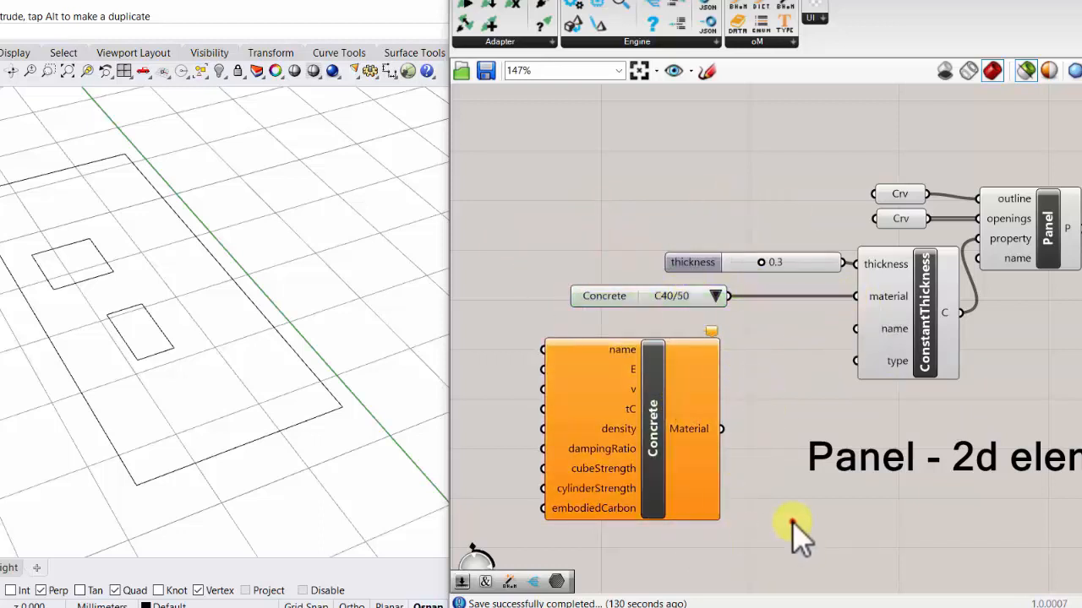
{"action": "type", "text": "ex"}
{"action": "left_click", "coordinate": [764, 456]}
{"action": "left_click_drag", "start_coordinate": [661, 425], "coordinate": [628, 435]}
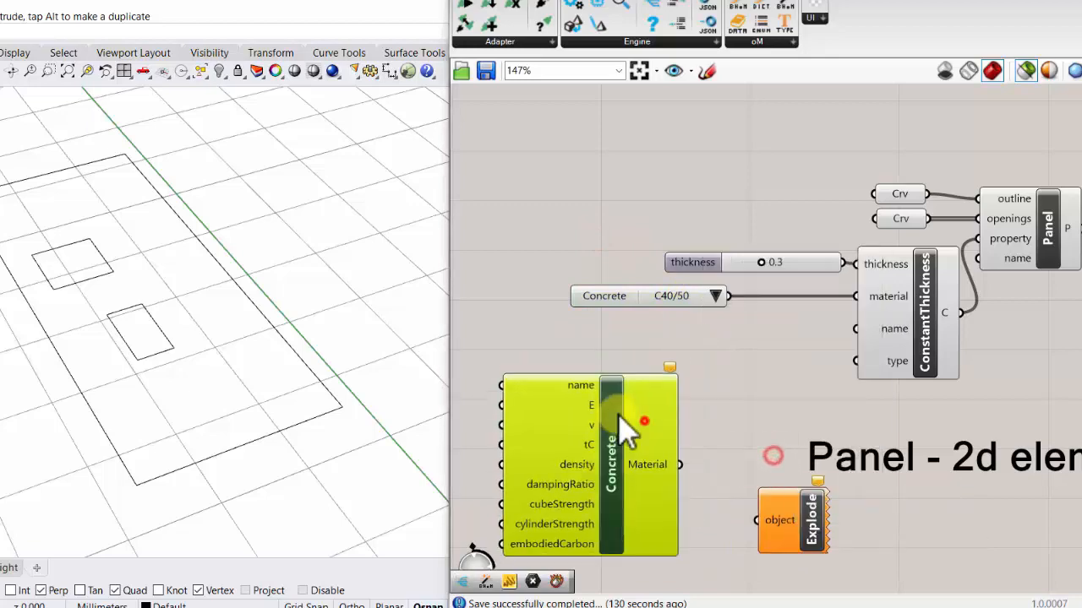
{"action": "left_click_drag", "start_coordinate": [729, 295], "coordinate": [732, 439]}
{"action": "scroll", "coordinate": [735, 436], "scroll_direction": "down", "scroll_amount": 2}
{"action": "left_click_drag", "start_coordinate": [752, 387], "coordinate": [756, 398]}
{"action": "left_click_drag", "start_coordinate": [636, 396], "coordinate": [632, 406]}
{"action": "left_click_drag", "start_coordinate": [818, 405], "coordinate": [827, 403]}
{"action": "left_click_drag", "start_coordinate": [792, 350], "coordinate": [790, 373]}
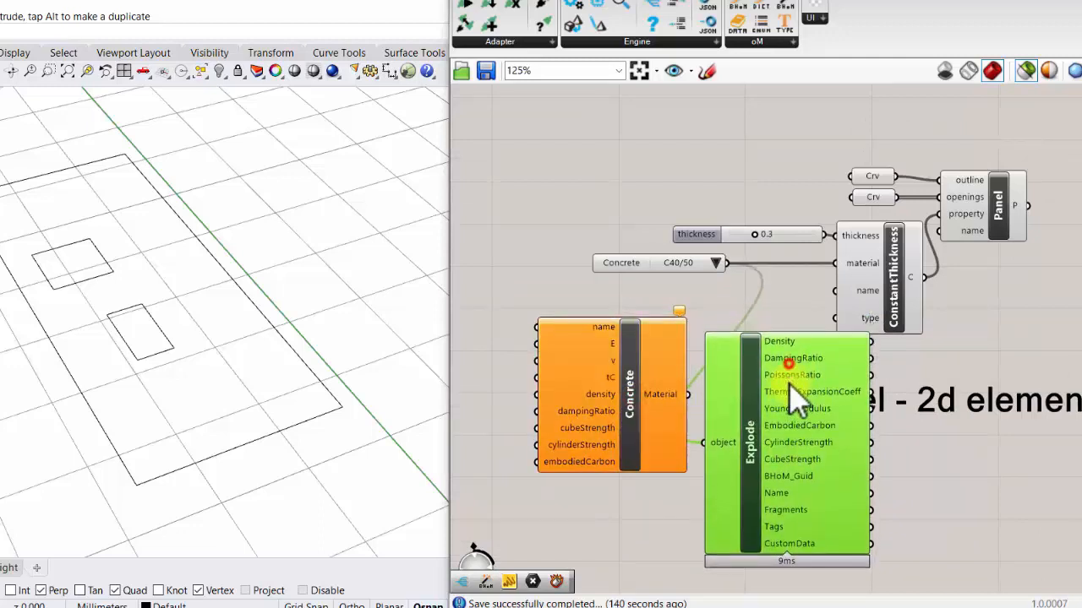
- Delete the unused Concrete component and the Explode component
{"action": "mouse_move", "coordinate": [608, 388]}
{"action": "left_mouse_down"}
{"action": "mouse_move", "coordinate": [610, 370]}
{"action": "mouse_move", "coordinate": [606, 381]}
{"action": "left_mouse_up"}
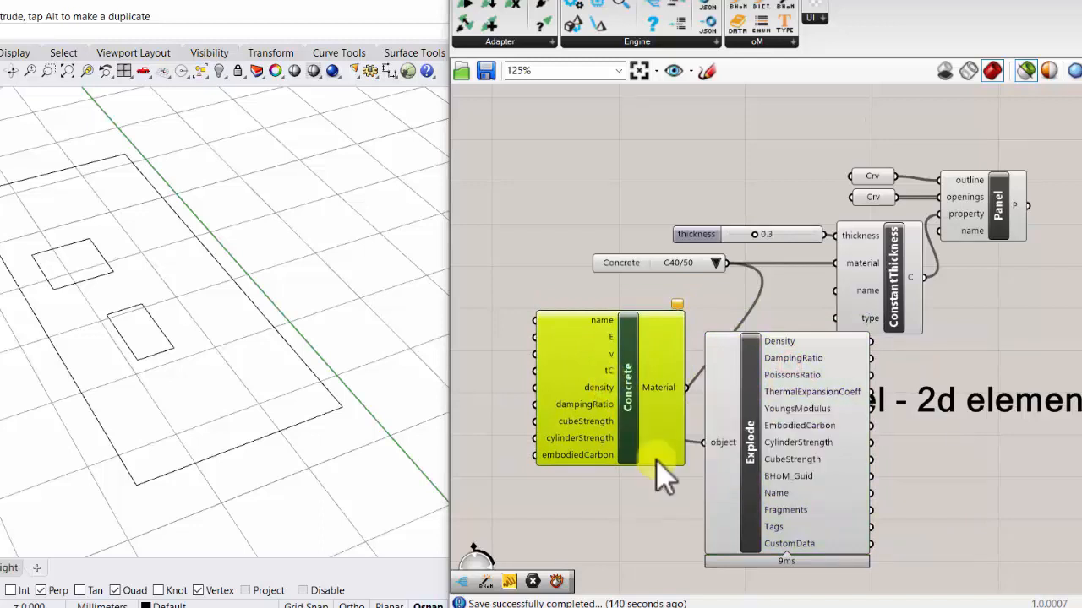
{"action": "key", "text": "Delete"}
{"action": "left_click", "coordinate": [785, 369]}
{"action": "key", "text": "Delete"}
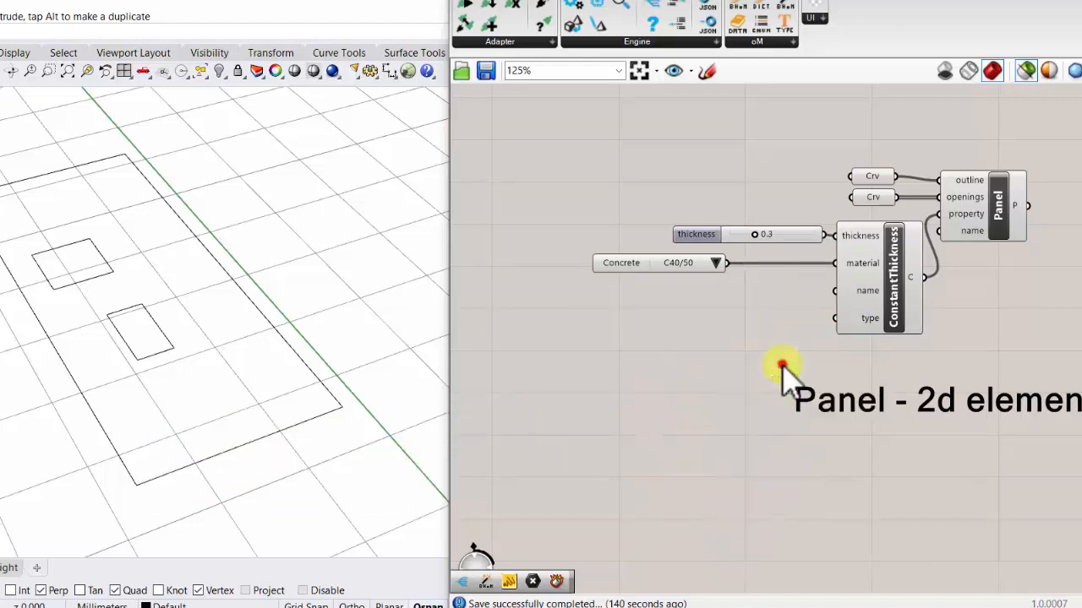
- Examine the remaining name and type inputs and the output of the ConstantThickness component
{"action": "scroll", "coordinate": [862, 296], "scroll_direction": "up", "scroll_amount": 2}
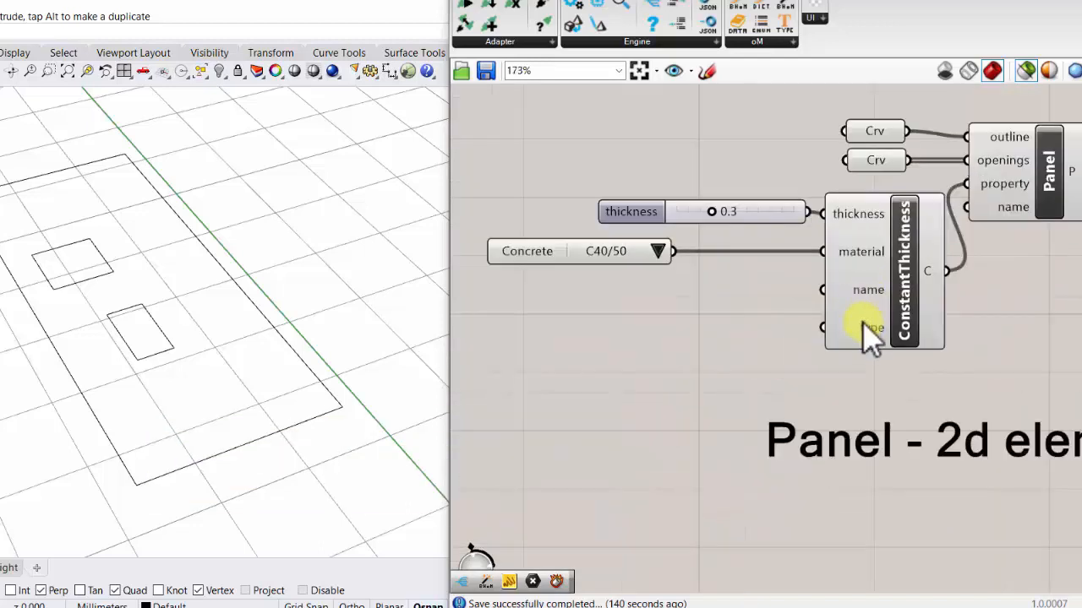
{"action": "scroll", "coordinate": [864, 326], "scroll_direction": "down", "scroll_amount": 2}
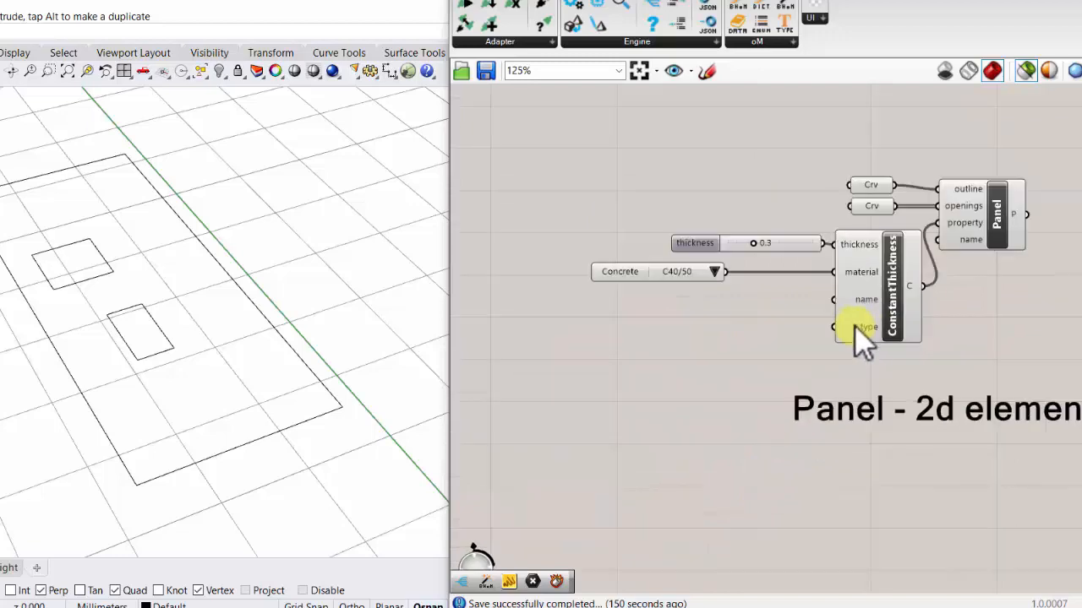
{"action": "scroll", "coordinate": [854, 325], "scroll_direction": "up", "scroll_amount": 3}
{"action": "right_click_drag", "start_coordinate": [882, 338], "coordinate": [664, 330]}
{"action": "scroll", "coordinate": [664, 334], "scroll_direction": "down", "scroll_amount": 4}
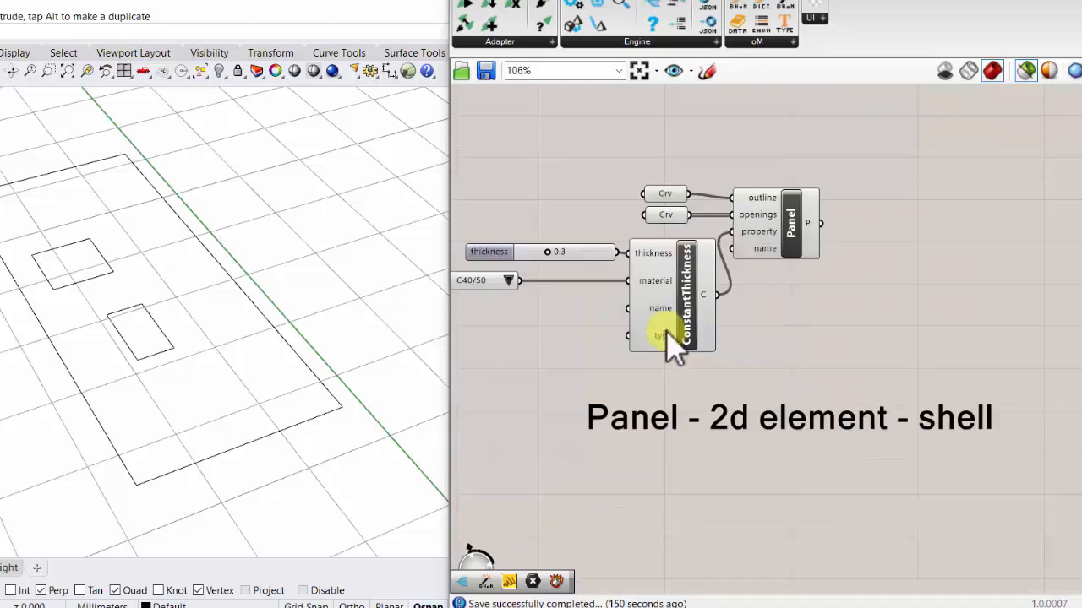
{"action": "scroll", "coordinate": [671, 338], "scroll_direction": "up", "scroll_amount": 3}
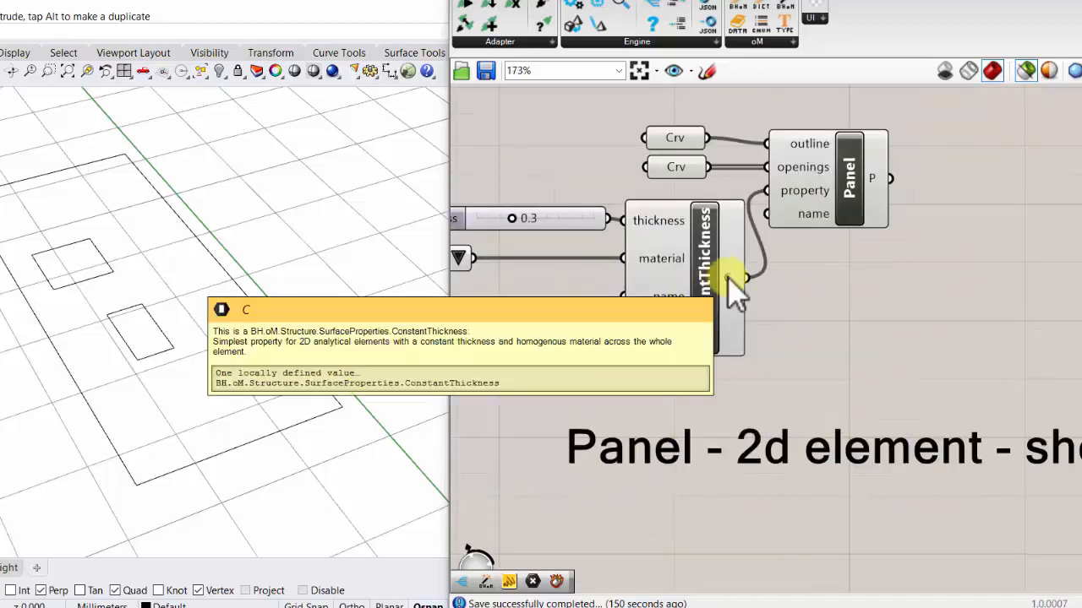
{"action": "scroll", "coordinate": [714, 292], "scroll_direction": "down", "scroll_amount": 9}
{"action": "scroll", "coordinate": [771, 291], "scroll_direction": "up", "scroll_amount": 7}
- Move the whole set of Panel components up below the Bar label, and bring the "Panel - 2d element - shell" label beneath them
{"action": "left_click_drag", "start_coordinate": [787, 320], "coordinate": [508, 179]}
{"action": "left_click_drag", "start_coordinate": [652, 288], "coordinate": [689, 226]}
{"action": "scroll", "coordinate": [674, 289], "scroll_direction": "down", "scroll_amount": 5}
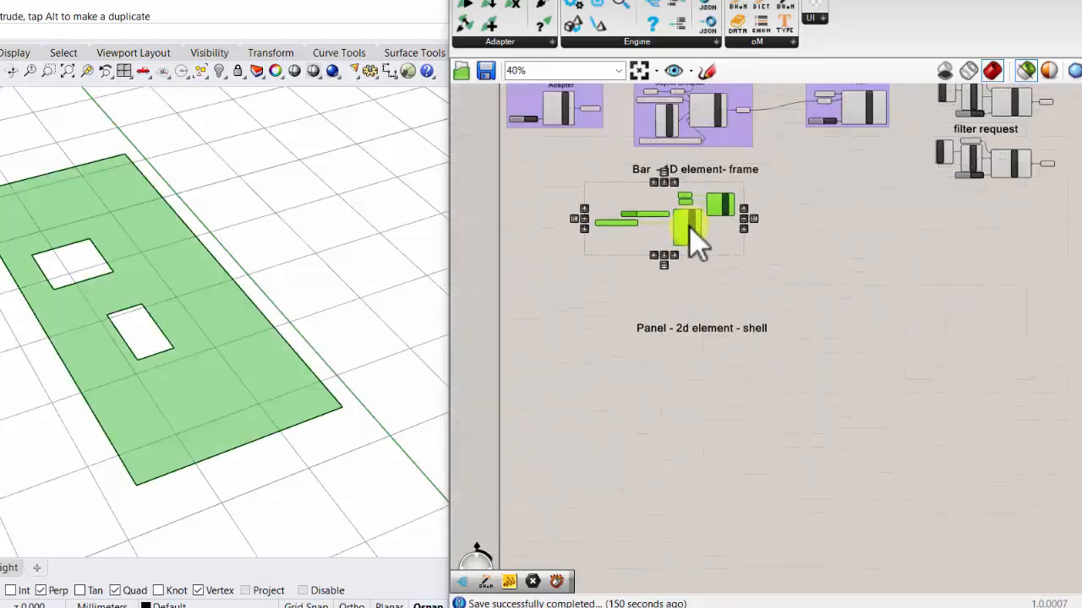
{"action": "scroll", "coordinate": [736, 205], "scroll_direction": "up", "scroll_amount": 6}
{"action": "right_click_drag", "start_coordinate": [767, 196], "coordinate": [830, 206]}
{"action": "scroll", "coordinate": [832, 212], "scroll_direction": "down", "scroll_amount": 2}
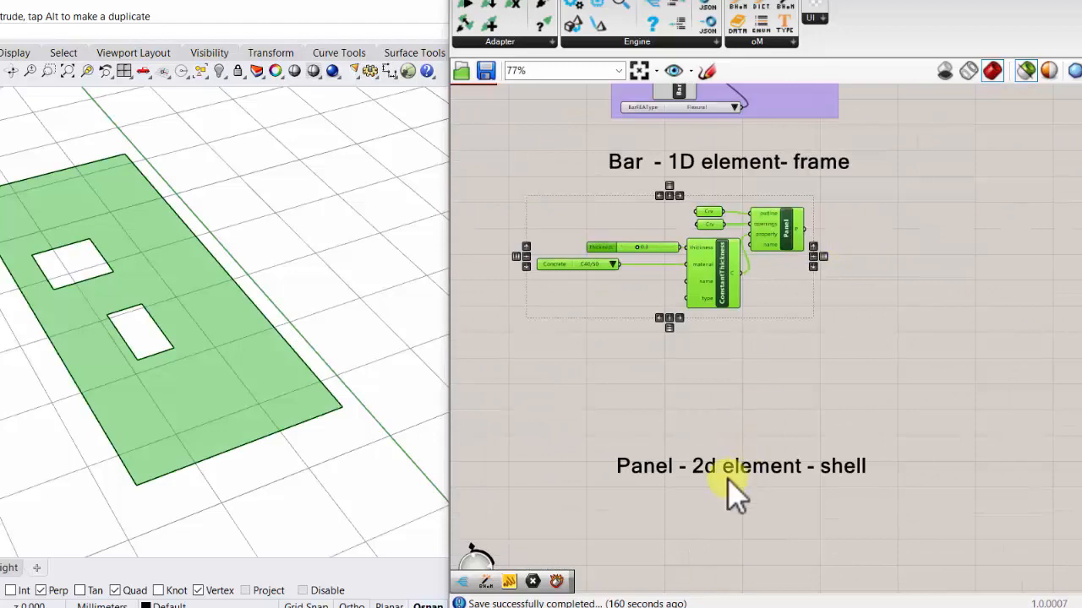
{"action": "left_click_drag", "start_coordinate": [728, 470], "coordinate": [702, 328]}
- Move the "Bar - 1D element- frame" label under the bar components and add it to the Object Creation group
{"action": "right_click_drag", "start_coordinate": [755, 165], "coordinate": [744, 279]}
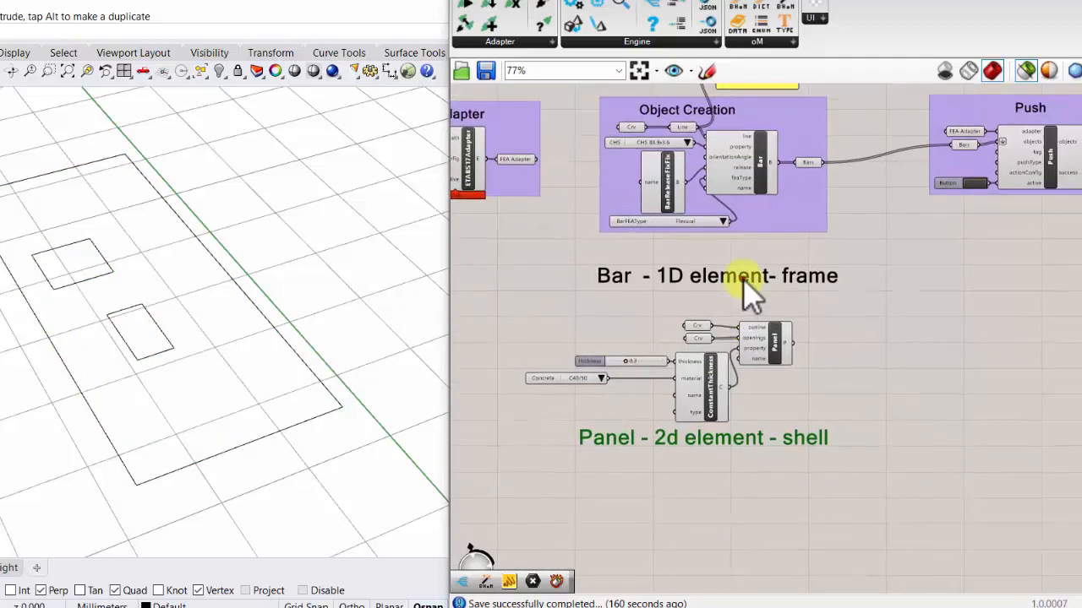
{"action": "left_click_drag", "start_coordinate": [743, 287], "coordinate": [742, 267]}
{"action": "right_click", "coordinate": [790, 218]}
{"action": "left_click", "coordinate": [833, 345]}
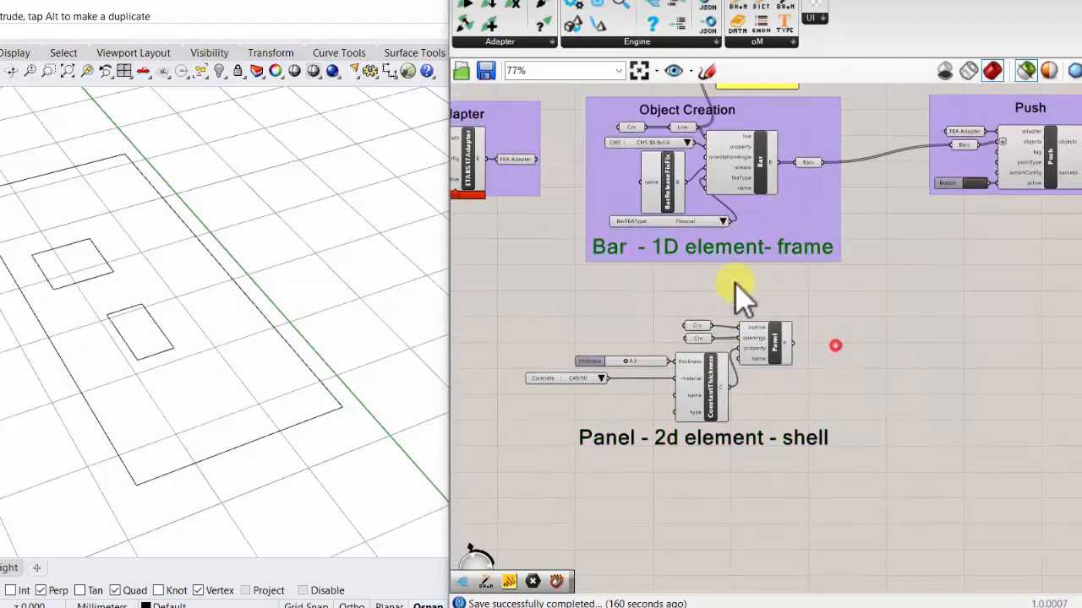
- Duplicate the Push component with its FEA Adapter, Bars and Button inputs, placing the copy beside the Panel components
{"action": "right_click_drag", "start_coordinate": [879, 247], "coordinate": [719, 290]}
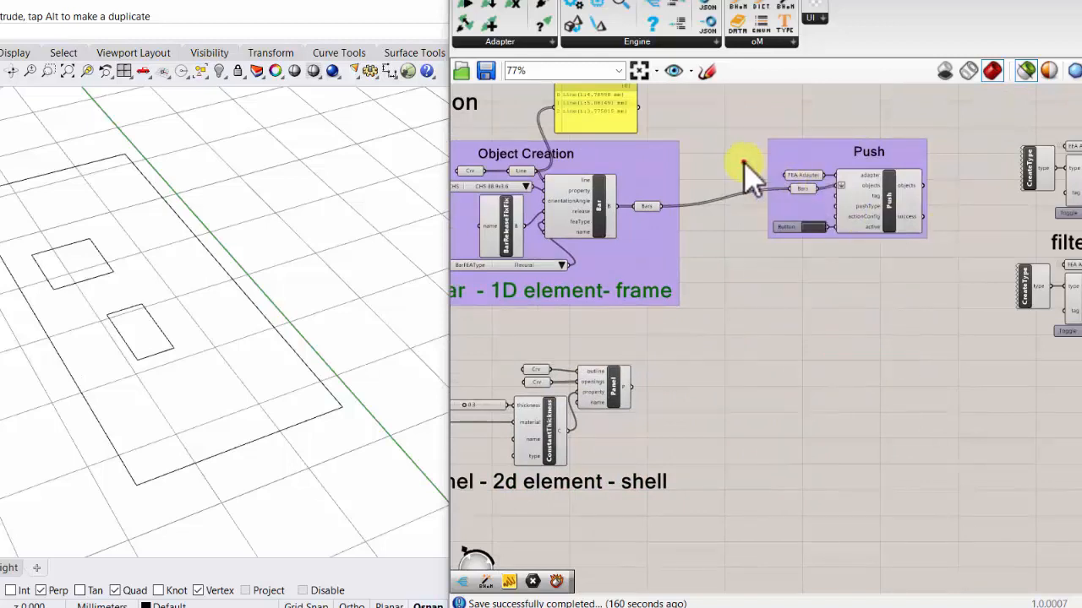
{"action": "left_click_drag", "start_coordinate": [743, 162], "coordinate": [934, 246]}
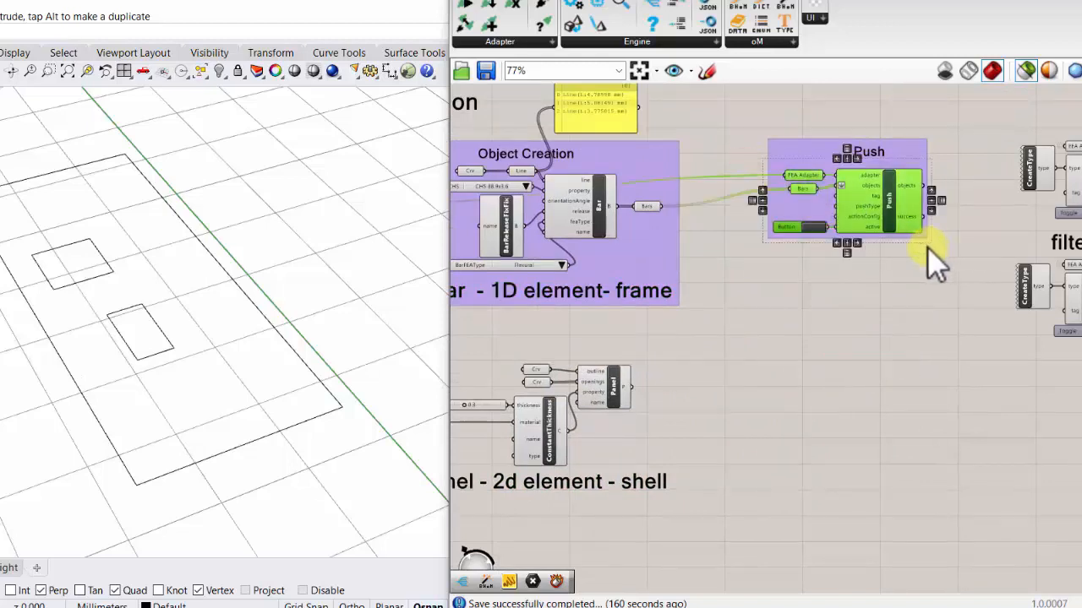
{"action": "left_click_drag", "start_coordinate": [879, 224], "coordinate": [881, 381], "text": "alt"}
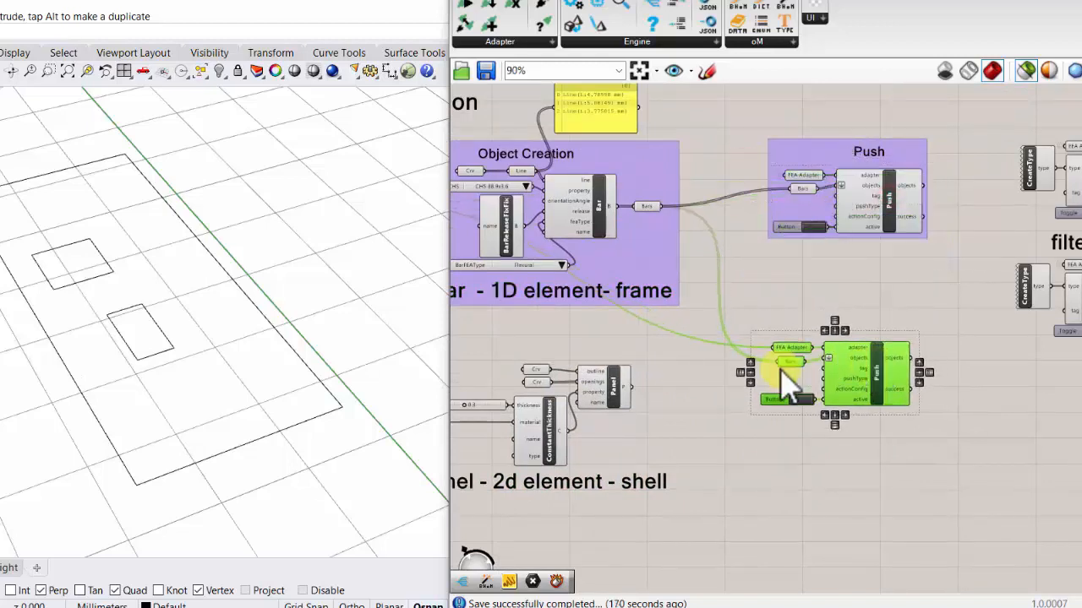
- Rename the copied Bars parameter as Panels and connect the Panel component's output to it
{"action": "scroll", "coordinate": [784, 385], "scroll_direction": "up", "scroll_amount": 4}
{"action": "right_click", "coordinate": [794, 360]}
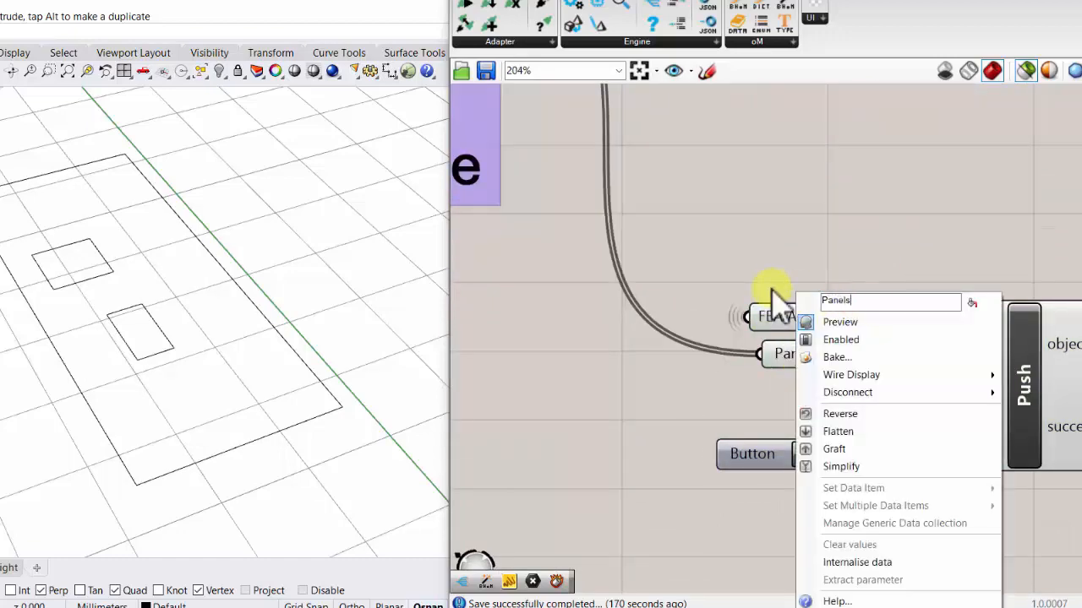
{"action": "left_click", "coordinate": [808, 243]}
{"action": "scroll", "coordinate": [809, 244], "scroll_direction": "down", "scroll_amount": 5}
{"action": "scroll", "coordinate": [619, 302], "scroll_direction": "up", "scroll_amount": 3}
{"action": "left_click_drag", "start_coordinate": [623, 334], "coordinate": [884, 283]}
{"action": "scroll", "coordinate": [640, 338], "scroll_direction": "down", "scroll_amount": 3}
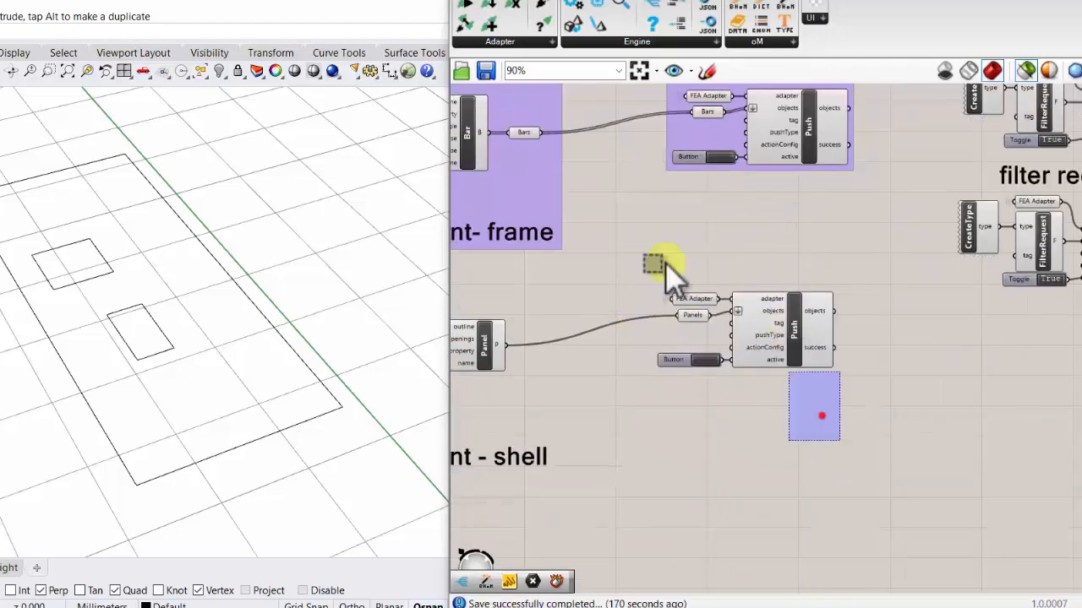
- Select the copied Push component with its inputs and add them to the existing Push group
{"action": "left_click_drag", "start_coordinate": [665, 262], "coordinate": [623, 238]}
{"action": "right_click", "coordinate": [715, 144]}
{"action": "left_click", "coordinate": [801, 274]}
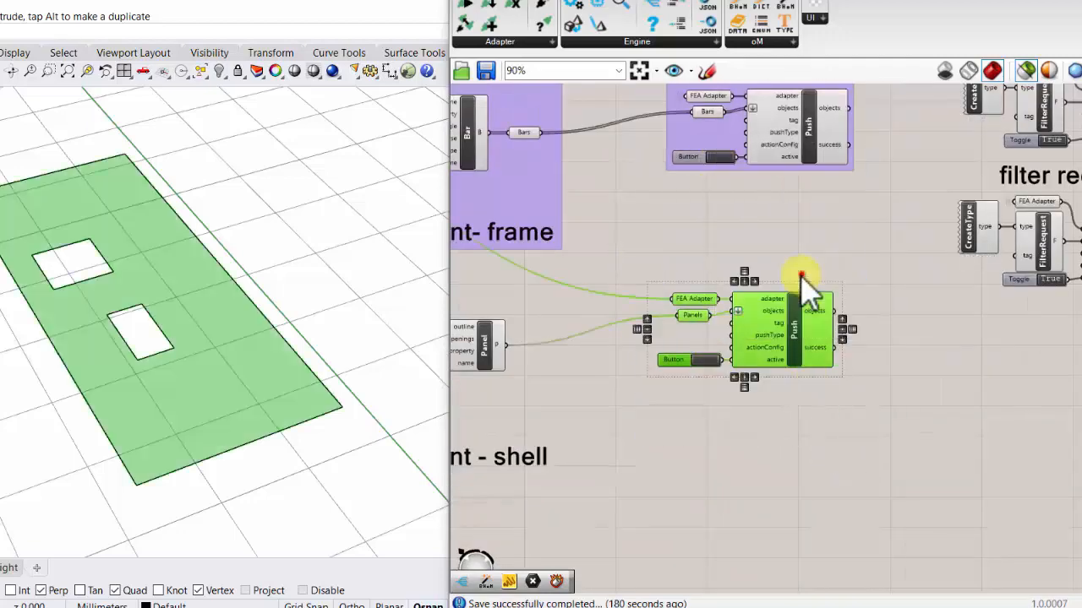
{"action": "left_click", "coordinate": [701, 398]}
{"action": "scroll", "coordinate": [716, 359], "scroll_direction": "up", "scroll_amount": 2}
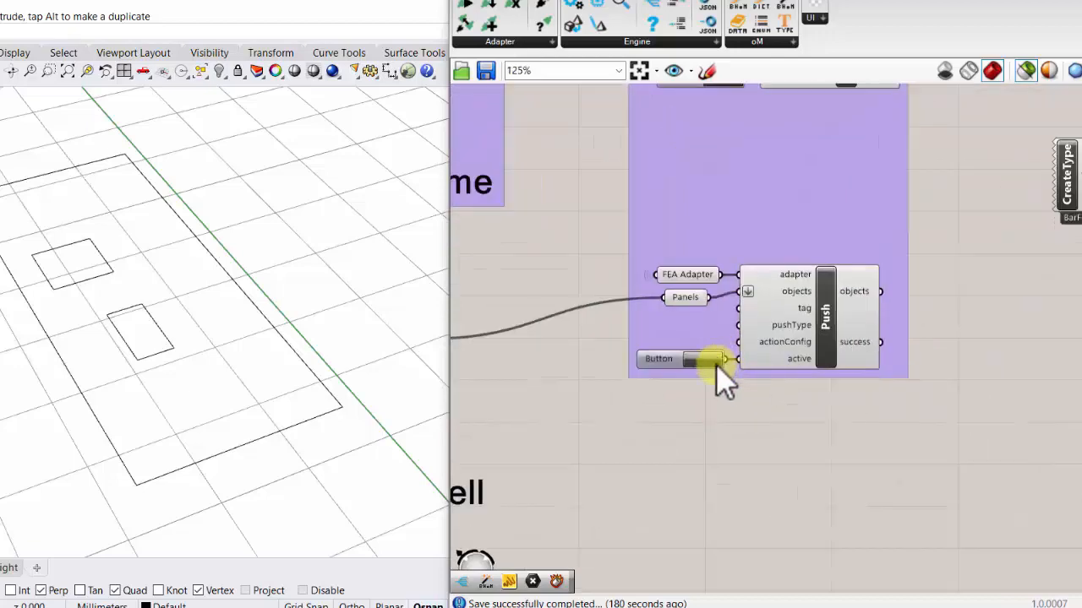
- Push the panel to the ETABS model and switch to ETABS to view the shell
{"action": "scroll", "coordinate": [702, 359], "scroll_direction": "down", "scroll_amount": 2}
{"action": "left_click", "coordinate": [700, 359]}
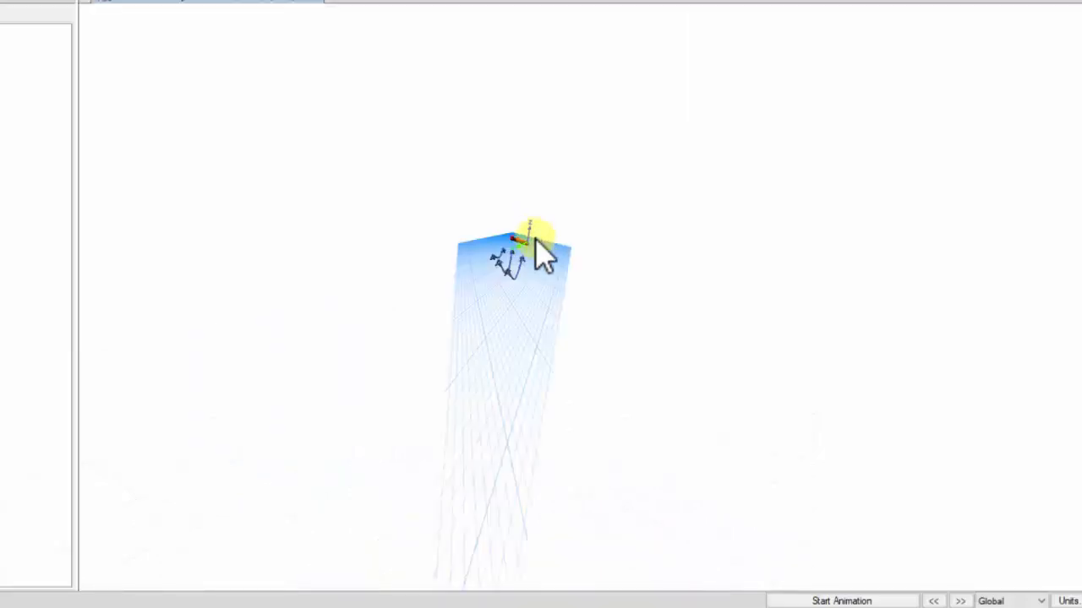
{"action": "middle_click_drag", "start_coordinate": [535, 241], "coordinate": [459, 157]}
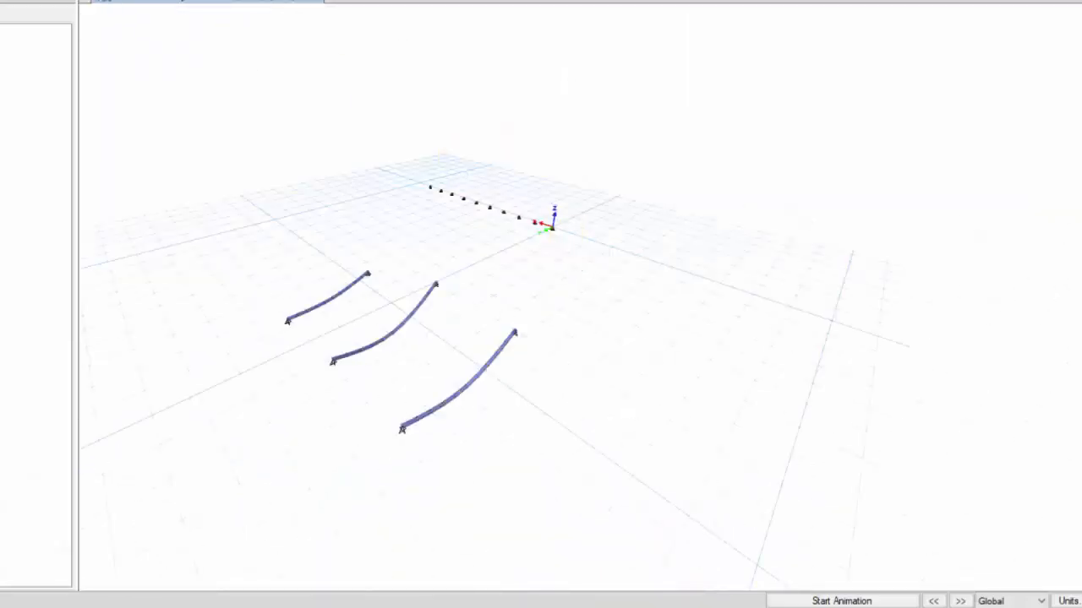
{"action": "left_click", "coordinate": [472, 333]}
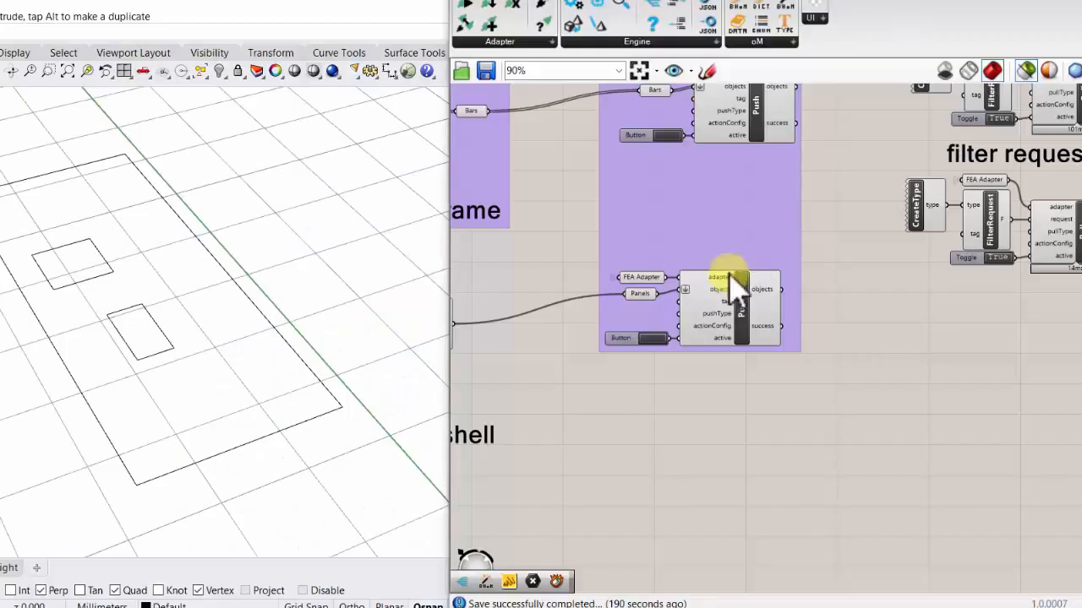
{"action": "left_click", "coordinate": [651, 338]}
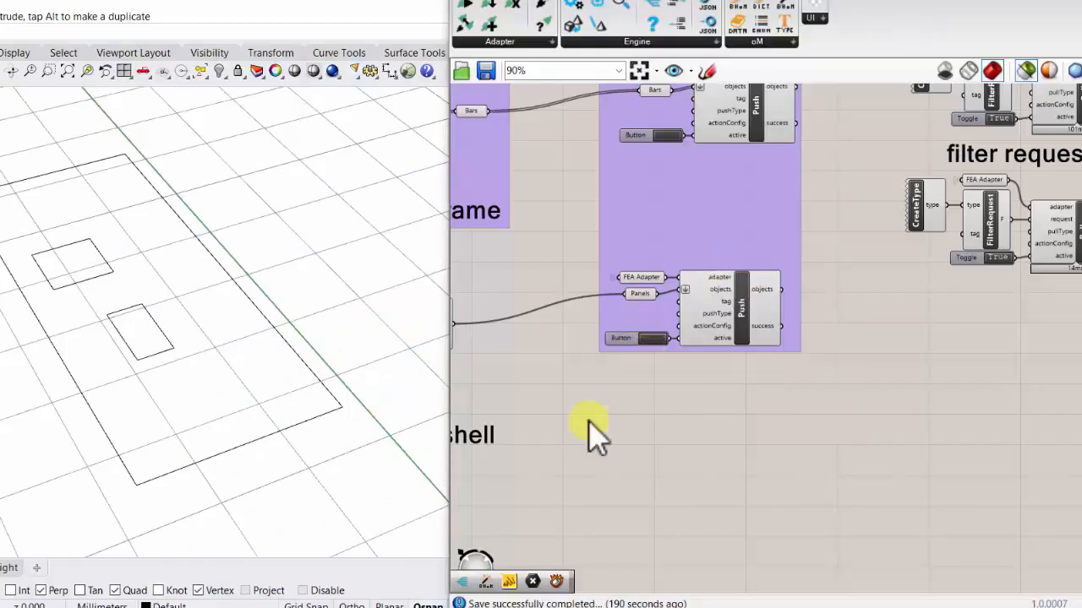
{"action": "left_click", "coordinate": [750, 604]}
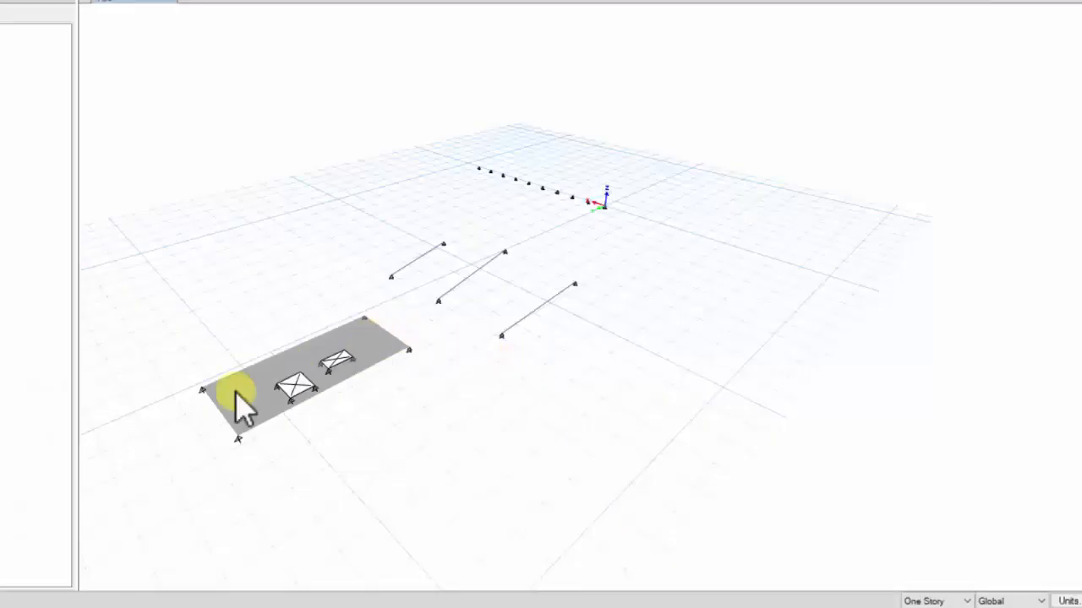
- Inspect the section property assigned to the pushed shell, close its information, and return to Grasshopper
{"action": "scroll", "coordinate": [240, 398], "scroll_direction": "up", "scroll_amount": 3}
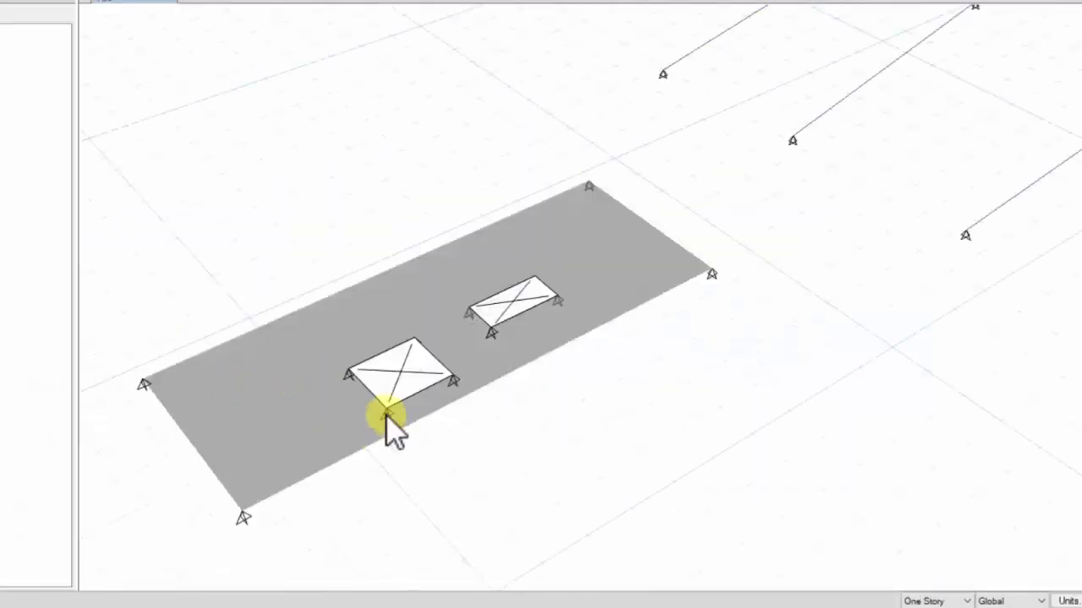
{"action": "right_click", "coordinate": [347, 330]}
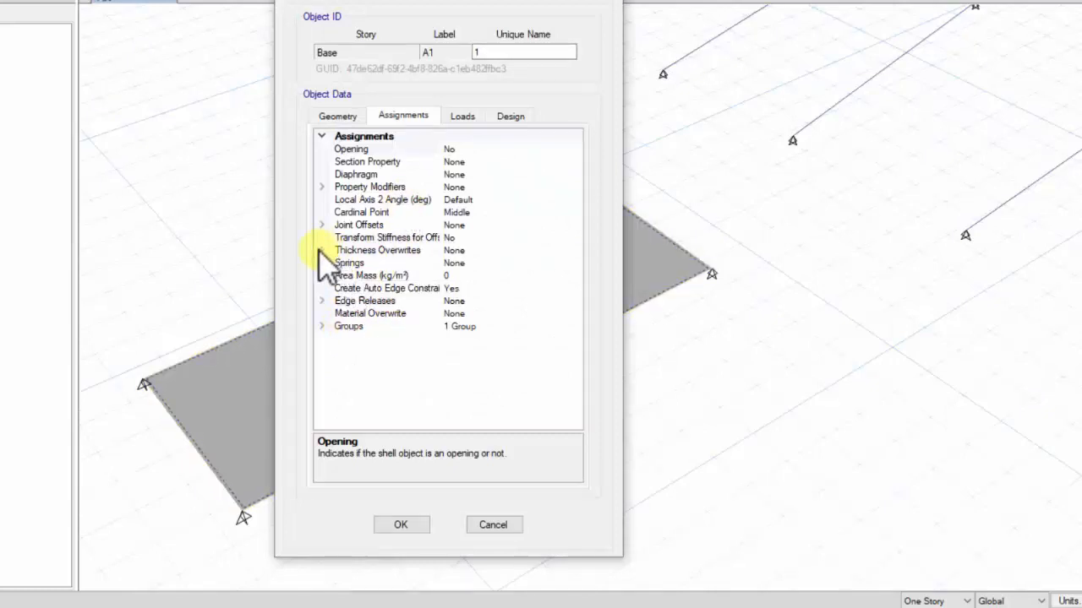
{"action": "left_click", "coordinate": [406, 162]}
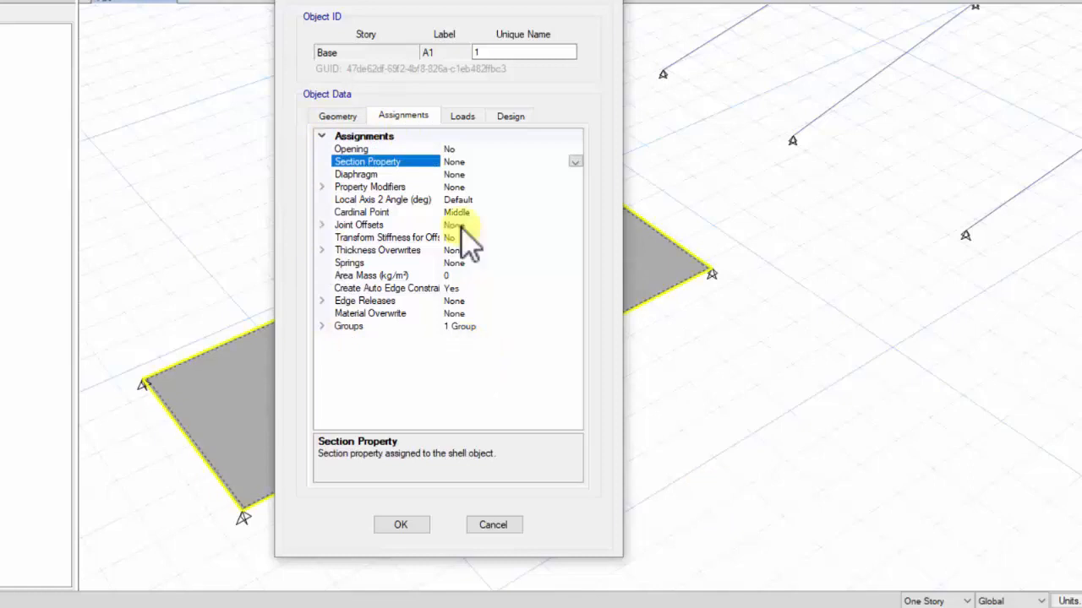
{"action": "left_click", "coordinate": [464, 163]}
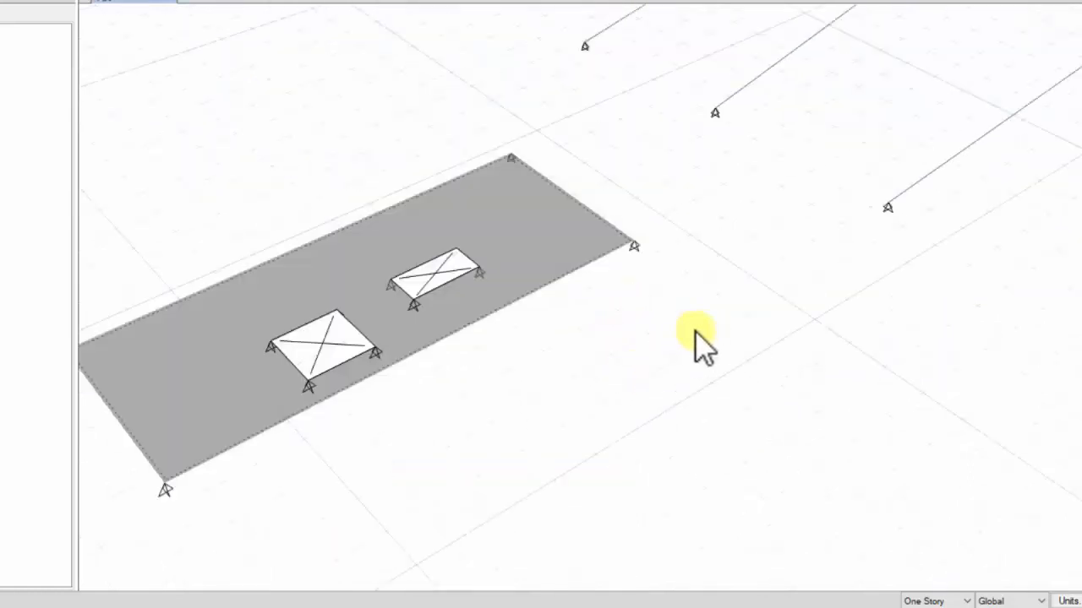
{"action": "middle_click_drag", "start_coordinate": [695, 343], "coordinate": [822, 305]}
{"action": "left_click_drag", "start_coordinate": [512, 342], "coordinate": [150, 120]}
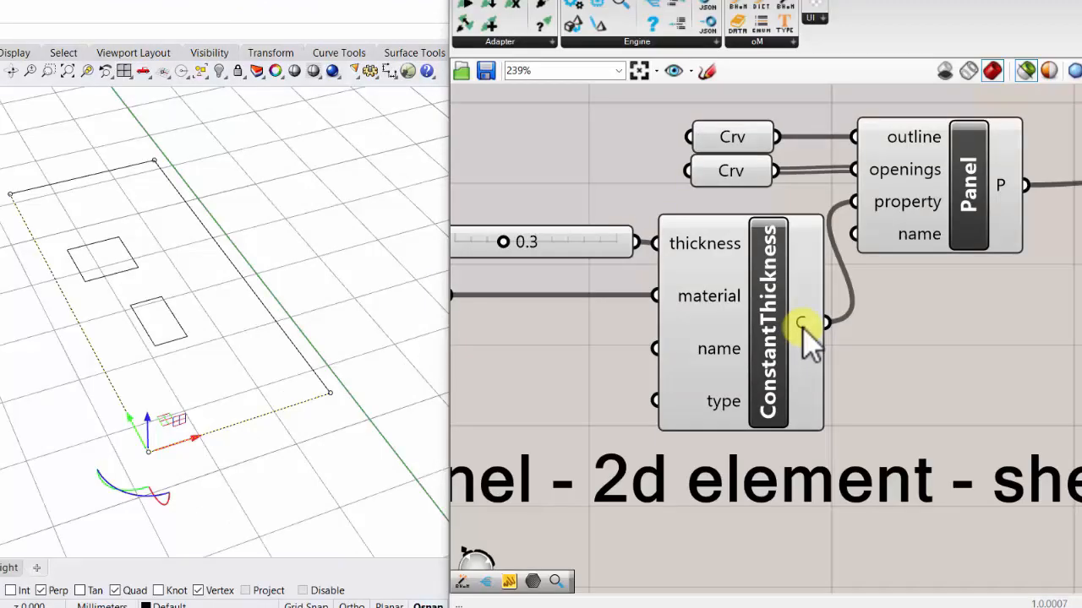
- Add a text panel beside the ConstantThickness component, connect the component's output to it, and widen the text panel
{"action": "mouse_move", "coordinate": [803, 330]}
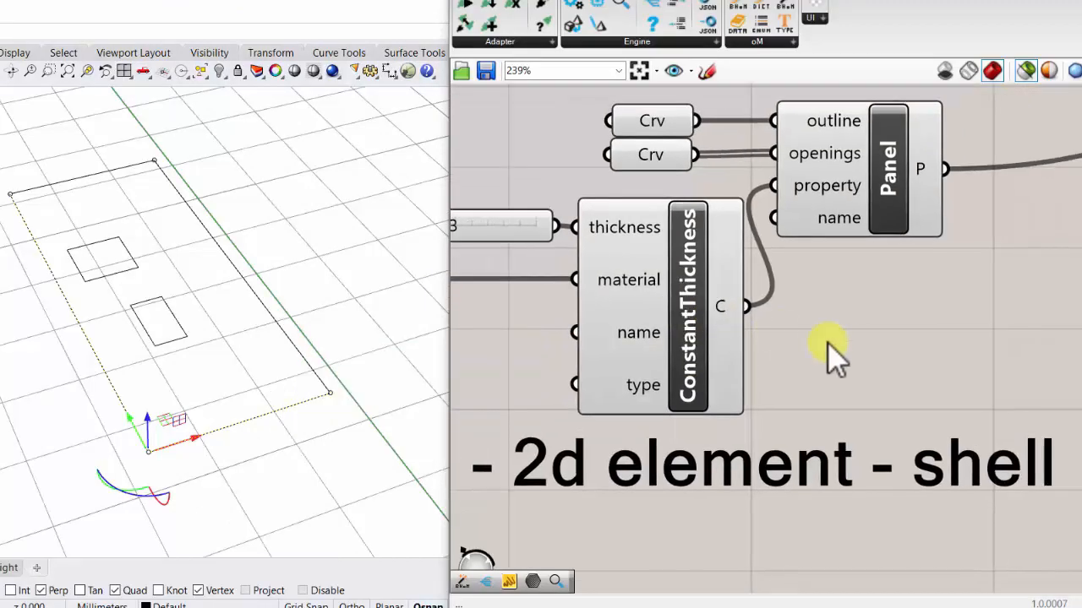
{"action": "double_click", "coordinate": [836, 343]}
{"action": "type", "text": "panel"}
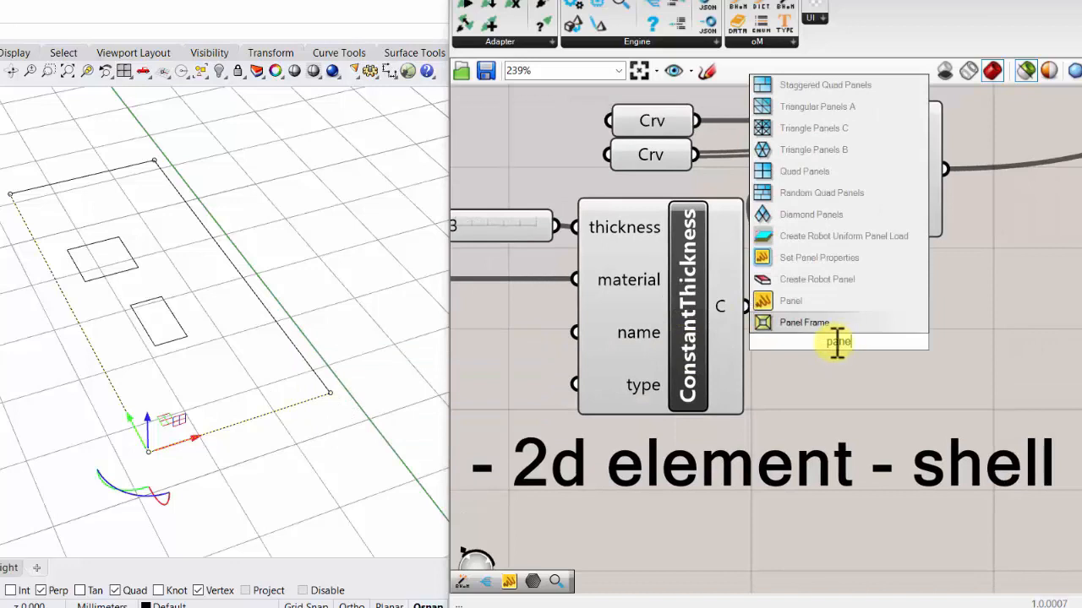
{"action": "left_click", "coordinate": [829, 294]}
{"action": "left_click_drag", "start_coordinate": [767, 316], "coordinate": [855, 322]}
{"action": "left_click_drag", "start_coordinate": [740, 305], "coordinate": [787, 346]}
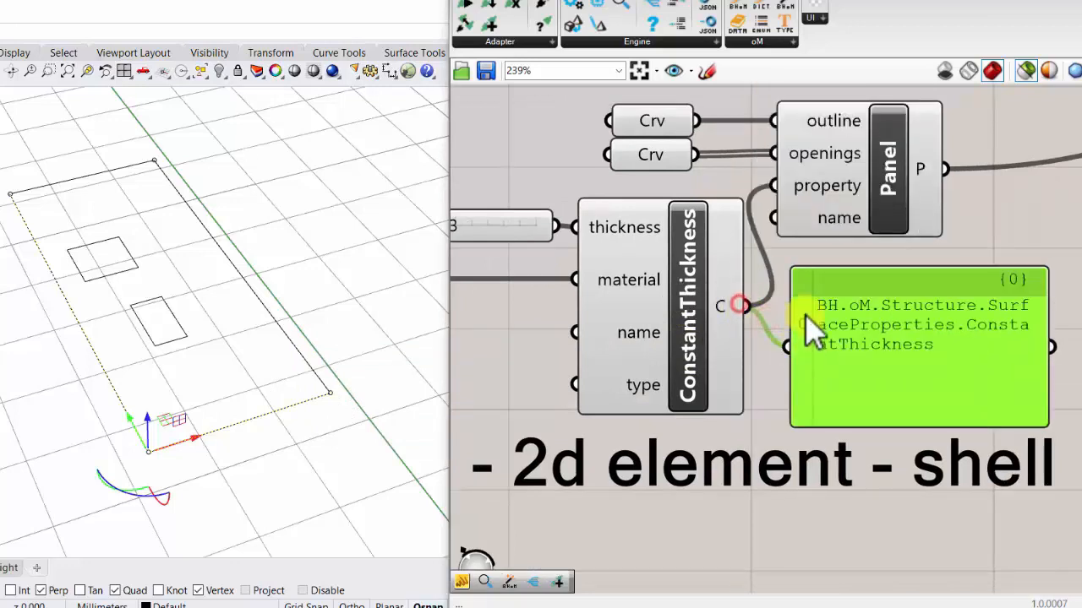
{"action": "scroll", "coordinate": [811, 325], "scroll_direction": "down", "scroll_amount": 2}
{"action": "left_click_drag", "start_coordinate": [980, 362], "coordinate": [1067, 362]}
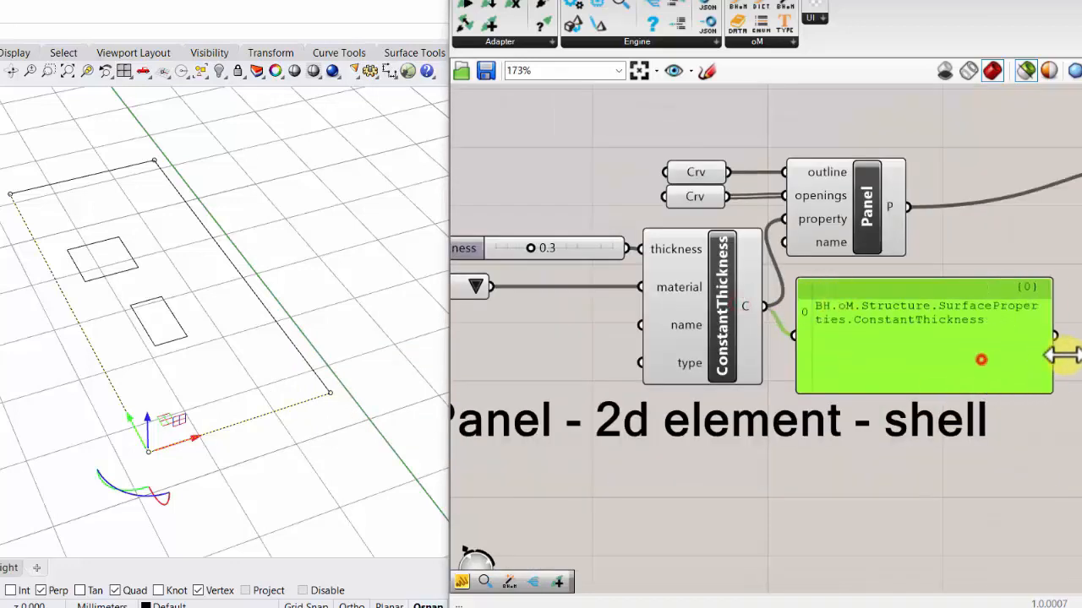
- Examine the Panel component's geometry preview and its connection to the Push component
{"action": "left_click", "coordinate": [872, 210]}
{"action": "scroll", "coordinate": [840, 215], "scroll_direction": "down", "scroll_amount": 2}
{"action": "scroll", "coordinate": [825, 223], "scroll_direction": "down", "scroll_amount": 1}
{"action": "right_click_drag", "start_coordinate": [998, 220], "coordinate": [751, 271]}
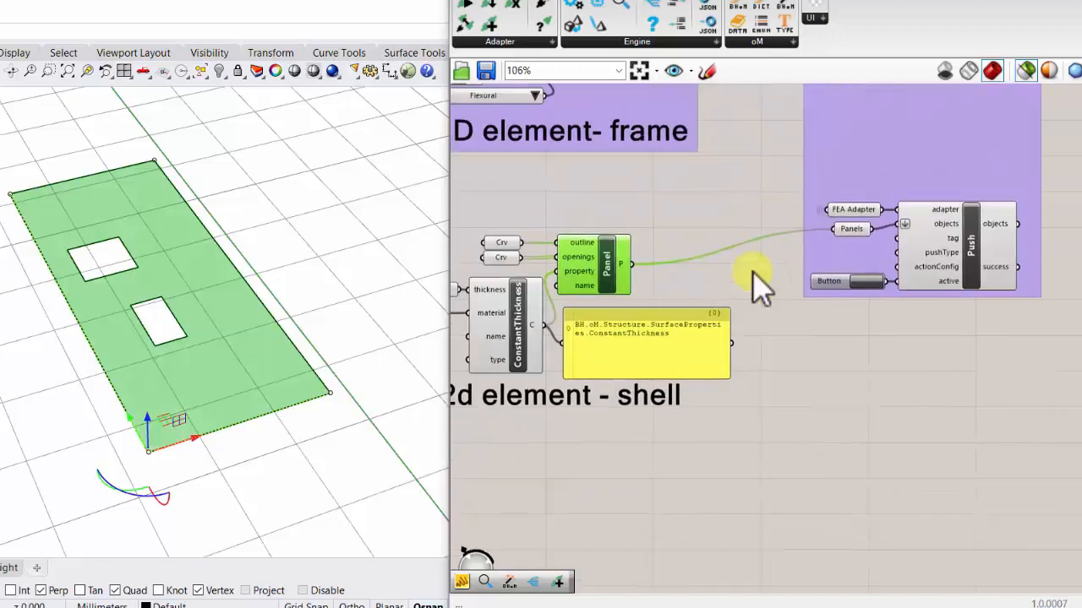
{"action": "scroll", "coordinate": [939, 243], "scroll_direction": "up", "scroll_amount": 2}
{"action": "left_click", "coordinate": [1010, 242]}
{"action": "scroll", "coordinate": [1014, 243], "scroll_direction": "down", "scroll_amount": 2}
{"action": "scroll", "coordinate": [535, 316], "scroll_direction": "up", "scroll_amount": 3}
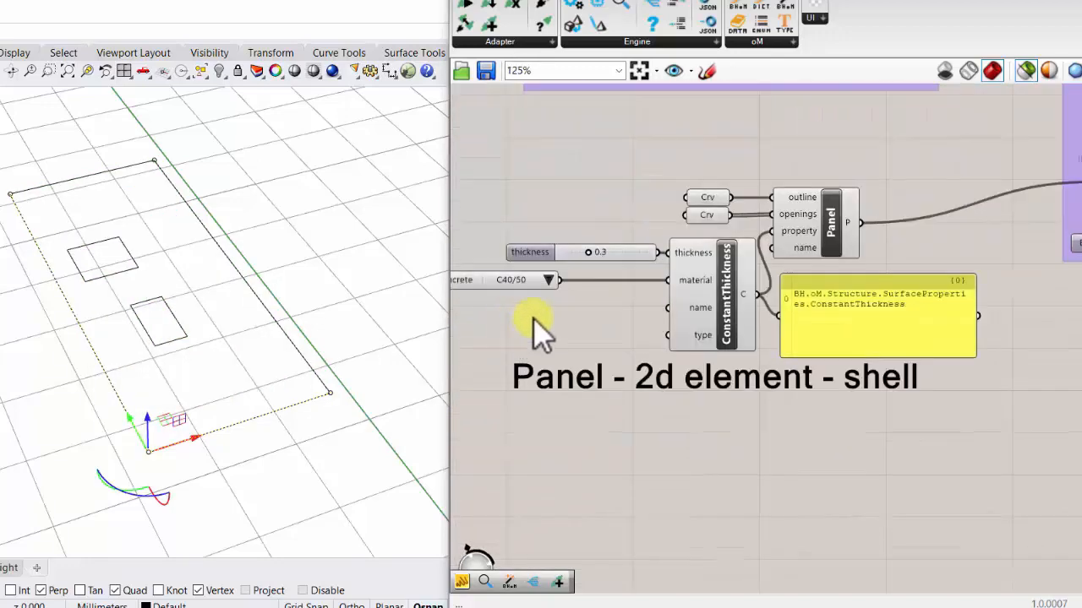
- Widen the Grasshopper window and connect a PanelType list set to Undefined to the ConstantThickness type input
{"action": "right_click_drag", "start_coordinate": [551, 315], "coordinate": [621, 303]}
{"action": "scroll", "coordinate": [659, 299], "scroll_direction": "up", "scroll_amount": 1}
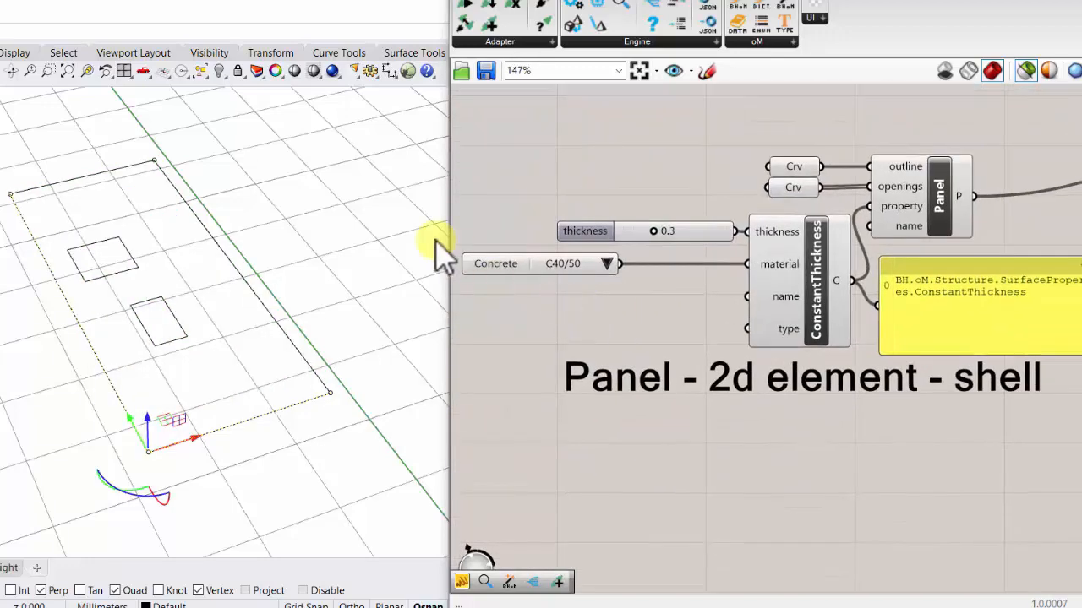
{"action": "left_click_drag", "start_coordinate": [440, 227], "coordinate": [333, 231]}
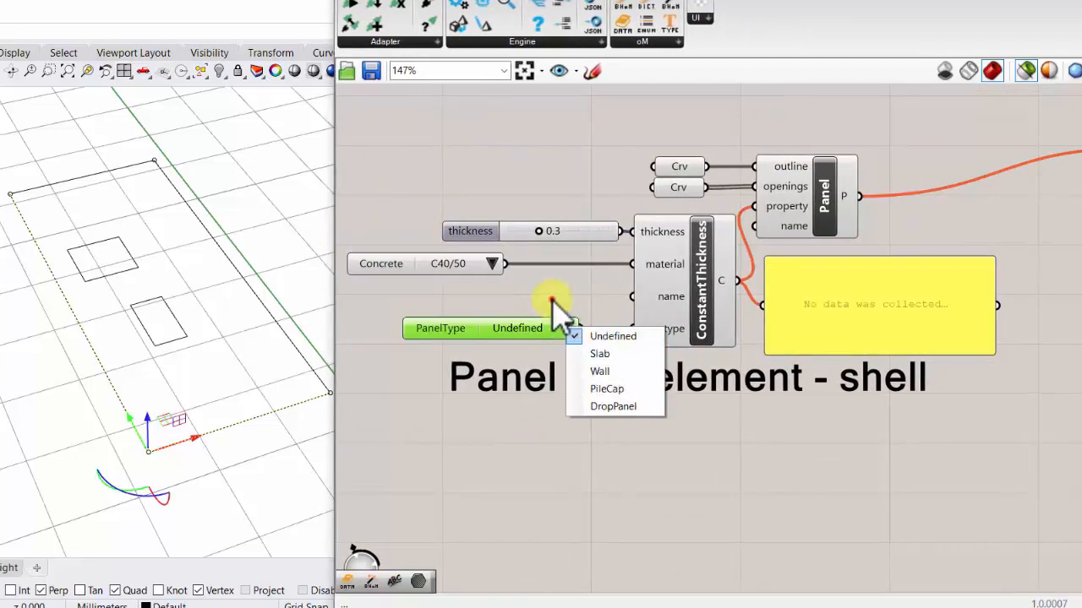
{"action": "left_click", "coordinate": [551, 300]}
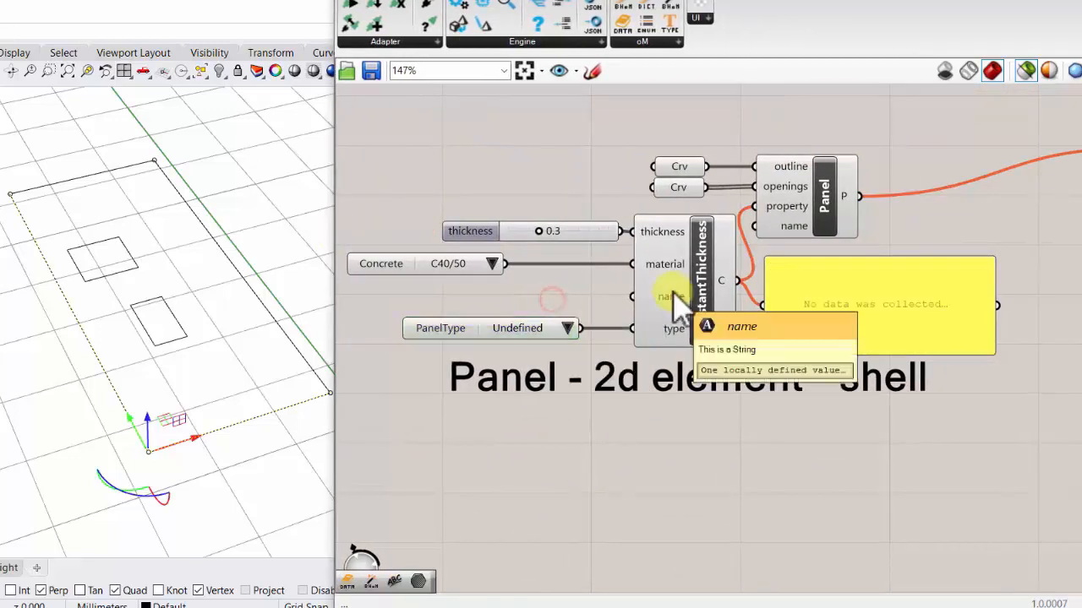
- Add a text panel reading "adsfasfd", connect it to the ConstantThickness name input, and move it closer to the component
{"action": "double_click", "coordinate": [536, 299]}
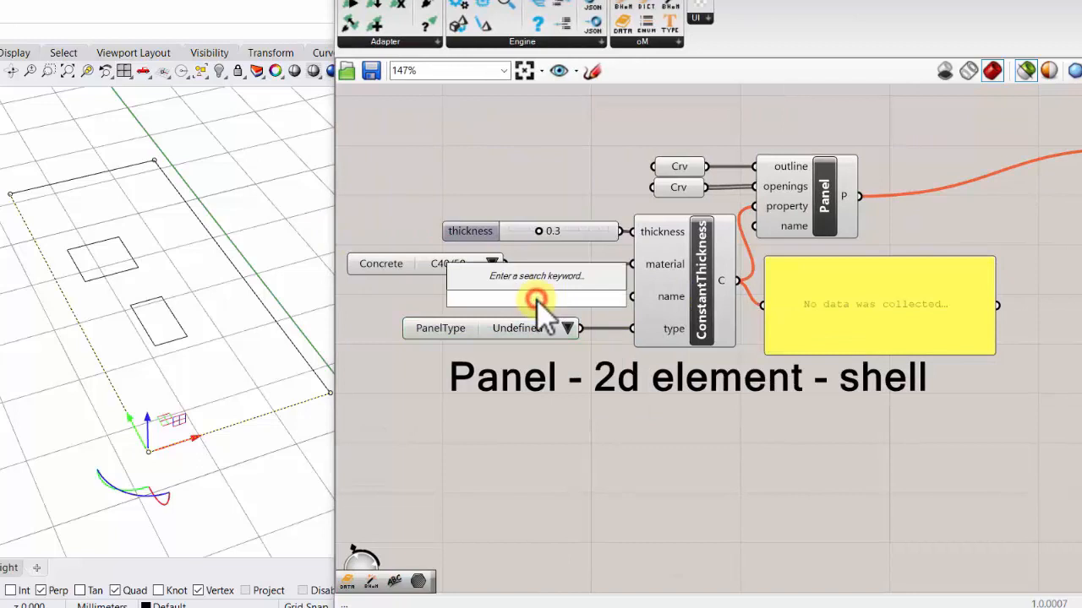
{"action": "type", "text": "panel"}
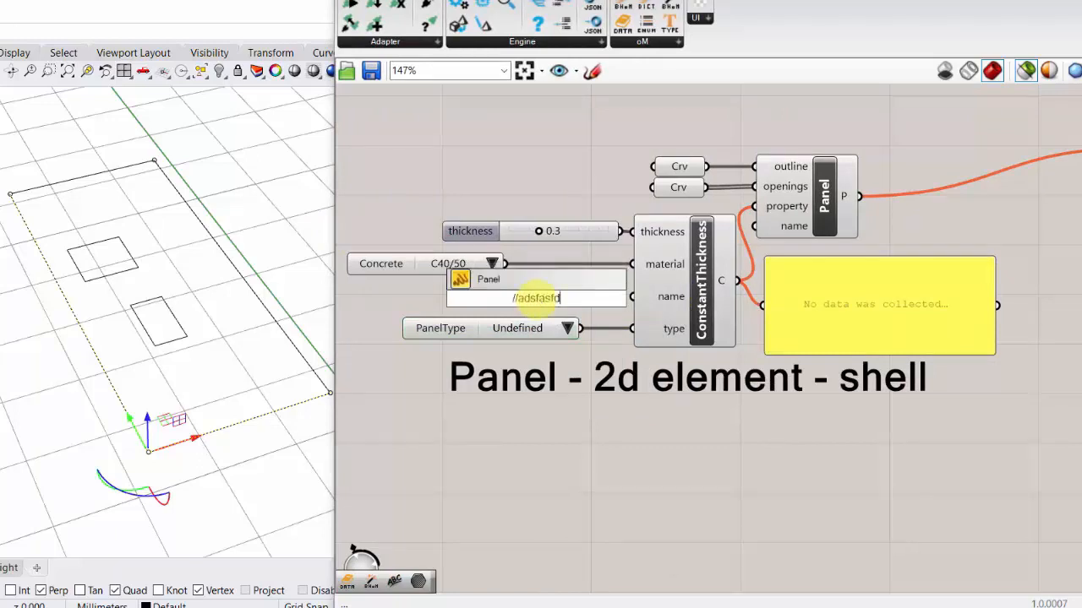
{"action": "key", "text": "Return"}
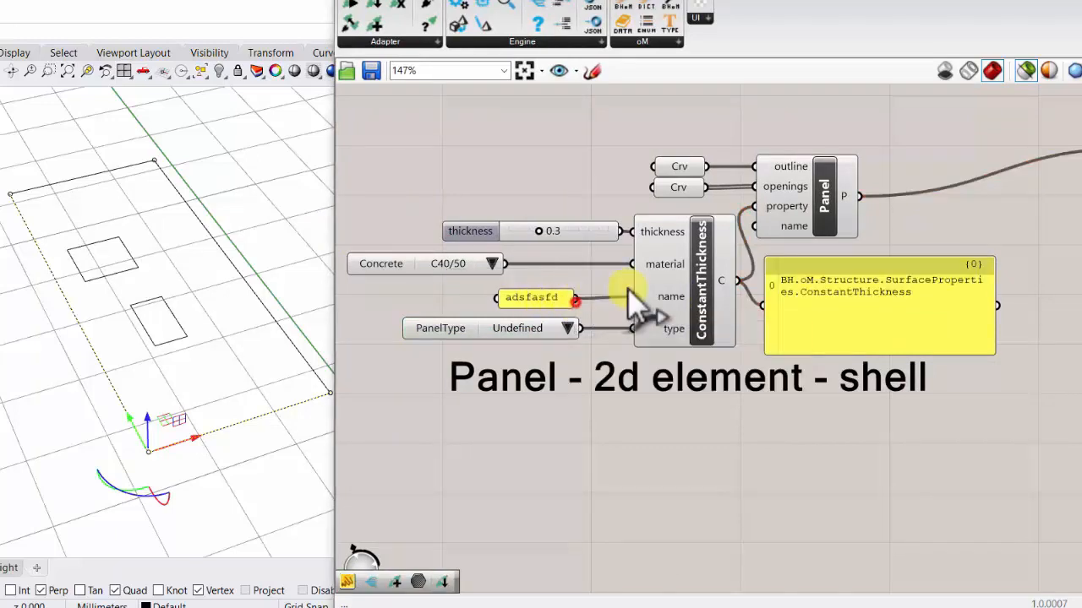
{"action": "scroll", "coordinate": [549, 317], "scroll_direction": "down", "scroll_amount": 1}
{"action": "scroll", "coordinate": [549, 317], "scroll_direction": "up", "scroll_amount": 1}
{"action": "scroll", "coordinate": [543, 306], "scroll_direction": "up", "scroll_amount": 1}
{"action": "left_click_drag", "start_coordinate": [543, 306], "coordinate": [578, 305]}
- Connect the thickness slider to the ConstantThickness name input and delete the "adsfasfd" text panel
{"action": "scroll", "coordinate": [578, 304], "scroll_direction": "down", "scroll_amount": 1}
{"action": "left_click_drag", "start_coordinate": [615, 242], "coordinate": [620, 302]}
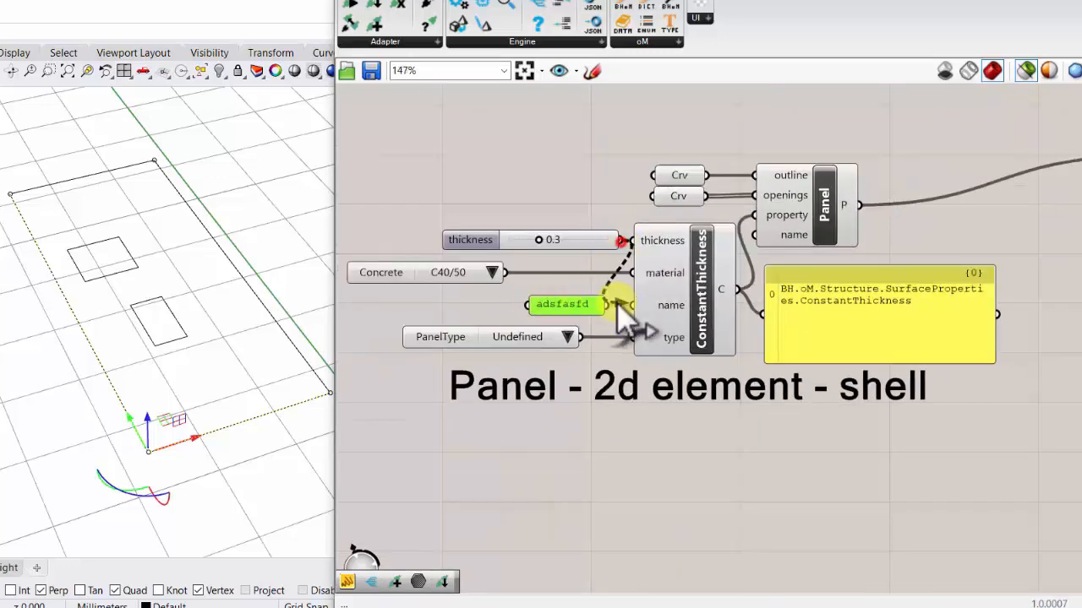
{"action": "key", "text": "Delete"}
- Push the panel with its named thickness property again and switch to ETABS
{"action": "right_click_drag", "start_coordinate": [812, 264], "coordinate": [573, 298]}
{"action": "scroll", "coordinate": [573, 298], "scroll_direction": "down", "scroll_amount": 4}
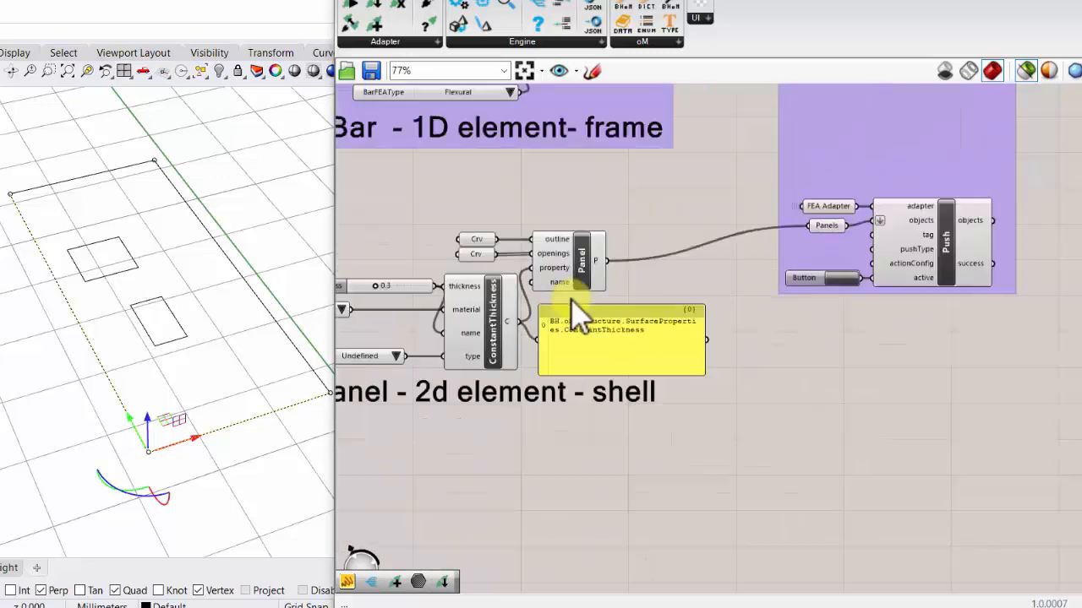
{"action": "scroll", "coordinate": [794, 271], "scroll_direction": "up", "scroll_amount": 3}
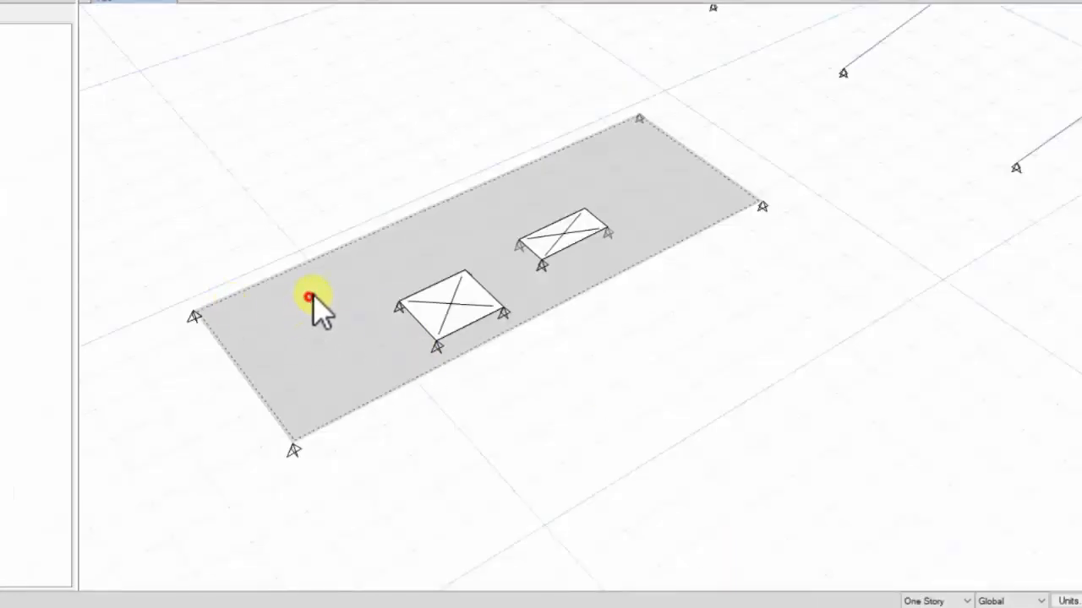
- Check the section property assigned to the newly pushed shell, close its information, and return to the ConstantThickness component
{"action": "right_click", "coordinate": [309, 297]}
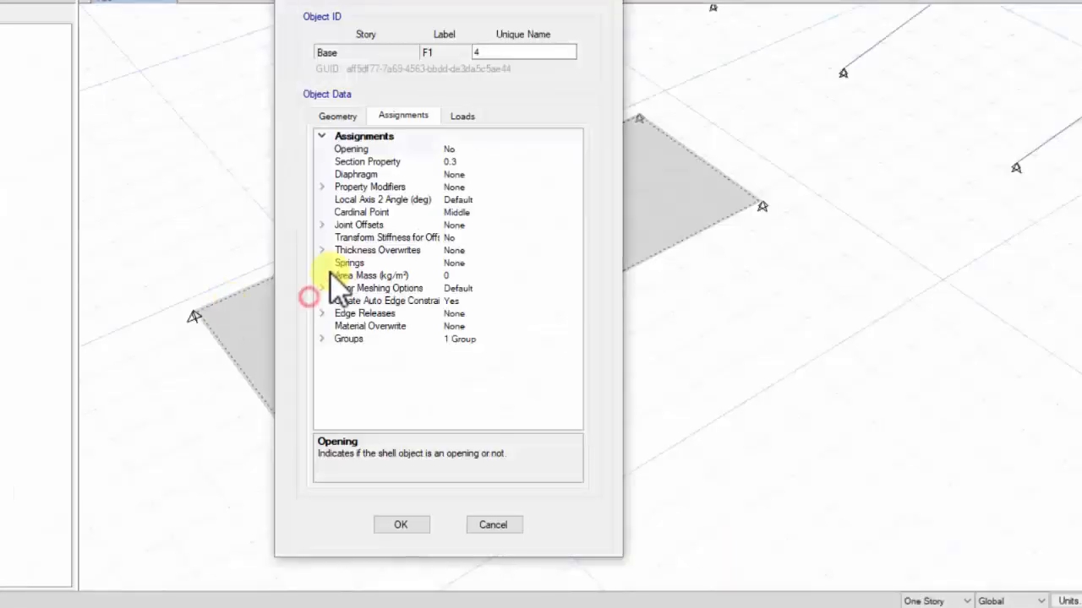
{"action": "left_click", "coordinate": [475, 162]}
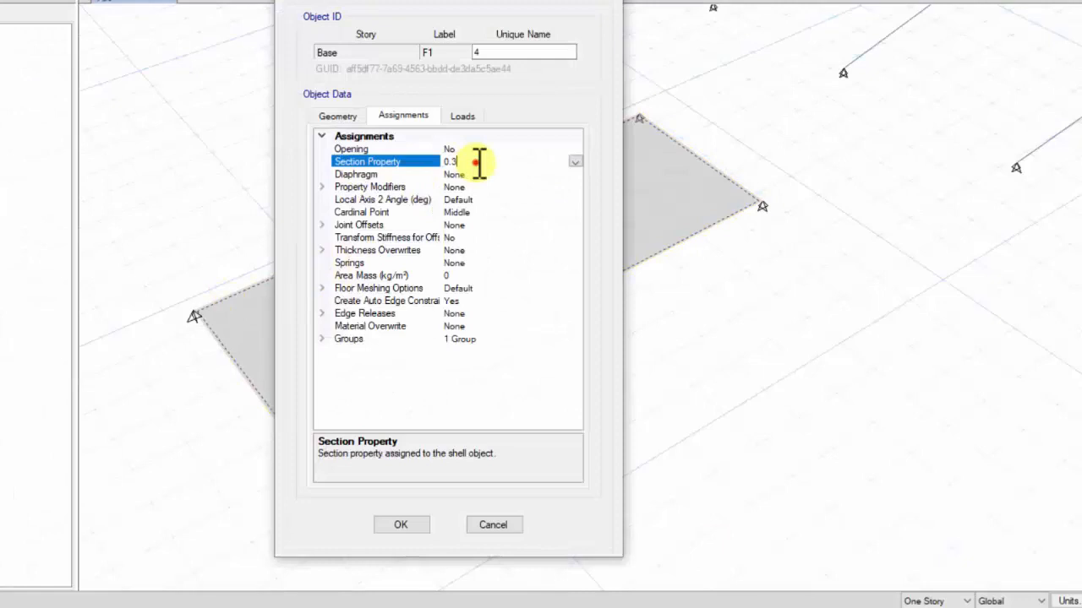
{"action": "left_click", "coordinate": [575, 162]}
{"action": "left_click", "coordinate": [574, 161]}
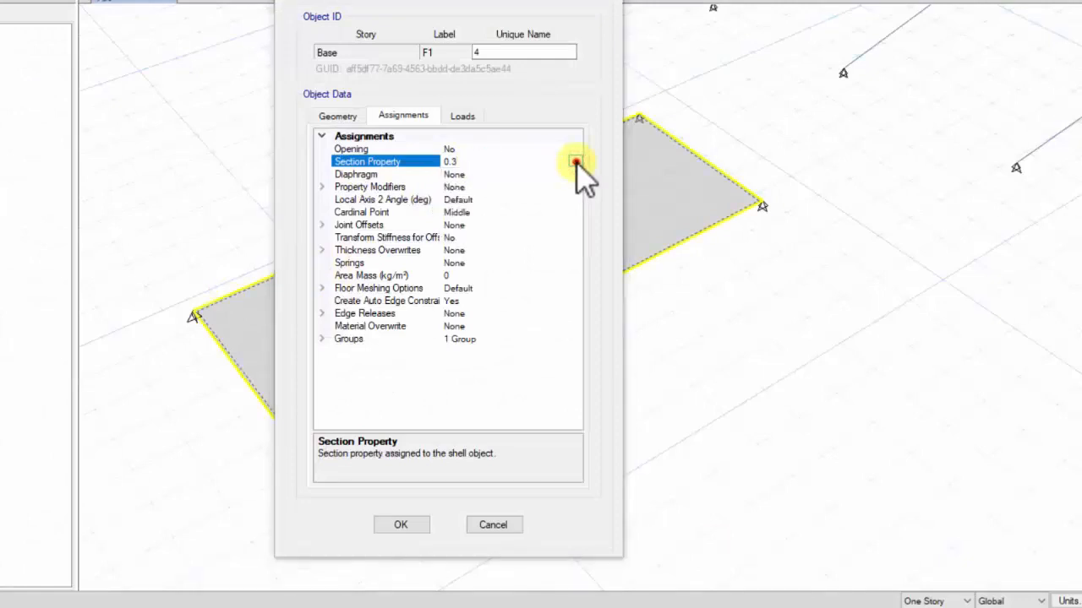
{"action": "left_click", "coordinate": [615, 2]}
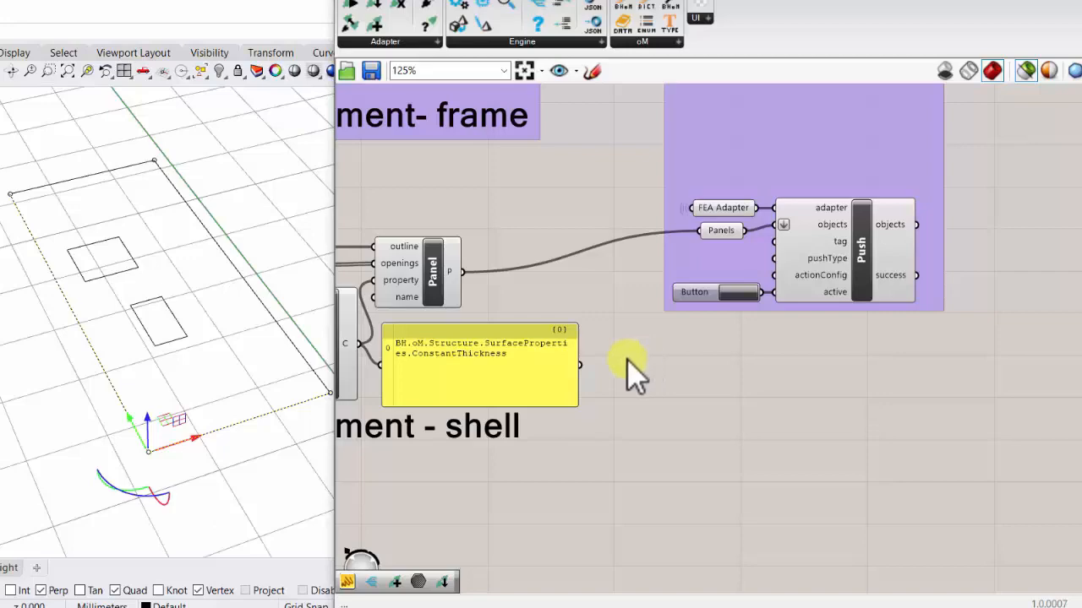
{"action": "right_click_drag", "start_coordinate": [517, 325], "coordinate": [916, 304]}
{"action": "scroll", "coordinate": [705, 362], "scroll_direction": "up", "scroll_amount": 3}
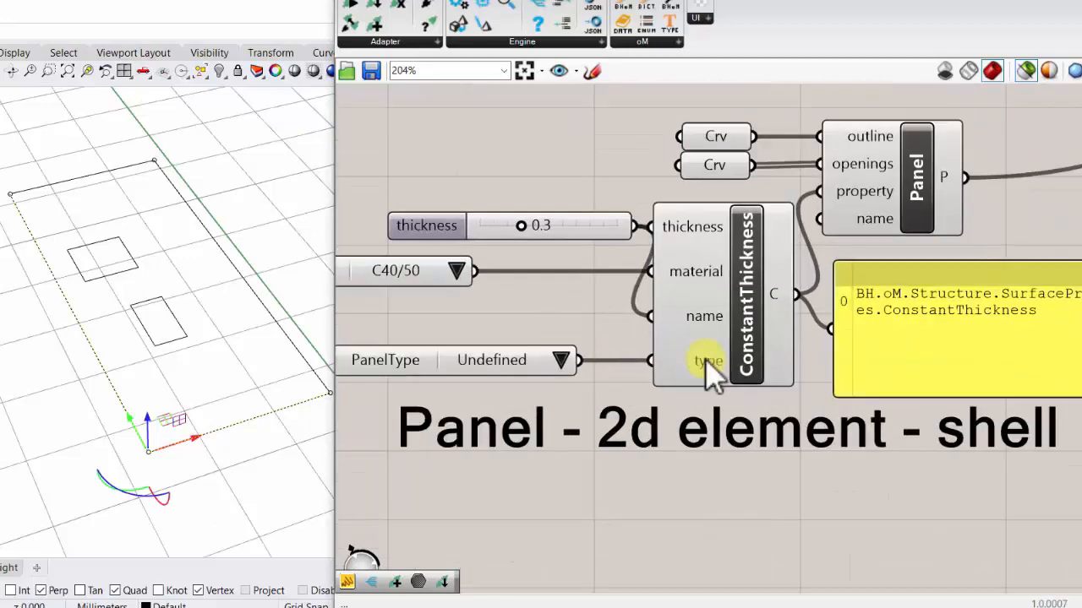
- Review the PanelType options and delete the PanelType list from the ConstantThickness type input
{"action": "mouse_move", "coordinate": [715, 366]}
{"action": "left_click", "coordinate": [561, 362]}
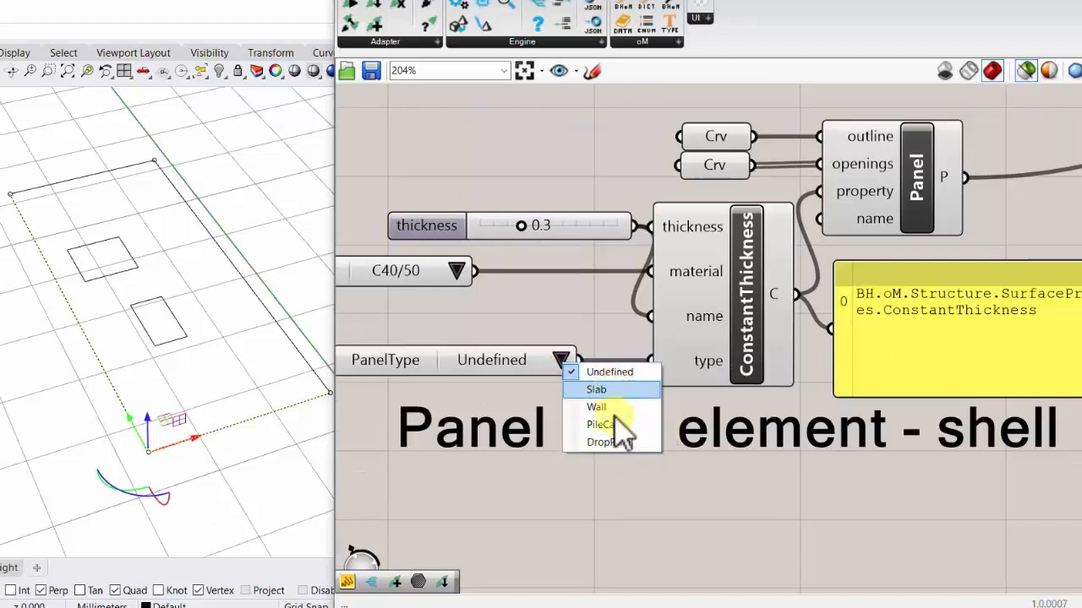
{"action": "left_click", "coordinate": [589, 329]}
{"action": "left_click", "coordinate": [505, 365]}
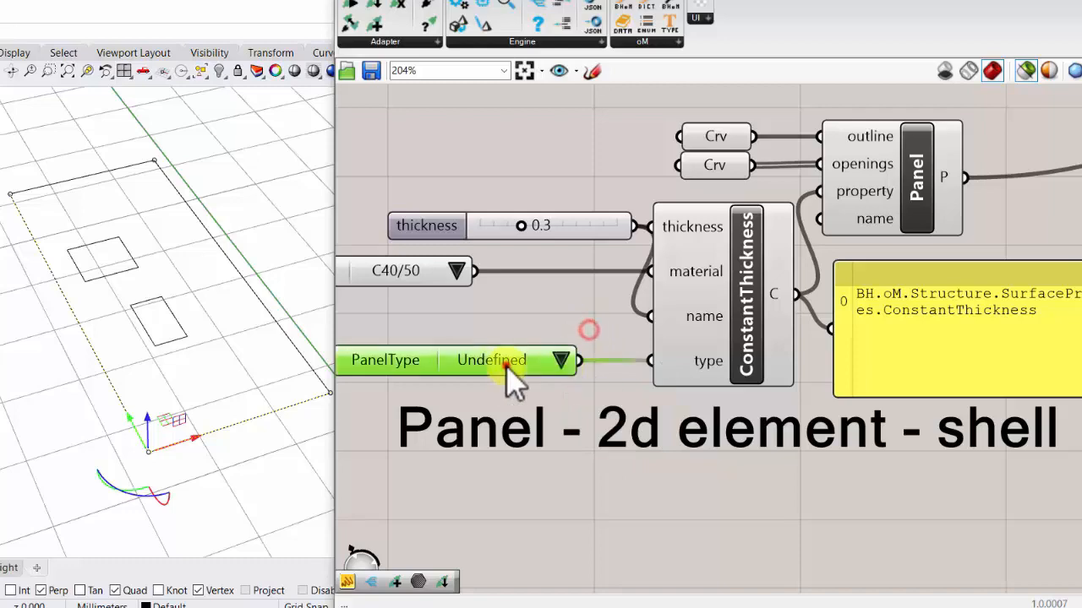
{"action": "key", "text": "Delete"}
{"action": "scroll", "coordinate": [512, 372], "scroll_direction": "down", "scroll_amount": 1}
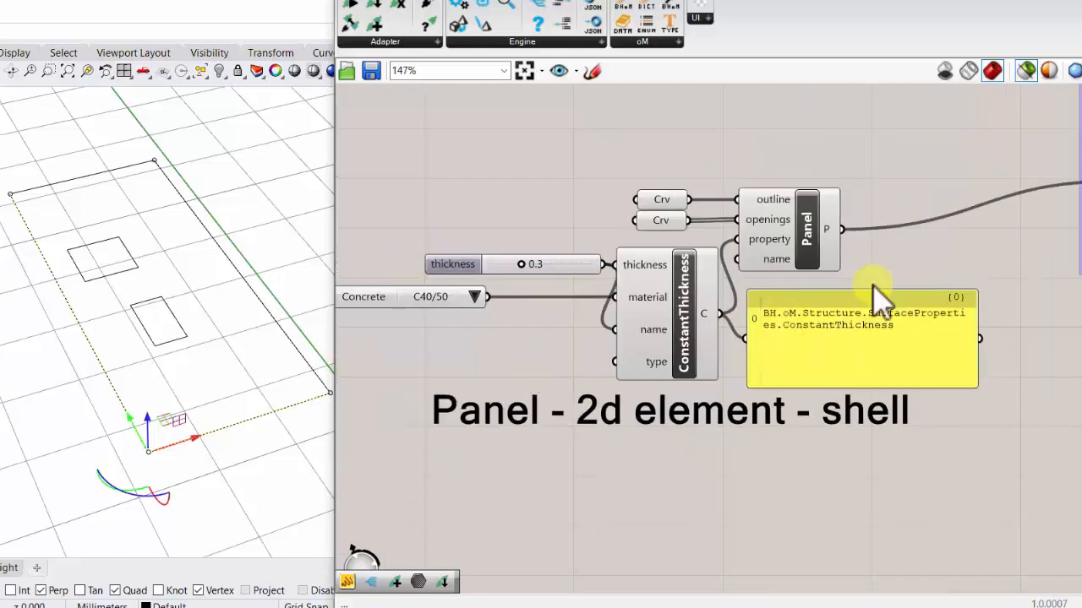
- Select the Panel and ConstantThickness components together with their inputs, text panel and "Panel - 2d element - shell" label
{"action": "scroll", "coordinate": [633, 339], "scroll_direction": "down", "scroll_amount": 2}
{"action": "scroll", "coordinate": [622, 308], "scroll_direction": "up", "scroll_amount": 2}
{"action": "right_click_drag", "start_coordinate": [625, 317], "coordinate": [833, 371]}
{"action": "scroll", "coordinate": [834, 372], "scroll_direction": "down", "scroll_amount": 1}
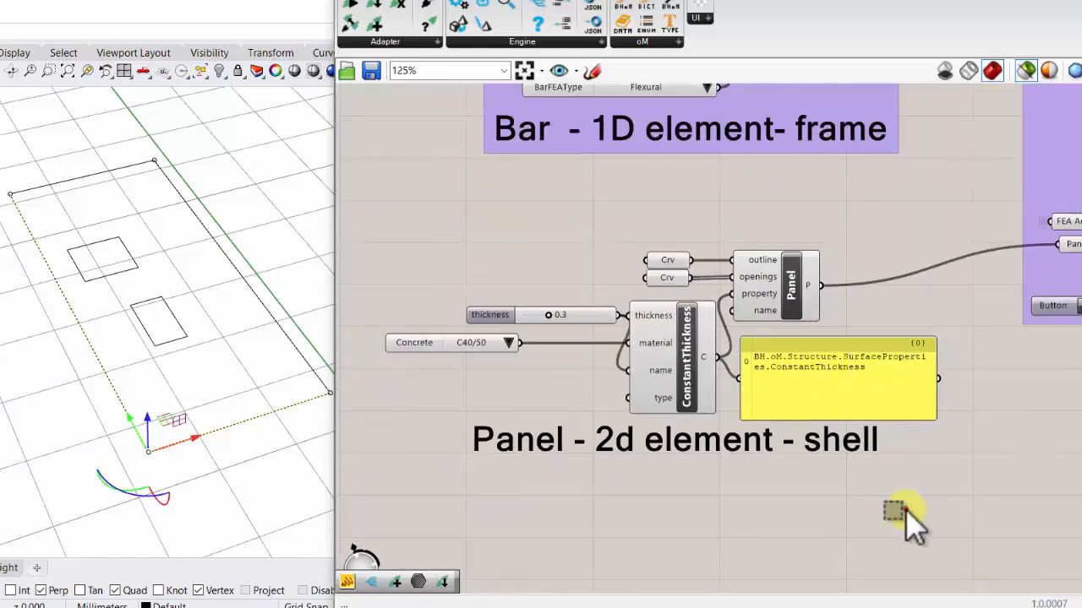
{"action": "left_click_drag", "start_coordinate": [905, 509], "coordinate": [464, 243]}
- Switch to ETABS and reopen the pushed shell's assignment information
{"action": "left_click_drag", "start_coordinate": [771, 295], "coordinate": [679, 294]}
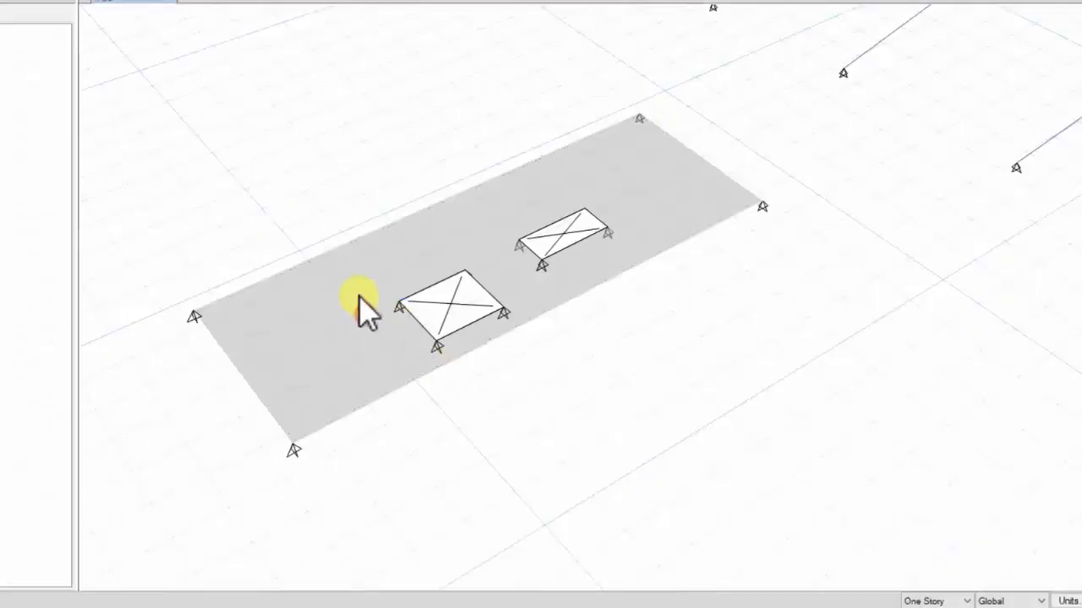
{"action": "right_click", "coordinate": [365, 313]}
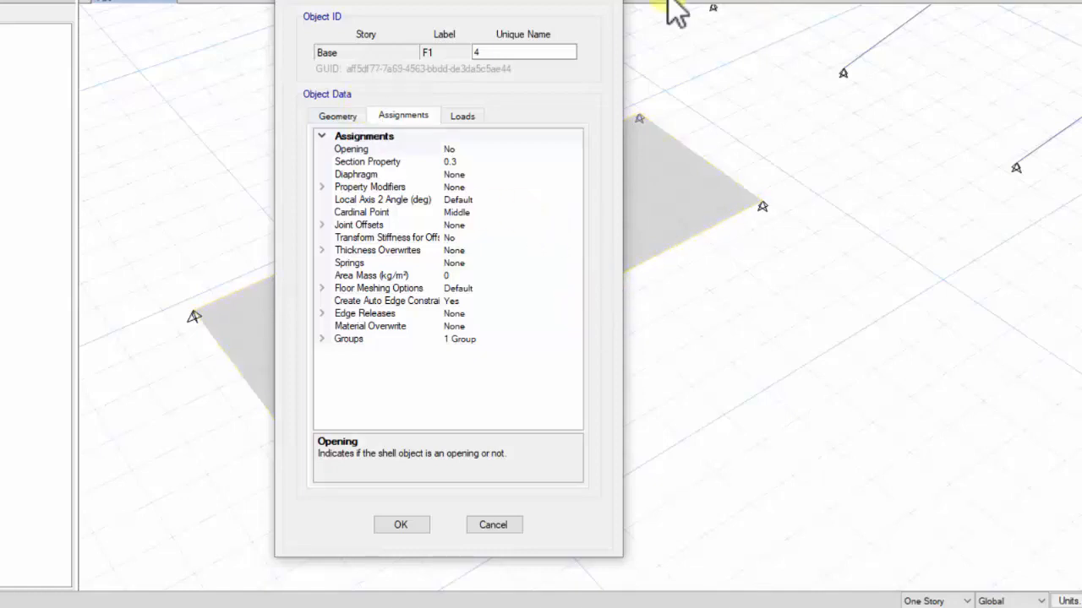
- Leave the shell's assignment information and return to the Grasshopper canvas, clearing the Panel group selection
{"action": "left_click", "coordinate": [616, 2]}
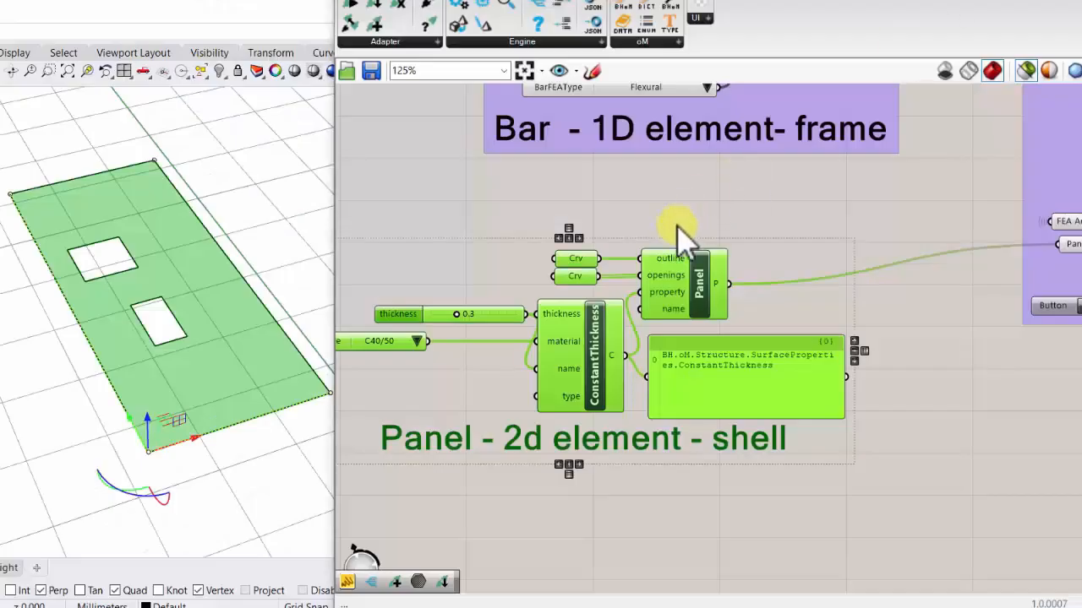
{"action": "right_click_drag", "start_coordinate": [677, 226], "coordinate": [686, 191]}
{"action": "scroll", "coordinate": [687, 191], "scroll_direction": "down", "scroll_amount": 2}
{"action": "left_click", "coordinate": [617, 413]}
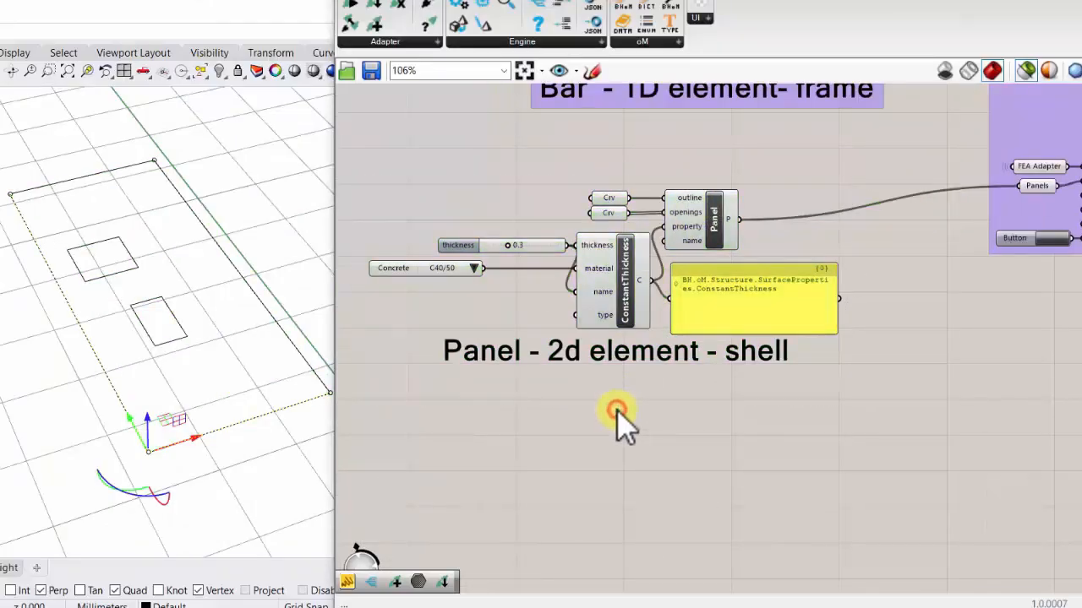
- Search the components for "diaphragm" and examine the available entries, especially SetDiaphragm(Panel panel, Diaphragm diaphragm)
{"action": "double_click", "coordinate": [617, 412]}
{"action": "type", "text": "dia"}
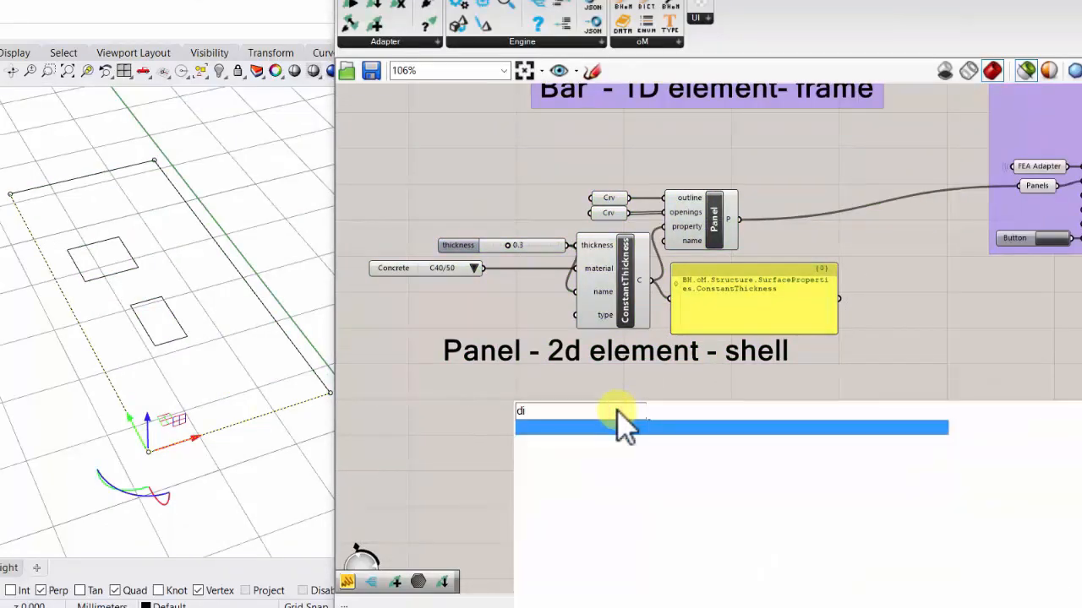
{"action": "type", "text": "phragm"}
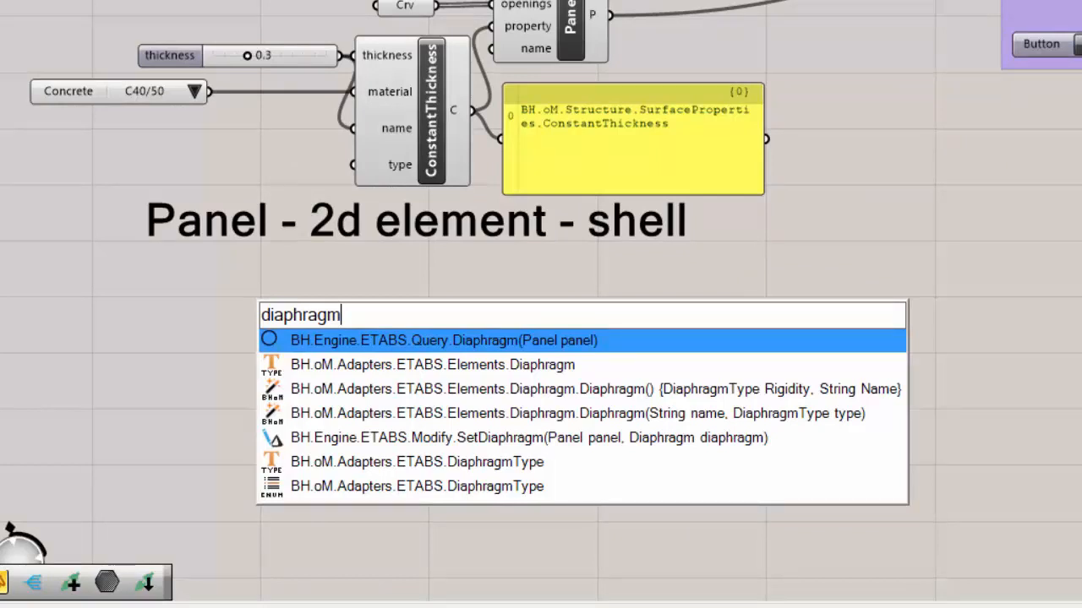
{"action": "mouse_move", "coordinate": [300, 607]}
{"action": "left_click", "coordinate": [438, 579]}
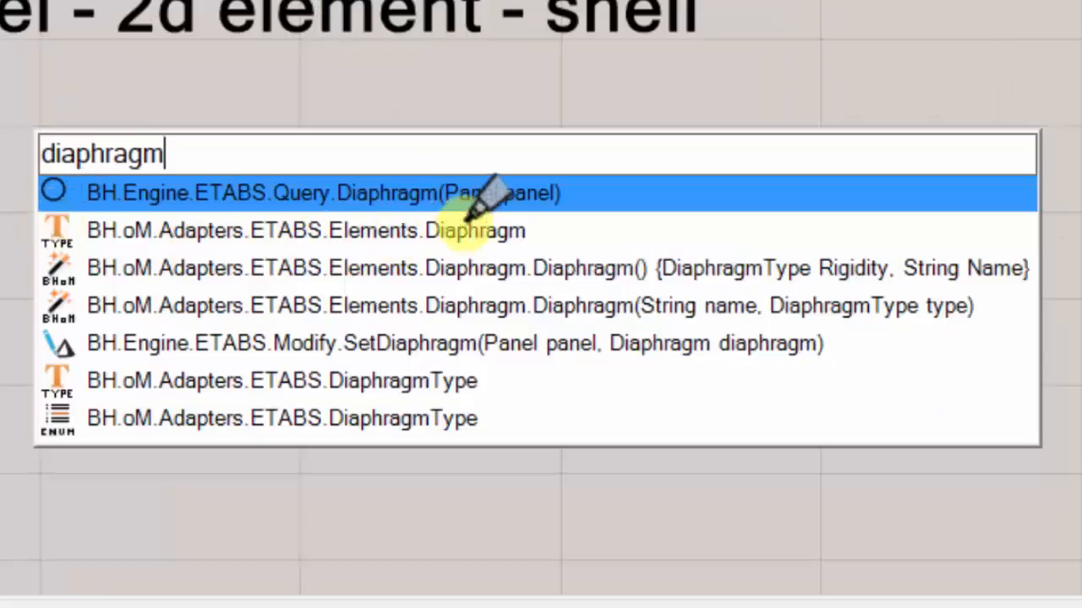
{"action": "mouse_move", "coordinate": [534, 230]}
{"action": "left_mouse_down"}
{"action": "mouse_move", "coordinate": [19, 221]}
{"action": "mouse_move", "coordinate": [532, 230]}
{"action": "left_mouse_up"}
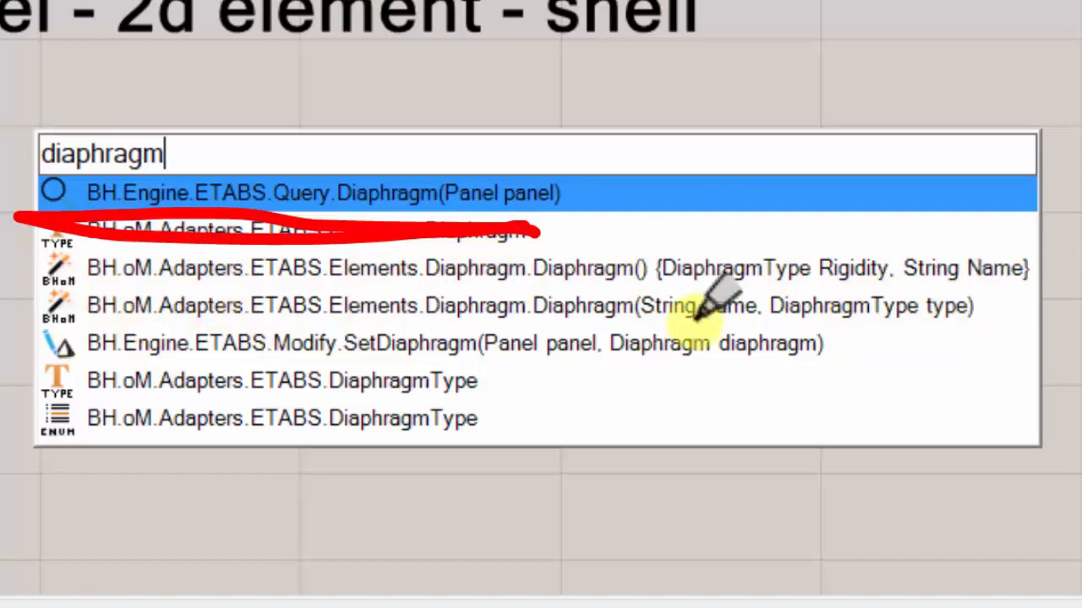
{"action": "mouse_move", "coordinate": [836, 320]}
{"action": "left_mouse_down"}
{"action": "mouse_move", "coordinate": [333, 289]}
{"action": "mouse_move", "coordinate": [84, 303]}
{"action": "mouse_move", "coordinate": [13, 331]}
{"action": "mouse_move", "coordinate": [133, 365]}
{"action": "mouse_move", "coordinate": [430, 391]}
{"action": "mouse_move", "coordinate": [828, 394]}
{"action": "mouse_move", "coordinate": [847, 336]}
{"action": "mouse_move", "coordinate": [810, 320]}
{"action": "left_mouse_up"}
{"action": "mouse_move", "coordinate": [55, 299]}
{"action": "left_mouse_down"}
{"action": "mouse_move", "coordinate": [56, 404]}
{"action": "mouse_move", "coordinate": [85, 322]}
{"action": "left_mouse_up"}
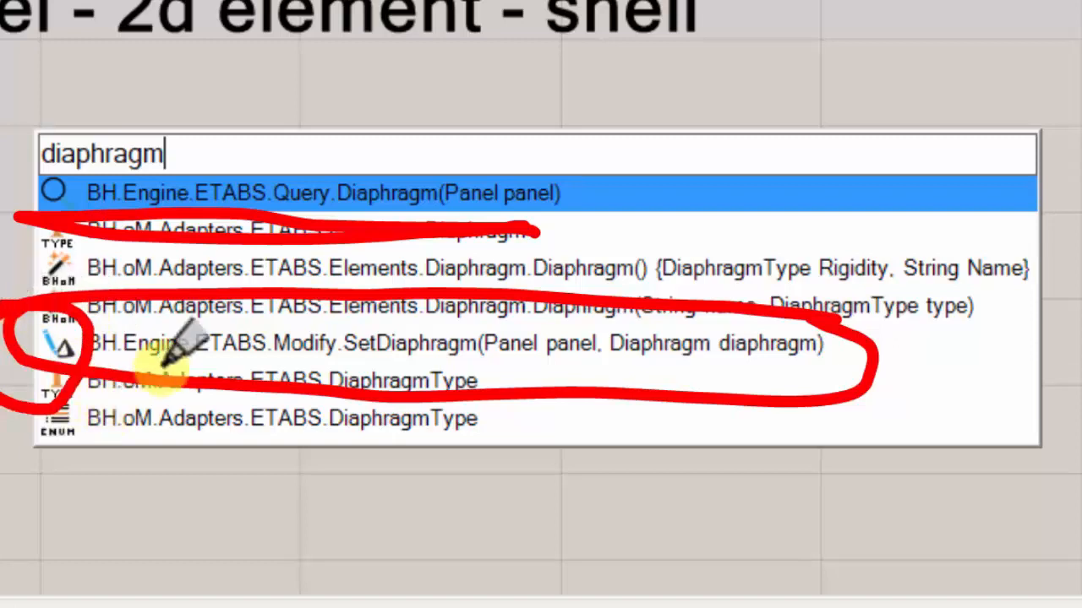
{"action": "left_click_drag", "start_coordinate": [342, 358], "coordinate": [472, 357]}
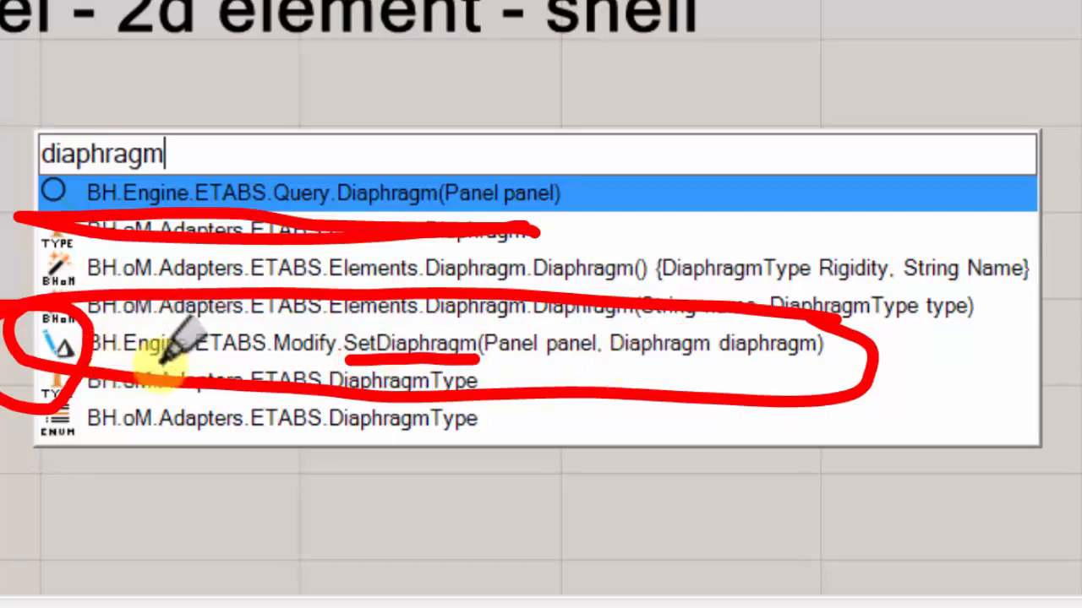
{"action": "left_click_drag", "start_coordinate": [772, 376], "coordinate": [84, 372]}
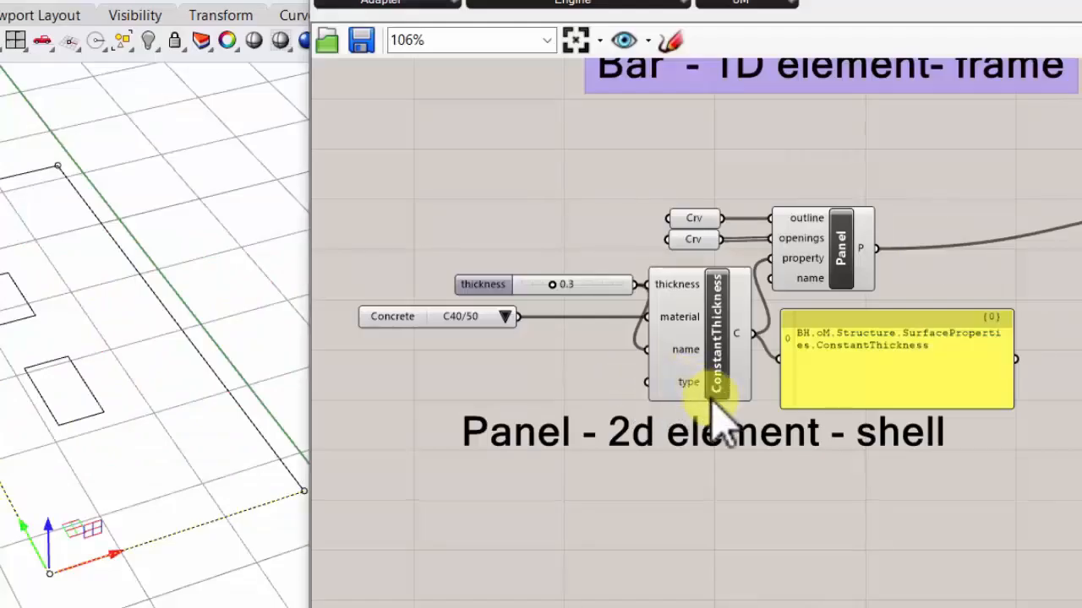
{"action": "scroll", "coordinate": [715, 398], "scroll_direction": "up", "scroll_amount": 1}
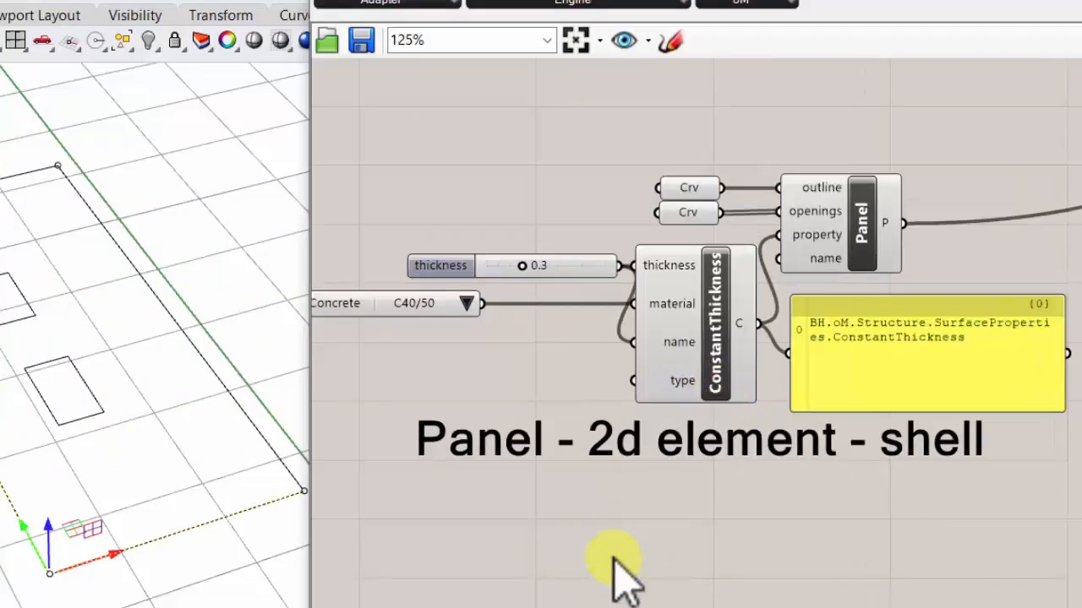
- Add an ETABS SetDiaphragm component beneath the shell label and feed the Panel component's output into its panel input
{"action": "double_click", "coordinate": [614, 559]}
{"action": "type", "text": "dia"}
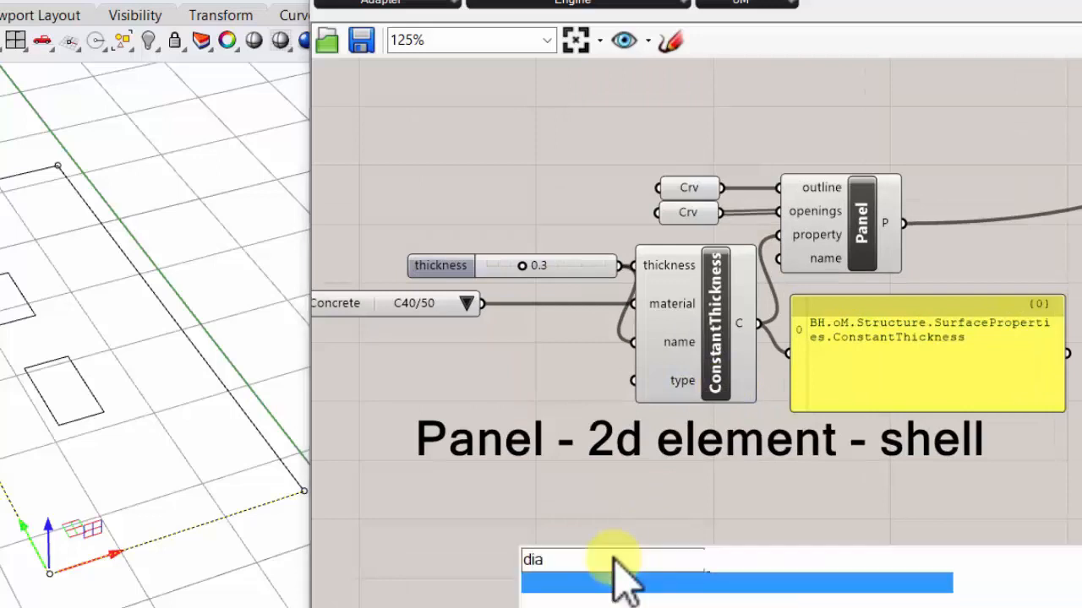
{"action": "type", "text": "phrag"}
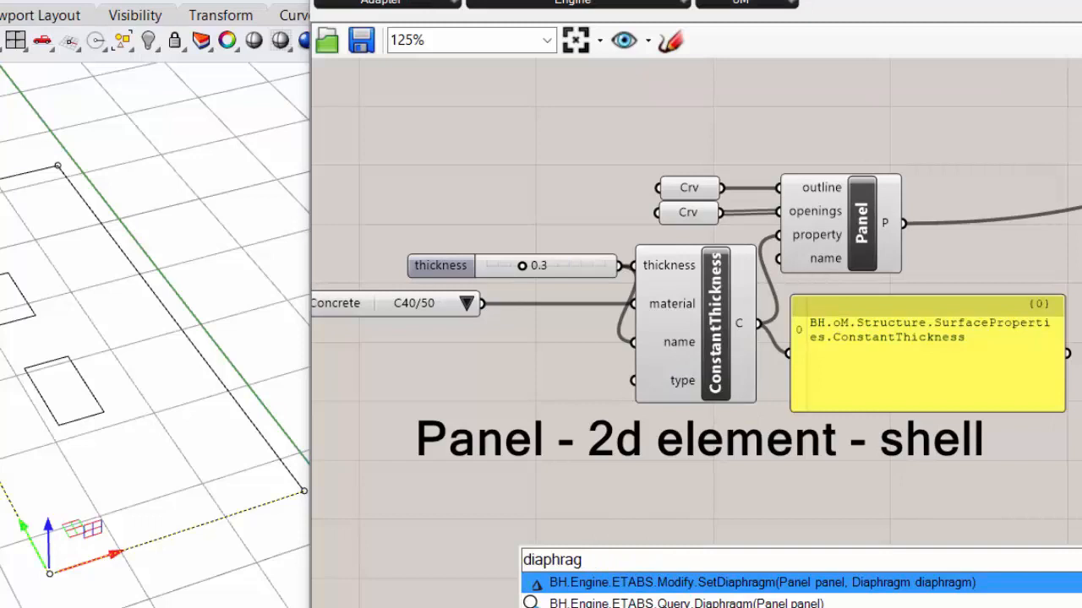
{"action": "left_click", "coordinate": [786, 581]}
{"action": "left_click_drag", "start_coordinate": [791, 591], "coordinate": [841, 574]}
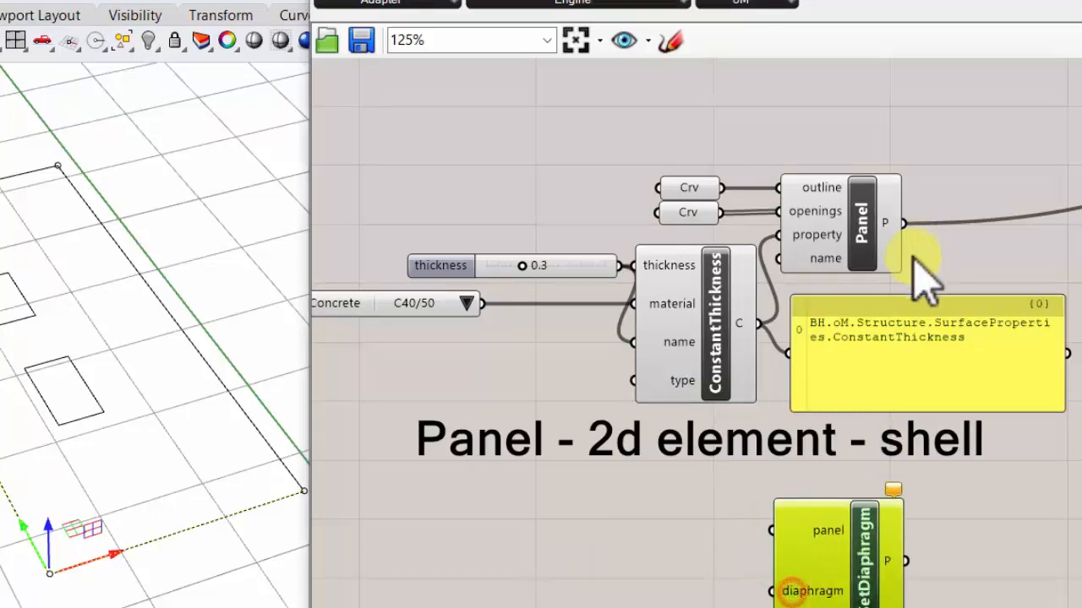
{"action": "left_click_drag", "start_coordinate": [837, 528], "coordinate": [1077, 213]}
{"action": "scroll", "coordinate": [961, 242], "scroll_direction": "up", "scroll_amount": 1}
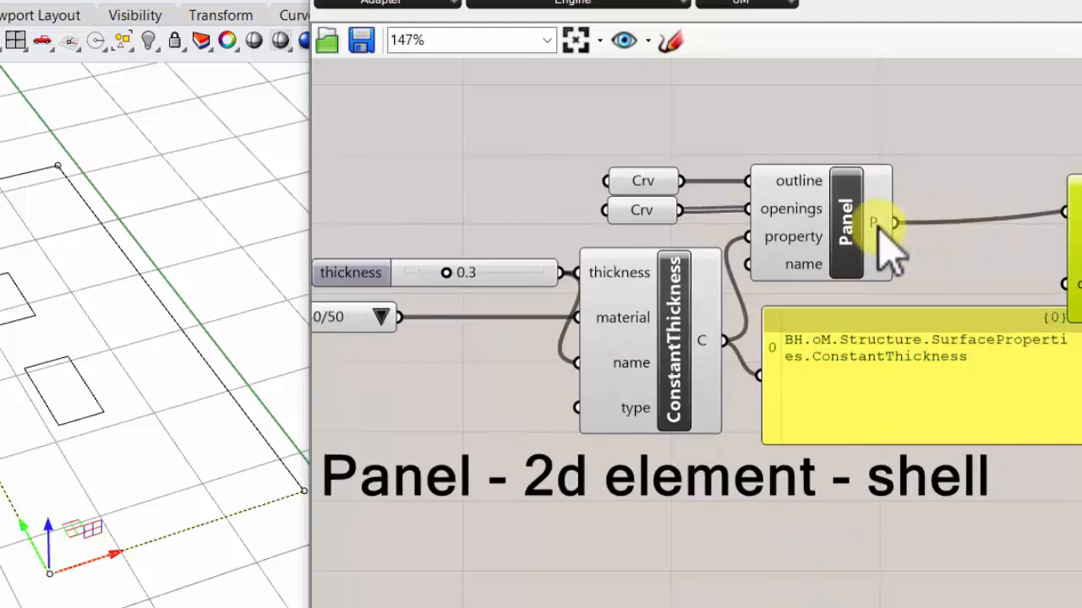
{"action": "left_click_drag", "start_coordinate": [881, 226], "coordinate": [1073, 216]}
{"action": "left_click_drag", "start_coordinate": [1081, 275], "coordinate": [570, 596]}
- Supply SetDiaphragm's diaphragm input with a new Diaphragm(String name, DiaphragmType type) component placed beside it
{"action": "left_click_drag", "start_coordinate": [516, 538], "coordinate": [513, 532]}
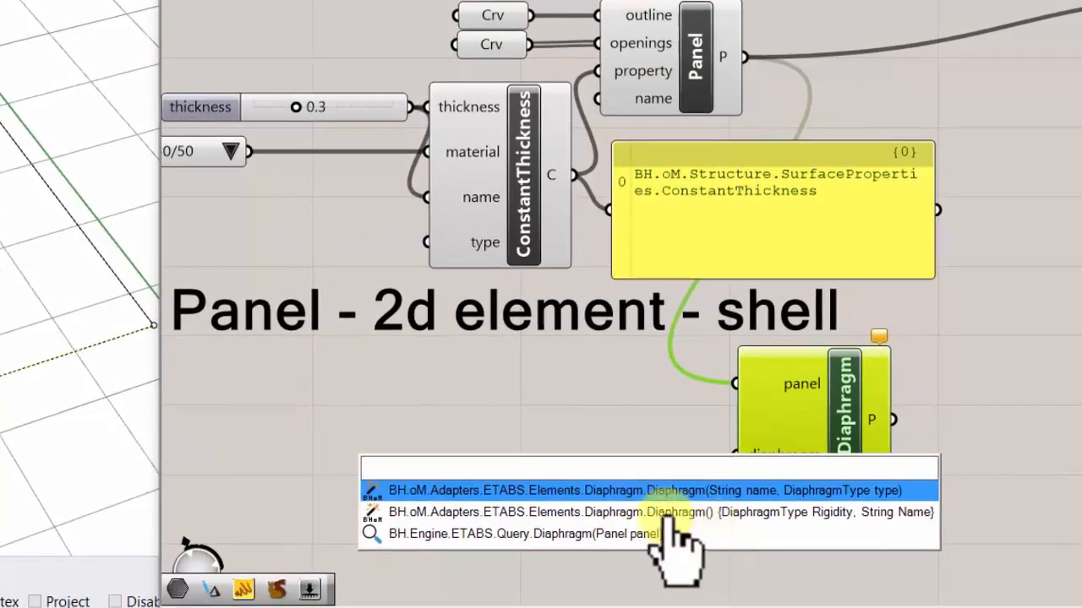
{"action": "left_click", "coordinate": [649, 499]}
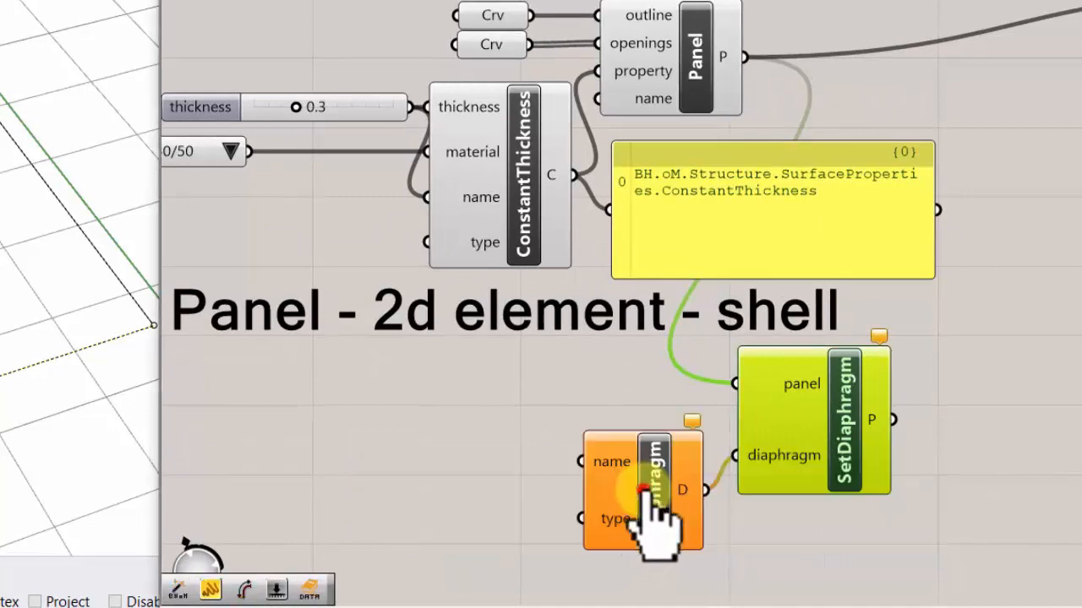
{"action": "left_click_drag", "start_coordinate": [649, 473], "coordinate": [610, 456]}
- Create a text panel containing "asdfafdsadfasdf" and connect it to the Diaphragm's name input
{"action": "double_click", "coordinate": [427, 425]}
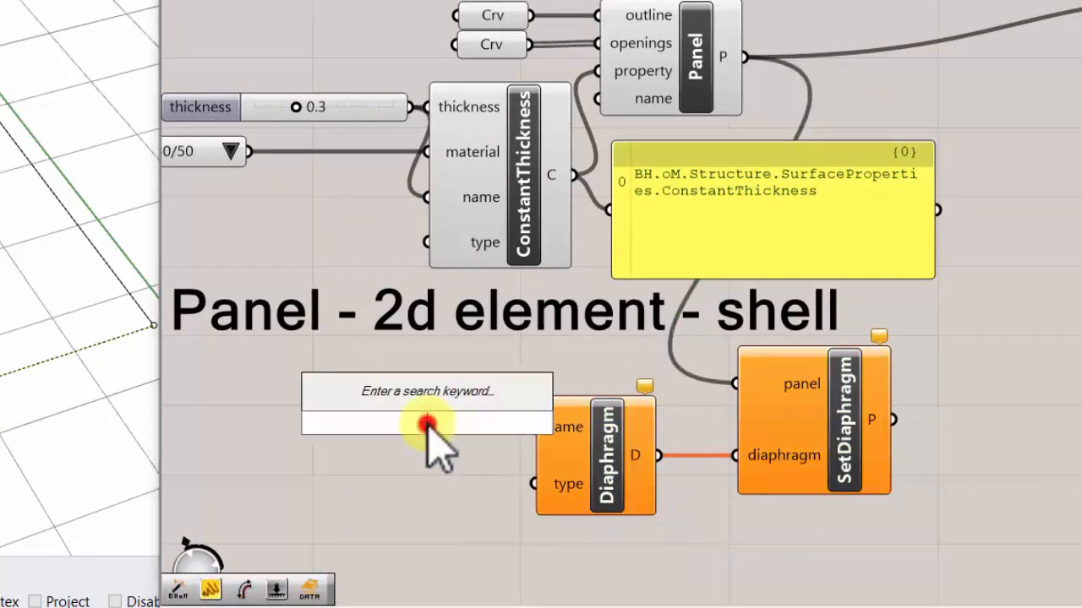
{"action": "type", "text": "//"}
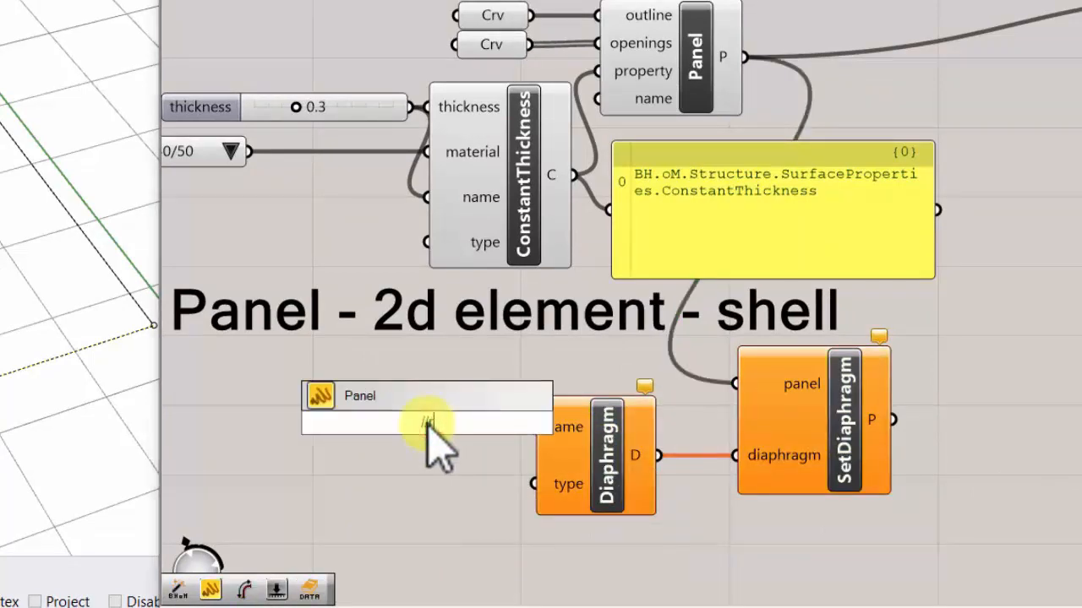
{"action": "type", "text": "asdfafdsadfasdf"}
{"action": "key", "text": "Return"}
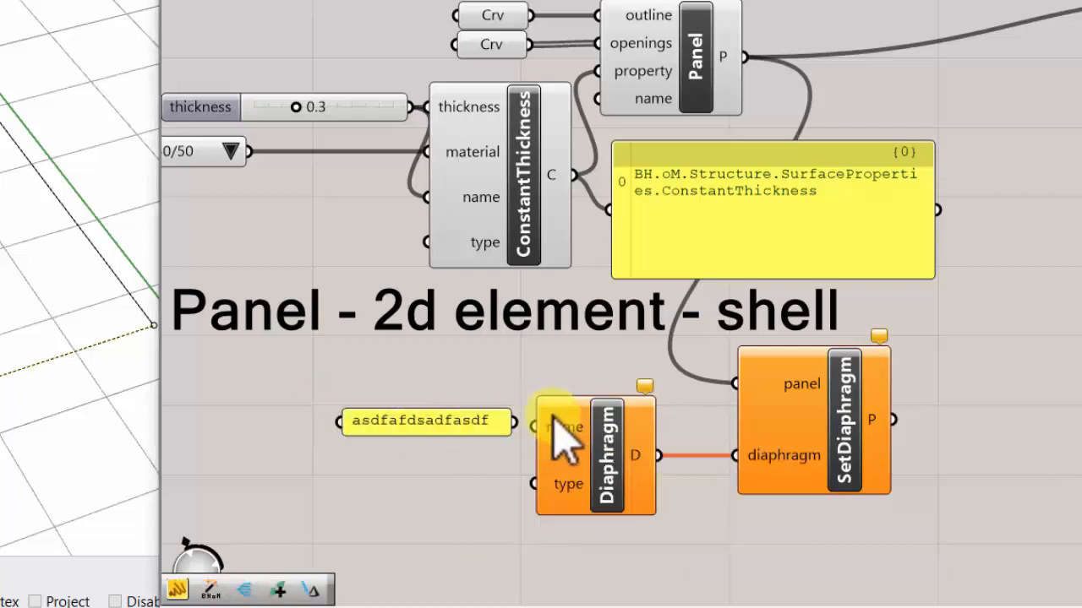
{"action": "left_click_drag", "start_coordinate": [514, 422], "coordinate": [534, 428]}
- Feed the Diaphragm's type input with a DiaphragmType list, review its options, and keep RigidDiaphragm
{"action": "left_click_drag", "start_coordinate": [534, 483], "coordinate": [364, 496]}
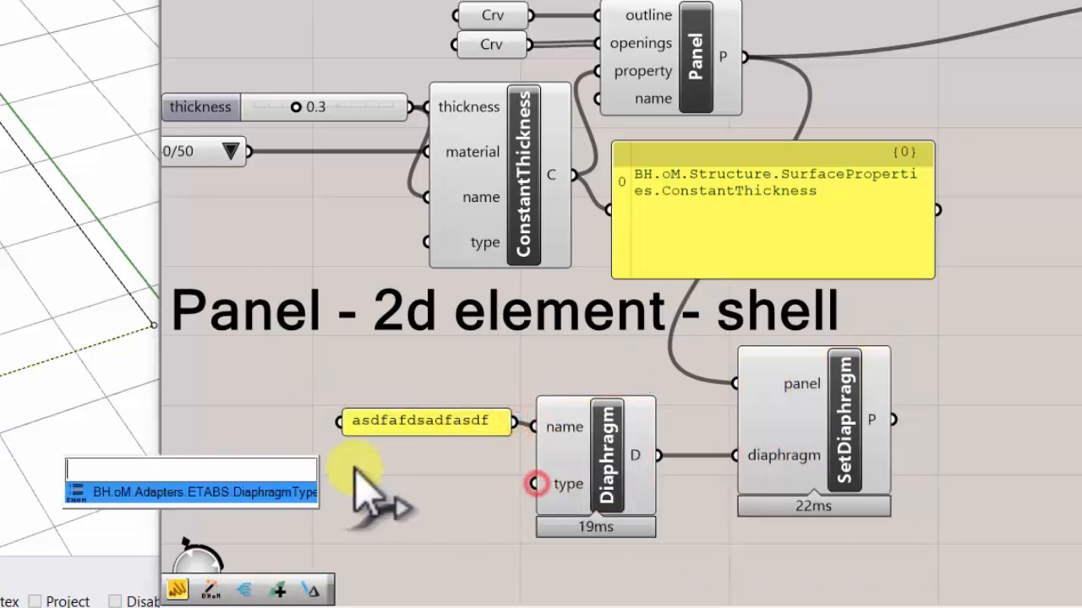
{"action": "left_click", "coordinate": [314, 513]}
{"action": "right_click_drag", "start_coordinate": [358, 488], "coordinate": [436, 471]}
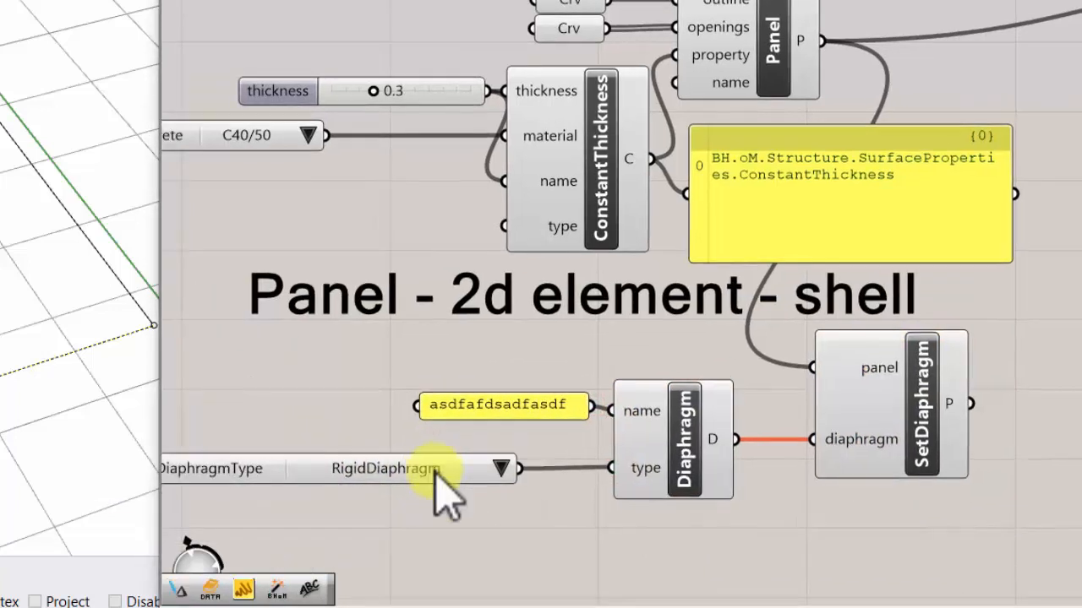
{"action": "left_click_drag", "start_coordinate": [440, 471], "coordinate": [505, 470]}
{"action": "left_click", "coordinate": [566, 468]}
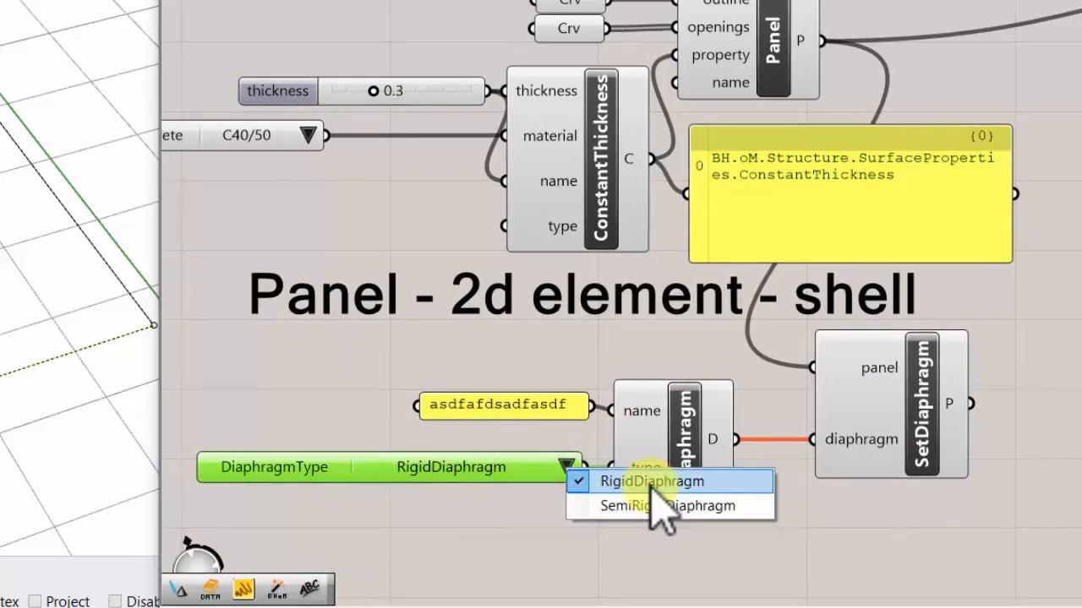
{"action": "left_click", "coordinate": [453, 528]}
- Connect the SetDiaphragm output to the Panels parameter that feeds the Push component
{"action": "scroll", "coordinate": [454, 502], "scroll_direction": "down", "scroll_amount": 2}
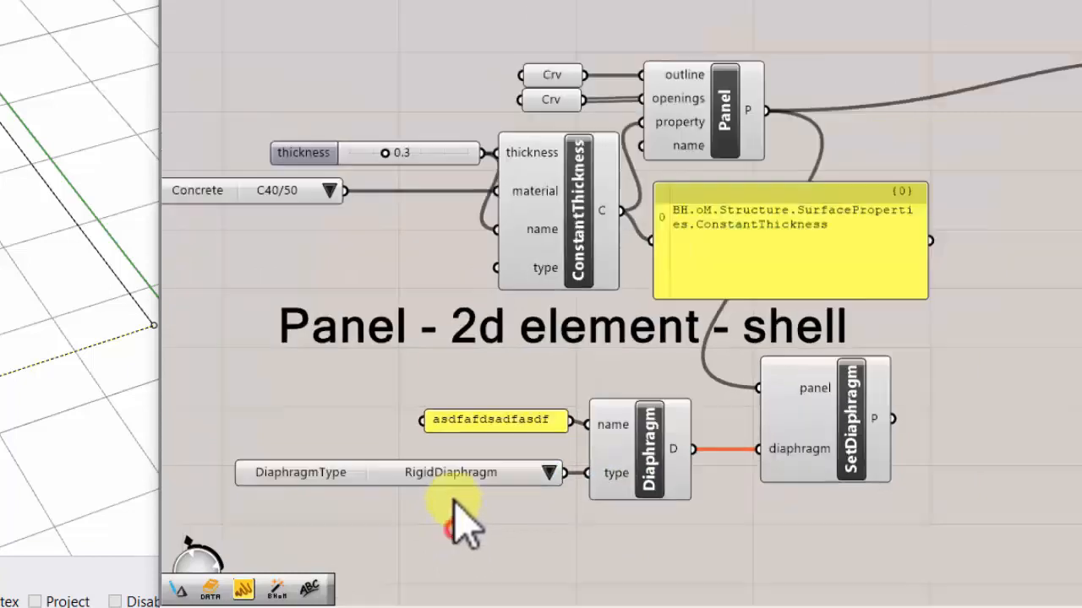
{"action": "scroll", "coordinate": [893, 395], "scroll_direction": "up", "scroll_amount": 2}
{"action": "scroll", "coordinate": [639, 398], "scroll_direction": "down", "scroll_amount": 2}
{"action": "left_click_drag", "start_coordinate": [600, 429], "coordinate": [894, 149]}
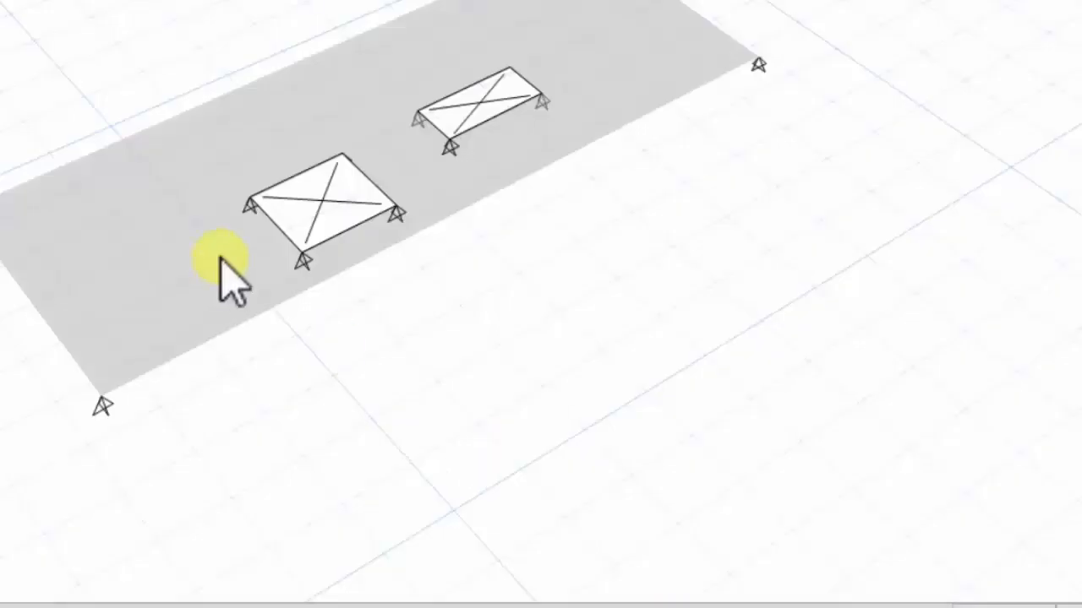
- Switch to ETABS and open the information of the pushed shell with its two openings
{"action": "left_click_drag", "start_coordinate": [889, 375], "coordinate": [5, 9]}
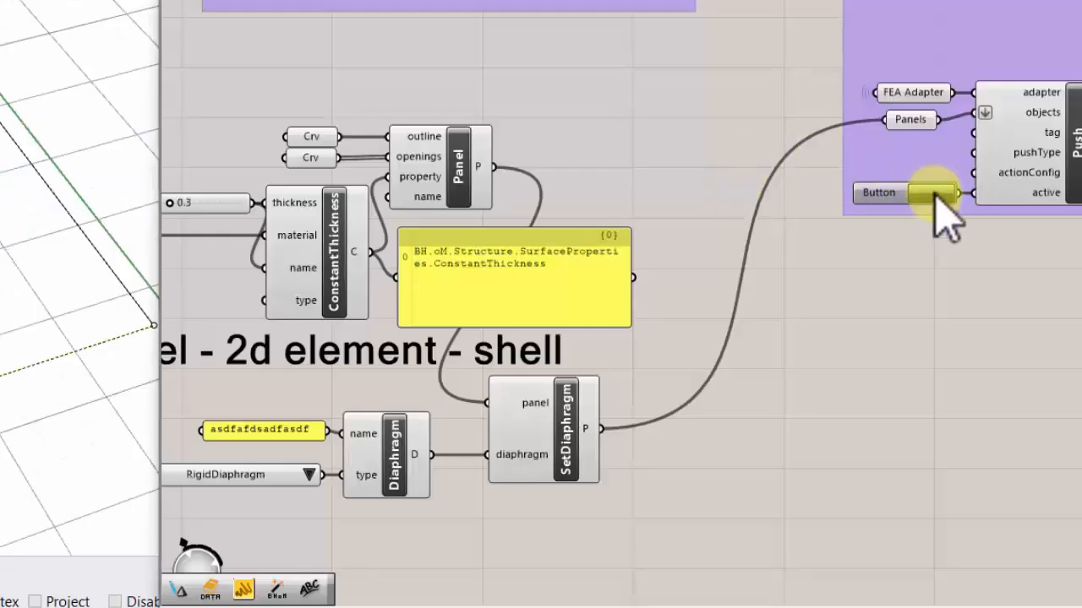
{"action": "left_click", "coordinate": [934, 192]}
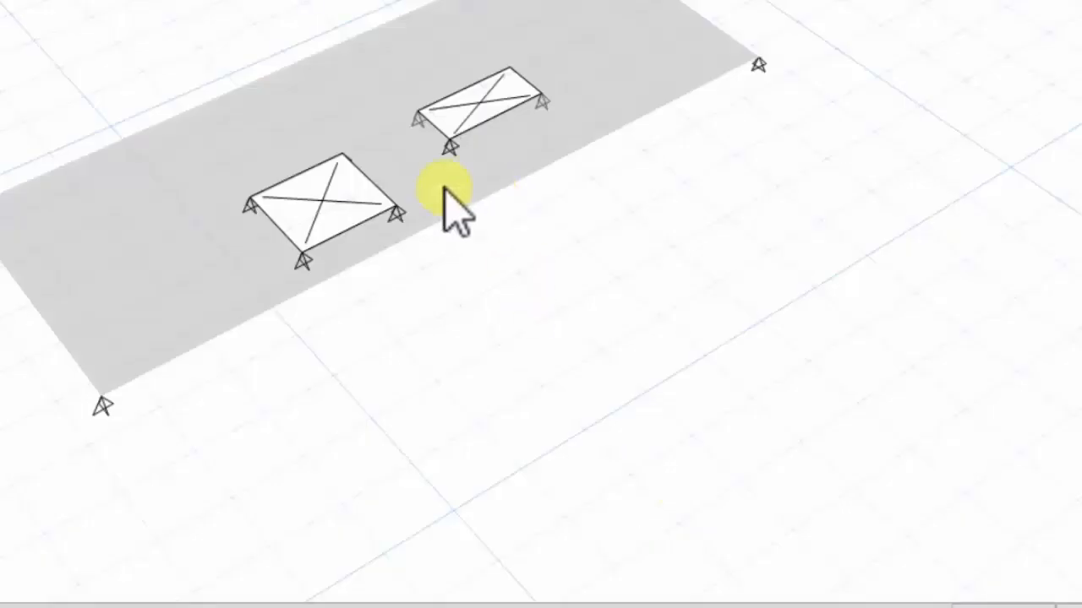
{"action": "left_click", "coordinate": [239, 138]}
{"action": "right_click", "coordinate": [239, 136]}
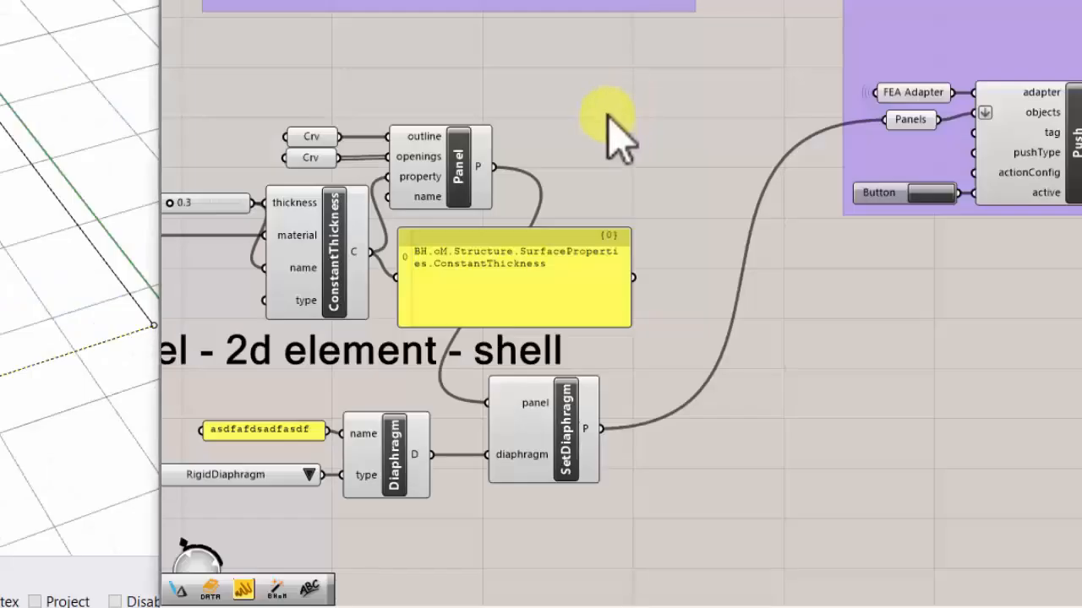
- Add a CreateAdapter component below the ETABS17Adapter group and set its method to RobotAdapter
{"action": "right_click_drag", "start_coordinate": [647, 203], "coordinate": [523, 251]}
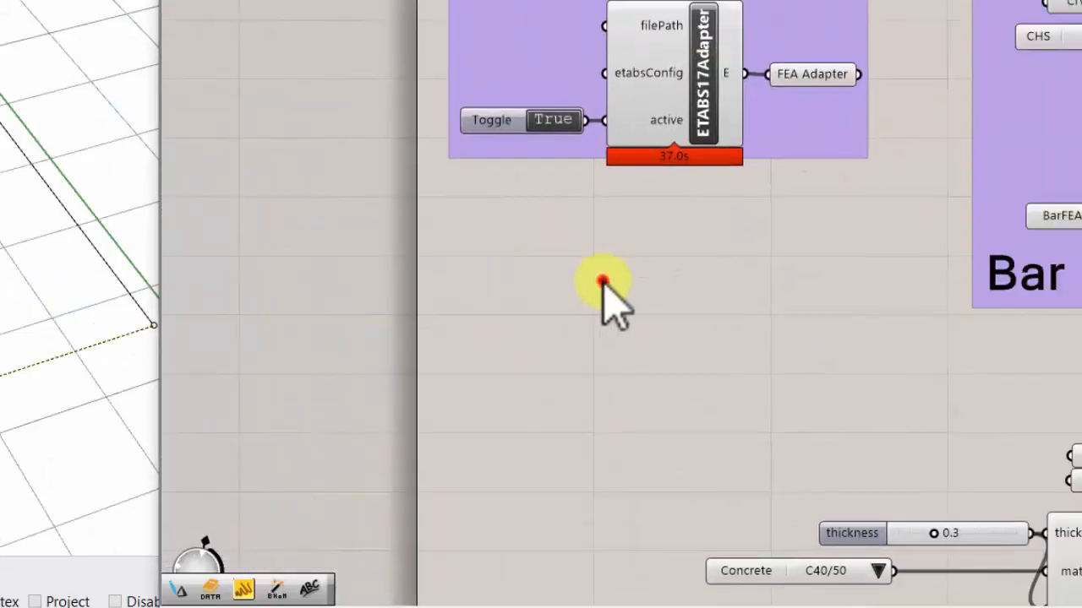
{"action": "double_click", "coordinate": [604, 283]}
{"action": "type", "text": "ada"}
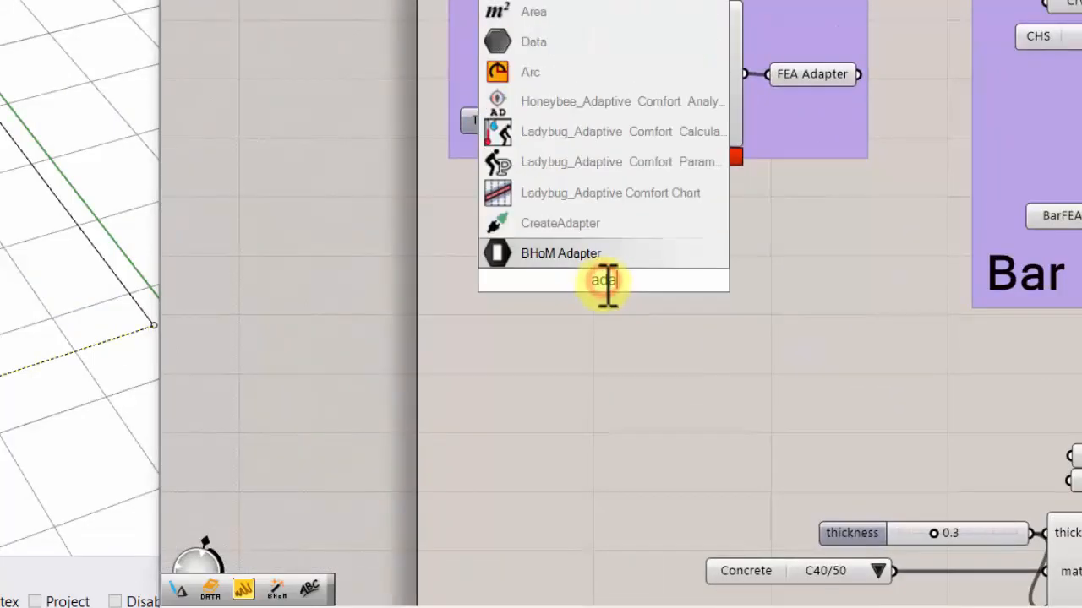
{"action": "left_click", "coordinate": [618, 223]}
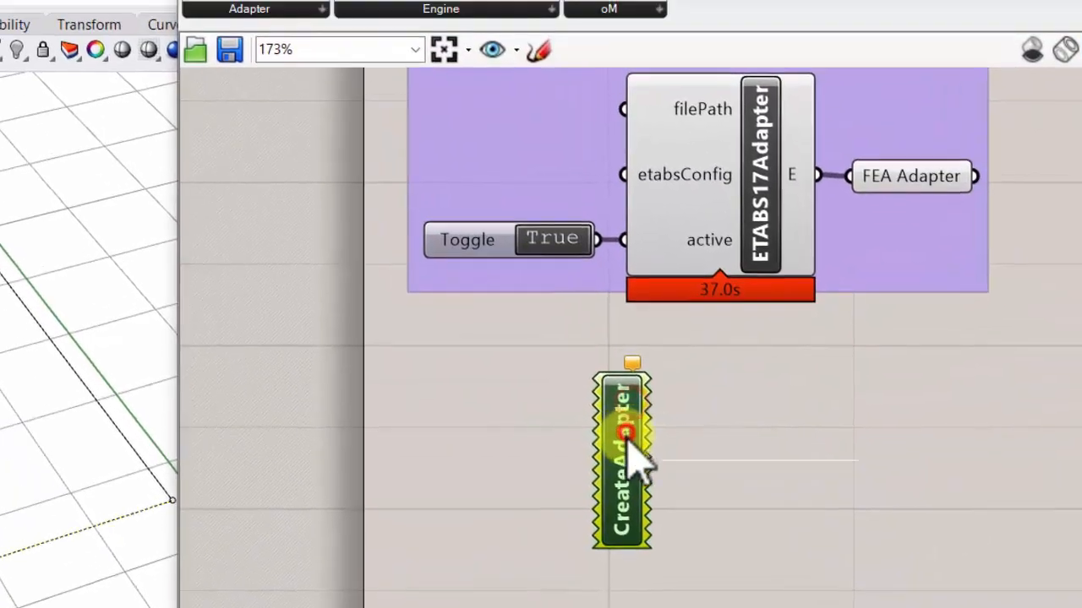
{"action": "right_click", "coordinate": [628, 435]}
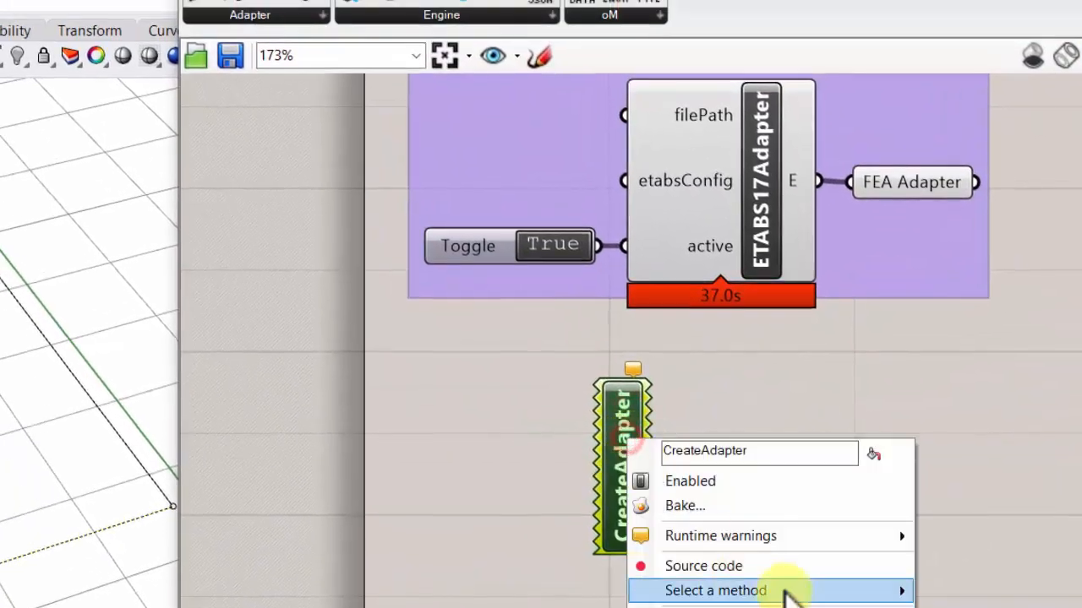
{"action": "left_click", "coordinate": [785, 584]}
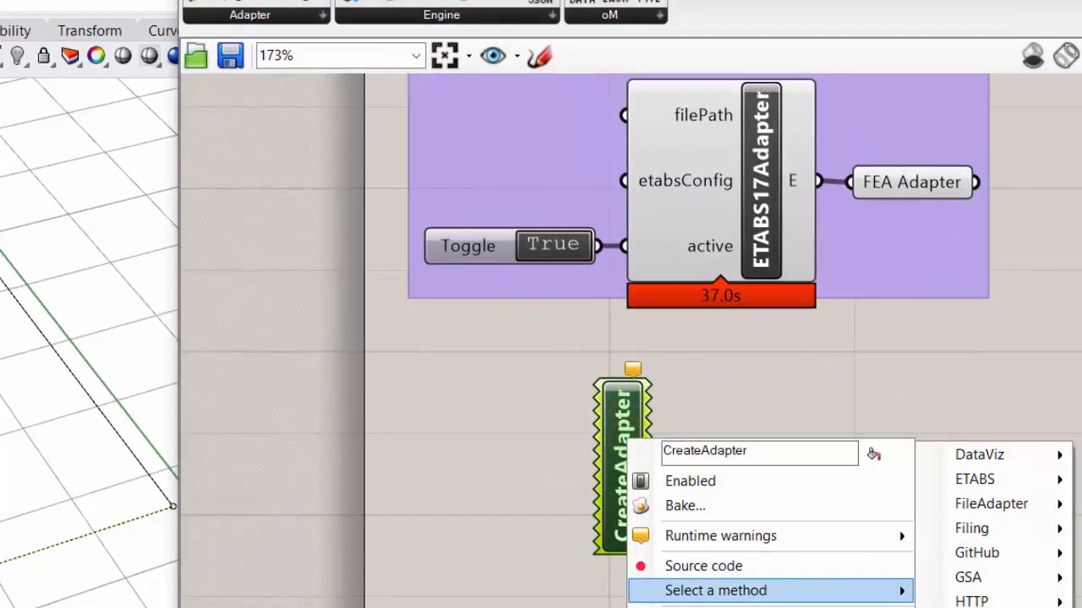
{"action": "left_click_drag", "start_coordinate": [592, 448], "coordinate": [674, 431]}
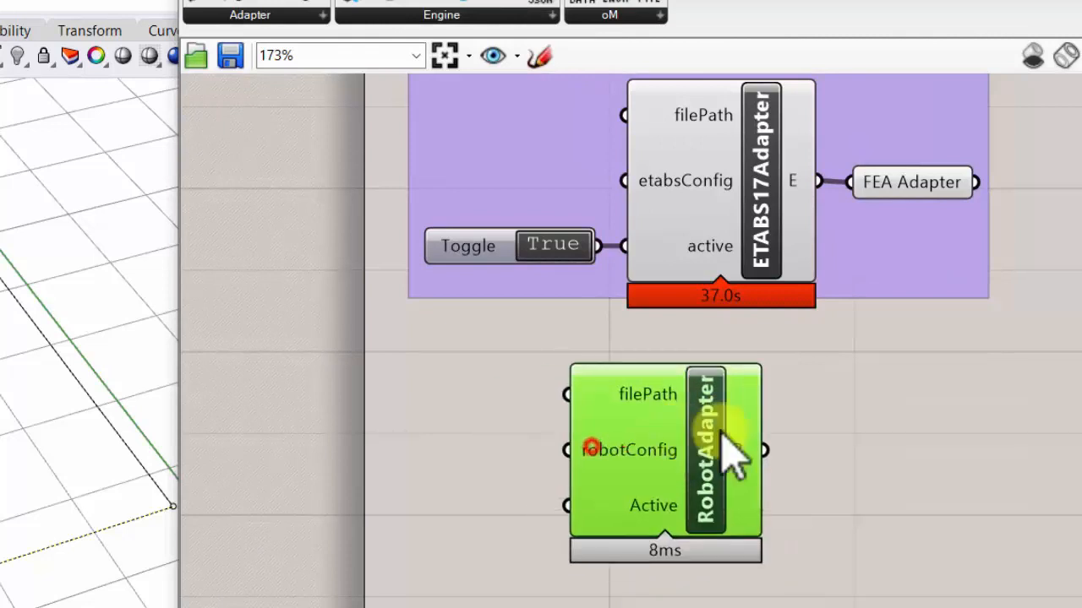
- Connect a copy of the True toggle to the RobotAdapter's Active input and wire its output to the FEA Adapter parameter
{"action": "left_click_drag", "start_coordinate": [768, 455], "coordinate": [863, 364]}
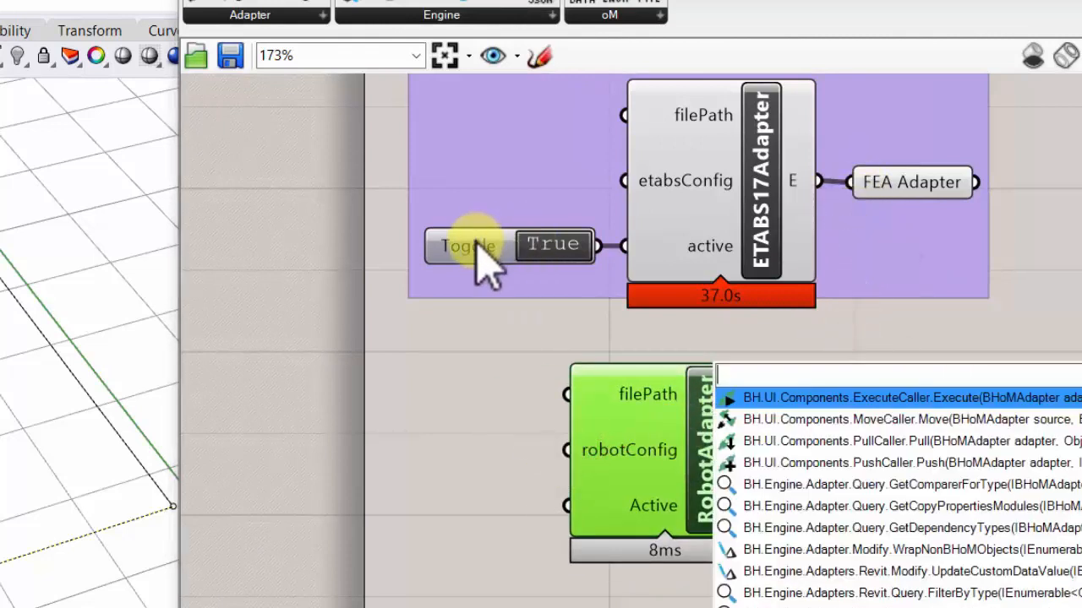
{"action": "left_click", "coordinate": [478, 252]}
{"action": "left_click_drag", "start_coordinate": [480, 252], "coordinate": [385, 512], "text": "alt"}
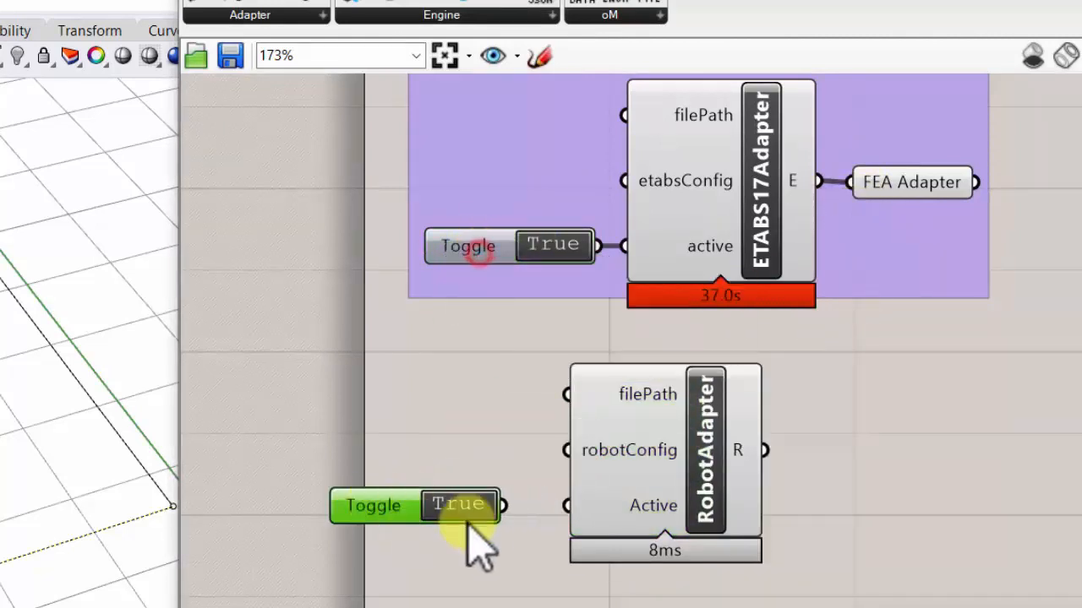
{"action": "left_click_drag", "start_coordinate": [512, 510], "coordinate": [575, 507]}
{"action": "left_click_drag", "start_coordinate": [769, 450], "coordinate": [858, 201]}
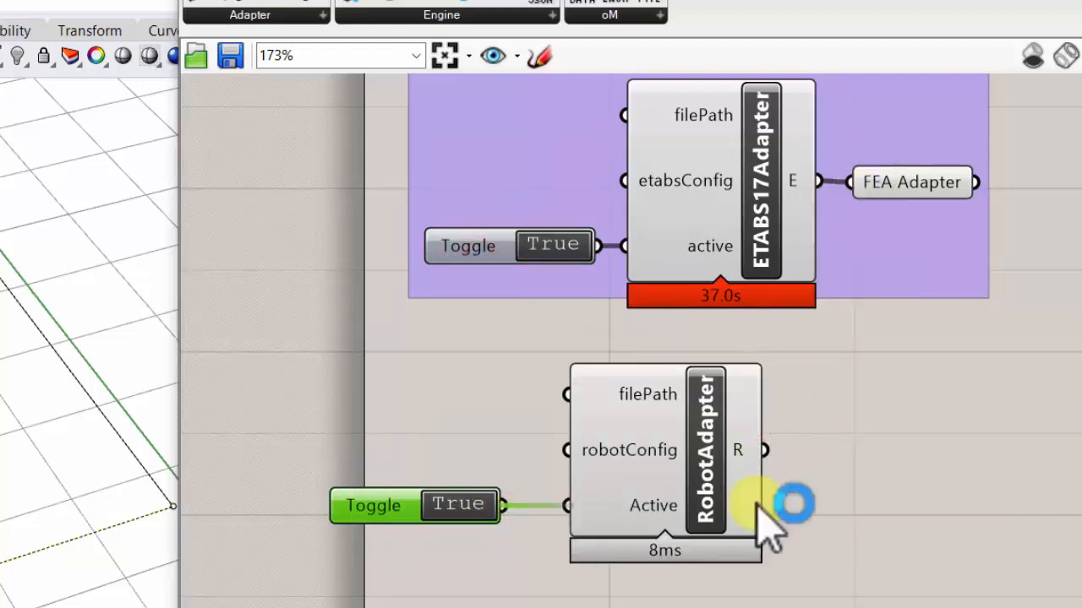